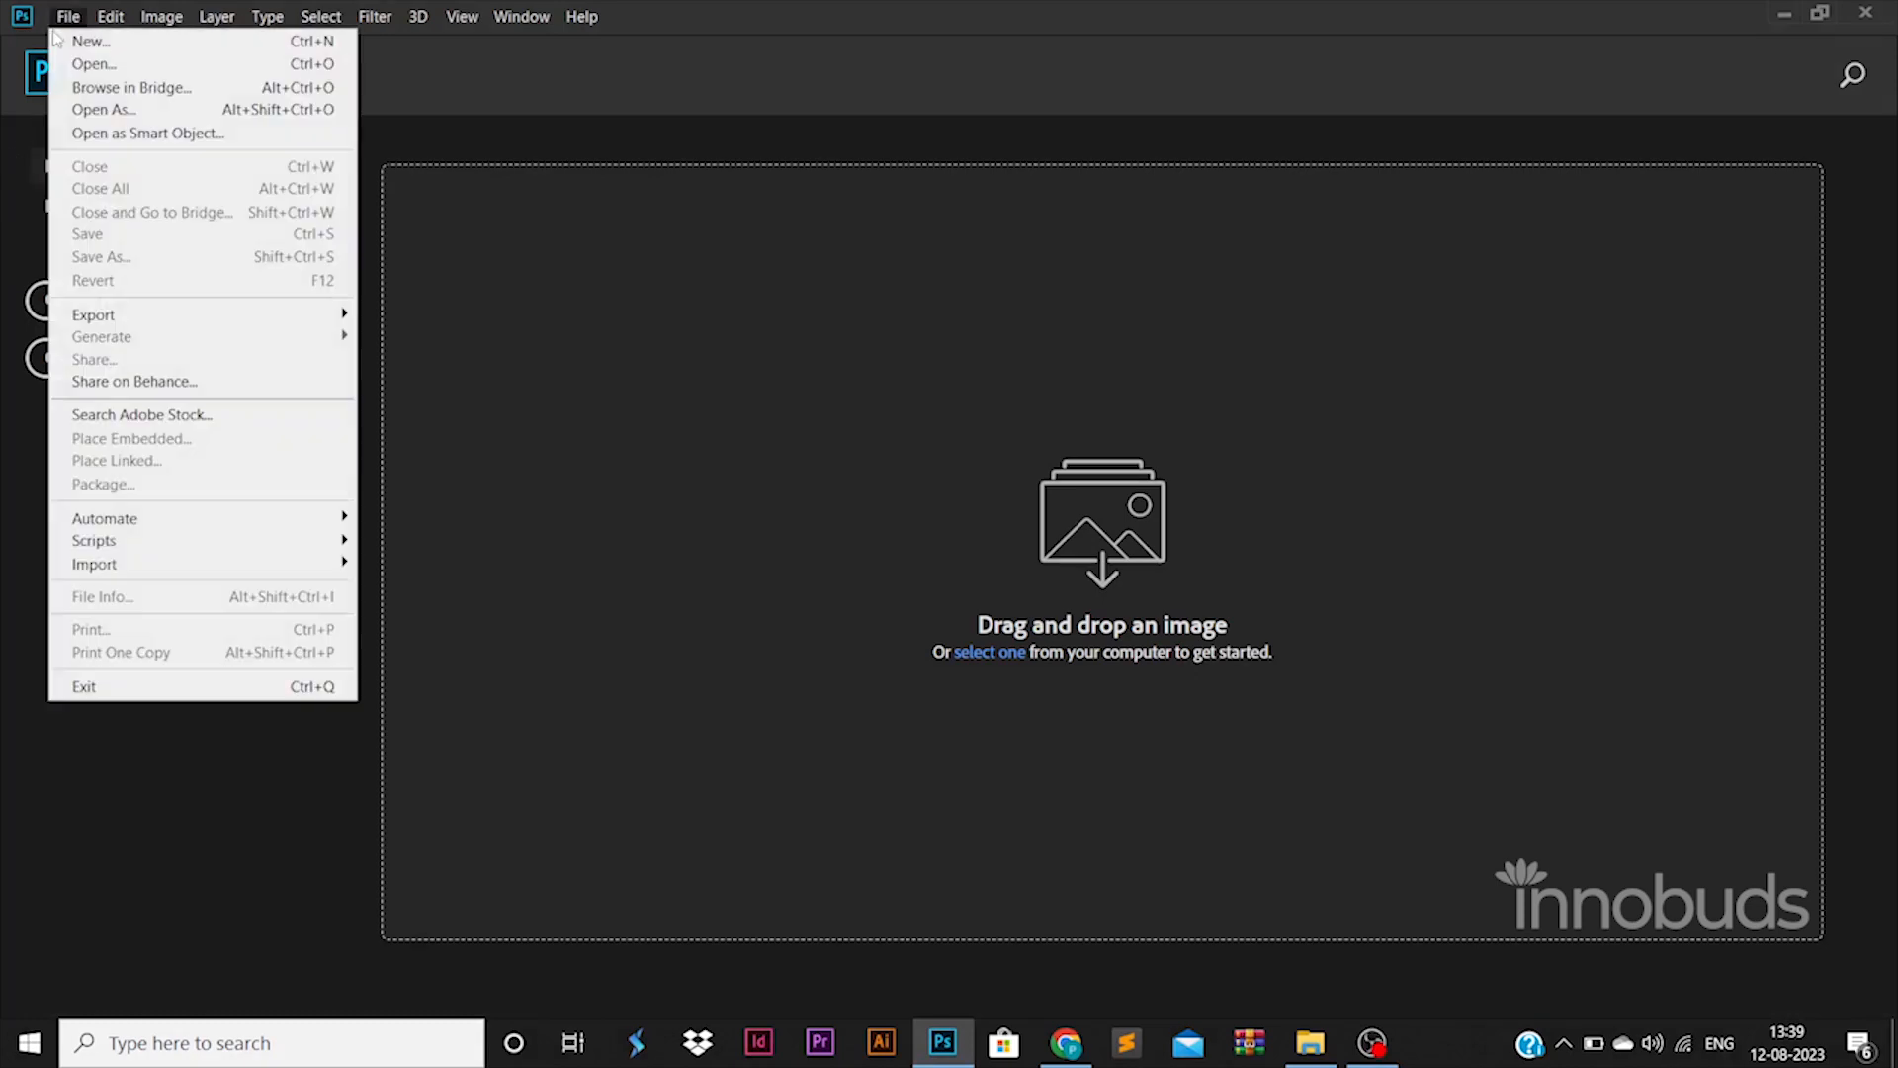
Create a new 1500 × 1500 px document at 72 ppi in RGB Color
click(56, 37)
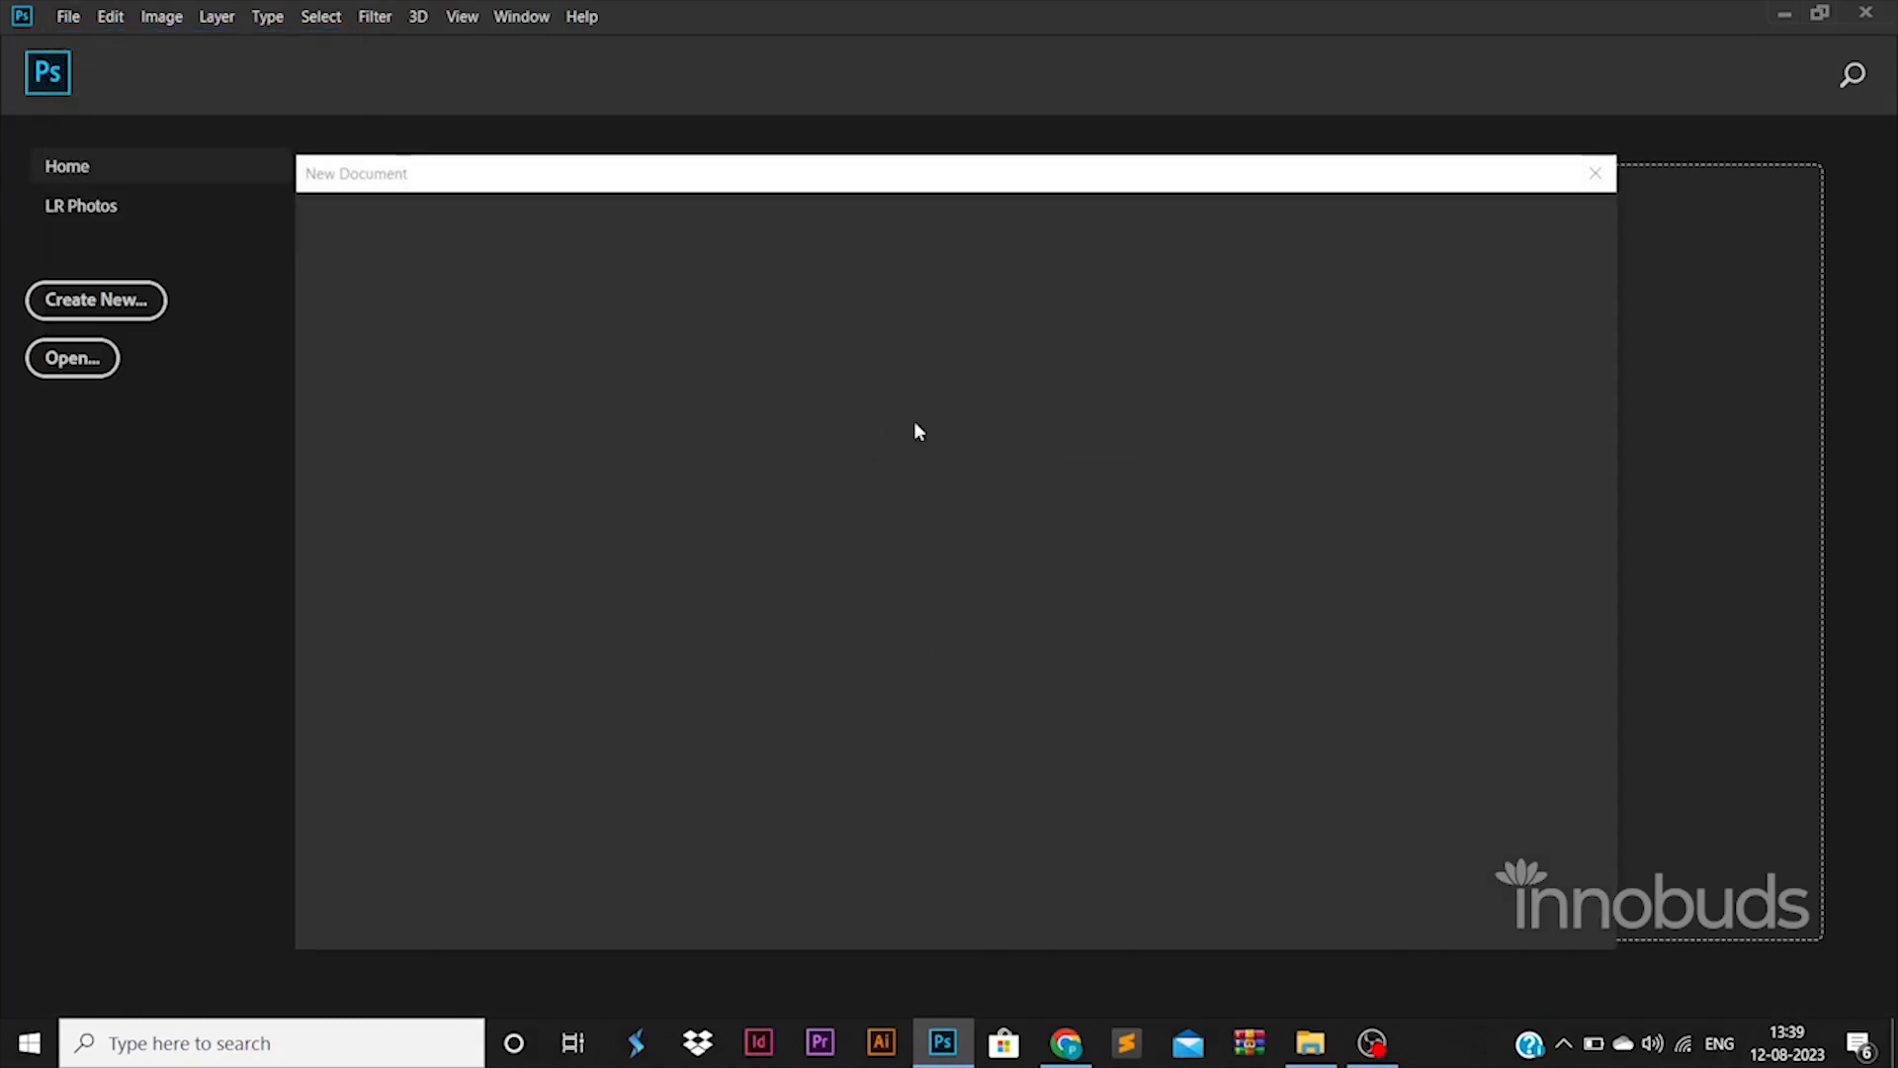
key(Tab)
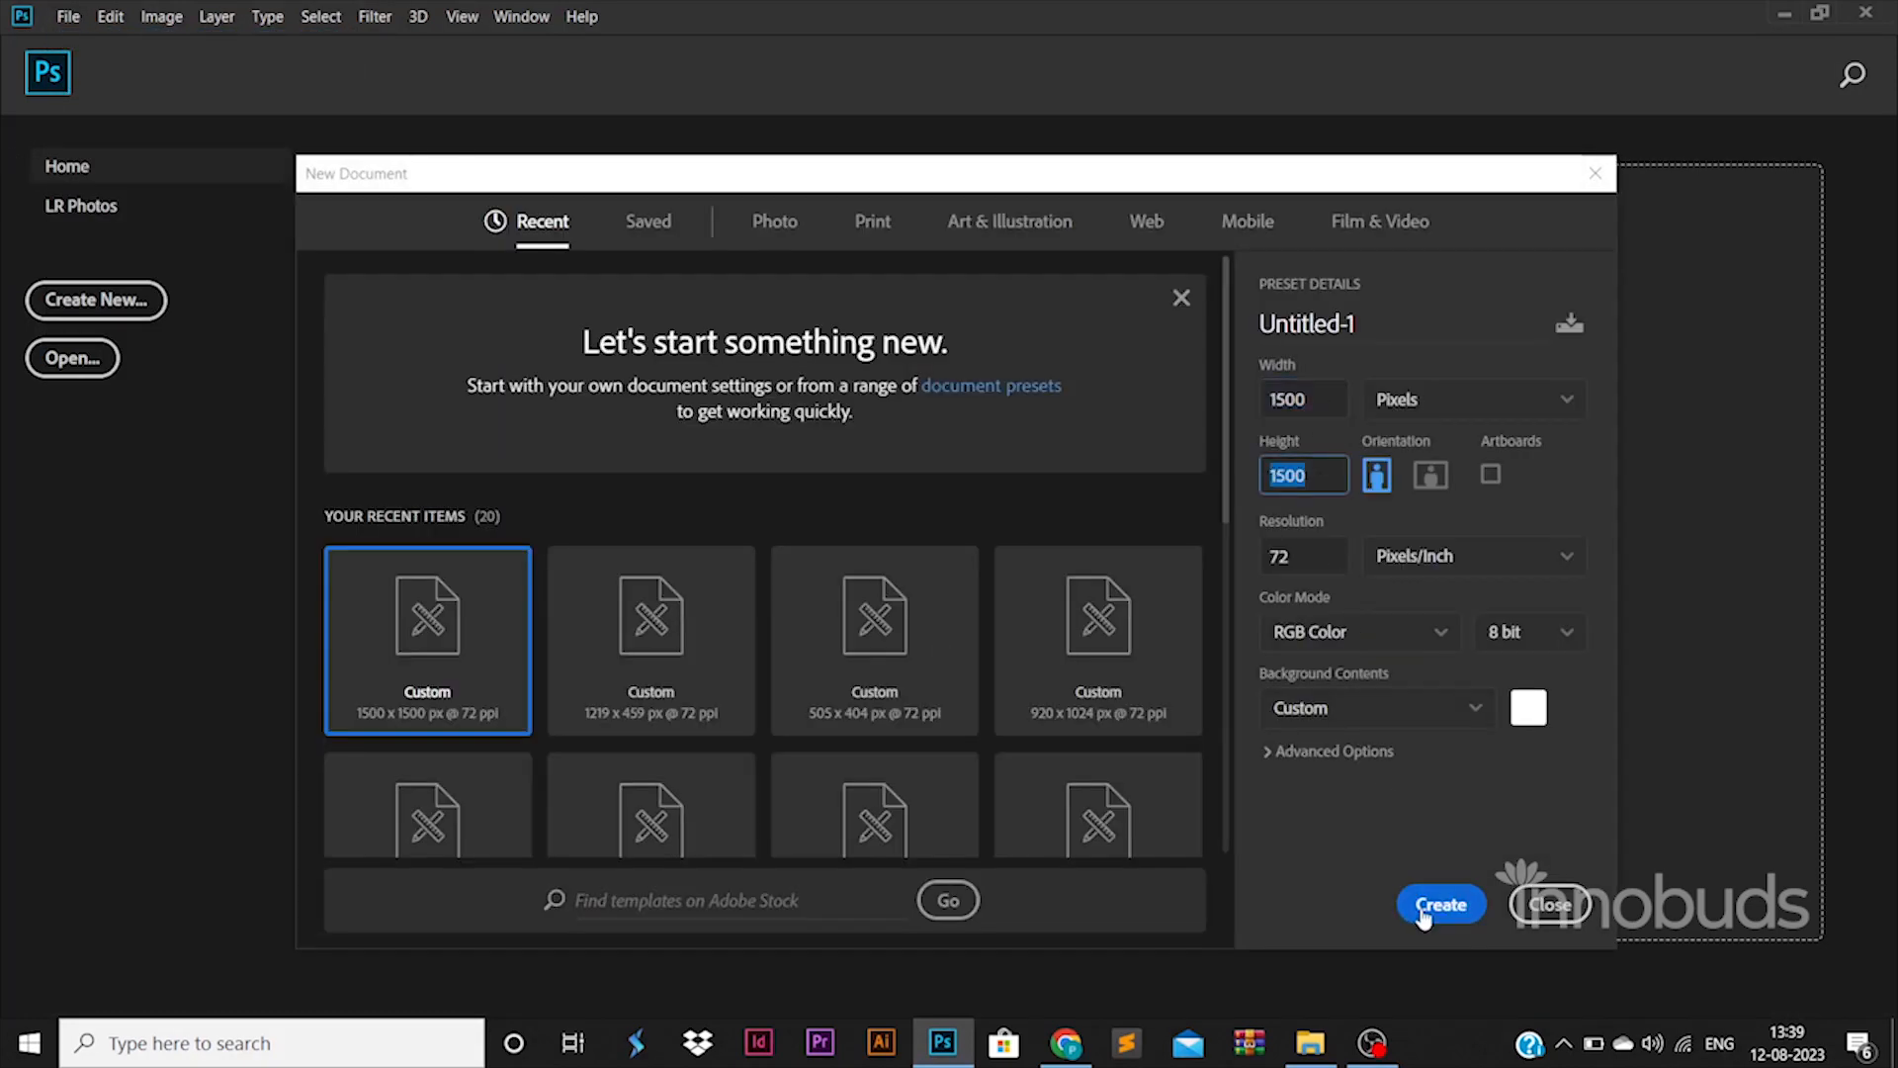
click(1424, 906)
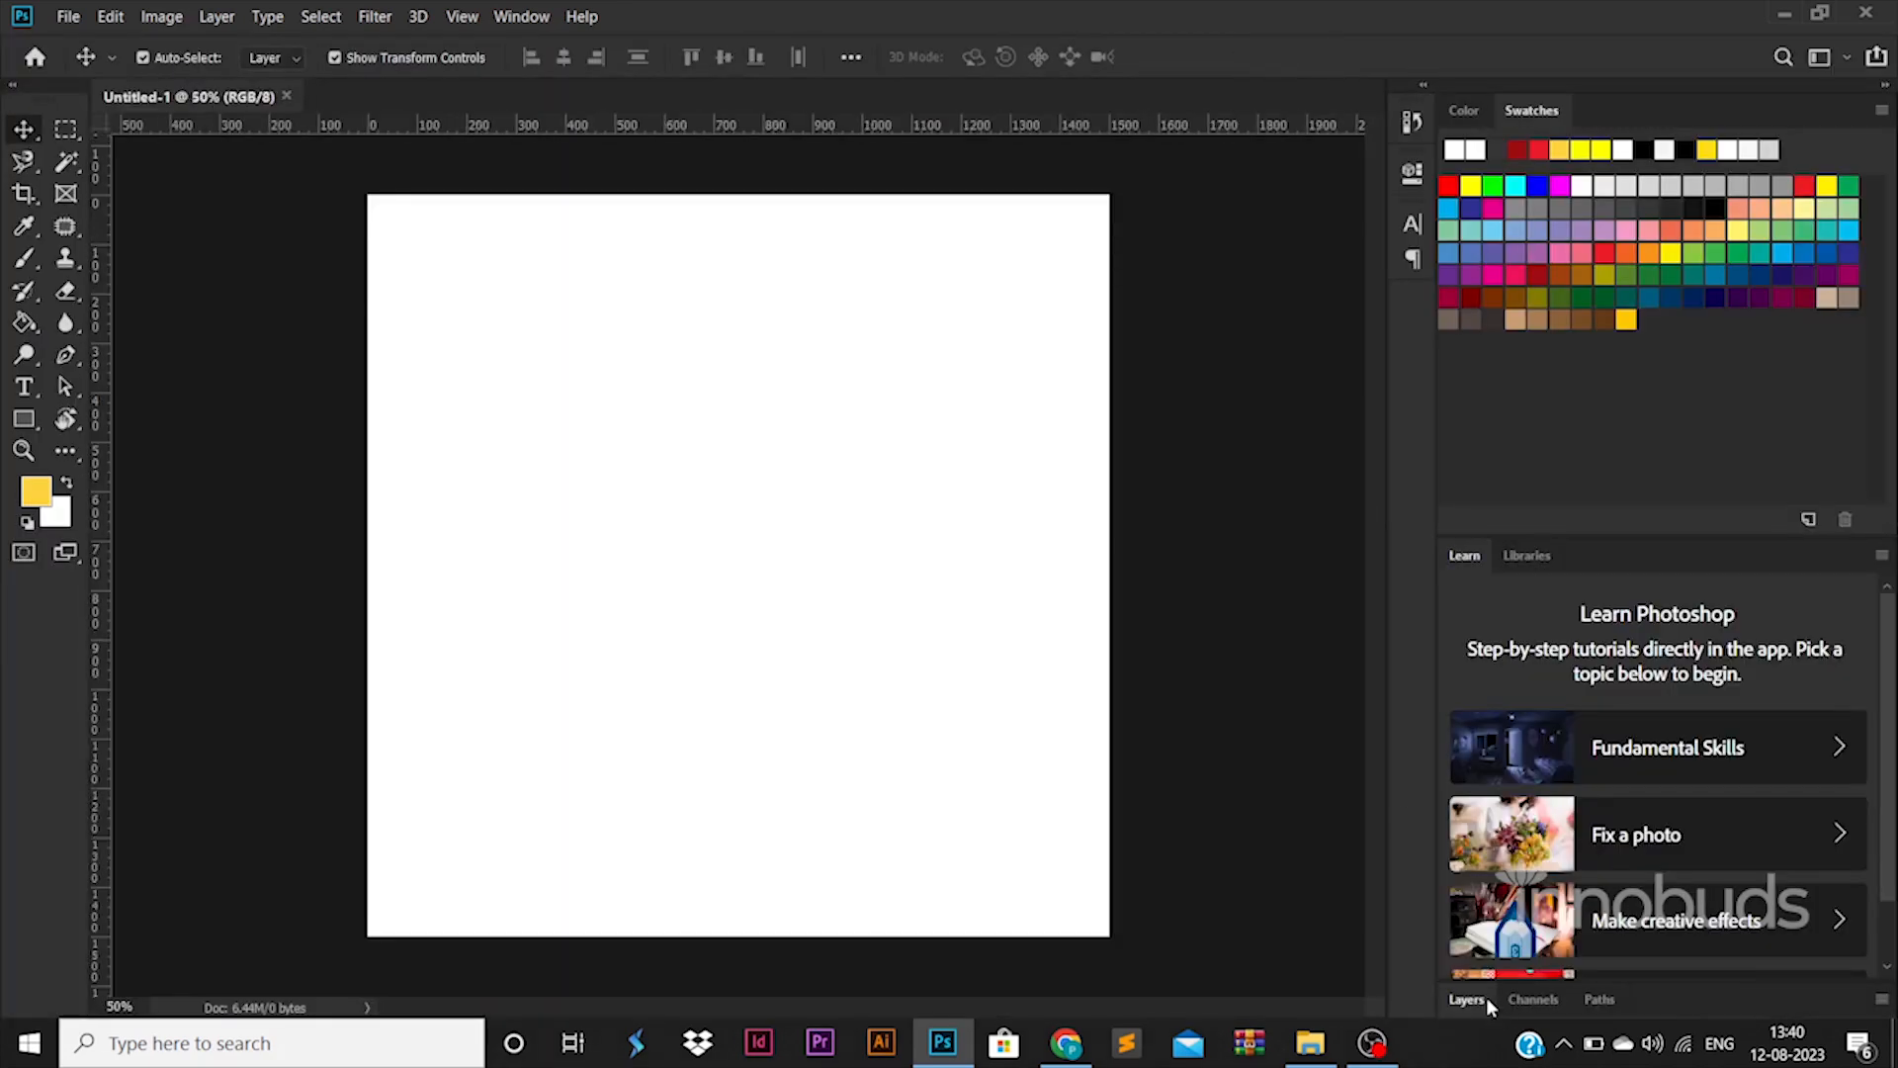
Convert the locked Background into an editable Layer 0
click(1486, 1000)
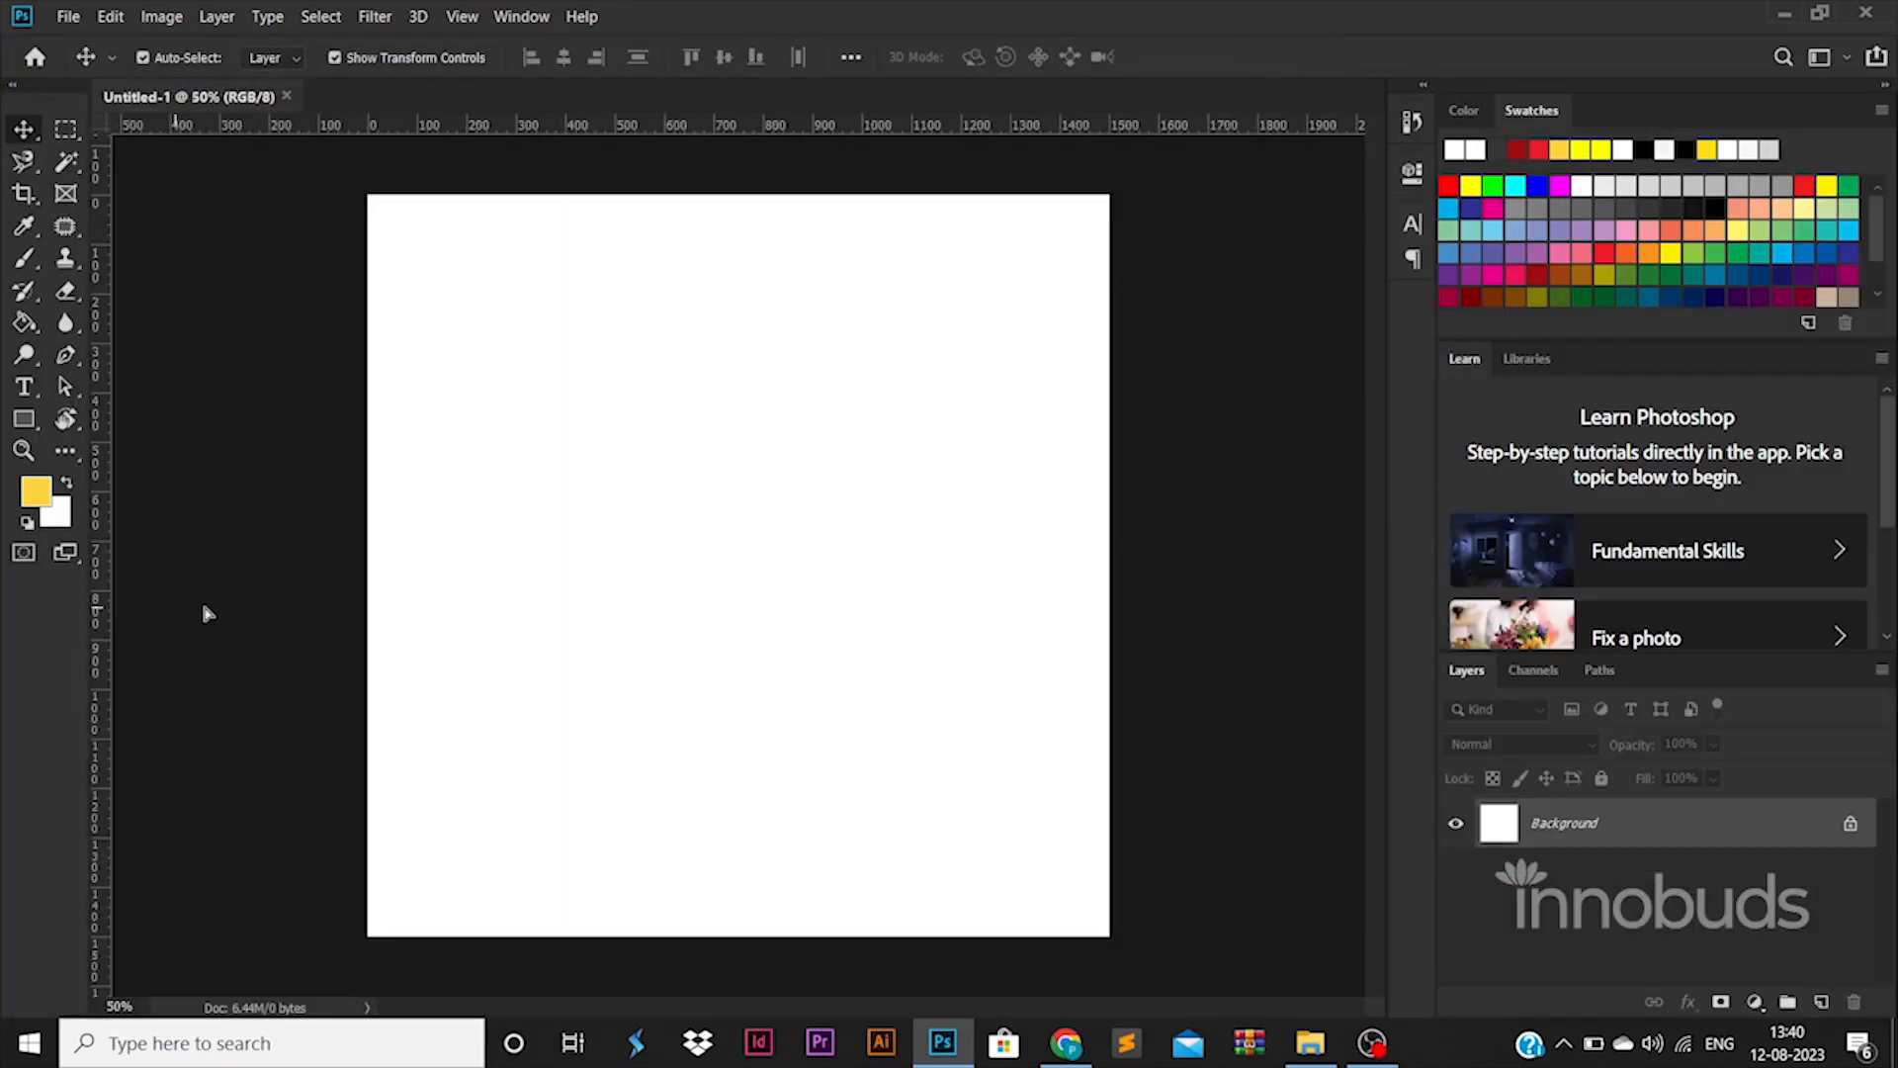
drag(205, 613, 402, 627)
click(975, 466)
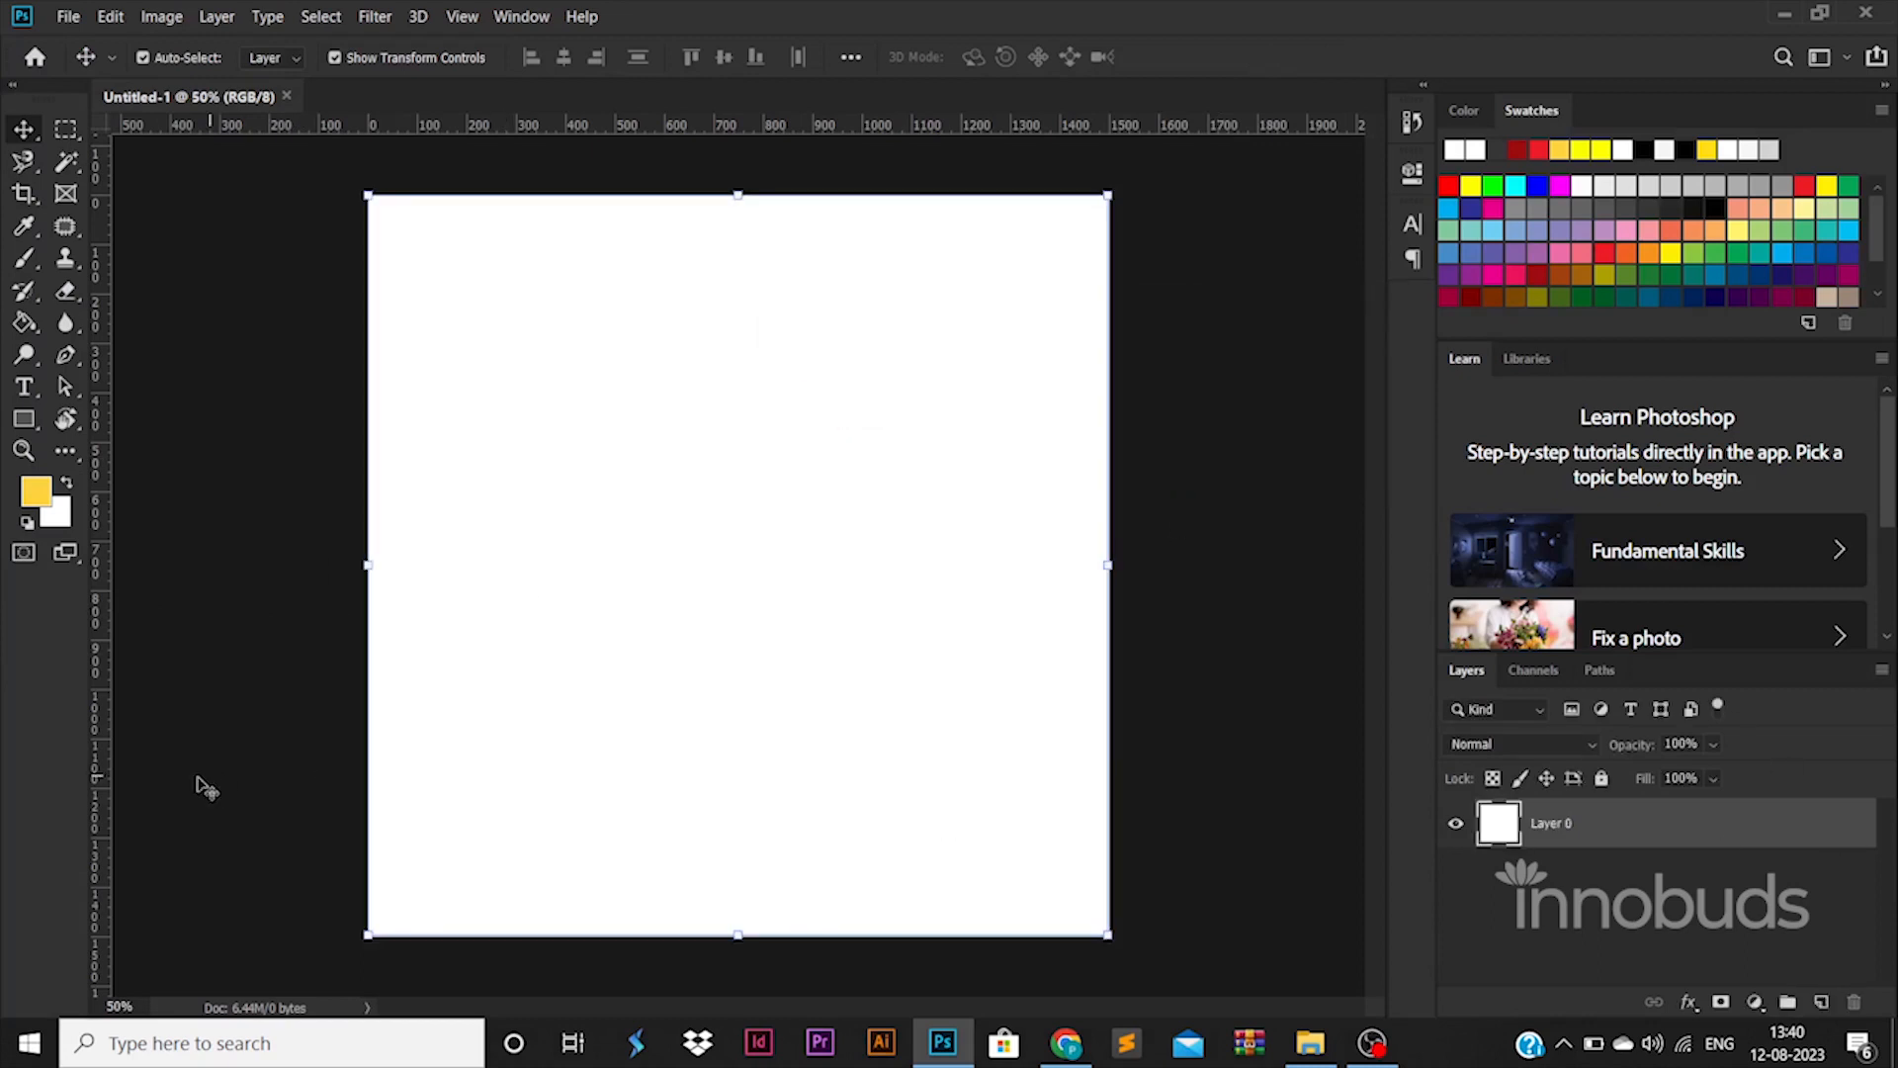
Drag out a left vertical guide plus top and bottom horizontal guides
drag(105, 800, 1087, 789)
drag(629, 129, 636, 223)
drag(672, 129, 695, 910)
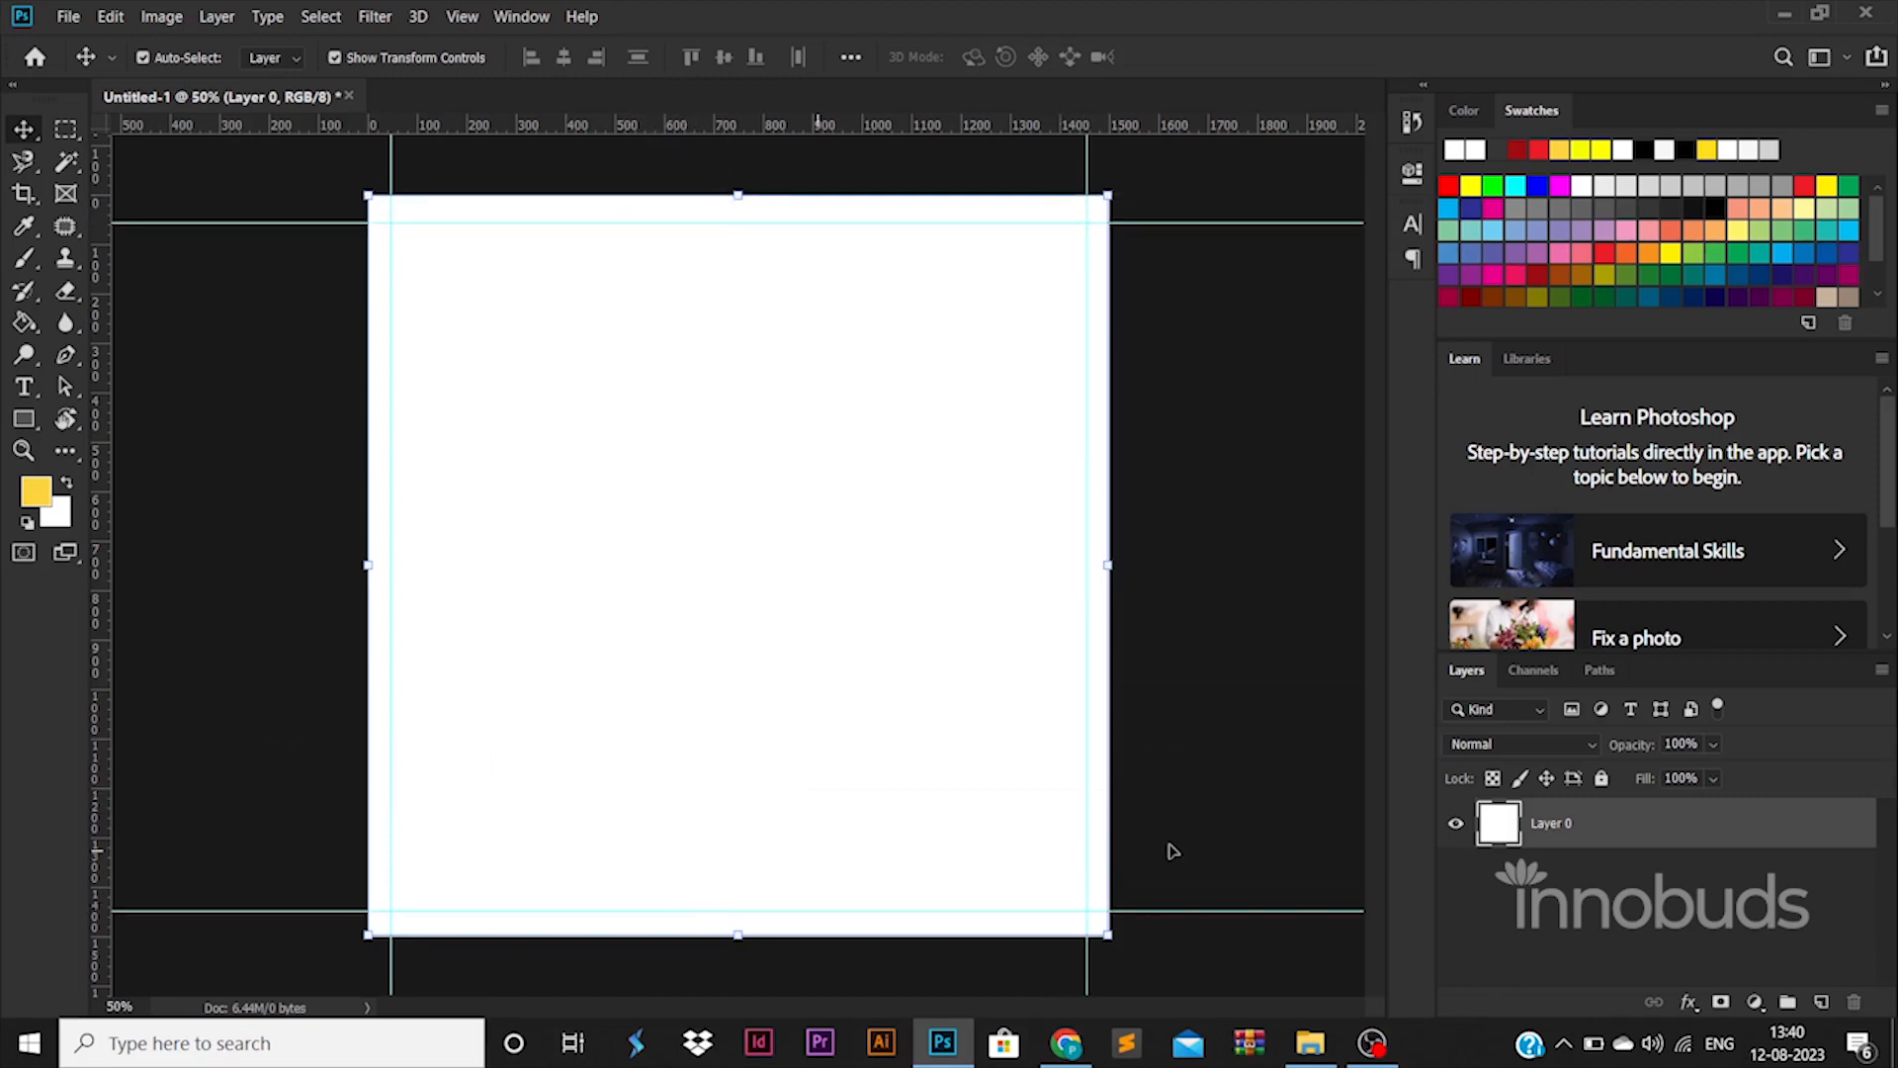
Give Layer 0 a Gradient Overlay fading from bright green to dark green
double_click(1639, 821)
click(989, 788)
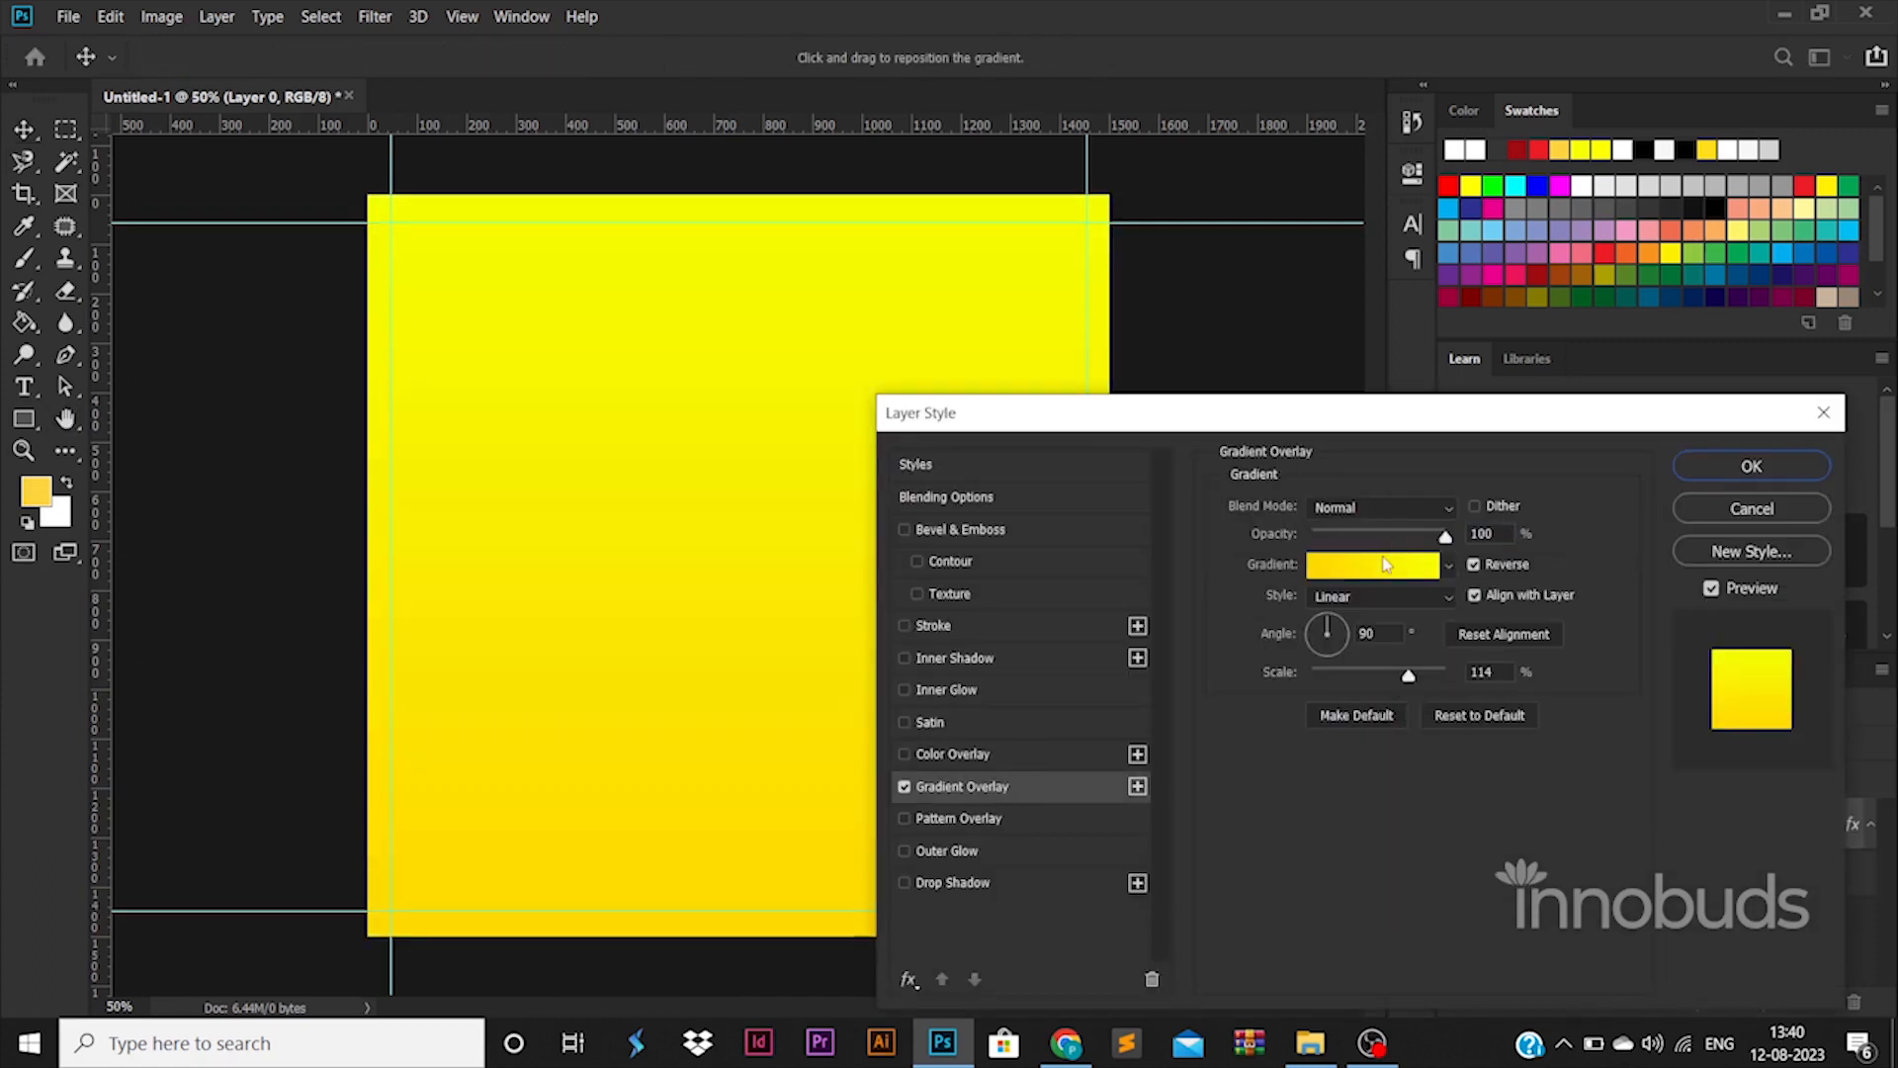
click(1385, 564)
double_click(1295, 839)
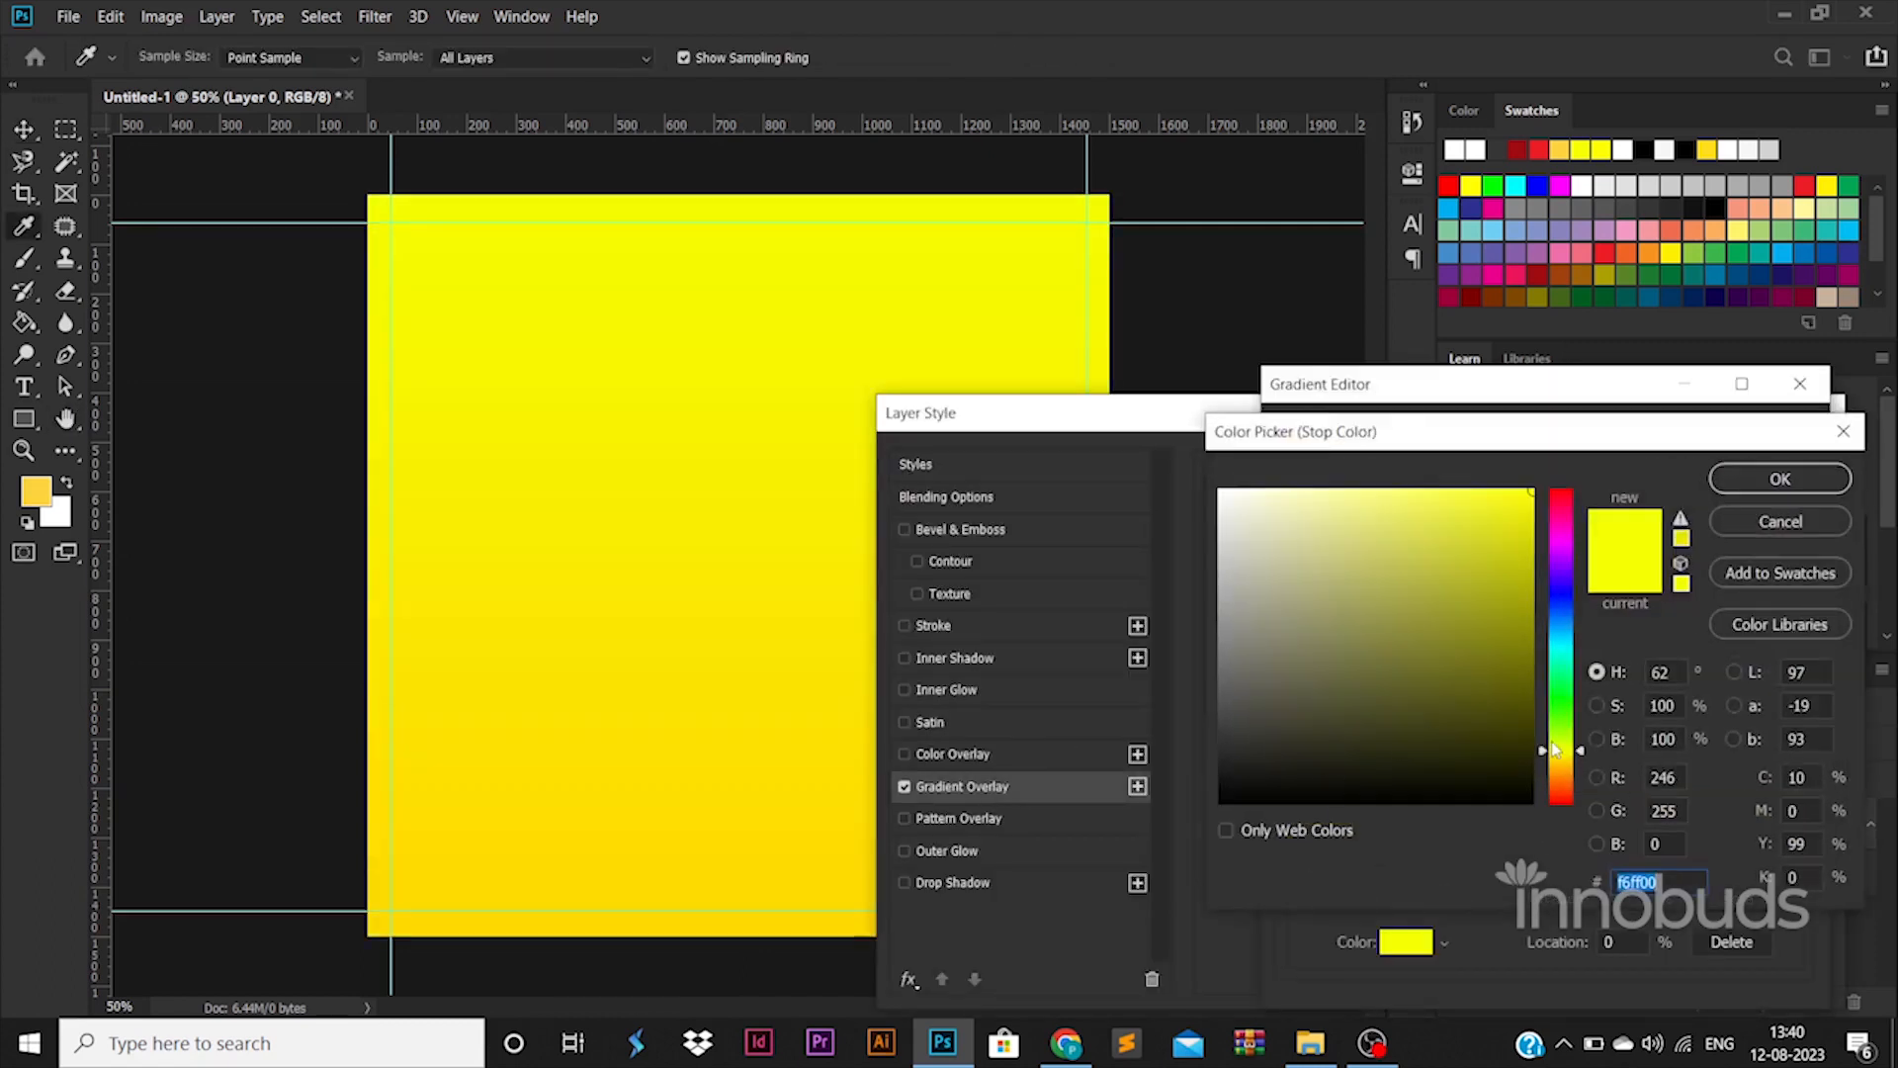
mouse_move(1552, 740)
mouse_down()
mouse_move(1551, 700)
mouse_move(1560, 726)
mouse_move(1488, 705)
mouse_move(1550, 734)
mouse_up()
click(1779, 478)
double_click(1792, 838)
click(1730, 479)
click(1740, 445)
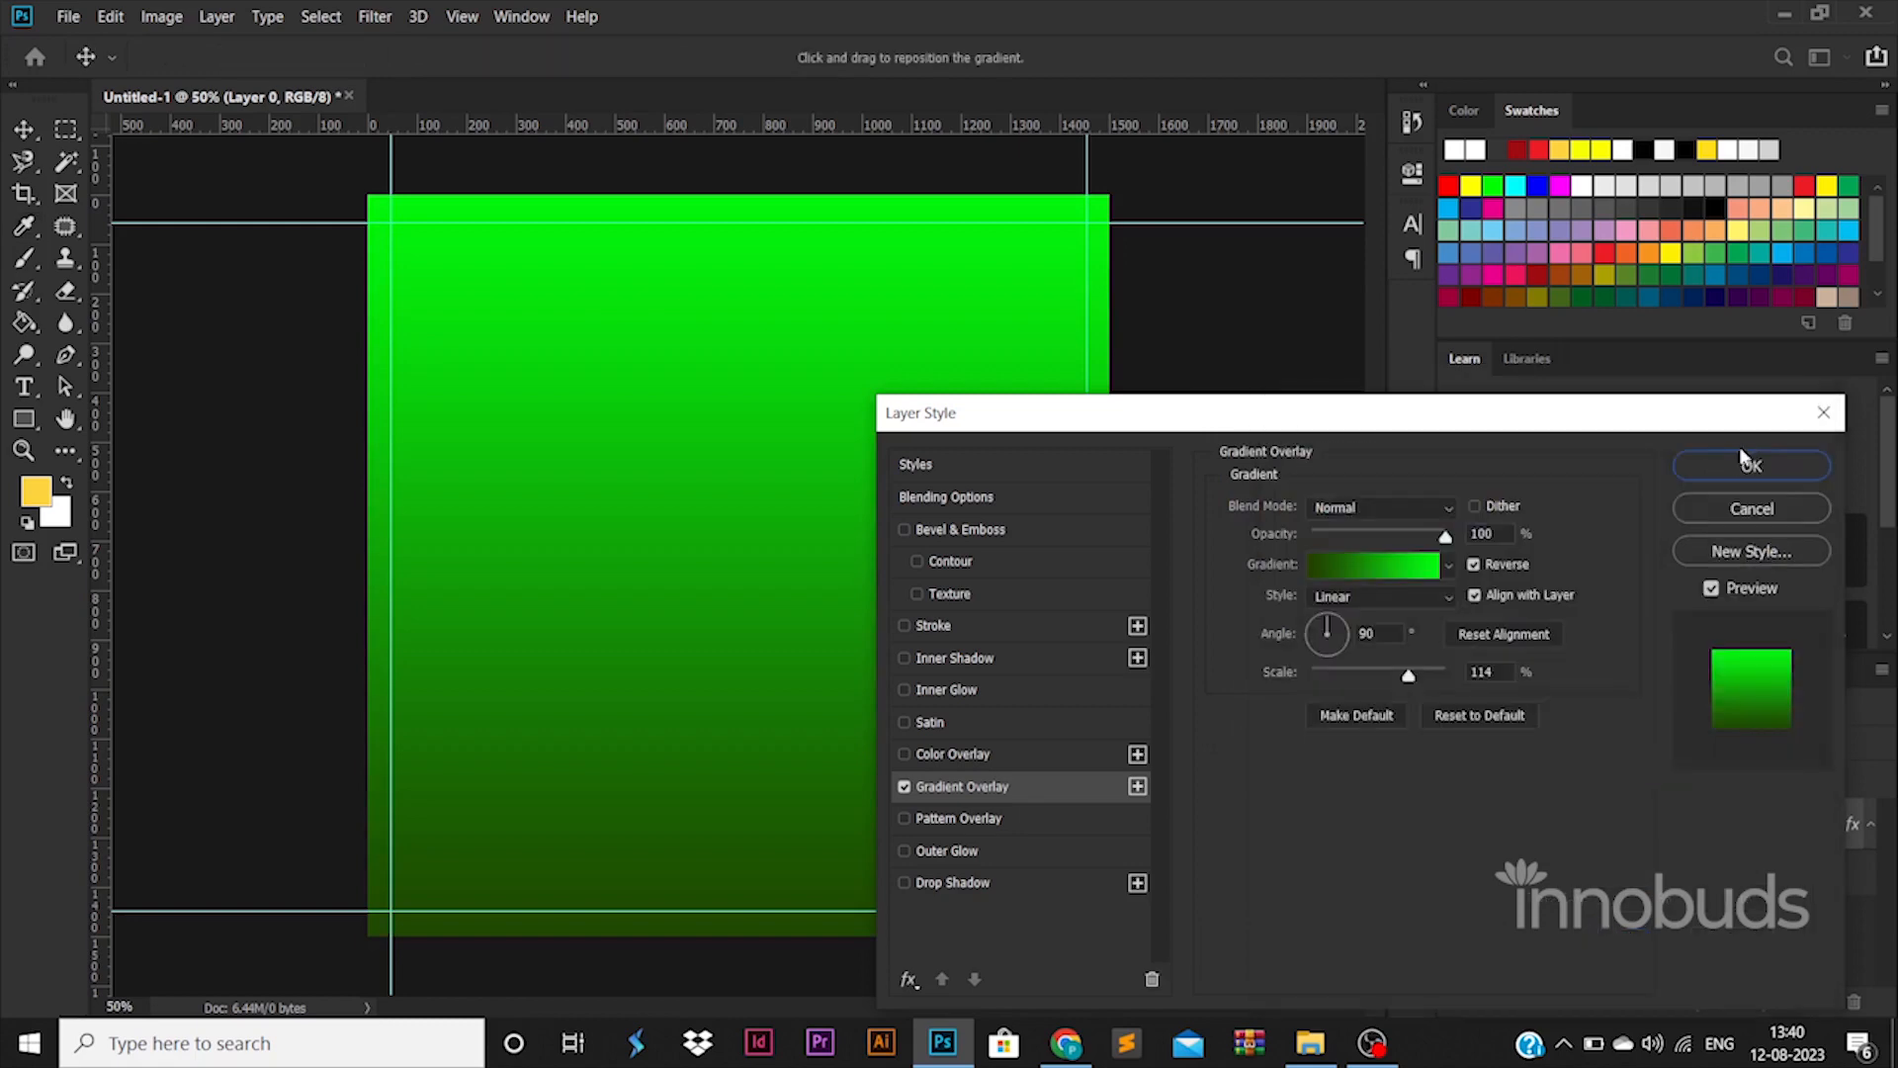
click(1751, 465)
right_click(23, 419)
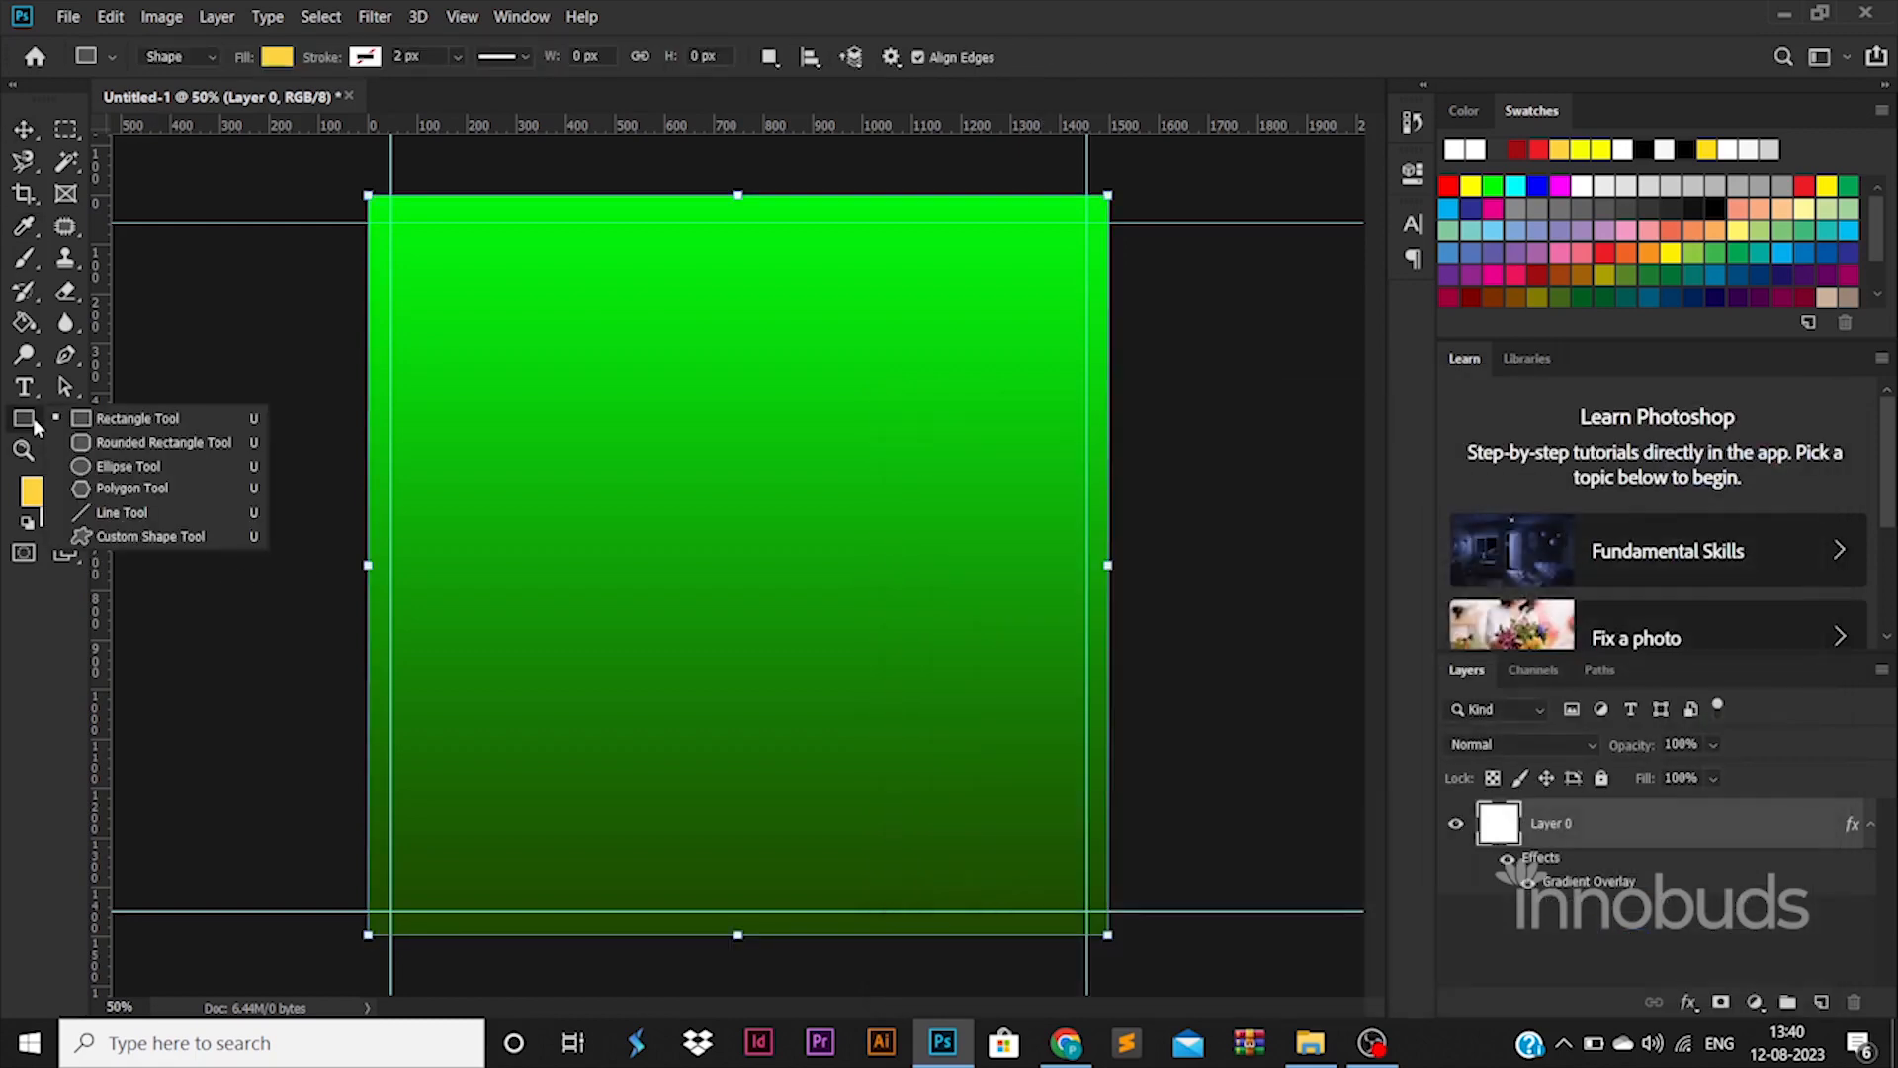
Draw a yellow rectangle and move it toward the canvas centre, undoing a 1500 px height entry
click(131, 420)
drag(631, 547, 789, 657)
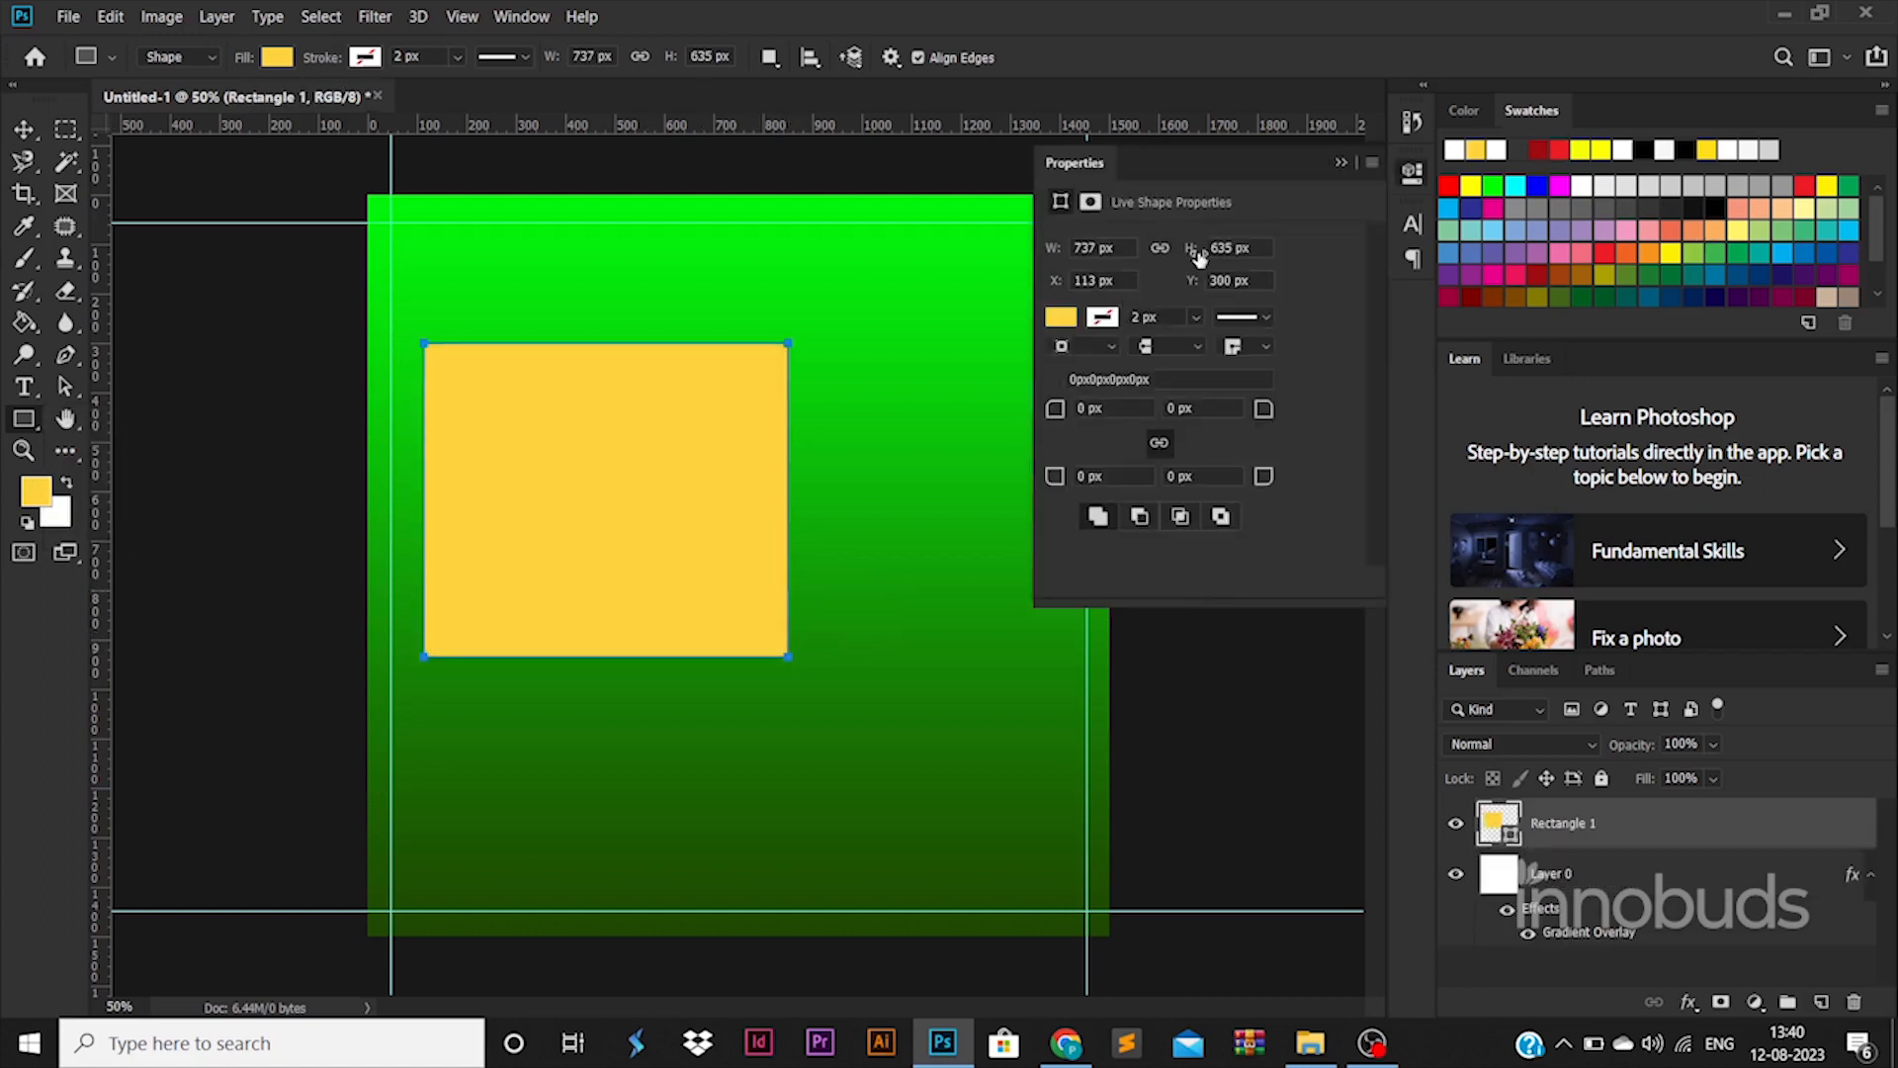
text(1500)
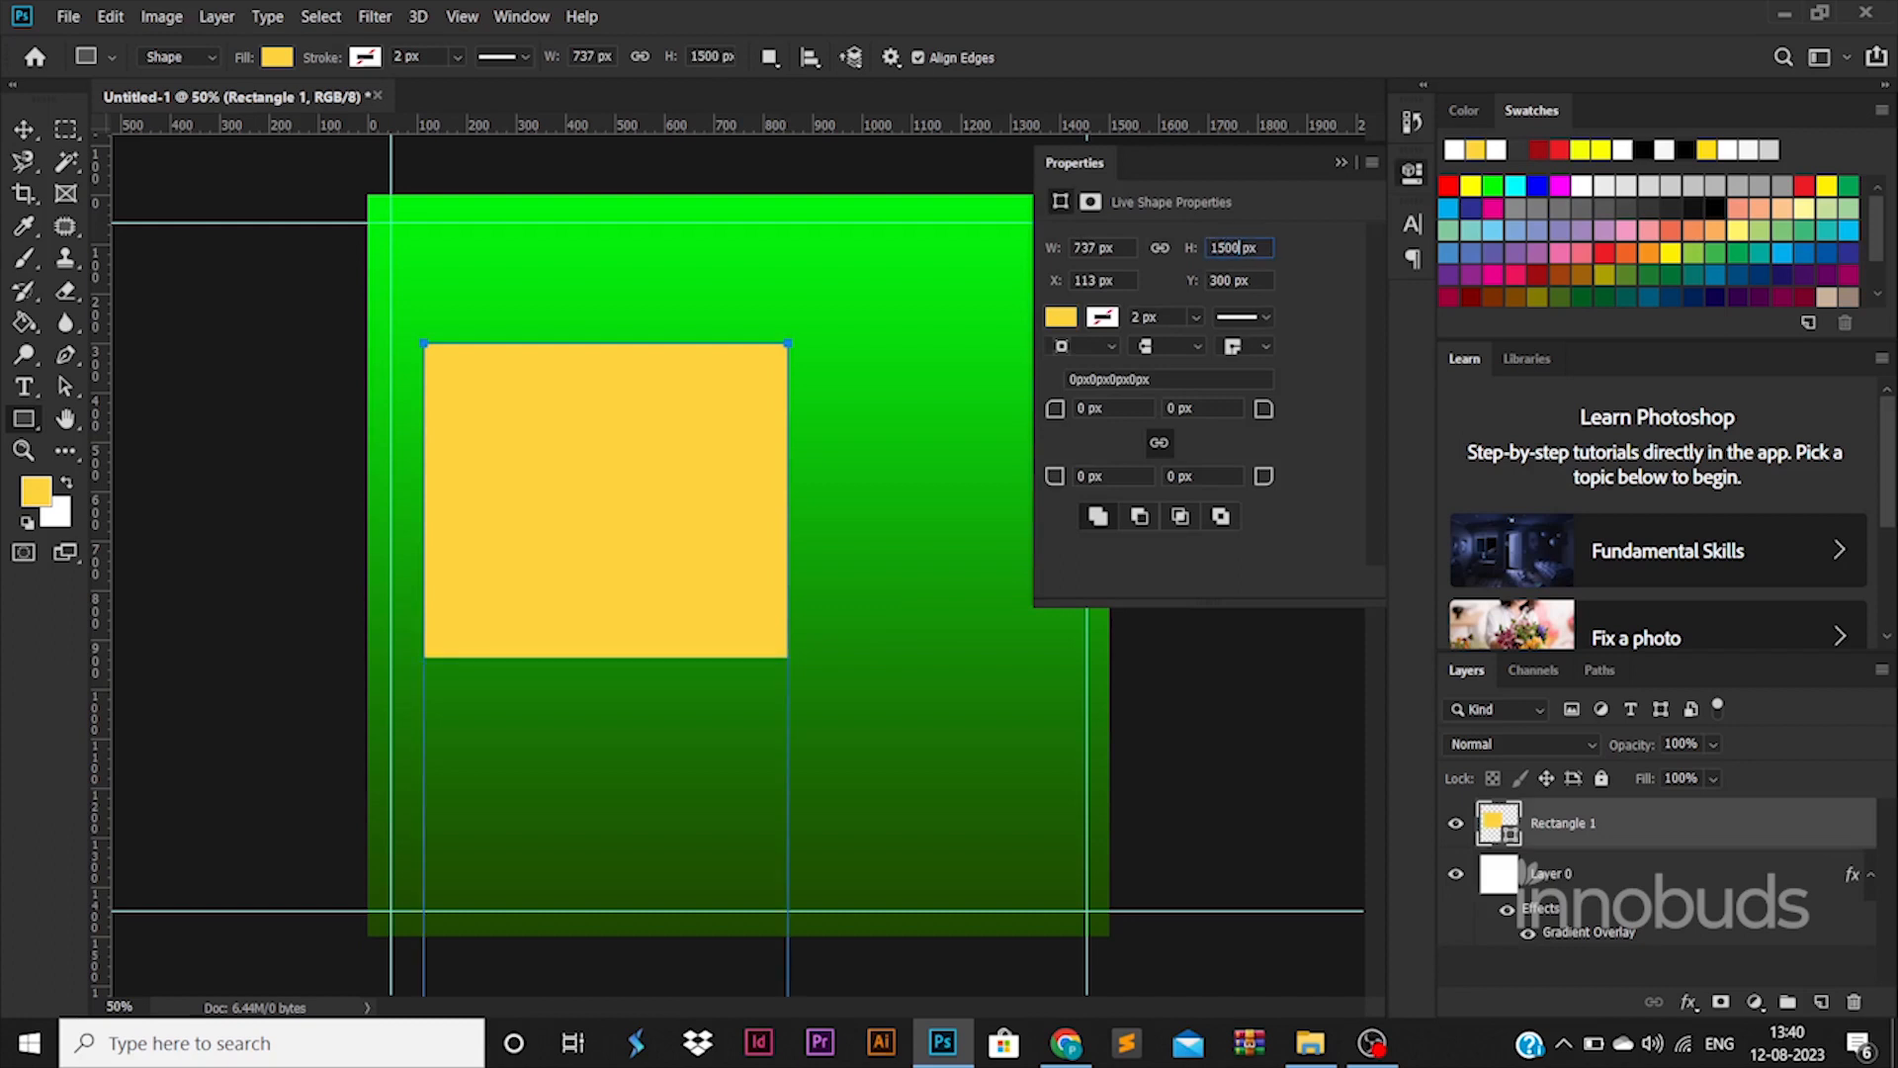
key(Return)
key(ctrl+z)
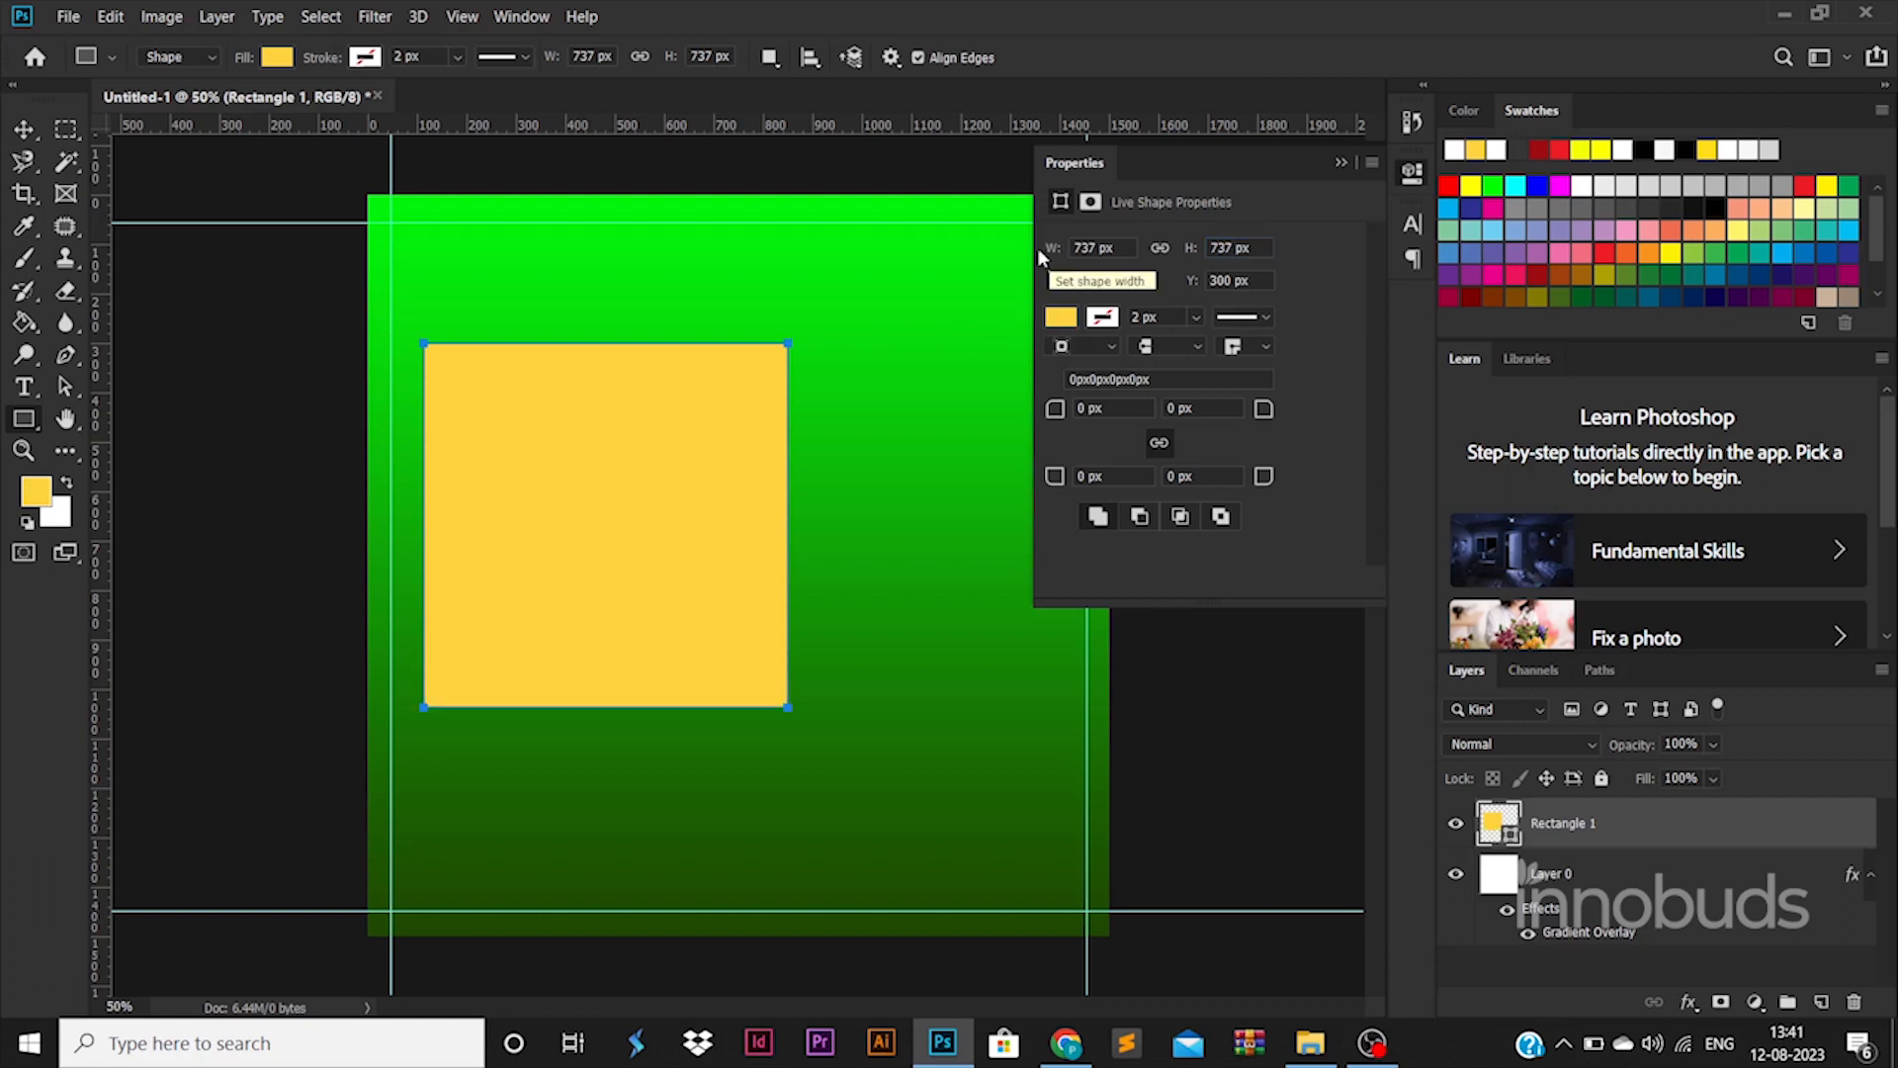
click(24, 128)
drag(624, 518, 718, 534)
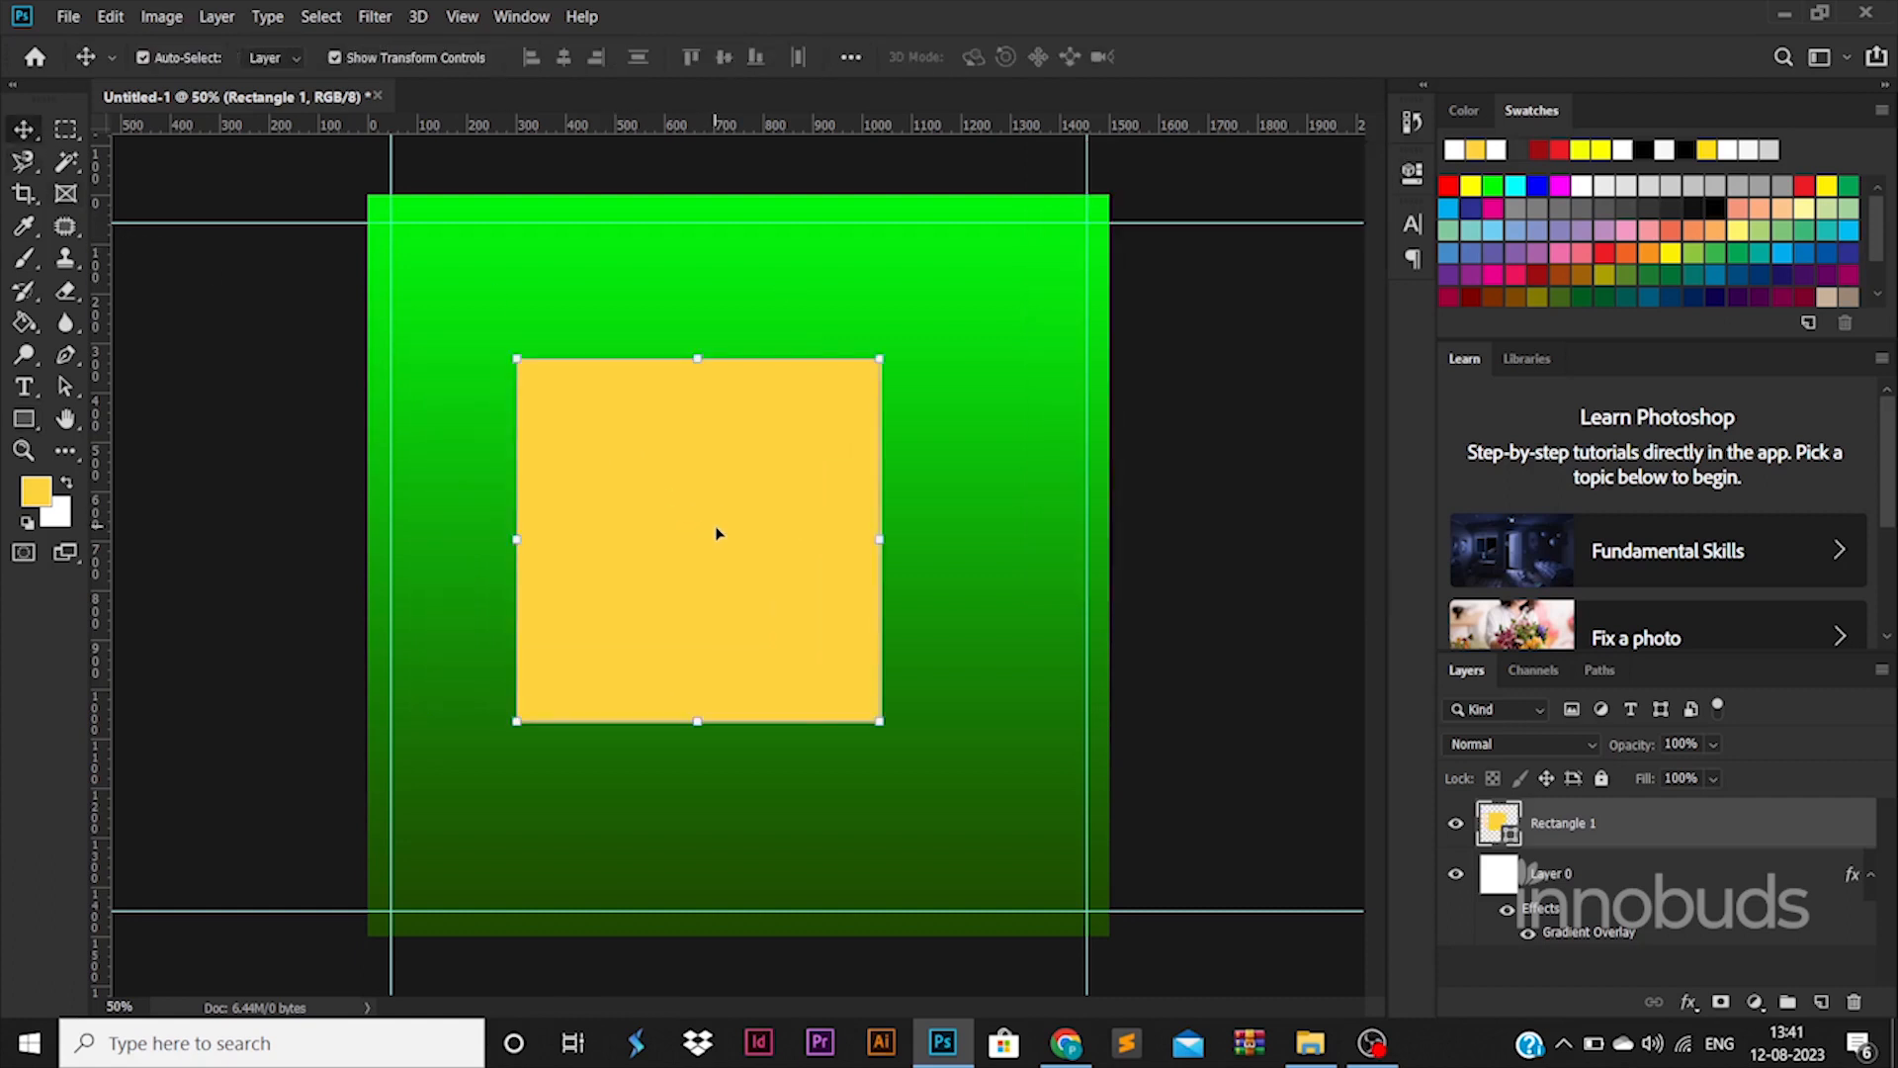
Rotate the yellow square 45° into a diamond with Free Transform
right_click(767, 440)
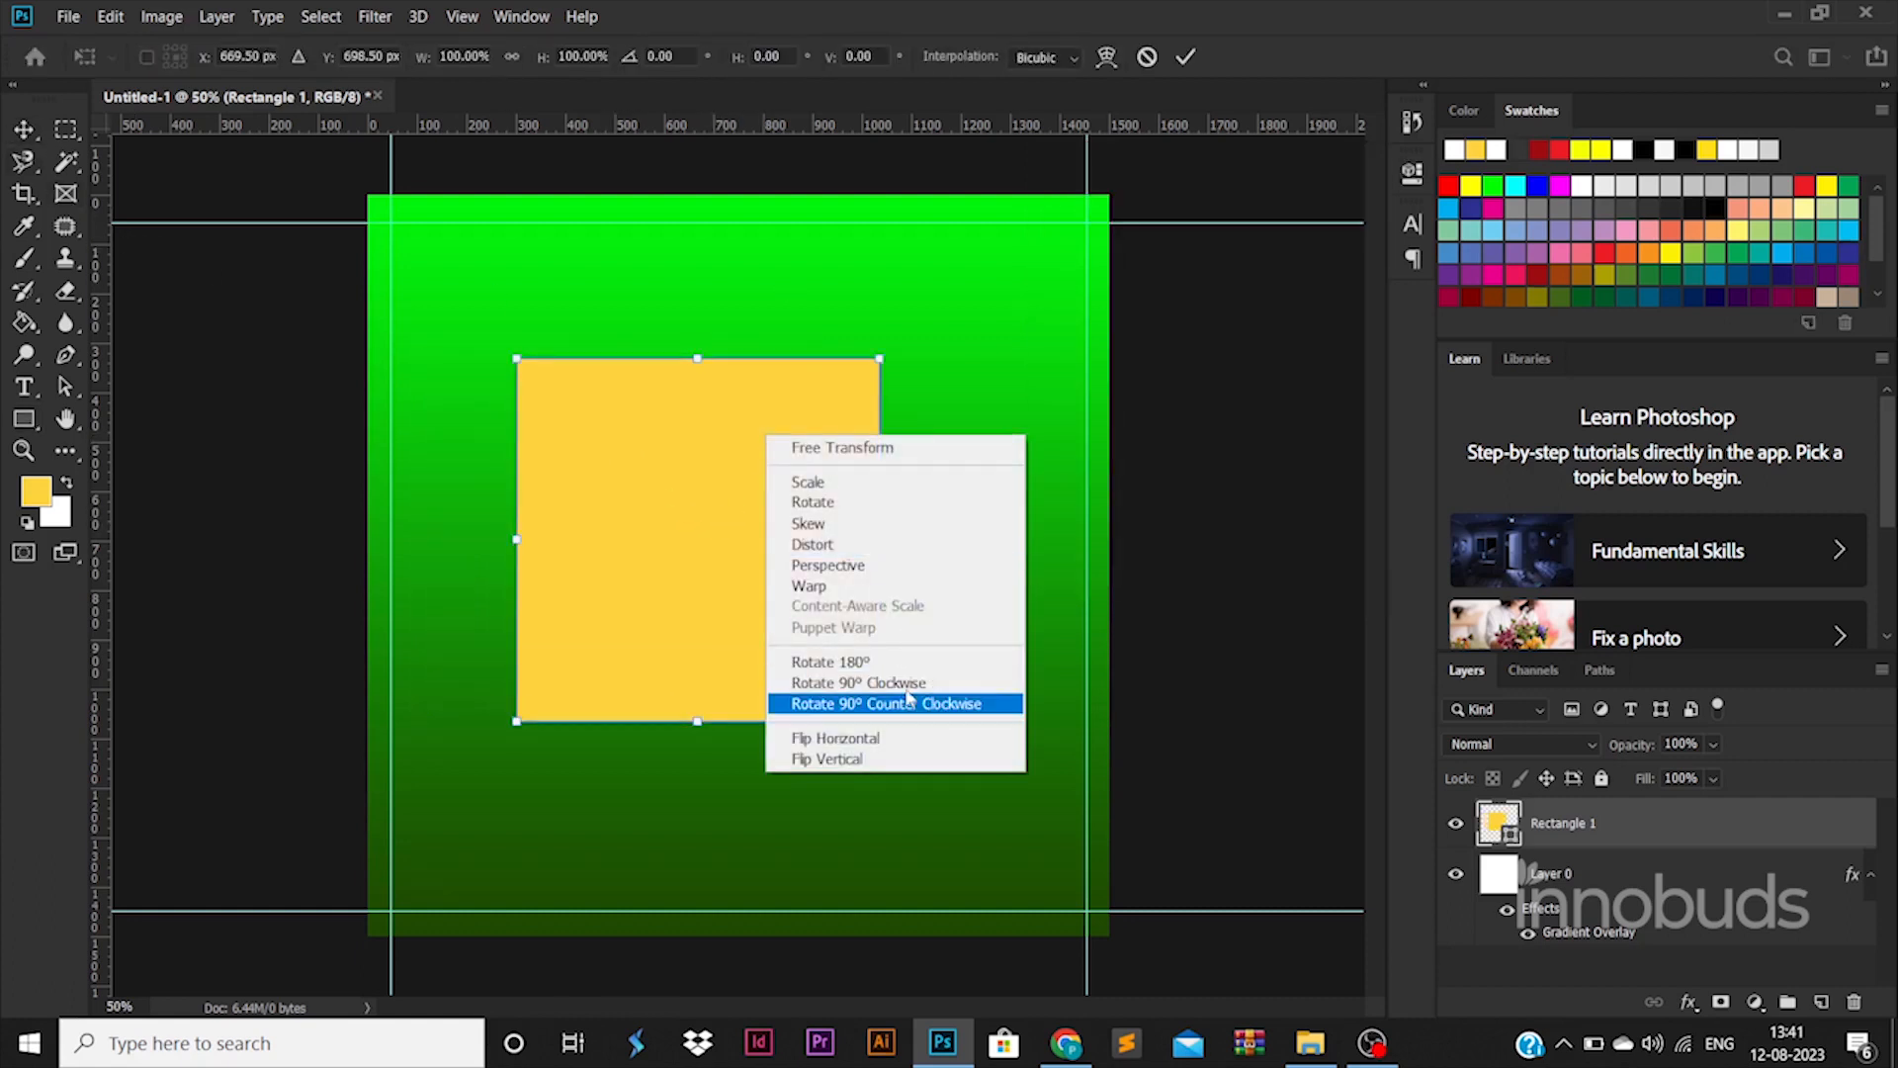
click(878, 501)
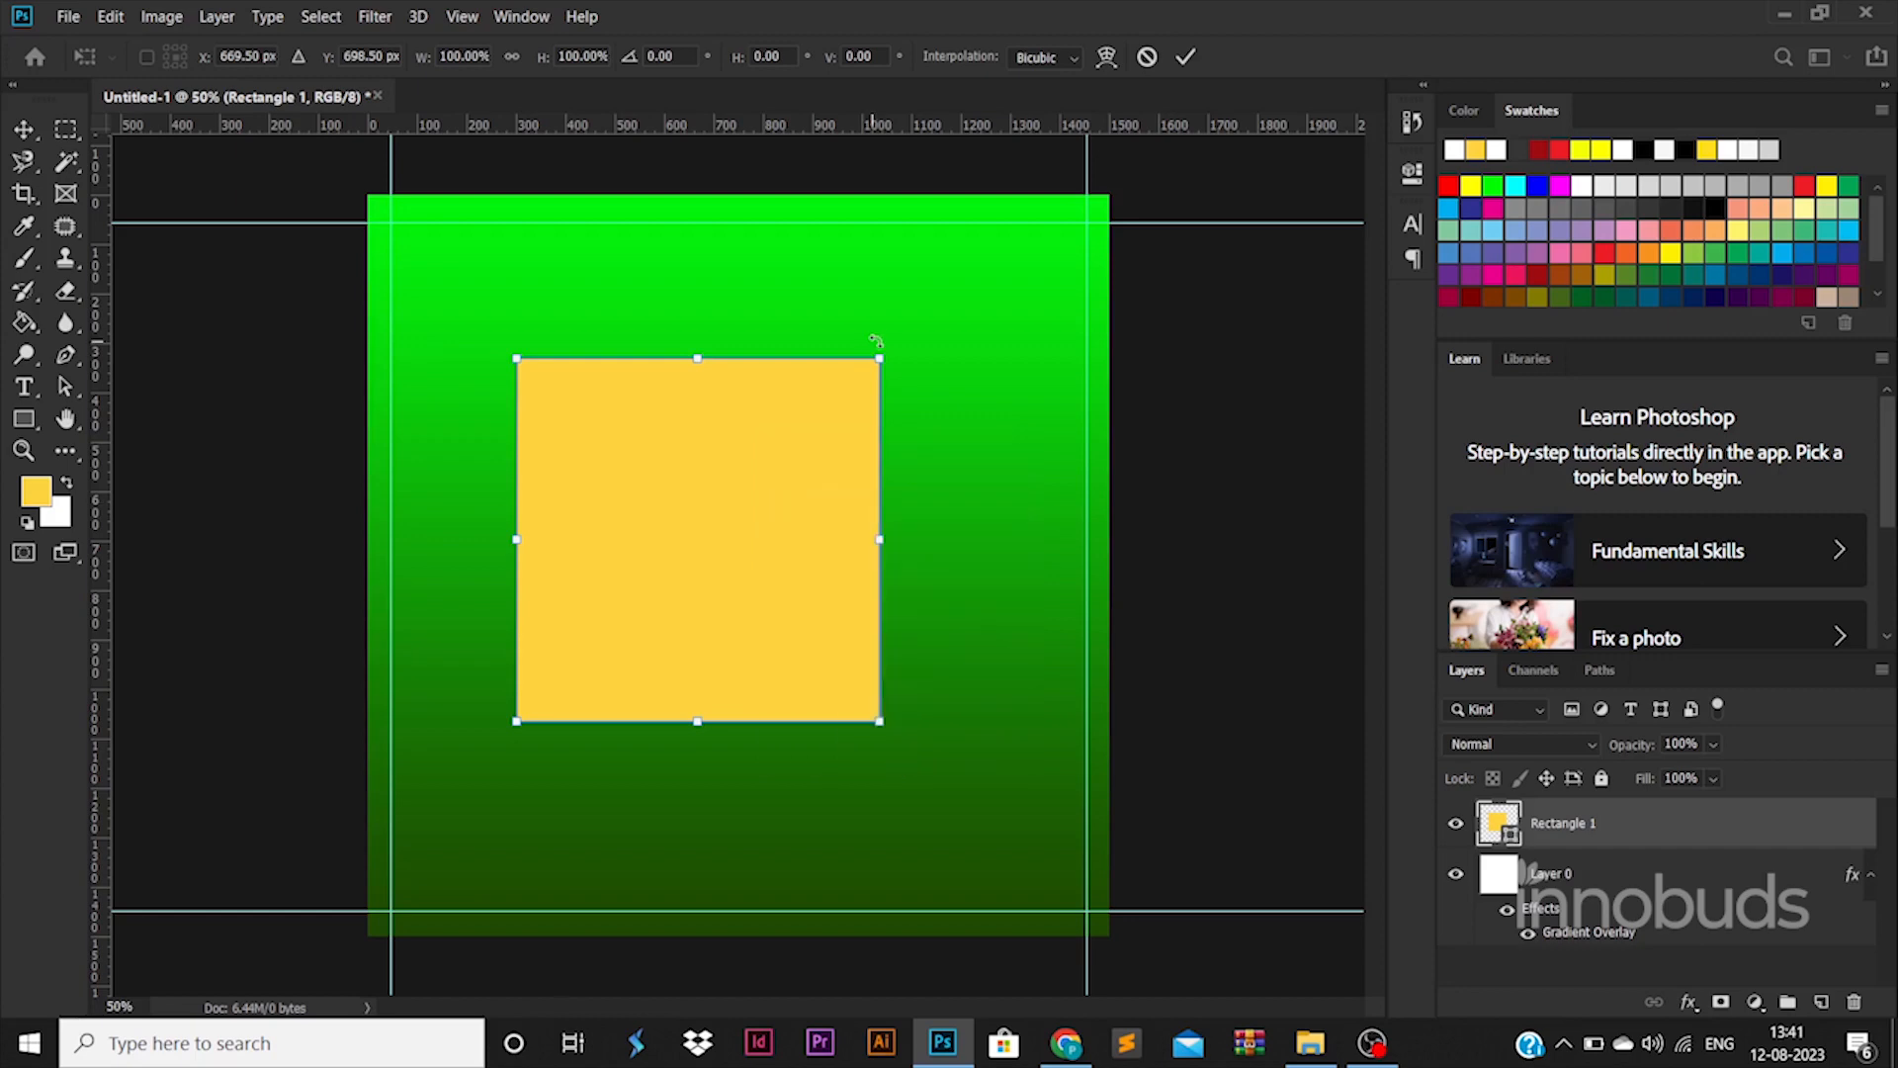
drag(930, 370, 939, 551)
key(Return)
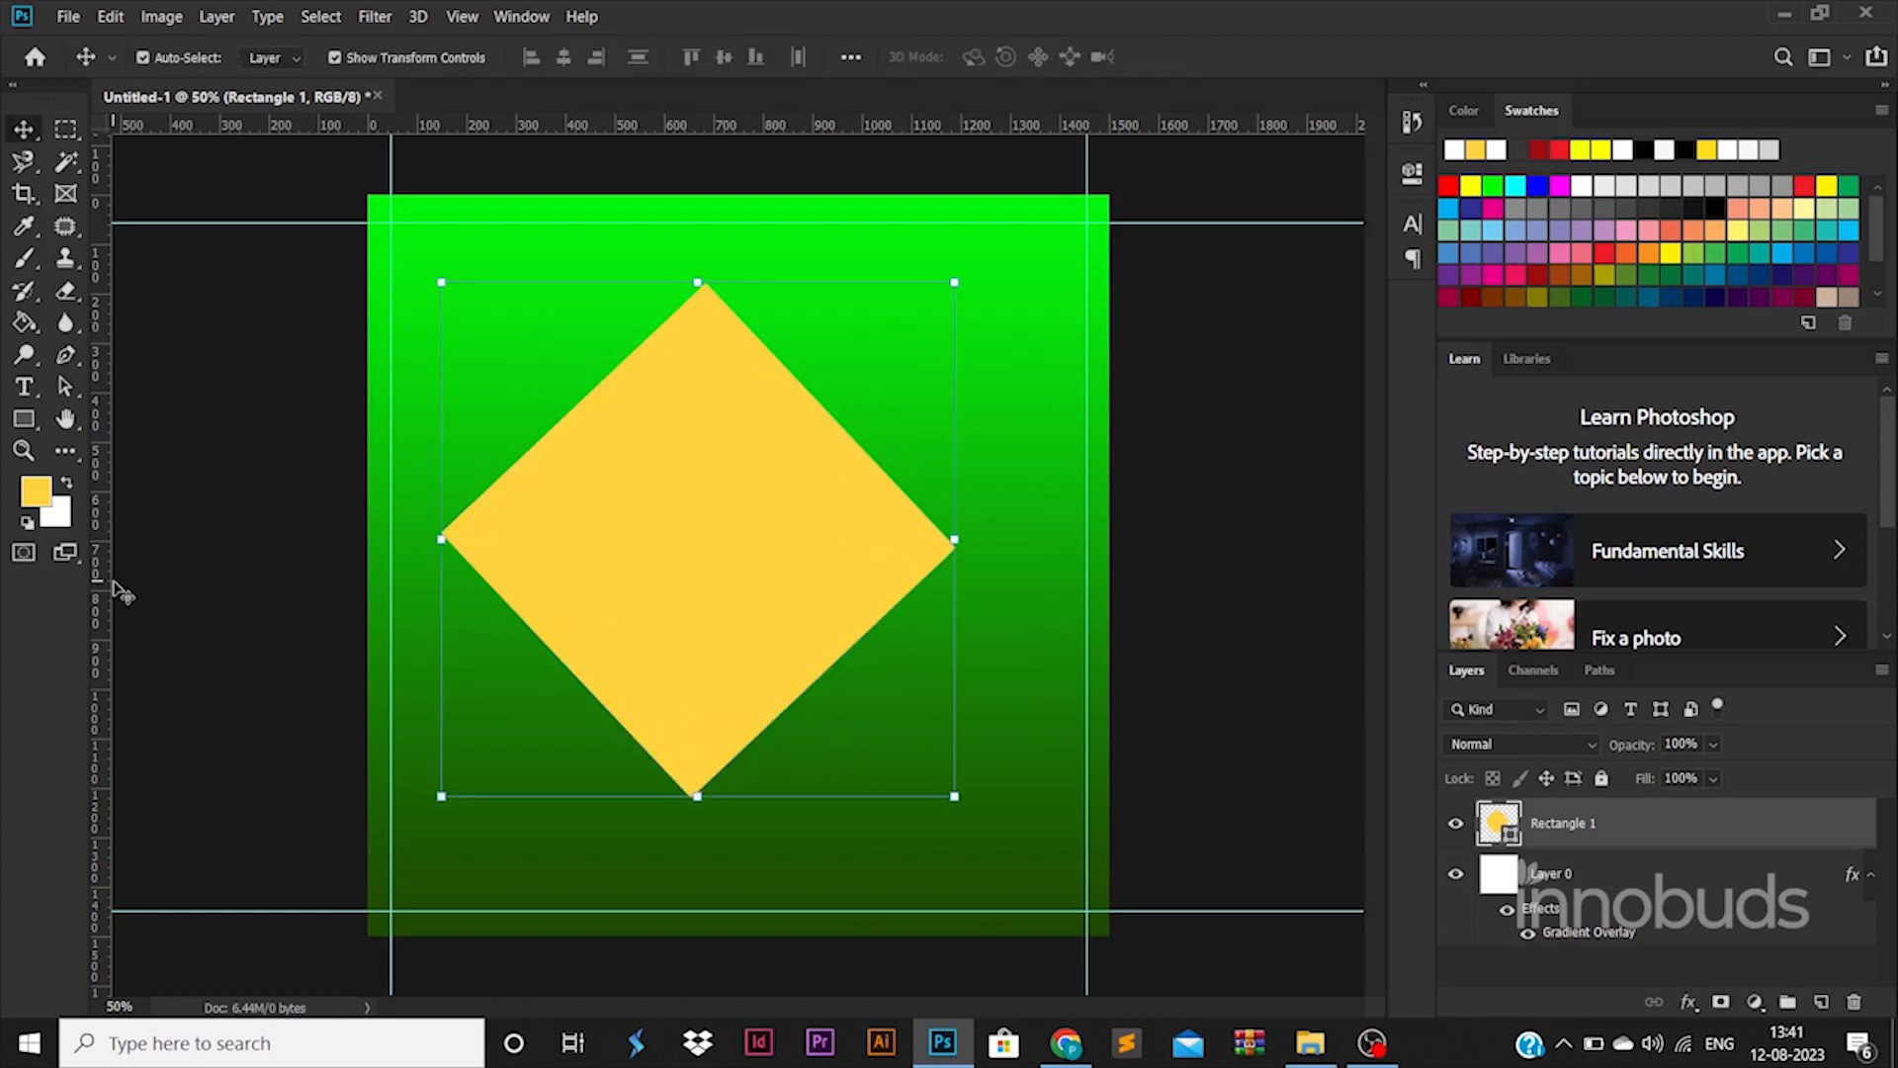
Add a vertical guide through the diamond and align the diamond to it
drag(116, 592, 709, 594)
drag(857, 515, 857, 515)
drag(981, 526, 983, 521)
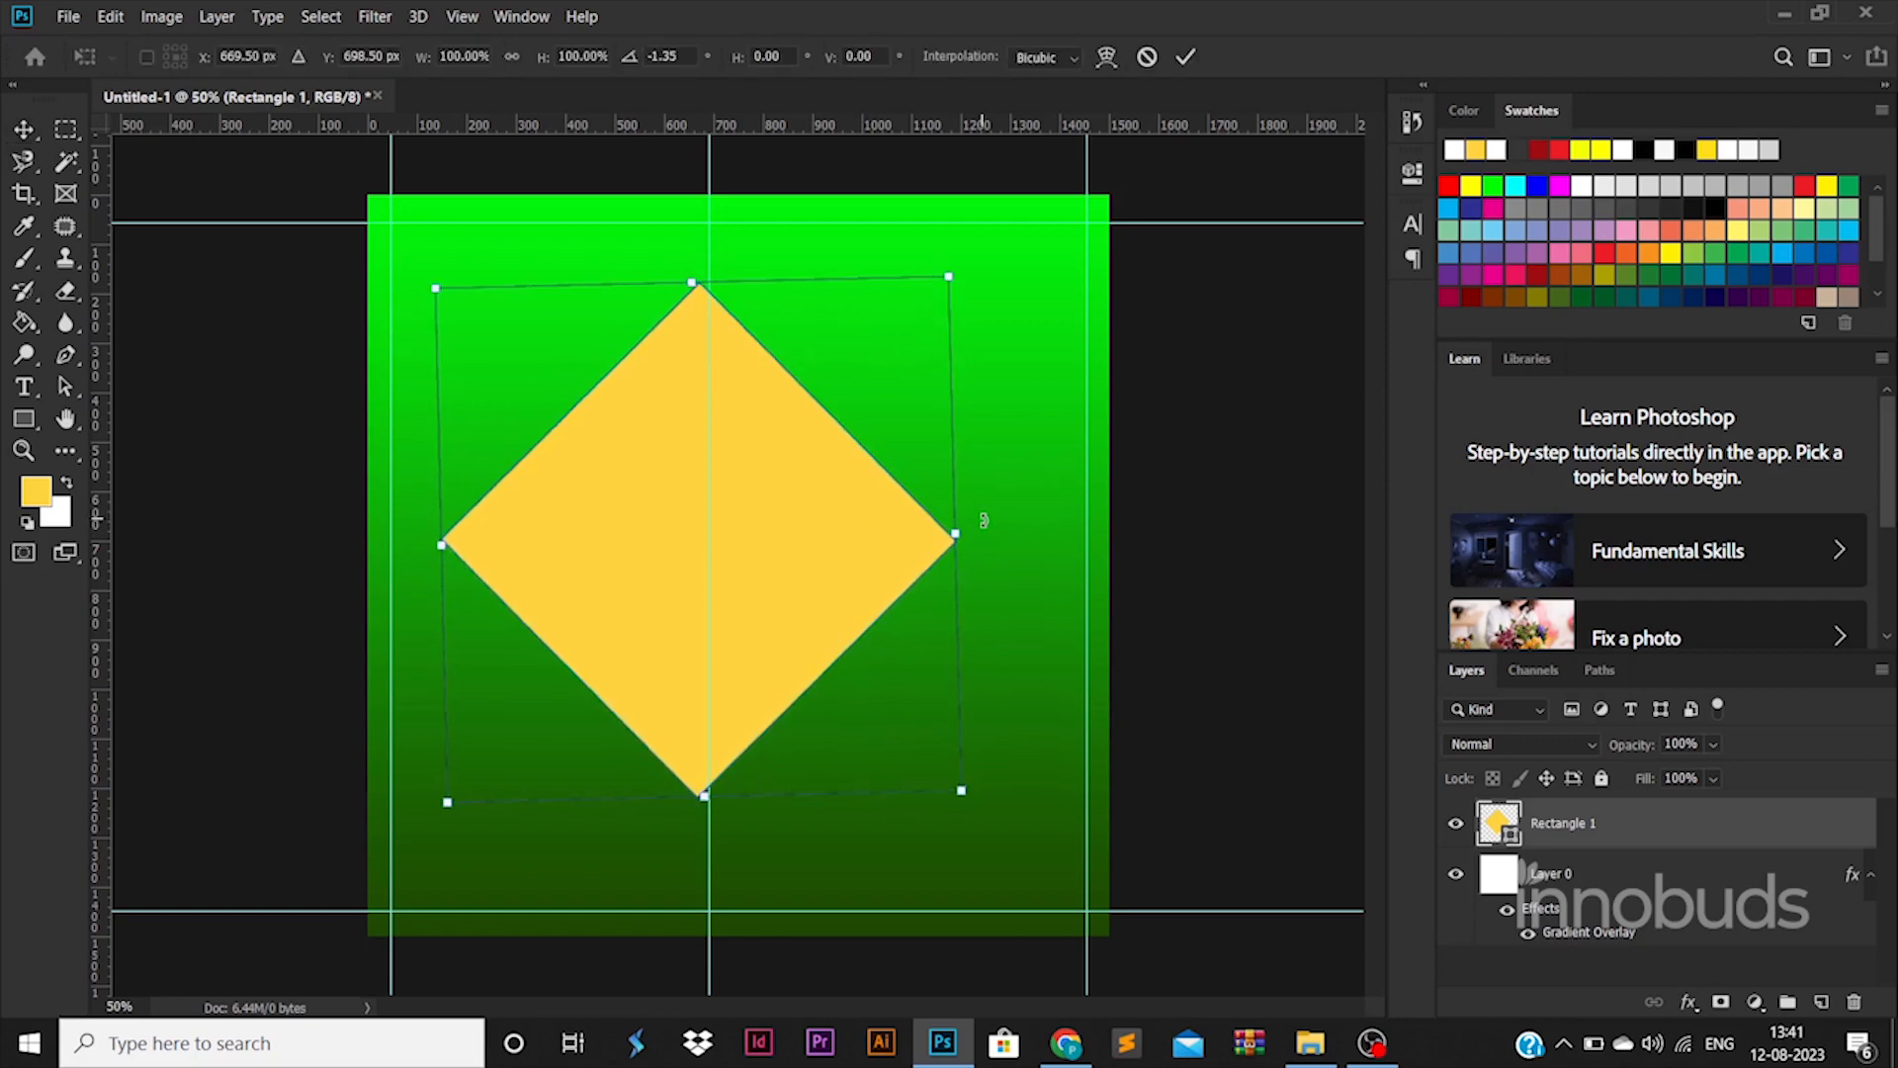
key(Return)
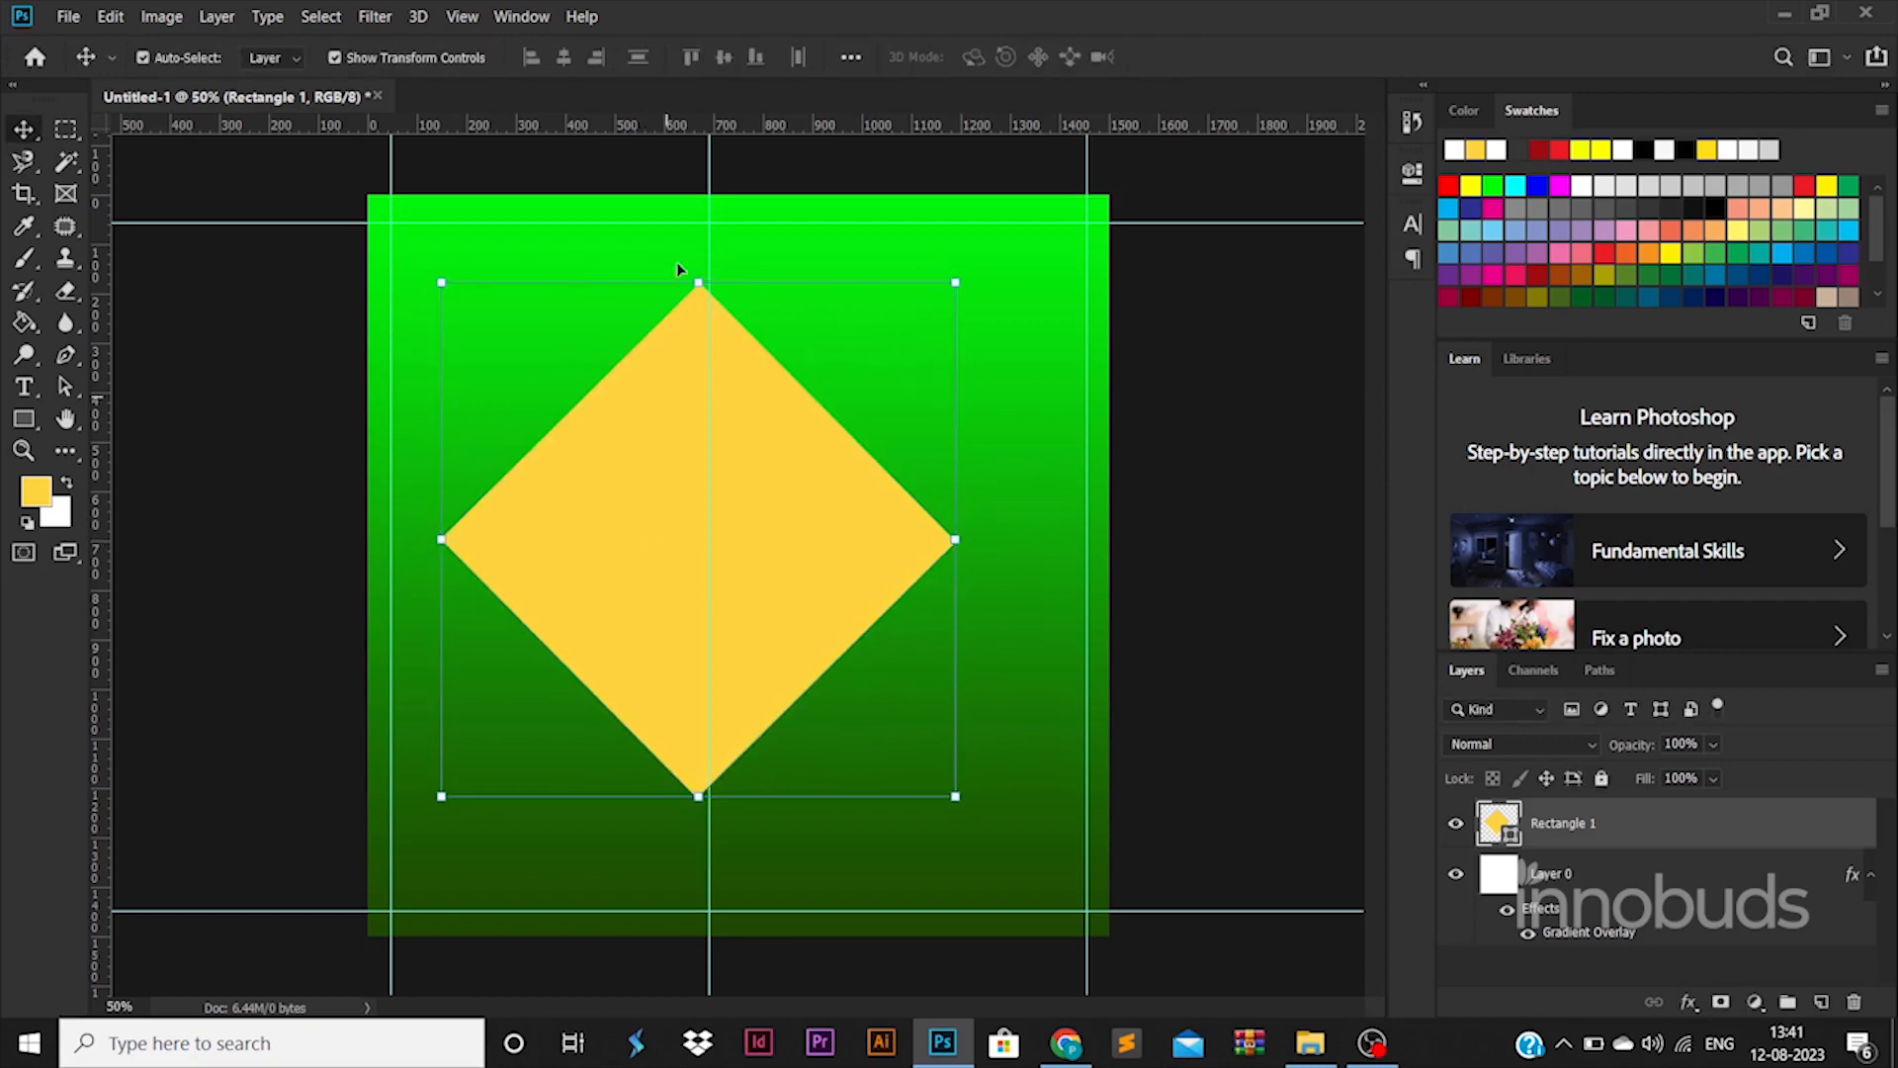
Move the vertical guide left and resize and reposition the diamond
drag(703, 186, 190, 193)
click(924, 593)
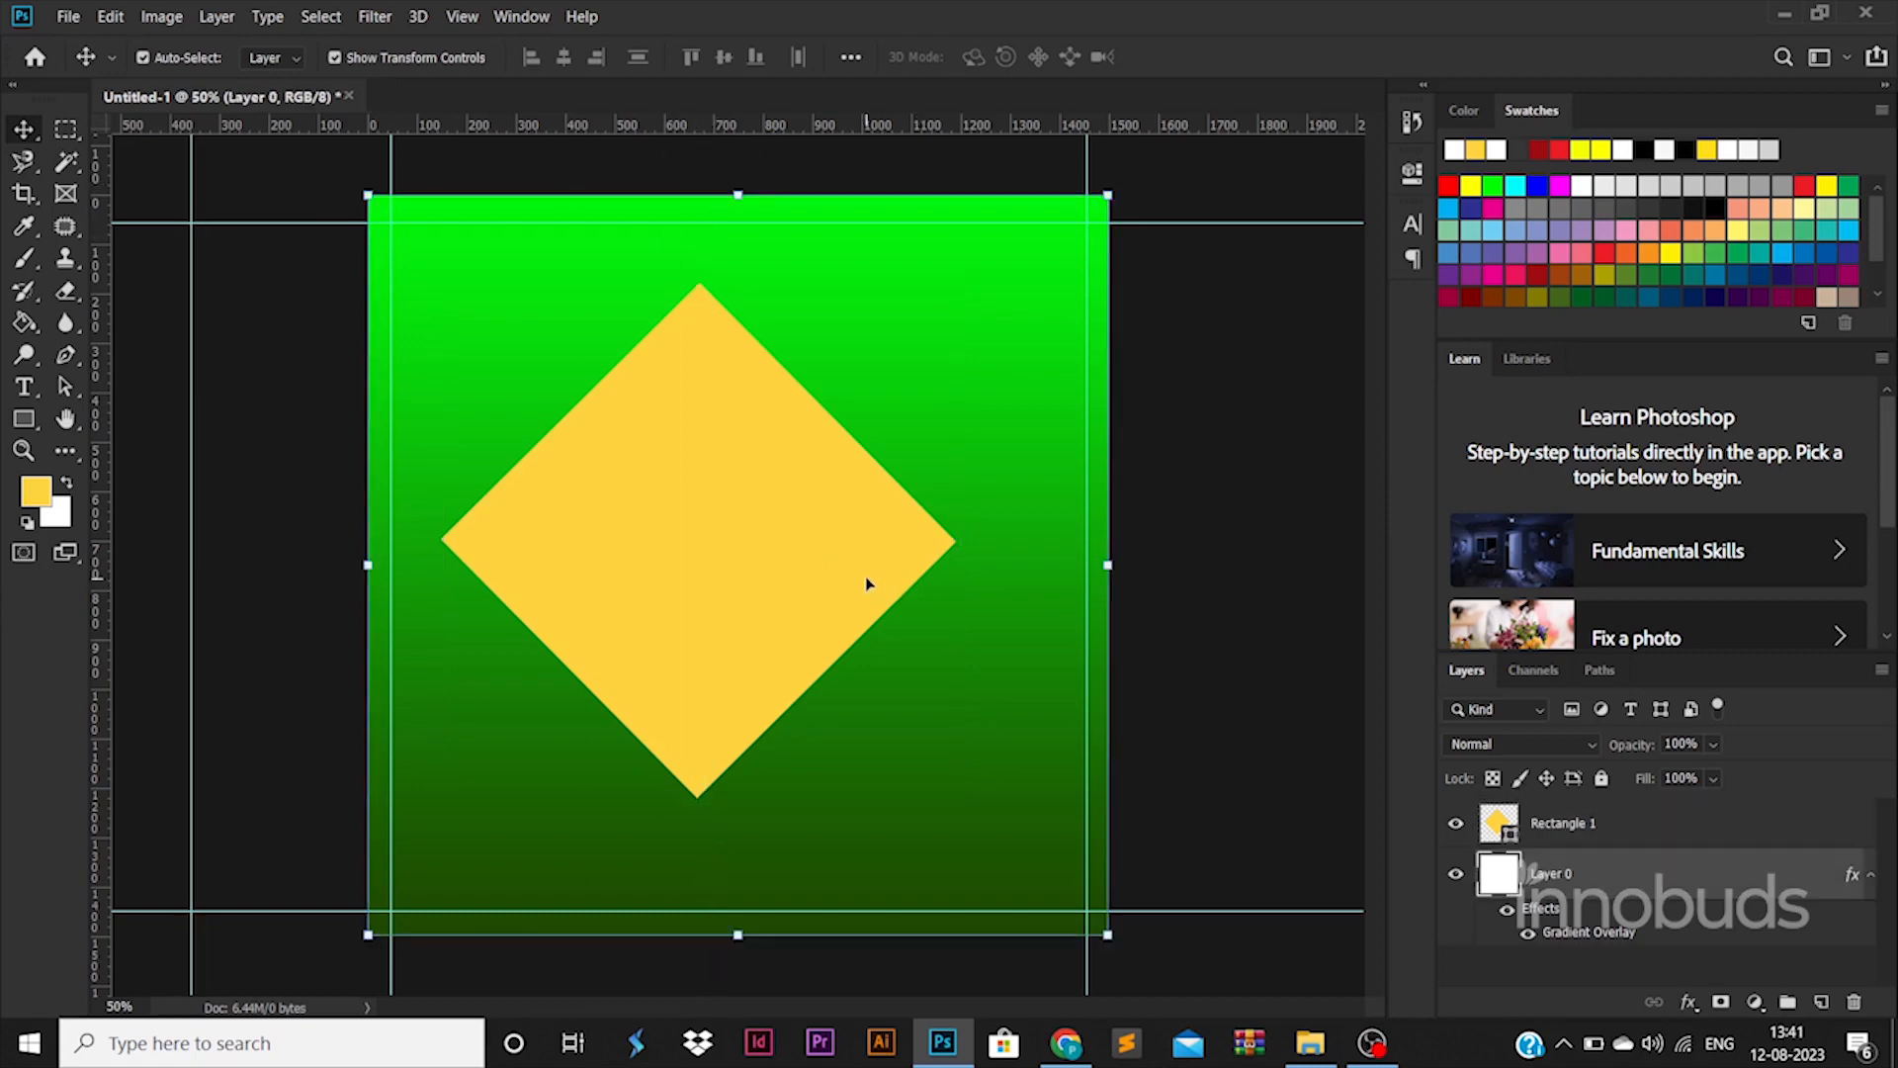
click(869, 580)
drag(956, 284, 838, 416)
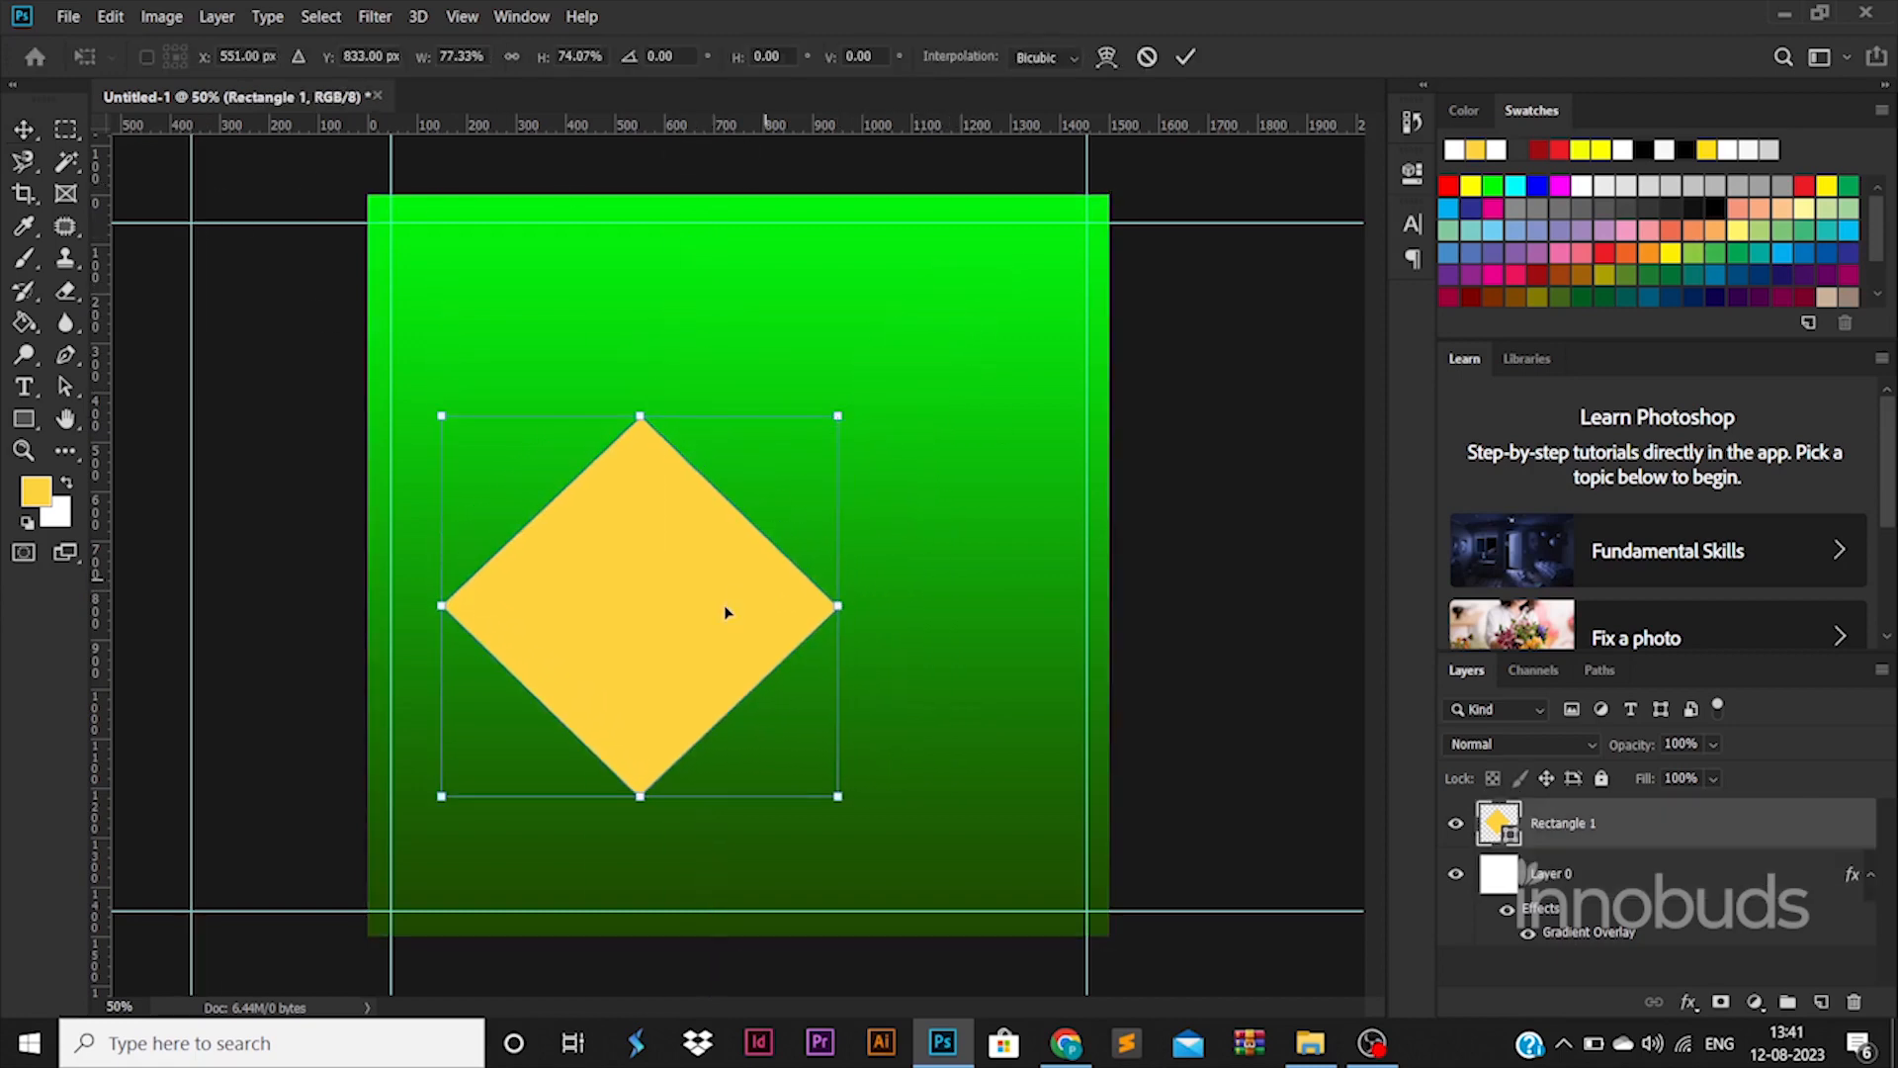
drag(724, 608, 766, 598)
drag(881, 405, 918, 355)
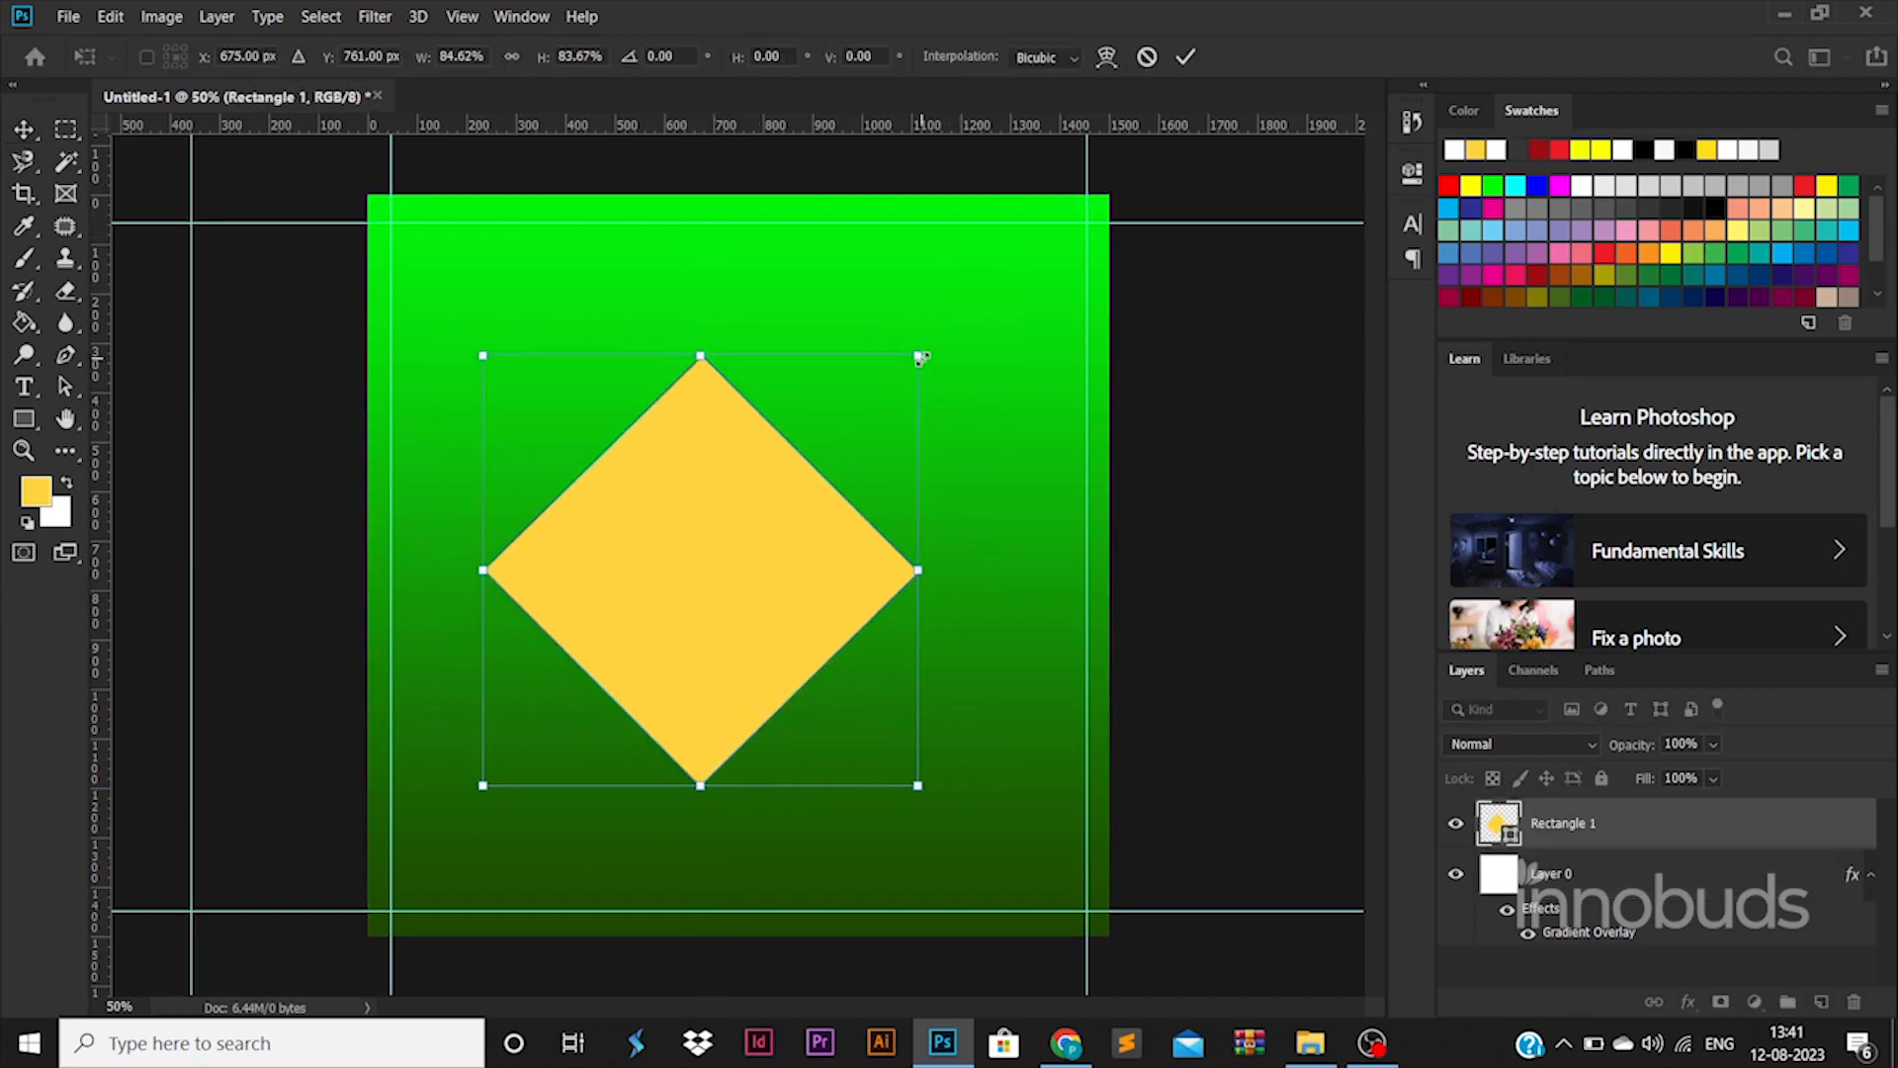
key(Return)
Draw a thin yellow bar, adjust its length and width, and tilt it diagonally
click(25, 419)
mouse_move(708, 276)
mouse_down()
mouse_move(767, 564)
mouse_move(749, 559)
mouse_up()
click(26, 132)
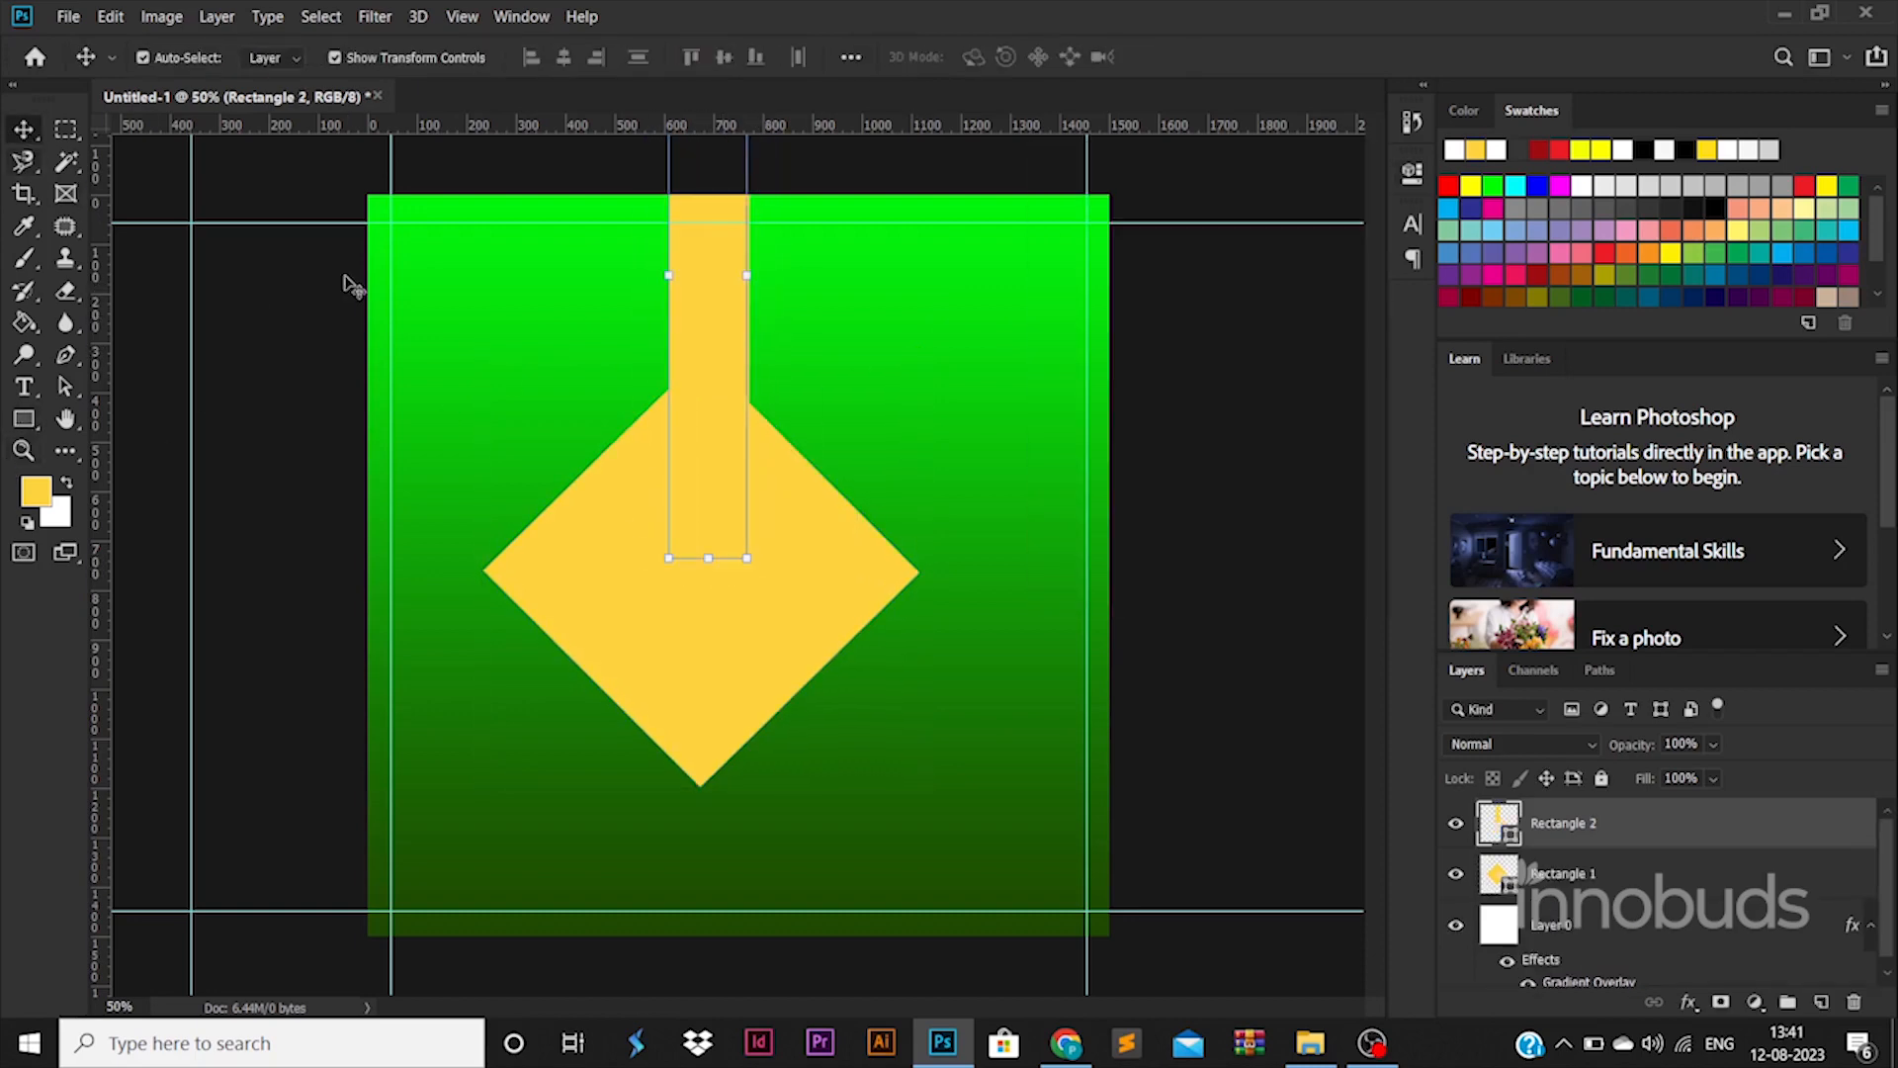
drag(718, 451, 717, 733)
key(ctrl+t)
drag(708, 844, 709, 583)
drag(744, 427, 726, 425)
drag(697, 583, 693, 848)
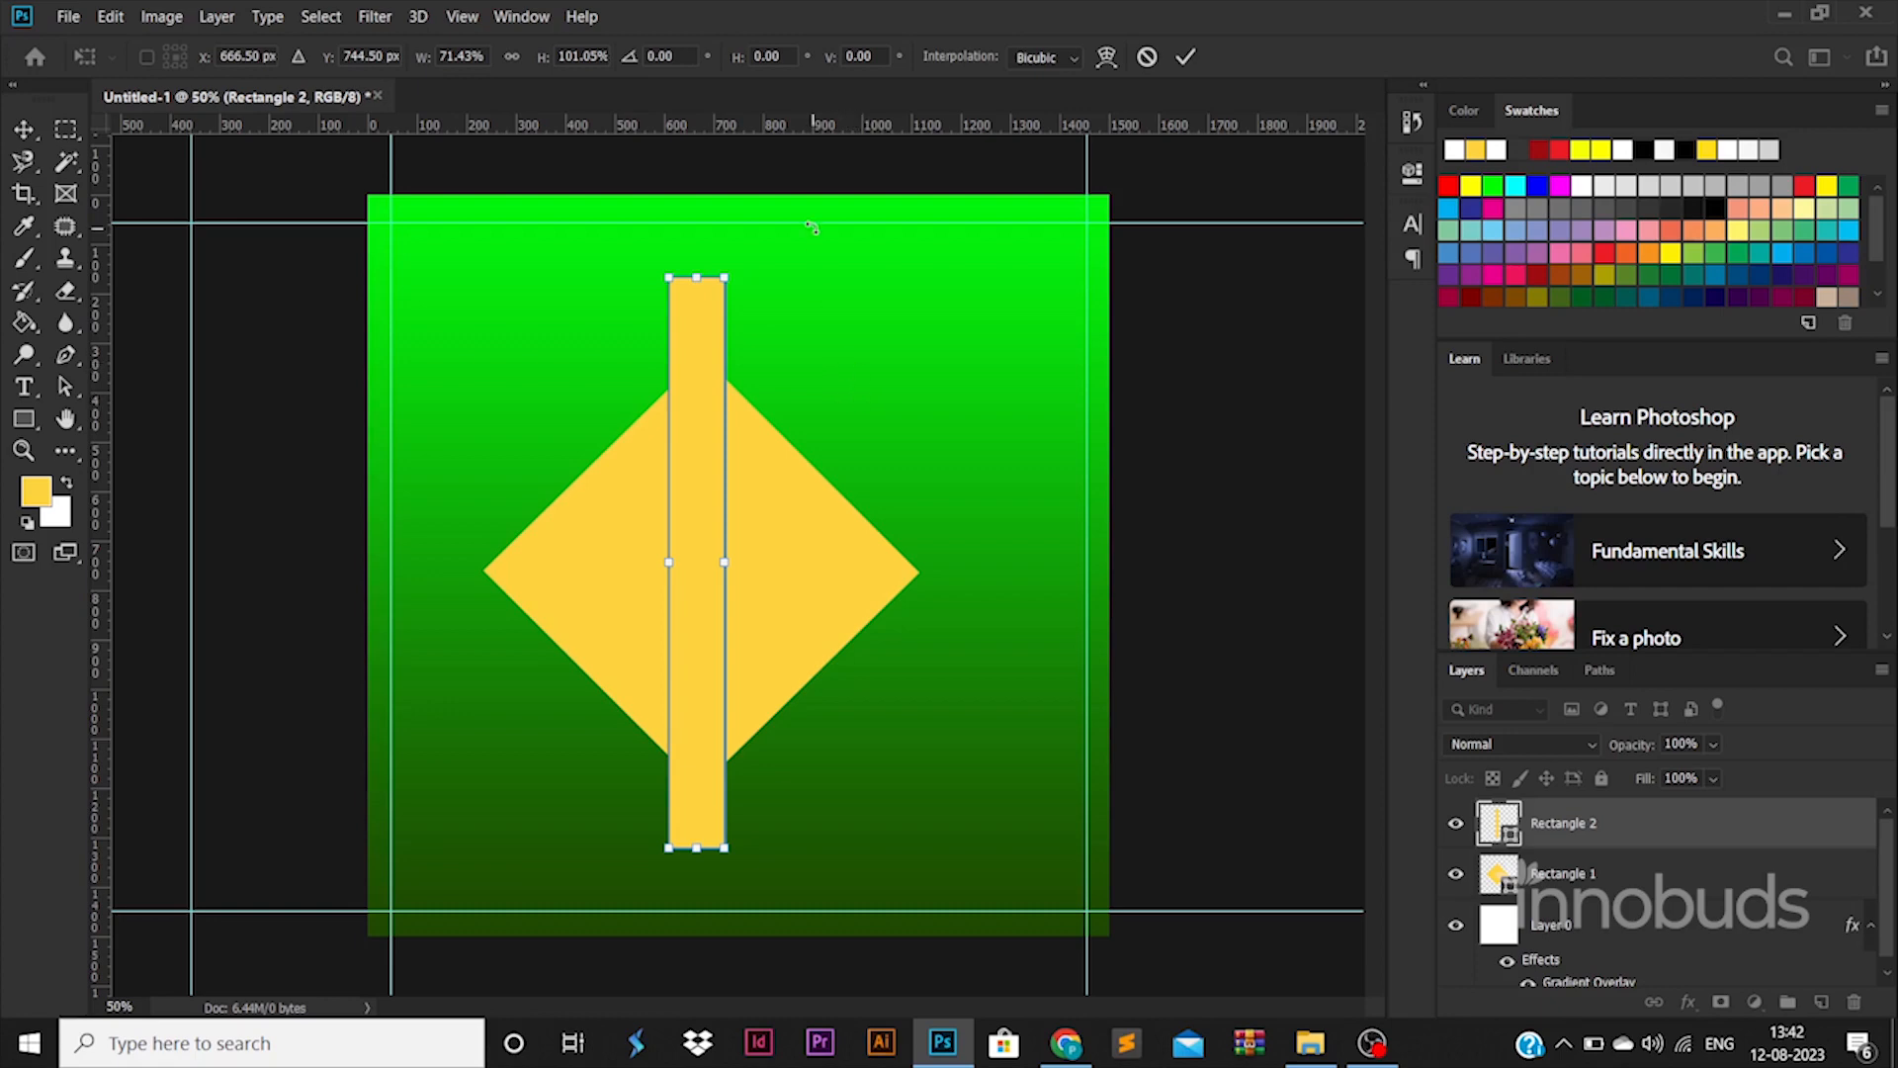
drag(813, 229, 939, 445)
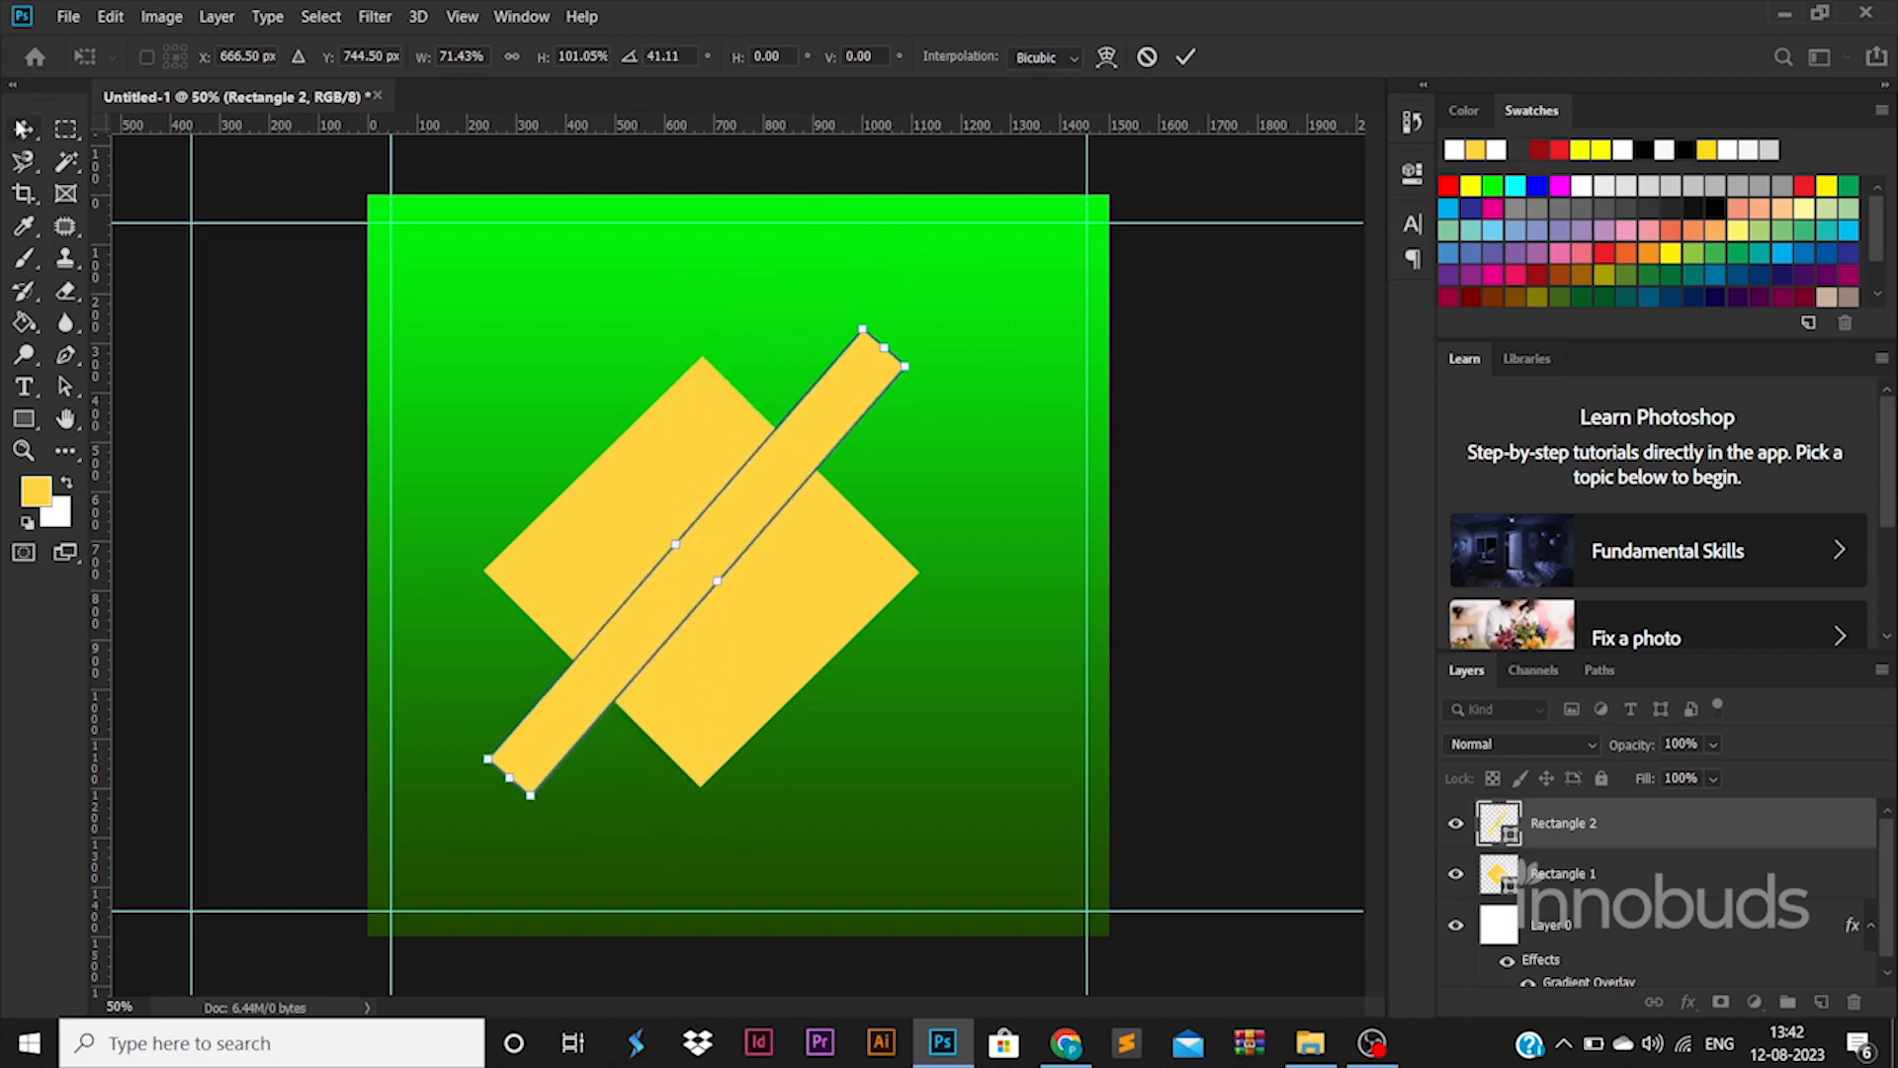
key(Return)
Extend the bar to the top edge and Alt-drag a copy below the diamond
drag(822, 421, 893, 189)
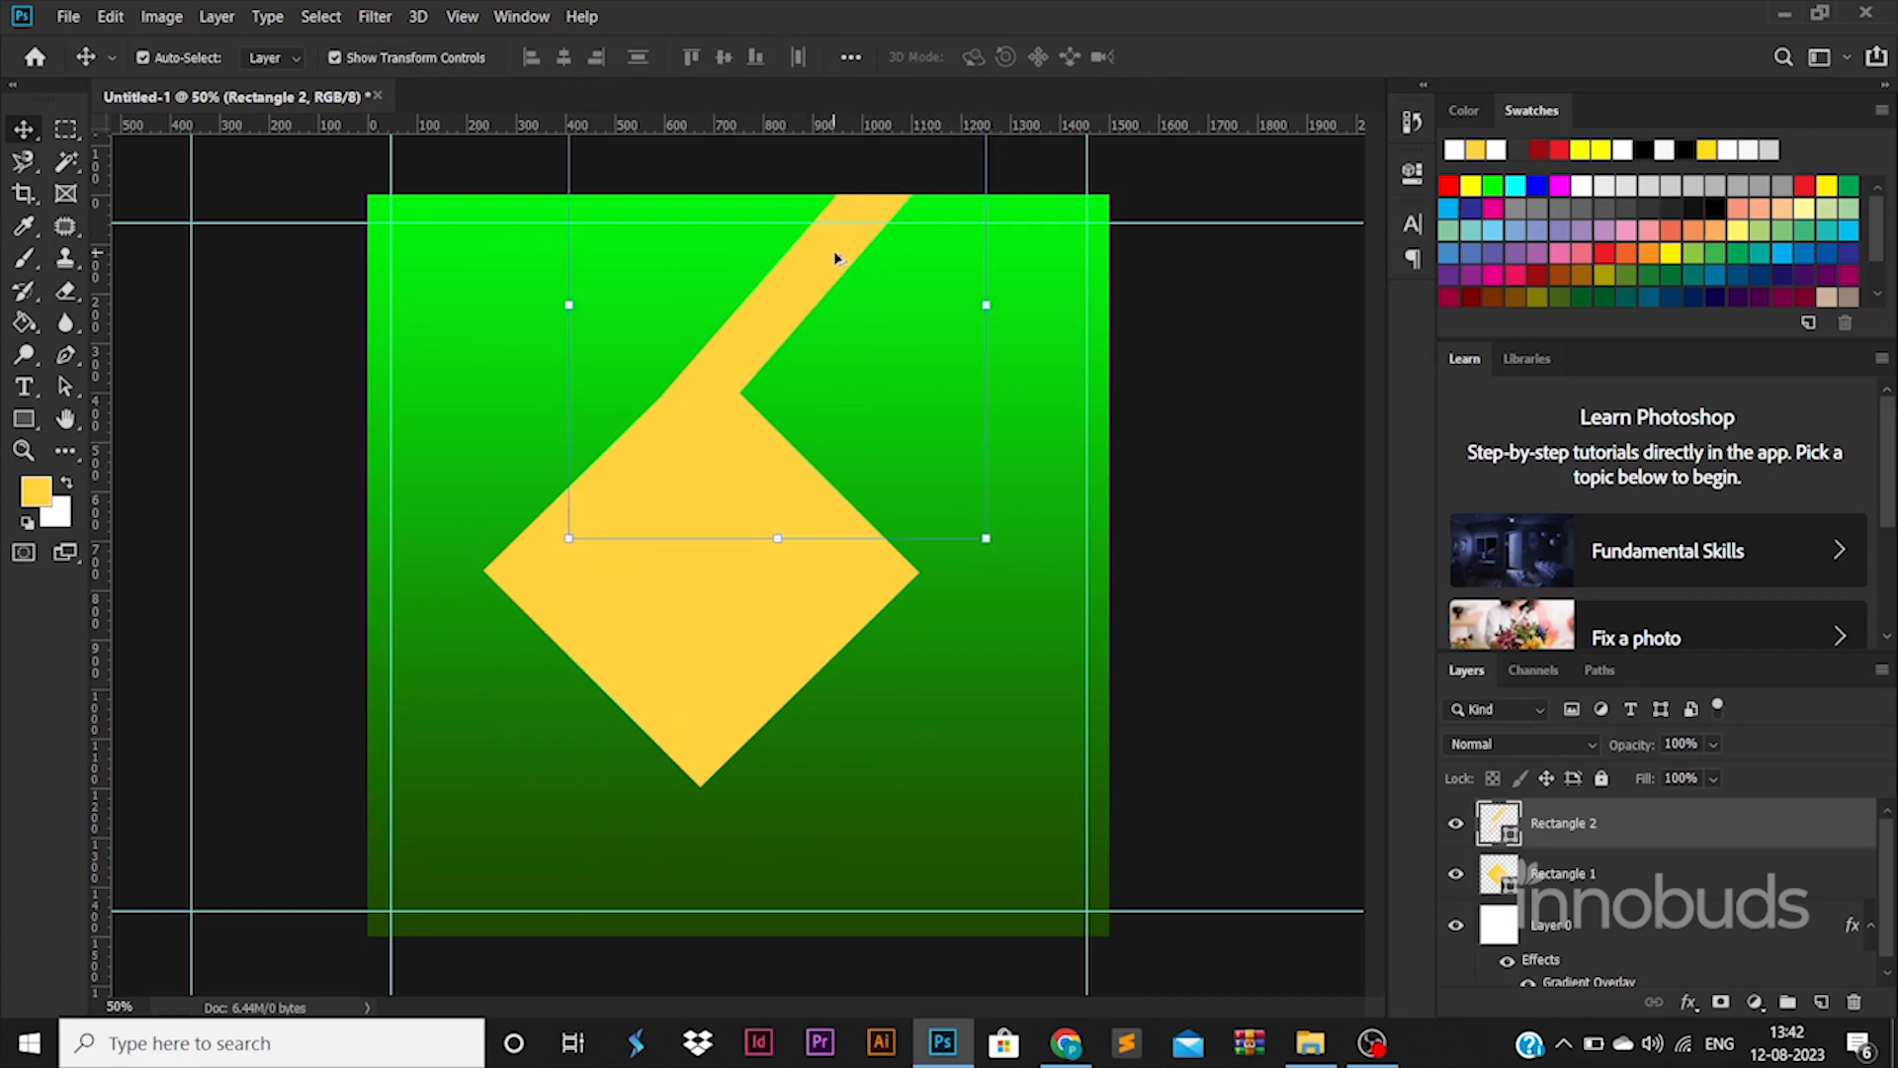
drag(1007, 311, 1011, 319)
key(Return)
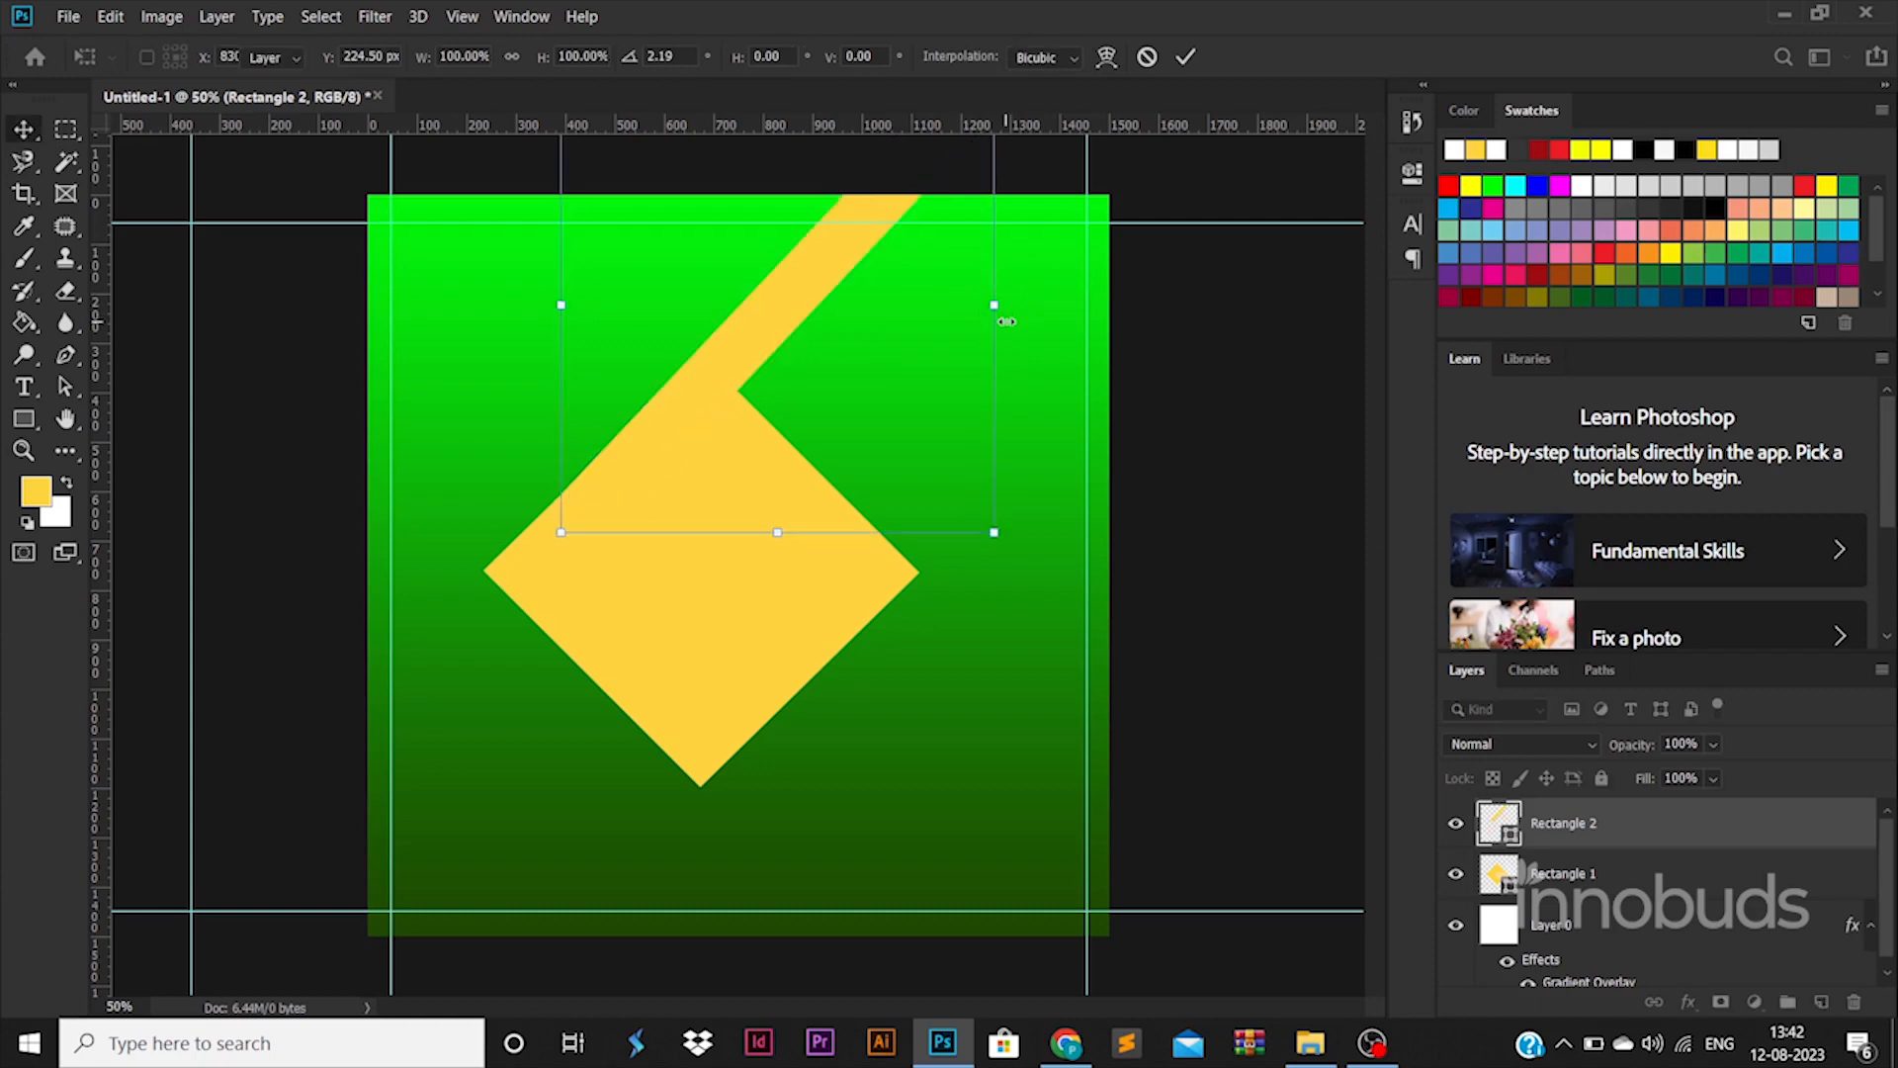
drag(767, 305, 609, 864)
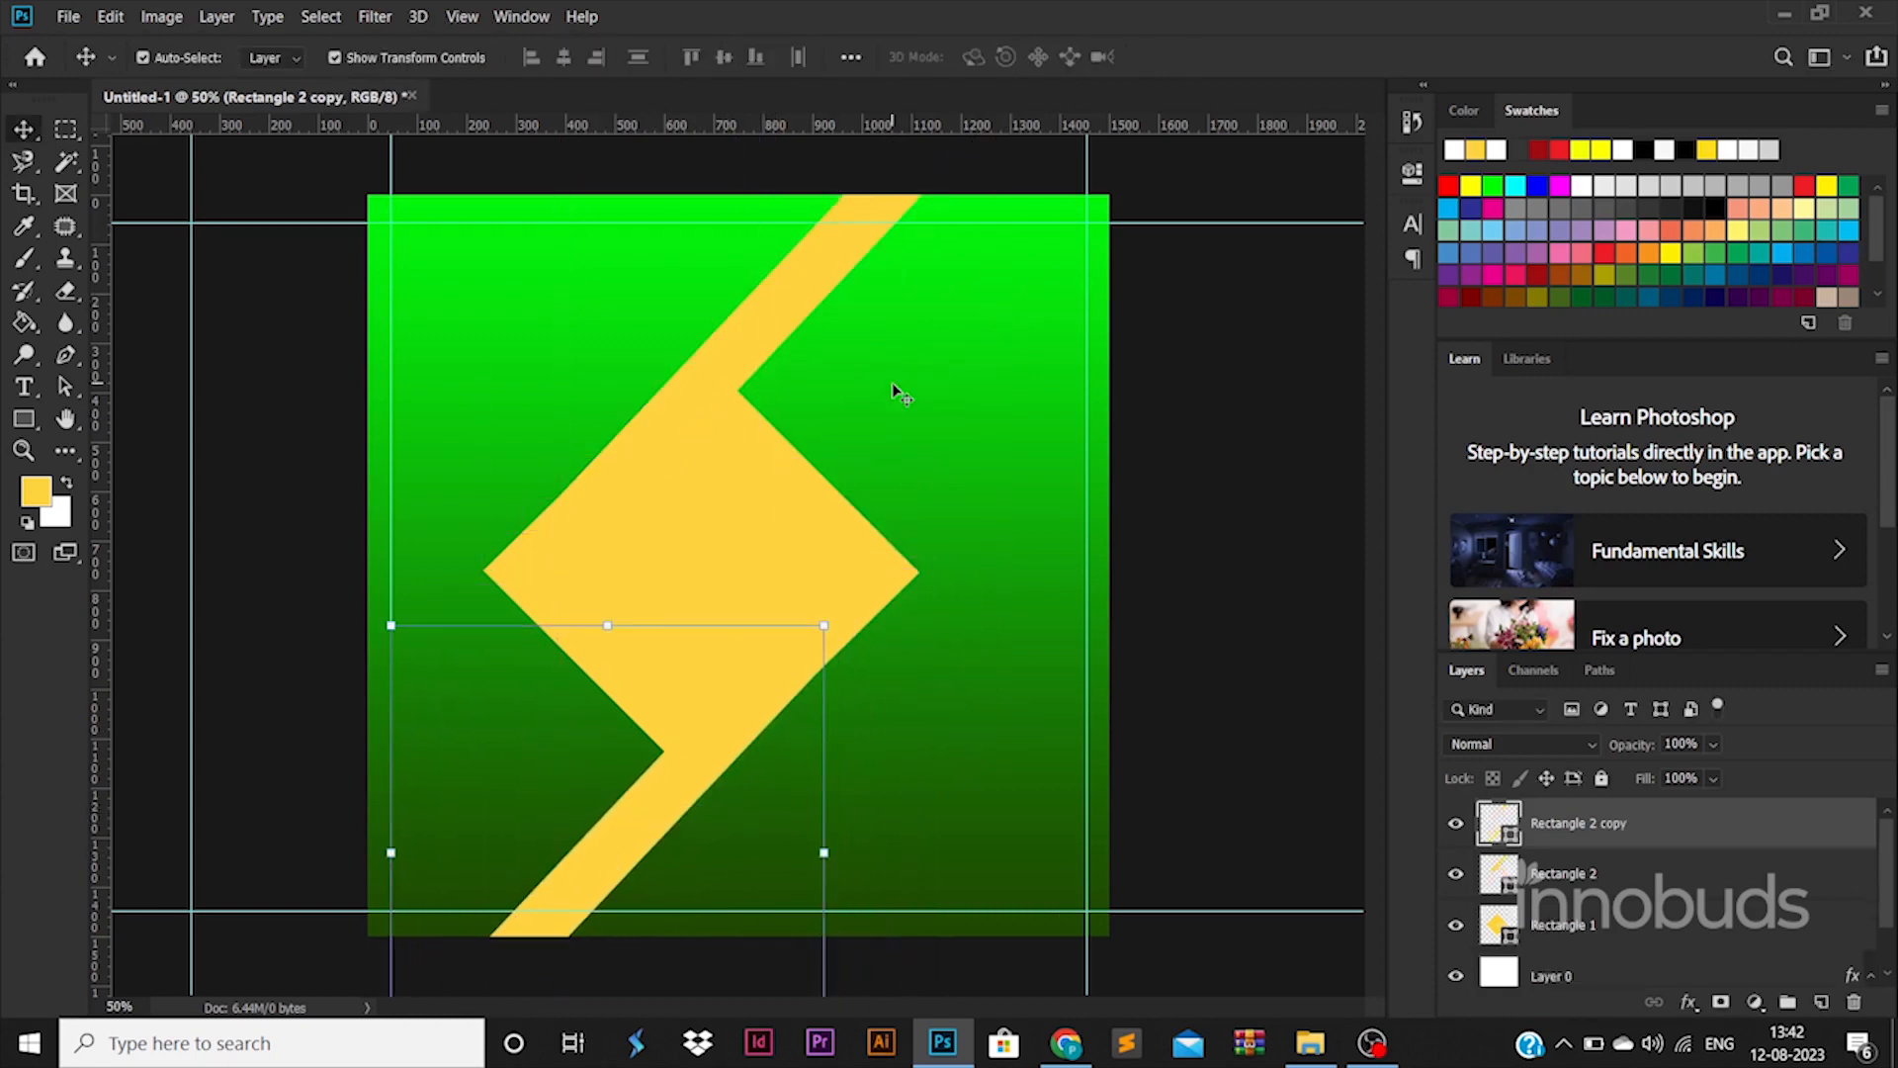
Scale up the three yellow shapes together and shift them left
shift+click(1524, 910)
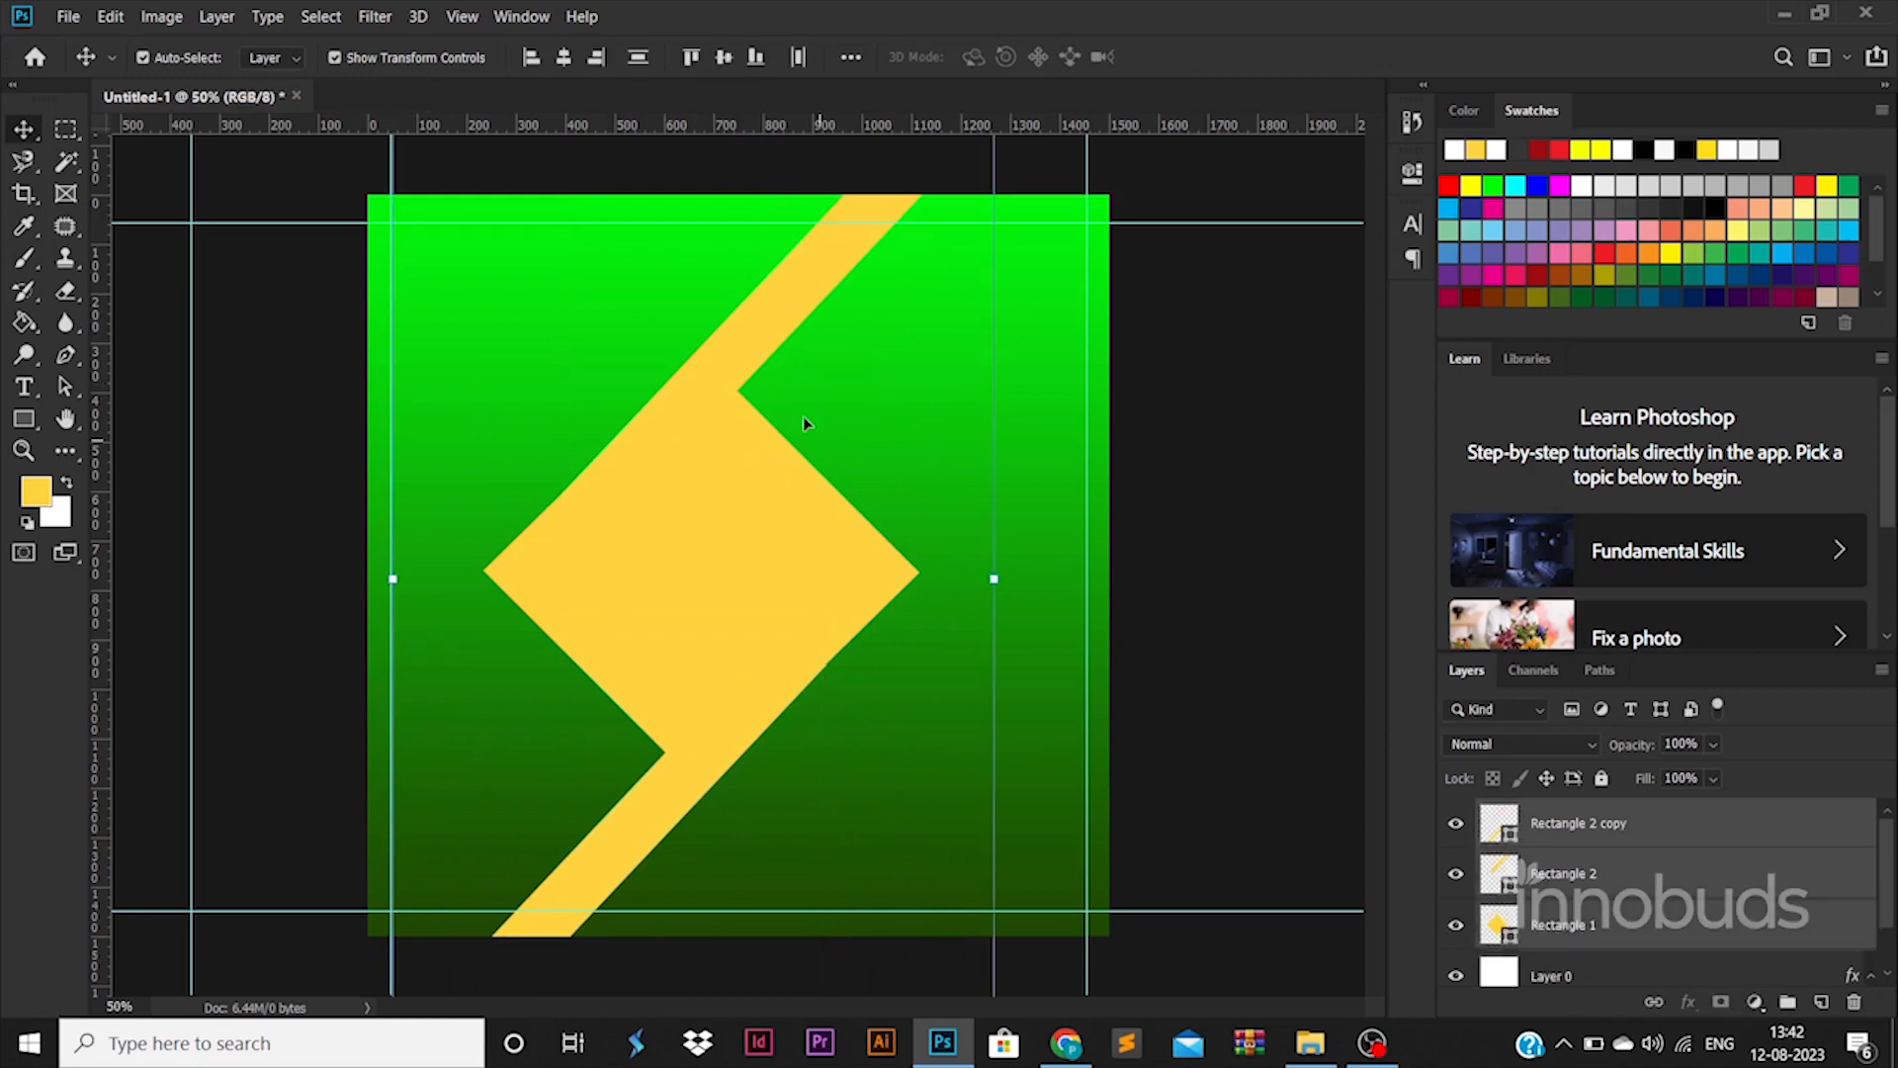
key(ctrl+t)
scroll(776, 559, down, 2)
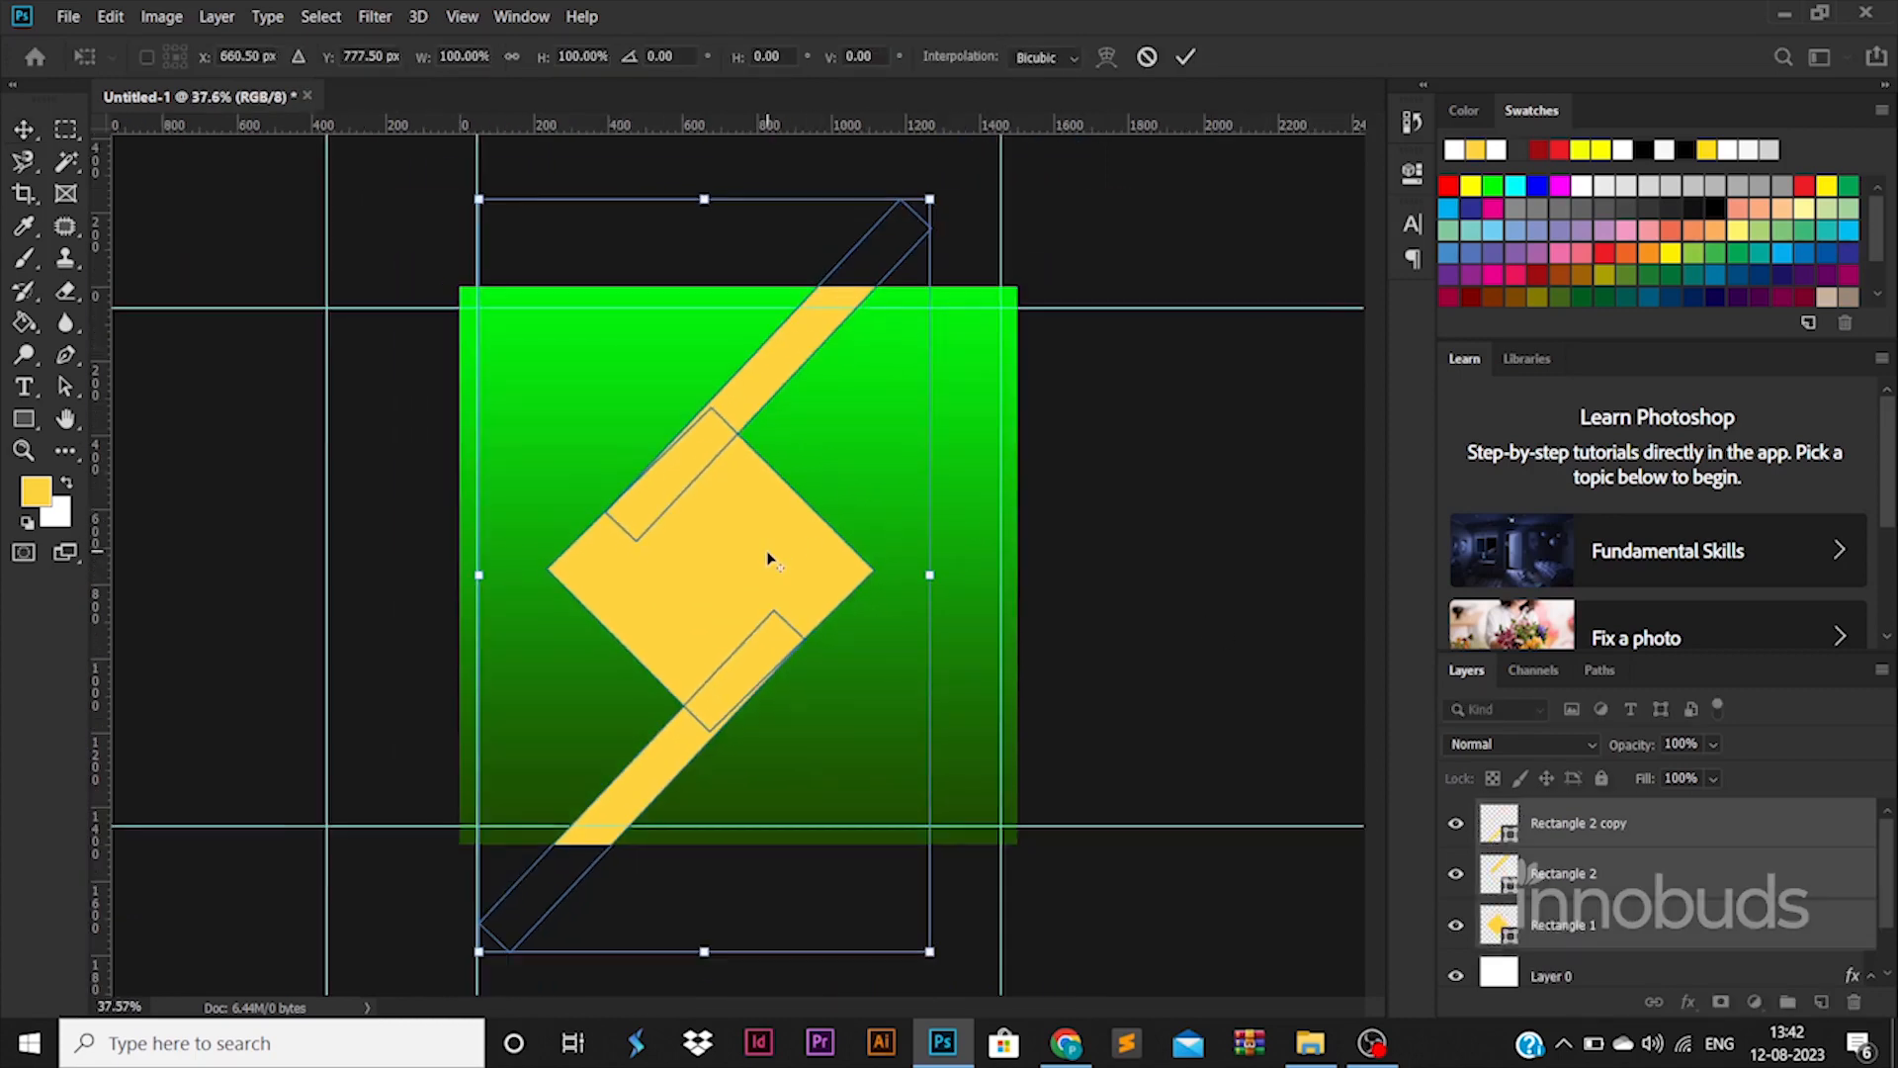
drag(929, 189, 985, 123)
drag(735, 447, 655, 455)
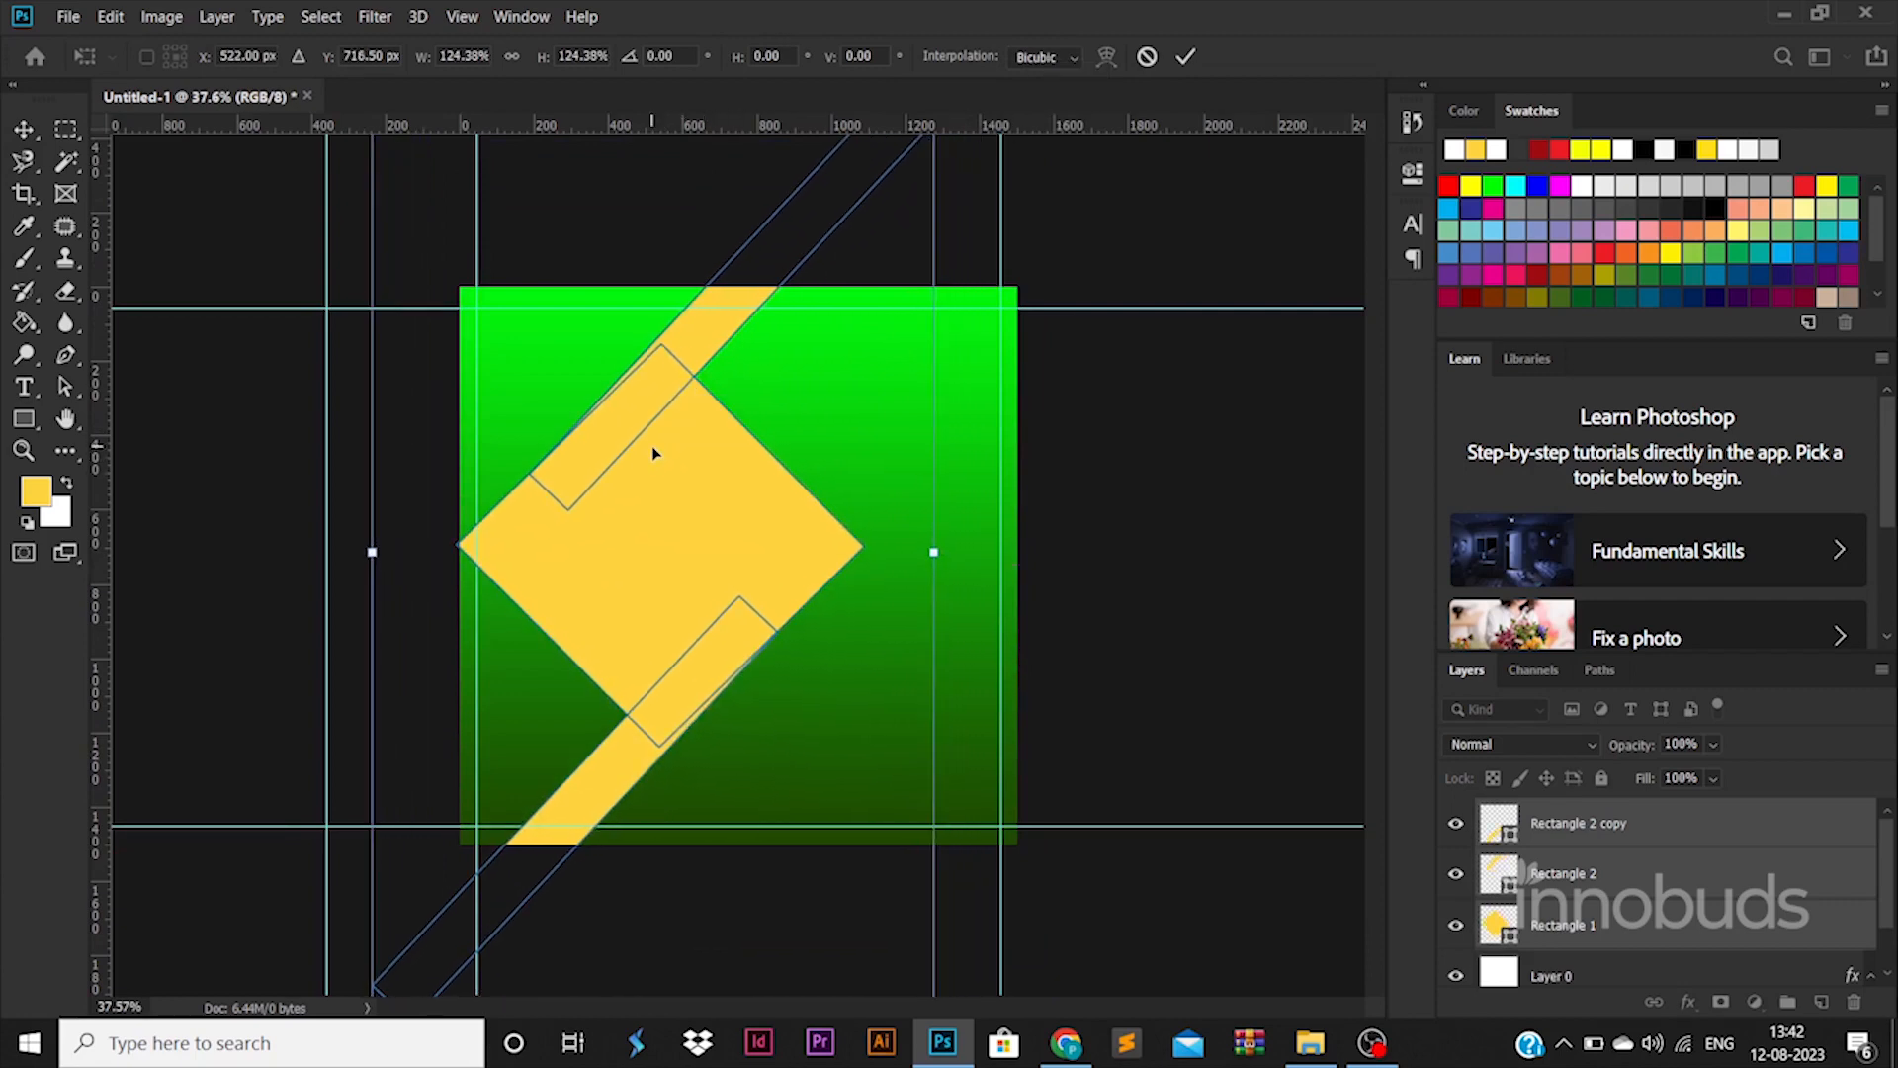
key(Return)
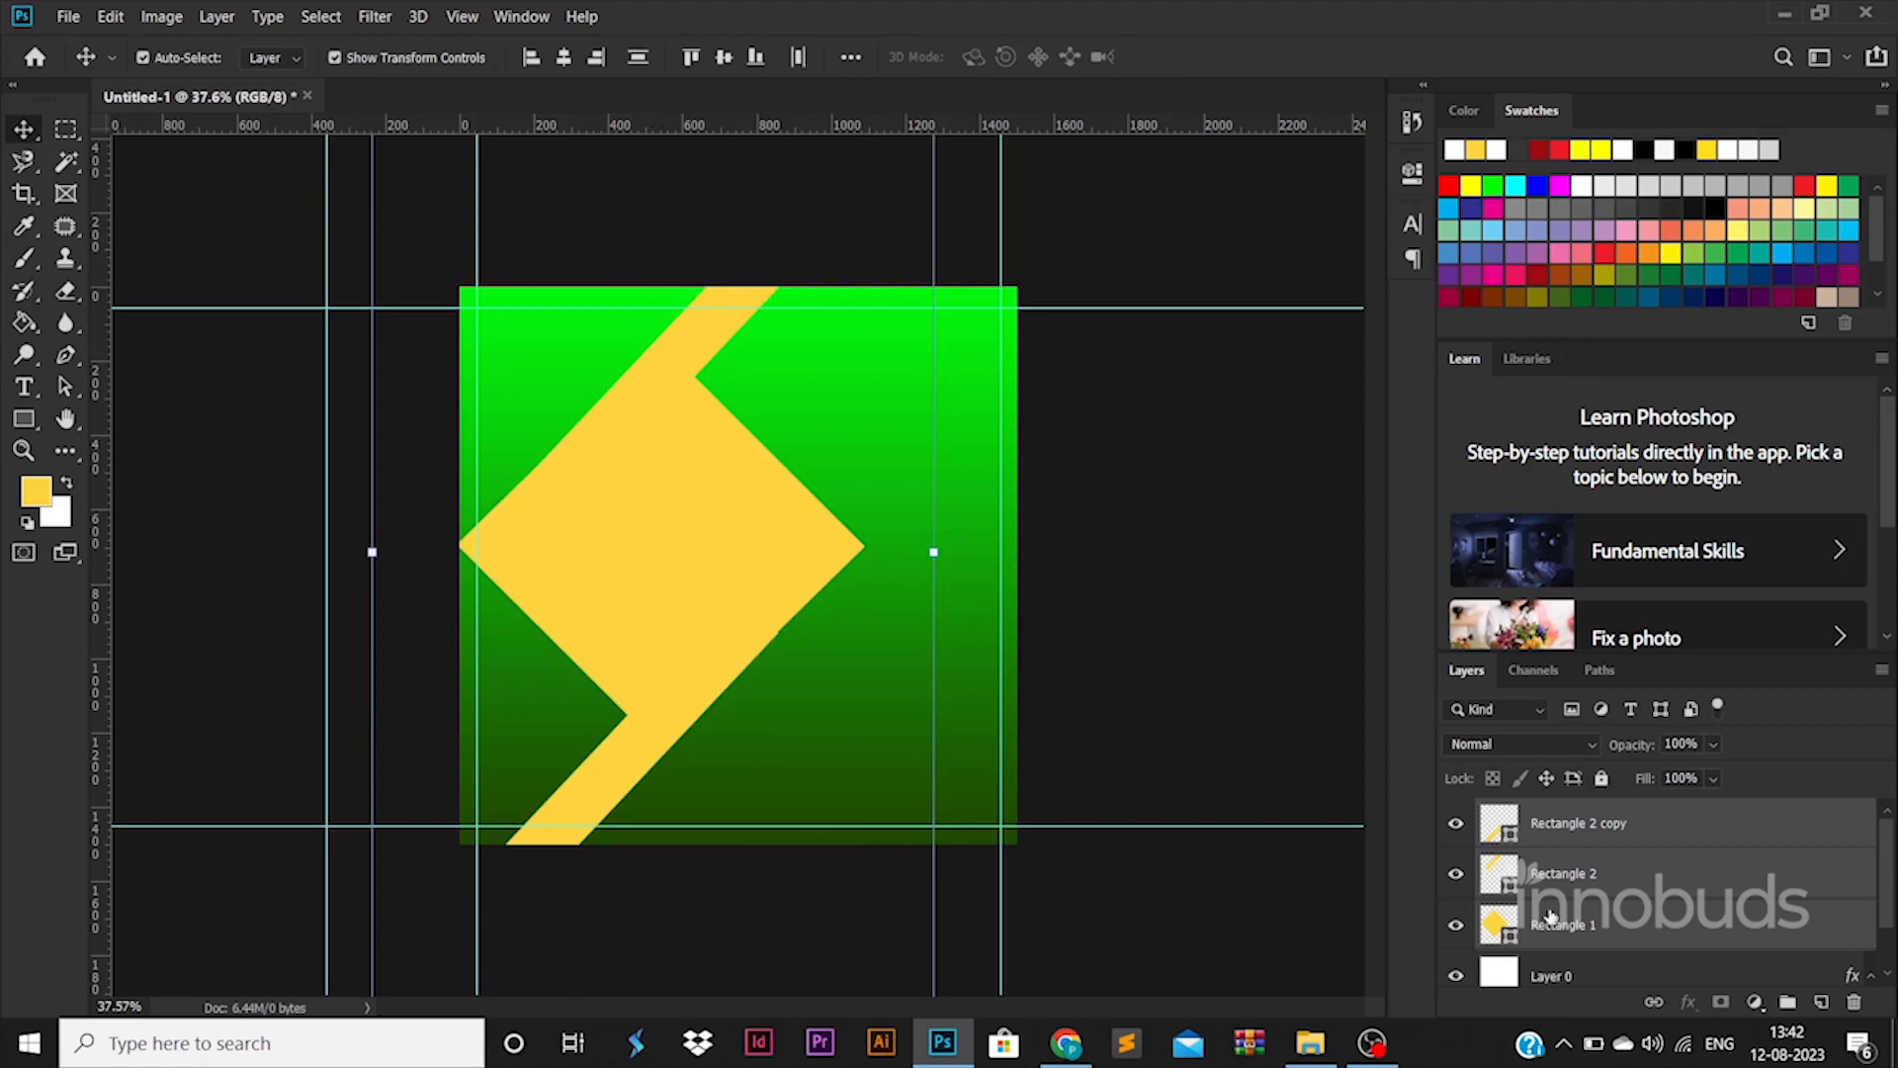
Move Rectangle 1 to the top of the stack and drag in the pexels-jopwell-2422286 photo
click(1554, 920)
click(1558, 803)
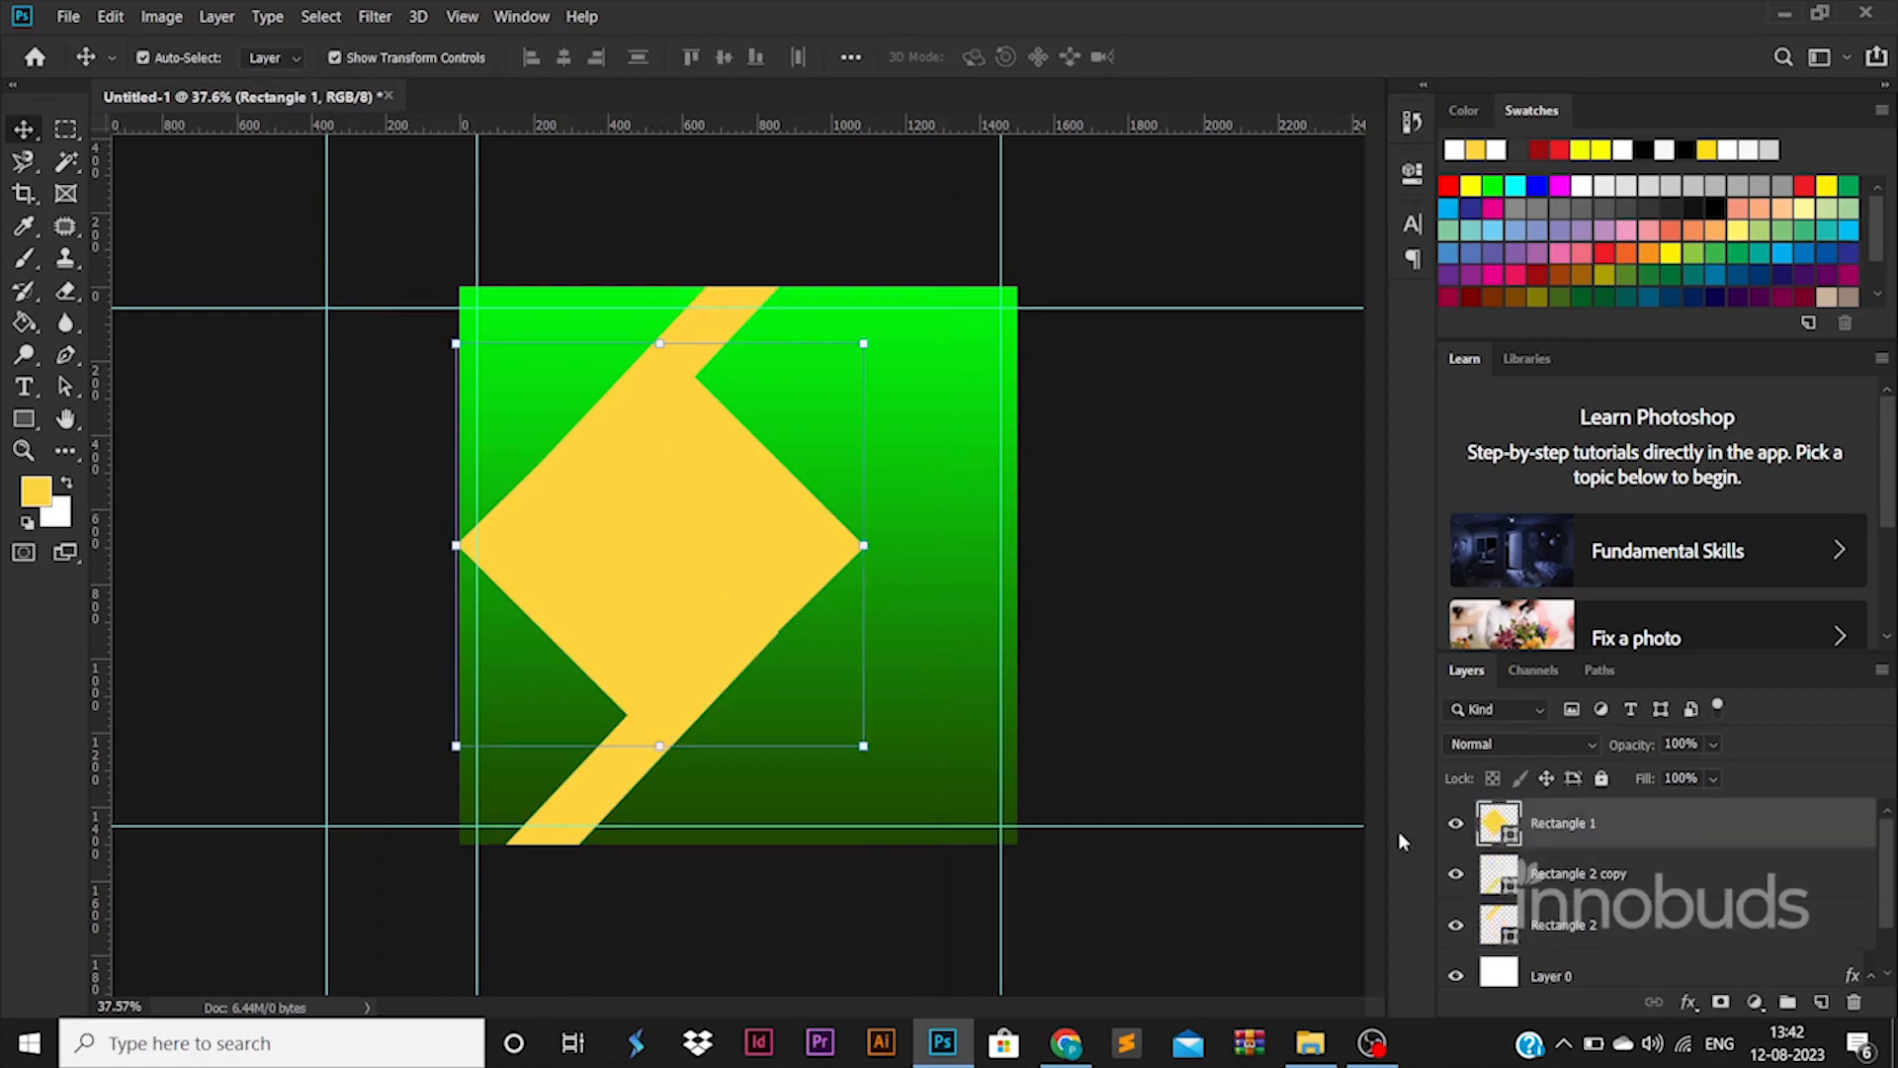
click(1310, 1043)
drag(450, 251, 634, 519)
key(alt+Tab)
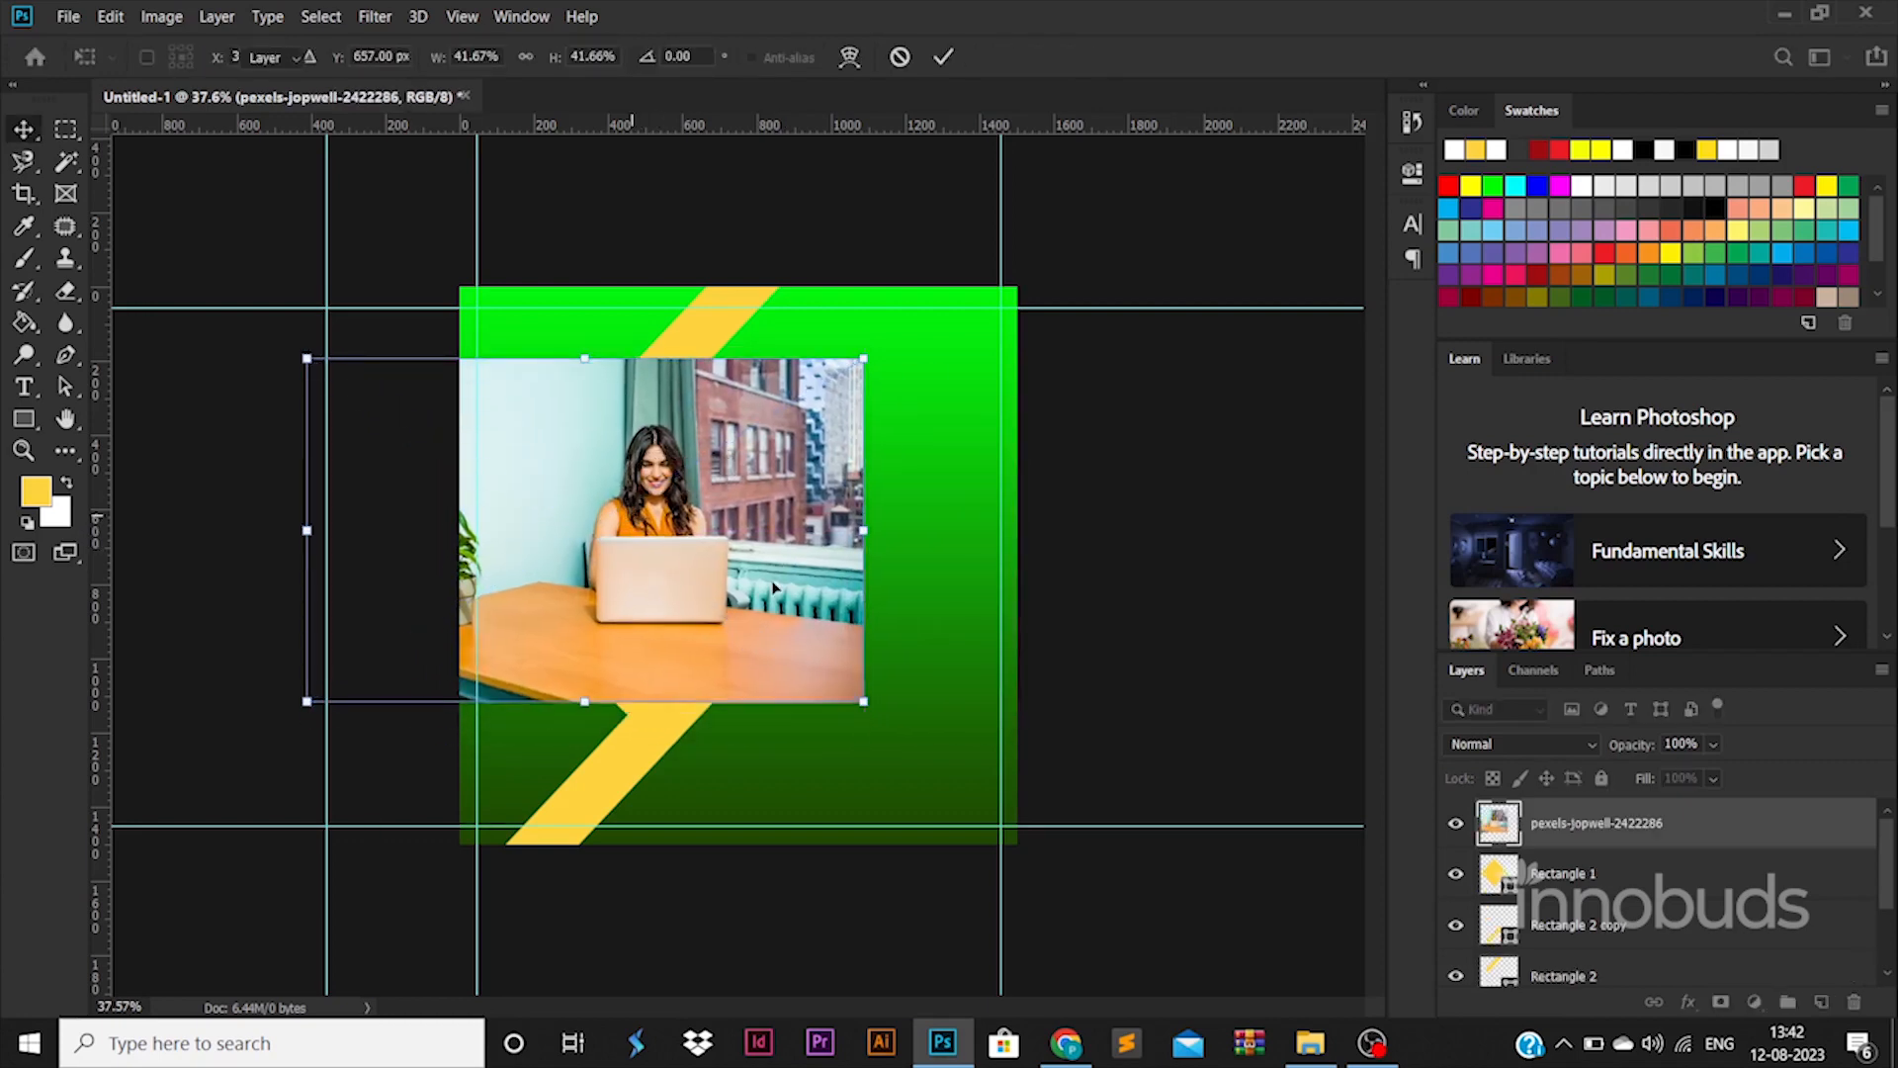
Rasterize the photo and trim it to the diamond selection, then undo the trim
key(Return)
ctrl+click(1499, 873)
right_click(1560, 831)
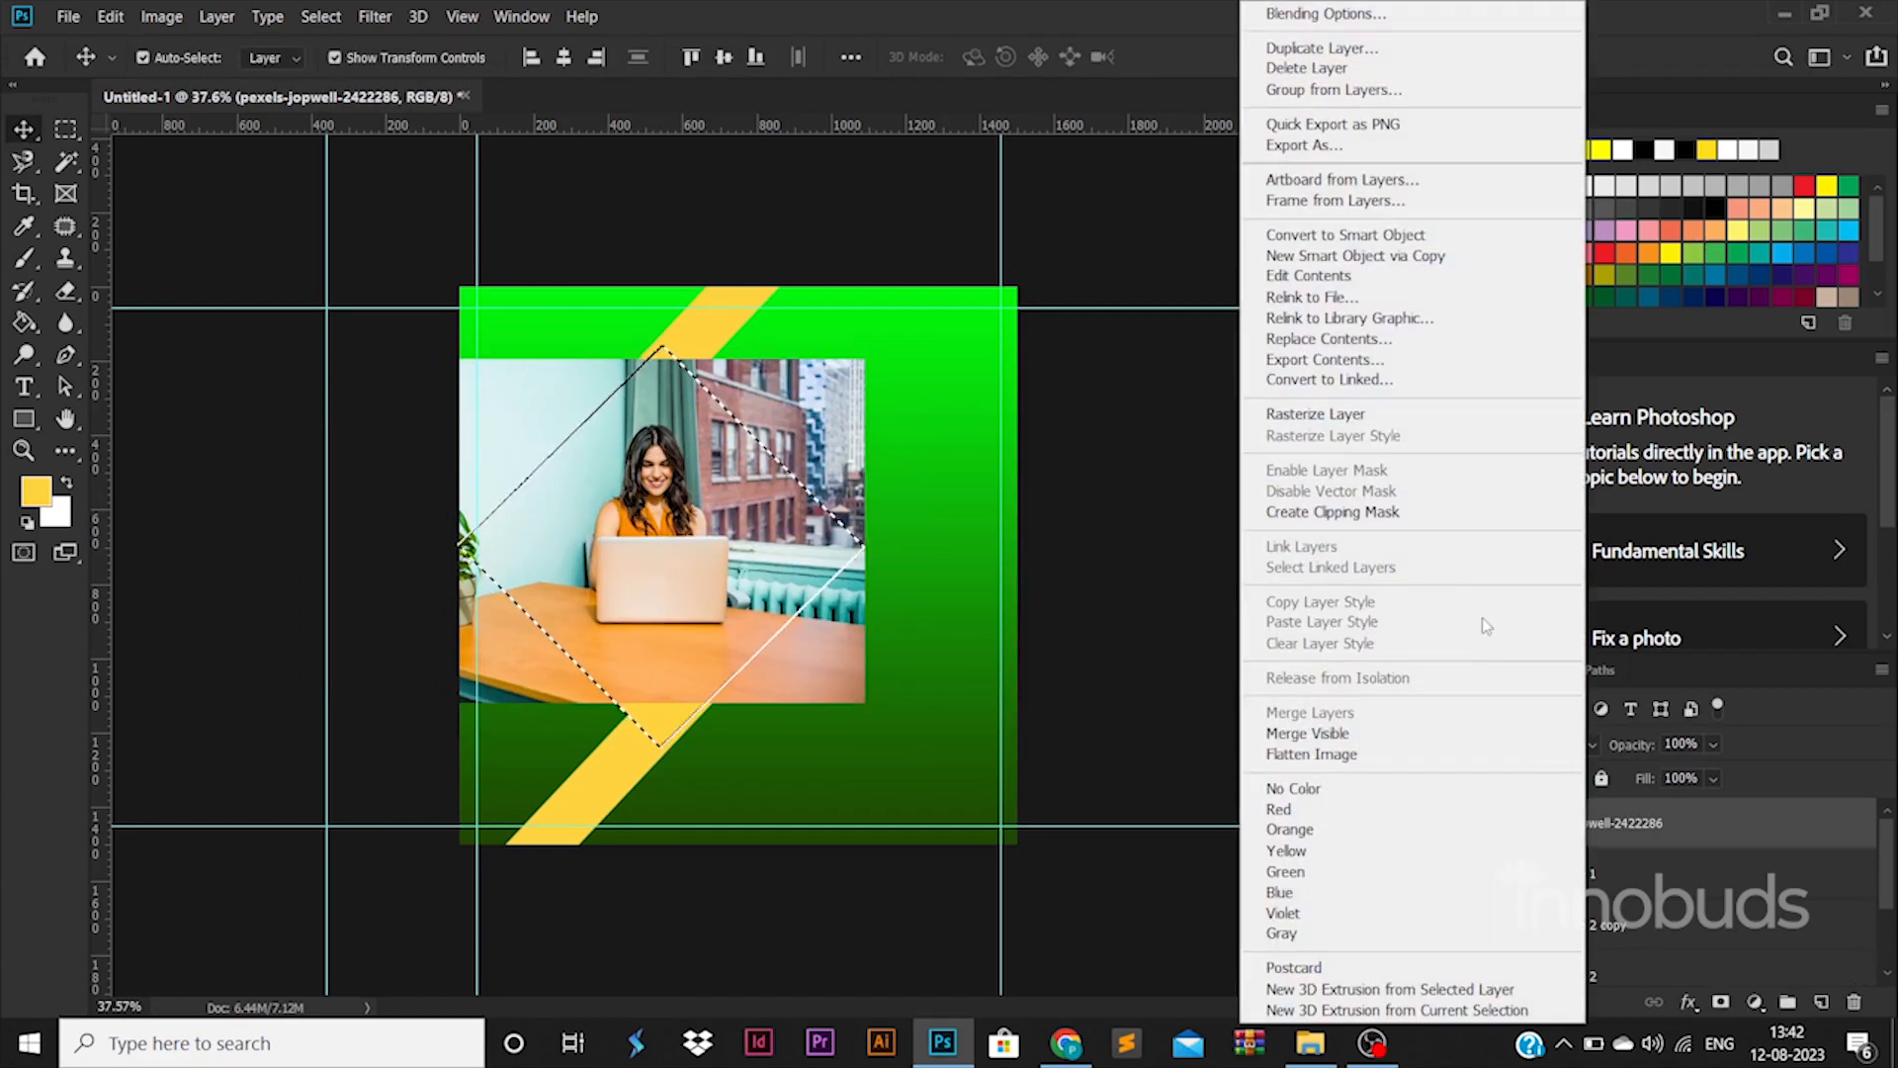
click(1365, 421)
key(ctrl+shift+i)
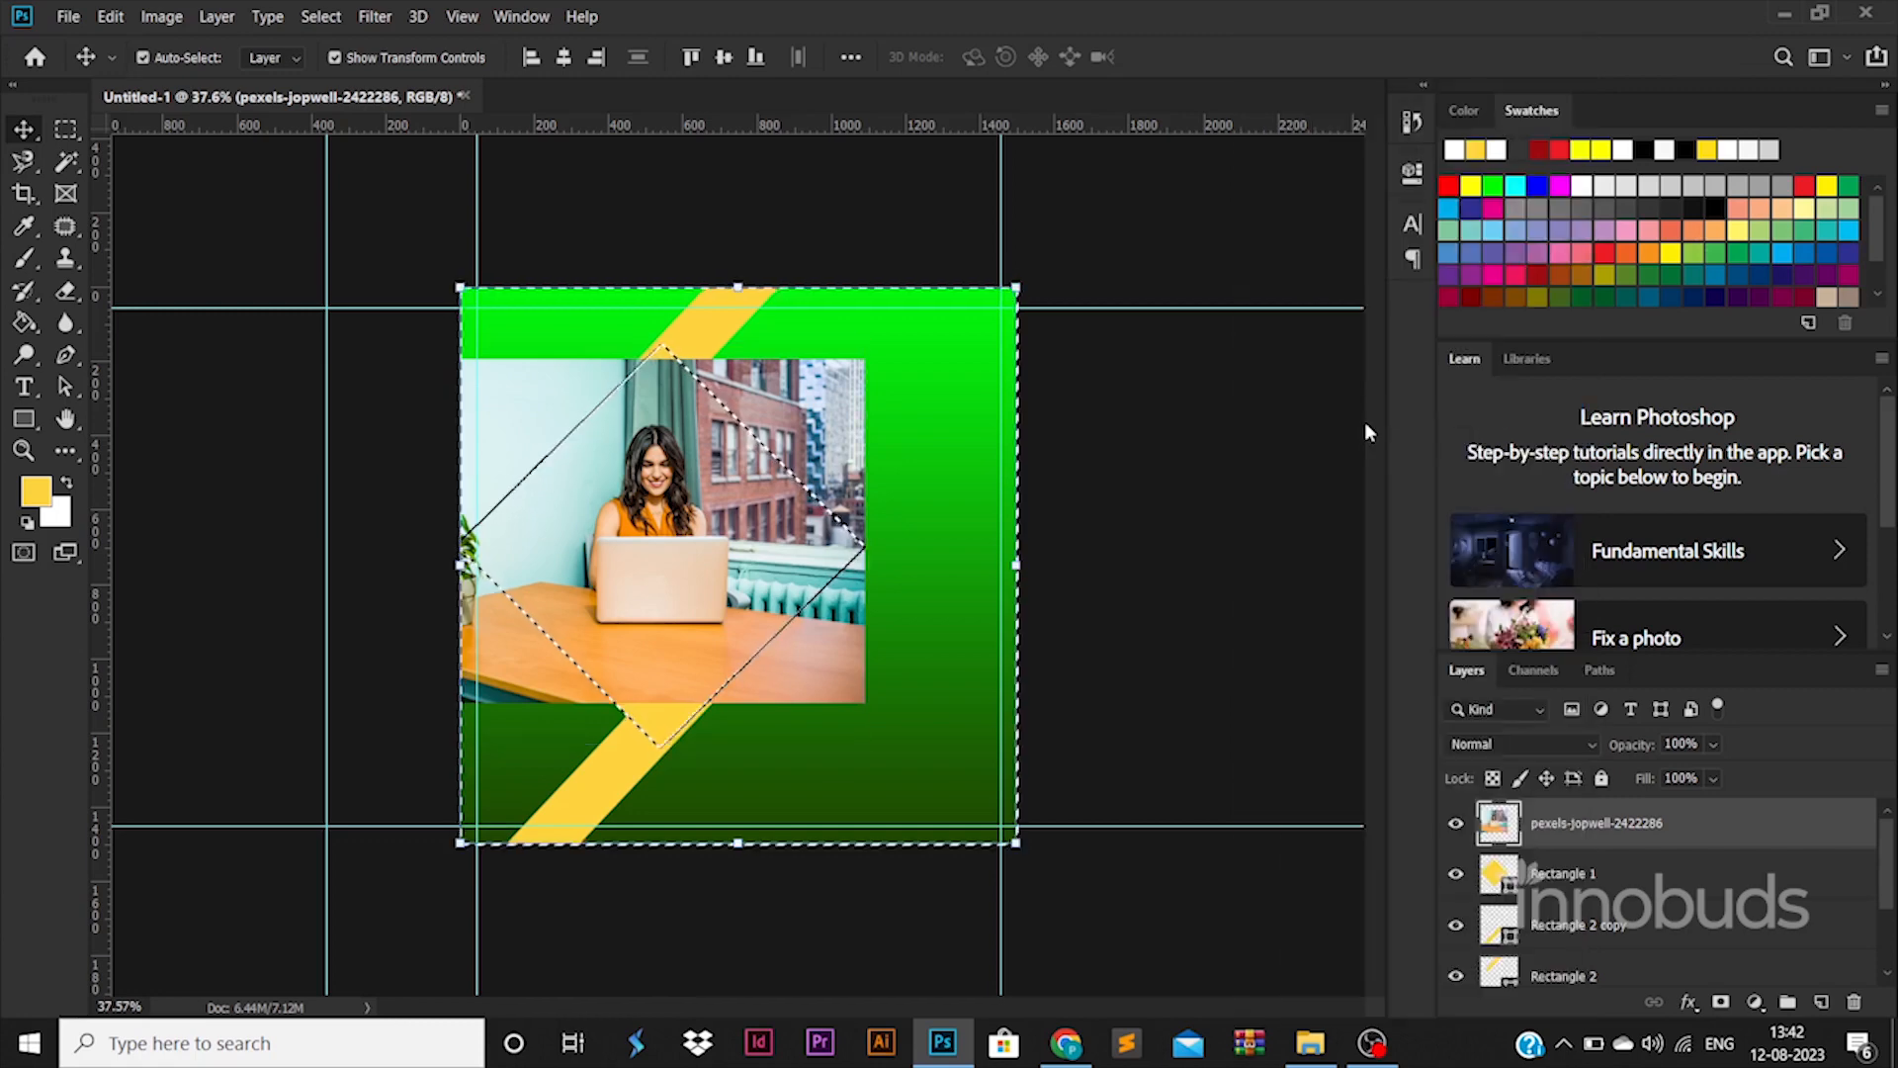
key(Delete)
key(ctrl+d)
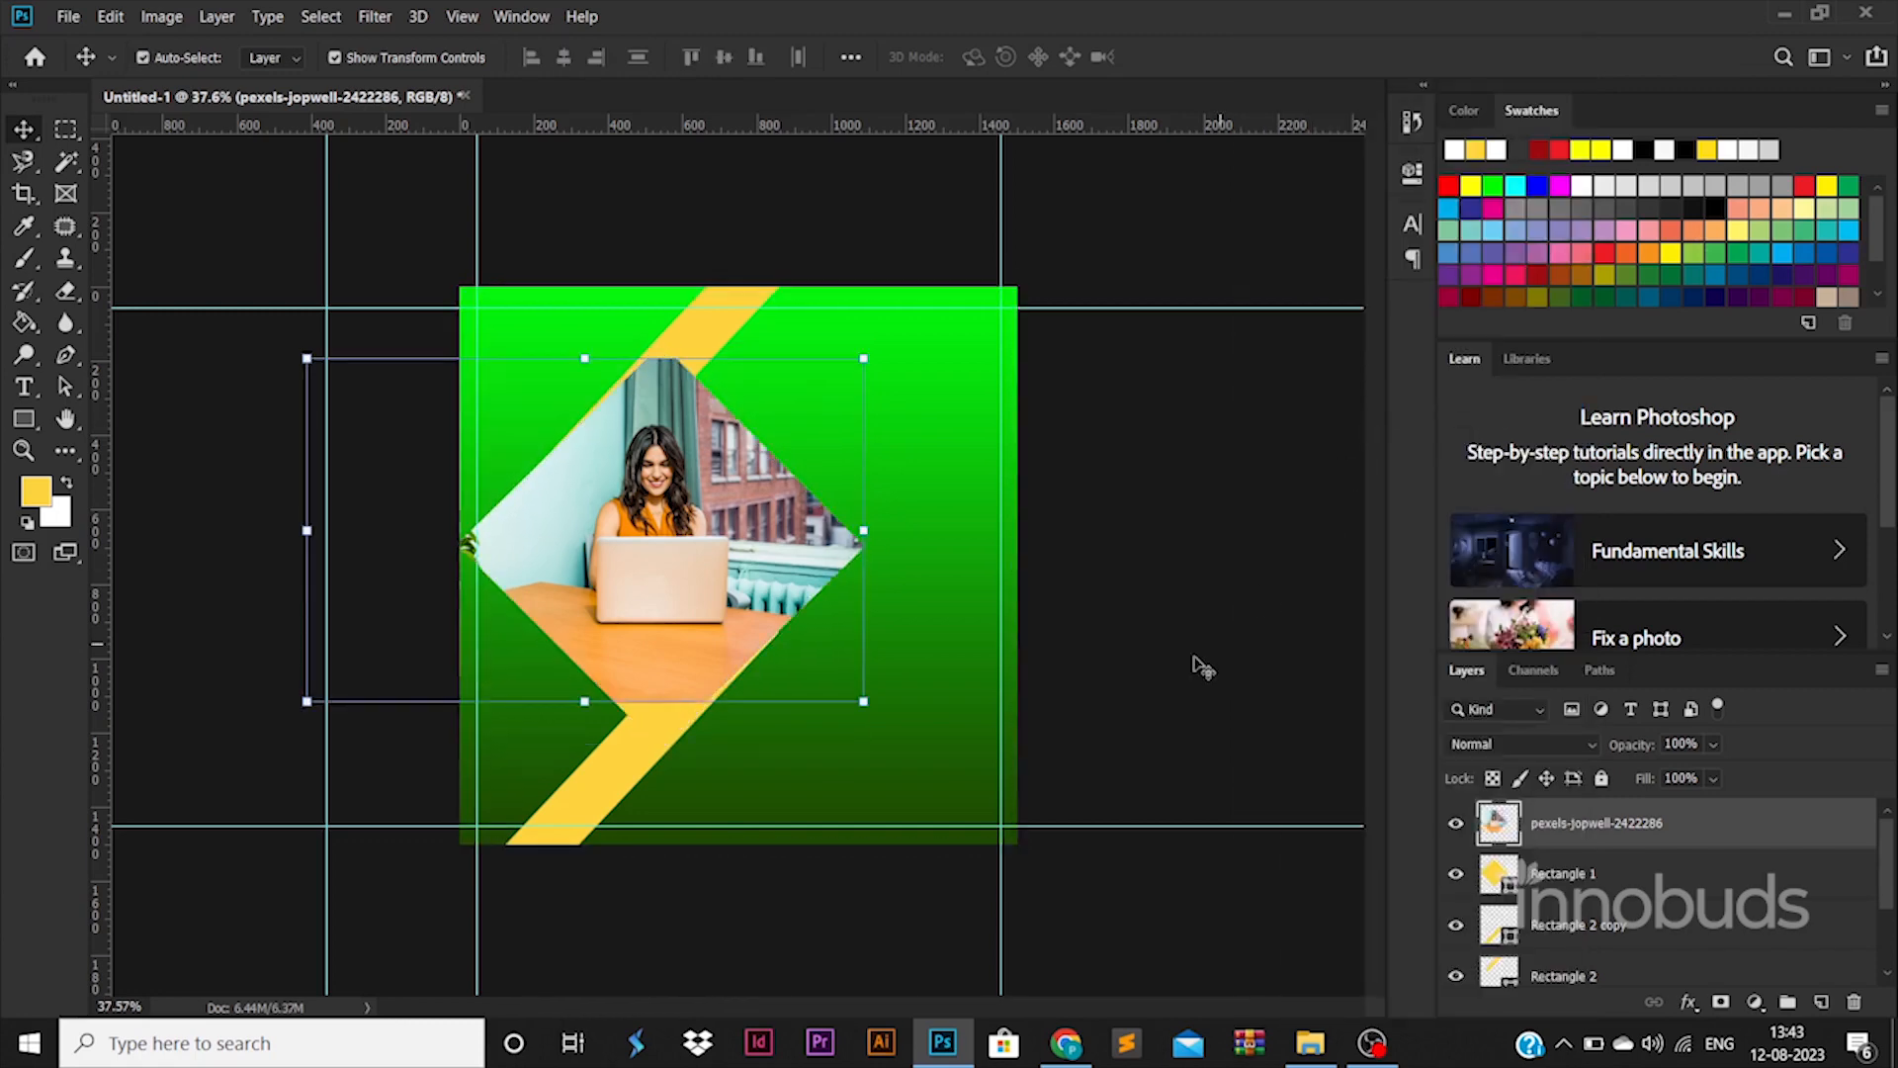
ctrl+click(1194, 656)
key(ctrl+z)
key(ctrl+z)
Enlarge the laptop photo and reposition it over the diamond
key(ctrl+d)
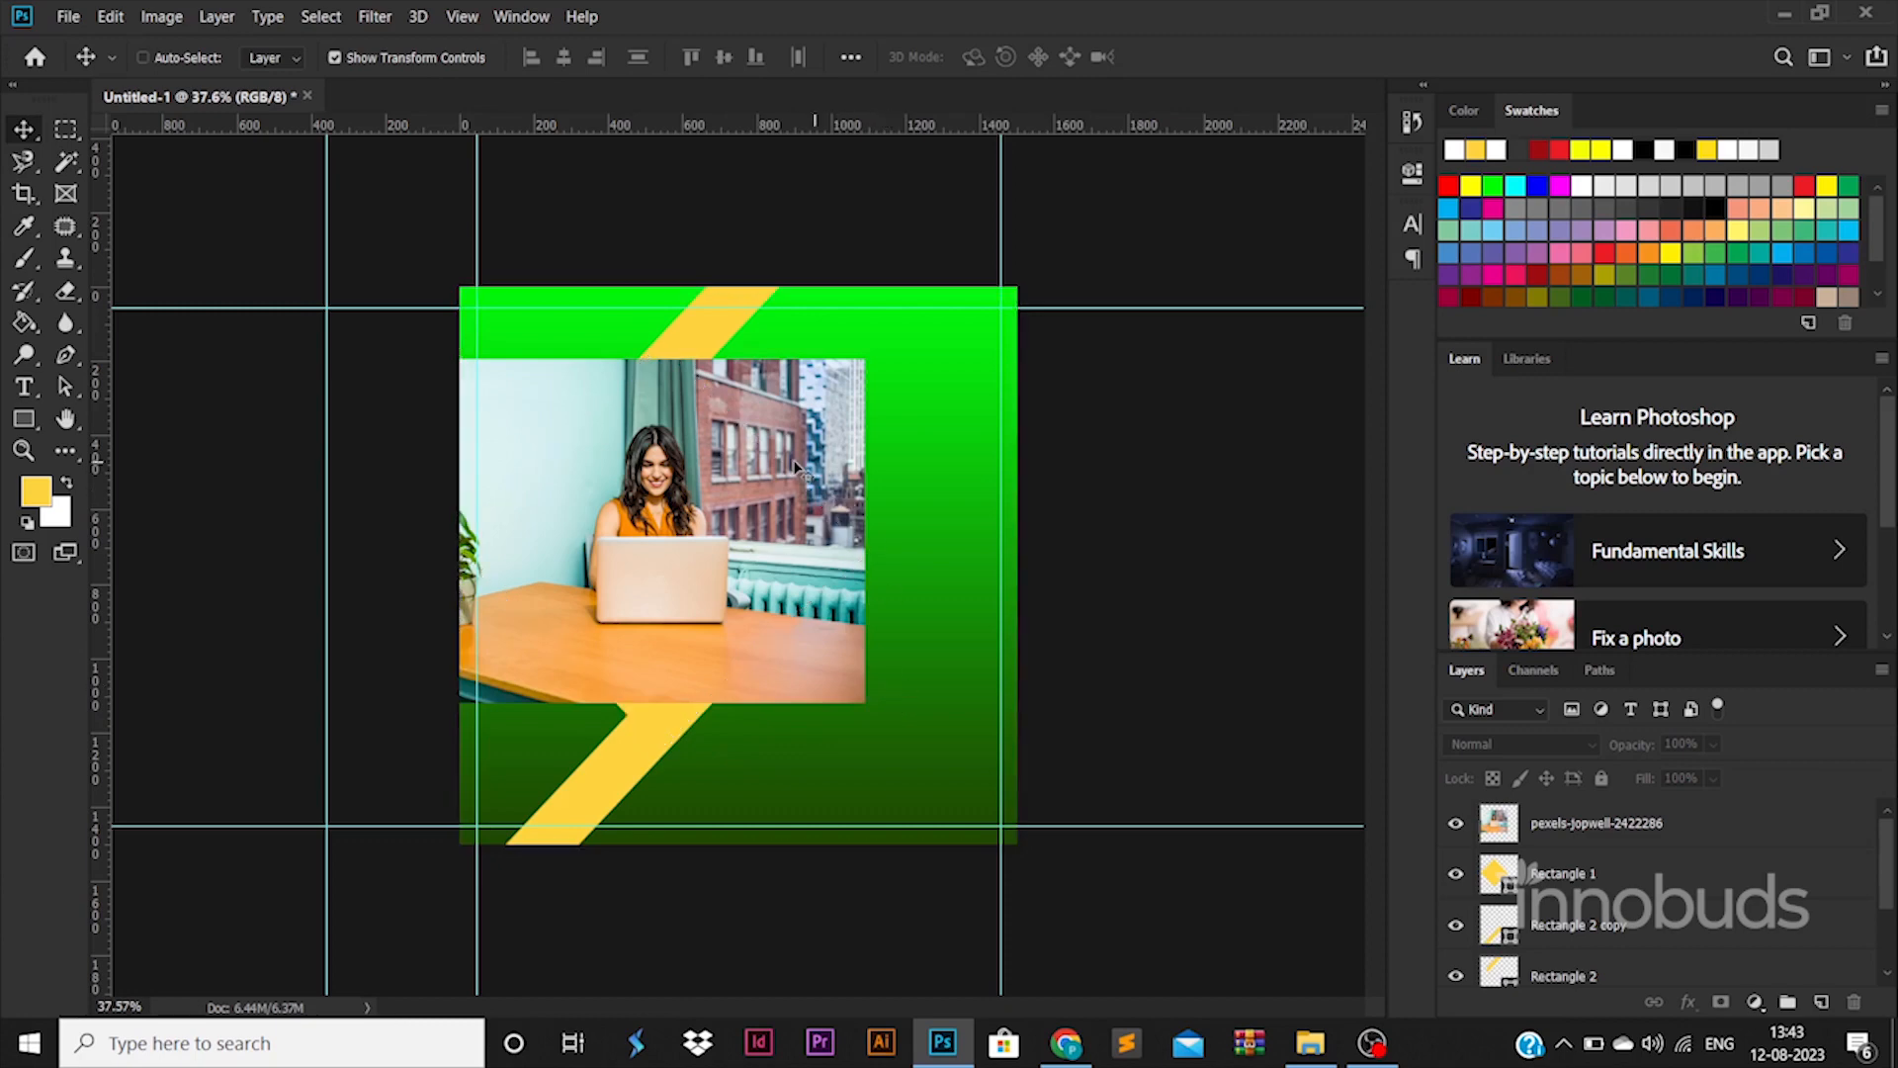
drag(792, 462, 793, 505)
drag(866, 401, 926, 364)
drag(786, 474, 770, 463)
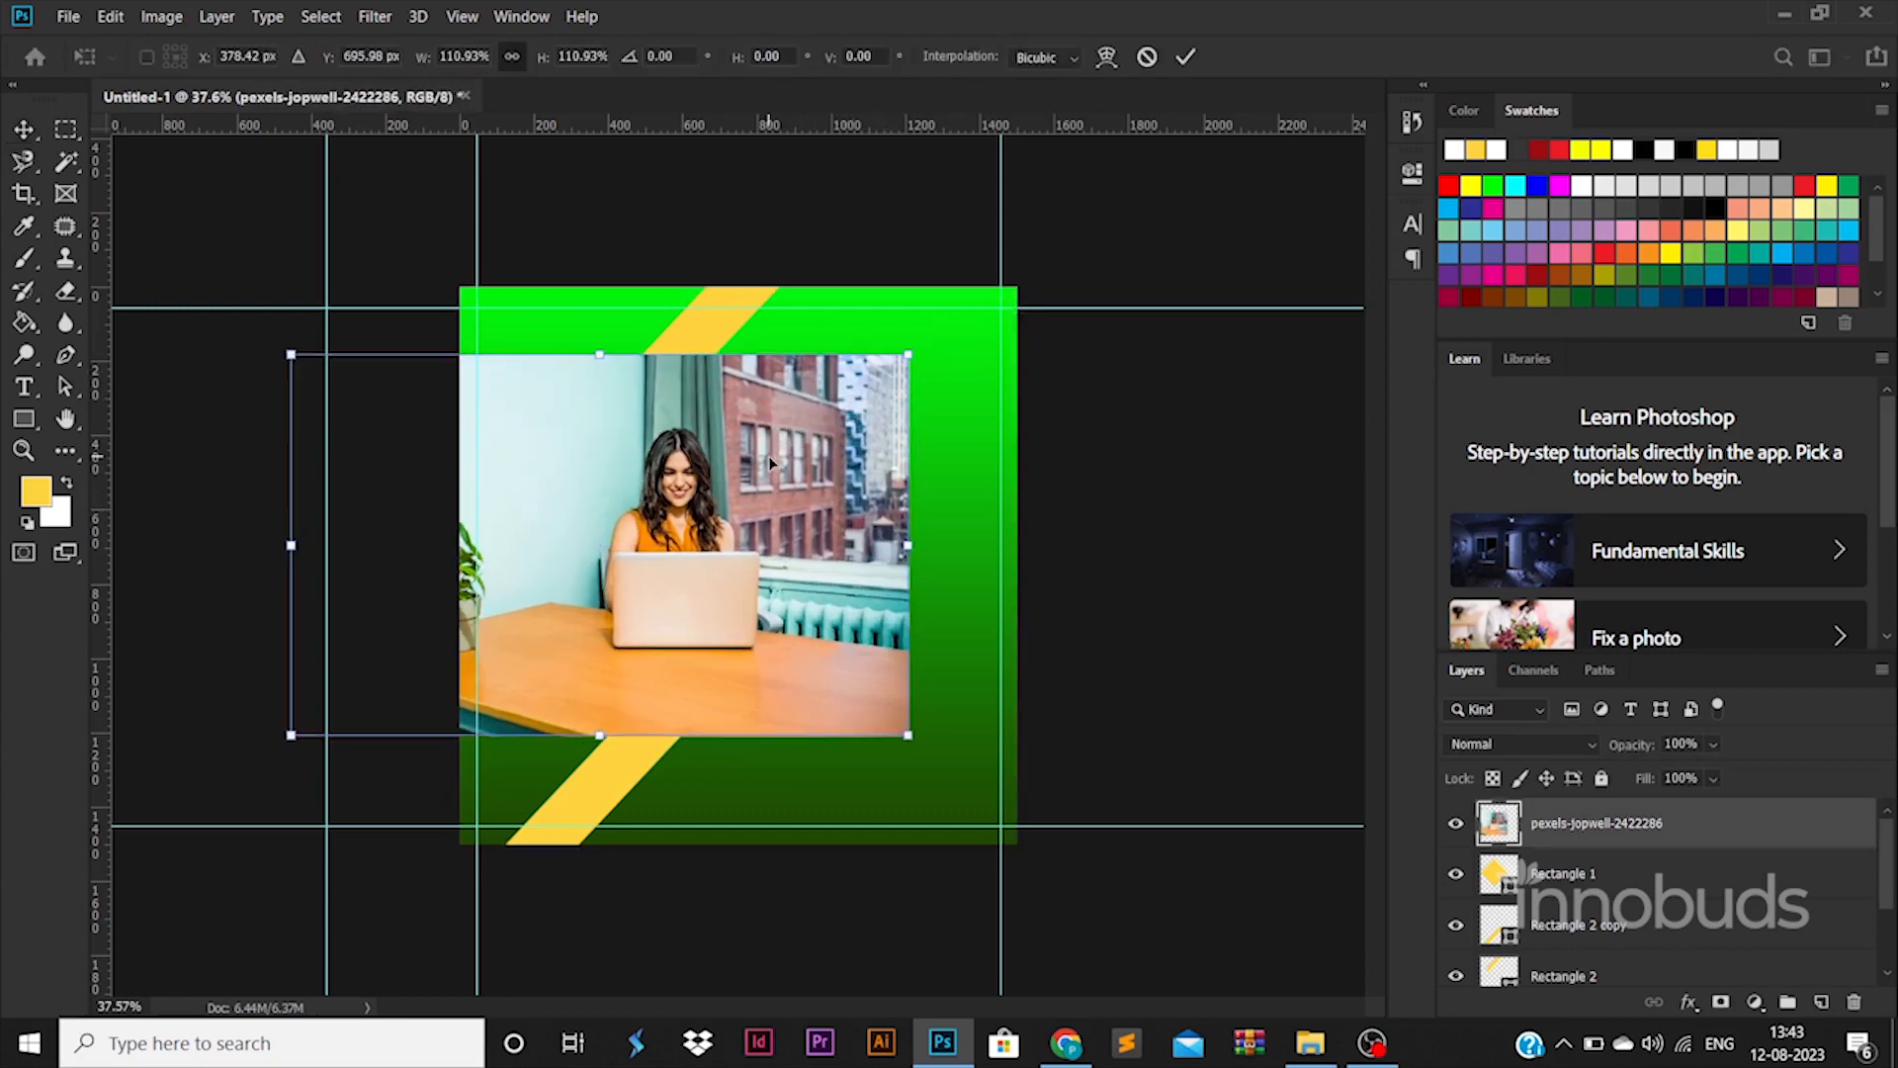
key(Return)
Enlarge the photo further and delete everything outside the diamond selection
ctrl+click(1499, 884)
key(ctrl+d)
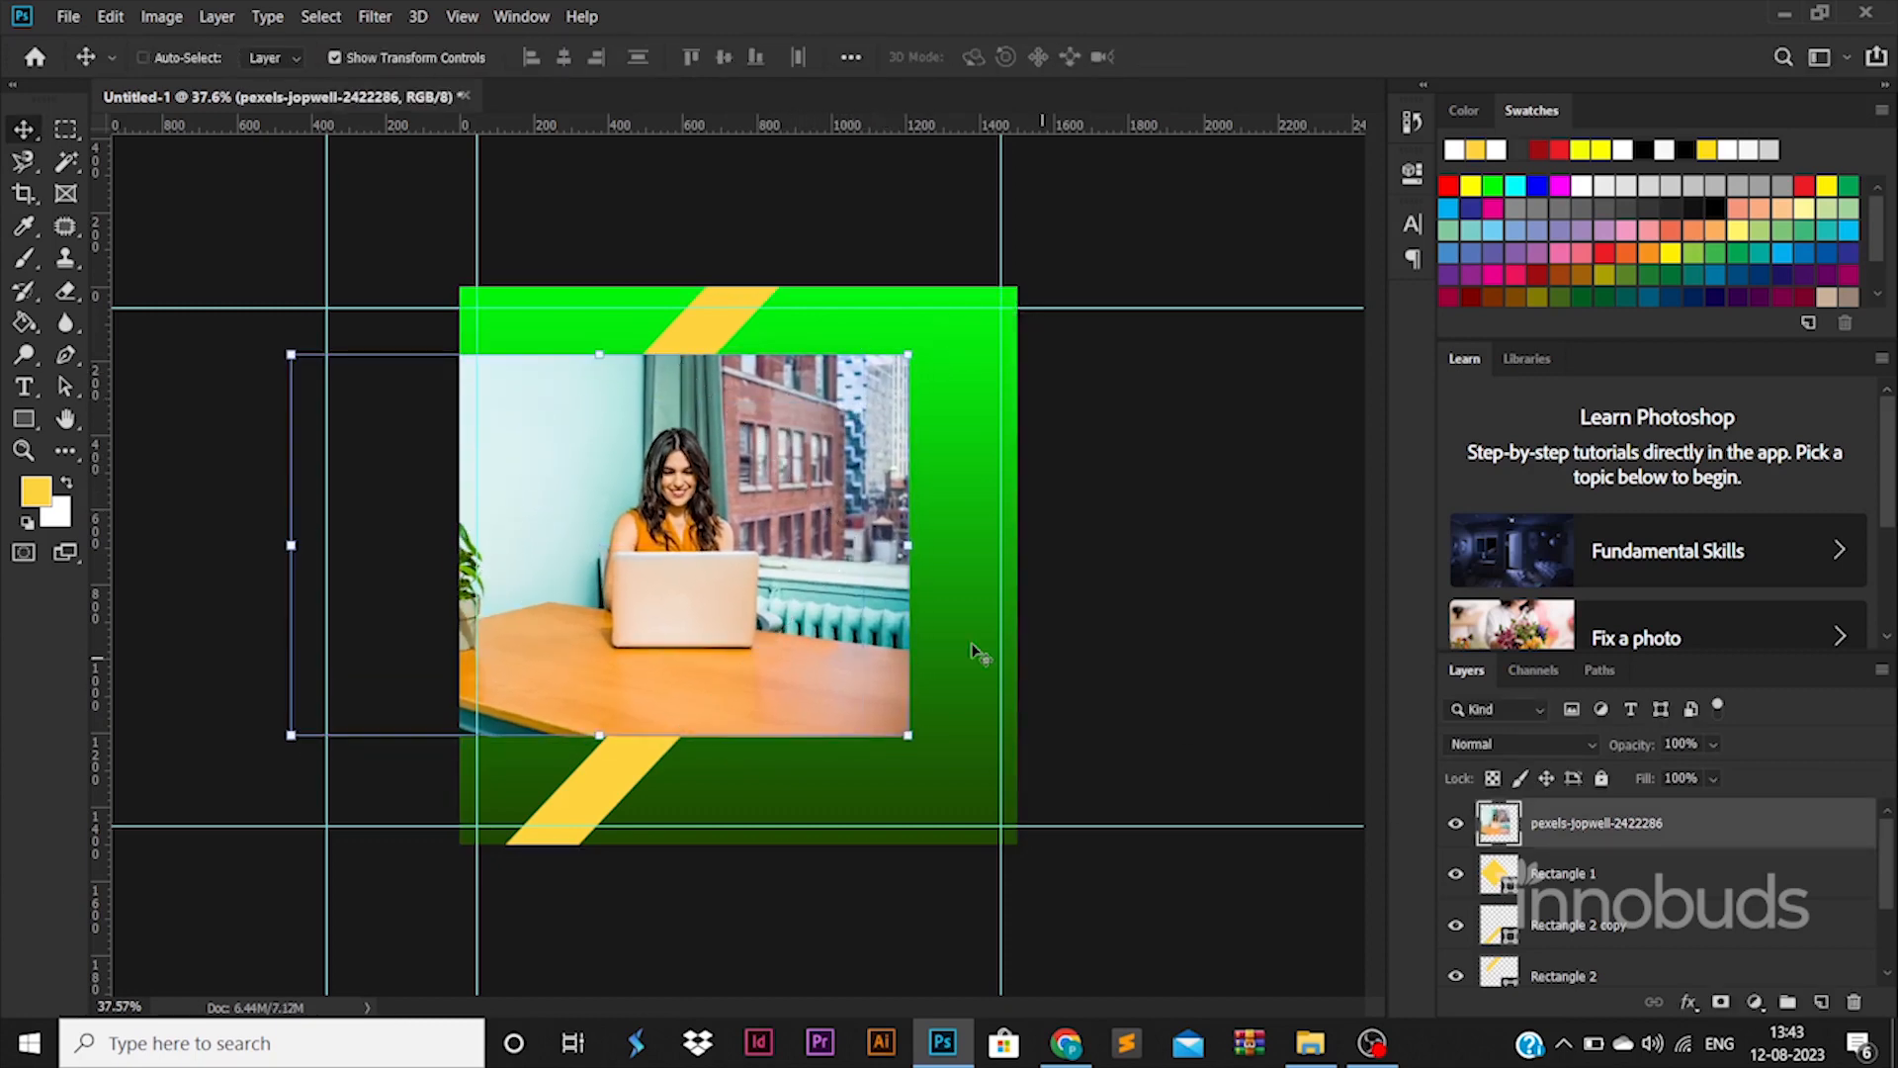
drag(860, 620, 860, 609)
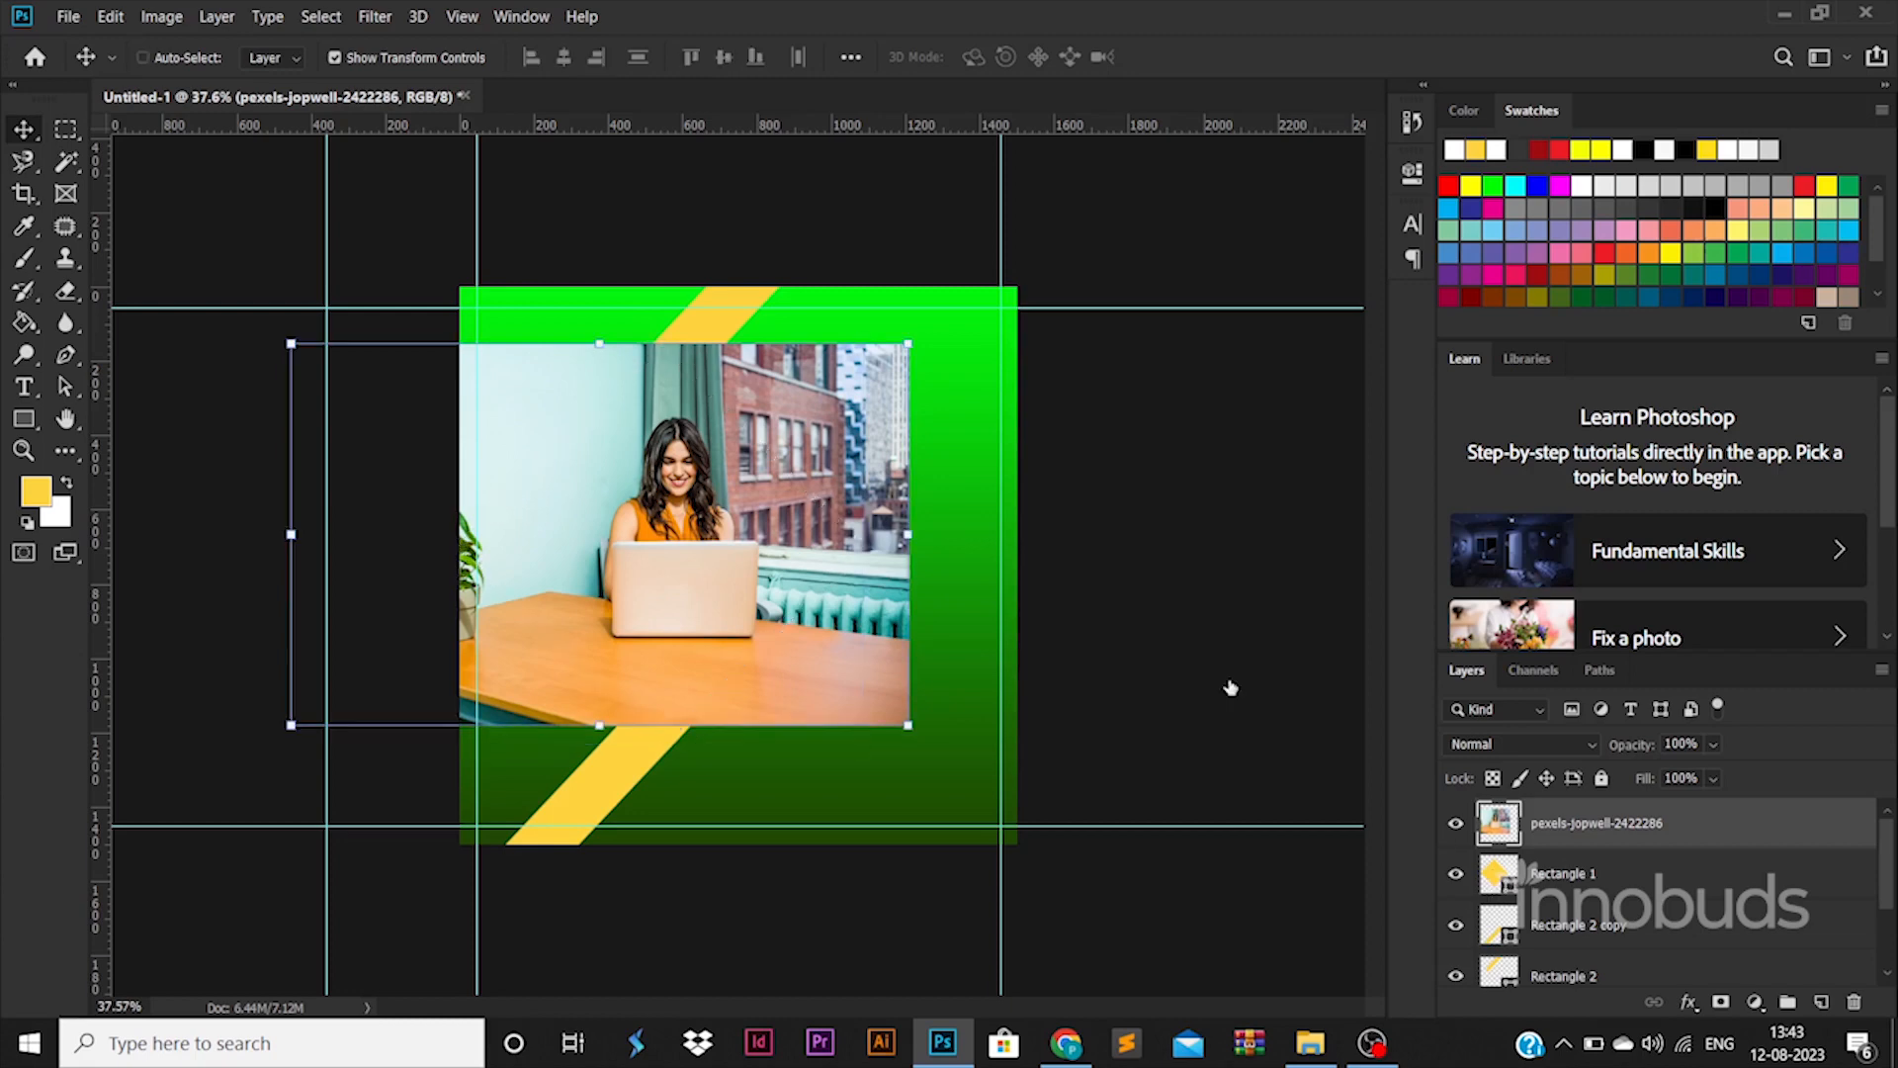
drag(907, 343, 992, 292)
drag(871, 469, 827, 491)
key(Return)
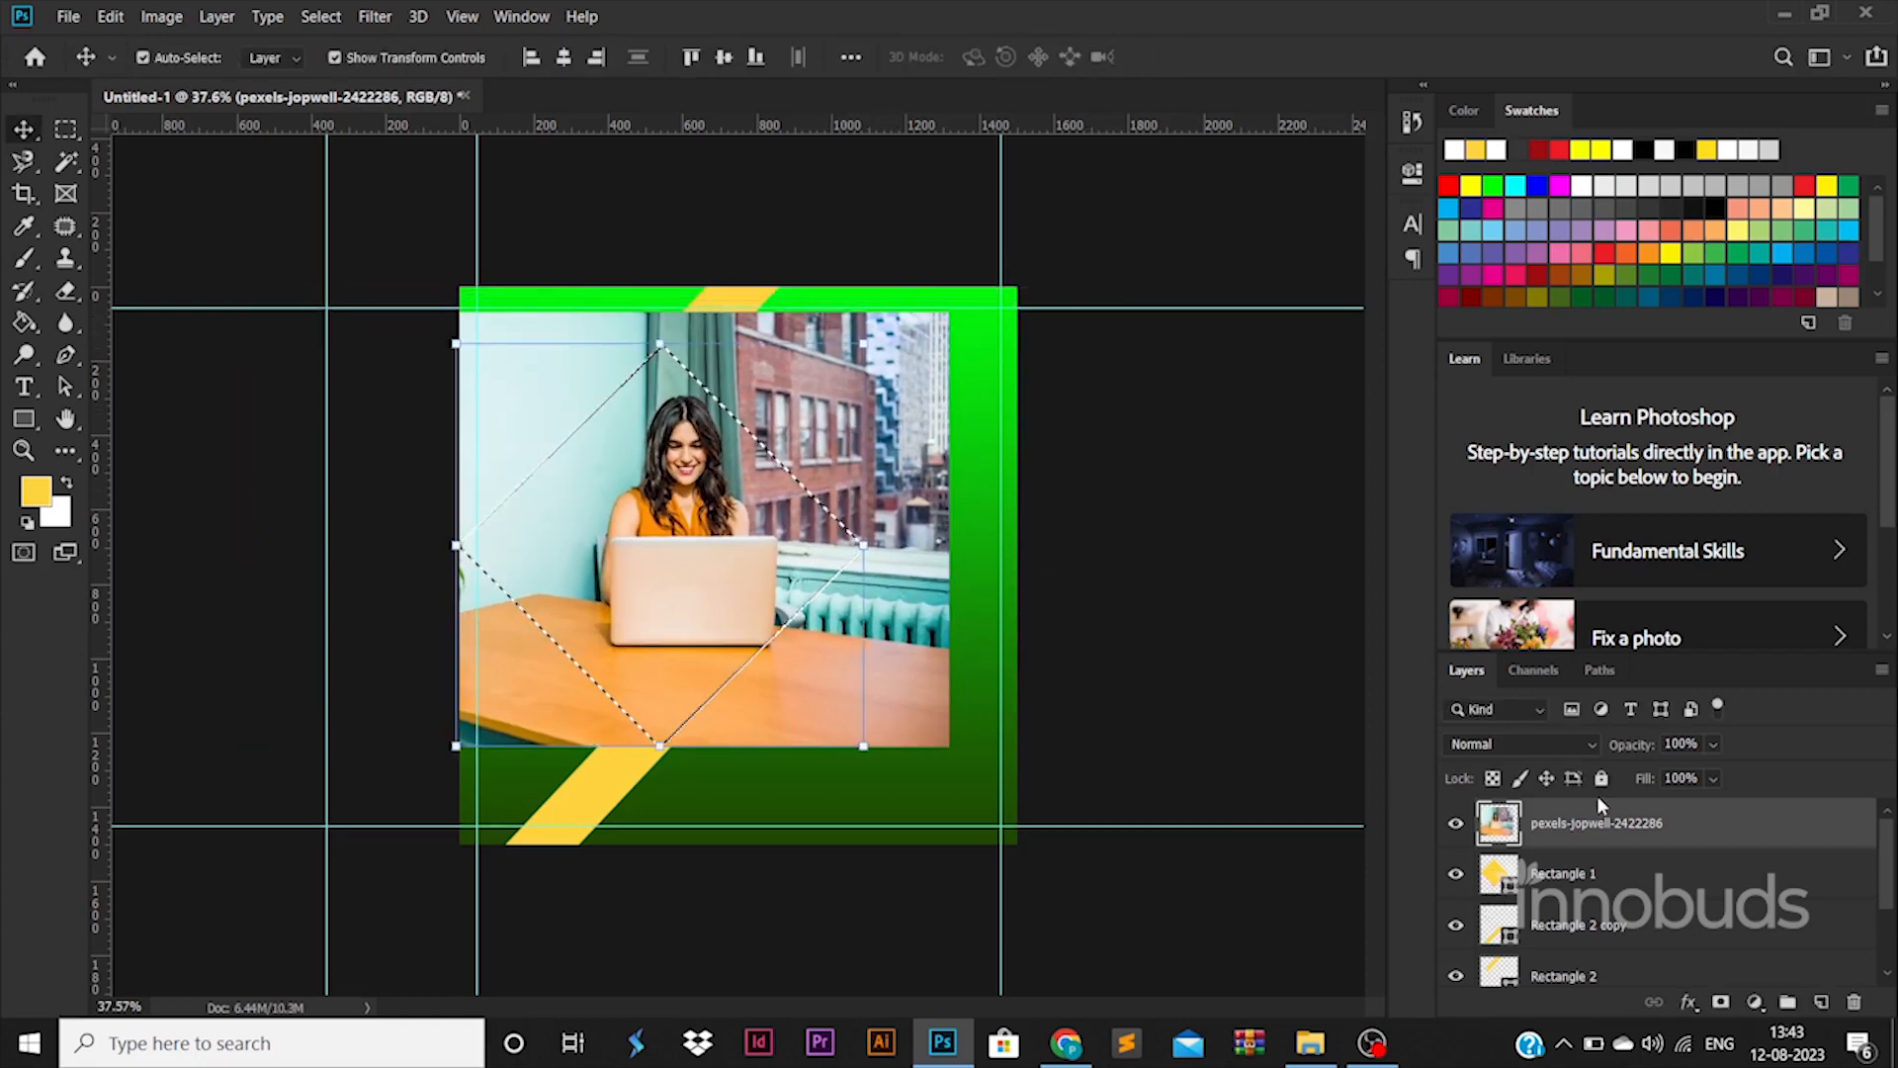
key(ctrl+shift+i)
key(Delete)
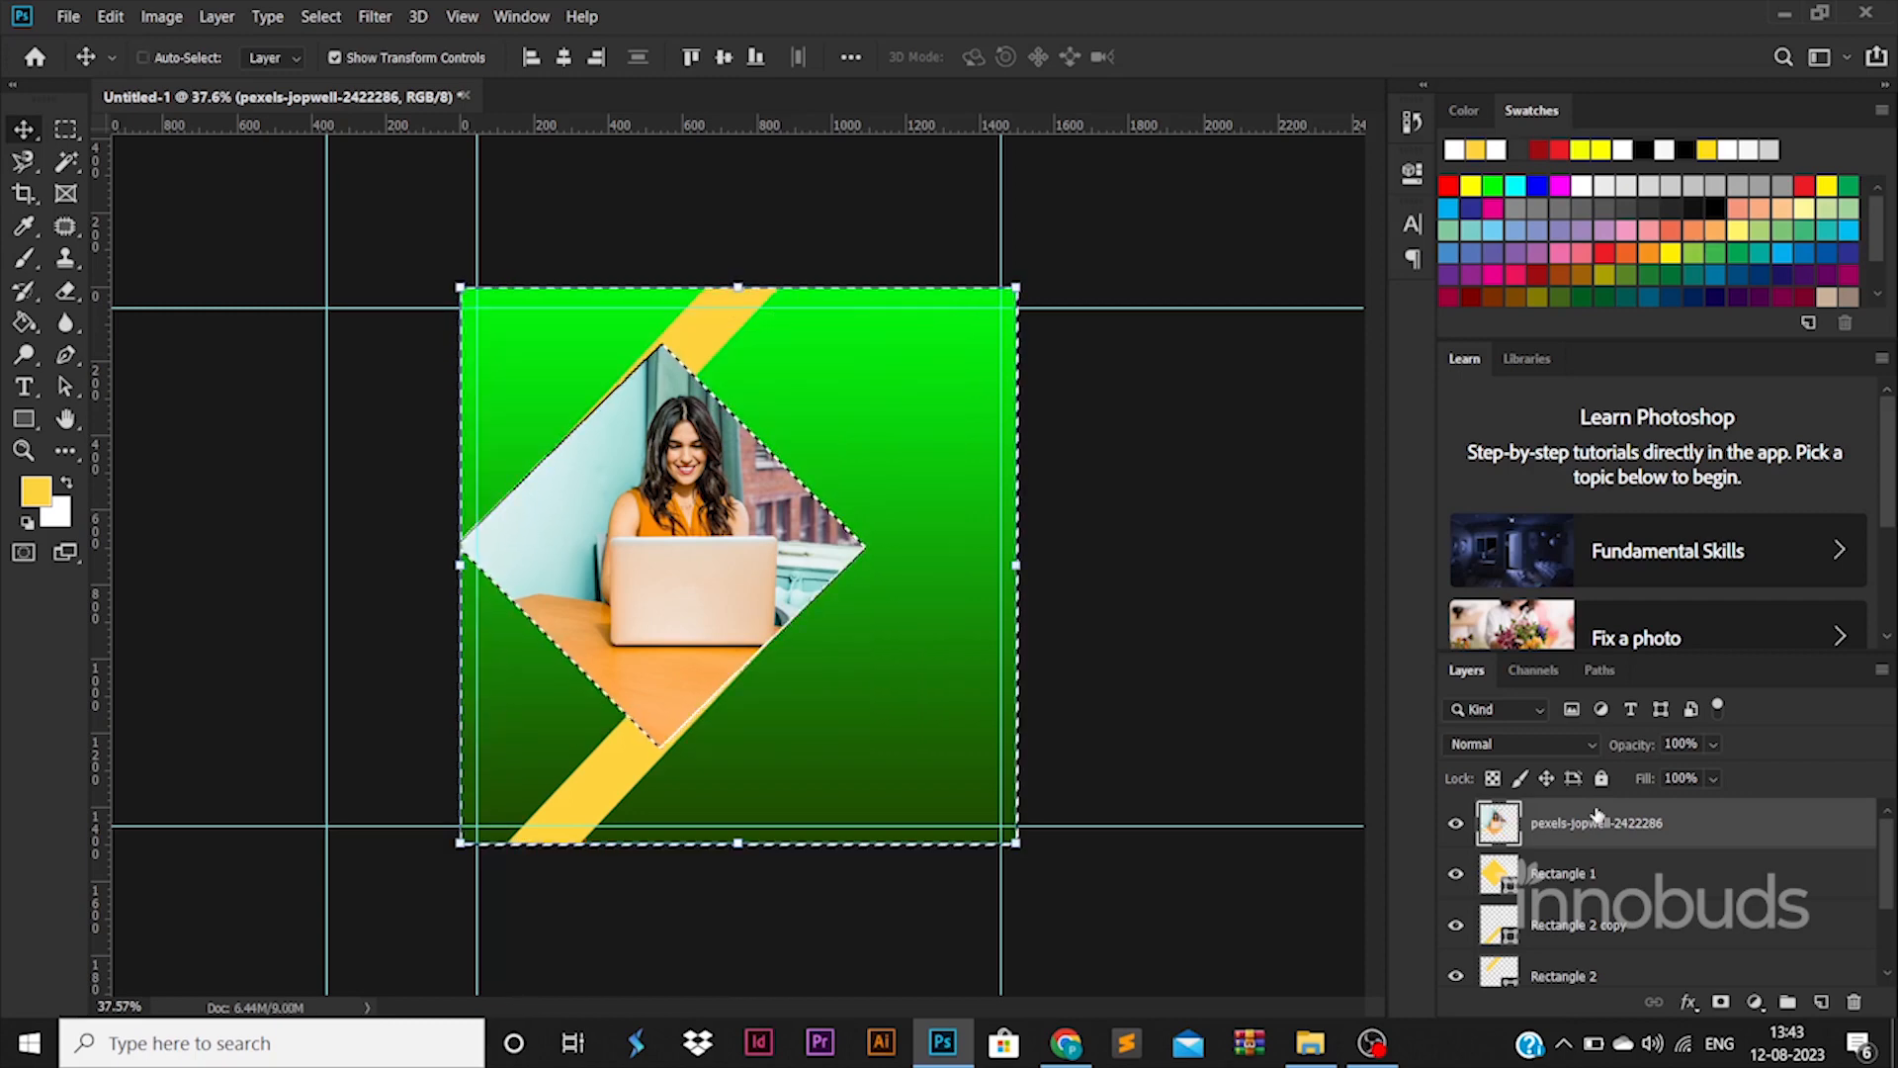
key(ctrl+d)
click(740, 336)
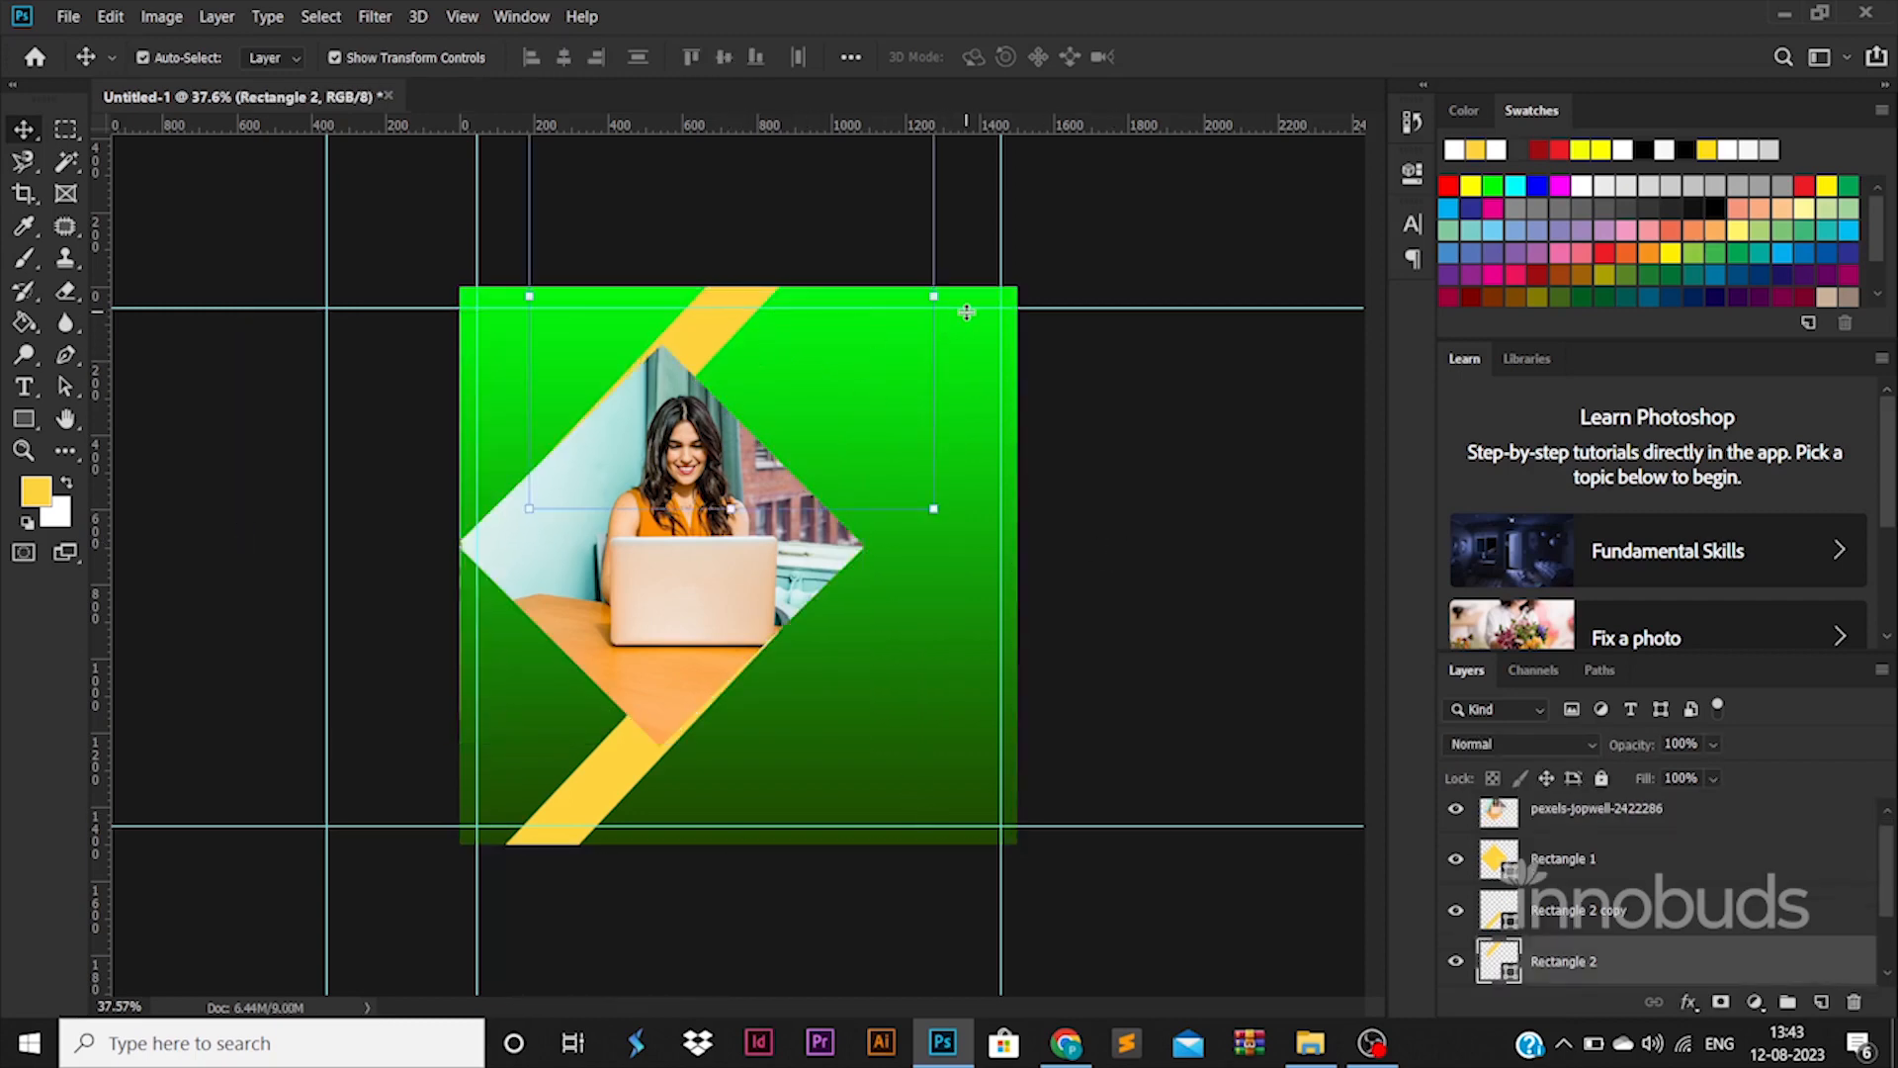
Nudge the upper stripe right and down and the lower stripe slightly left to meet the diamond
drag(969, 312, 963, 274)
drag(732, 320, 739, 327)
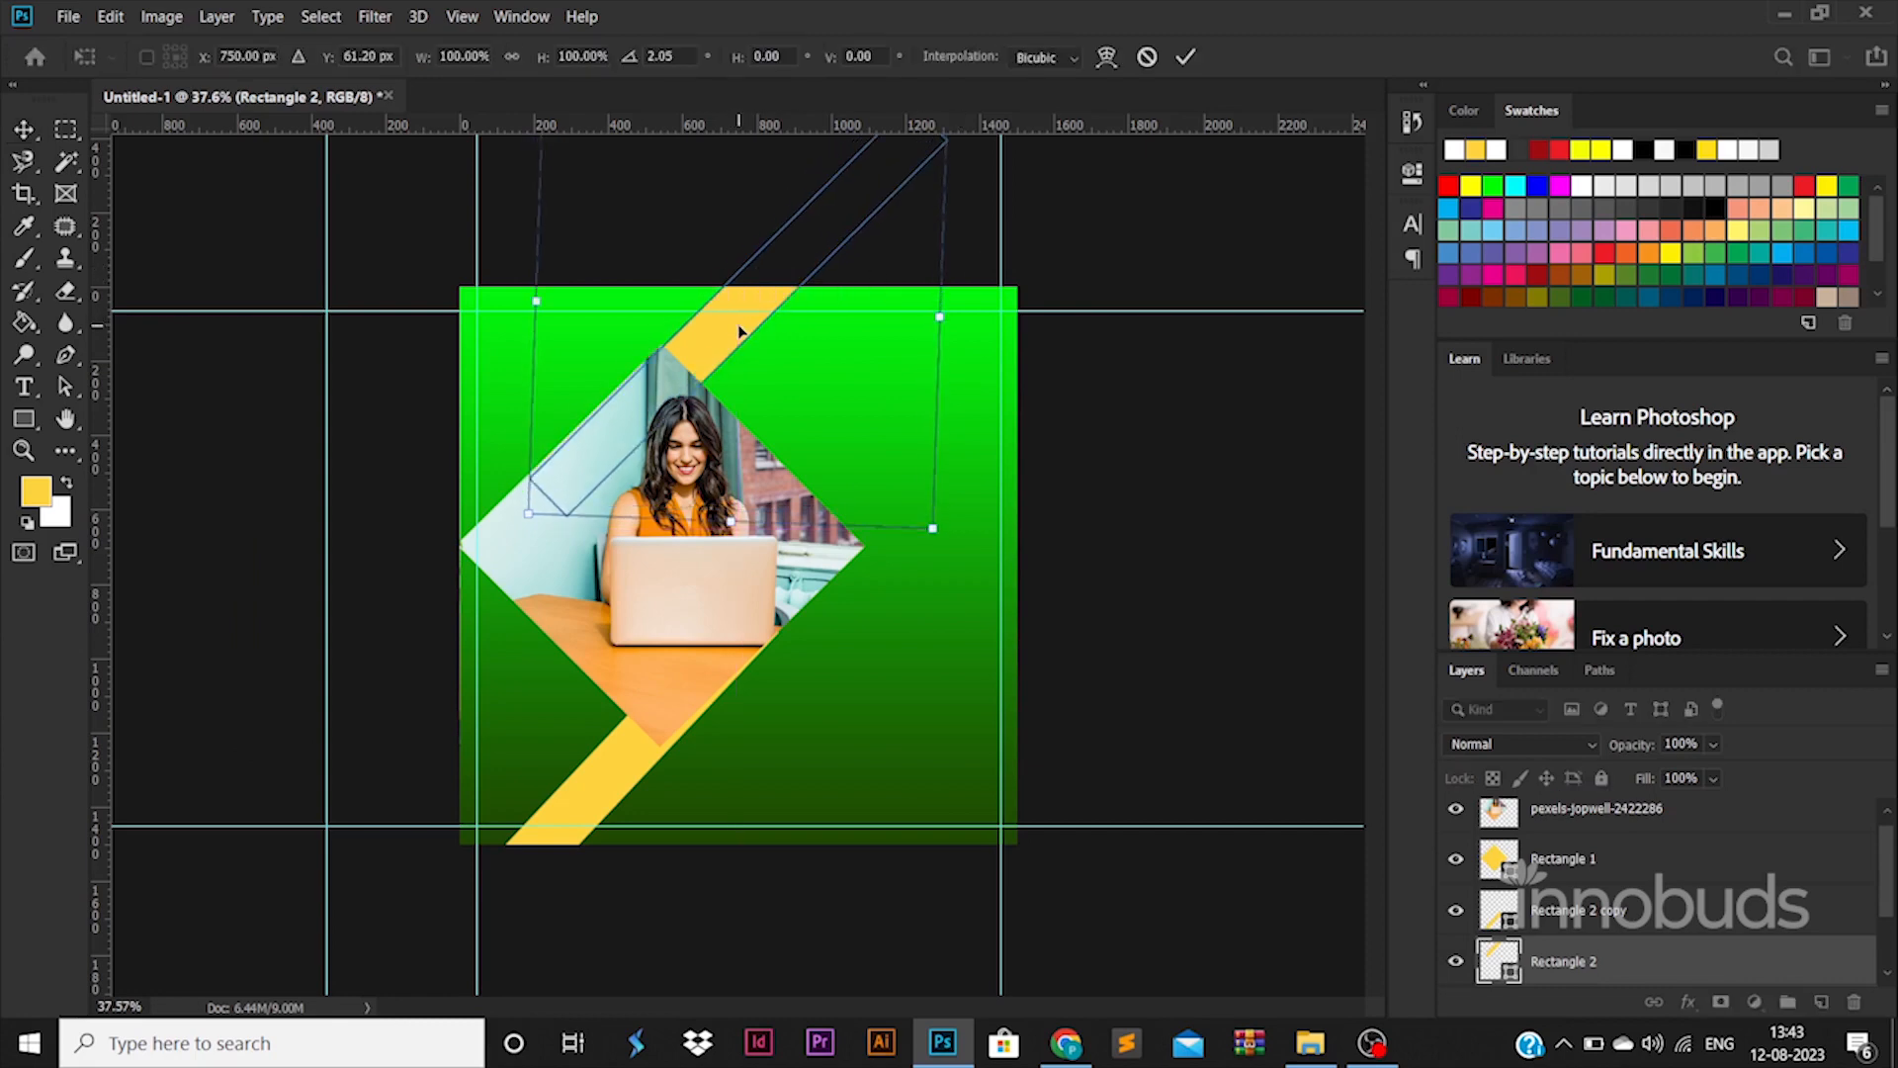
key(Return)
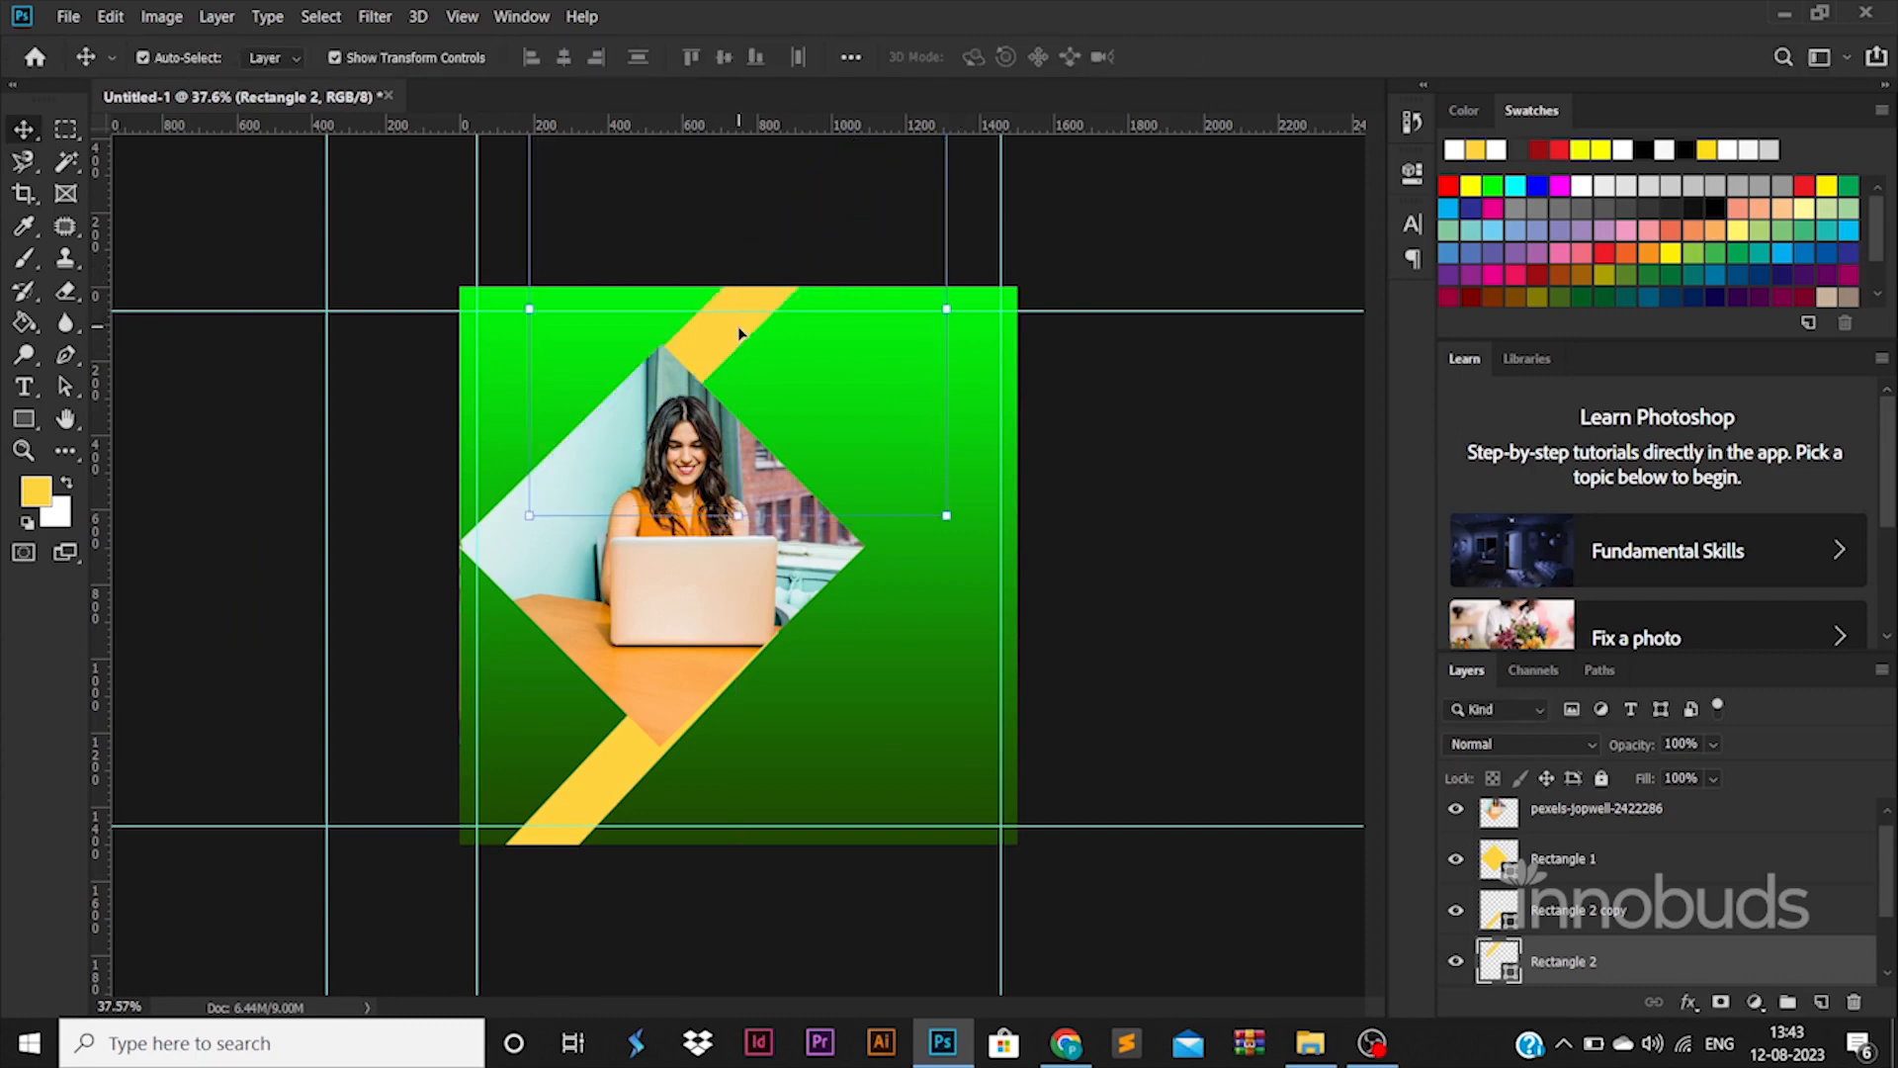
click(652, 762)
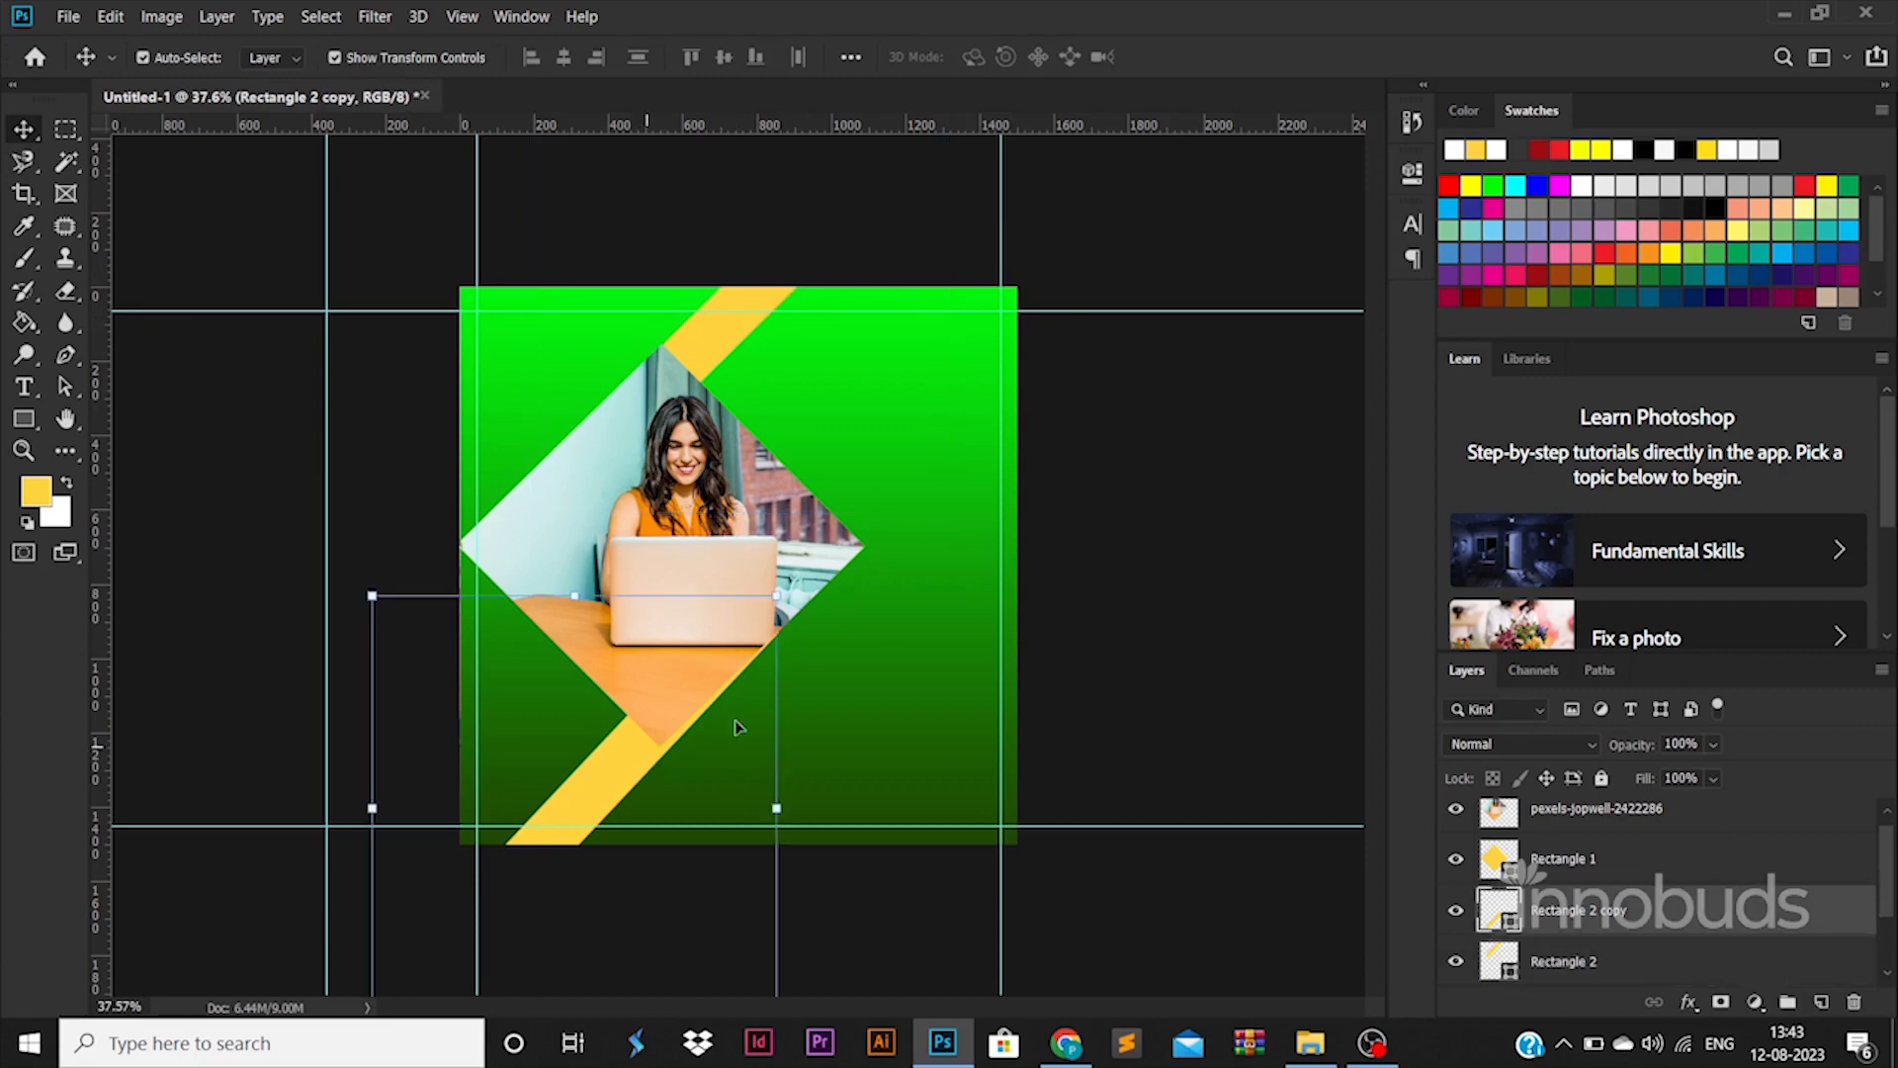
drag(627, 754, 630, 754)
key(Right)
key(Right)
key(Right)
key(Right)
key(Right)
key(Right)
key(Right)
key(Right)
key(Right)
key(Right)
key(Right)
key(Right)
key(Right)
key(Right)
key(Right)
key(Right)
key(Right)
key(Right)
key(Right)
key(Right)
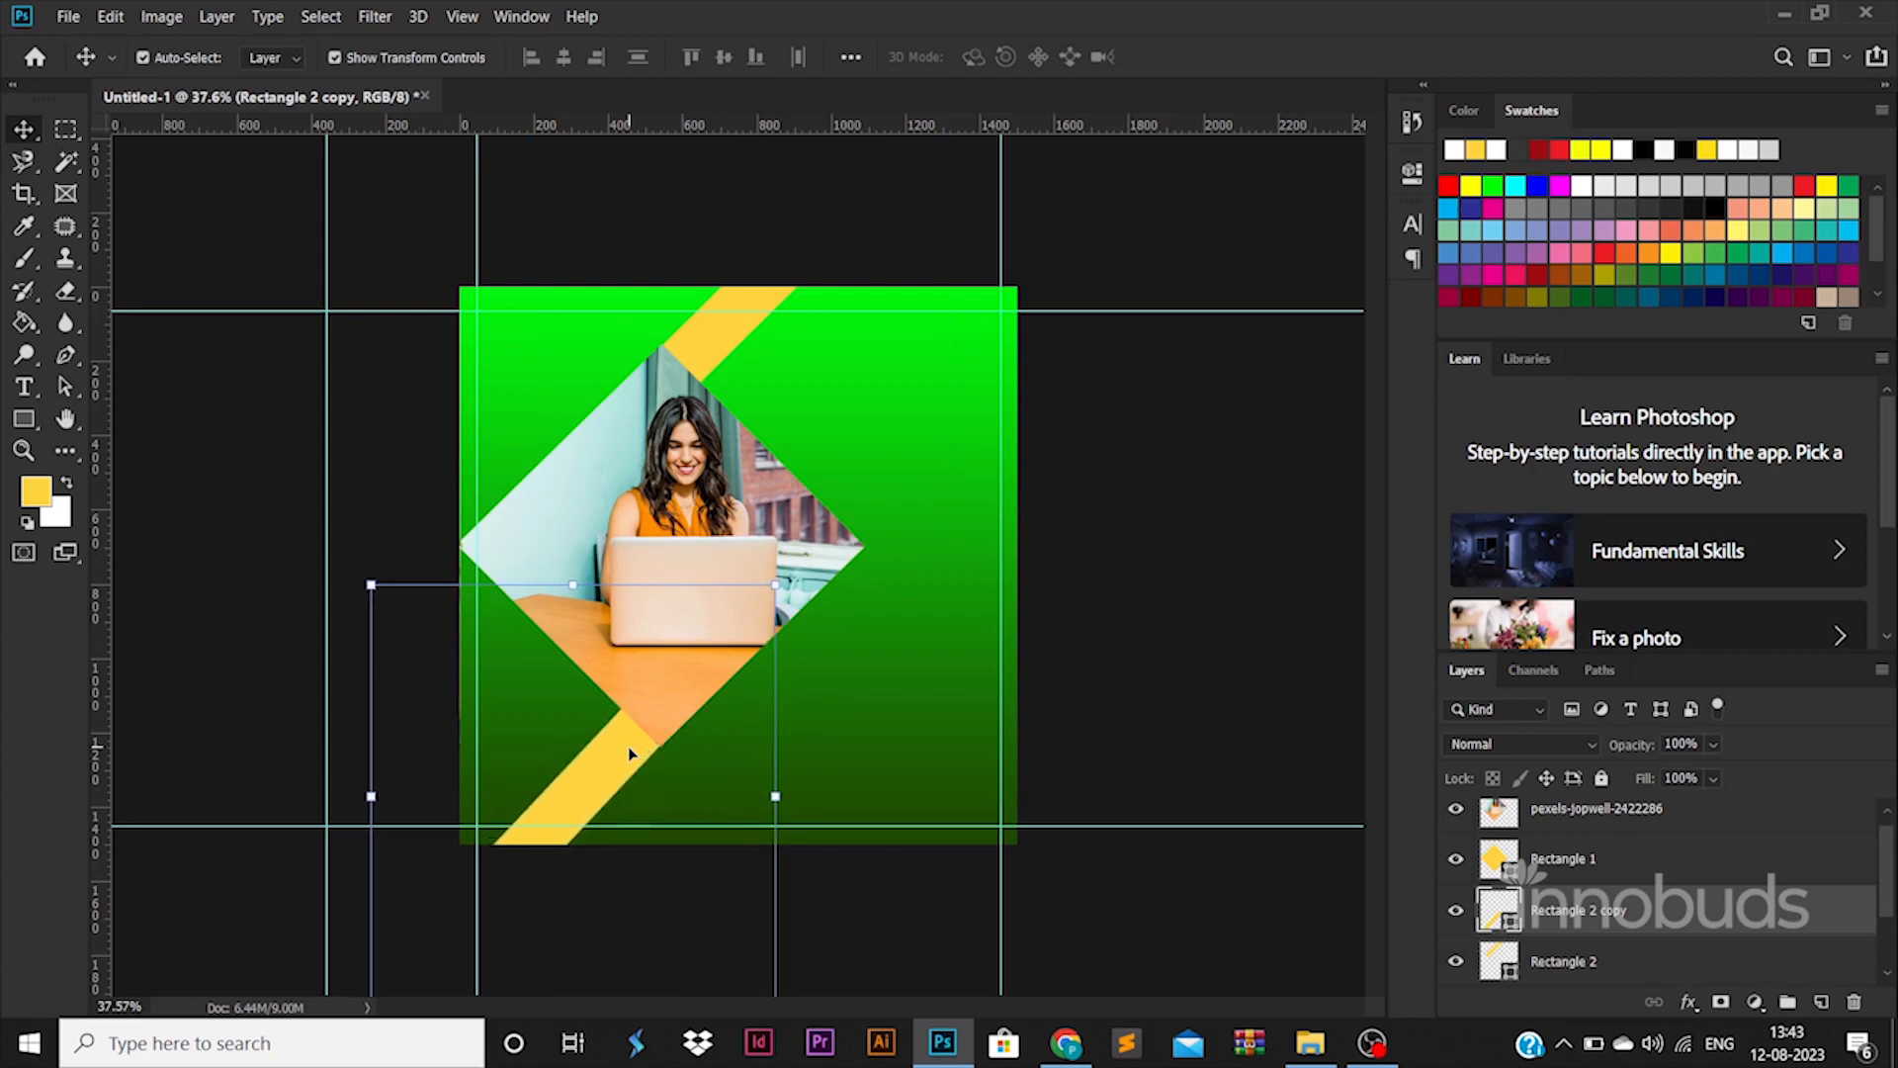
click(1108, 692)
click(727, 362)
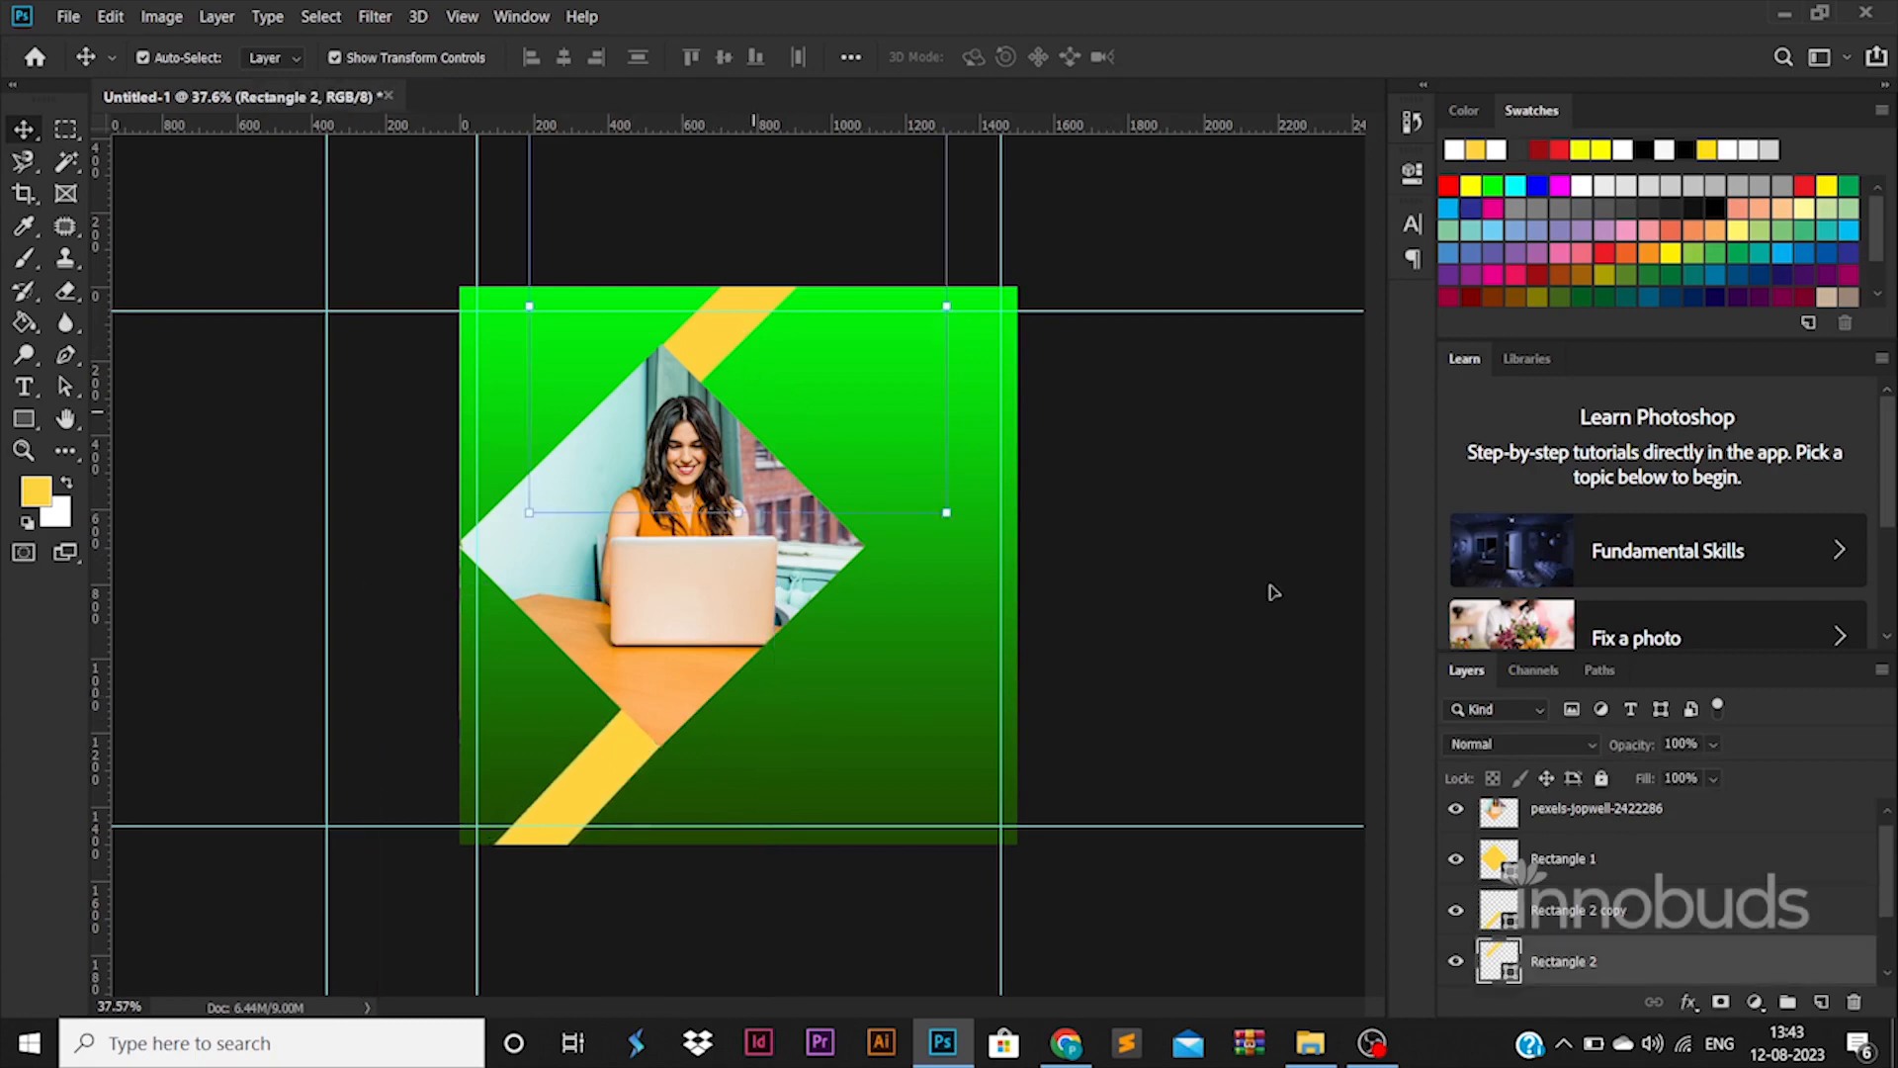
Add a Gradient Overlay to Rectangle 2 with a #fff600 first colour stop
double_click(1748, 961)
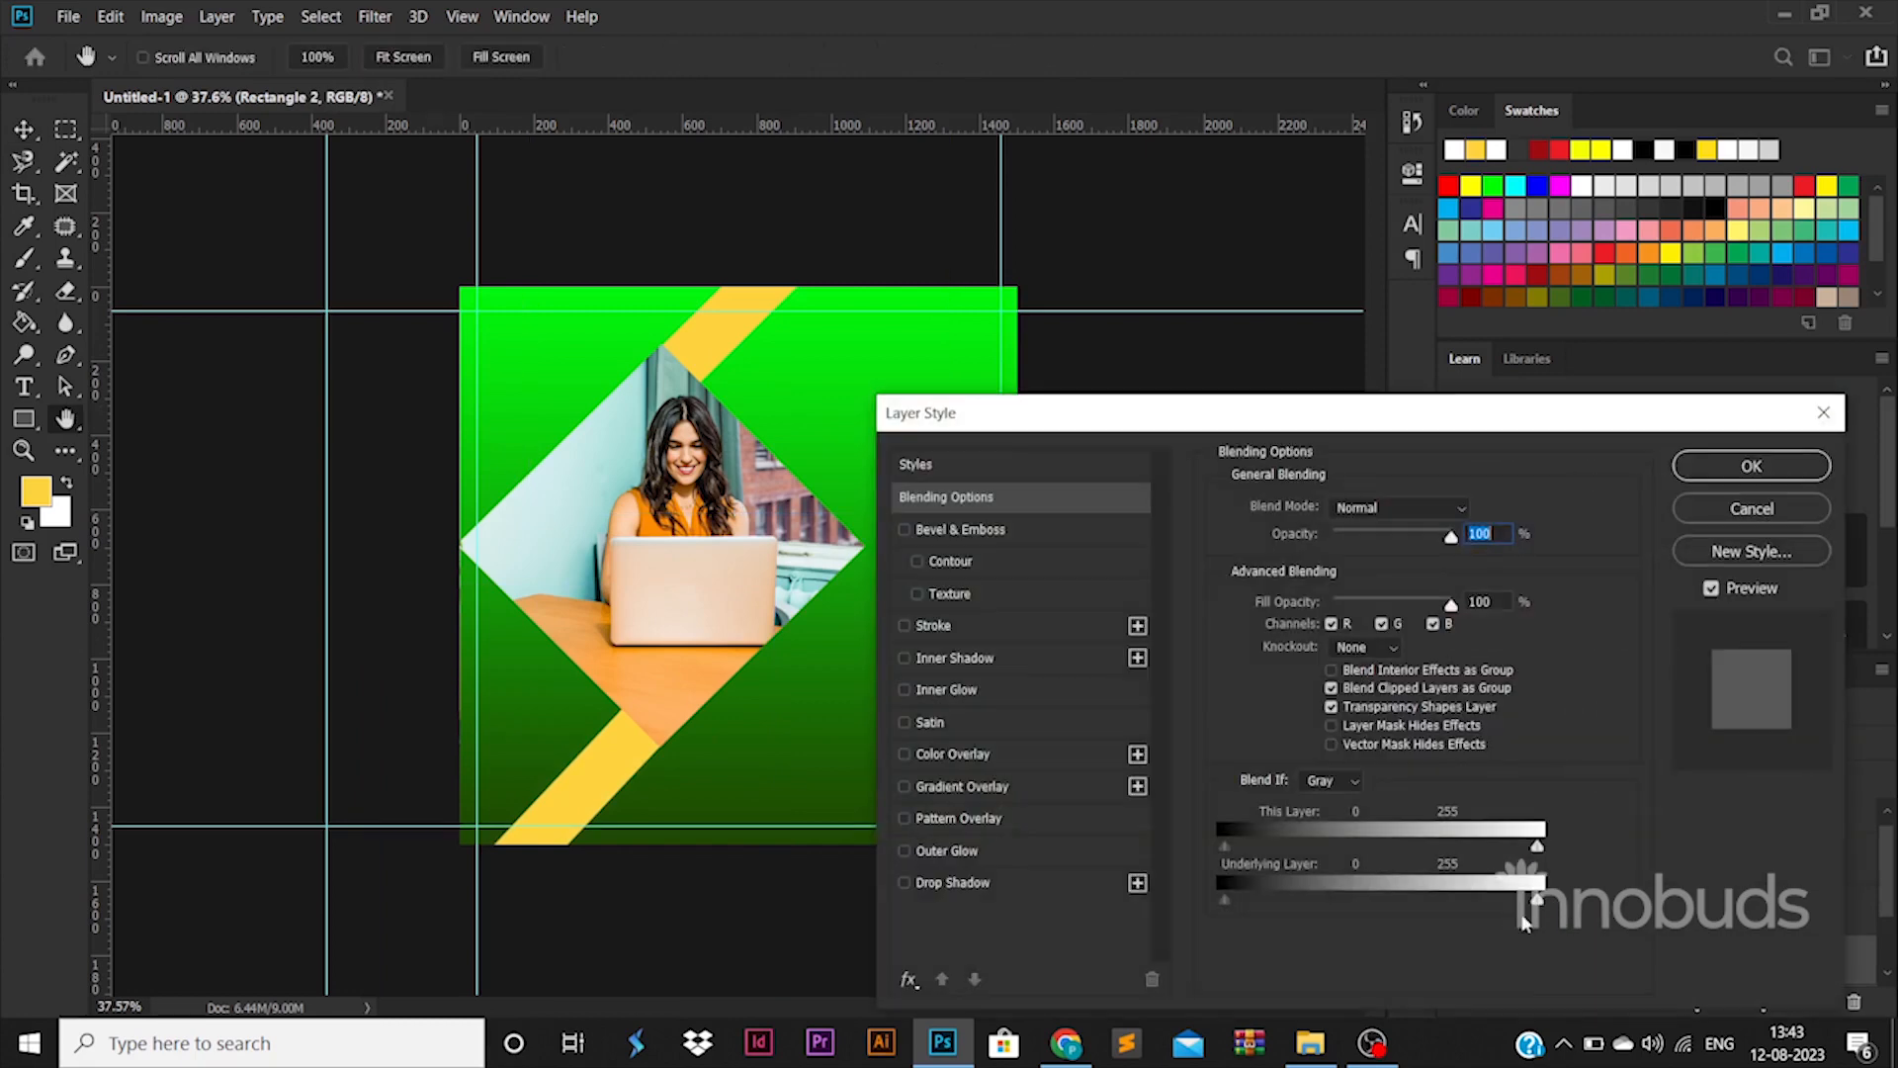
click(1036, 786)
click(1320, 571)
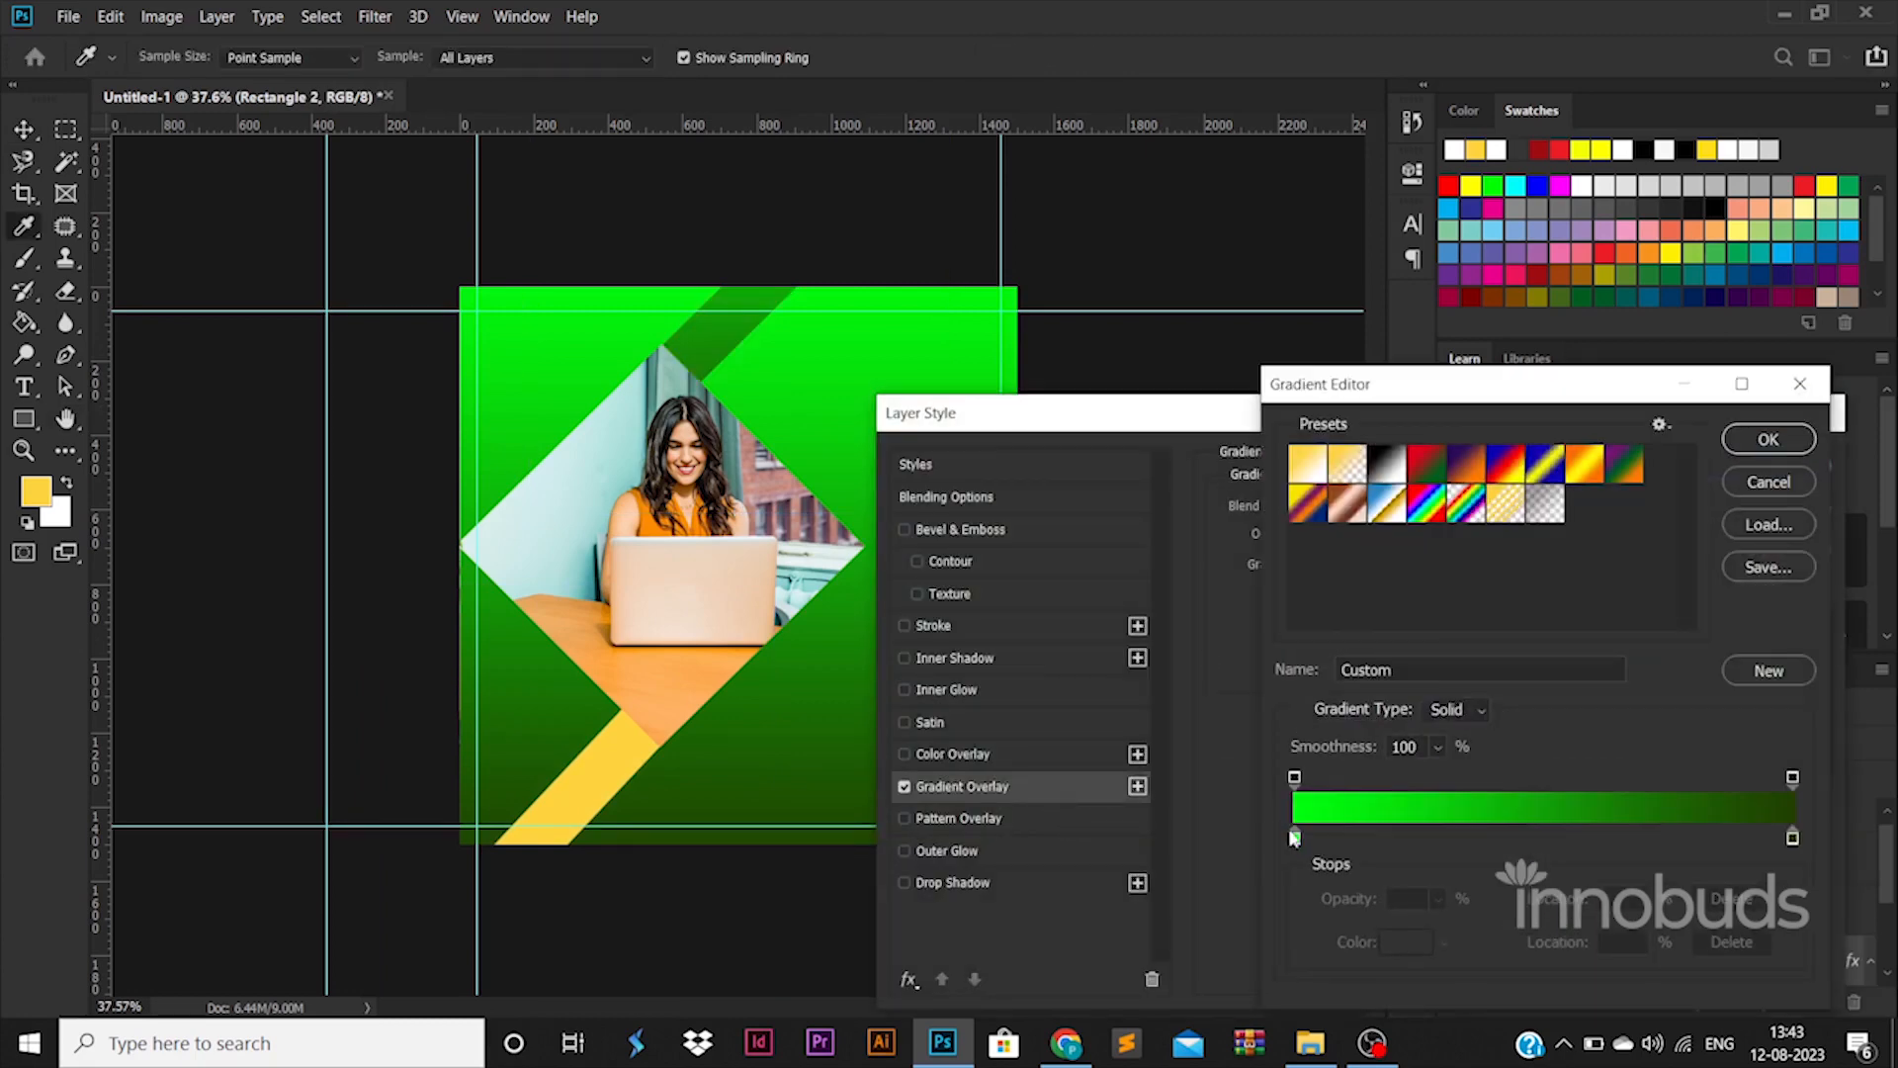
double_click(1290, 831)
click(1567, 754)
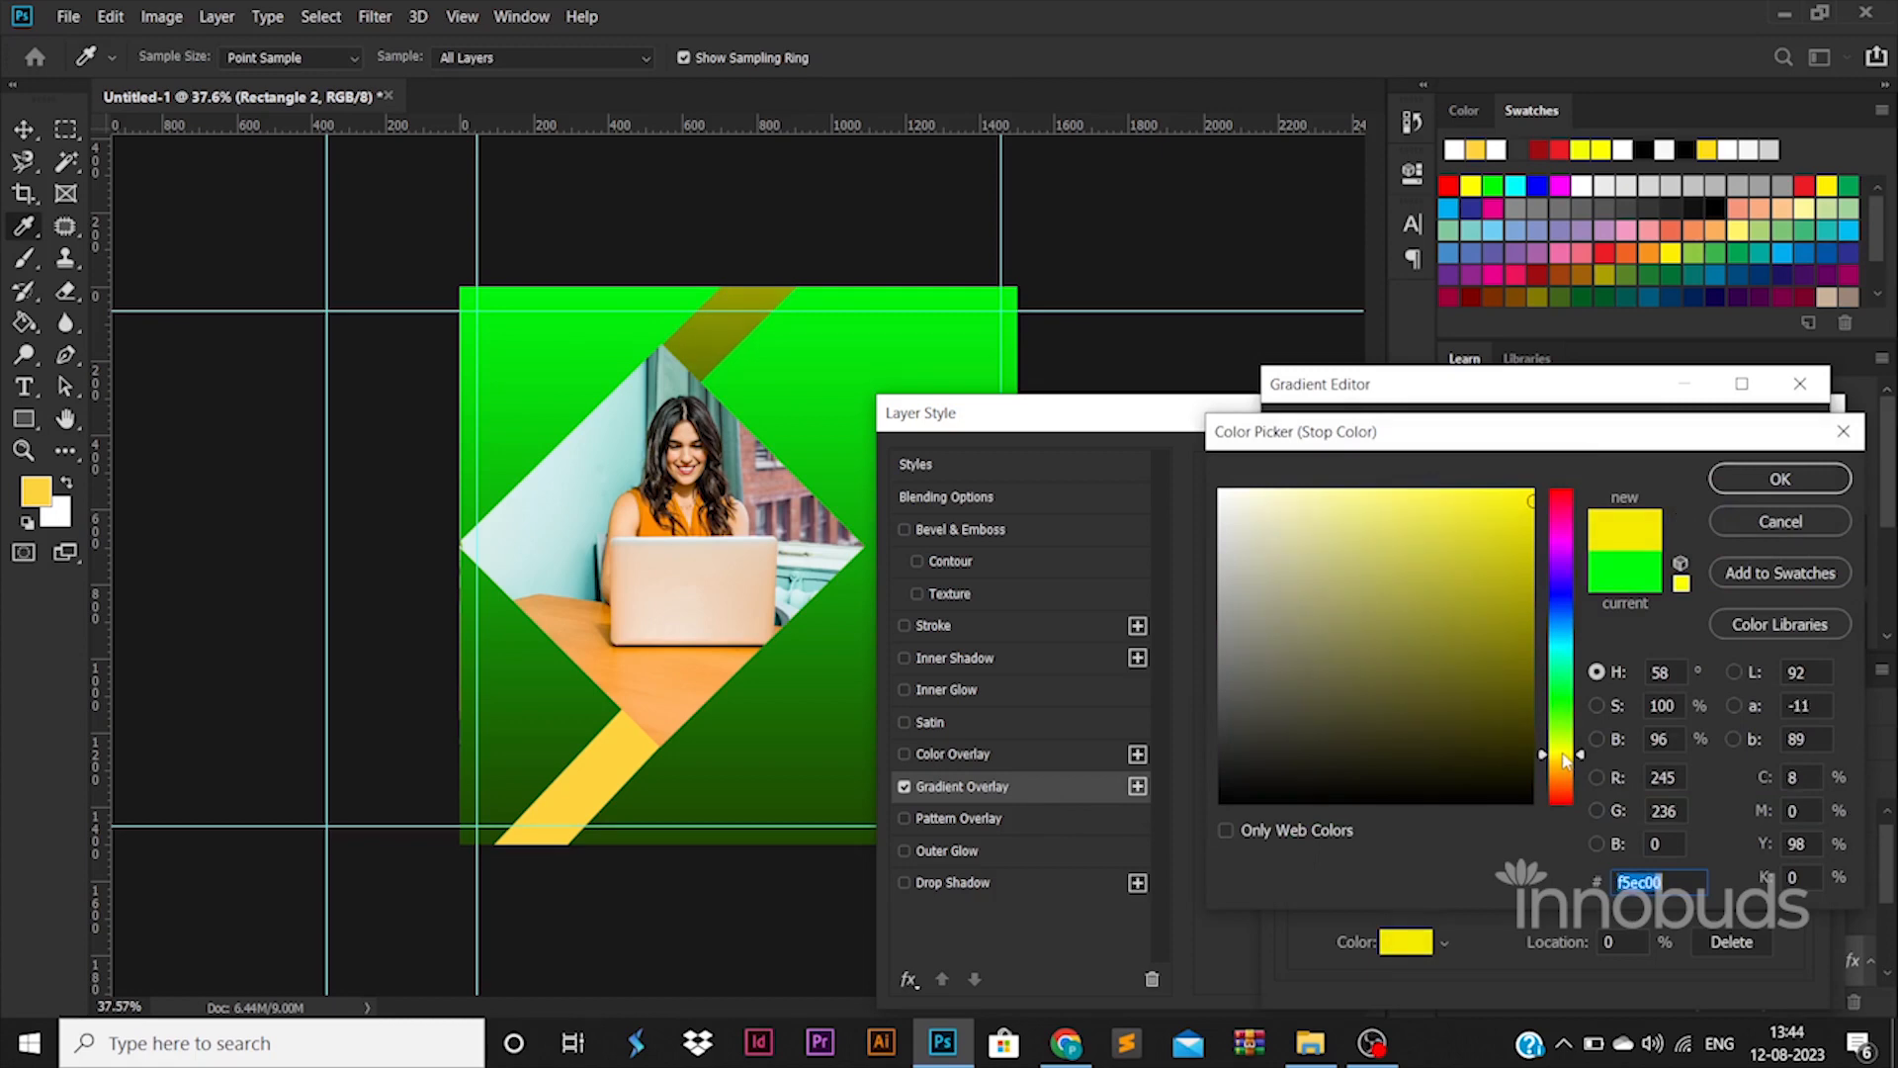
text(fff600)
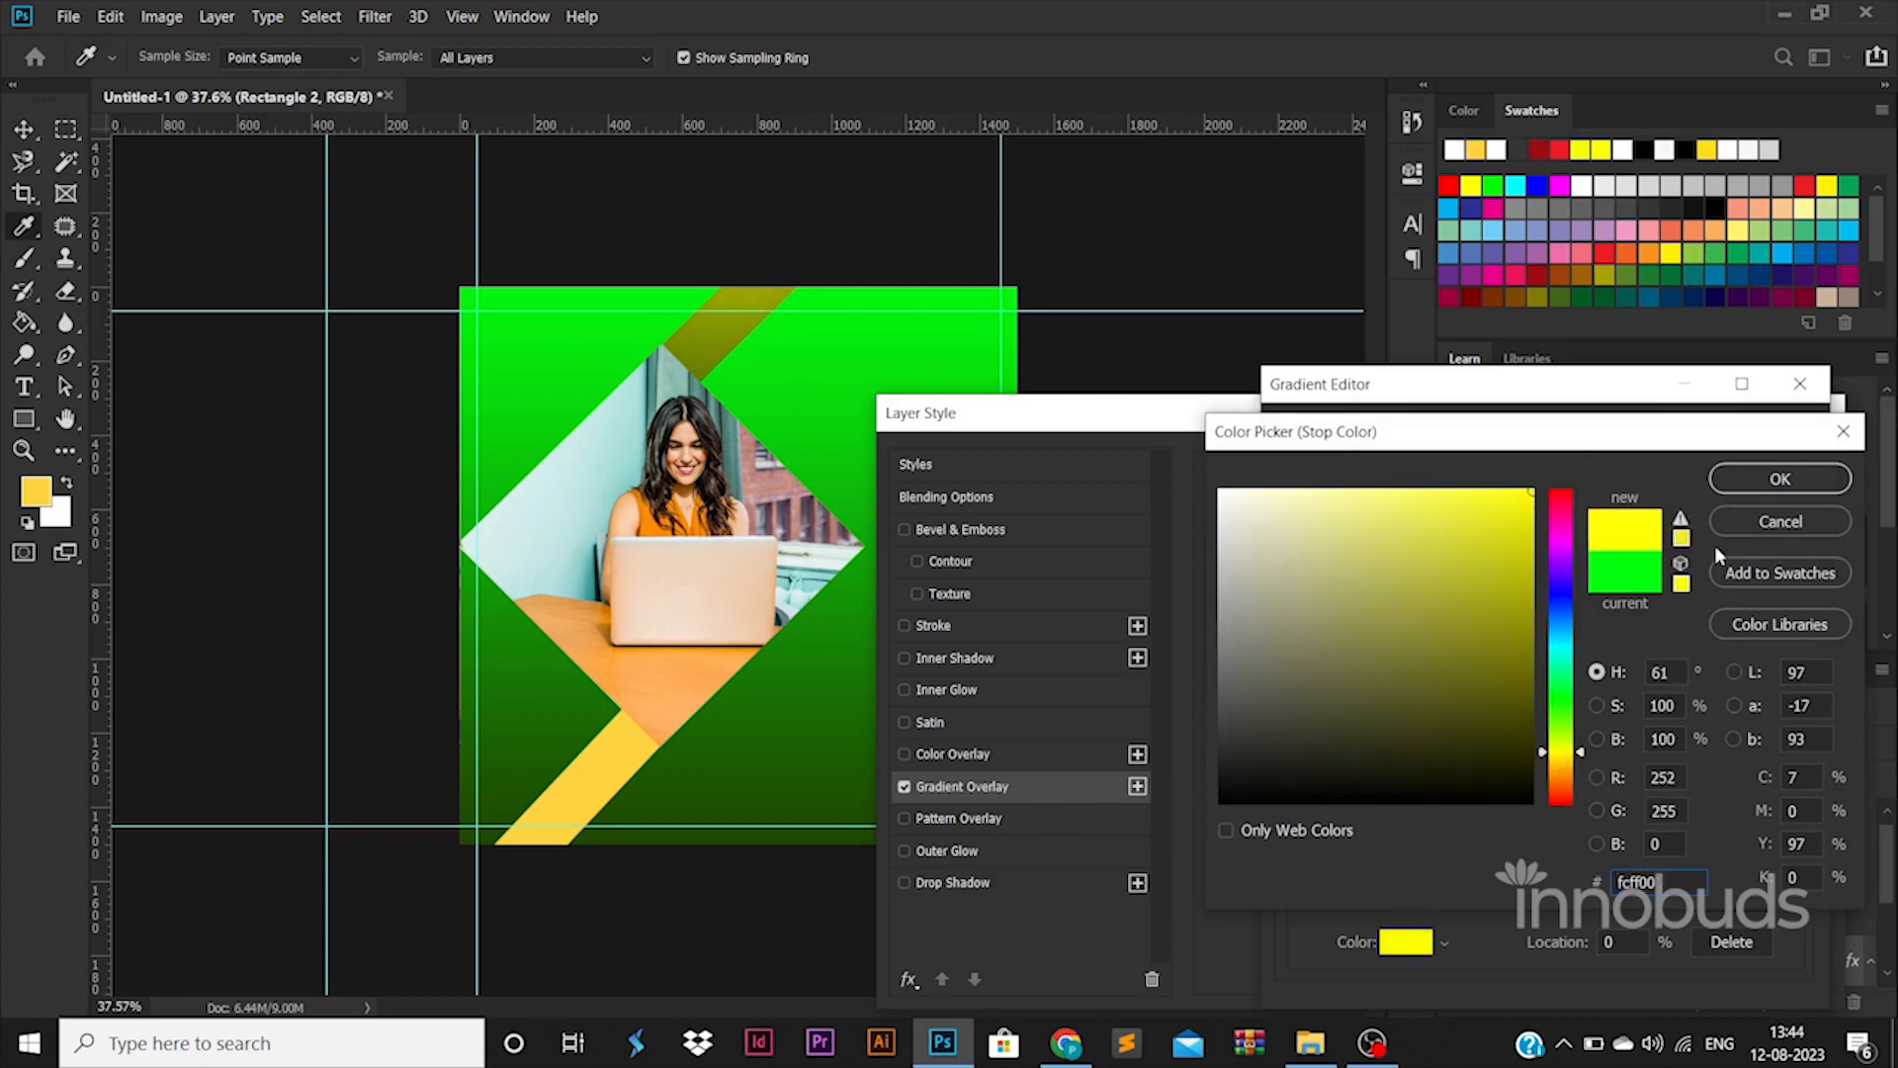
key(Return)
Set the second gradient stop to #ffc000, turn off Reverse, and apply the overlay
double_click(1792, 840)
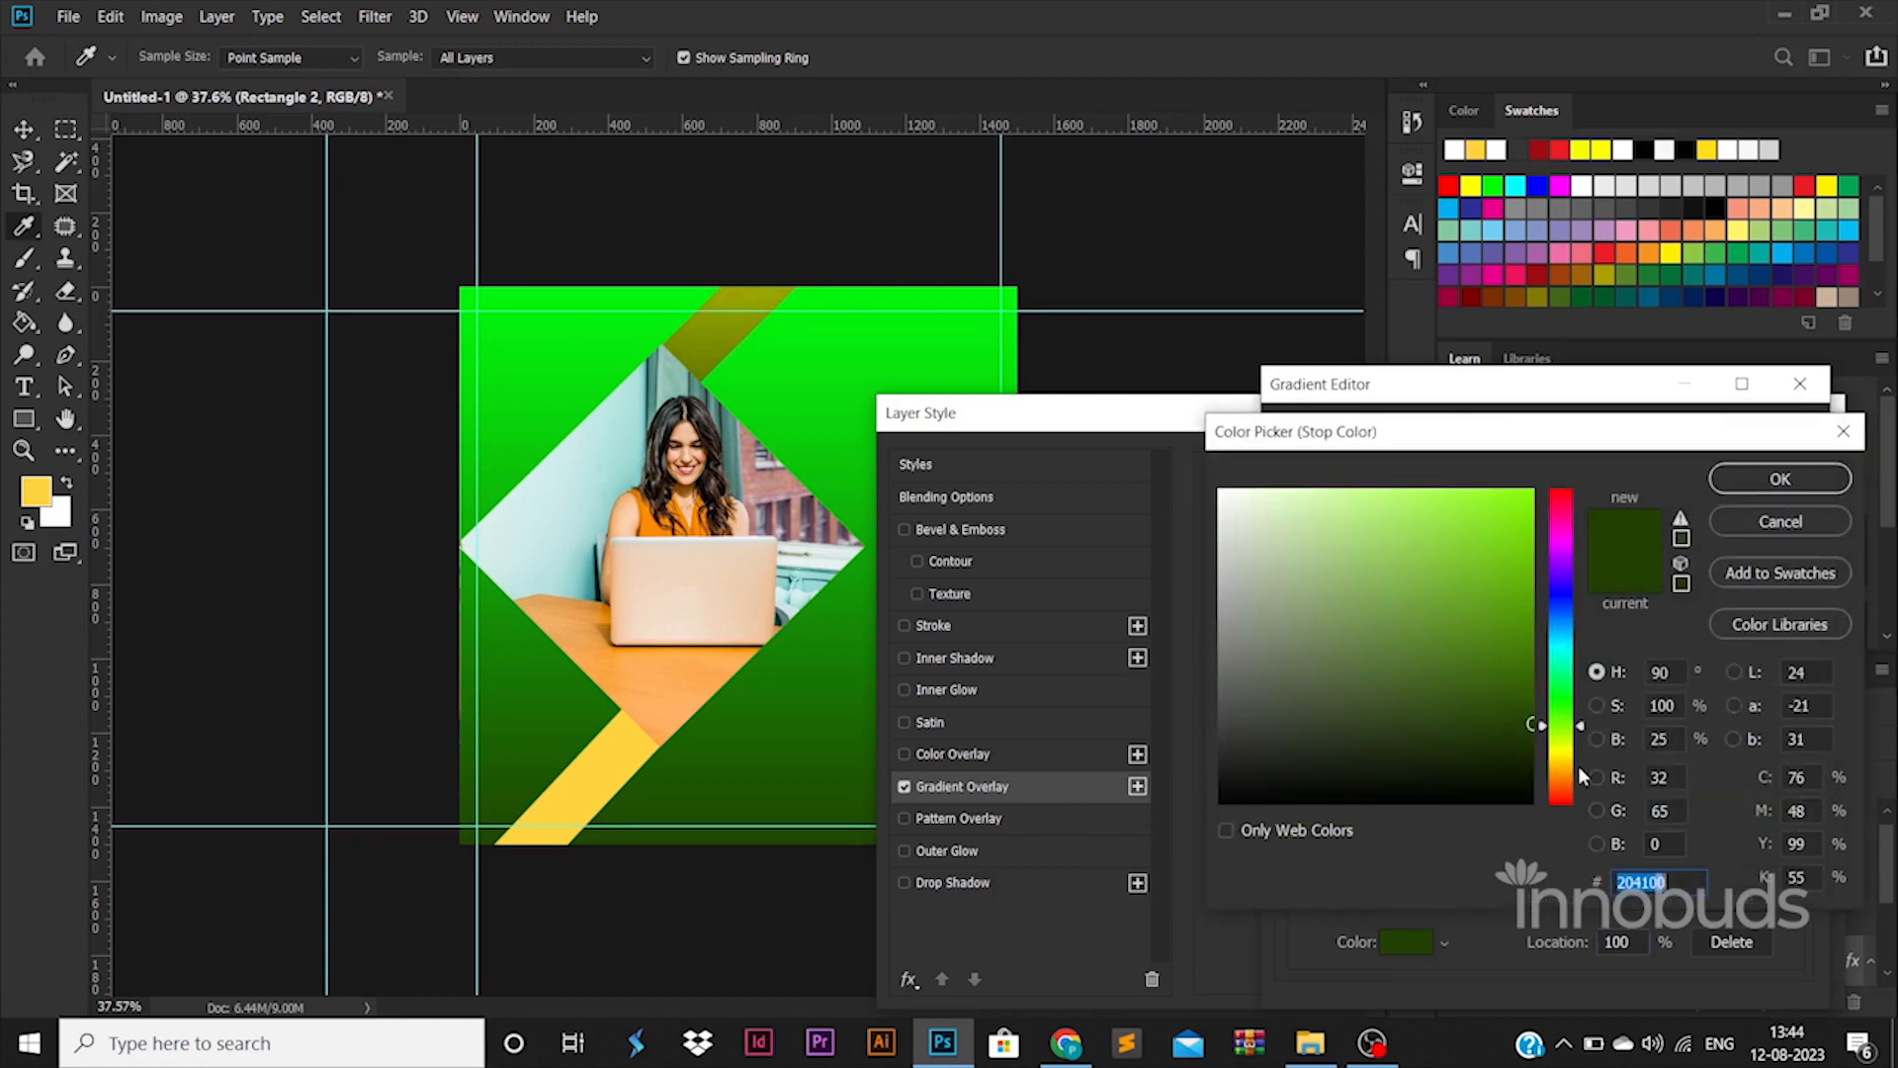
text(ffc000)
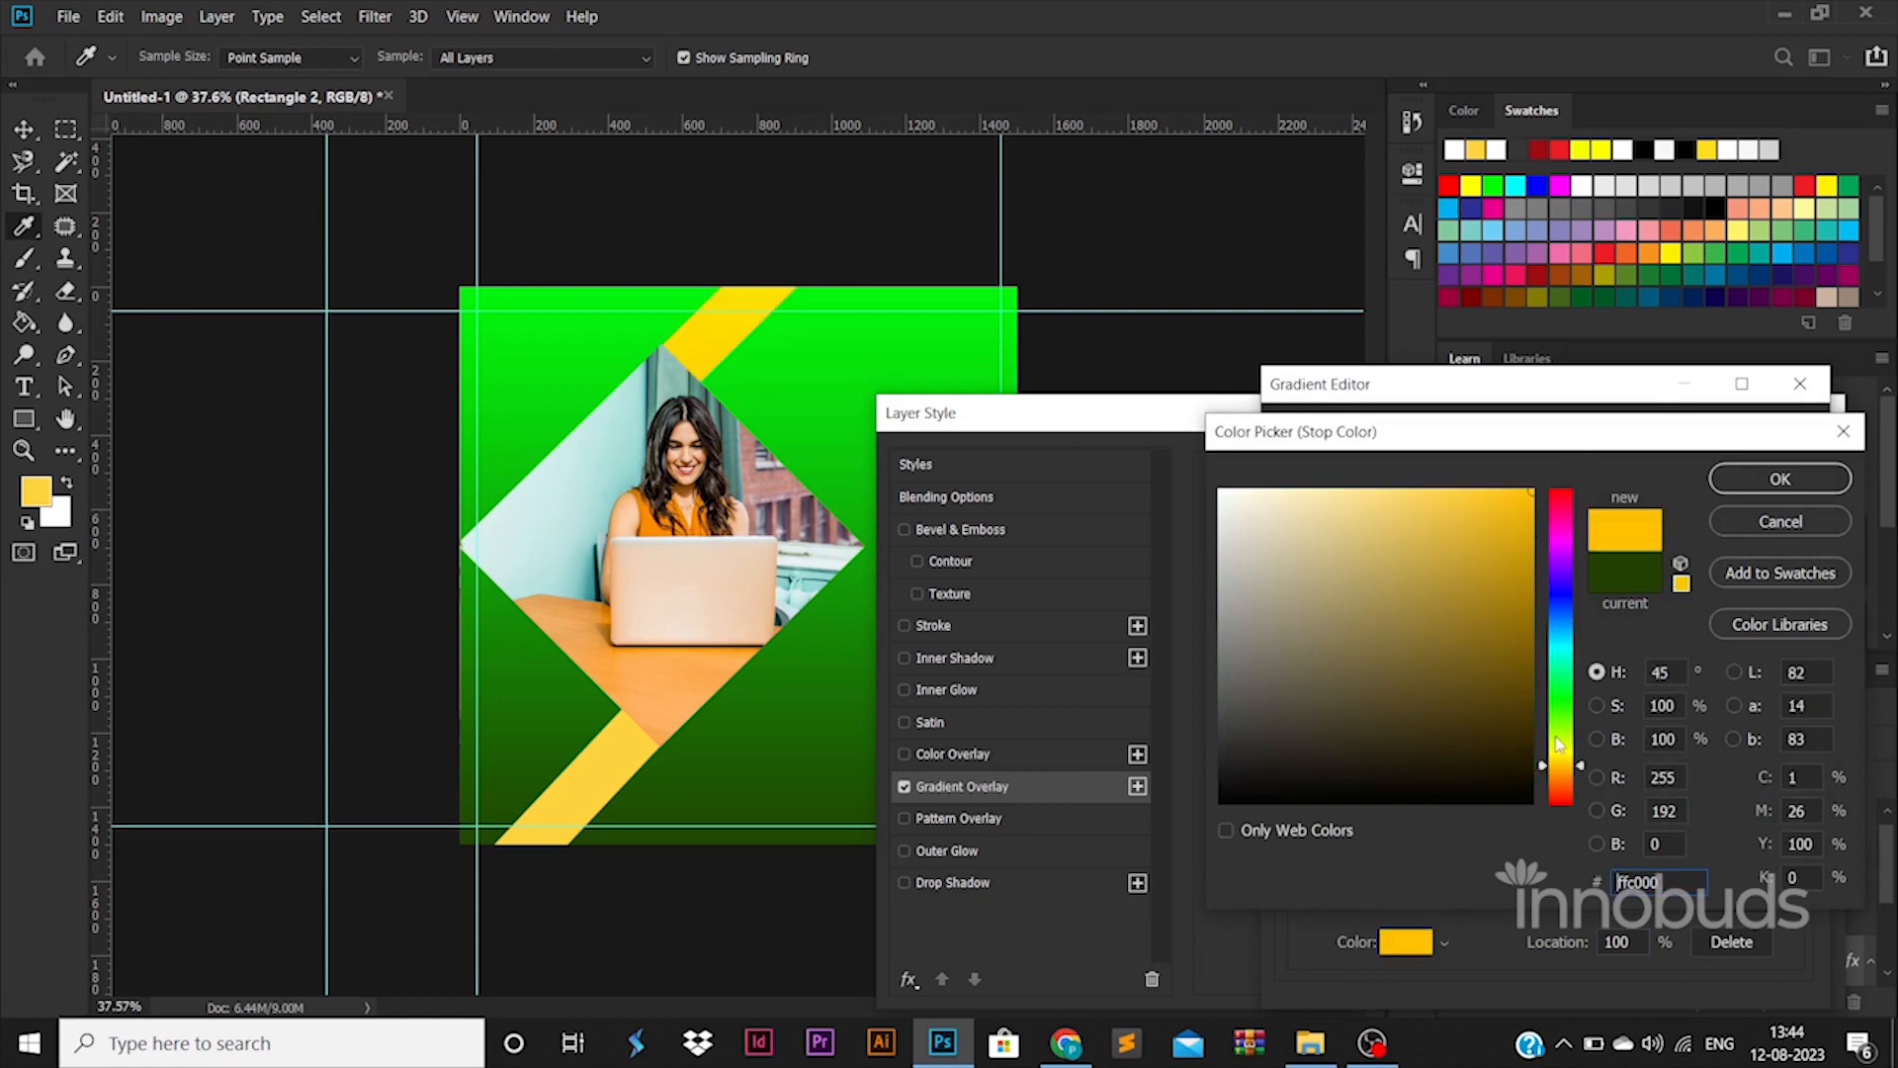
drag(1574, 772, 1565, 761)
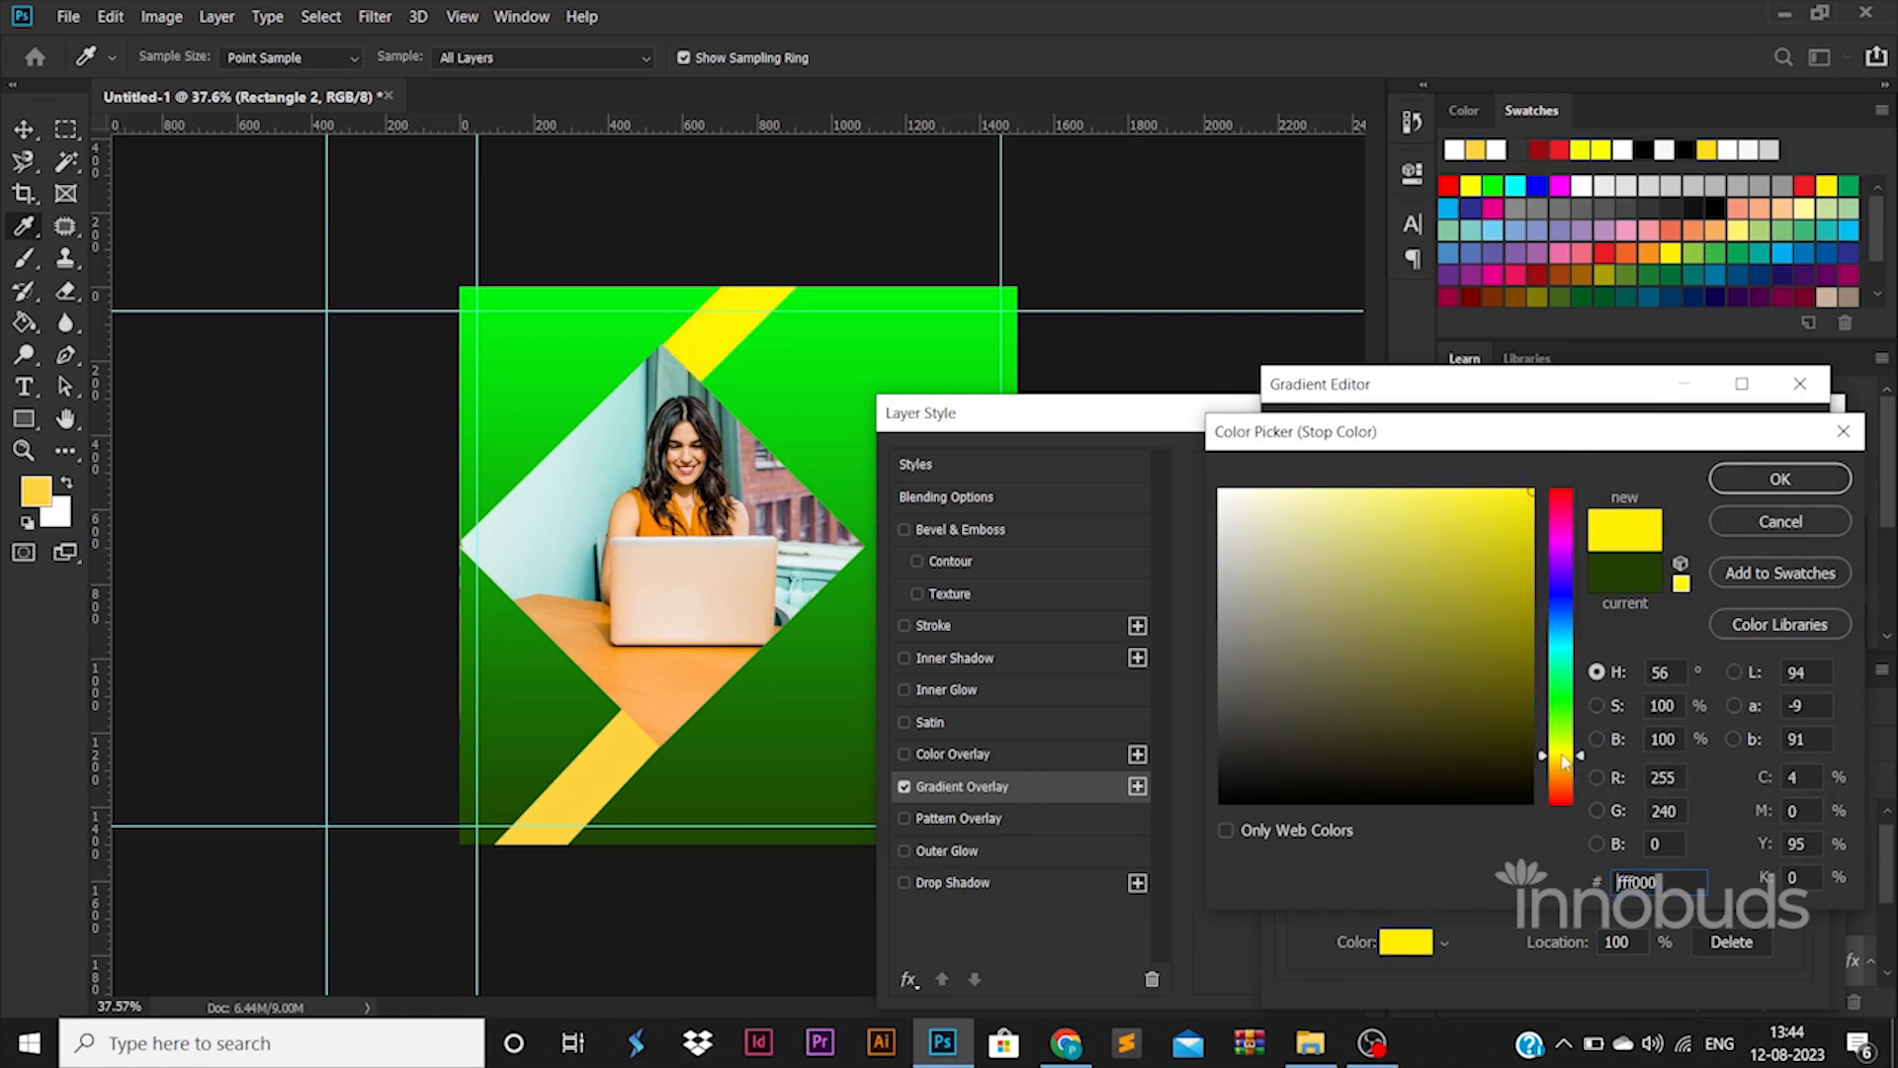
key(Return)
click(1770, 440)
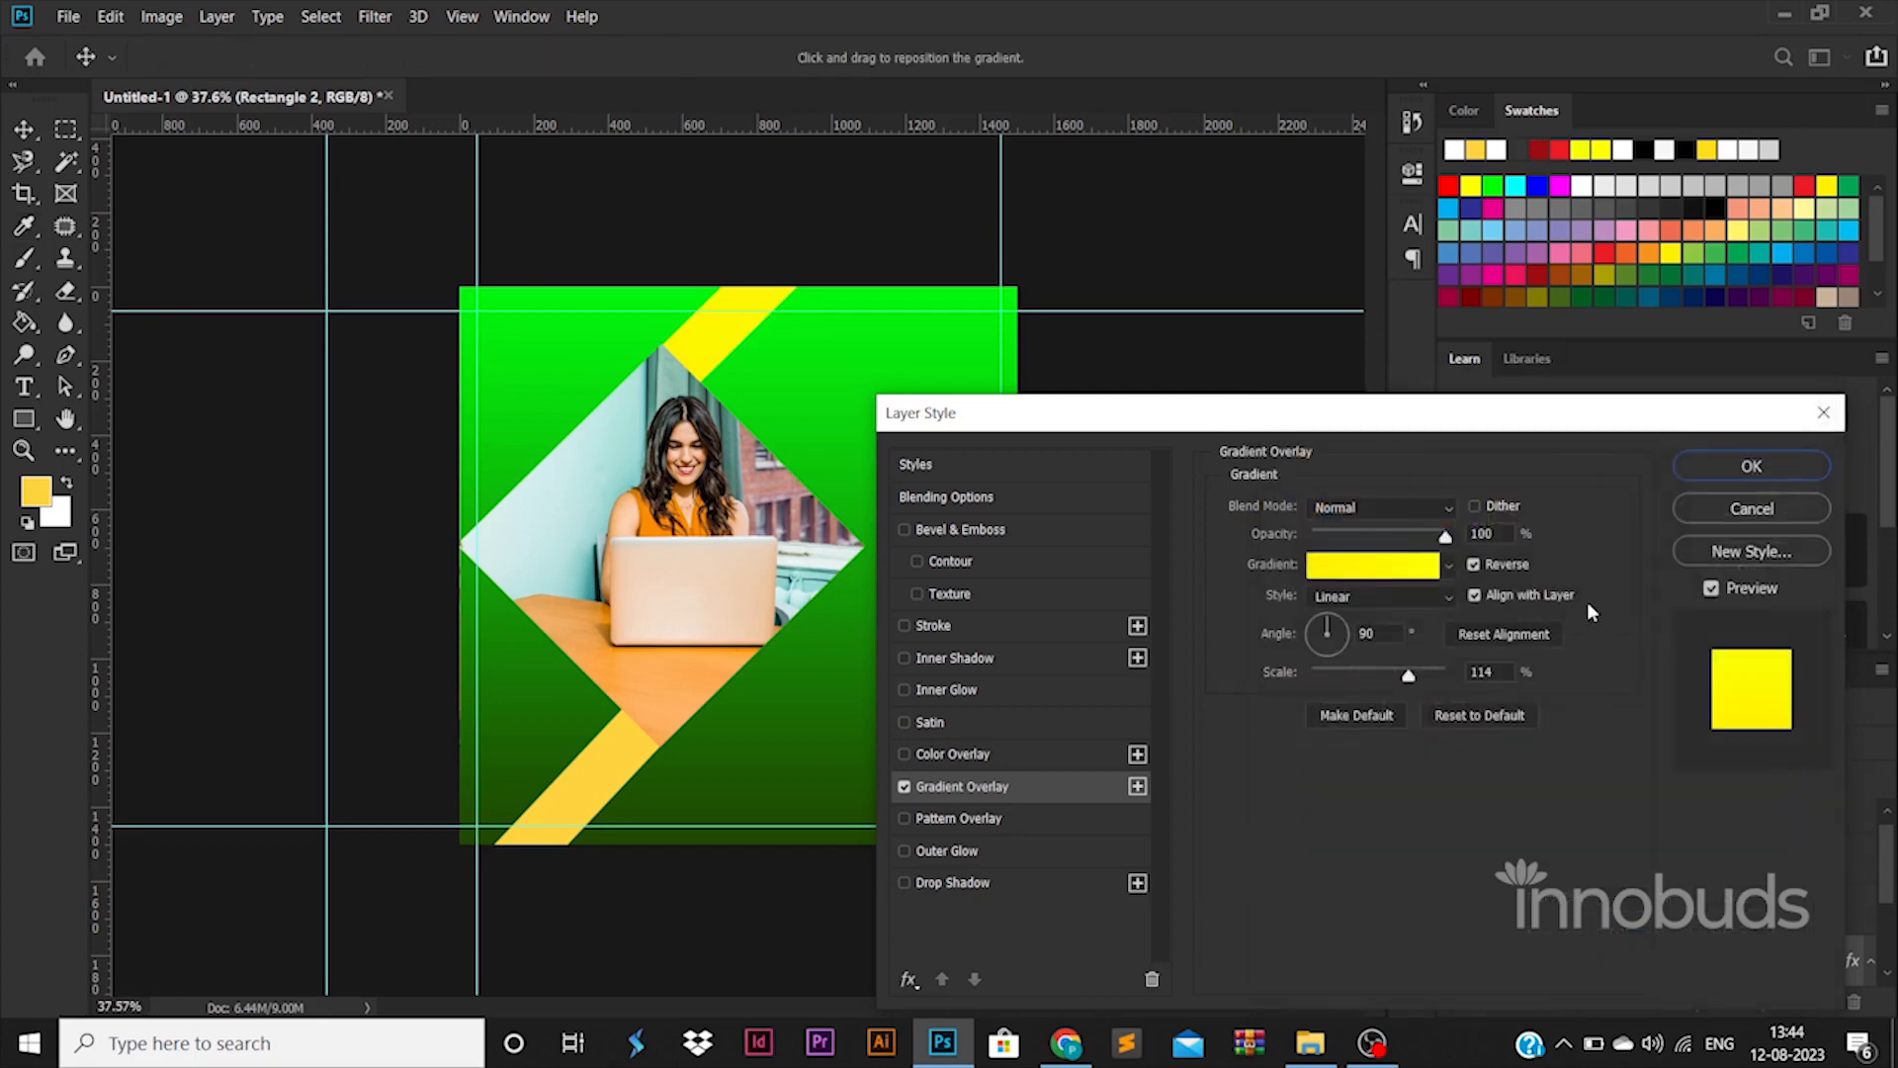
click(1502, 568)
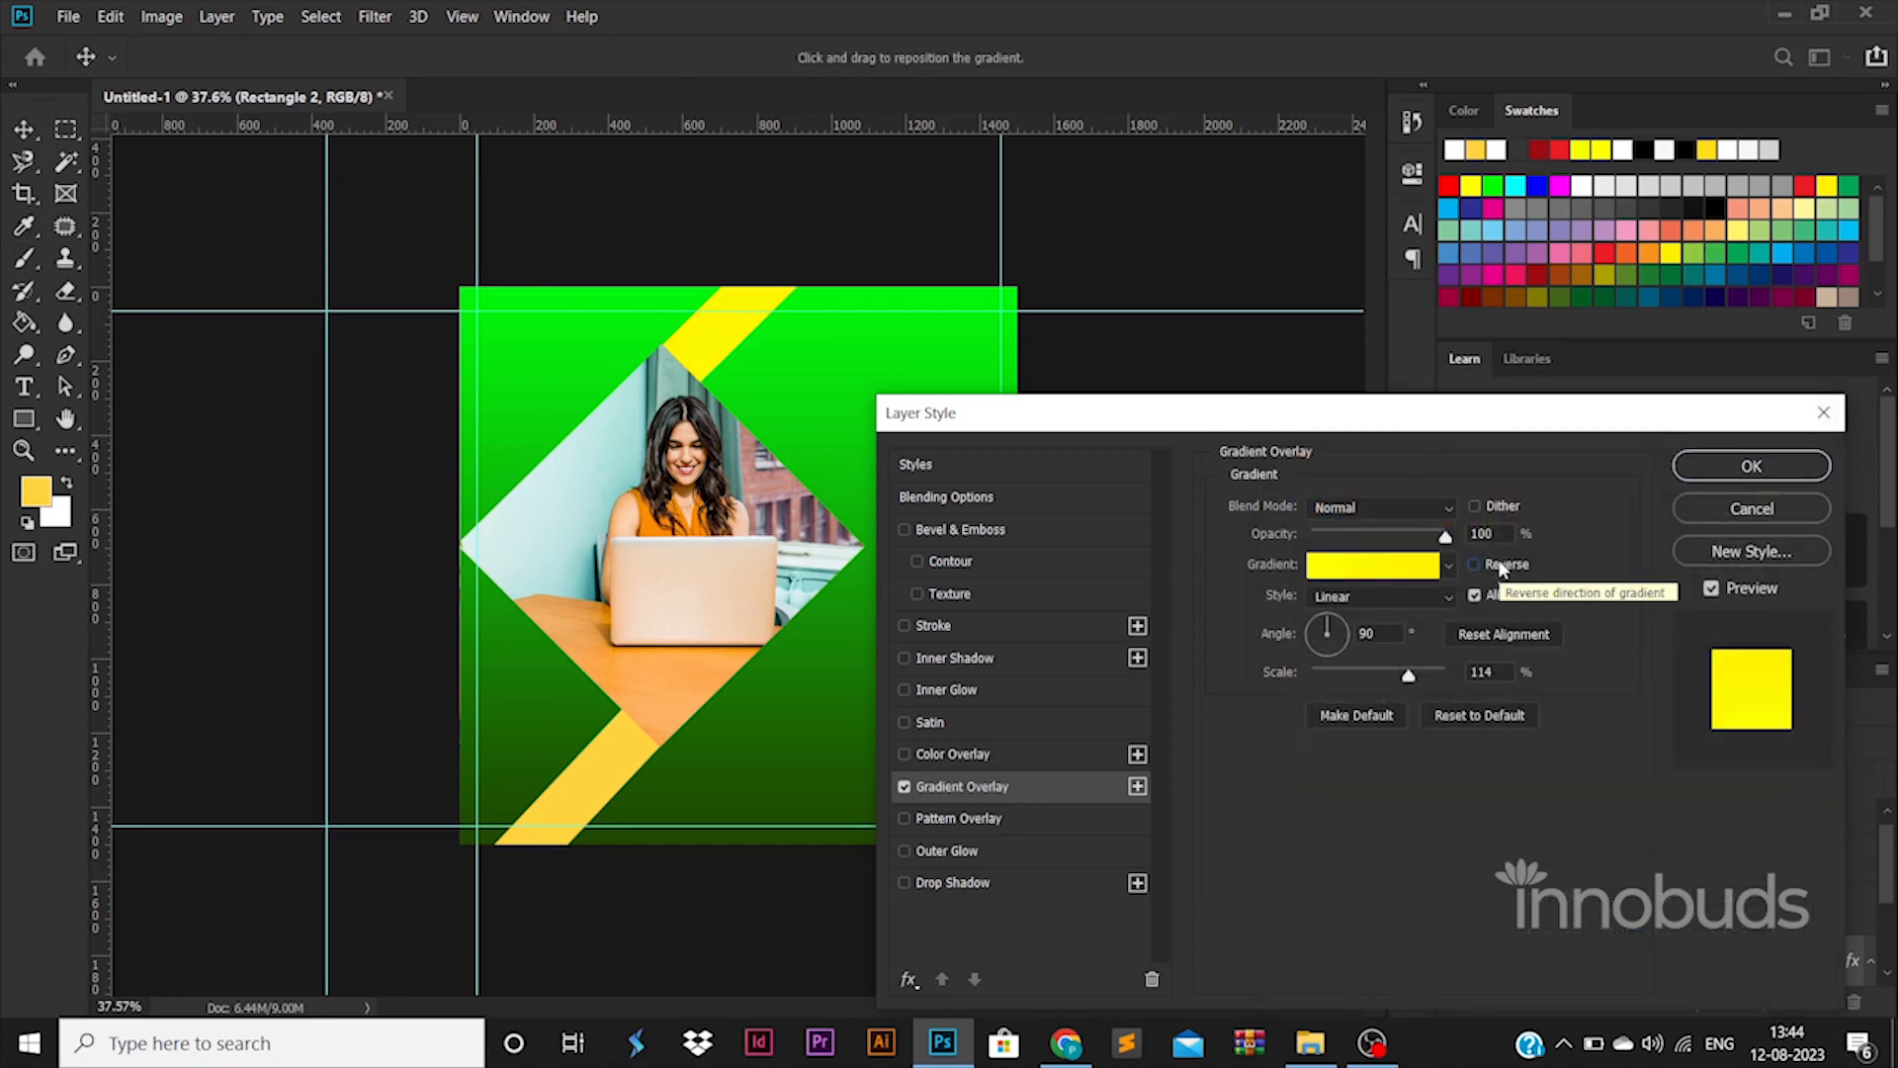
click(1718, 478)
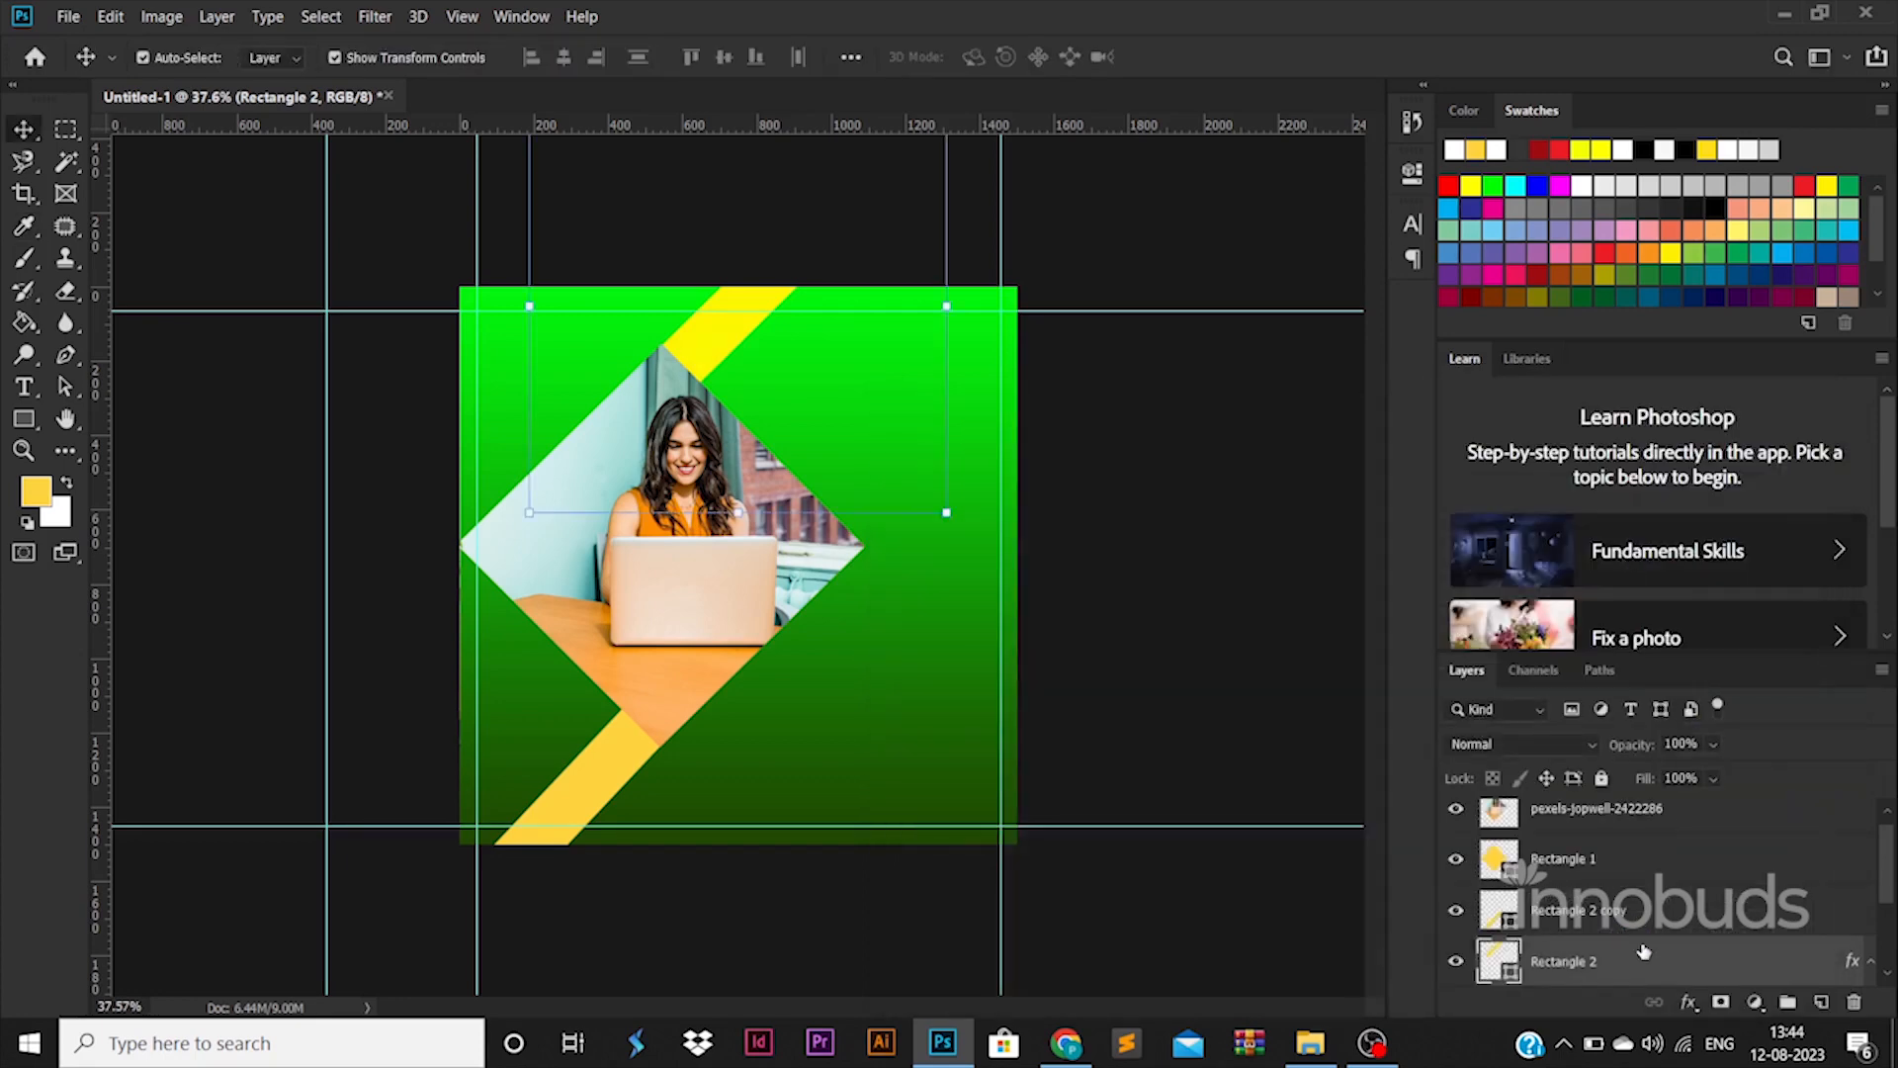
Copy Rectangle 2's layer style and paste it onto the lower stripe layer
right_click(1649, 957)
click(1379, 542)
click(514, 782)
click(583, 806)
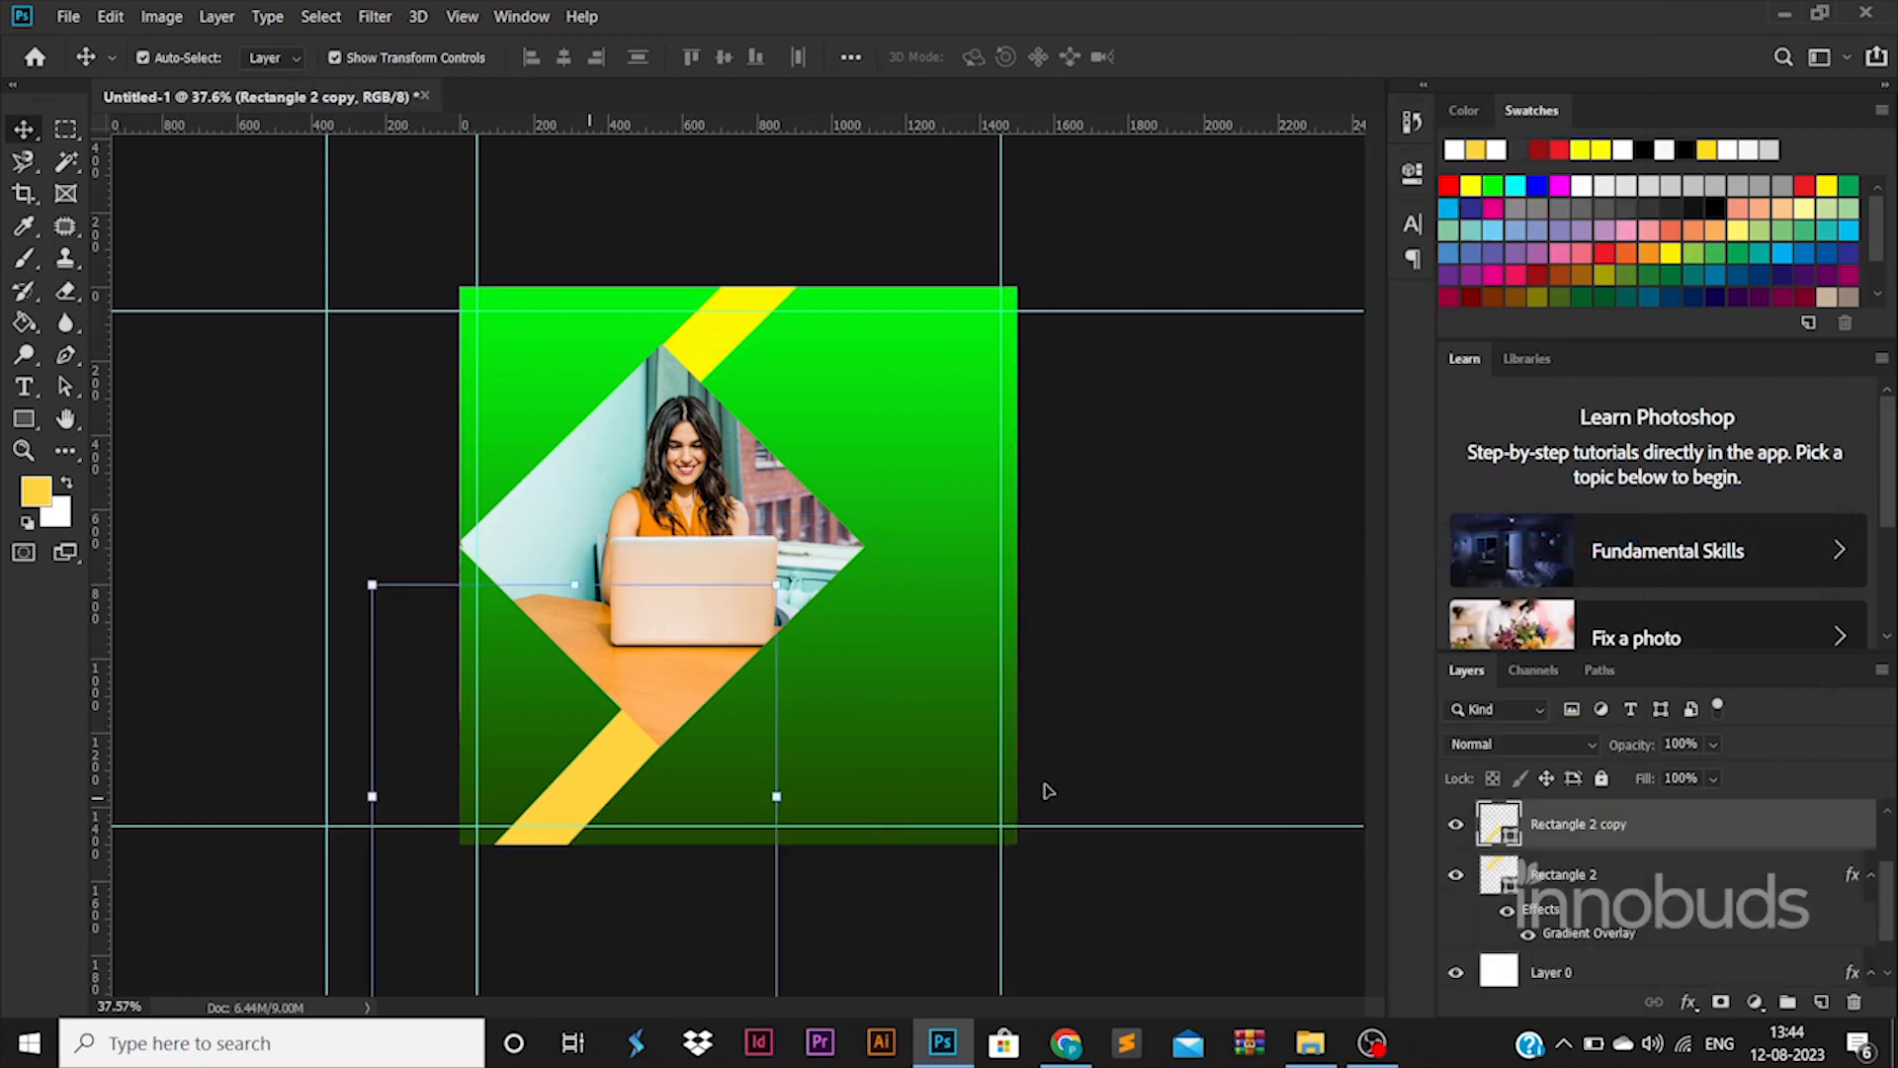
right_click(1632, 827)
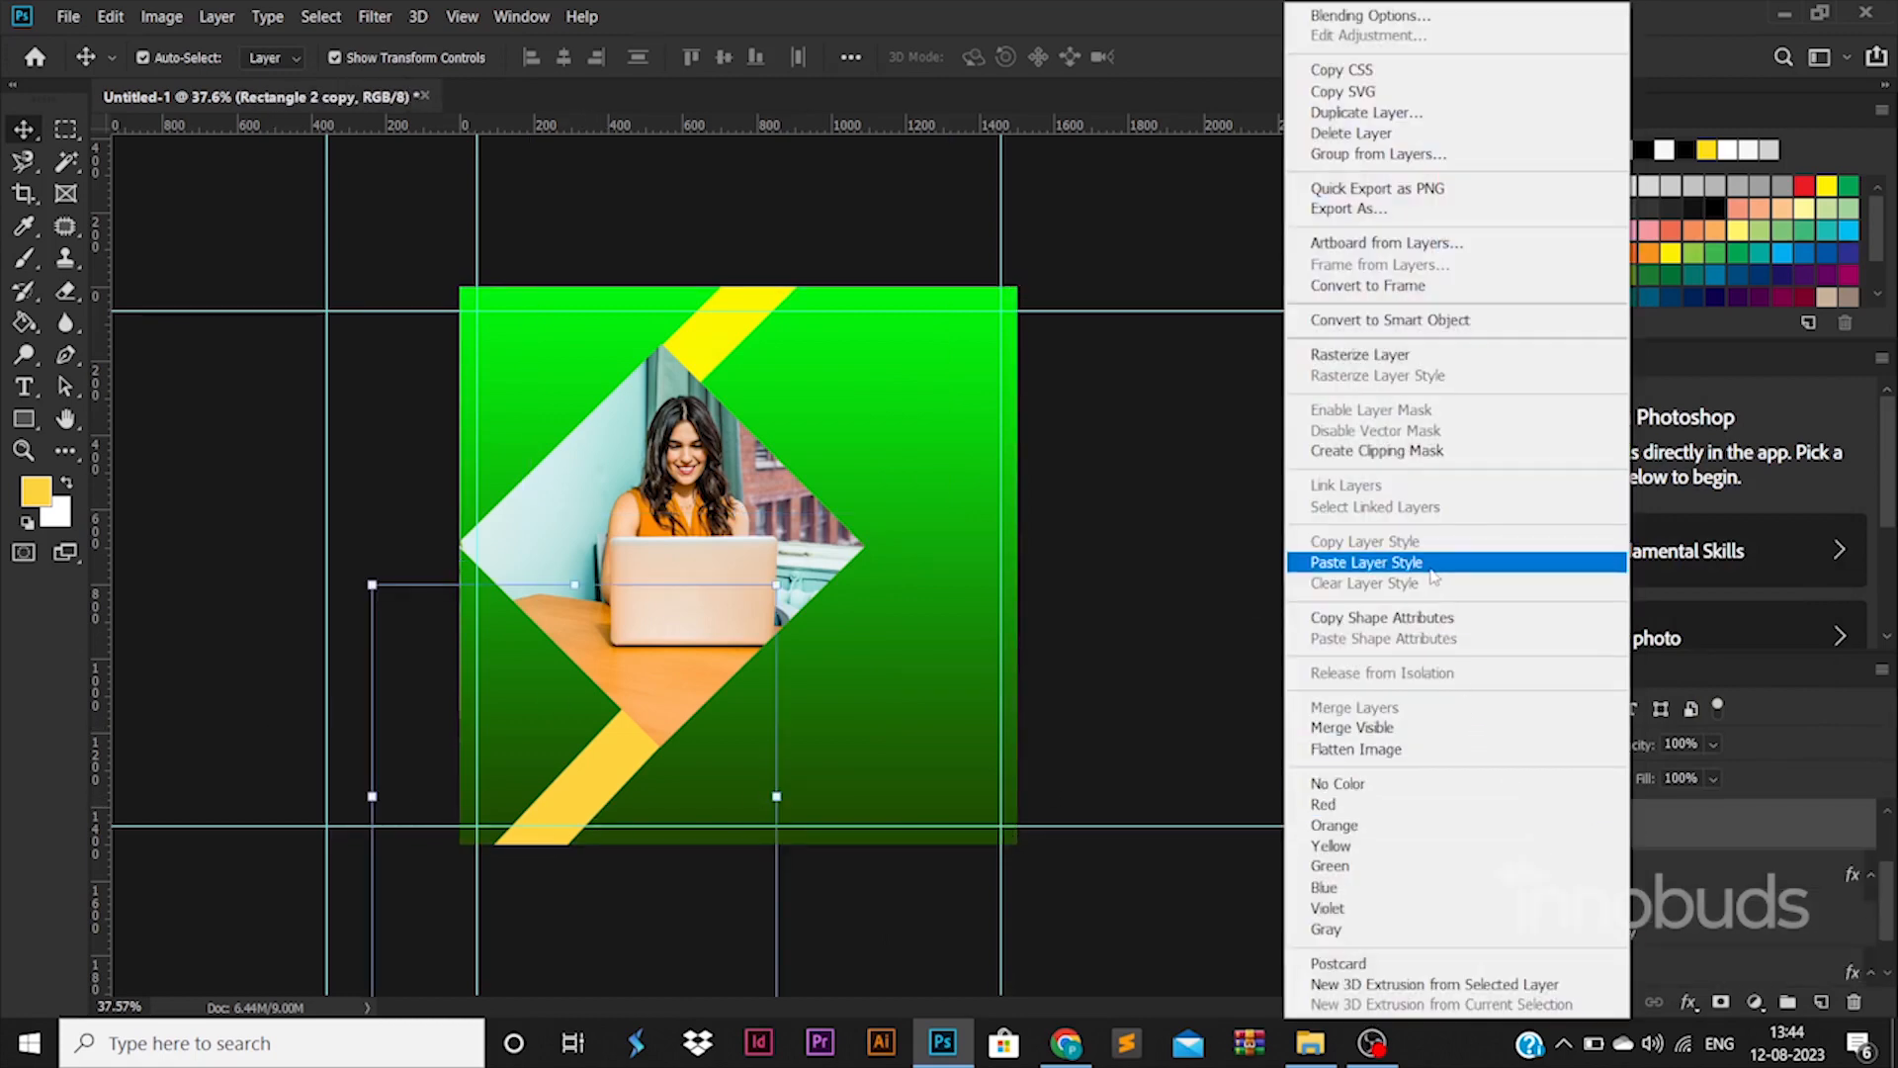
click(1424, 561)
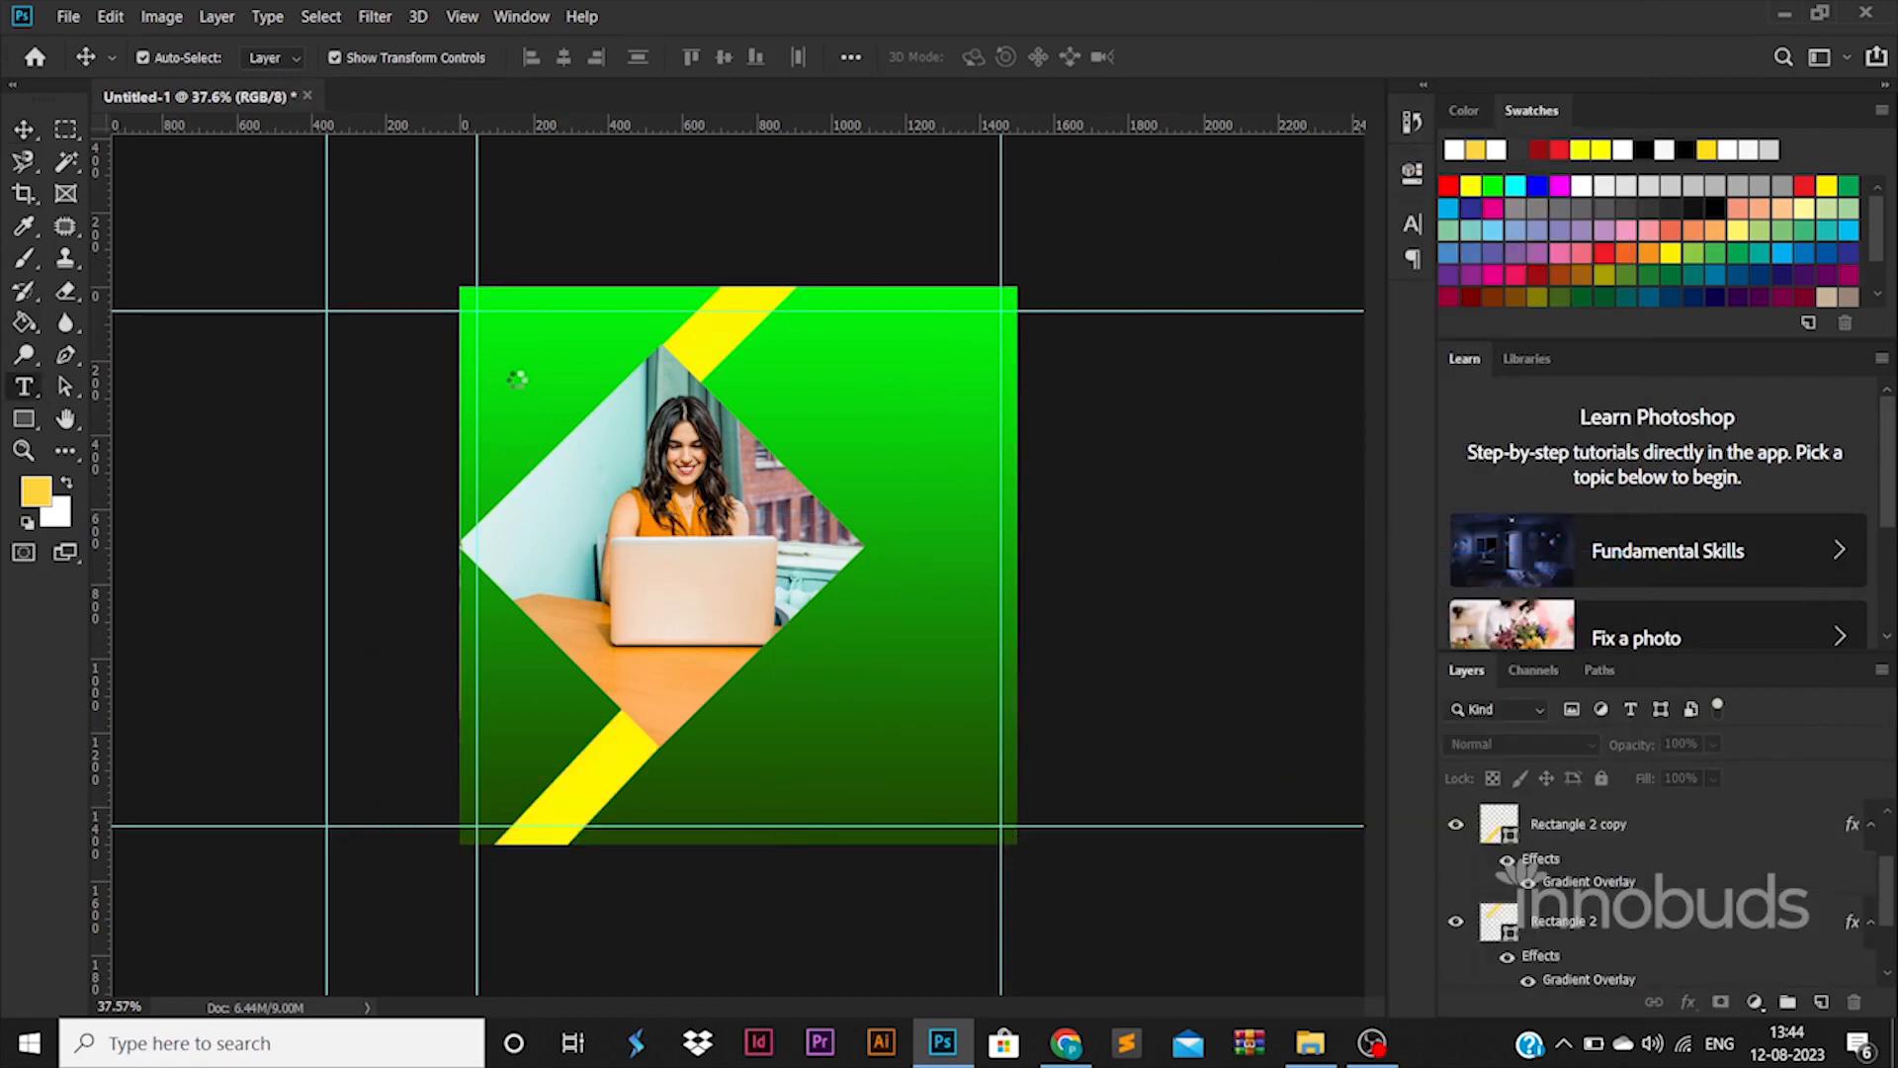
Add a white LOGO heading top-left in Montserrat, enlarged to sit at the top guide
key(t)
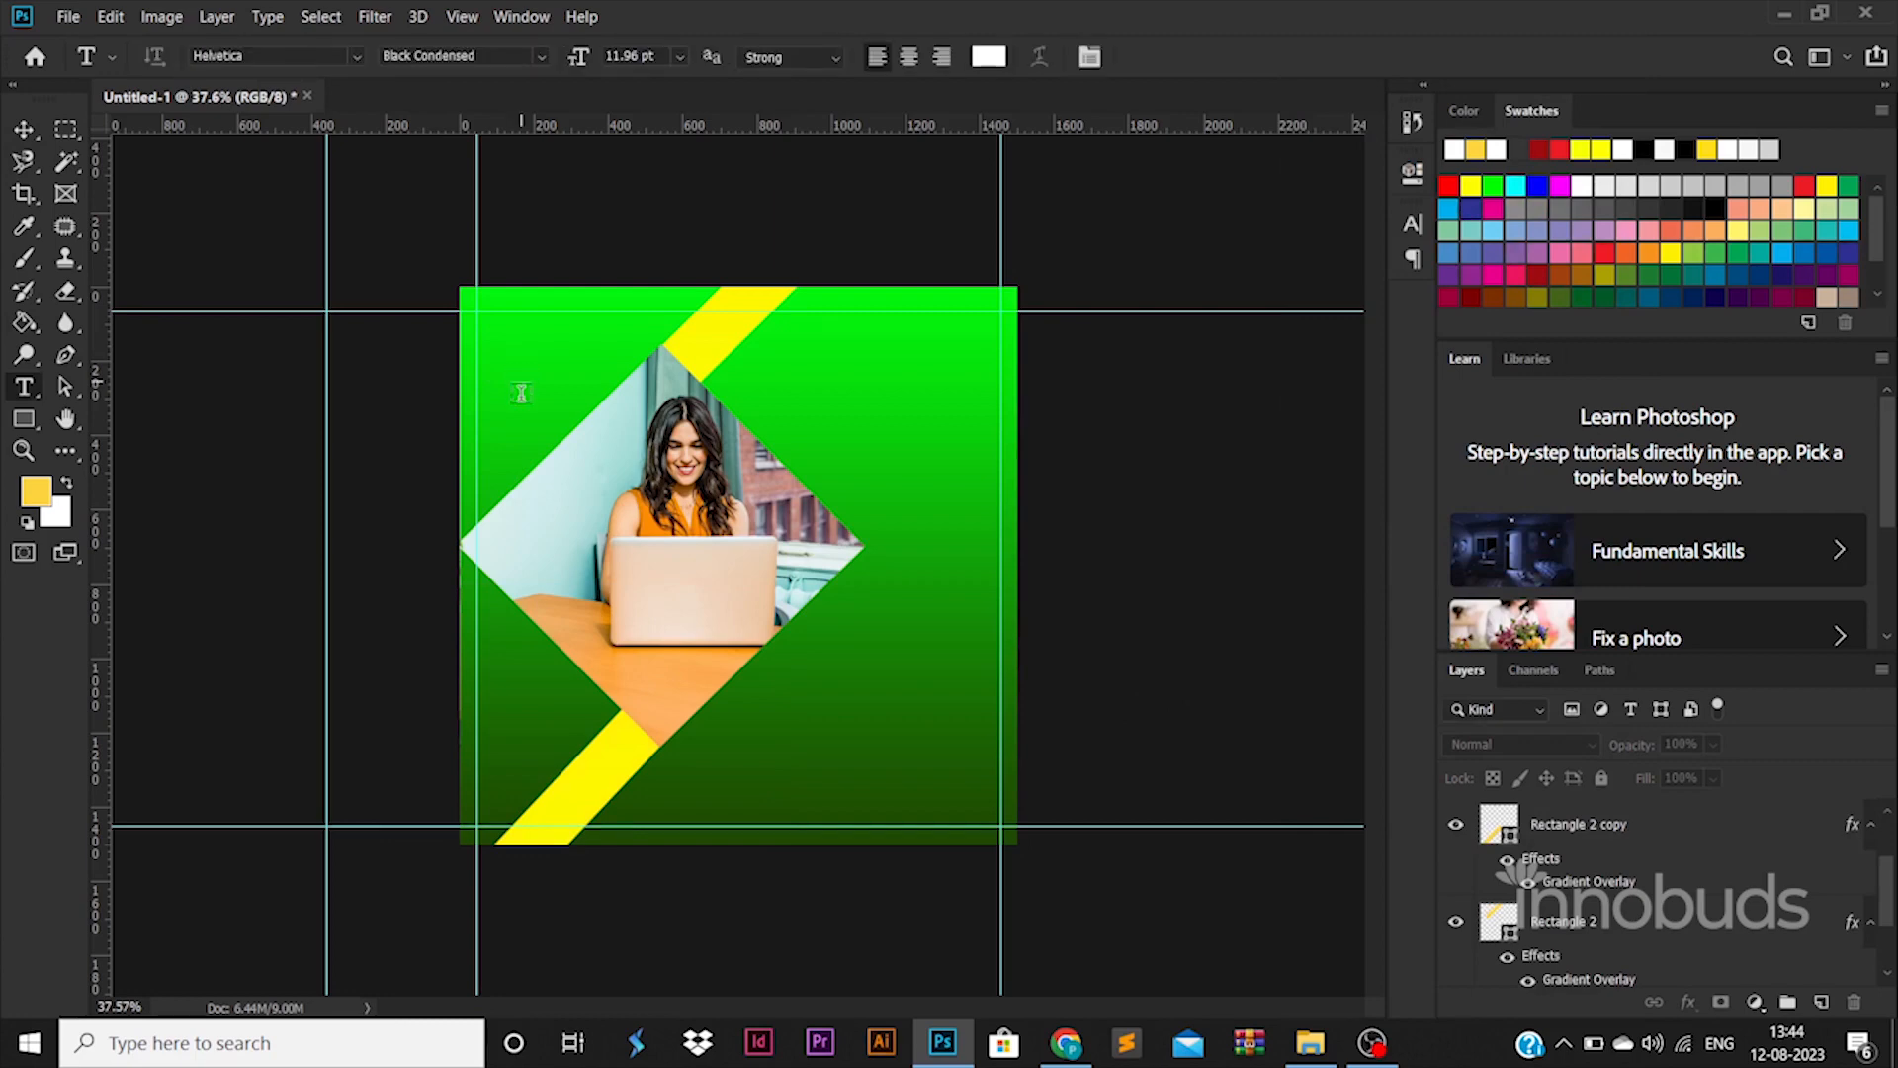
click(521, 392)
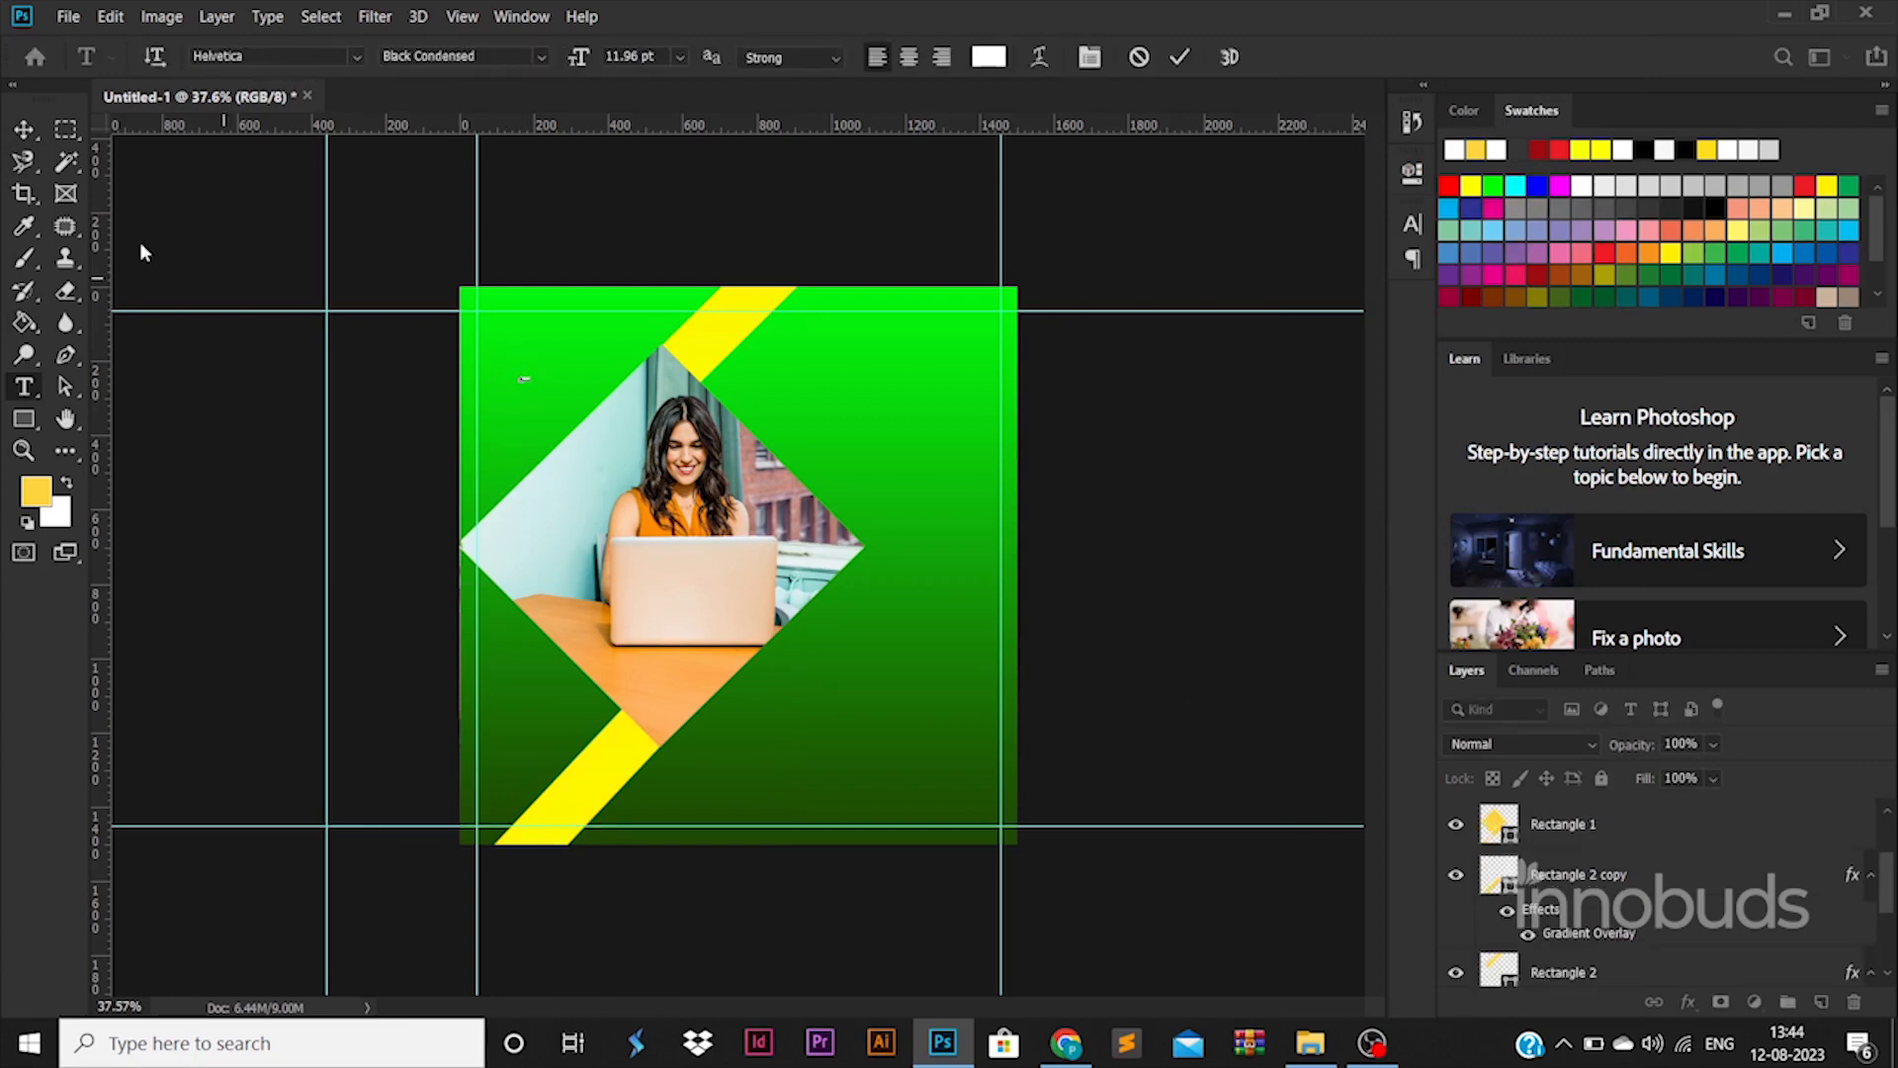
click(30, 122)
drag(650, 344, 741, 314)
key(Return)
key(Return)
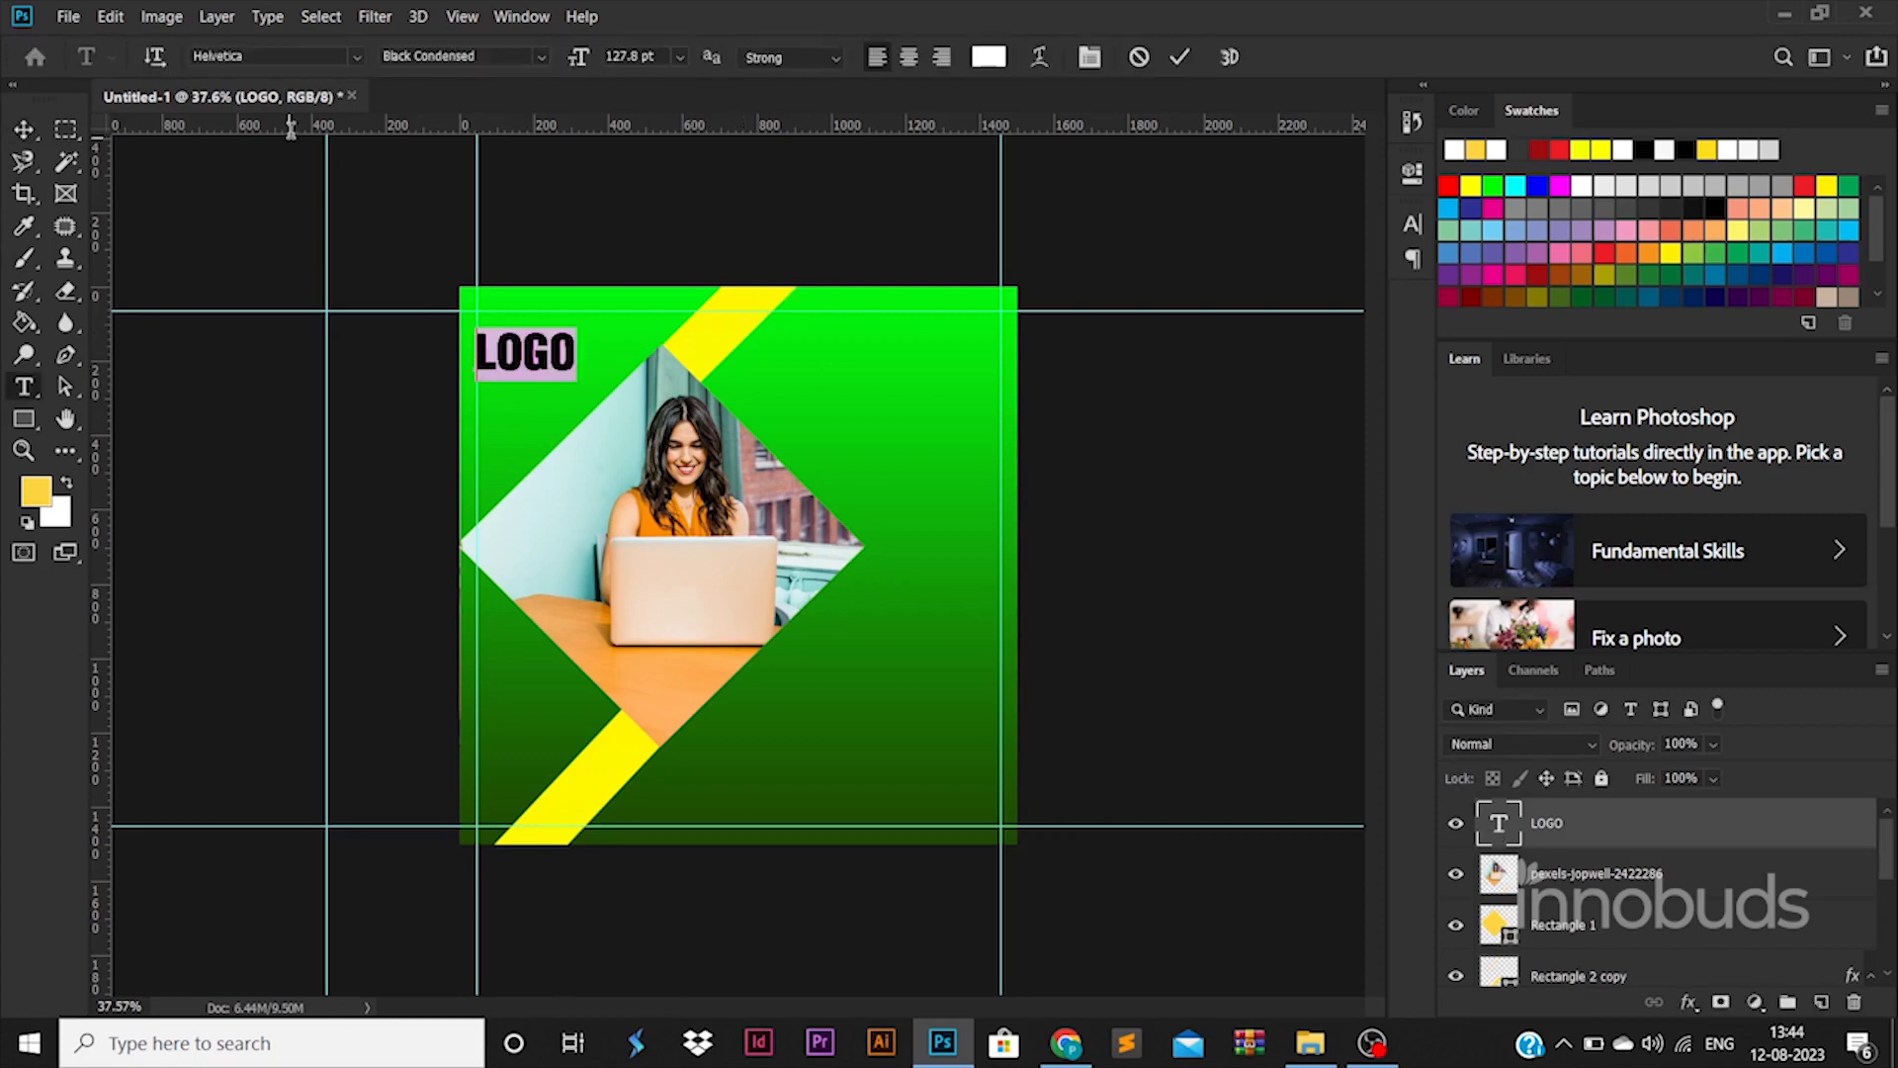
click(357, 57)
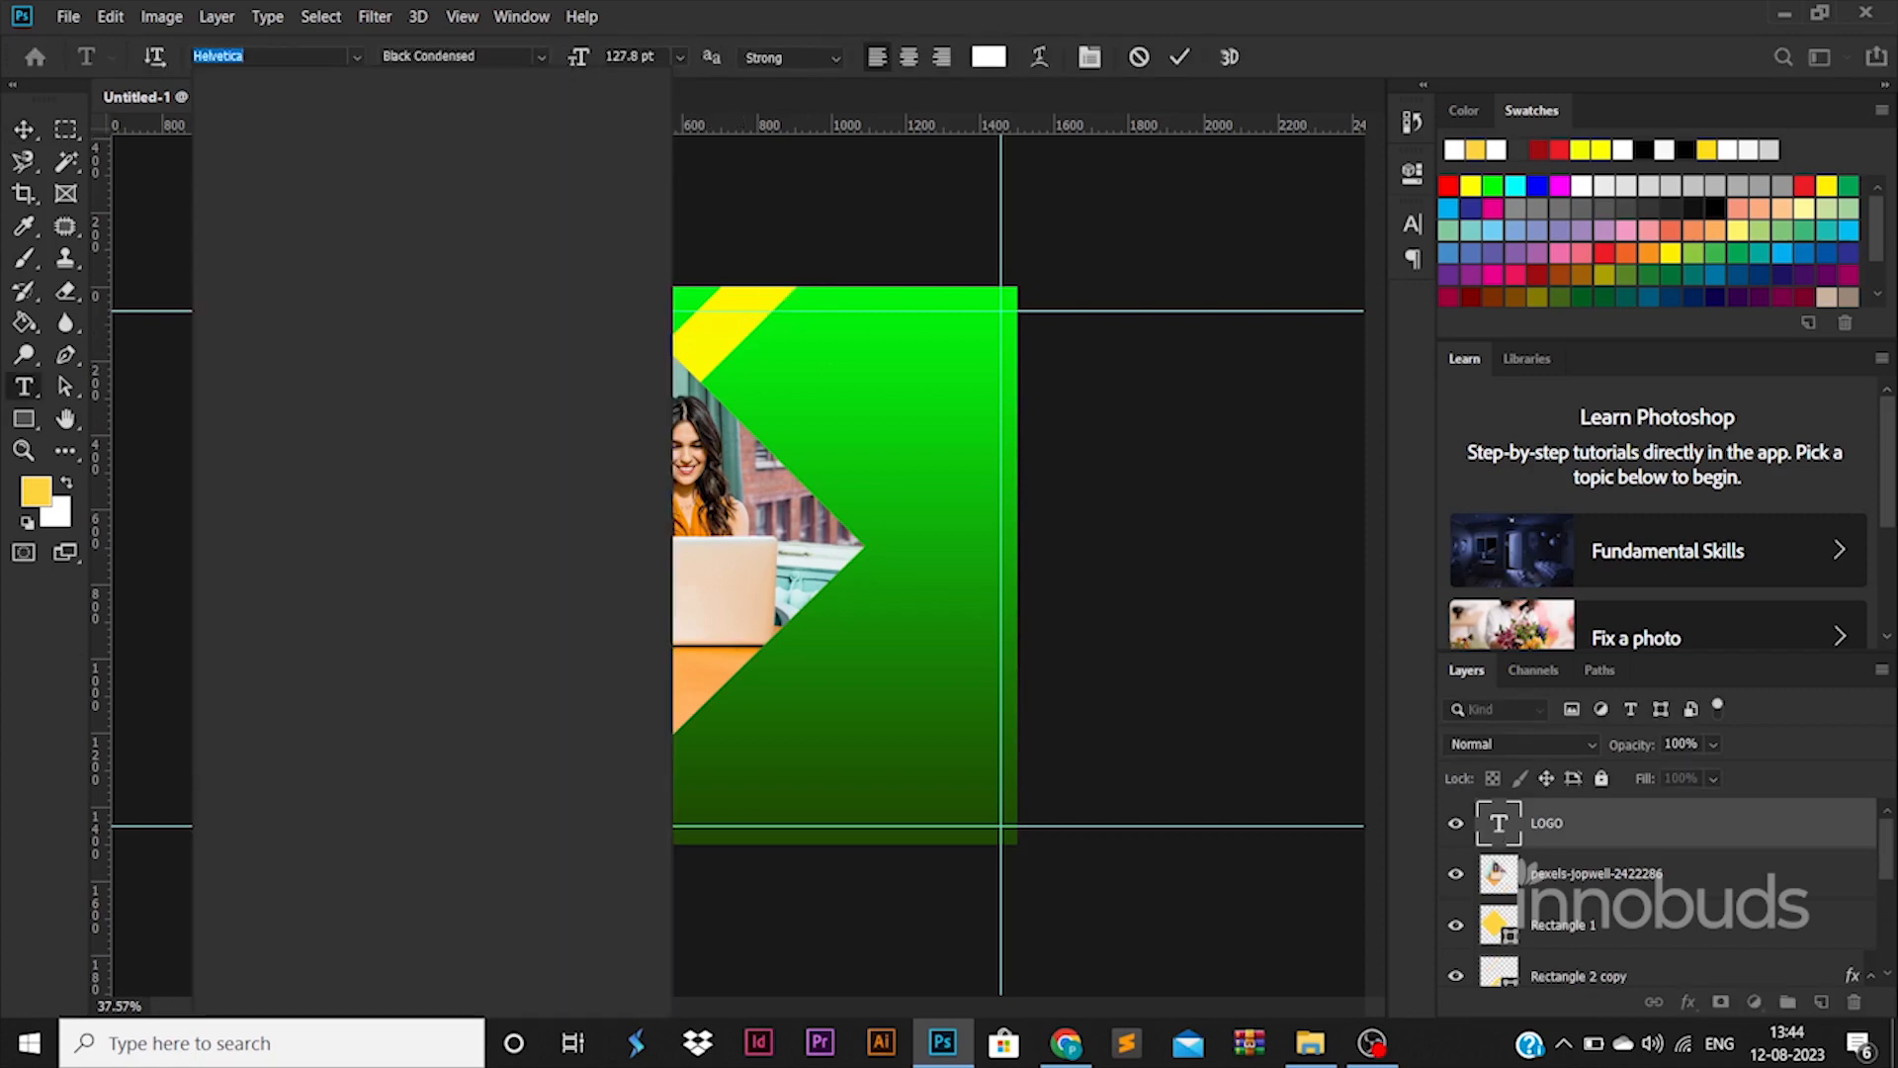
text(MONT)
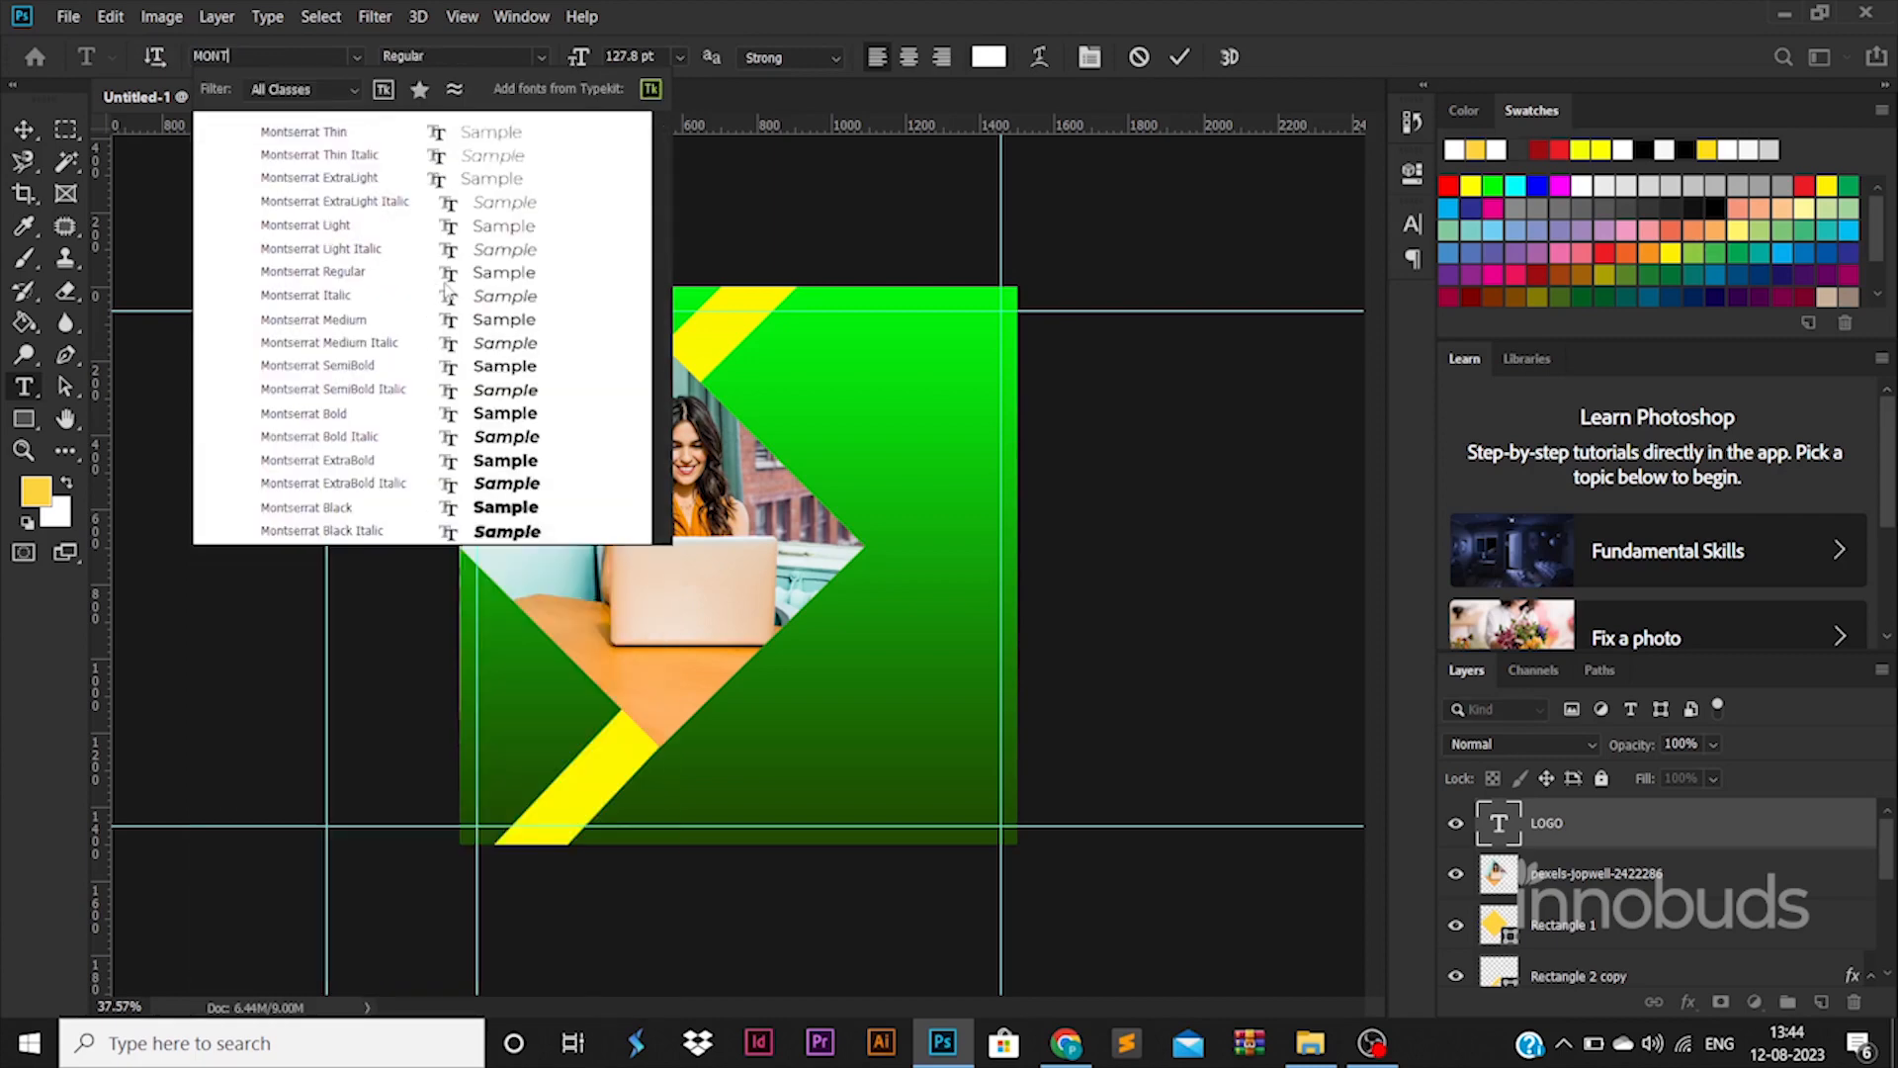
click(29, 140)
mouse_move(621, 356)
mouse_down()
mouse_move(571, 334)
mouse_move(615, 359)
mouse_up()
key(Return)
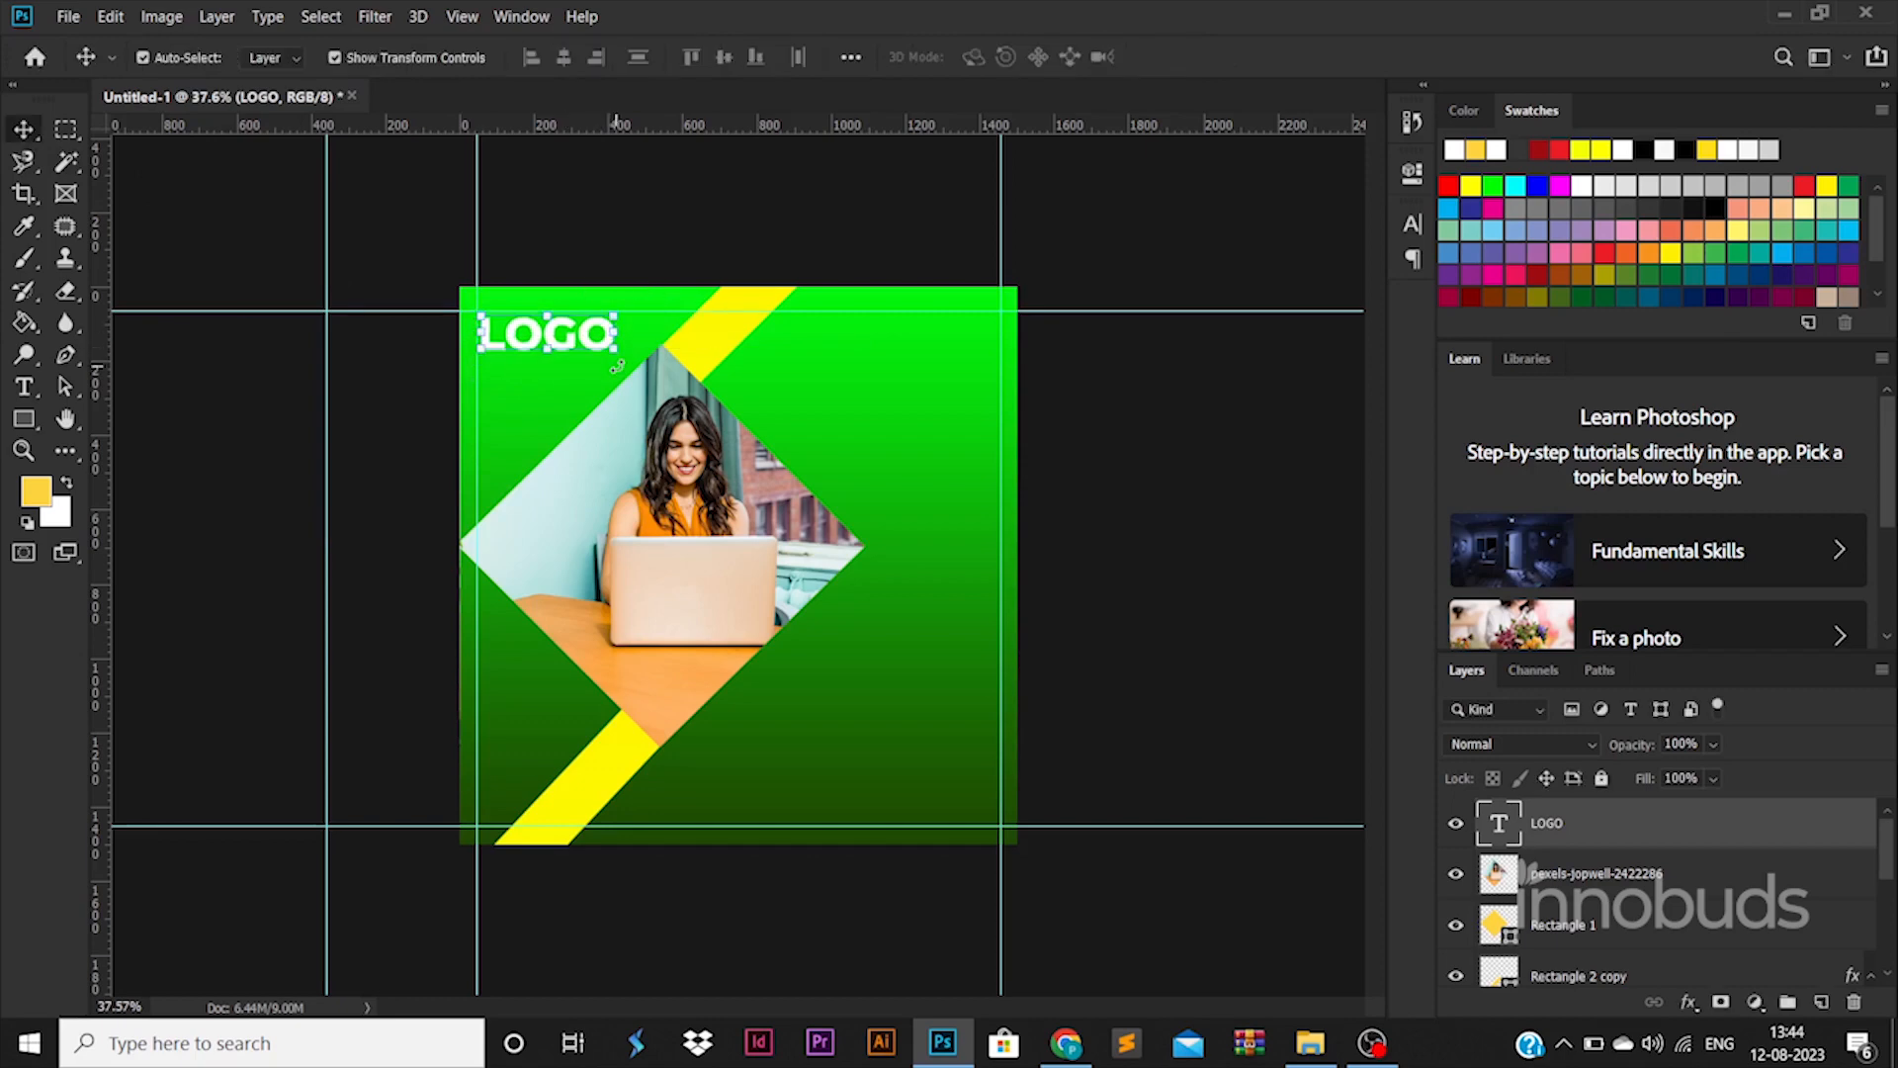
Add 'Tagline goes here' beneath LOGO and give it a lighter font weight
key(t)
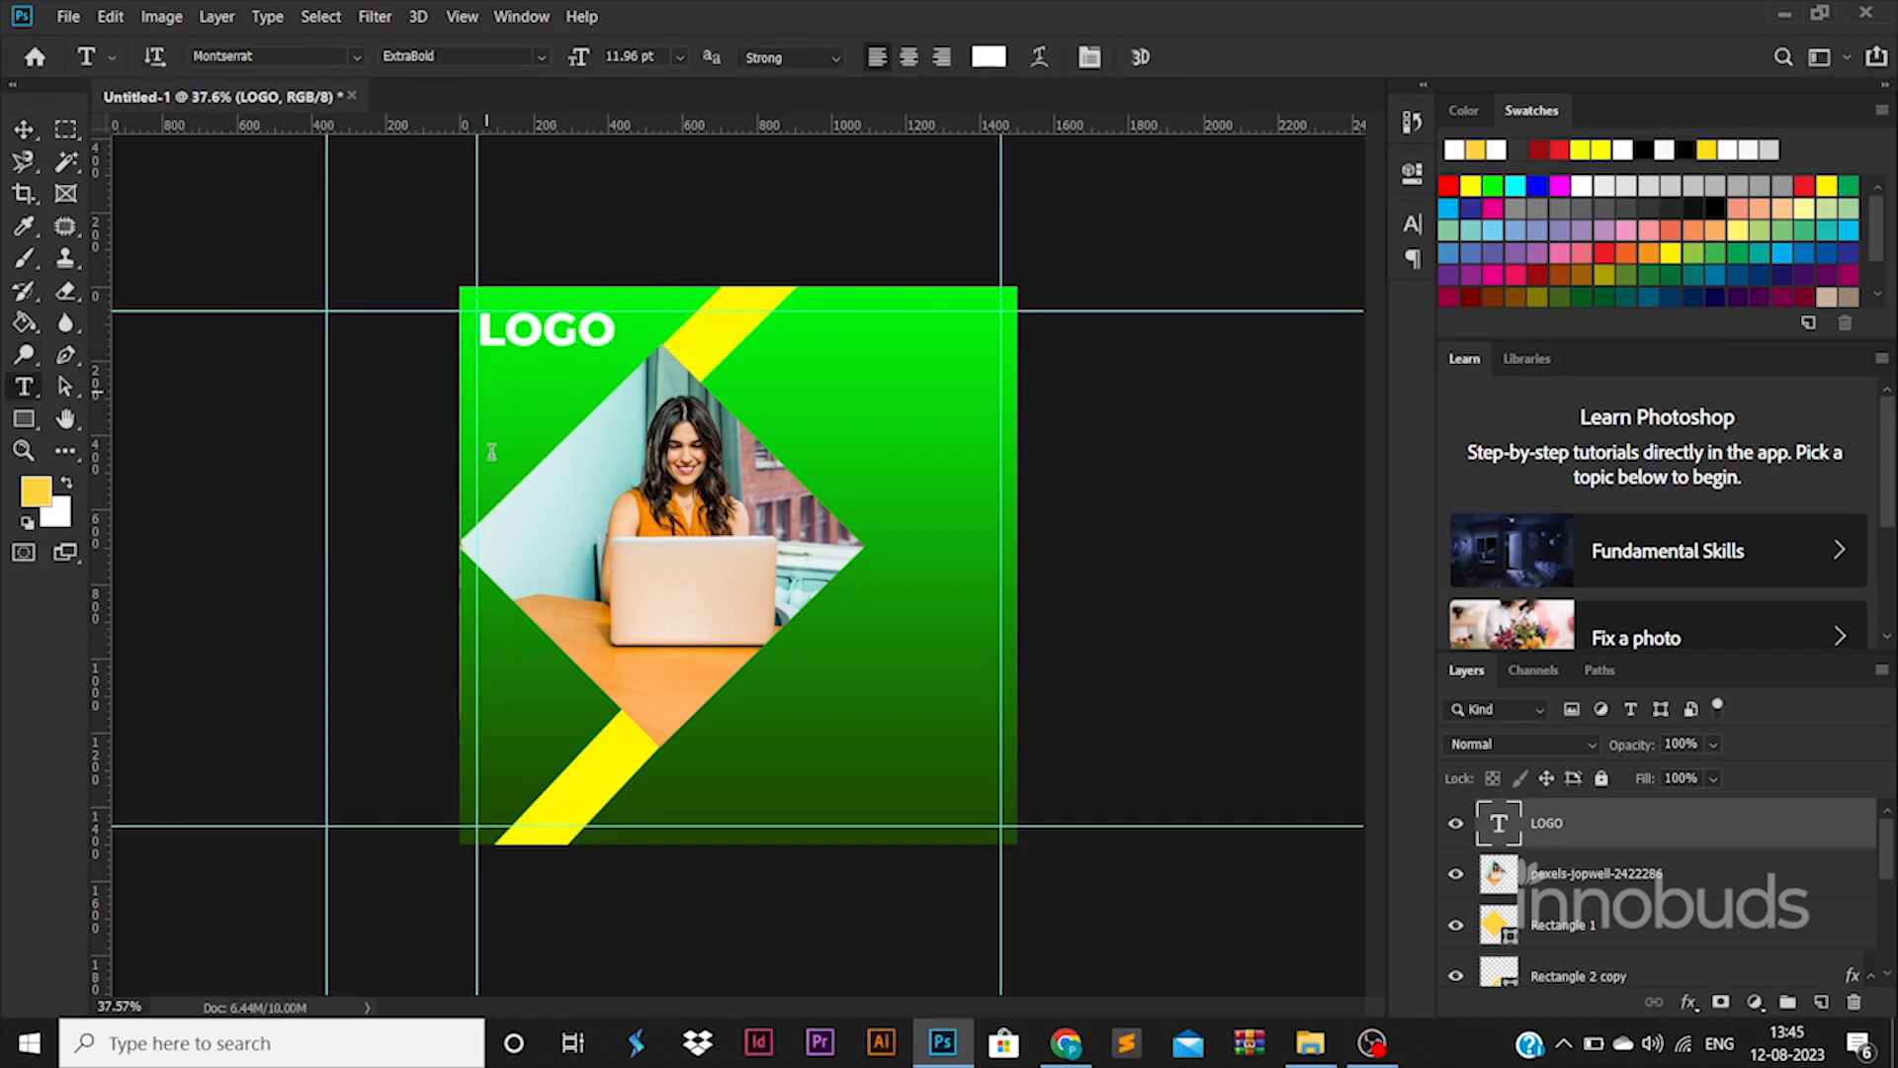
click(492, 389)
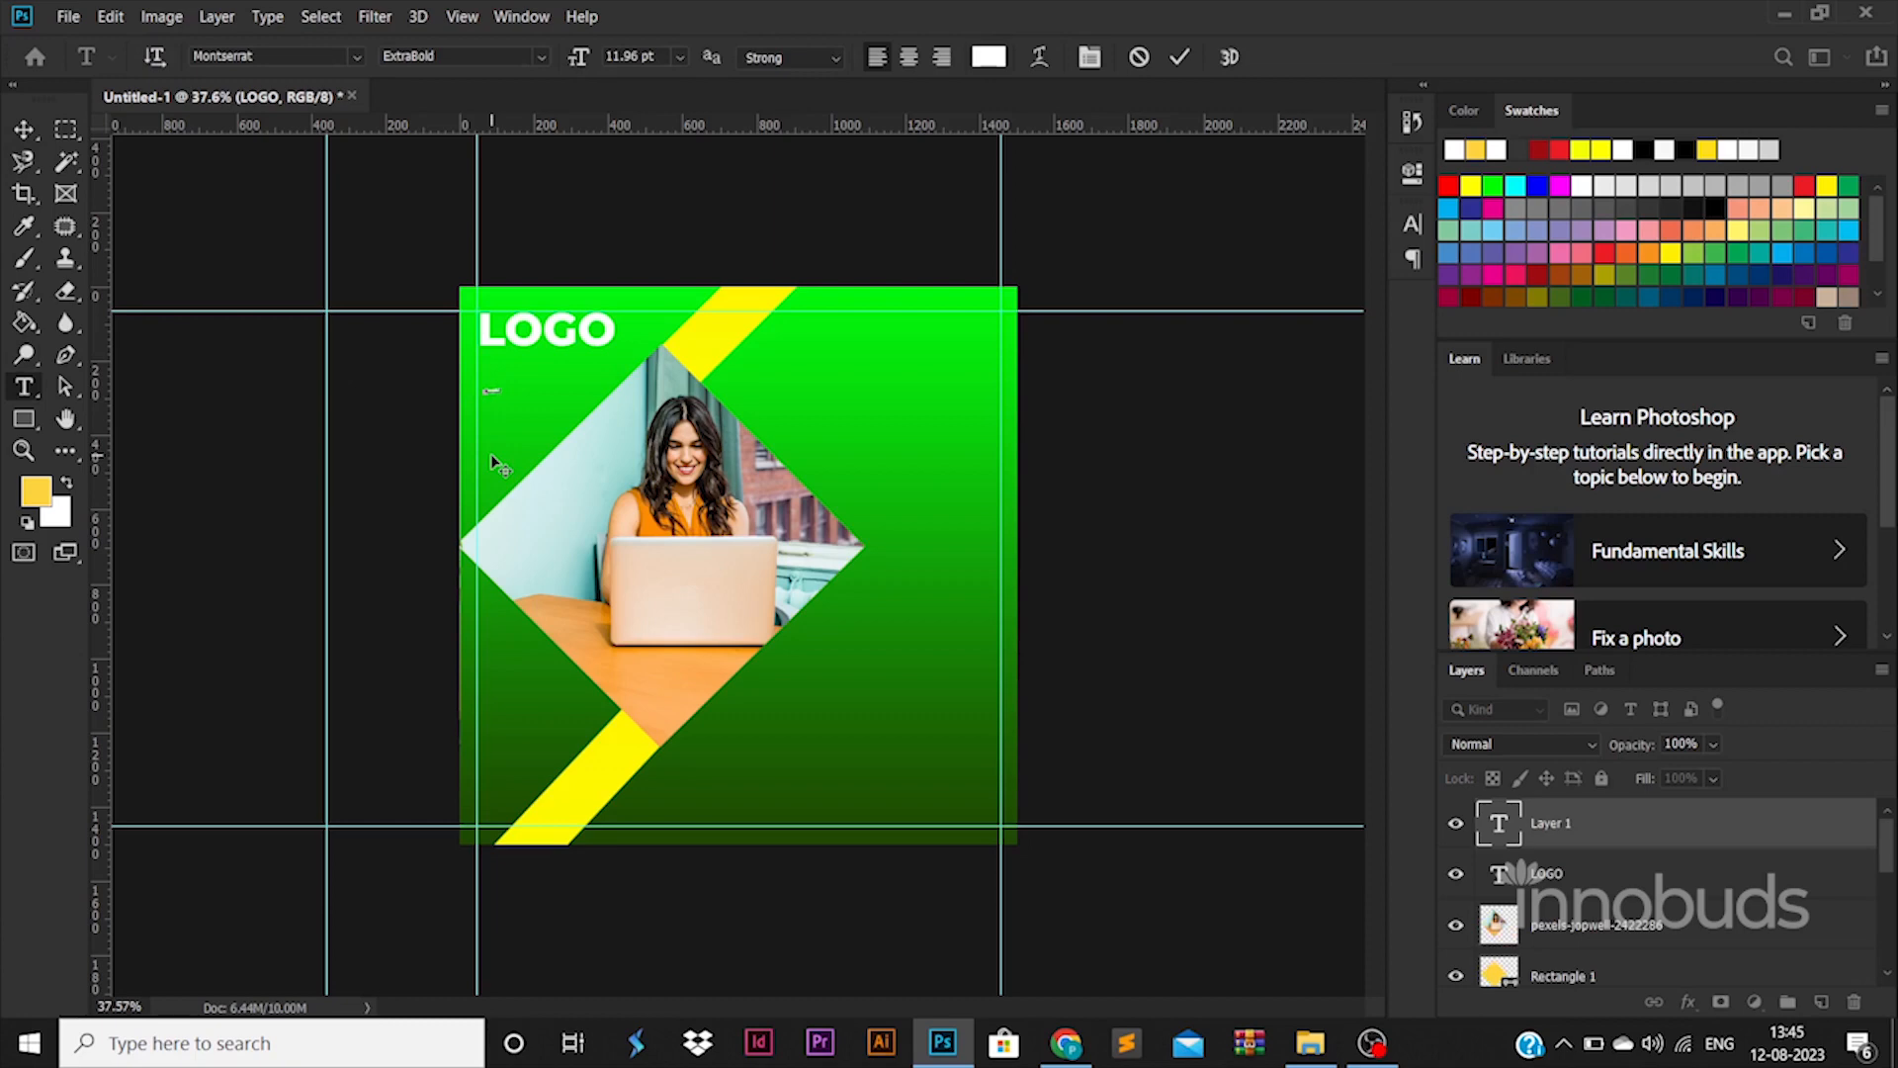
click(24, 130)
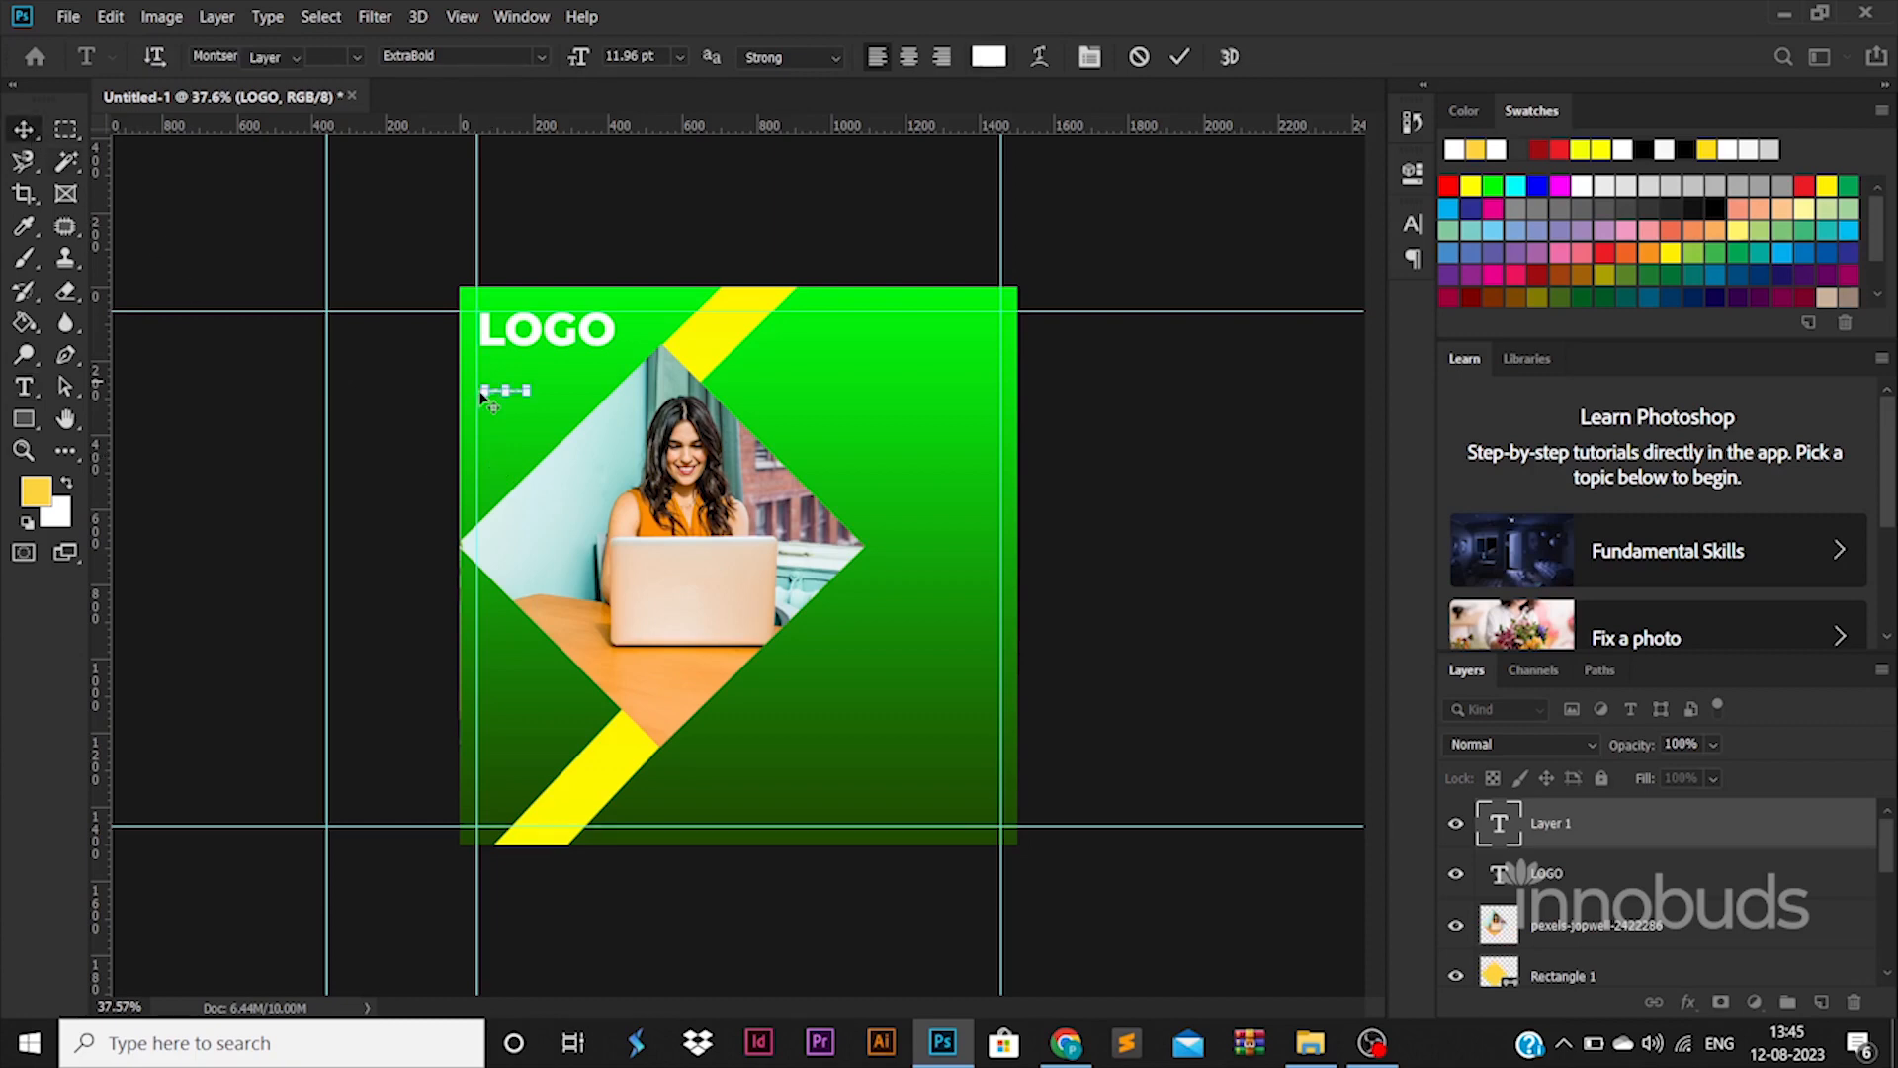
drag(527, 388, 577, 364)
key(Return)
double_click(1500, 826)
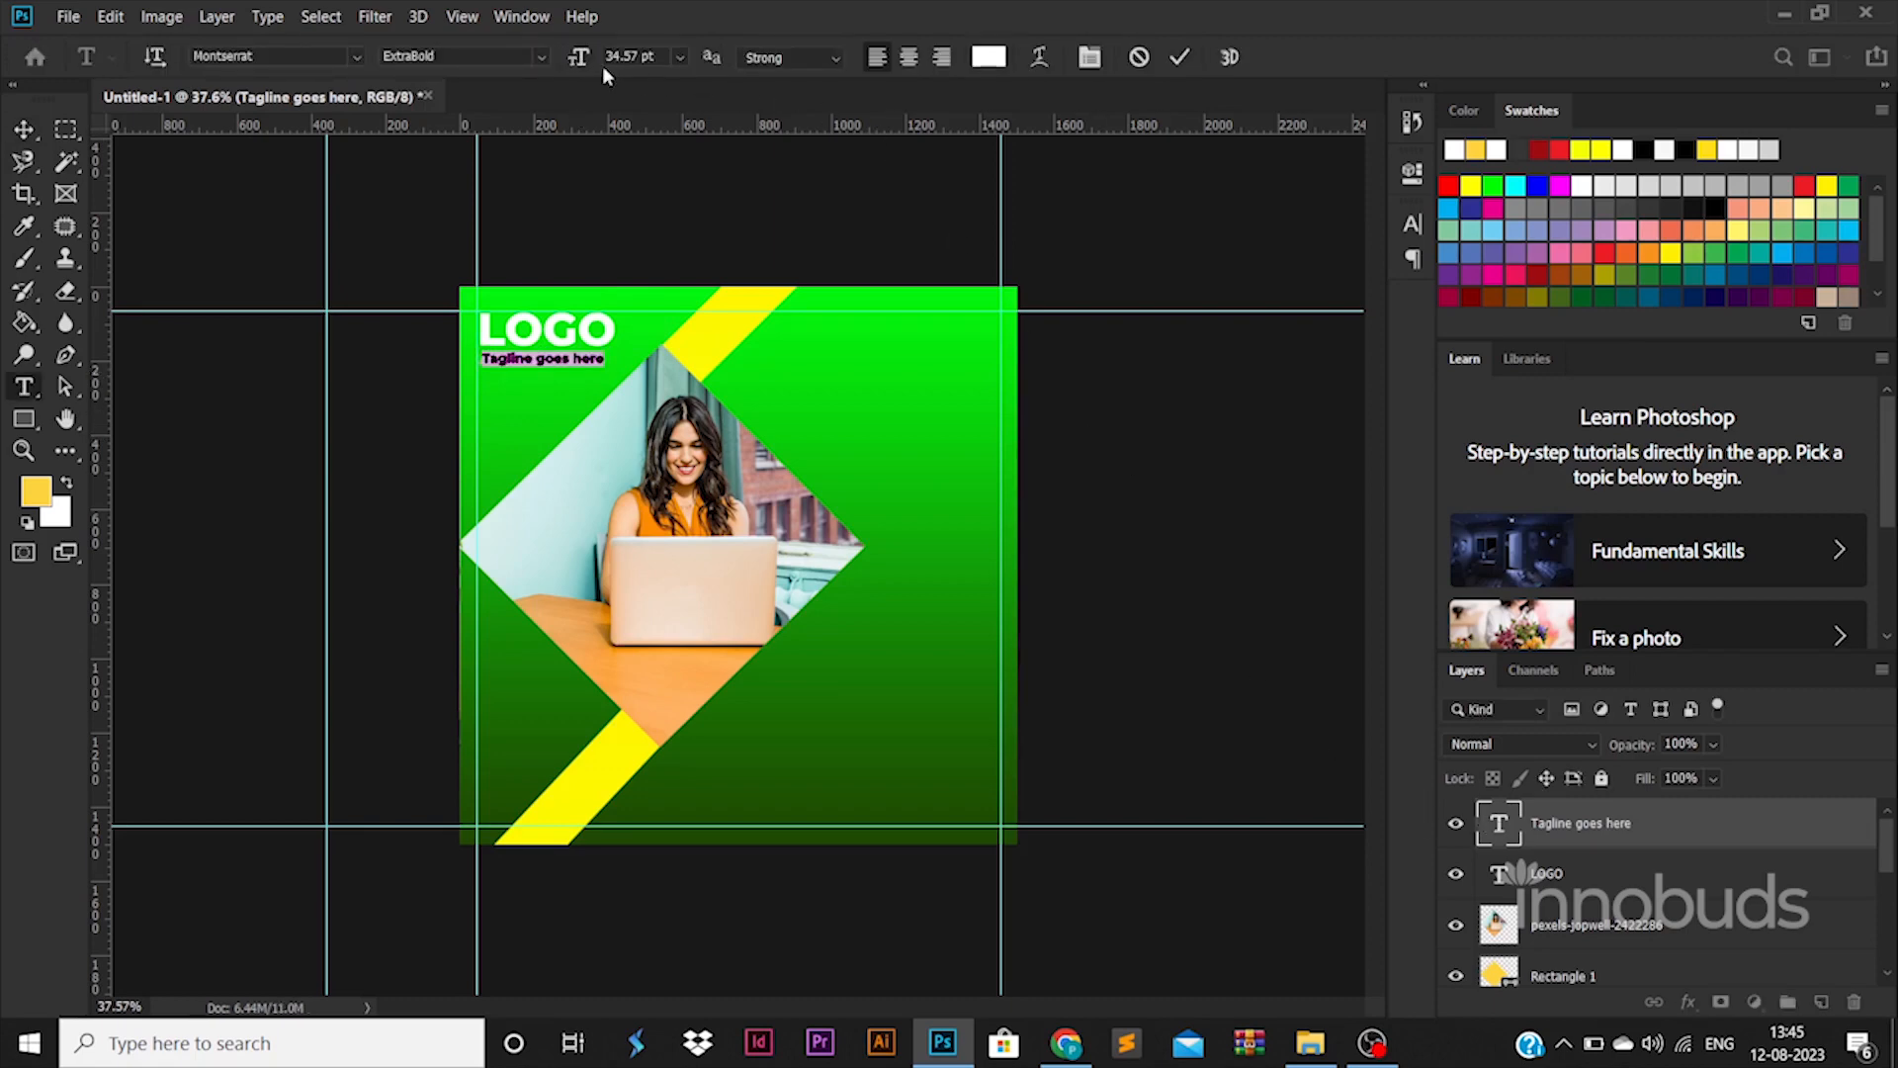
click(541, 56)
click(445, 194)
click(23, 129)
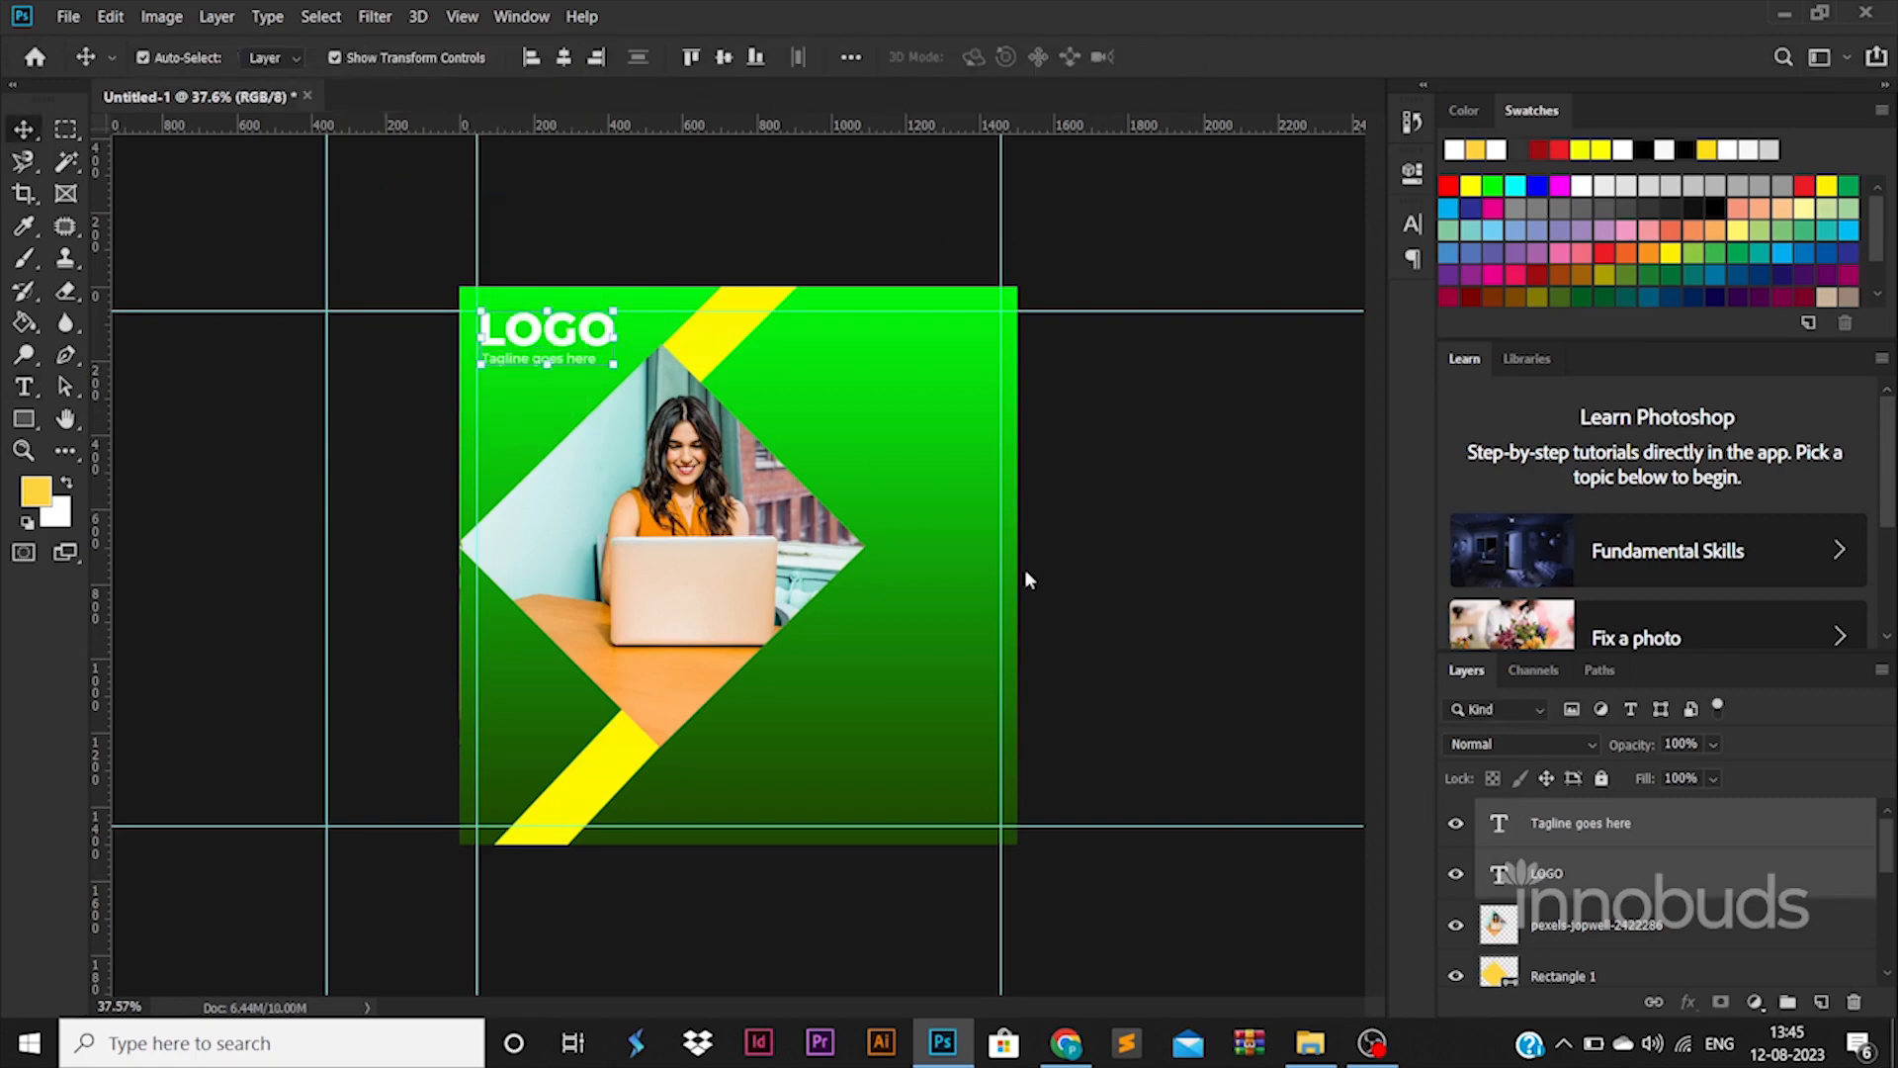
Align LOGO and tagline left edges, then enlarge the tagline slightly
click(532, 59)
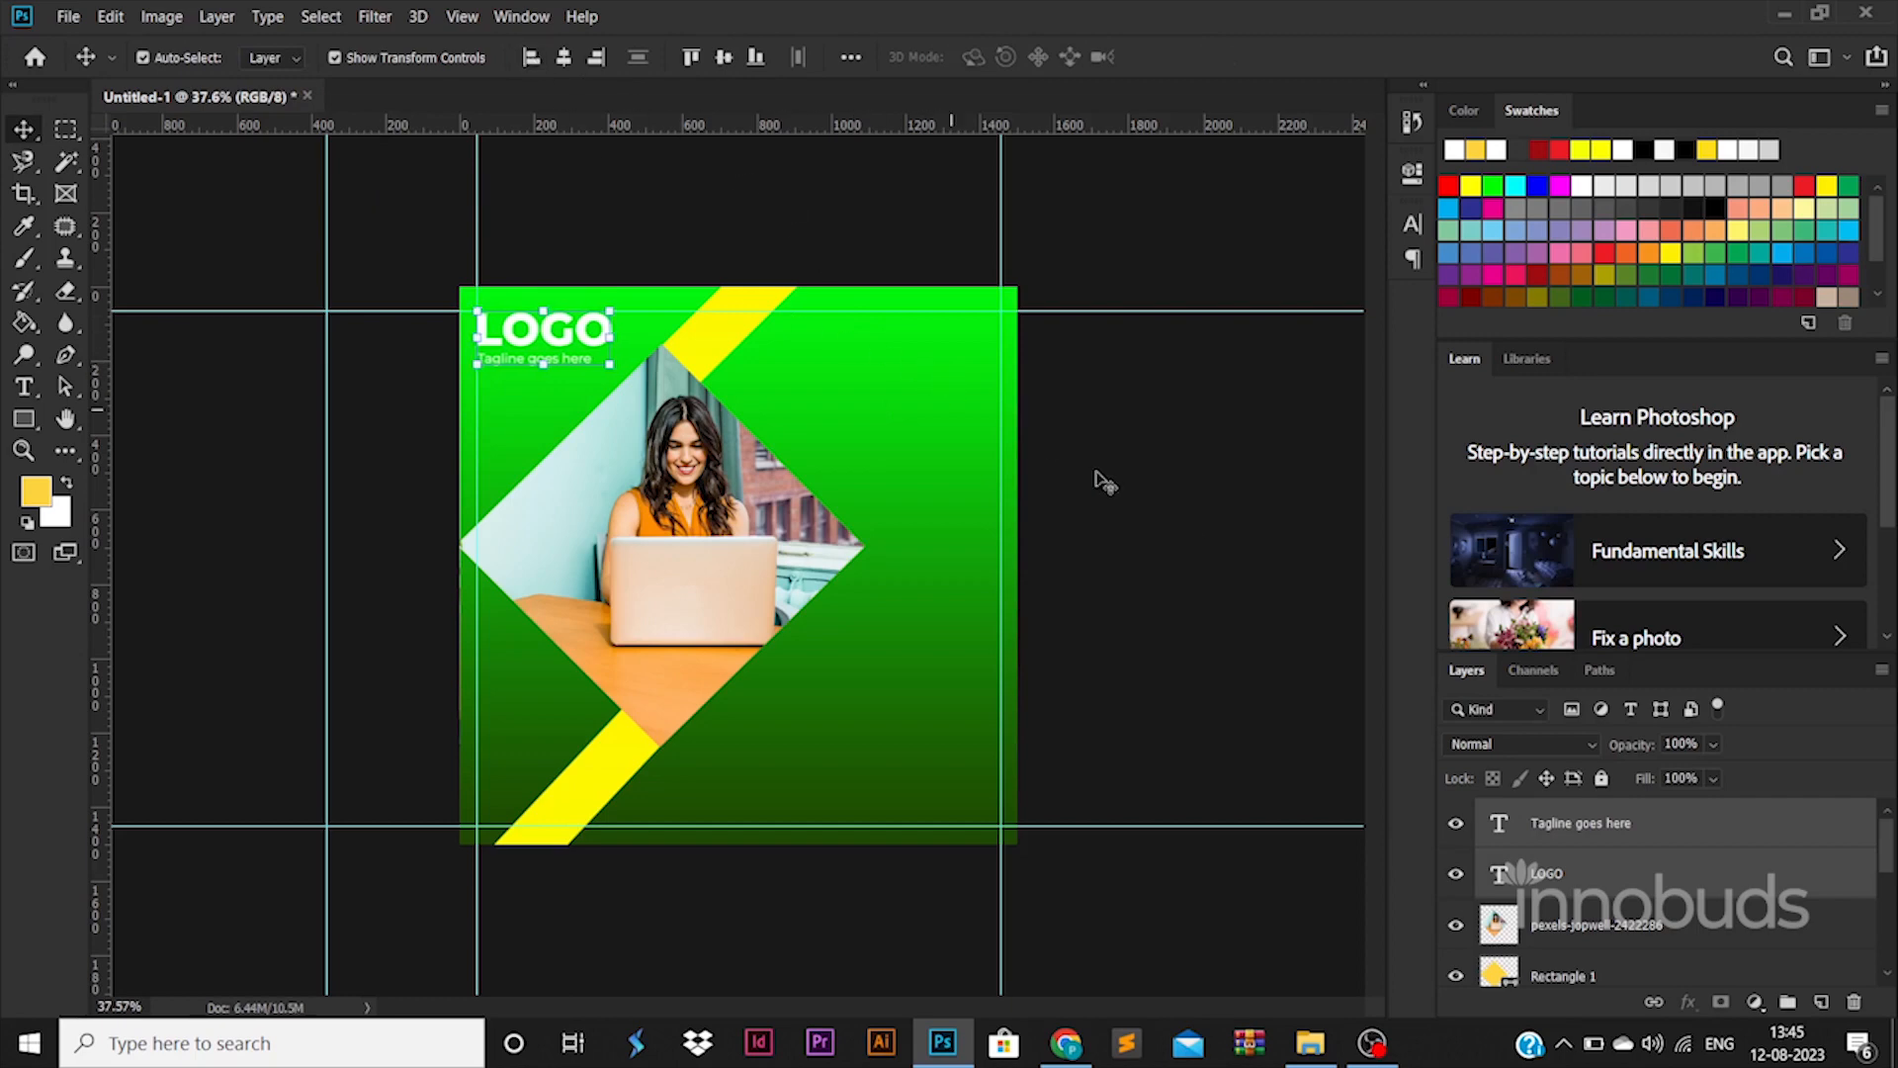
click(1612, 840)
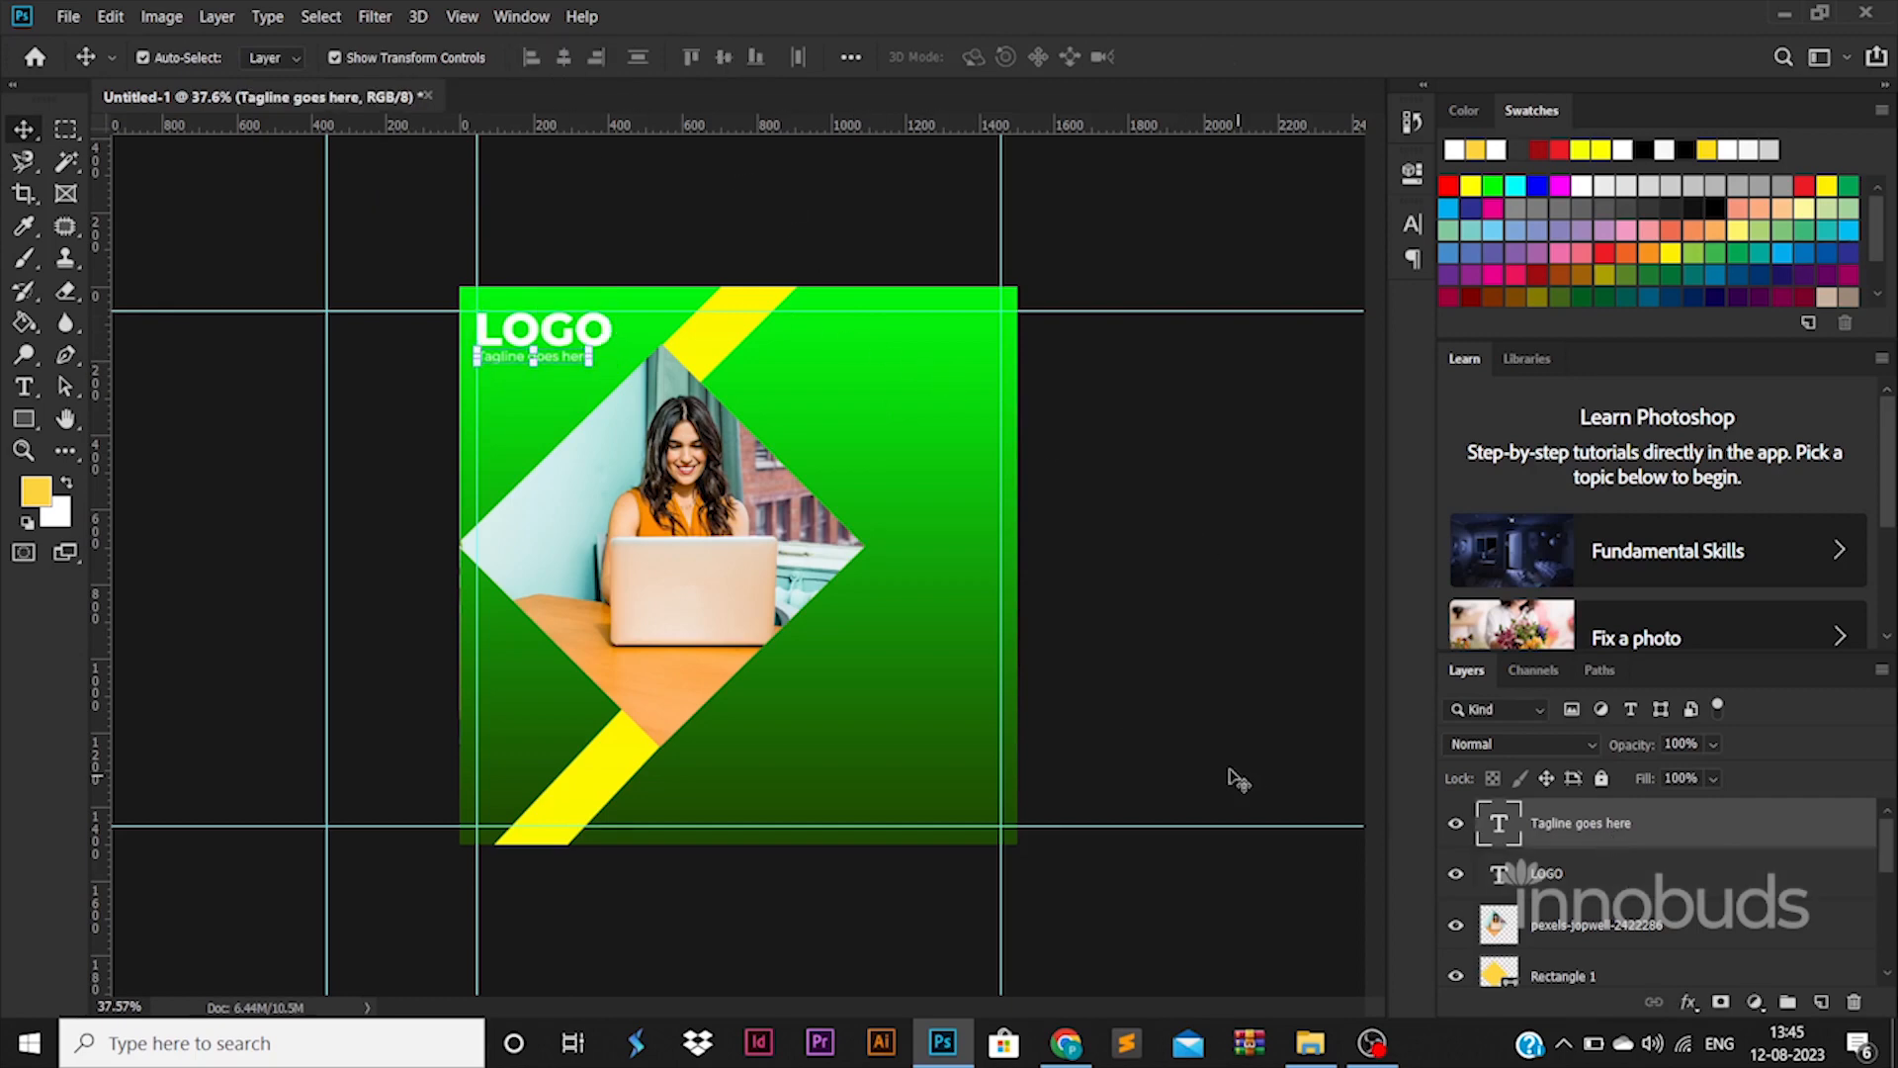
drag(591, 363, 612, 365)
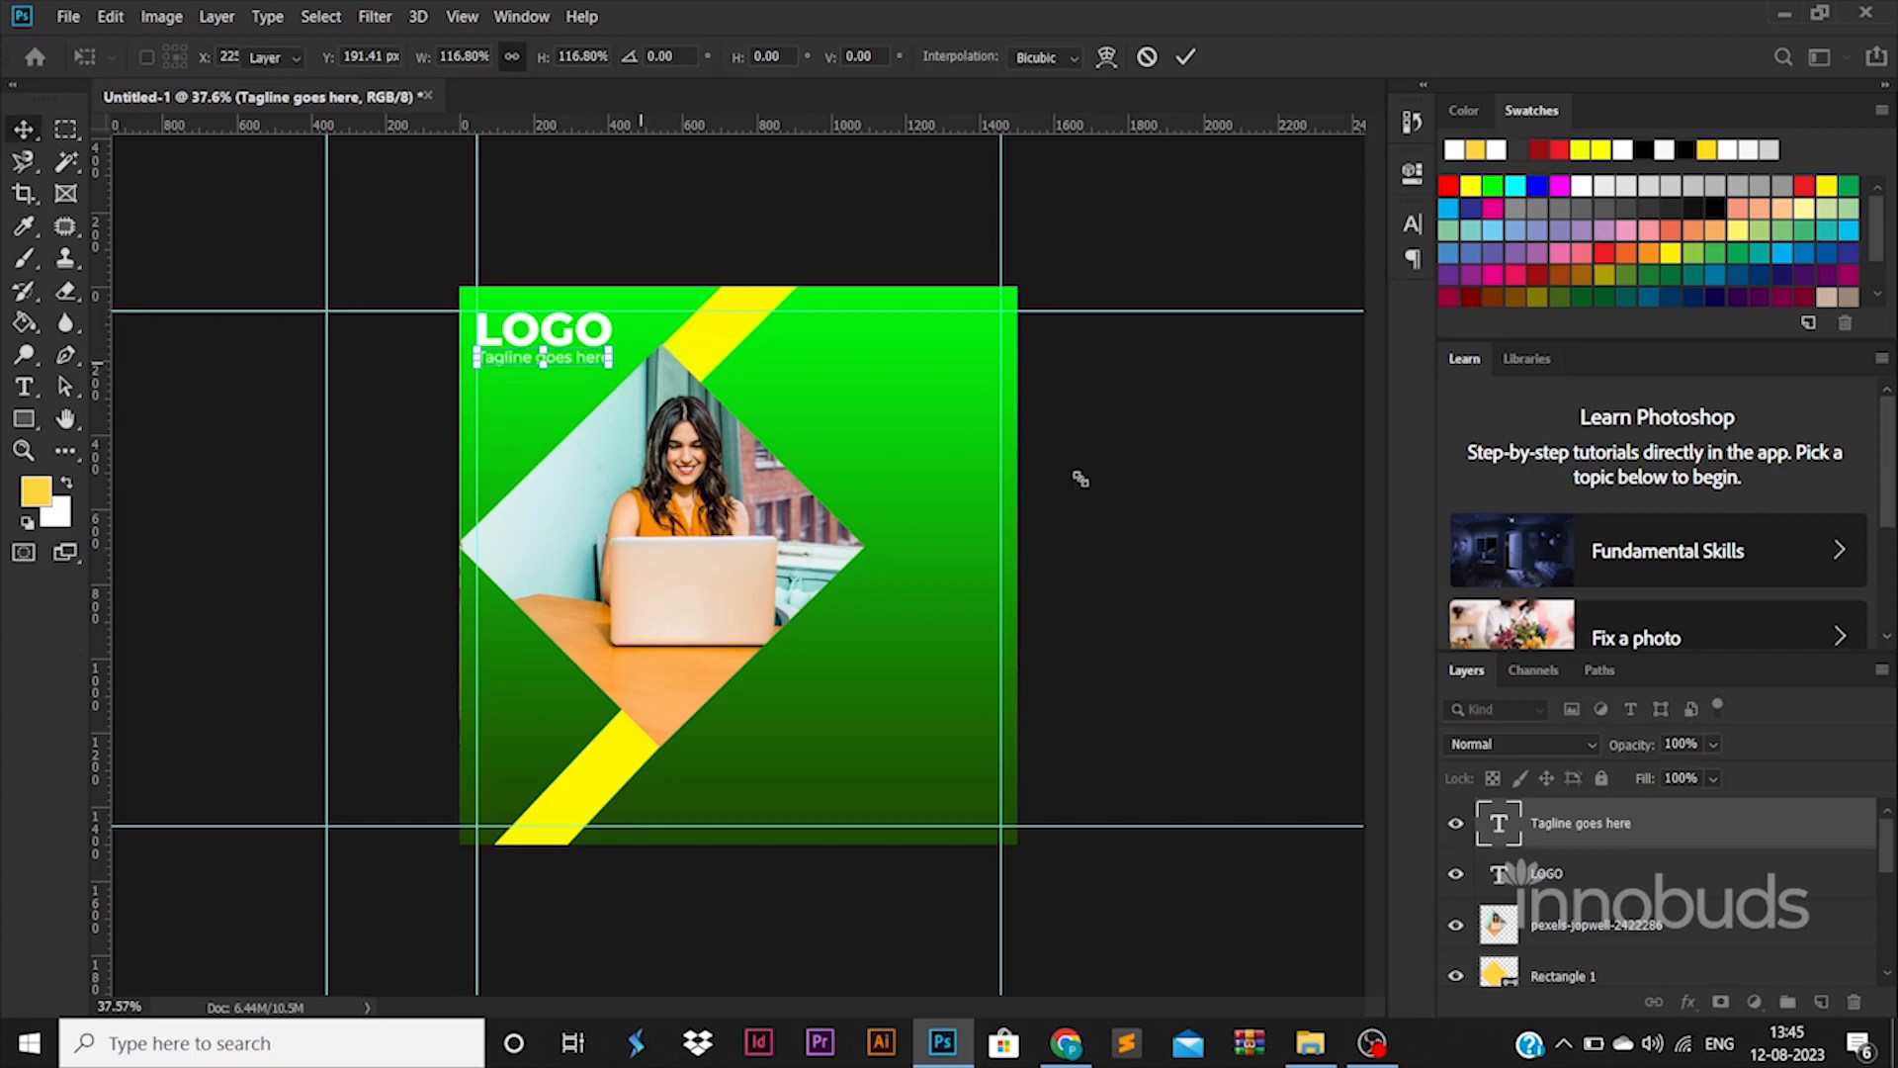
click(1121, 518)
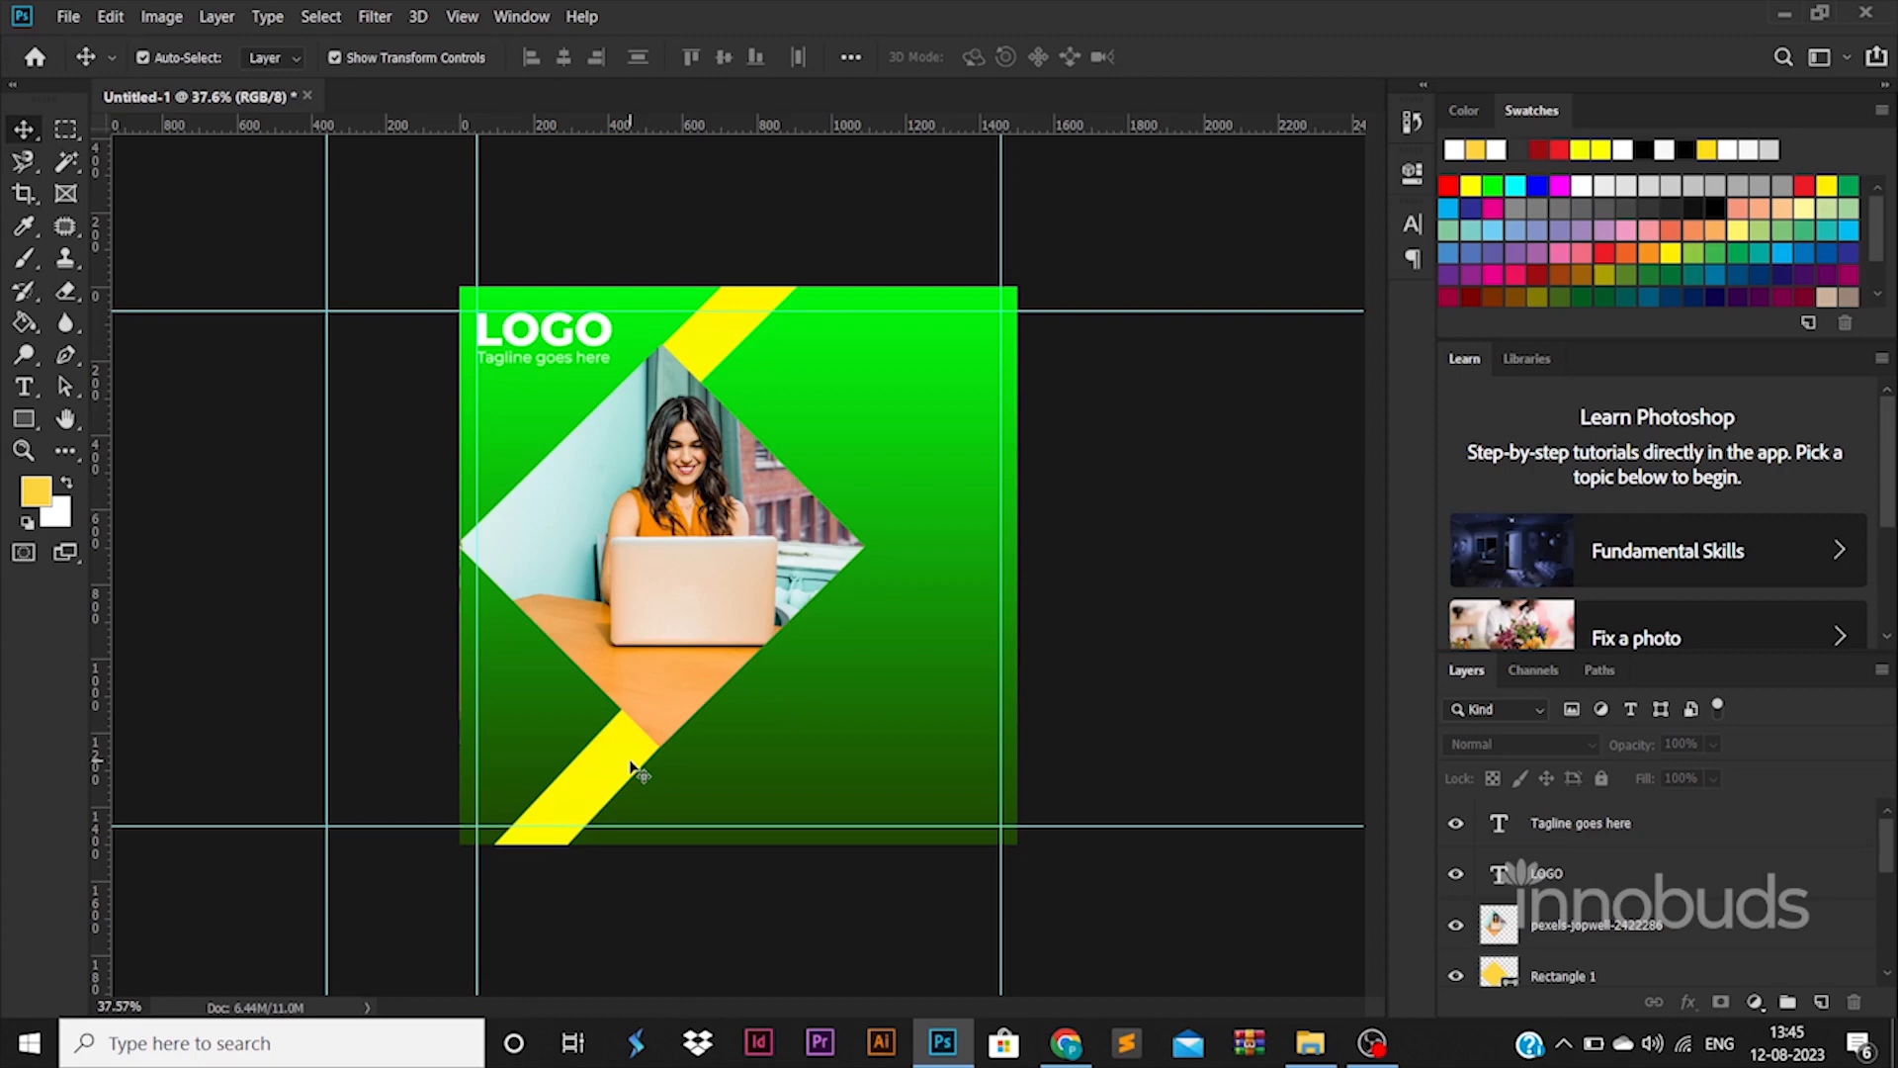
Duplicate the yellow stripe, shrink the copy, and position two short bars beside the stripes
drag(633, 767, 574, 707)
key(ctrl+t)
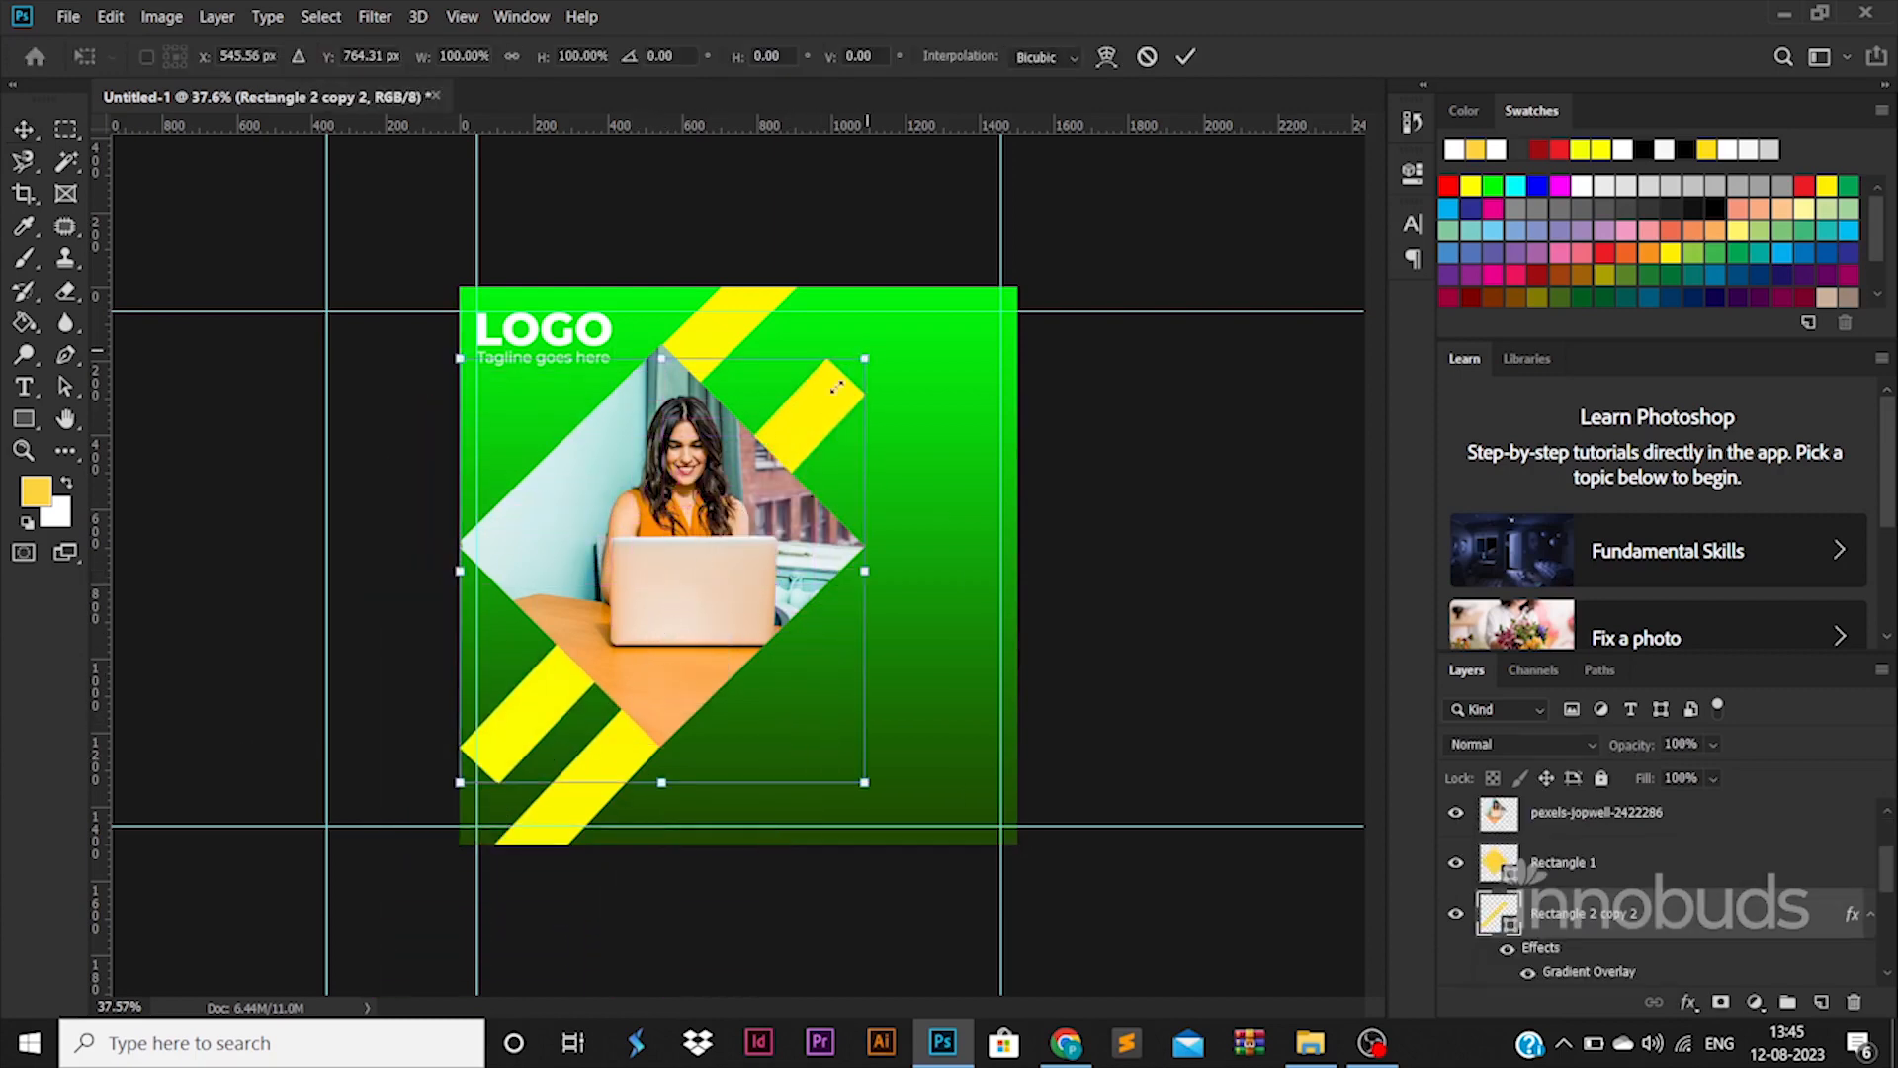
drag(836, 388, 744, 368)
key(Return)
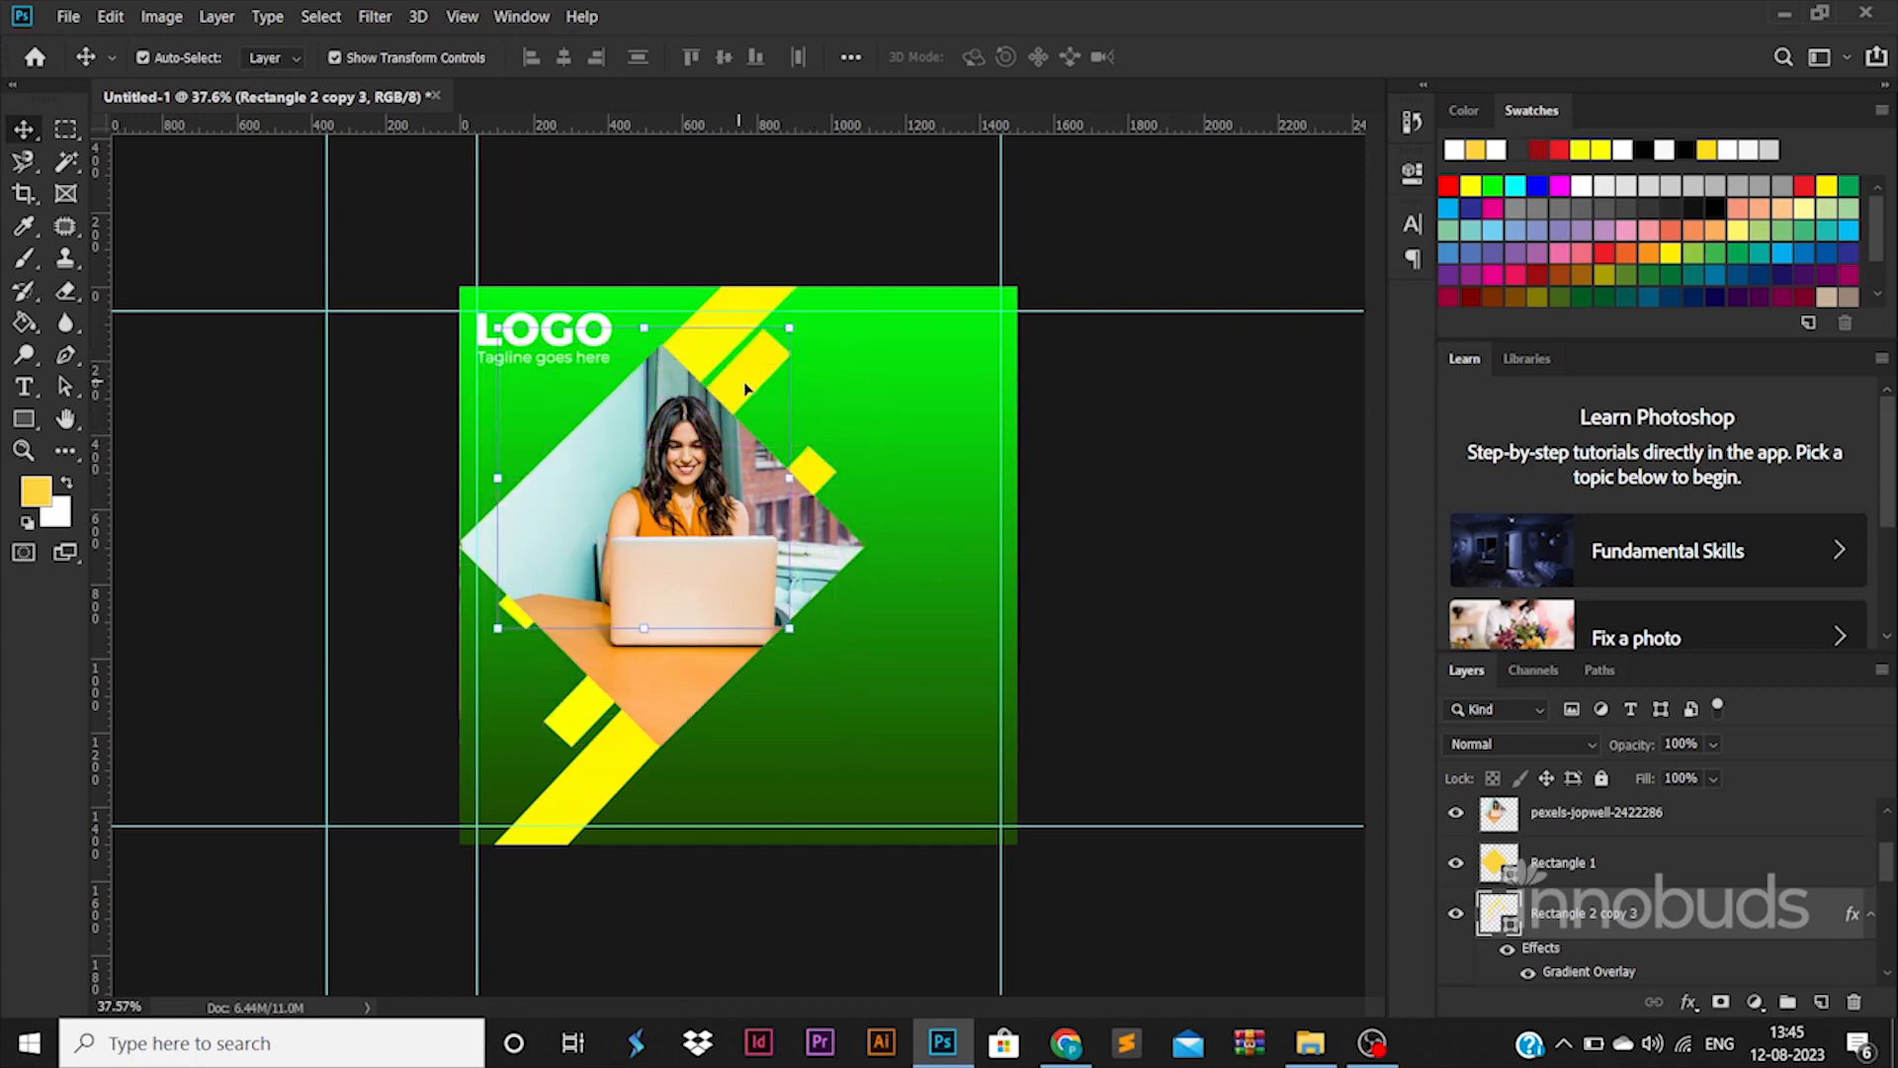
click(1141, 485)
drag(825, 470, 809, 486)
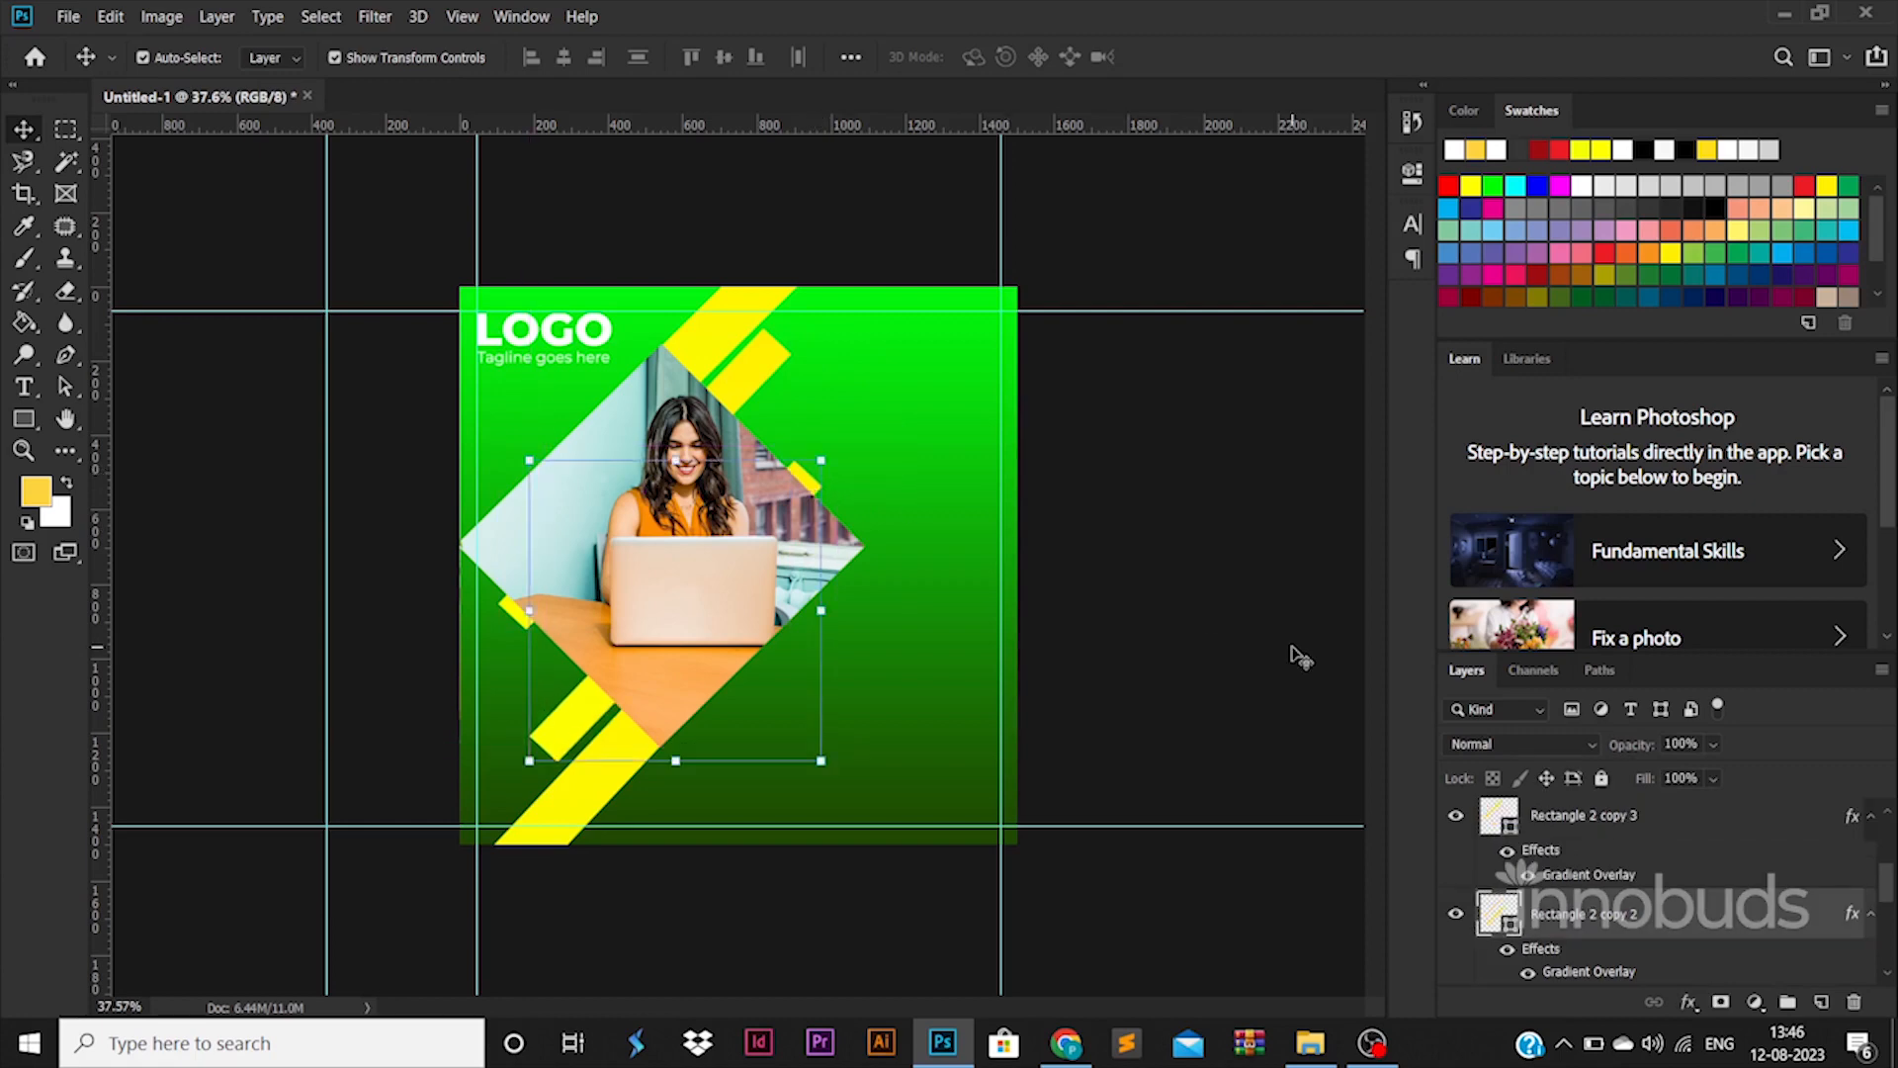
click(1293, 648)
click(569, 731)
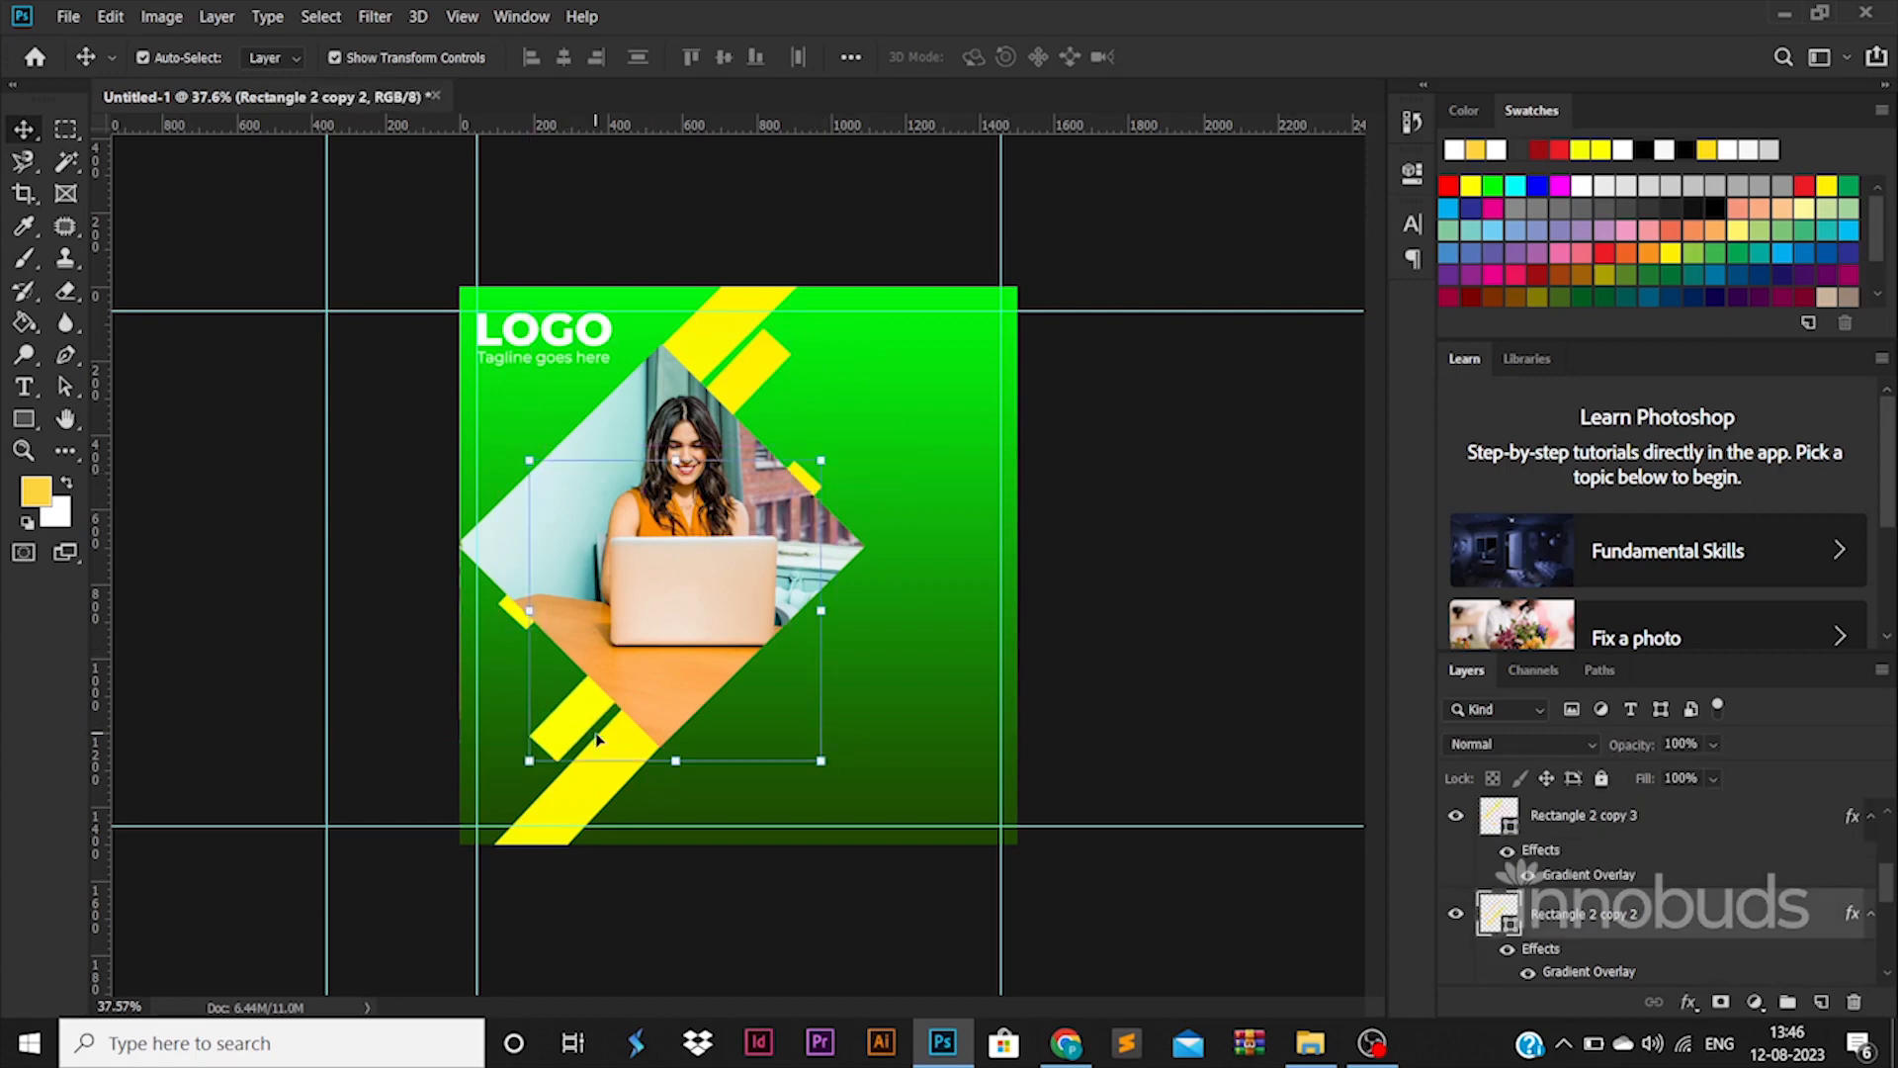
drag(600, 744, 604, 745)
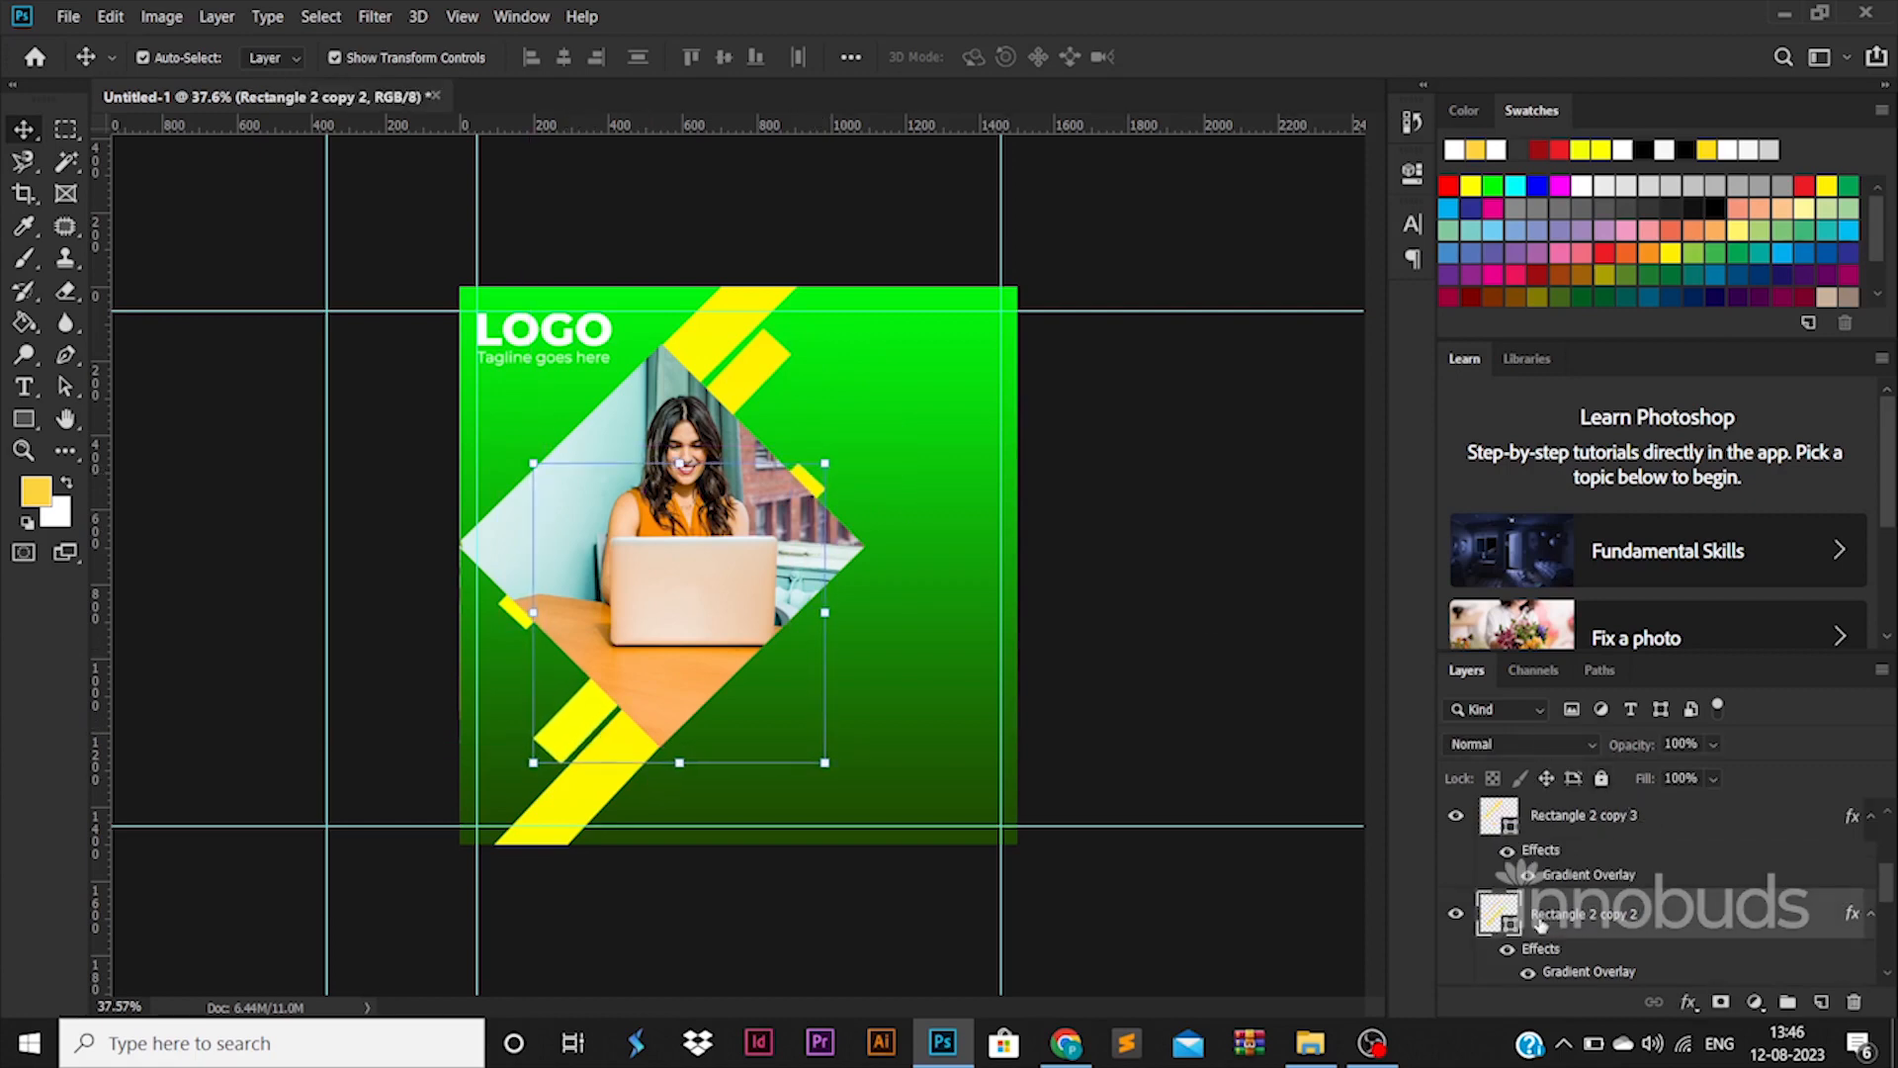
Fill both short bars with white (#ffffff)
double_click(1509, 926)
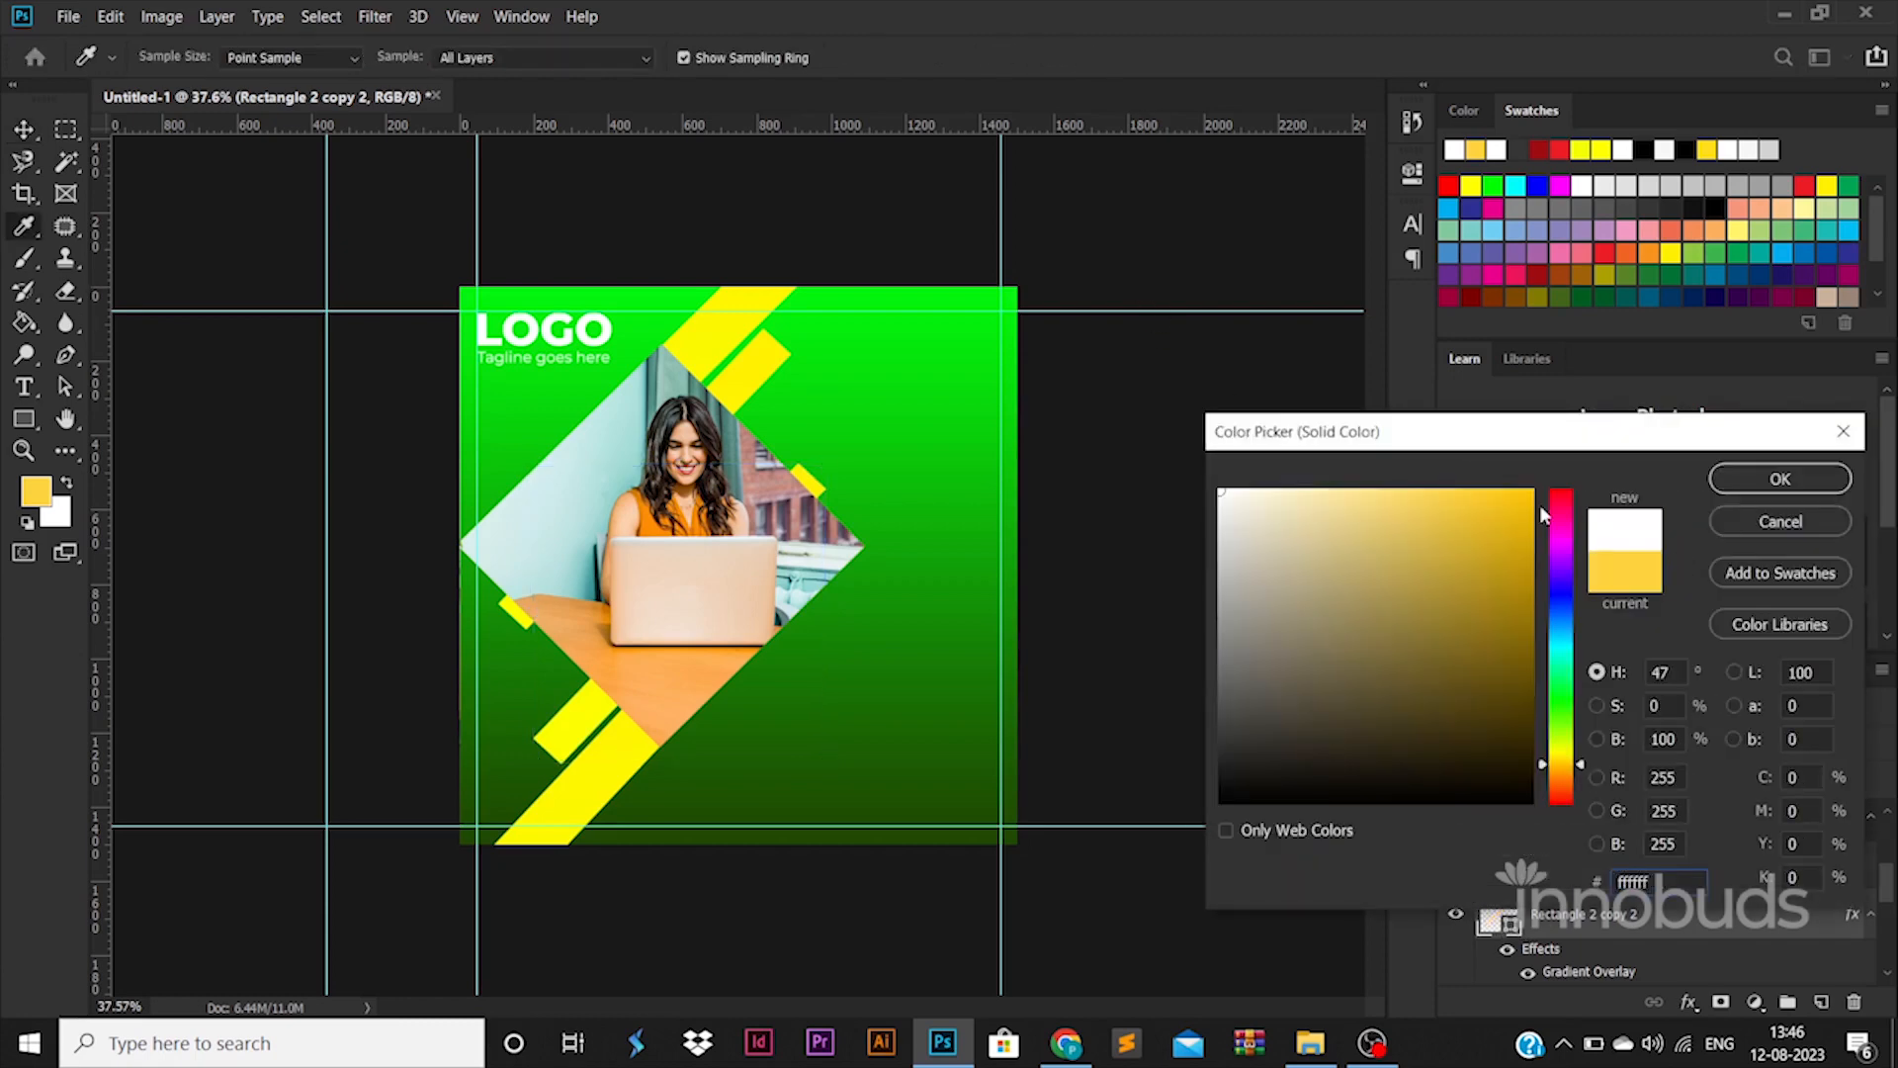
click(1780, 479)
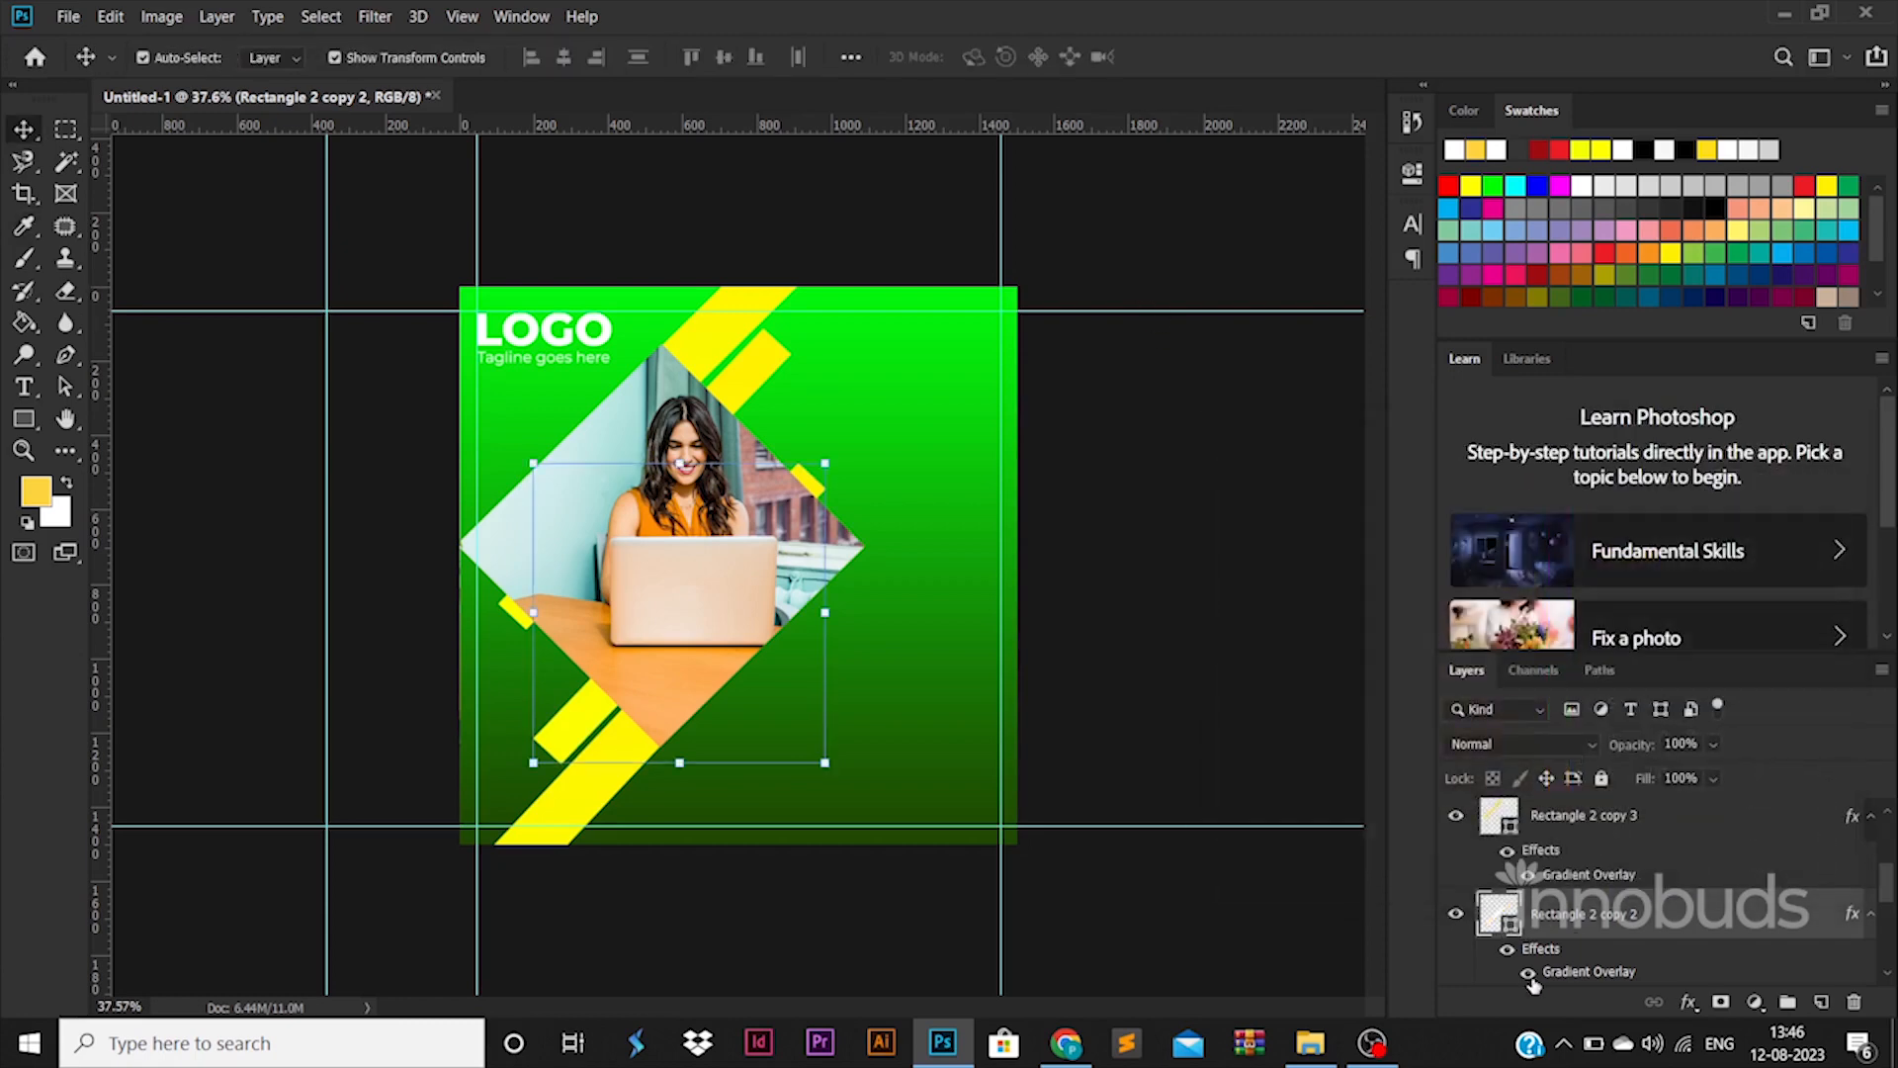
click(767, 377)
double_click(1500, 825)
text(ffffff)
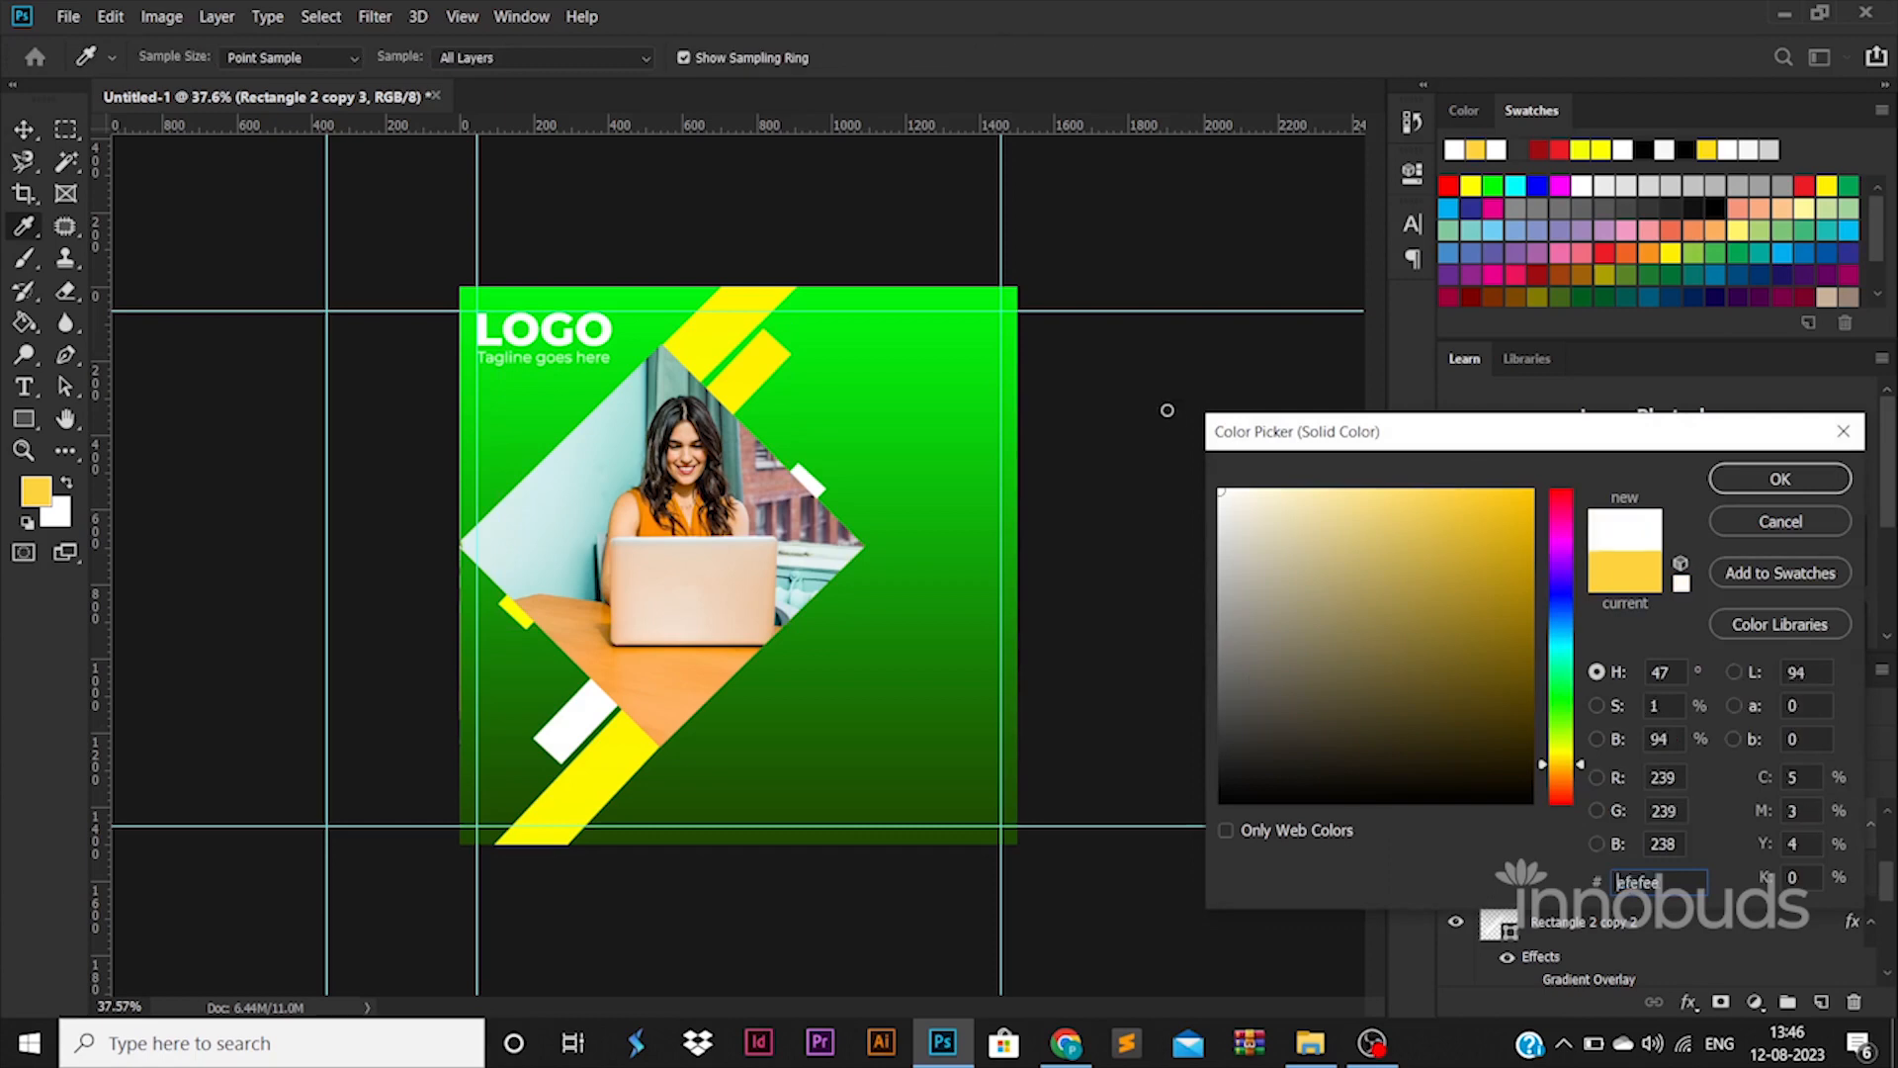
click(1780, 478)
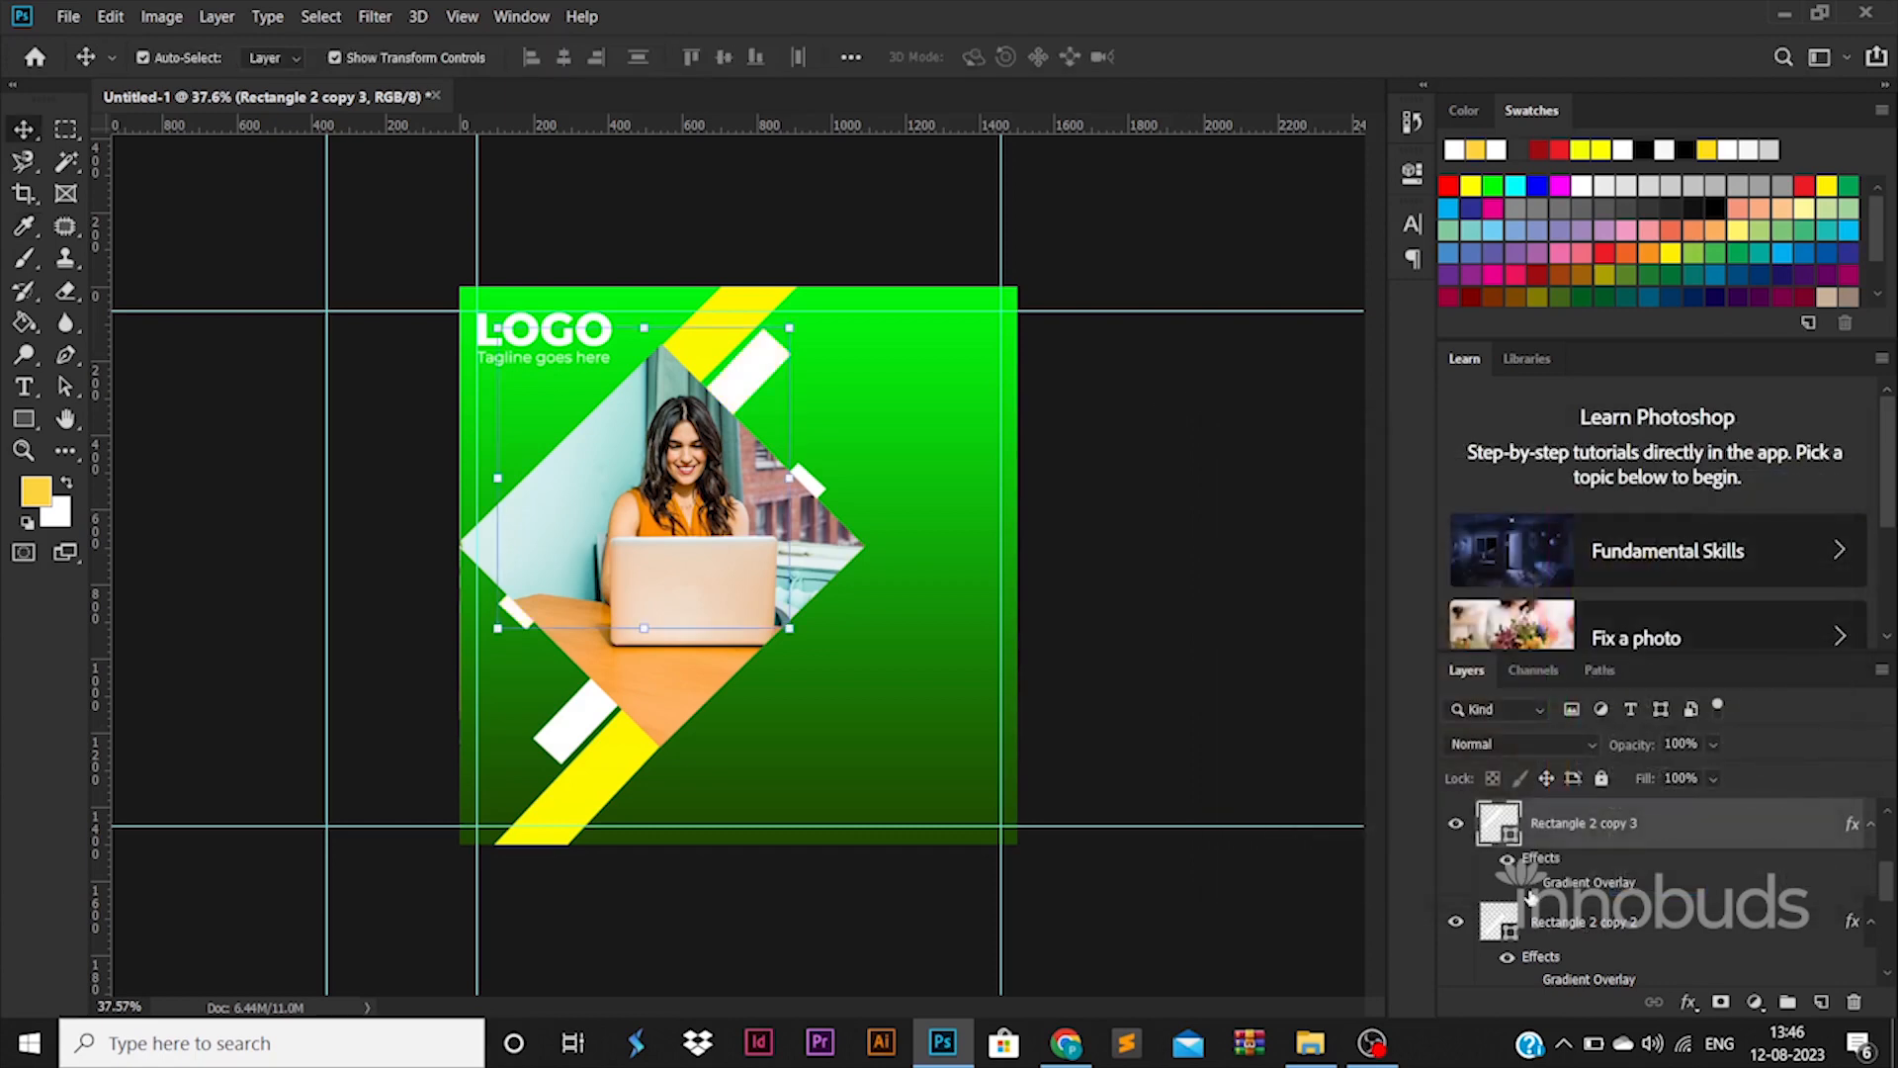
click(818, 642)
Try moving the white bars, then undo back to their earlier positions
drag(762, 374, 729, 404)
drag(580, 726, 573, 645)
key(ctrl+z)
key(ctrl+z)
click(1121, 544)
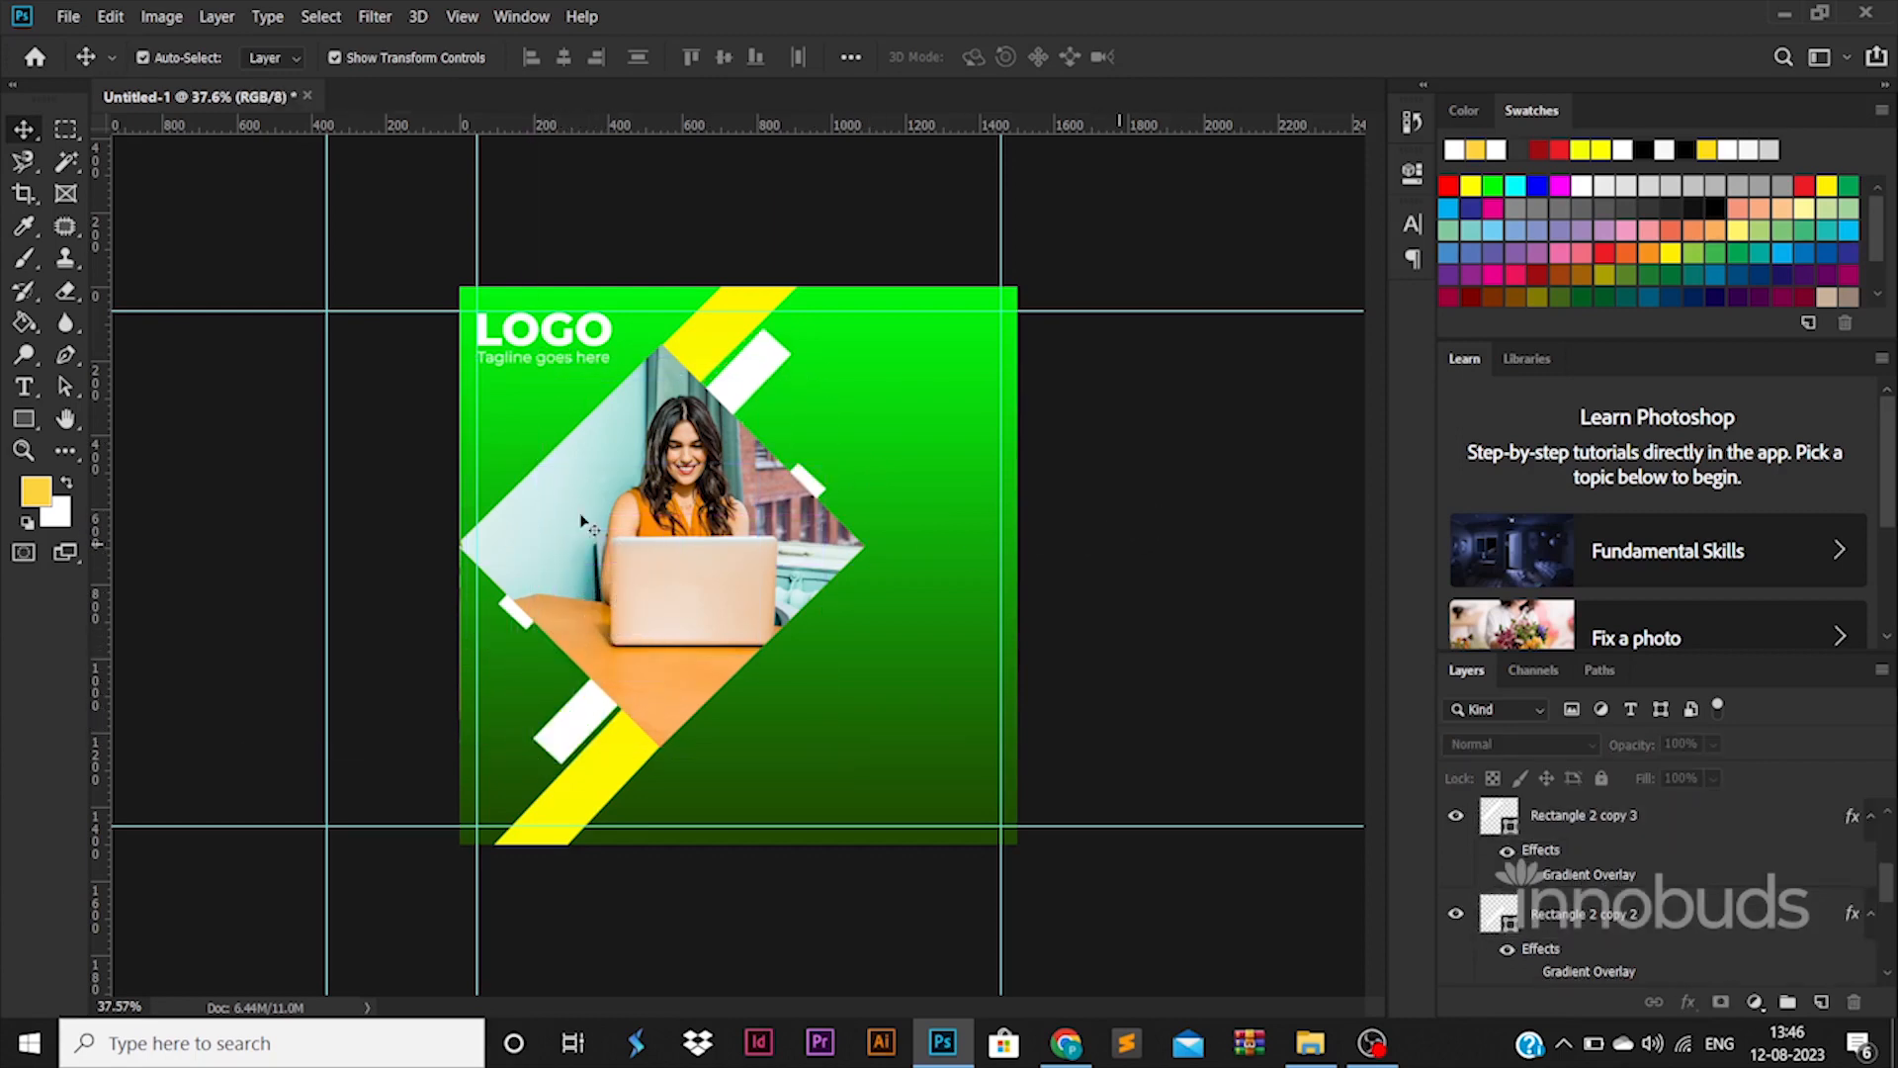
Add the headline right of the photo at 45 pt, breaking the line before SERVICES
key(t)
click(864, 403)
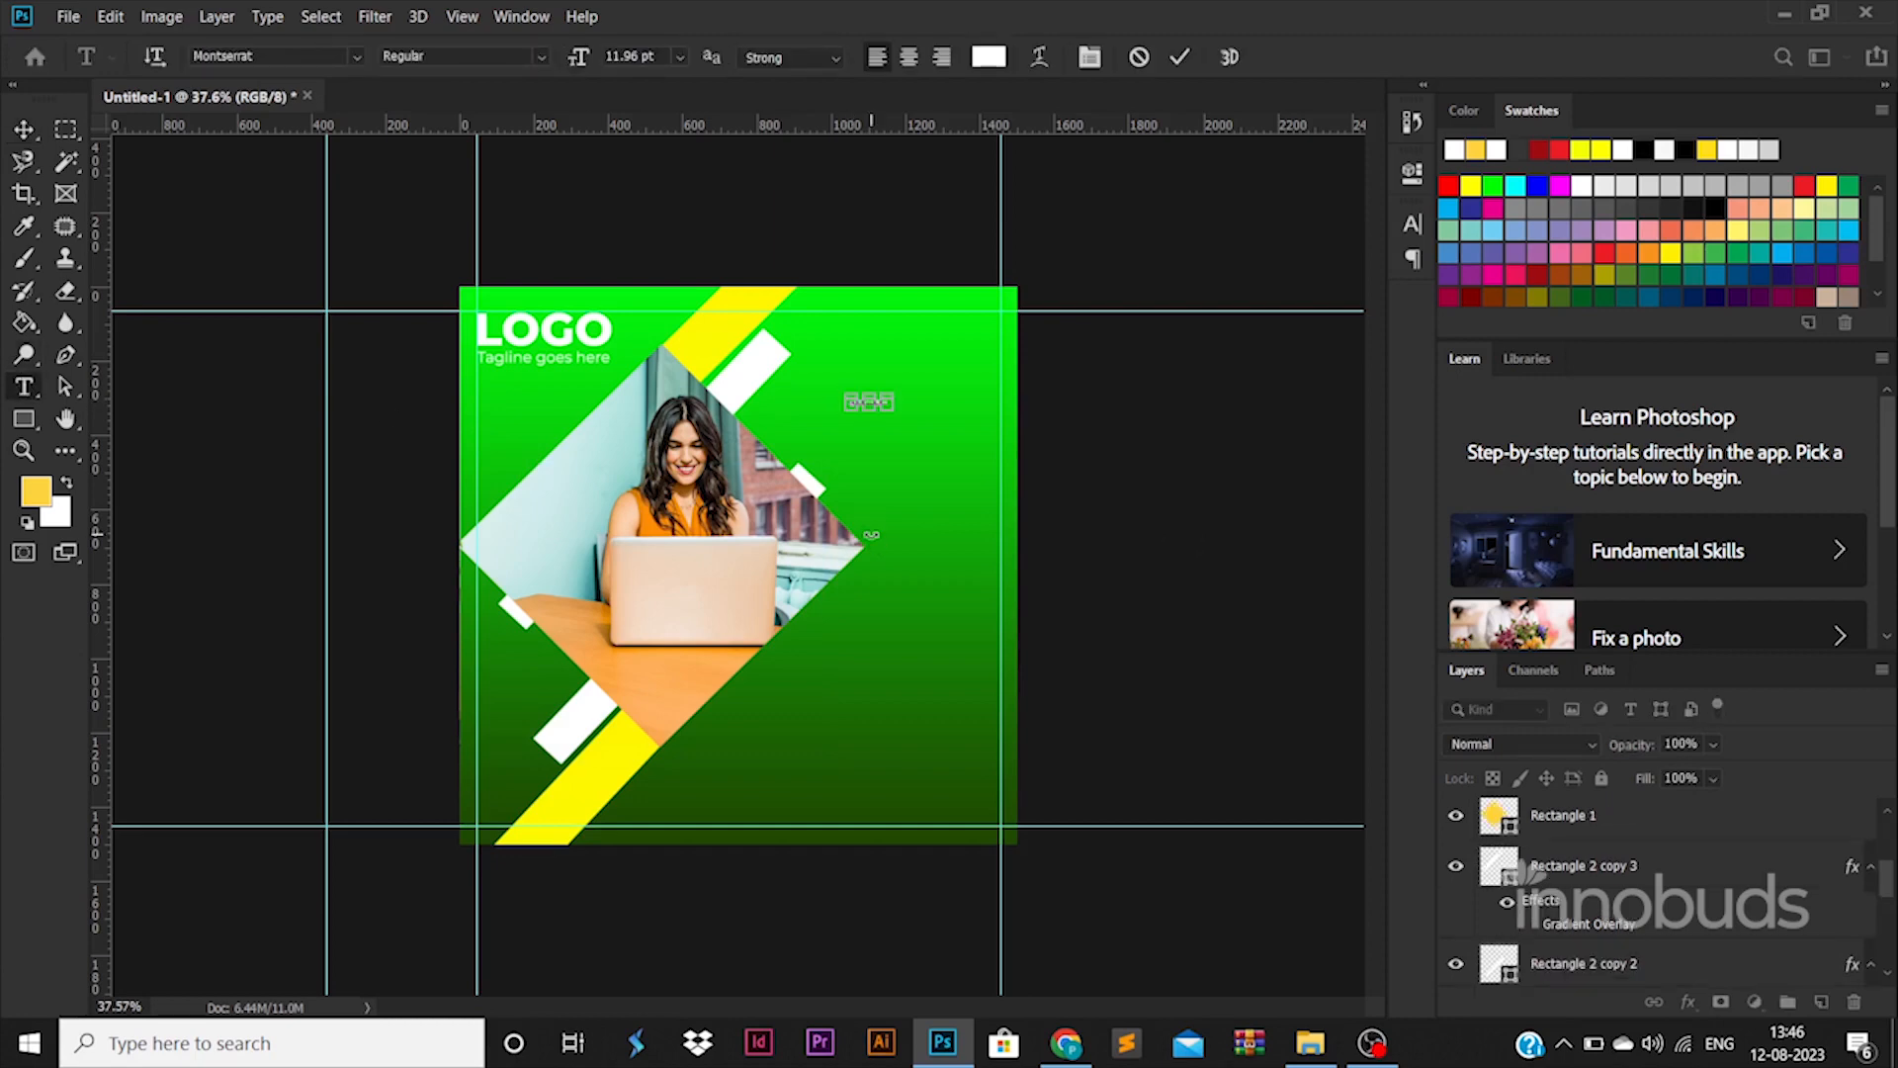
key(ctrl+a)
scroll(1729, 906, up, 3)
double_click(1499, 828)
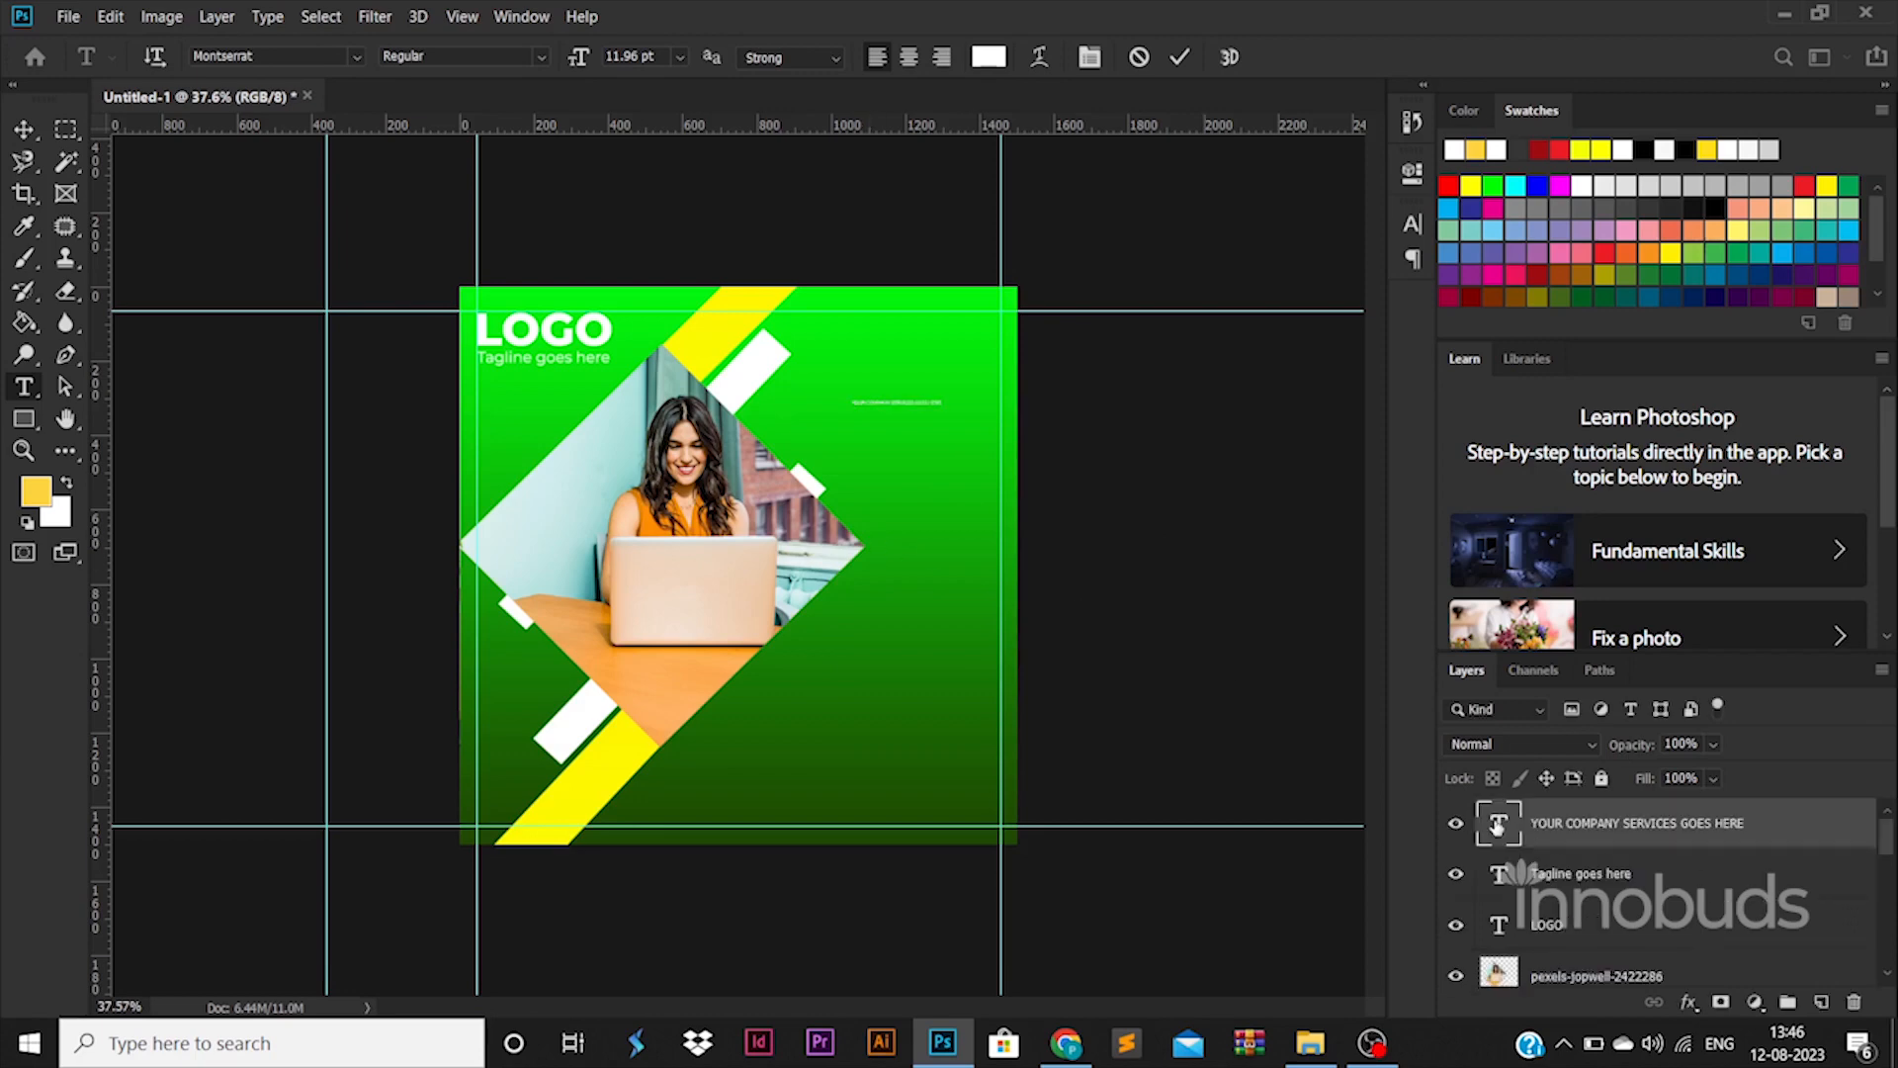
text(45)
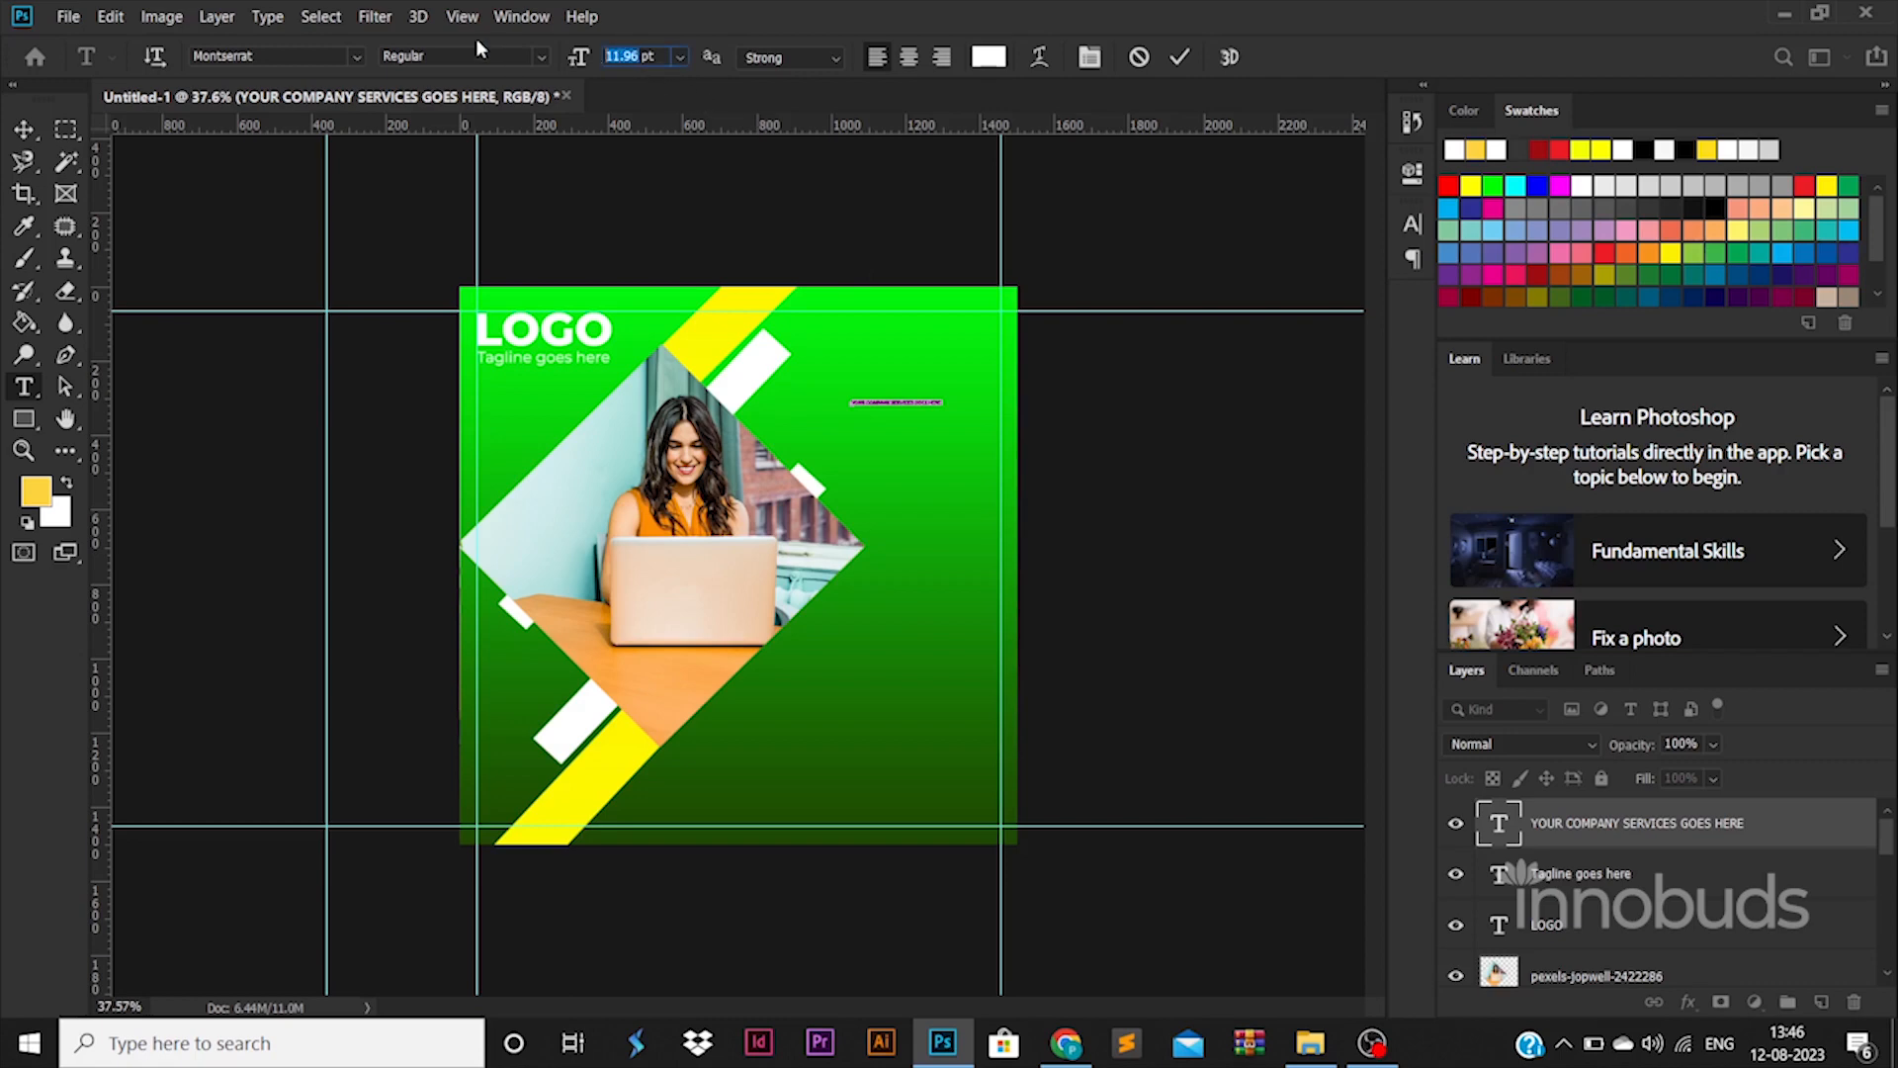
key(Return)
click(1001, 399)
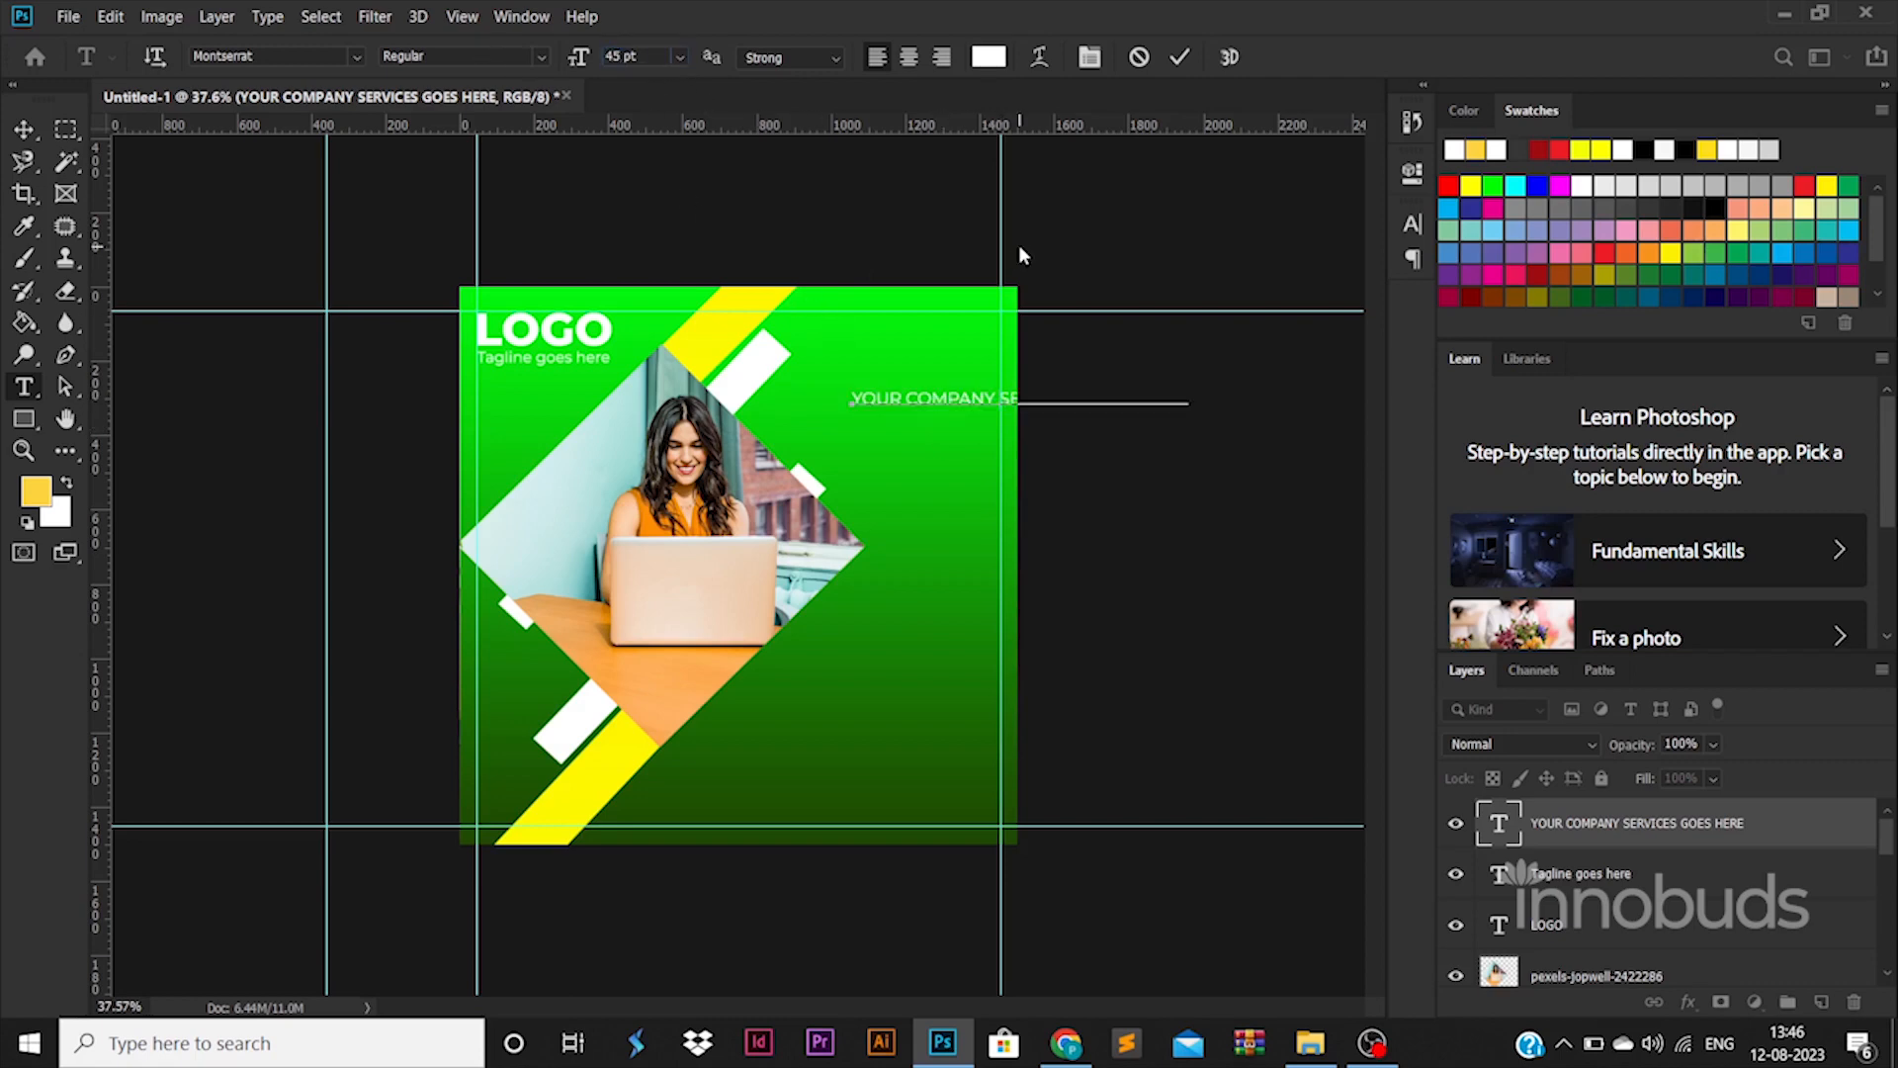
key(BackSpace)
key(Return)
Make the headline Montserrat ExtraBold with 55 pt leading
key(ctrl+a)
key(ctrl+t)
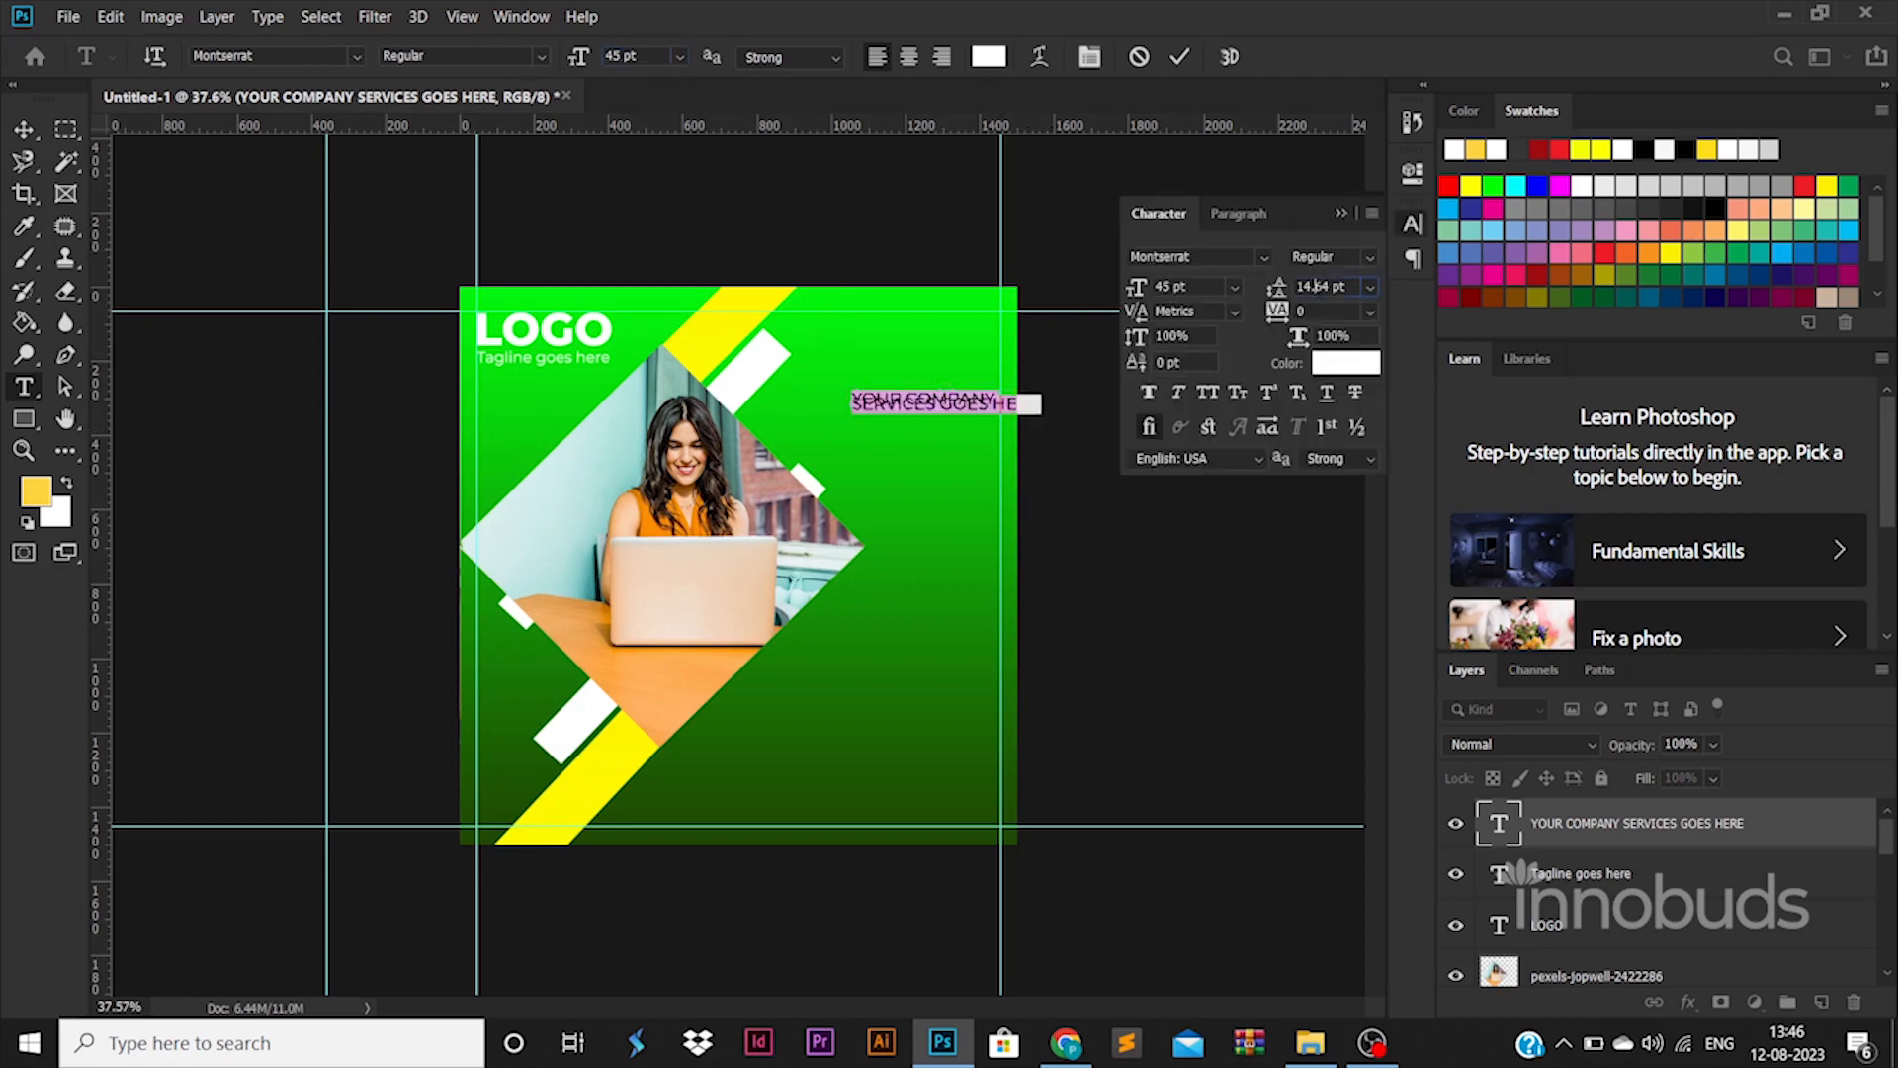
text(42)
key(Return)
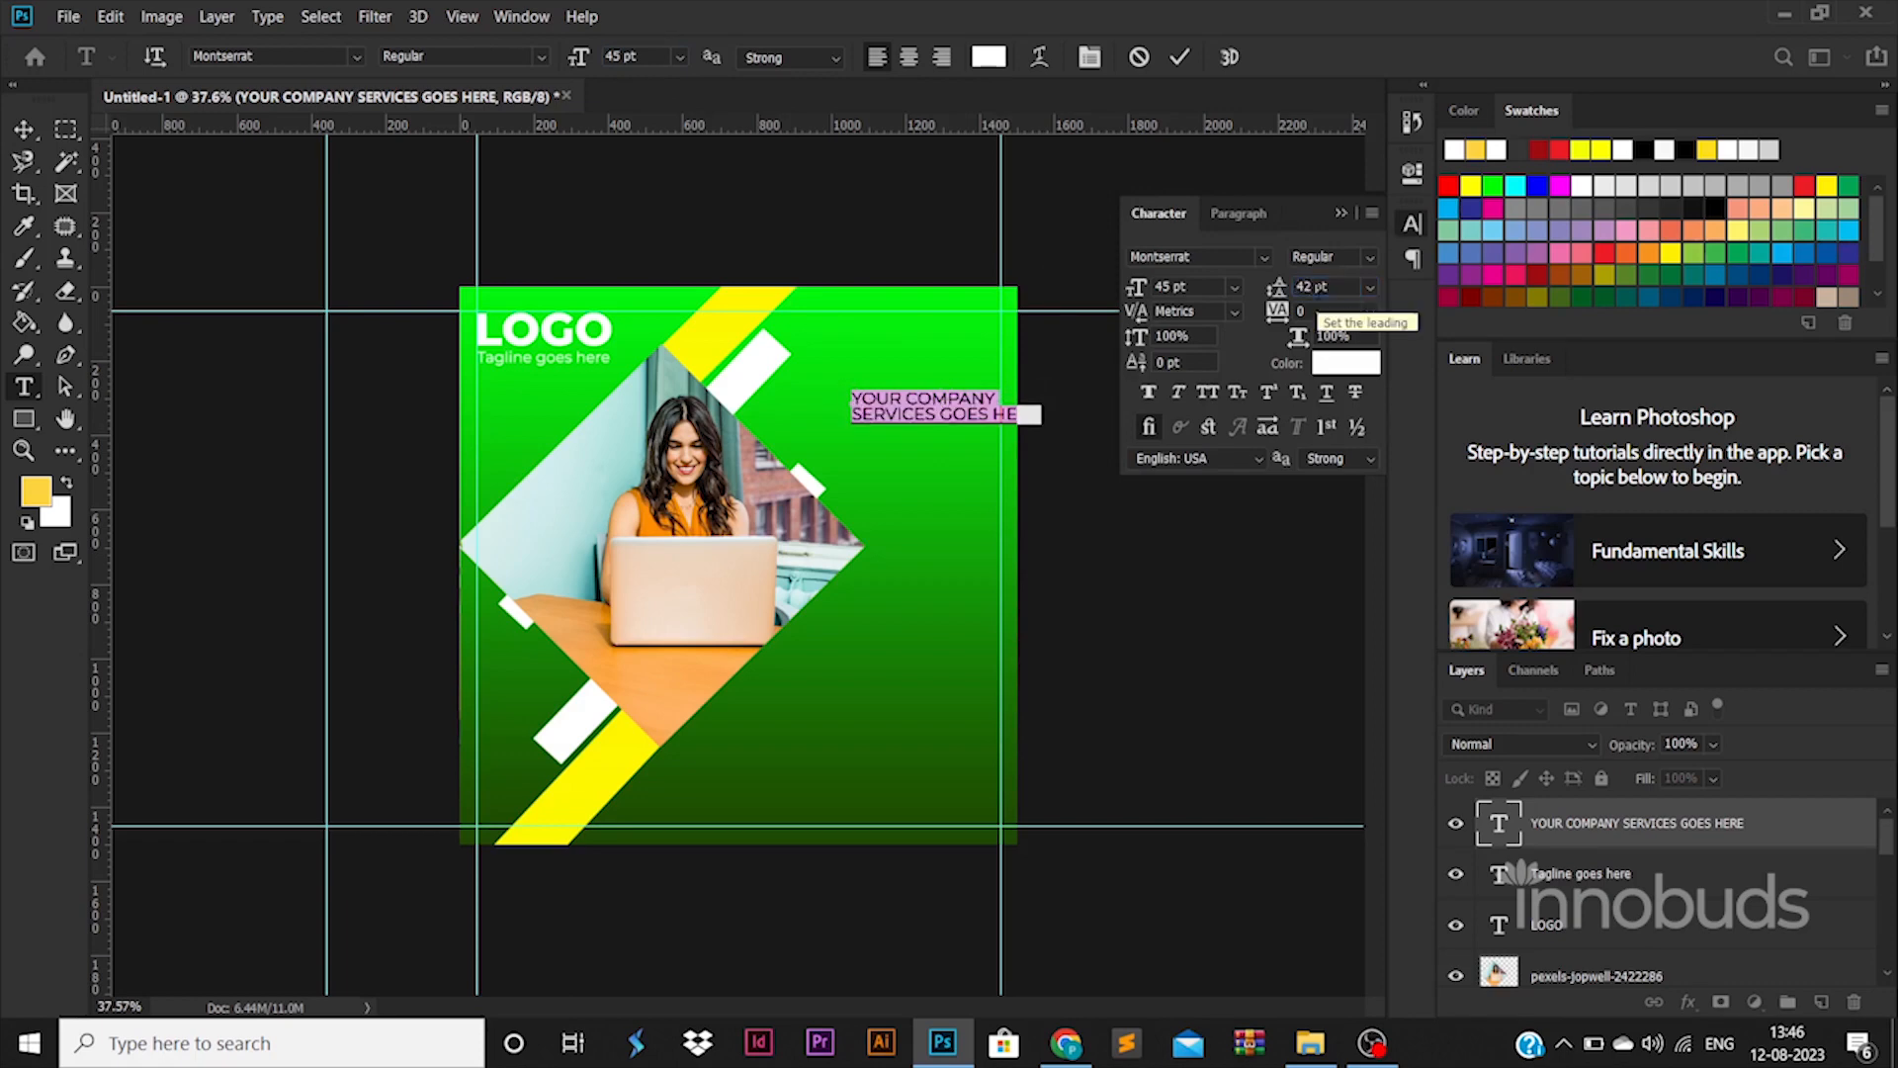
click(1367, 259)
click(1330, 560)
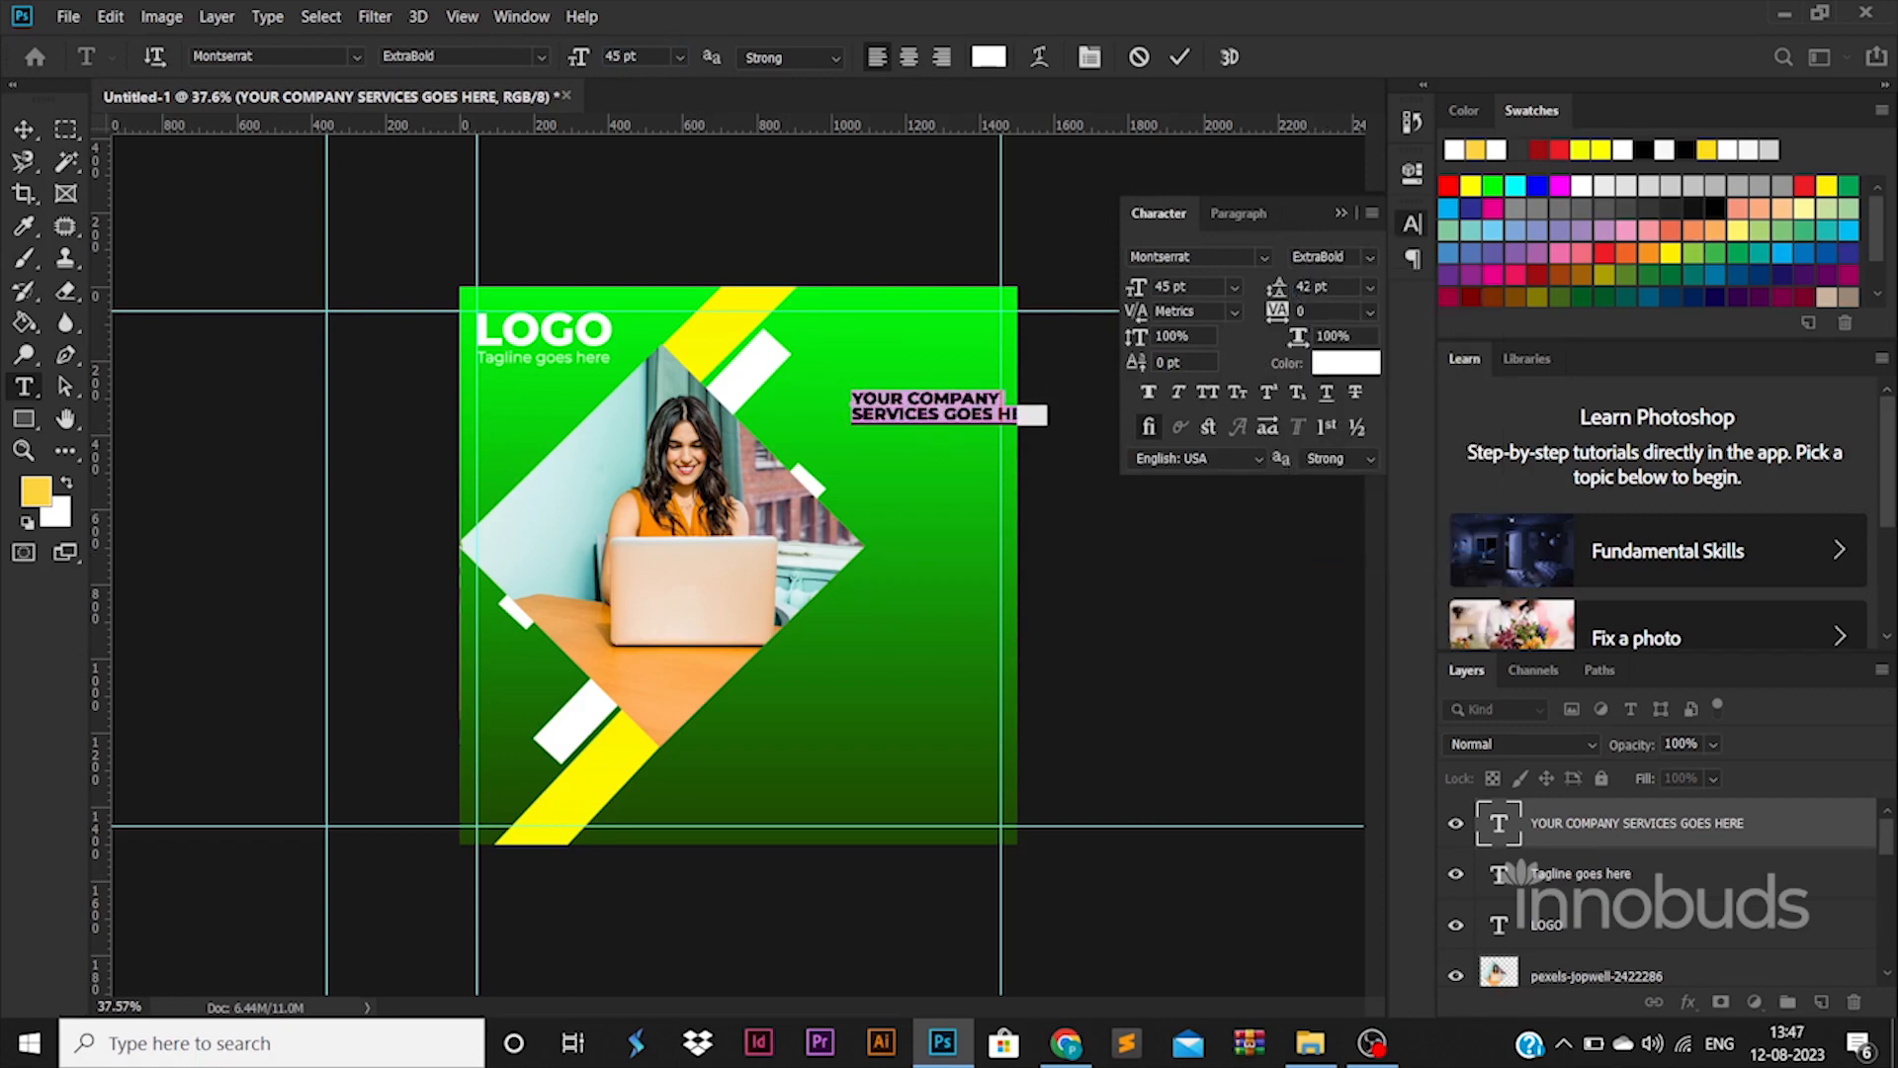
text(62)
key(Return)
click(955, 422)
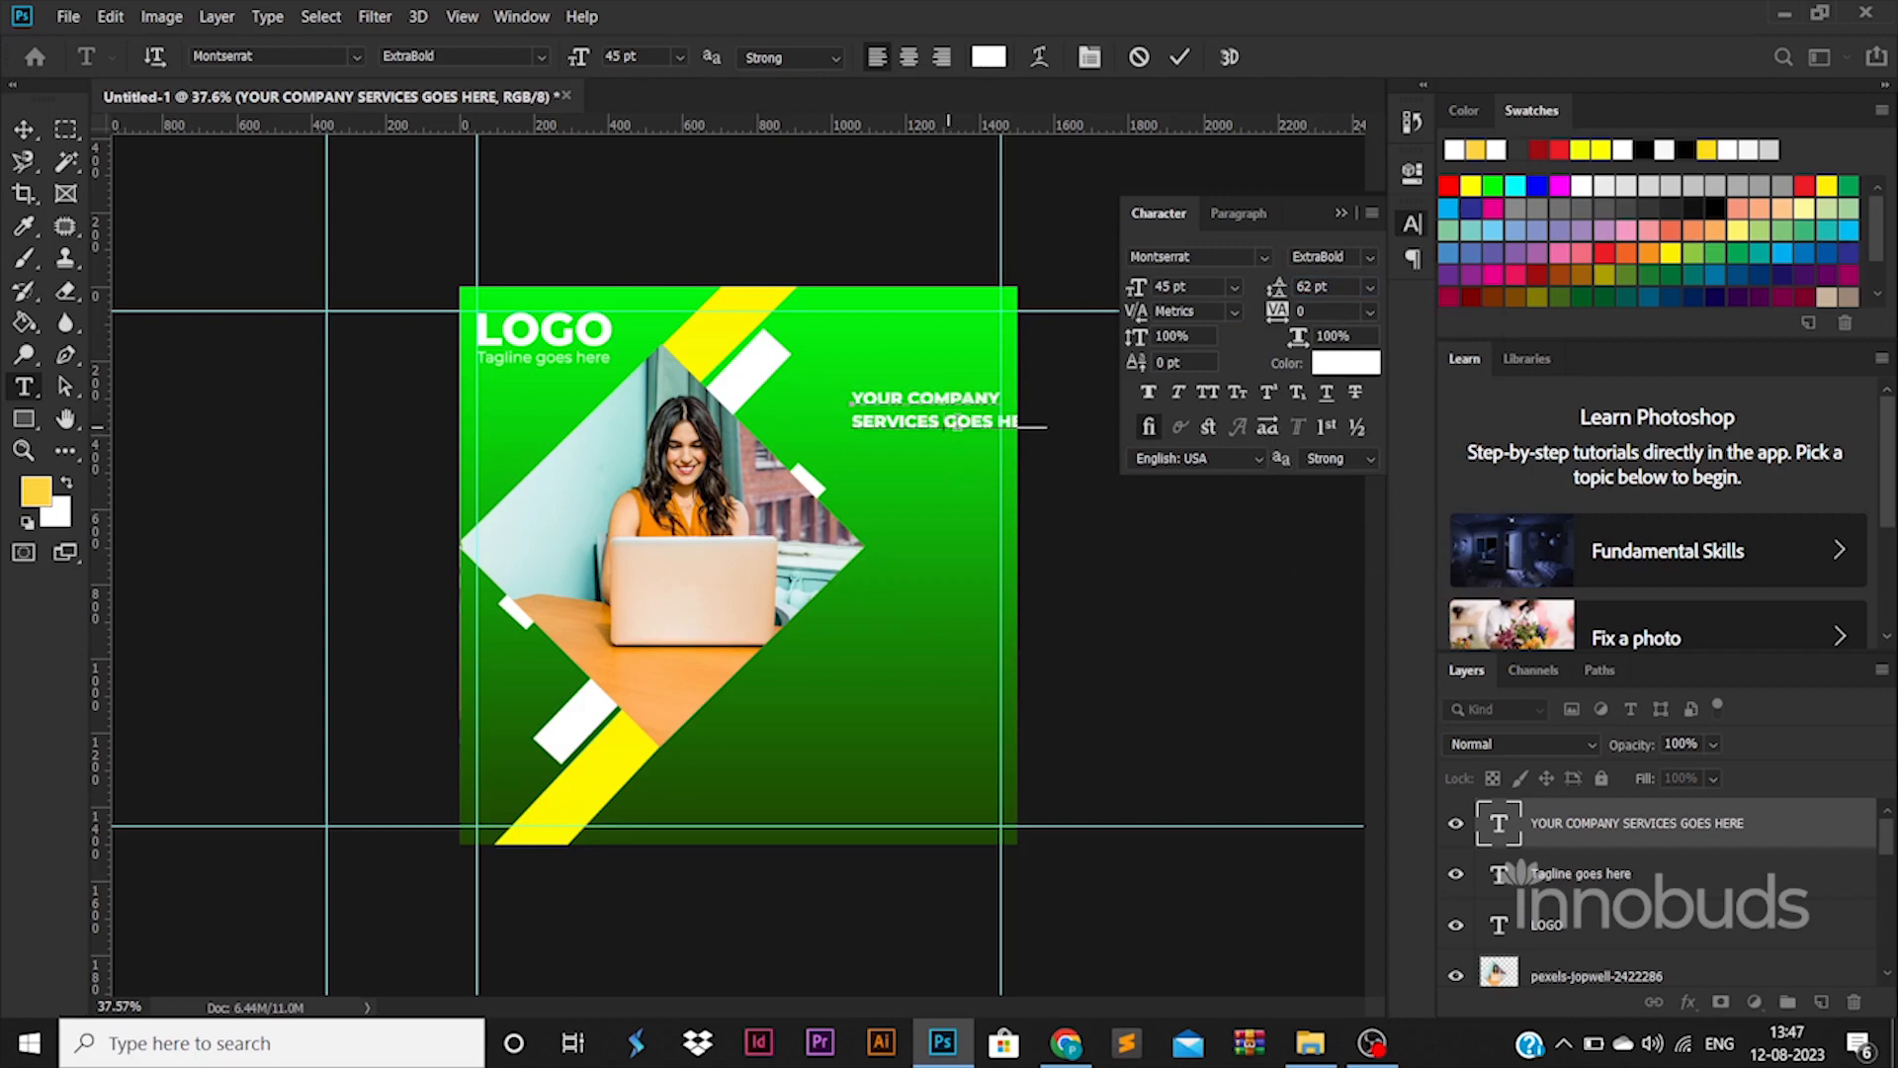
key(ctrl+a)
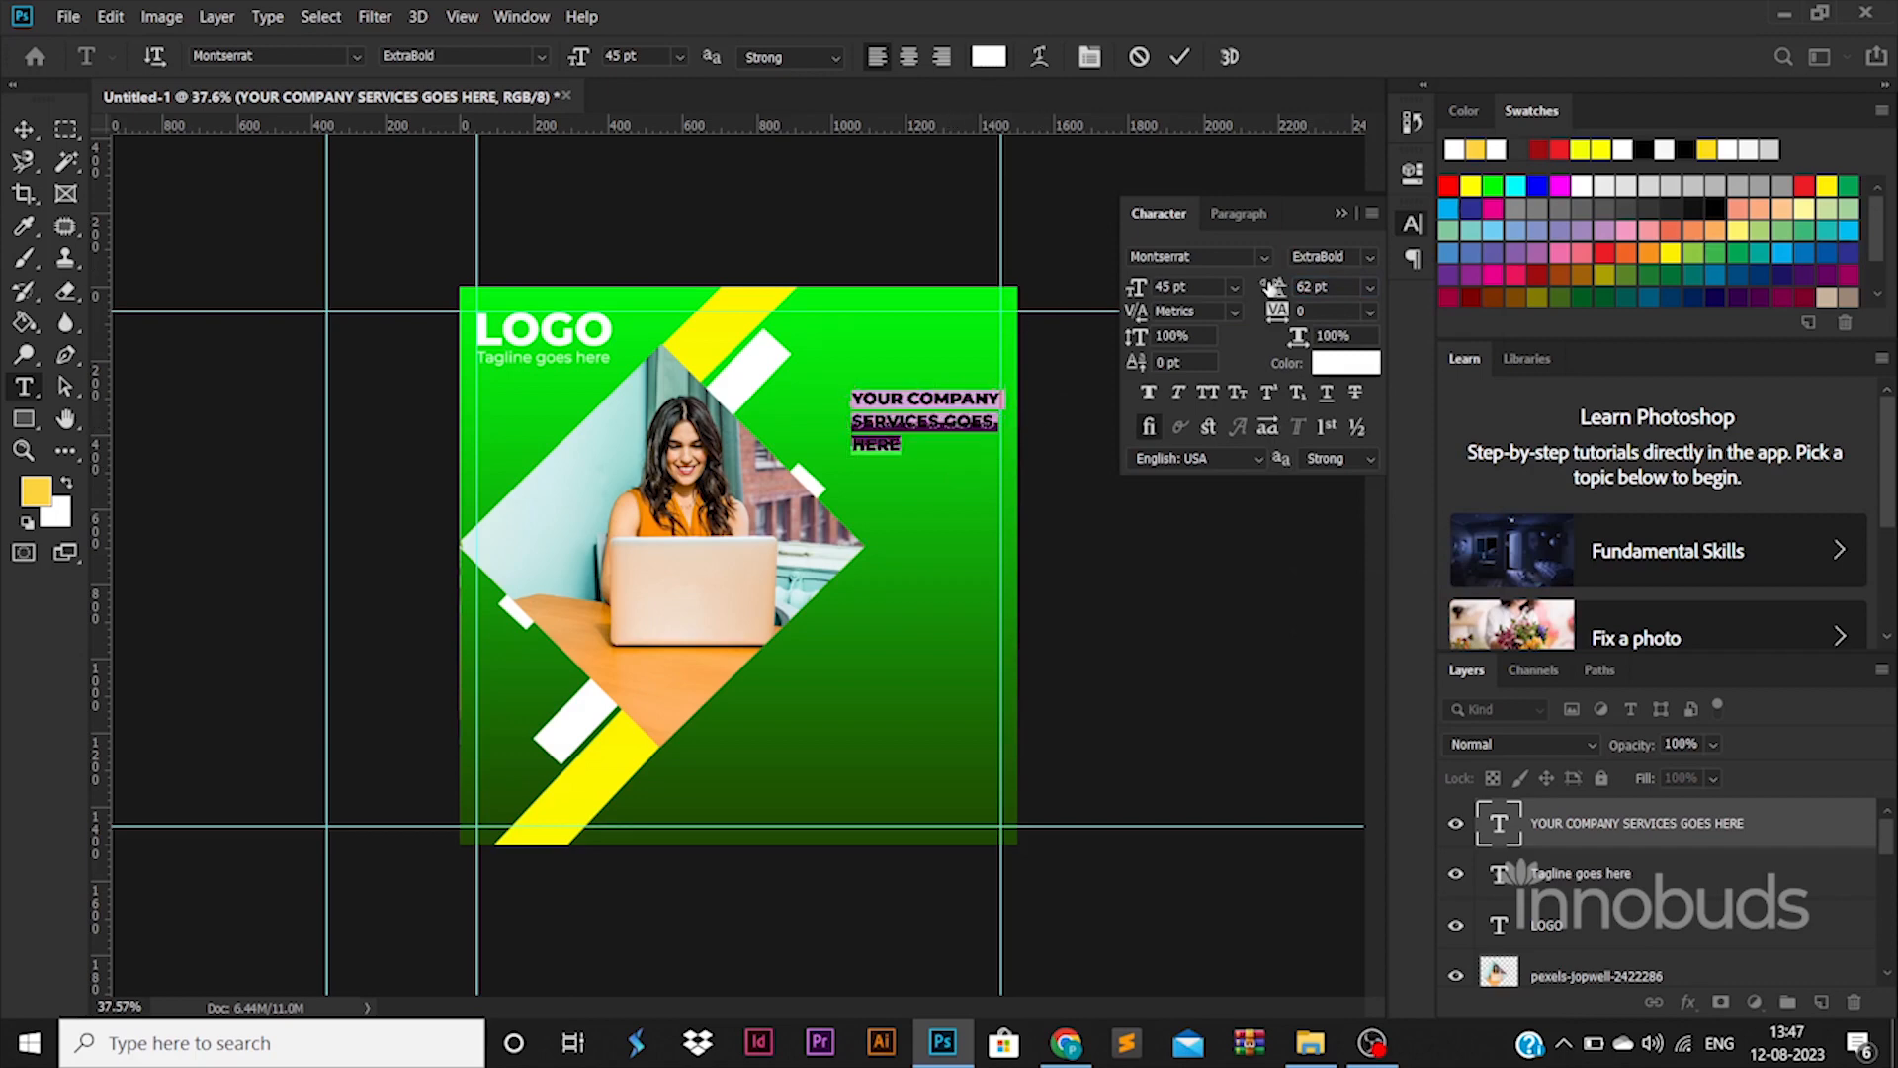
text(55)
key(Return)
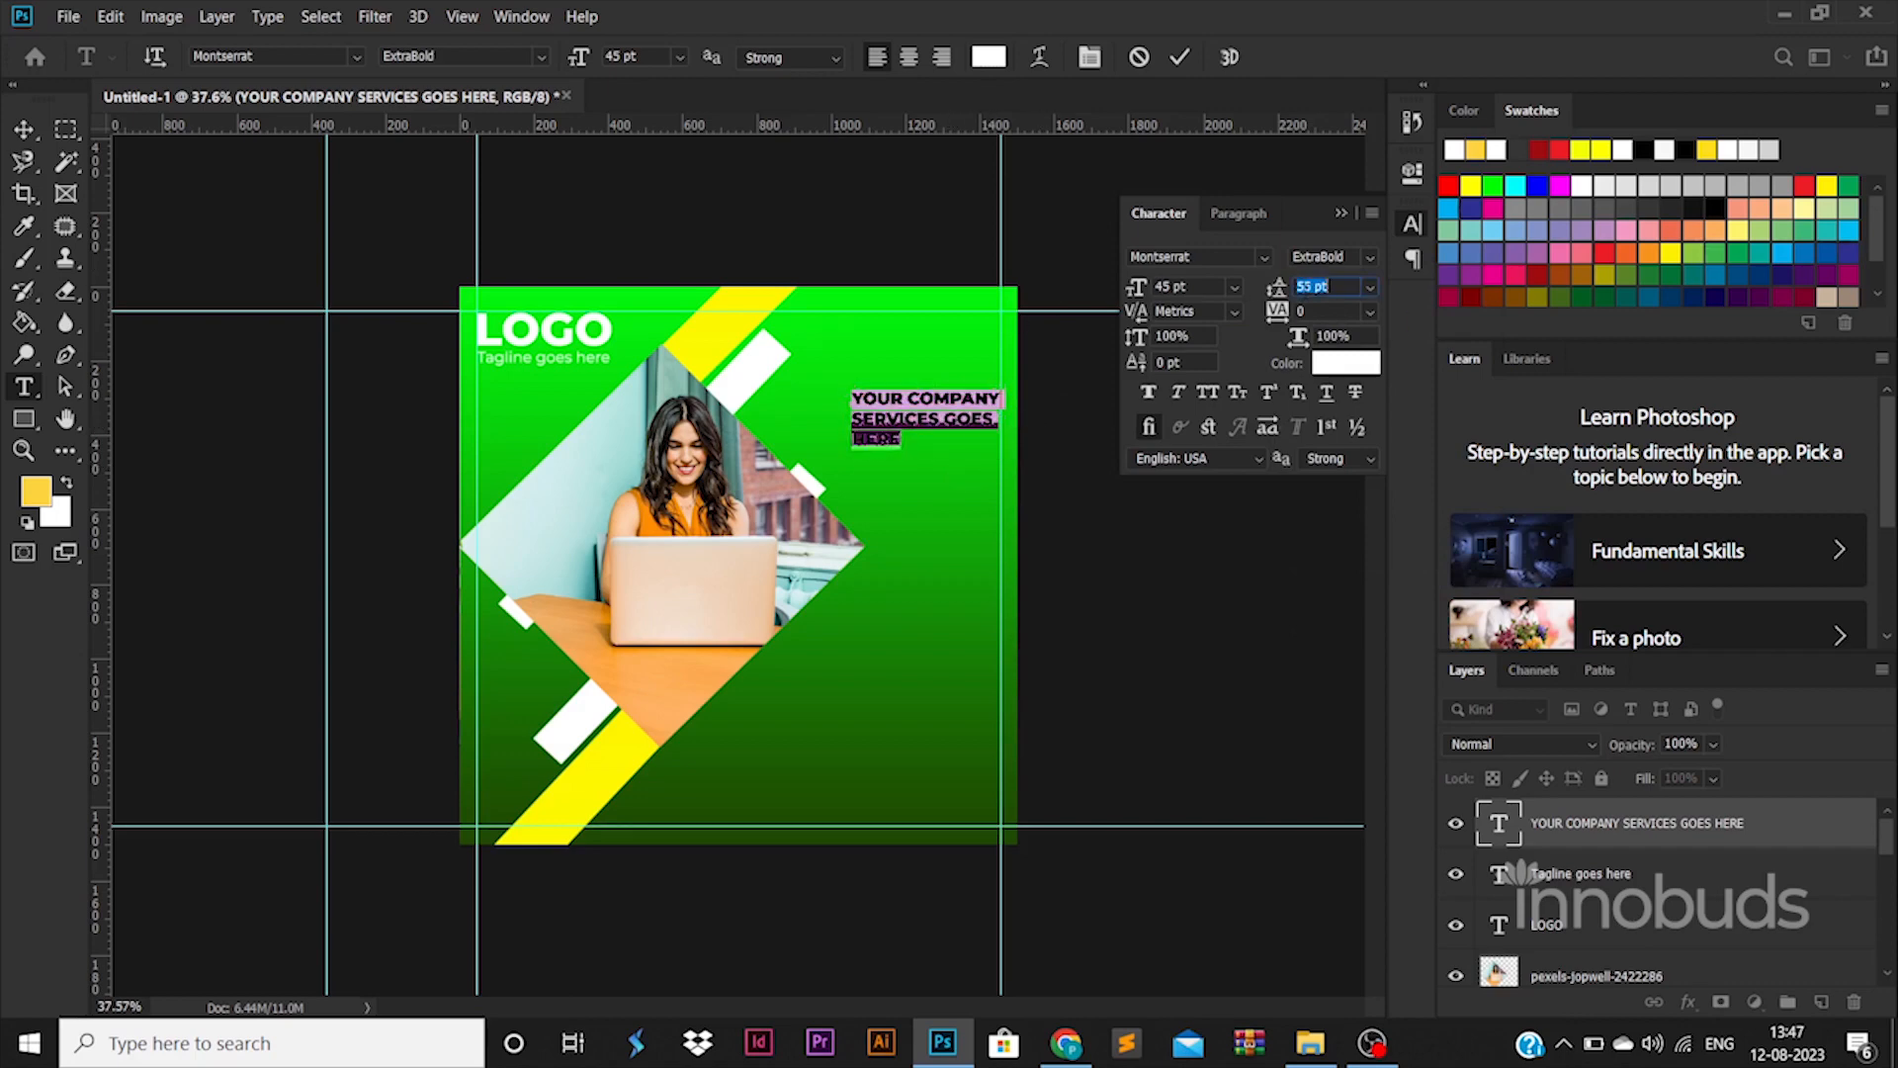
Commit the headline after briefly testing a line break before GOES
click(24, 130)
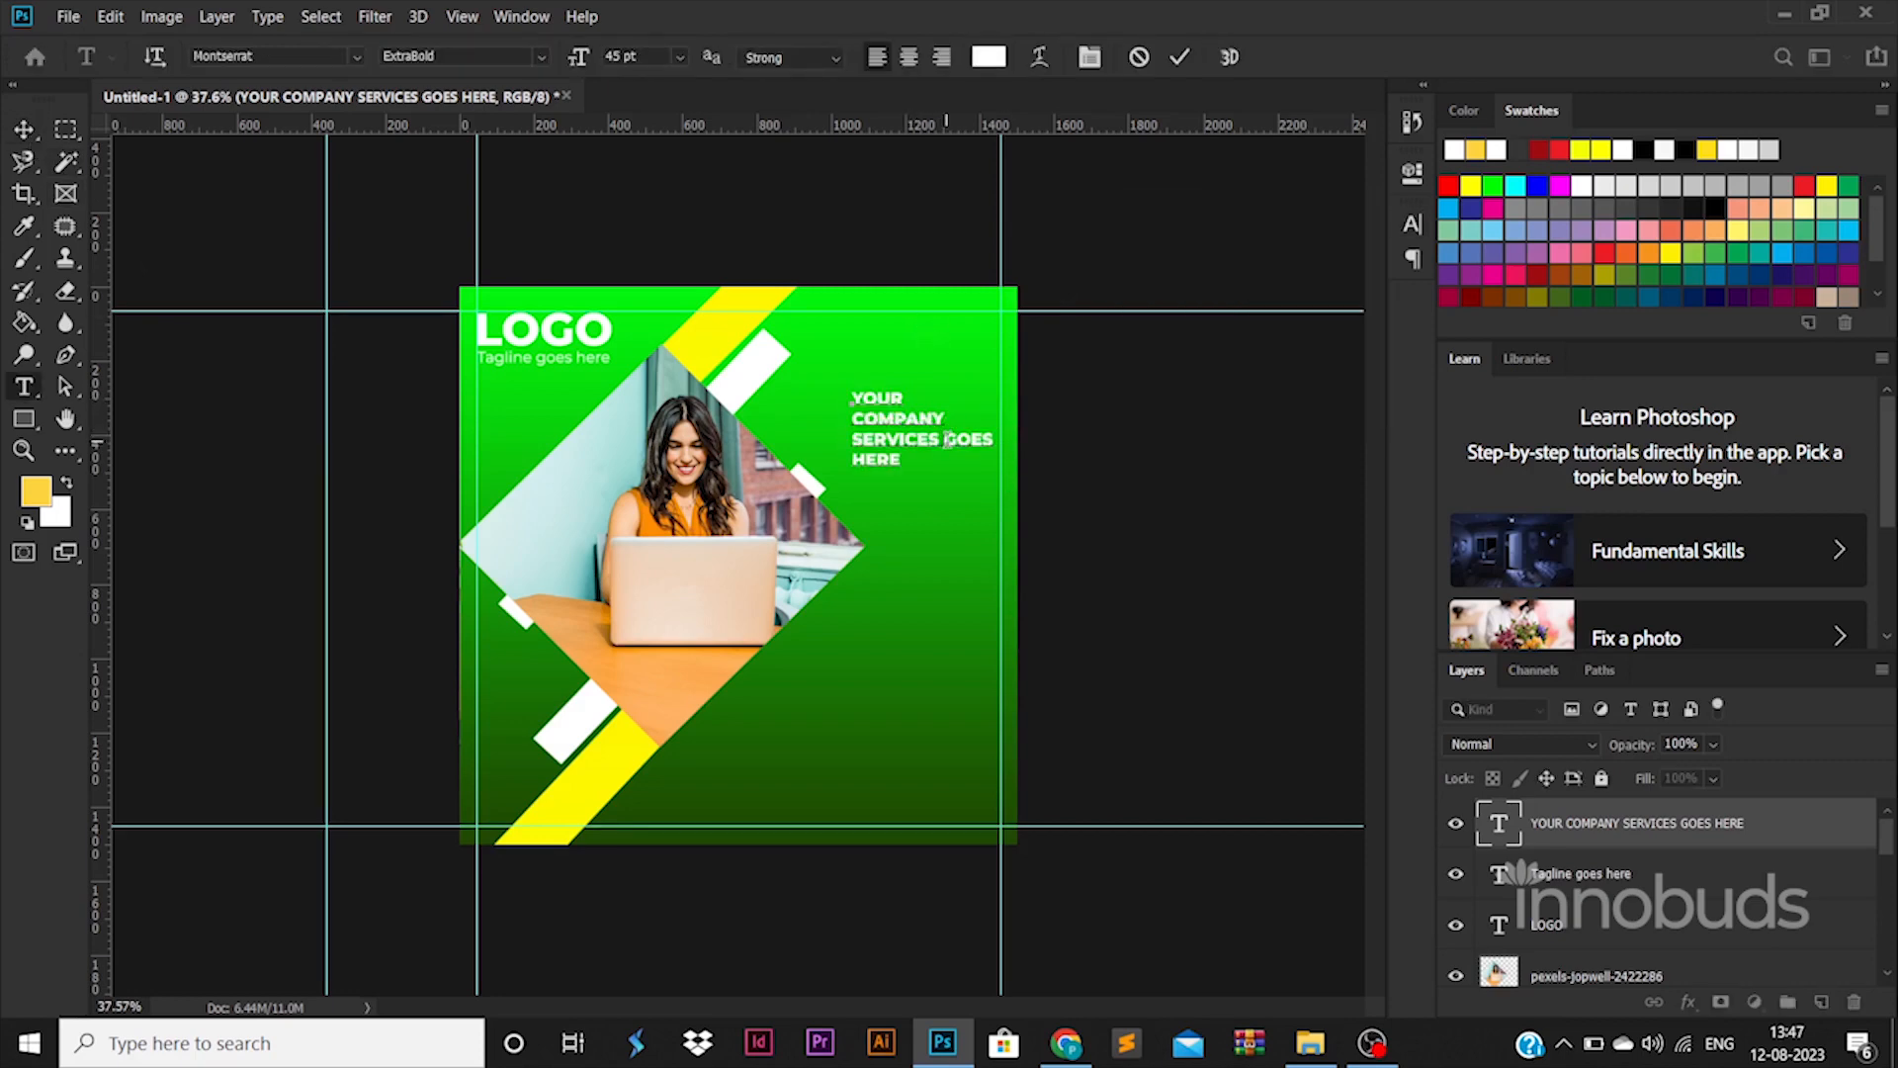
key(Return)
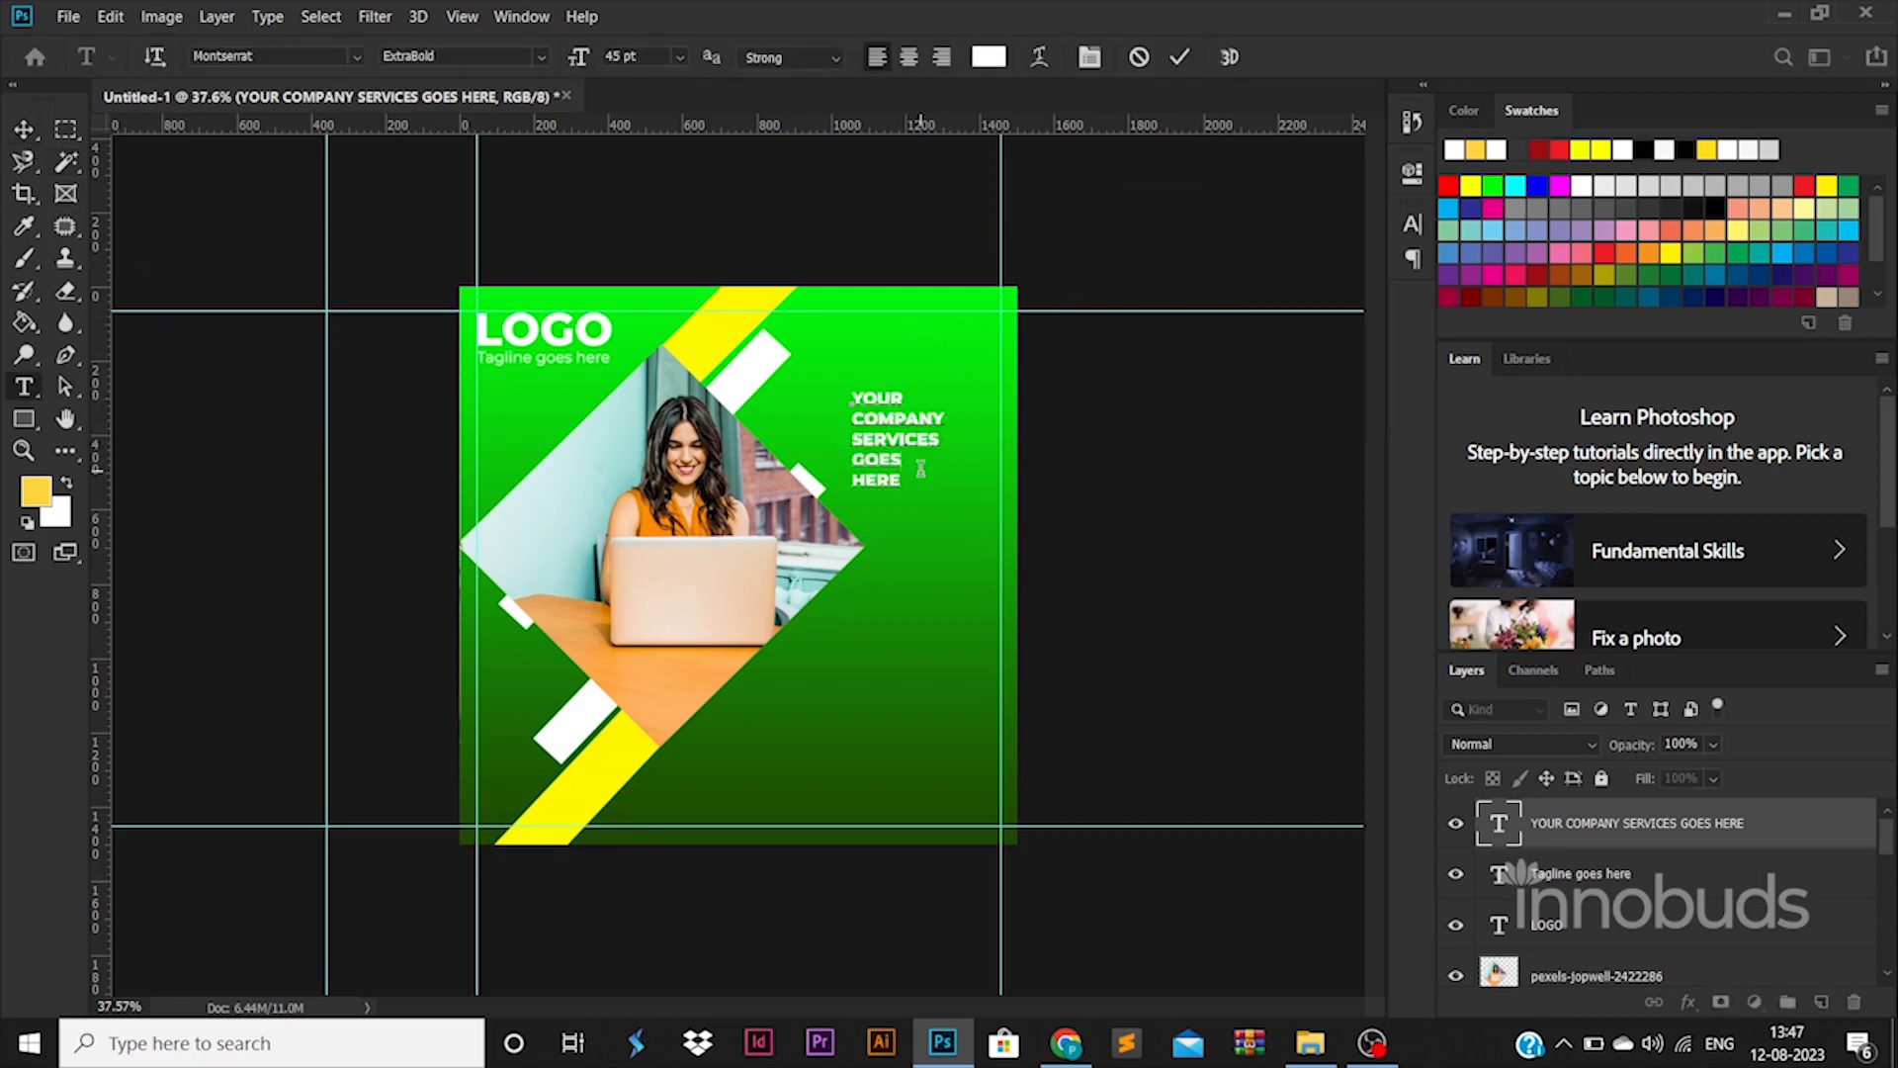
key(BackSpace)
click(23, 130)
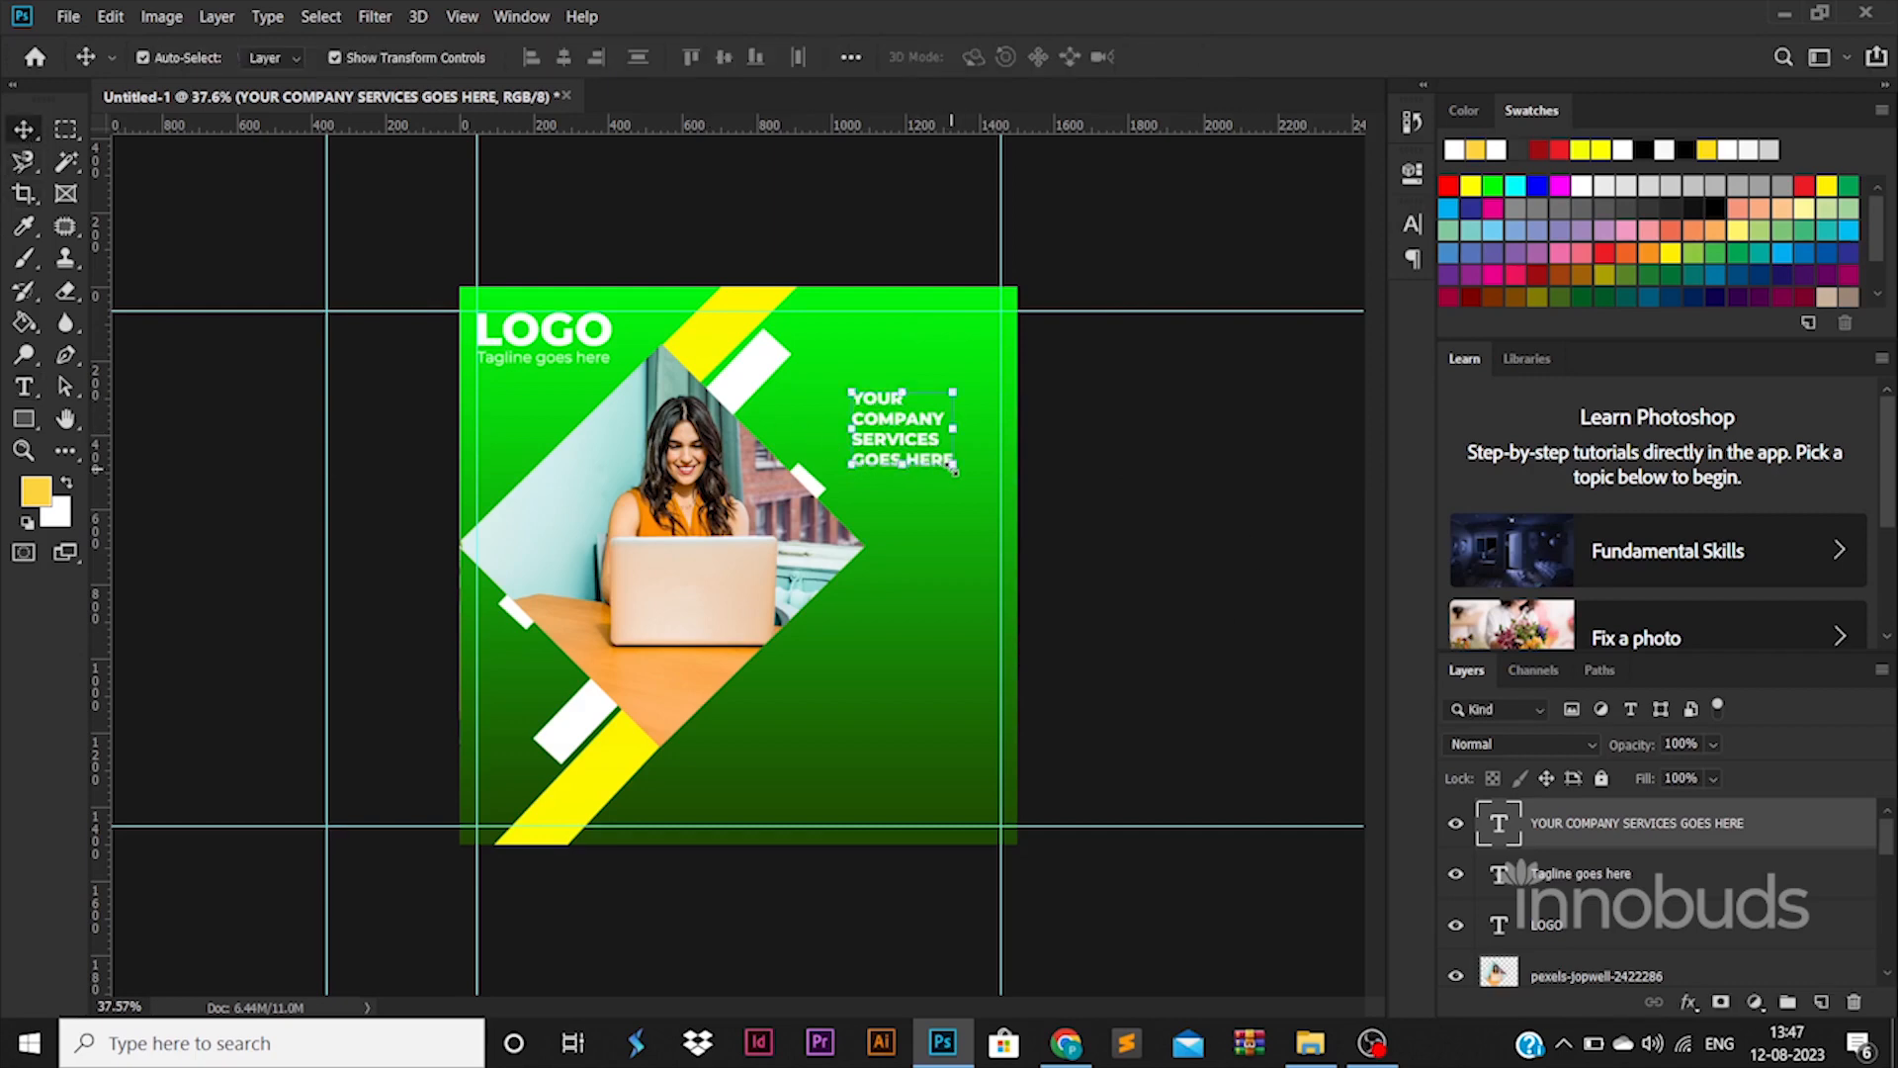
Enlarge the headline to about 152% and tighten its leading to 77.75 pt
drag(954, 470, 1008, 510)
mouse_move(937, 465)
mouse_down()
mouse_move(900, 415)
mouse_move(991, 482)
mouse_move(947, 444)
mouse_up()
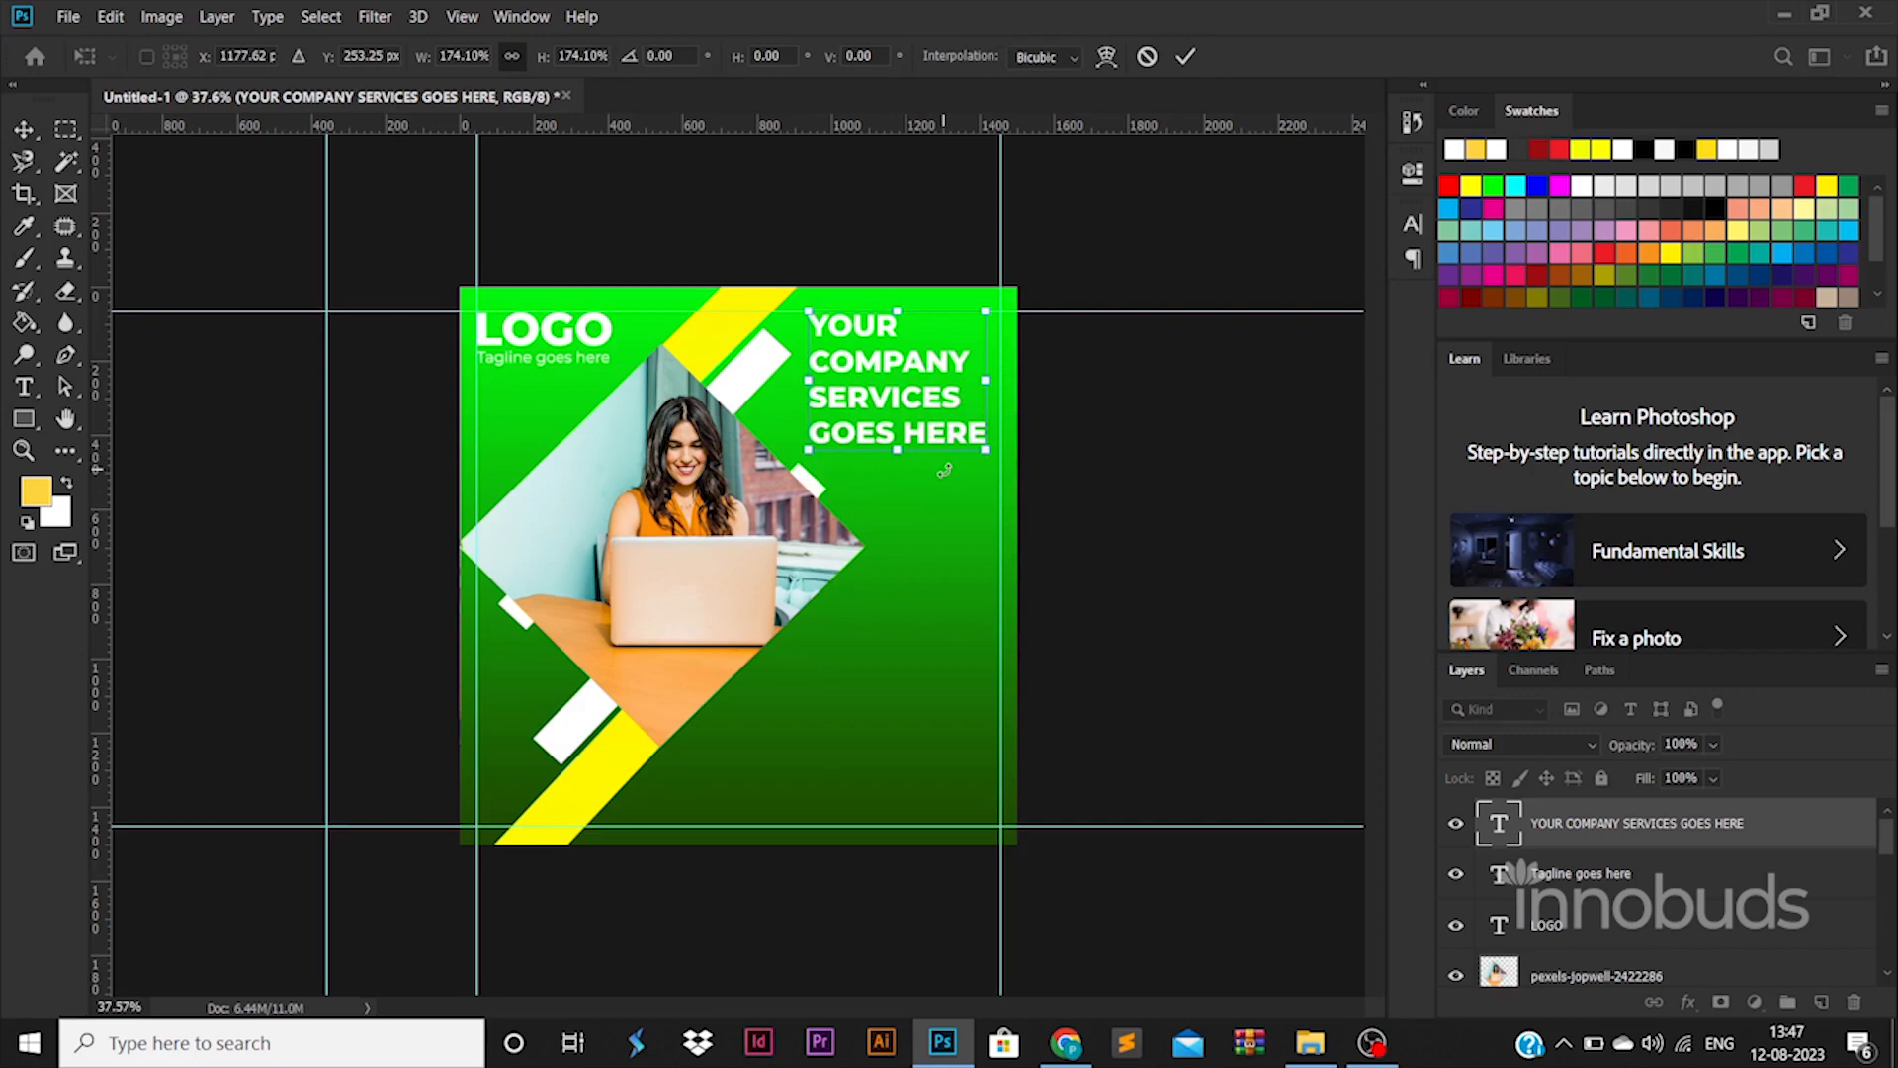
key(Return)
key(t)
click(955, 431)
key(ctrl+a)
click(1413, 225)
click(1276, 287)
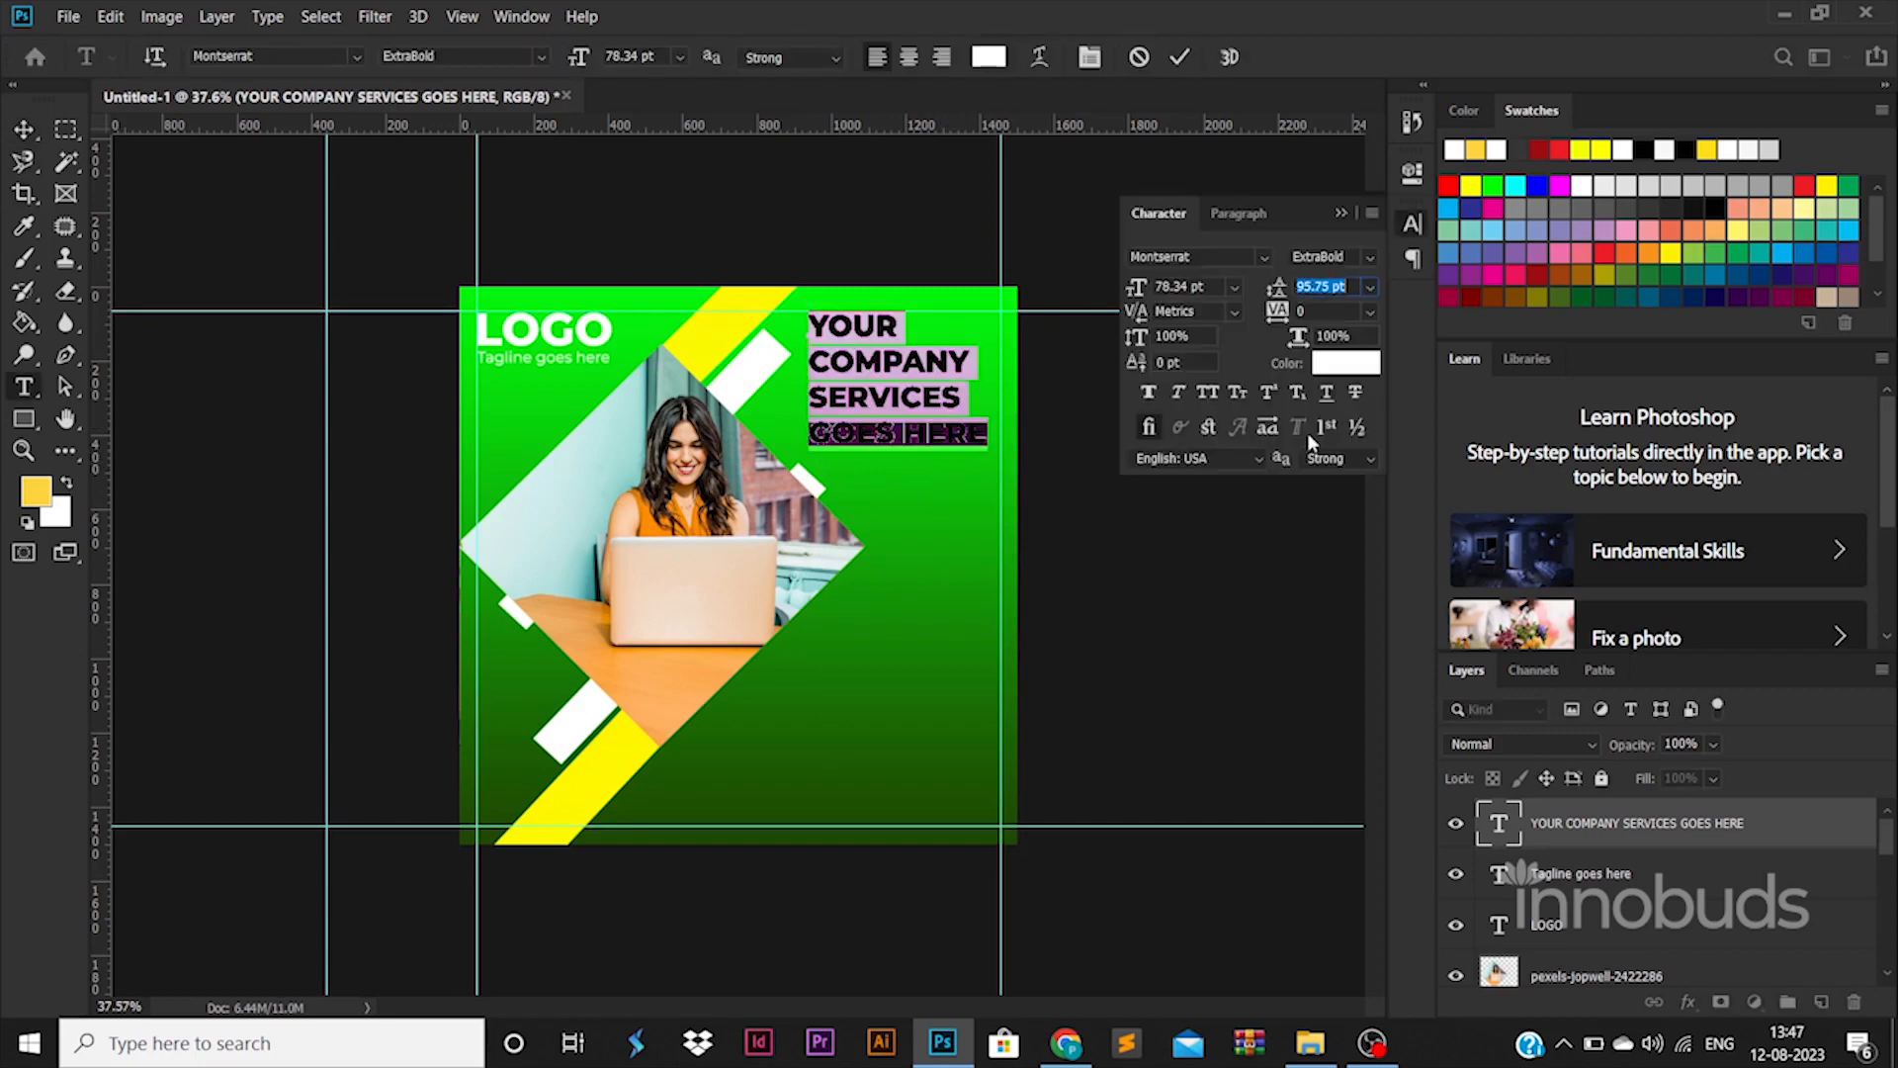
key(Down)
key(Down)
key(Down)
key(Down)
key(Down)
key(Down)
key(Down)
key(Down)
key(Down)
key(Down)
key(Down)
key(Down)
key(Down)
key(Down)
key(Down)
key(Down)
key(Down)
key(Down)
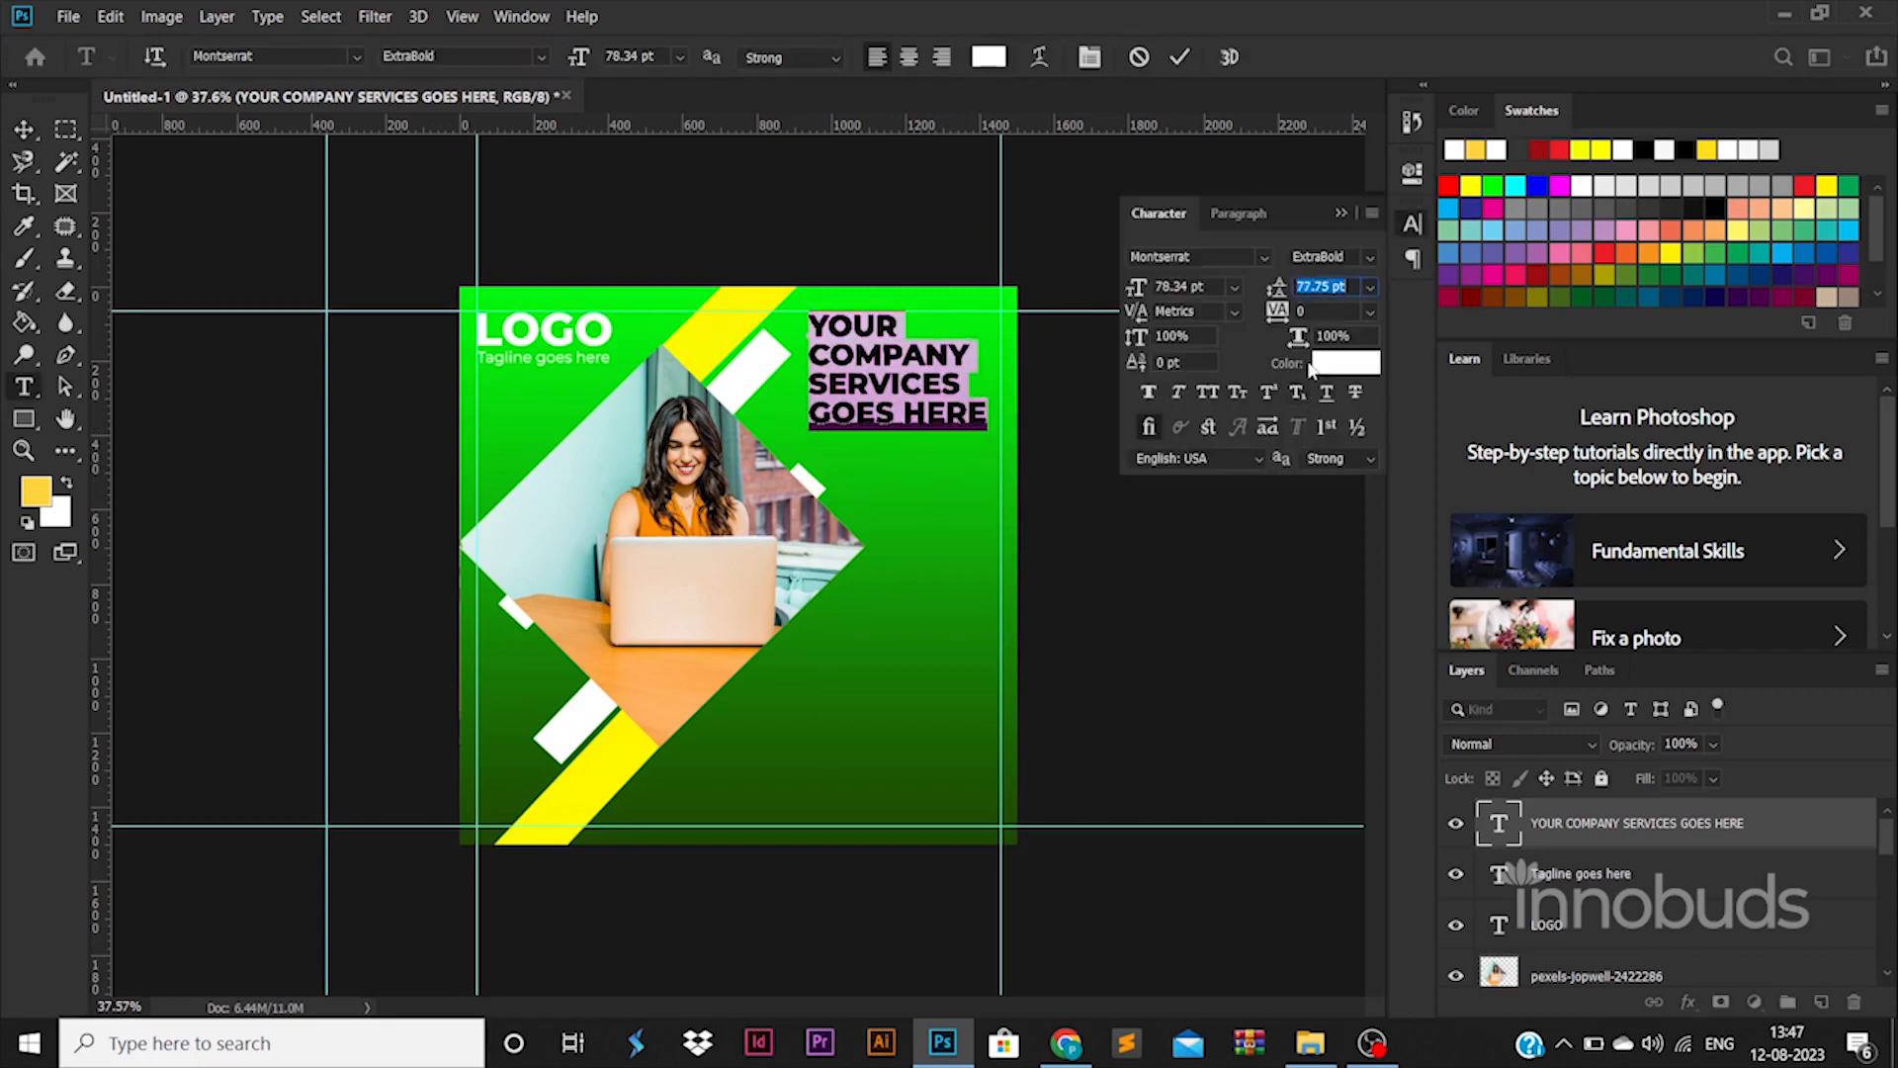
click(26, 136)
Nudge the small white square left and down into place
drag(755, 384, 746, 391)
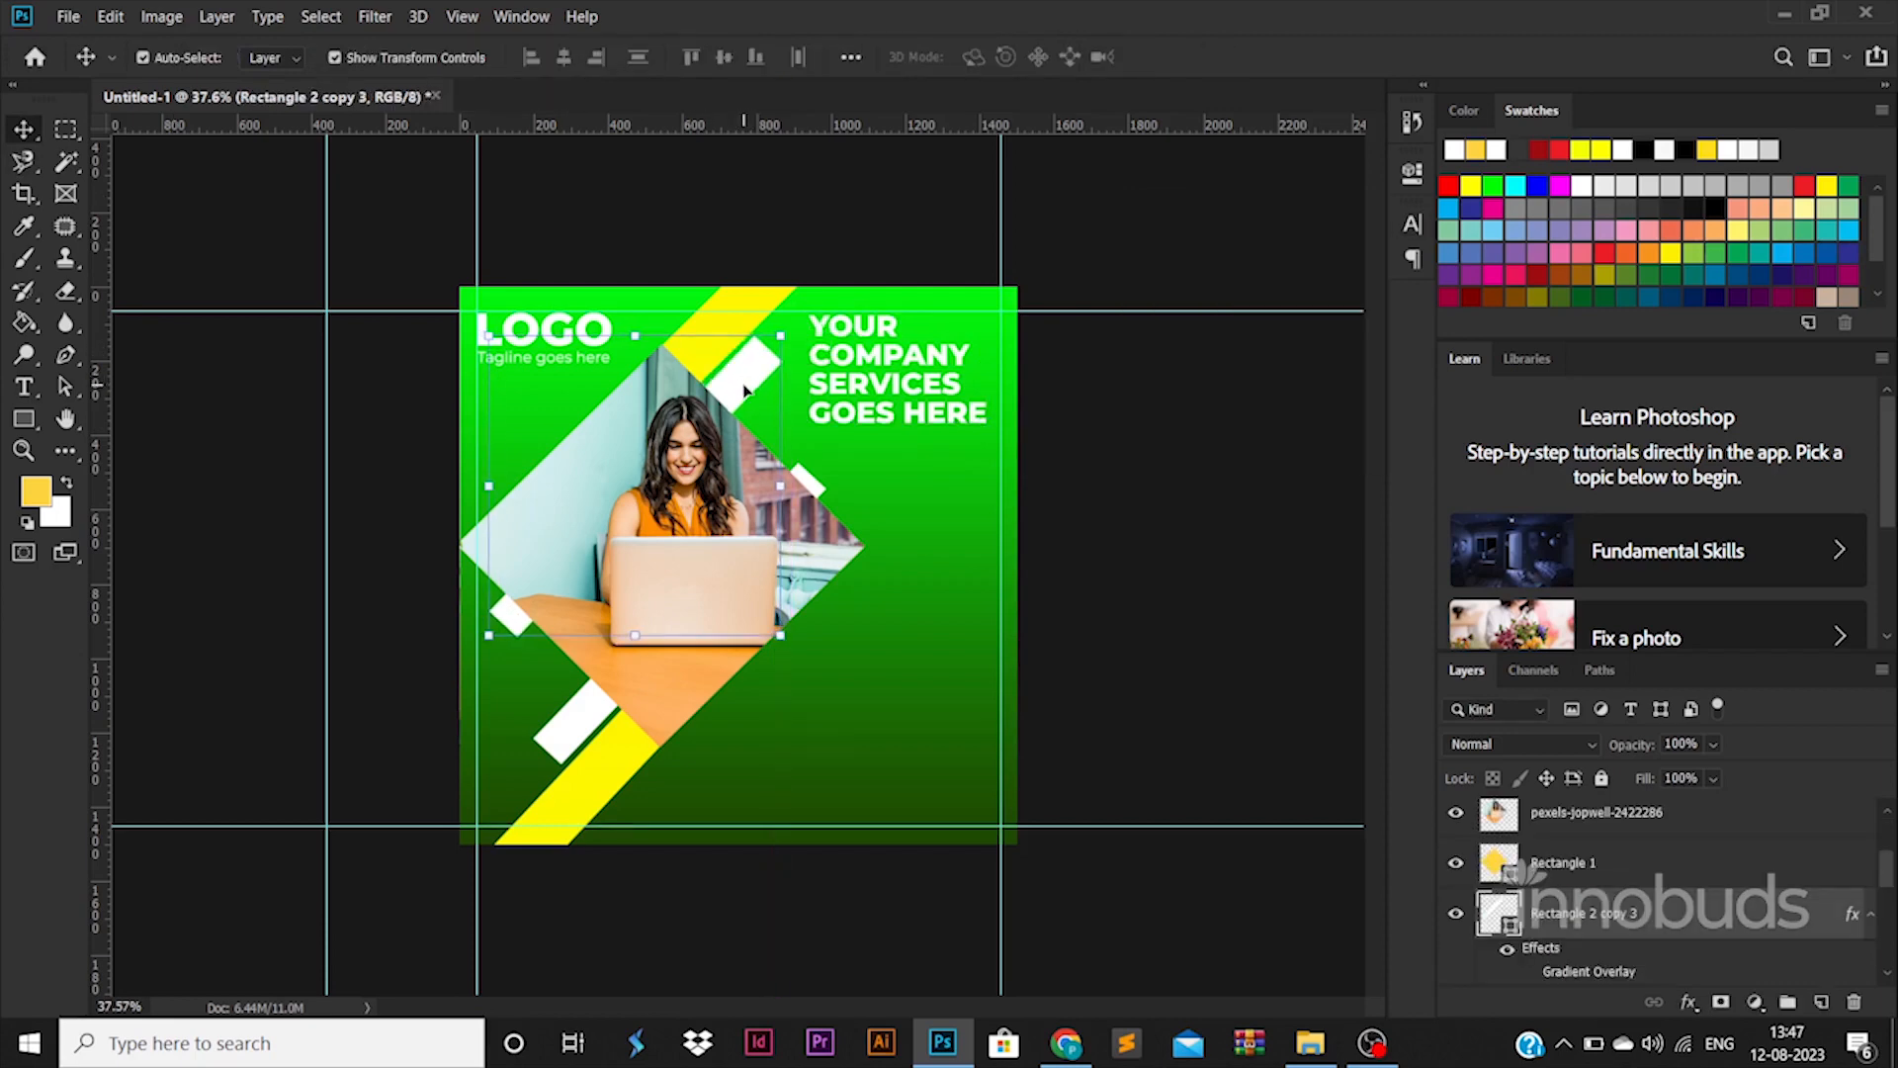
key(Left)
key(Left)
key(Left)
key(Down)
key(Down)
key(Left)
key(Left)
key(Left)
key(Left)
key(Down)
key(Down)
key(Left)
key(Left)
key(Left)
key(Down)
key(Down)
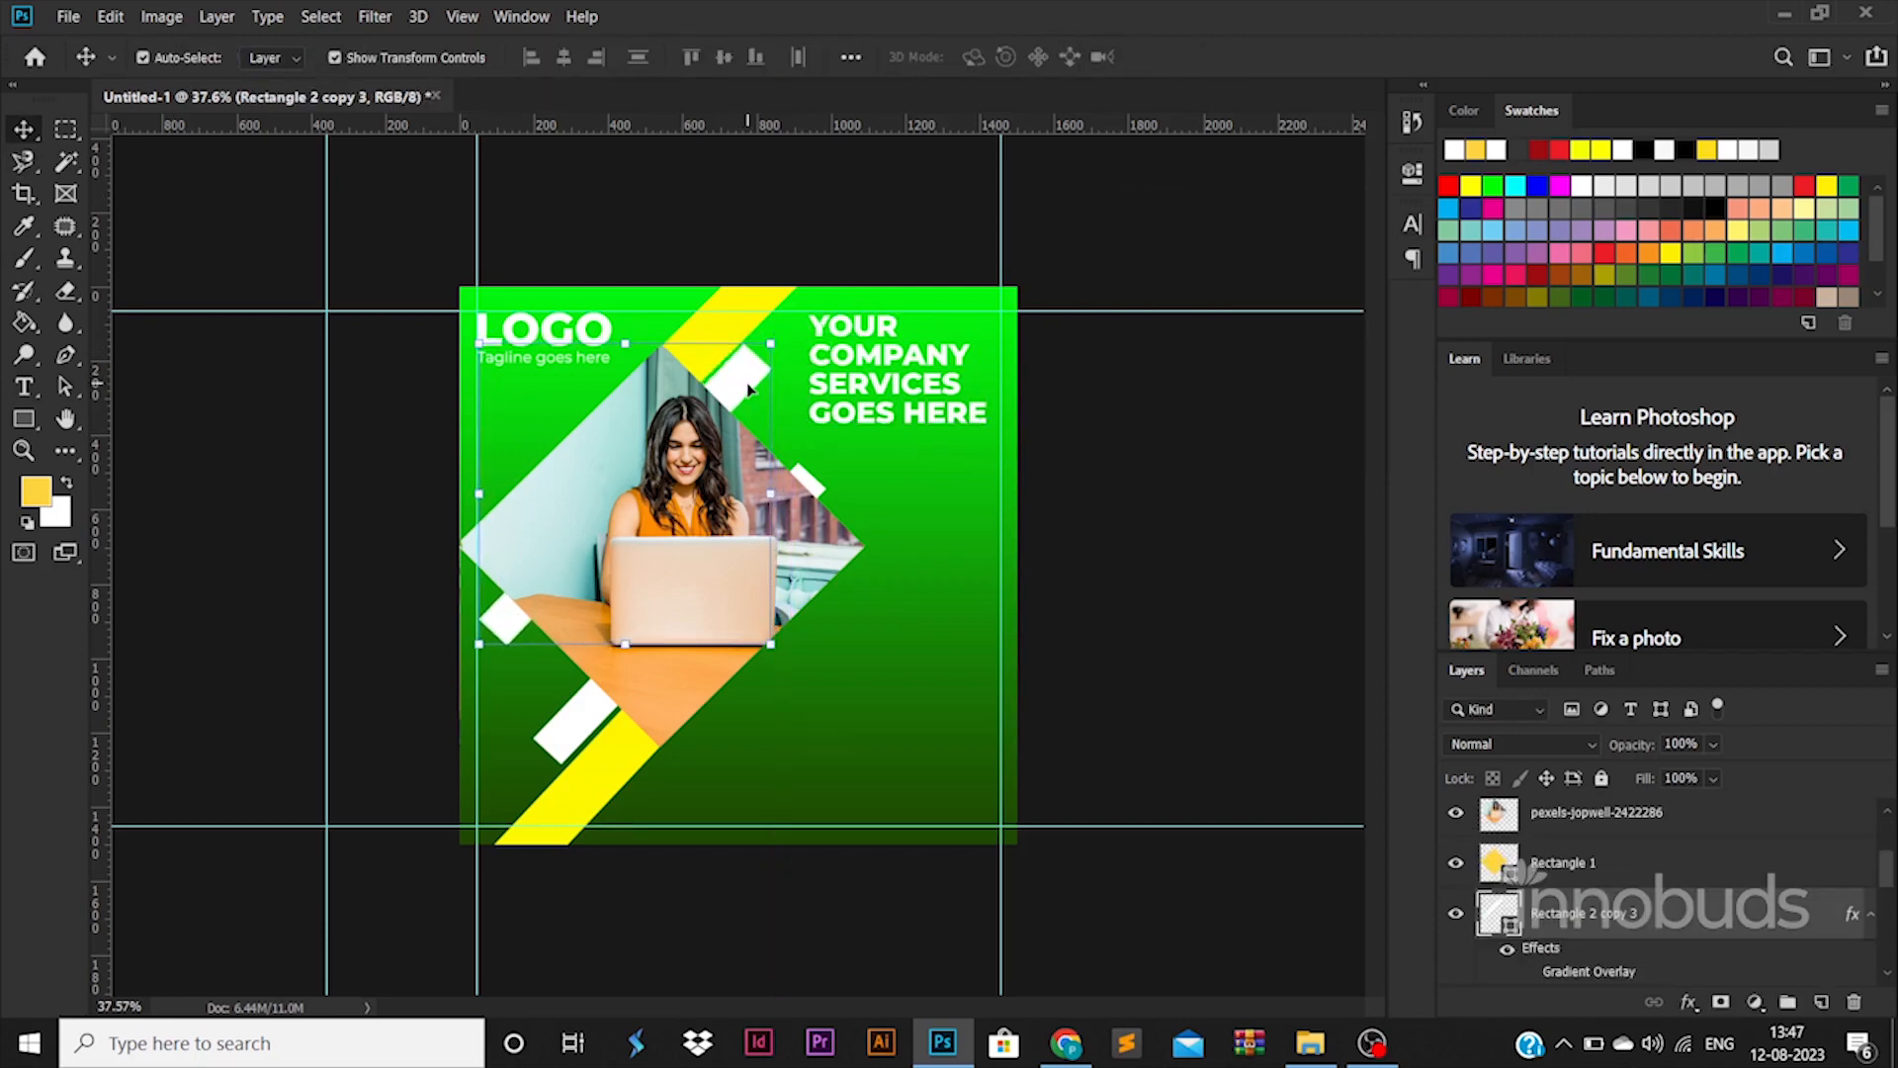
key(Down)
key(Down)
Resize the headline to the guide and colour SERVICES GOES HERE with the stripe's yellow
click(958, 417)
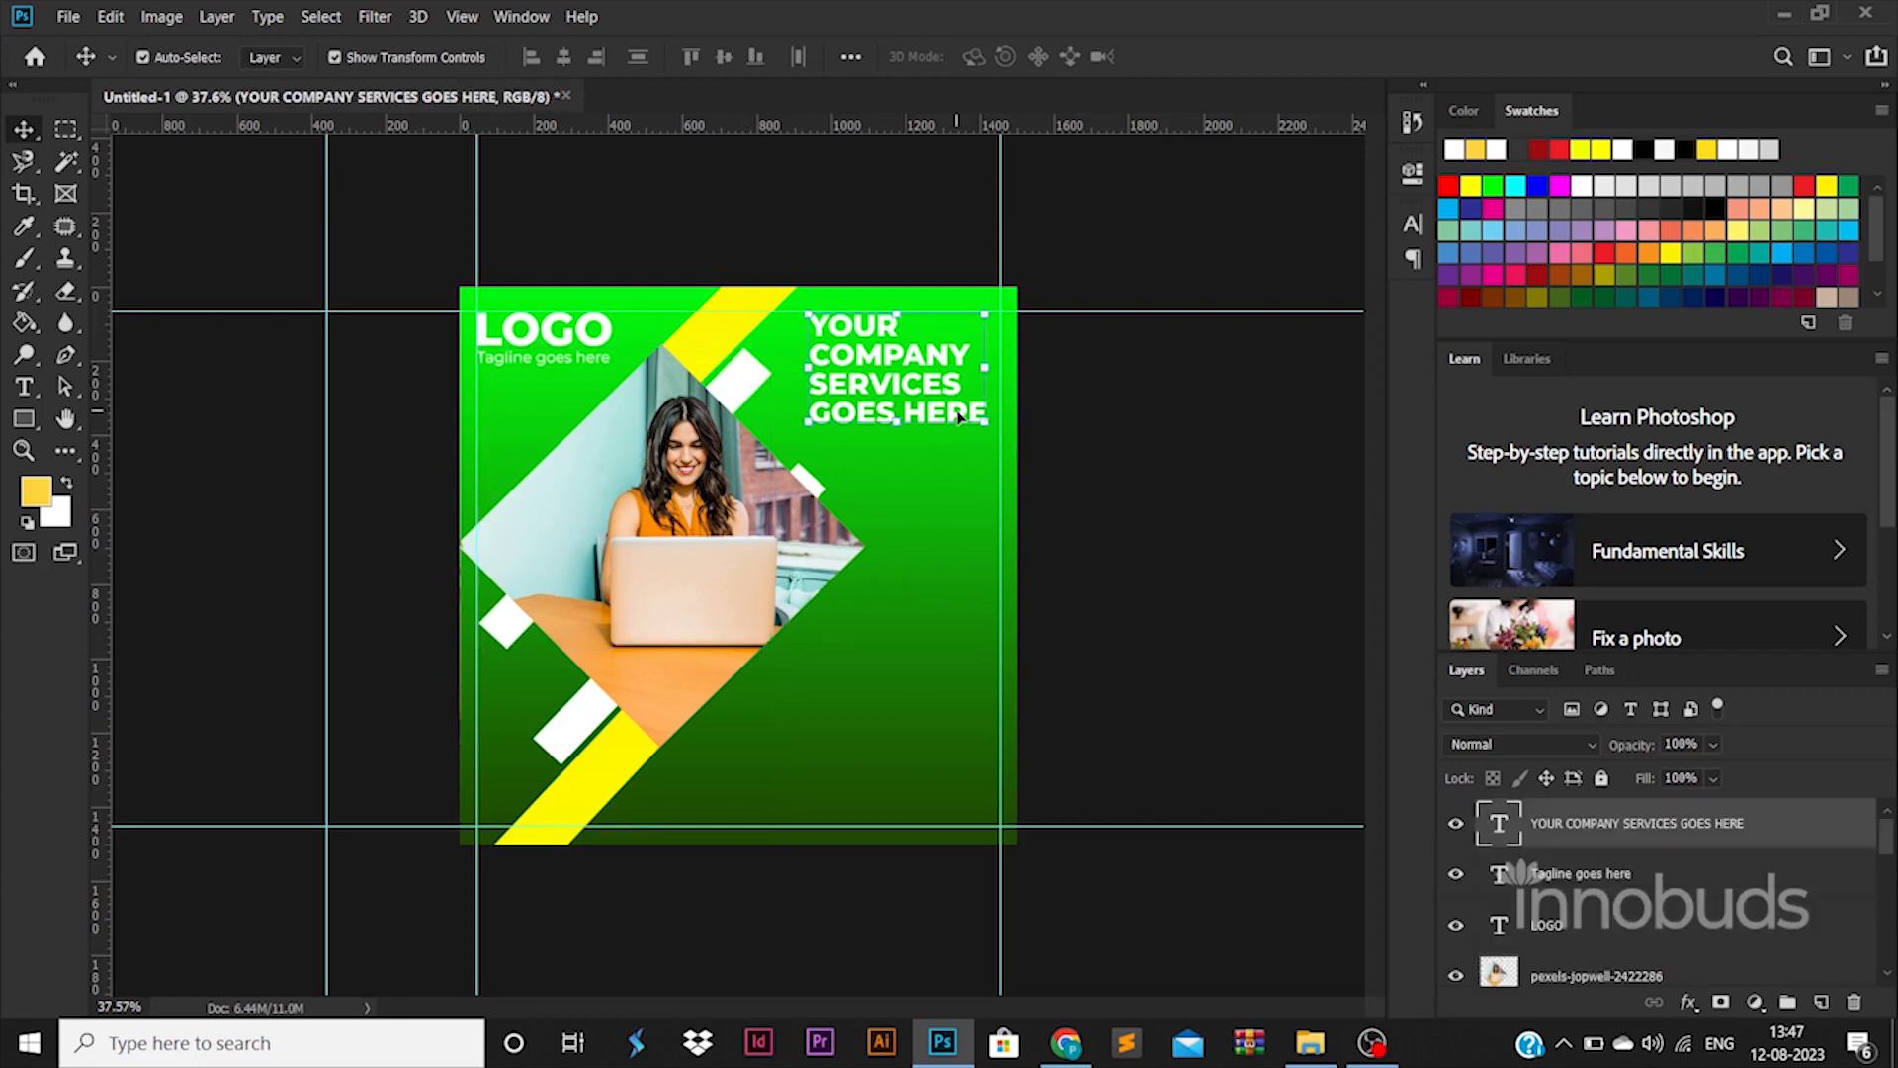
drag(808, 434, 892, 445)
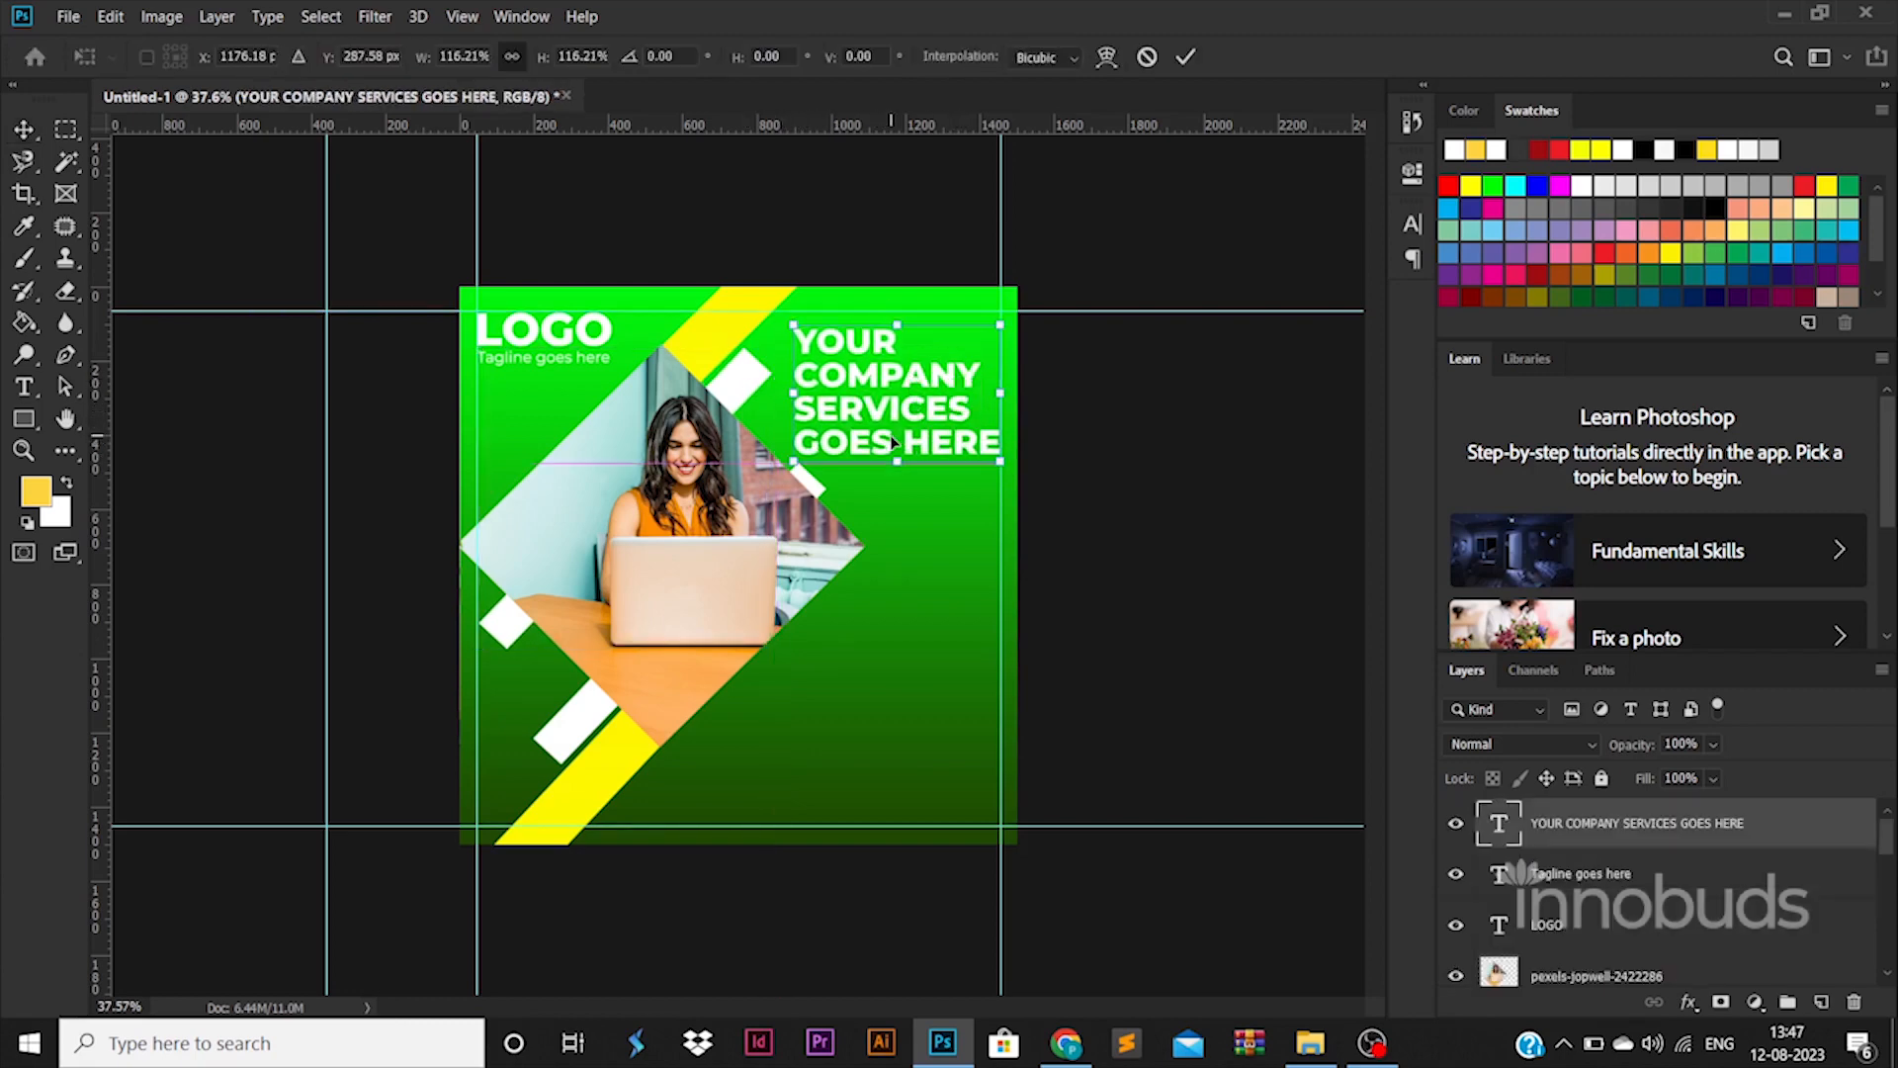
key(Return)
key(t)
key(Return)
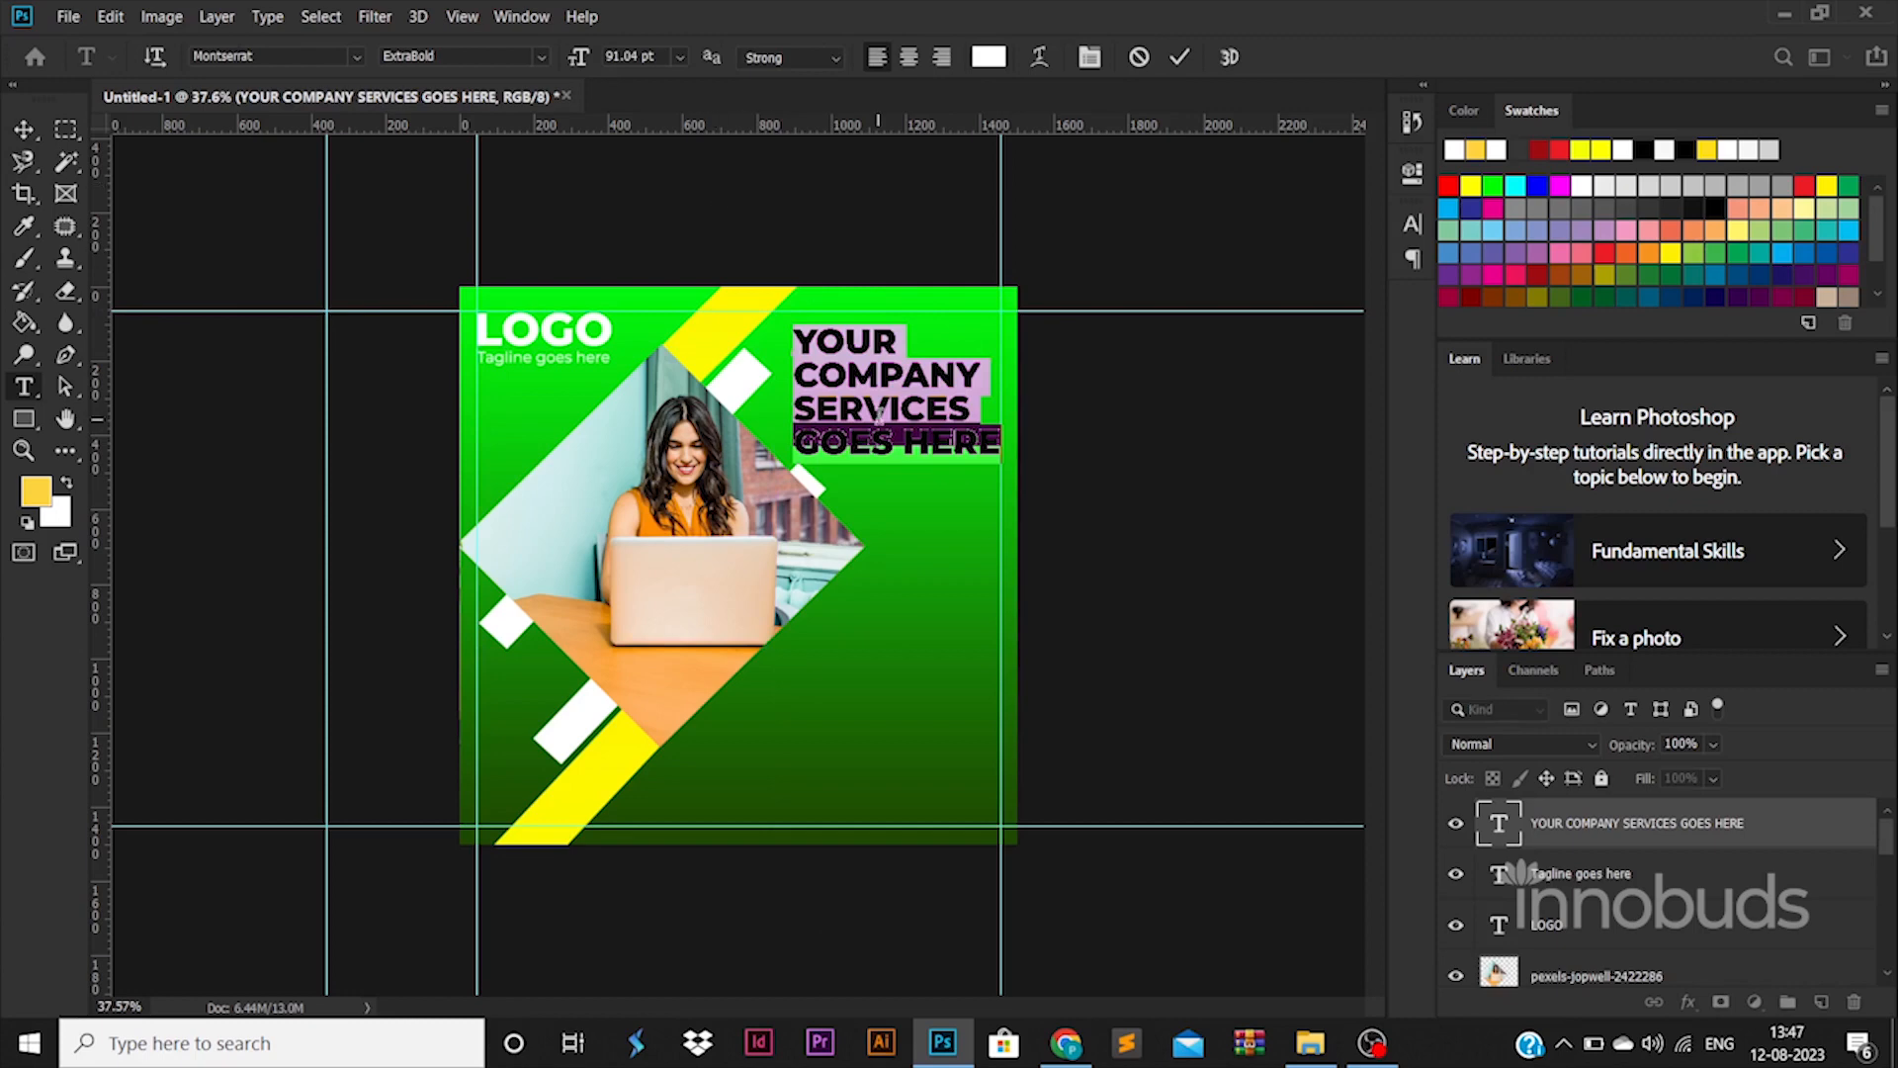
click(794, 410)
drag(794, 411, 1128, 488)
click(988, 56)
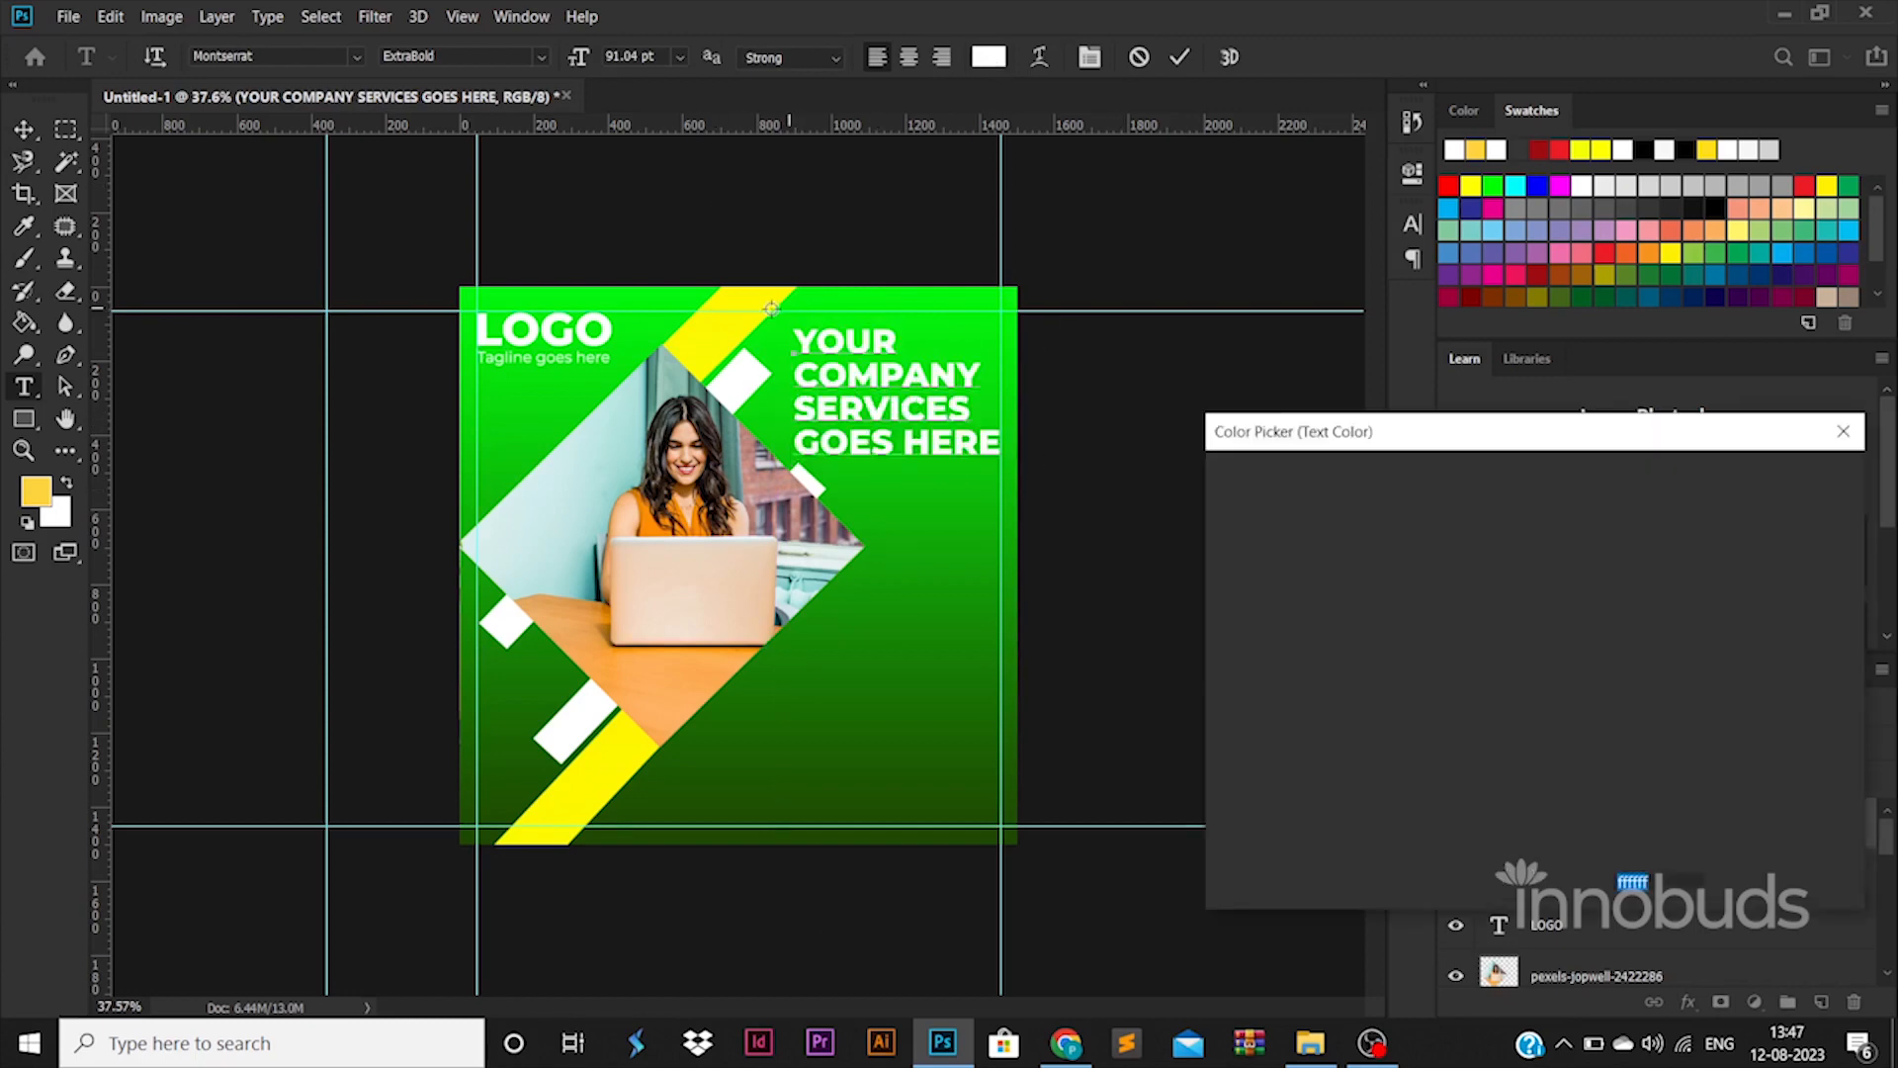
click(762, 308)
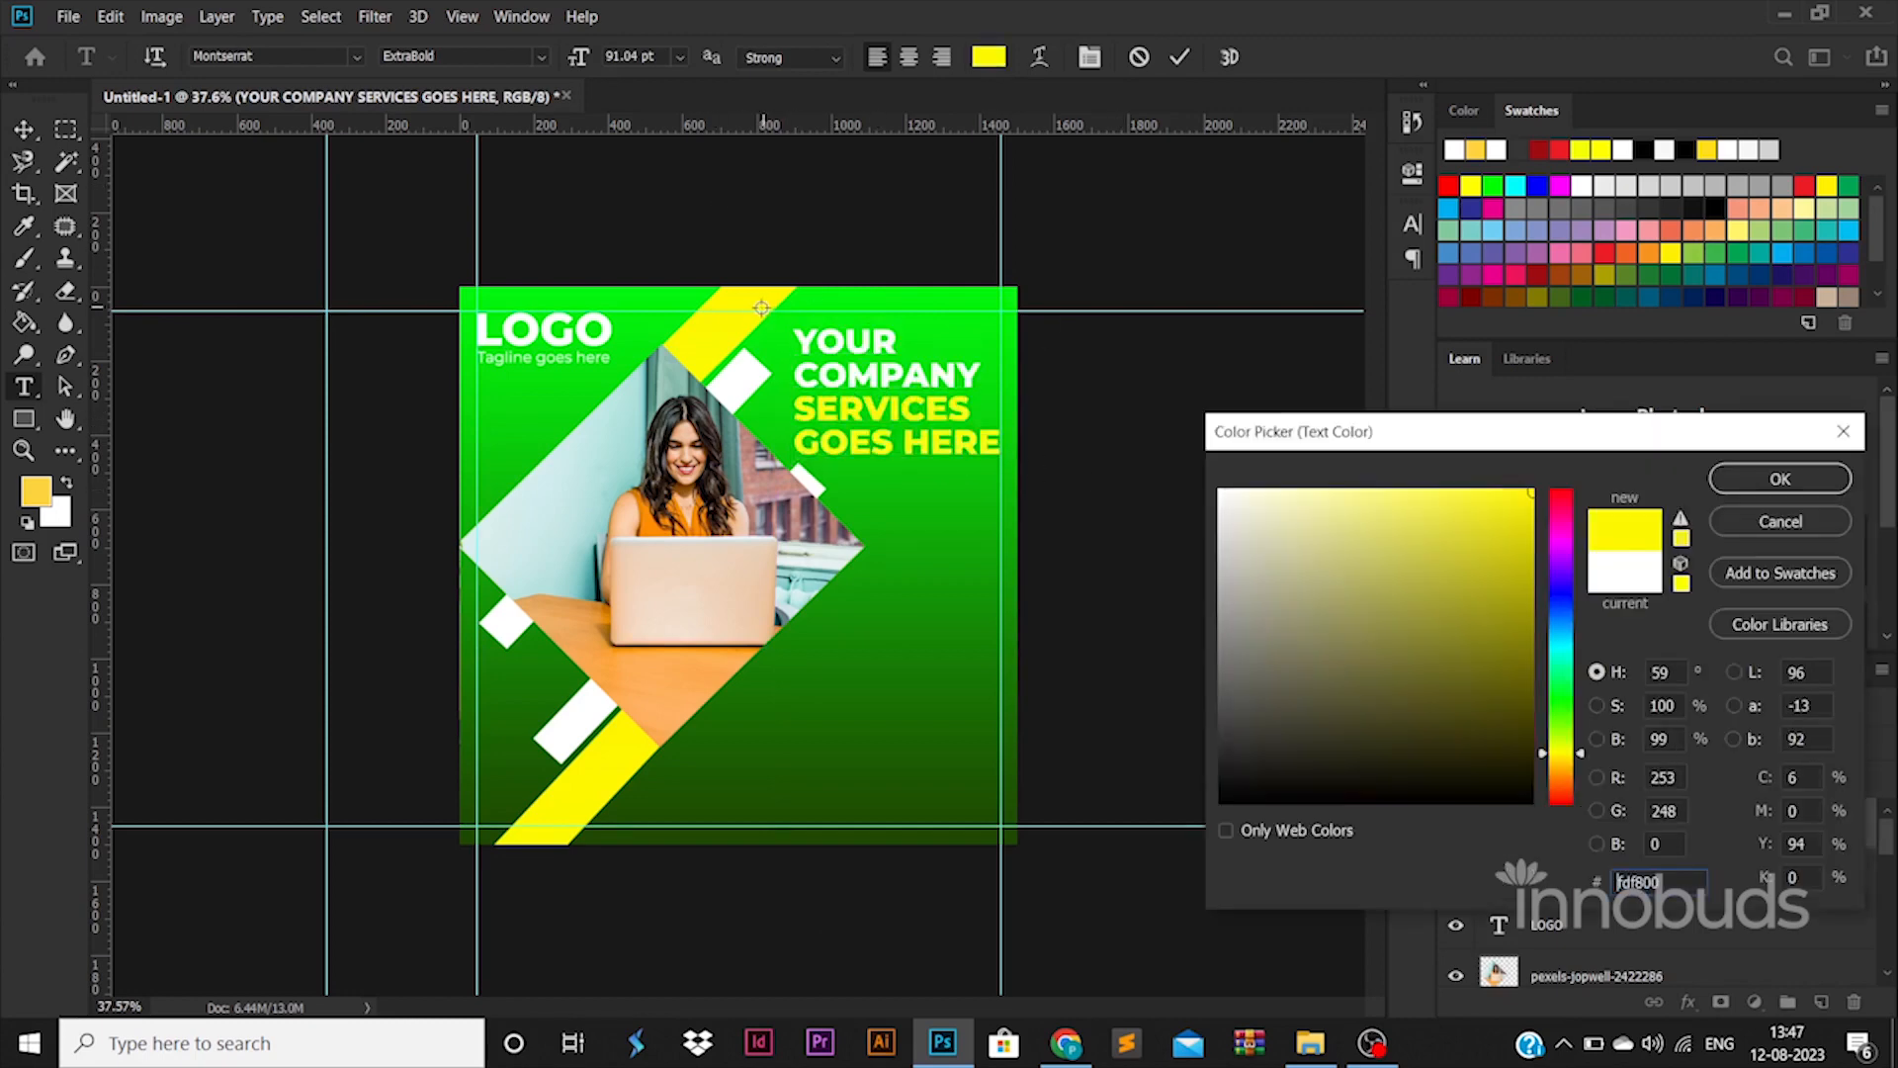
click(1756, 487)
click(23, 129)
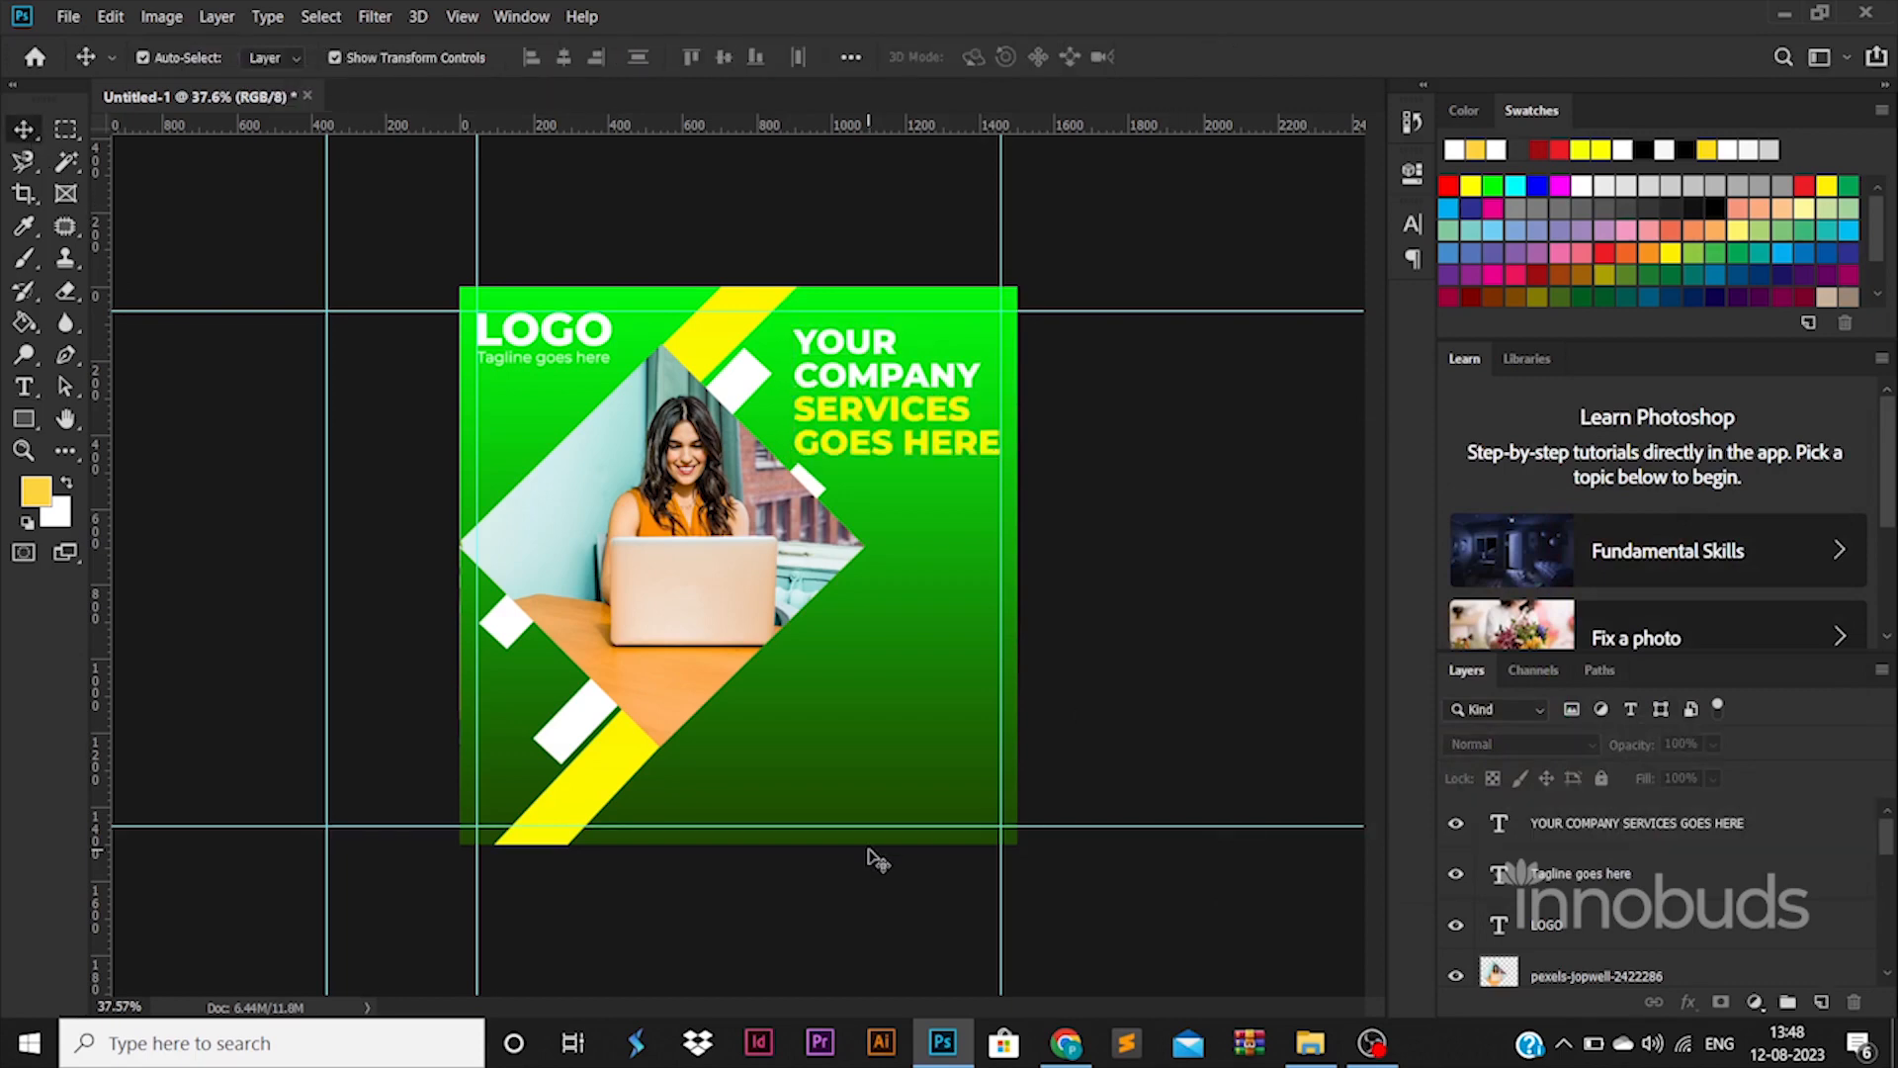
Draw a thin horizontal bar, move it behind the diamond photo, and fill it yellow
click(24, 418)
drag(635, 557, 1066, 551)
click(24, 128)
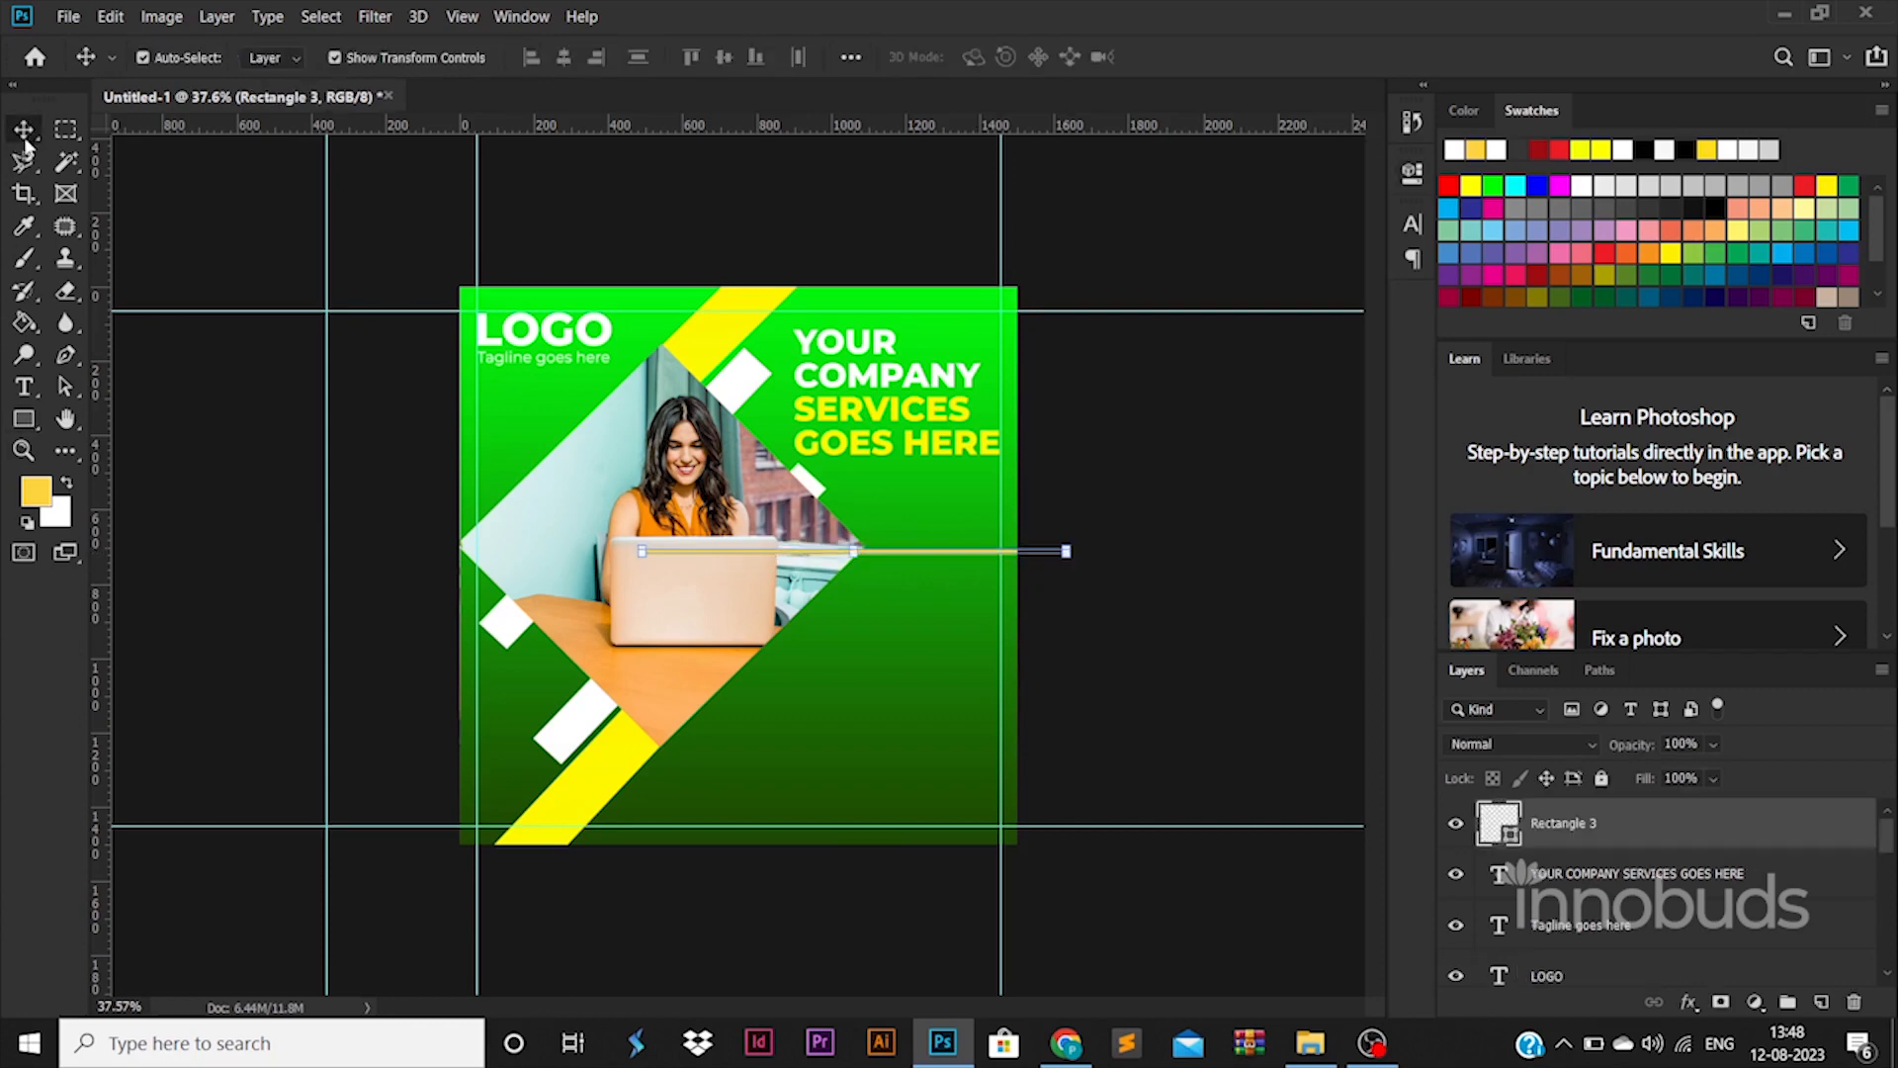
scroll(1552, 826, down, 5)
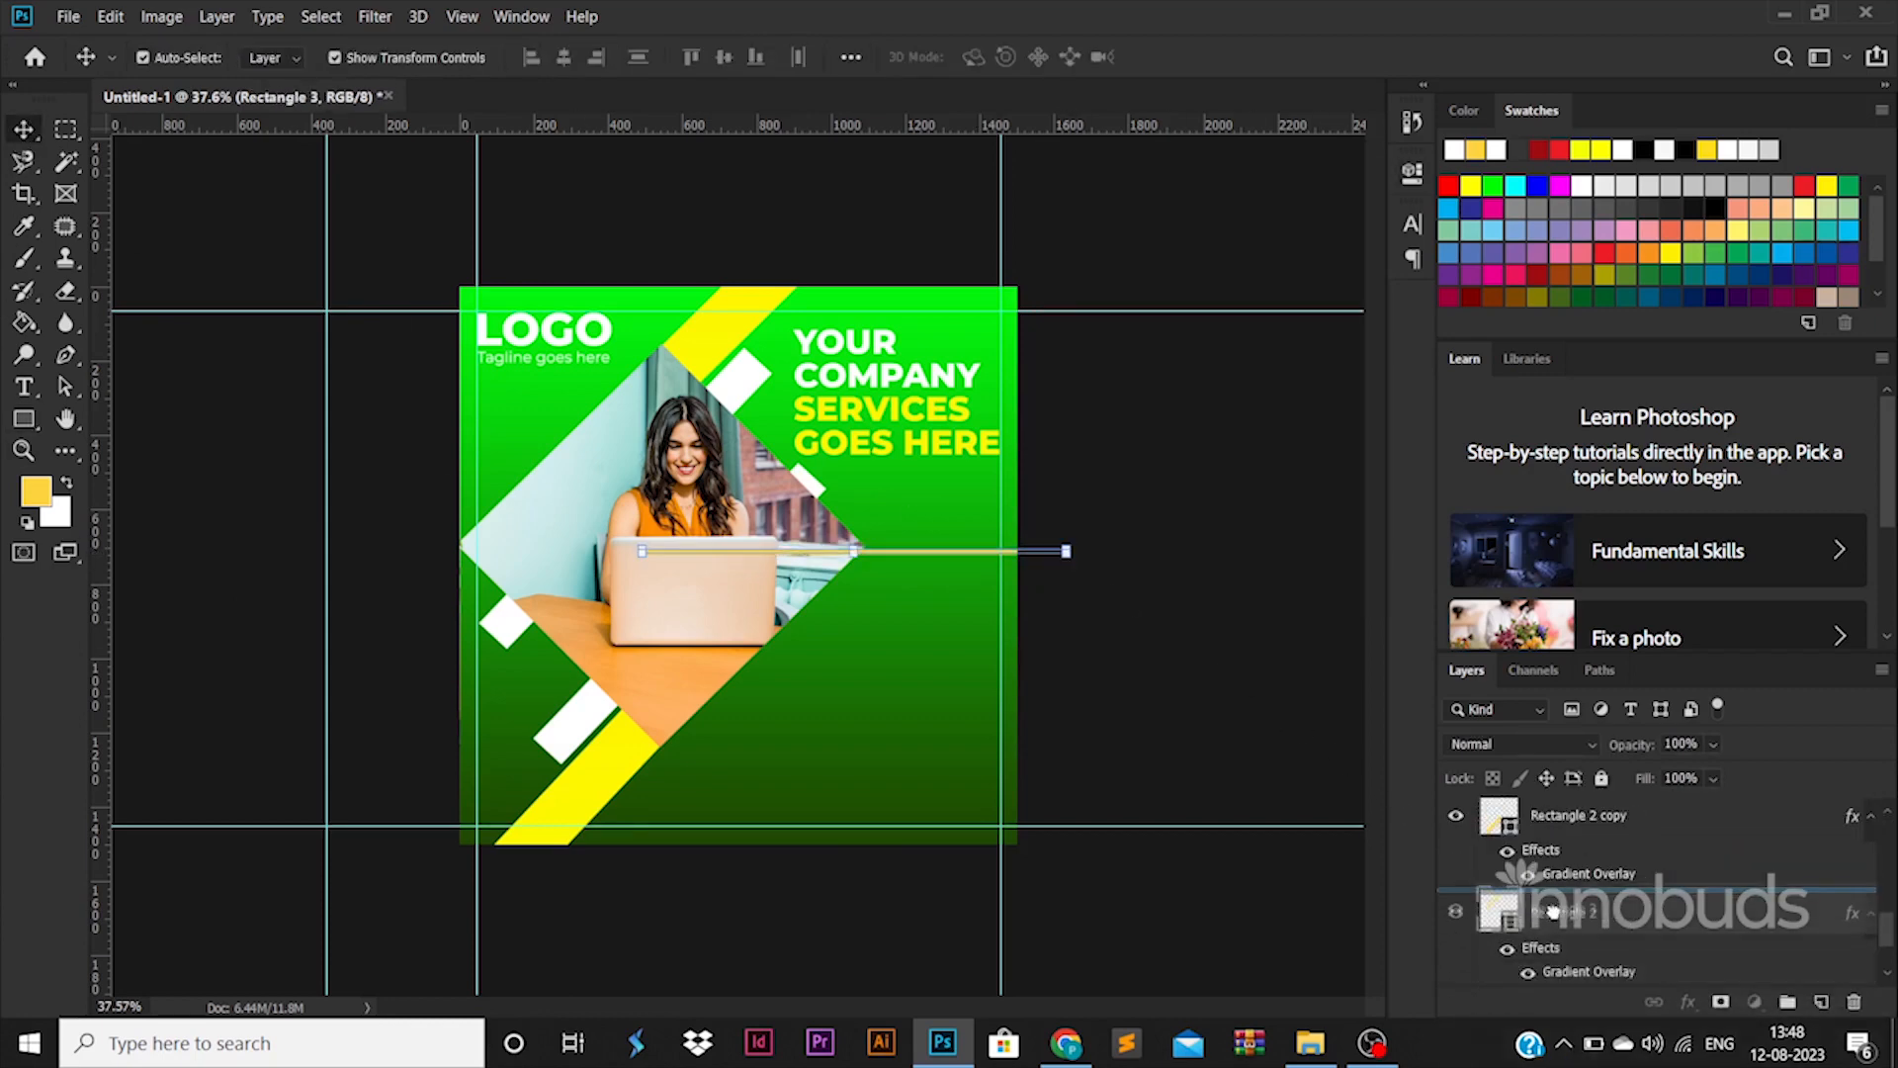
drag(1538, 1053, 1549, 888)
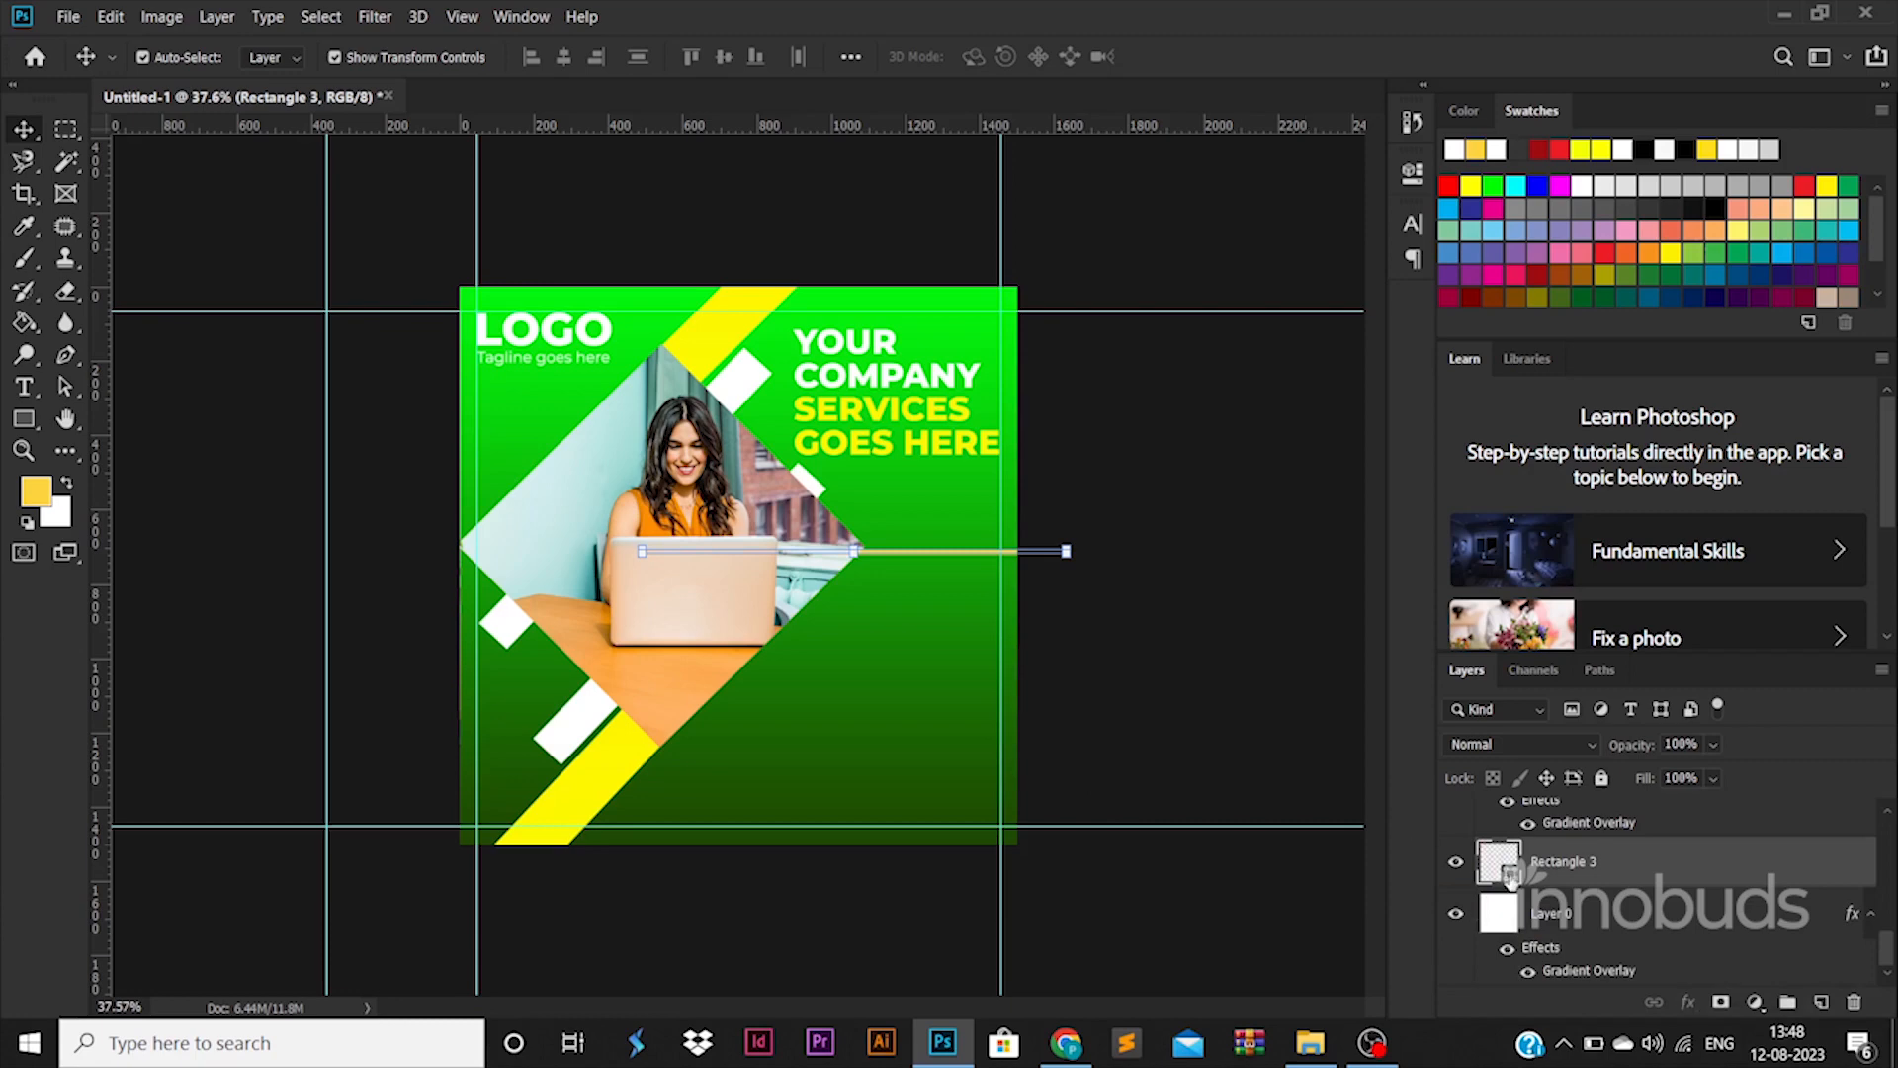
double_click(1510, 874)
click(1770, 479)
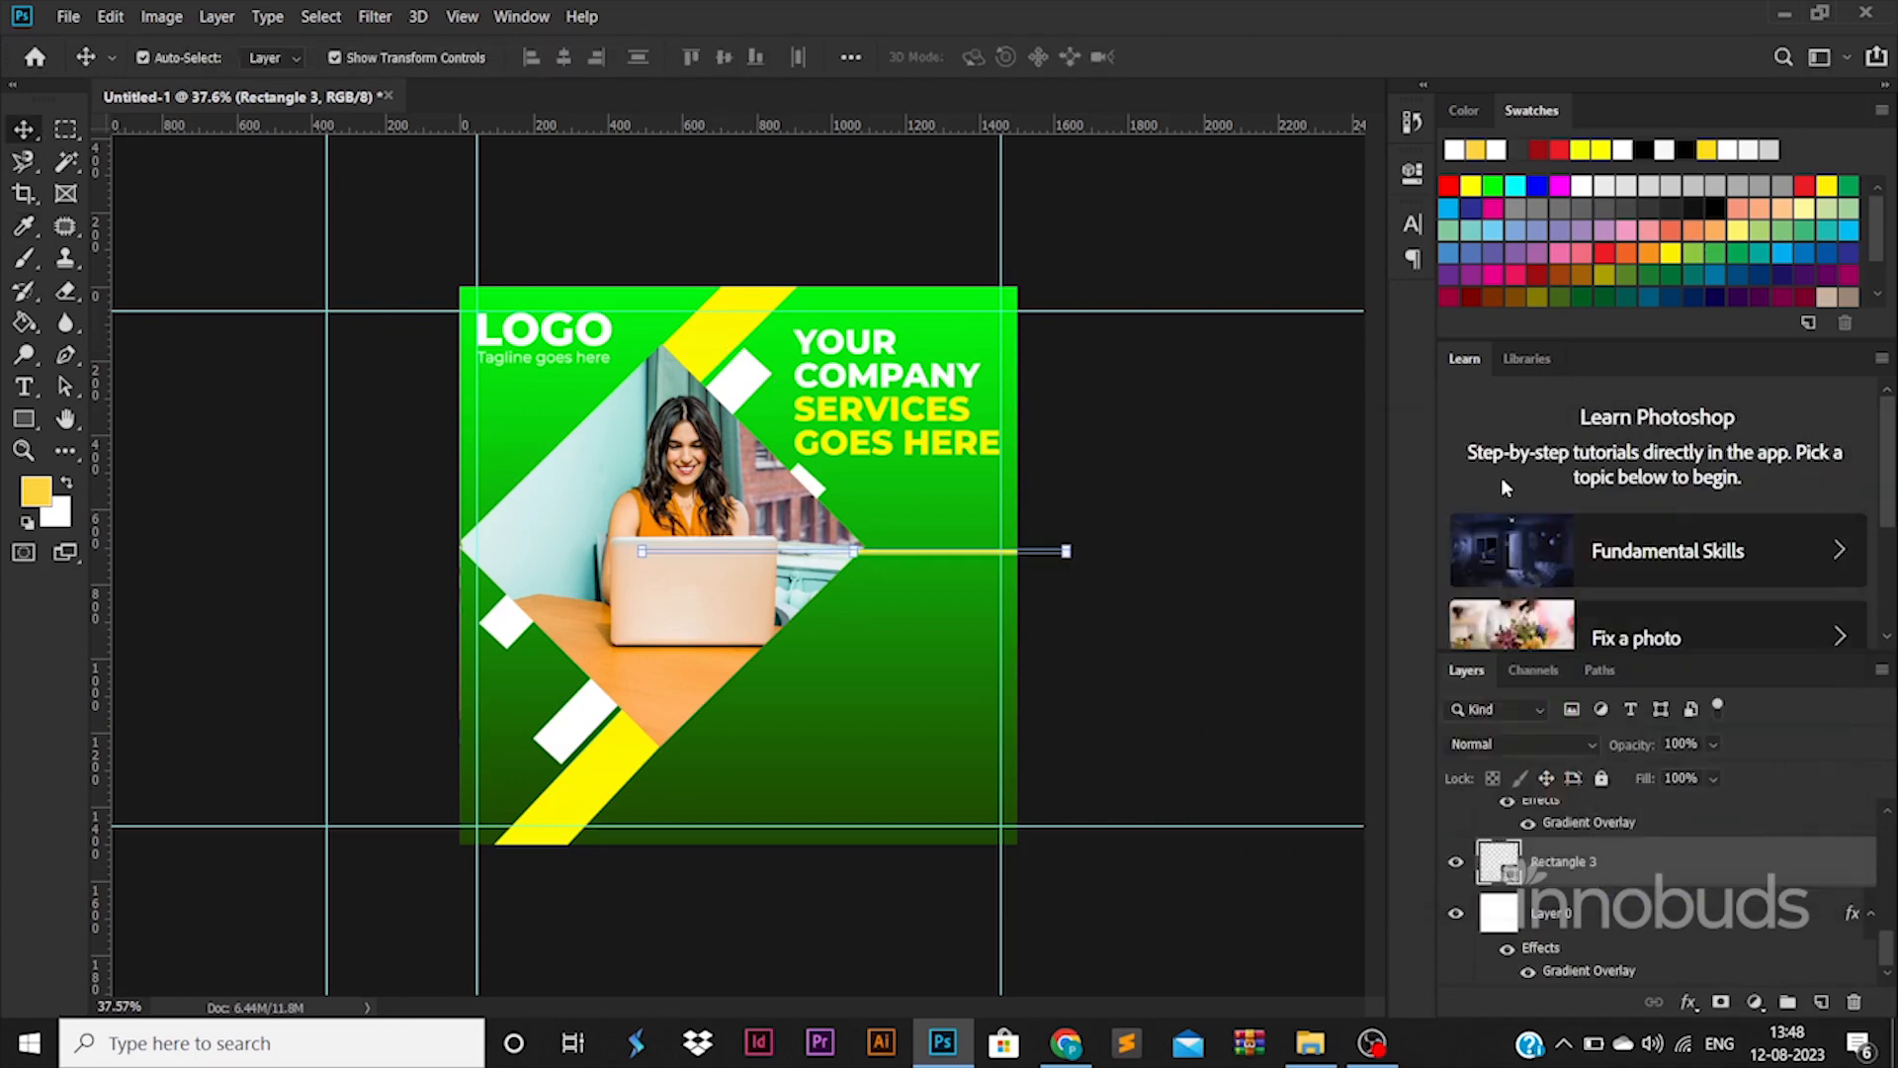
key(Up)
key(Up)
key(Up)
key(Up)
key(Up)
key(Up)
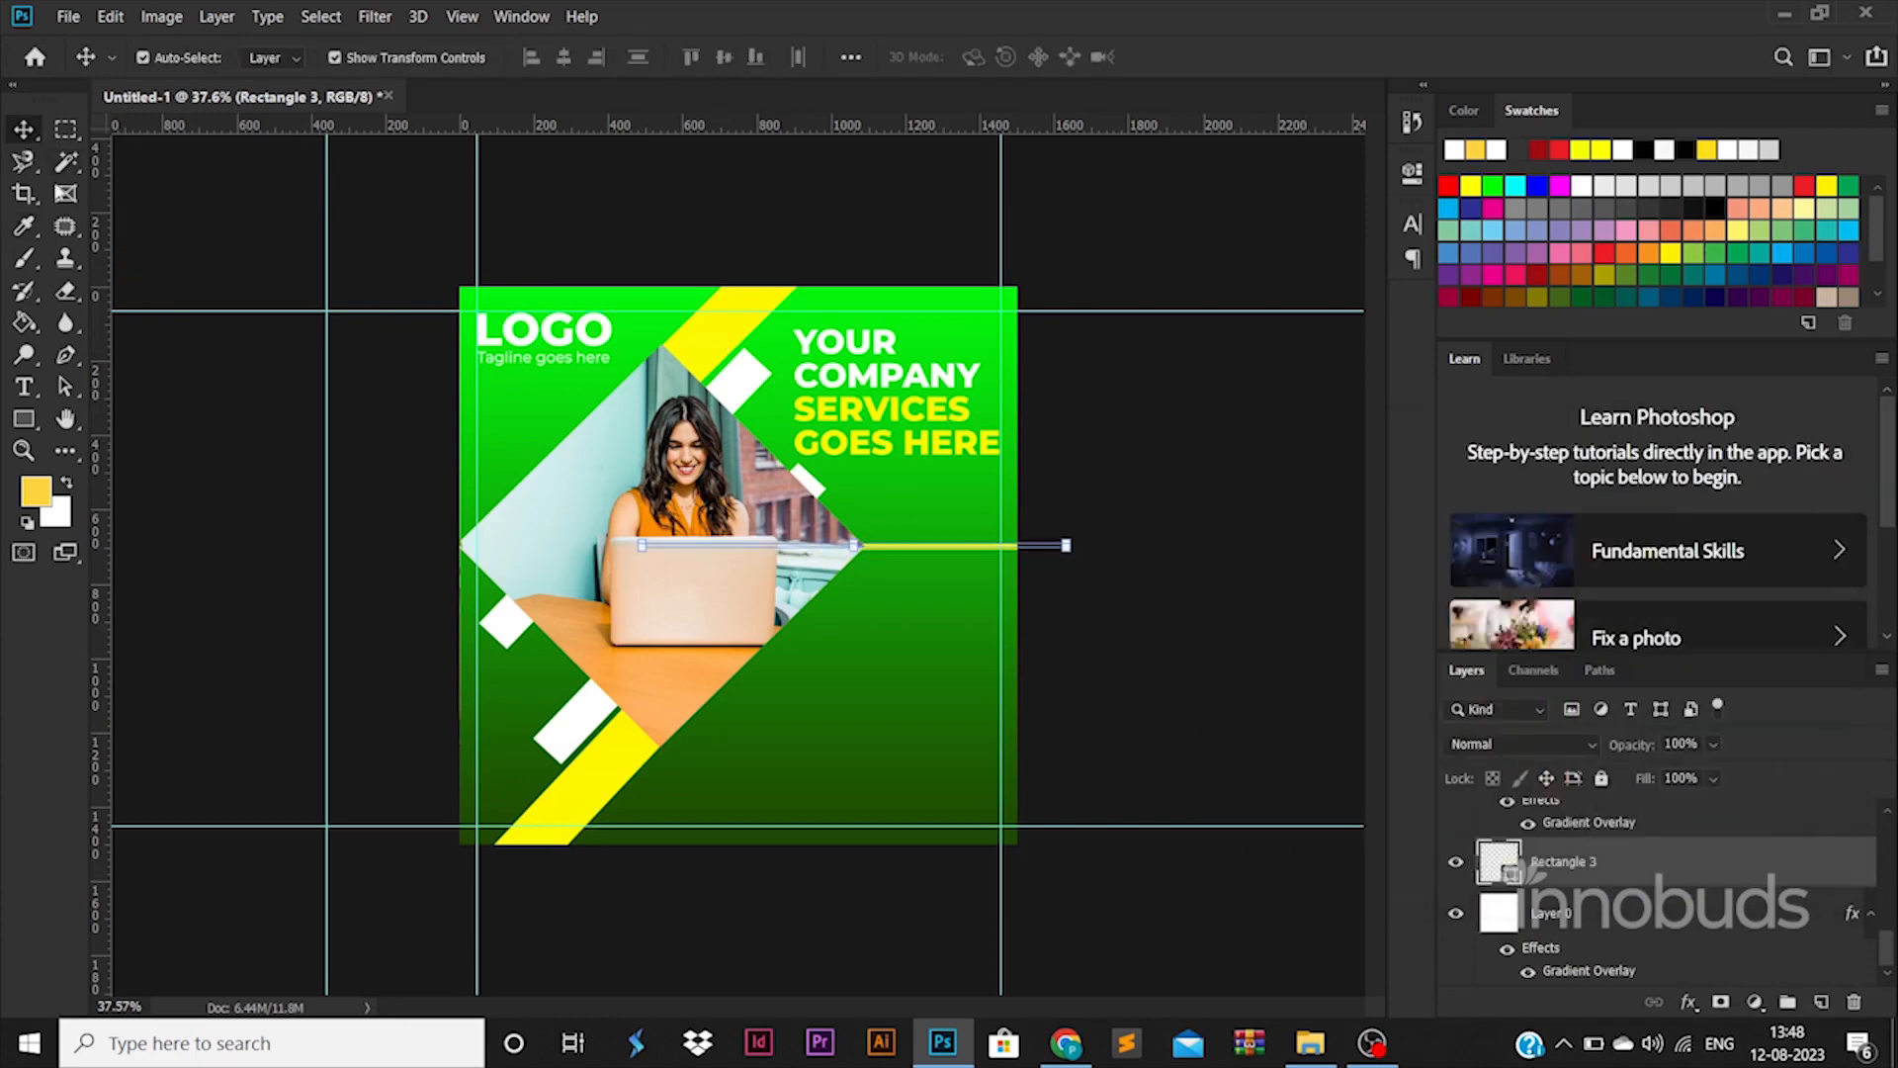
click(289, 537)
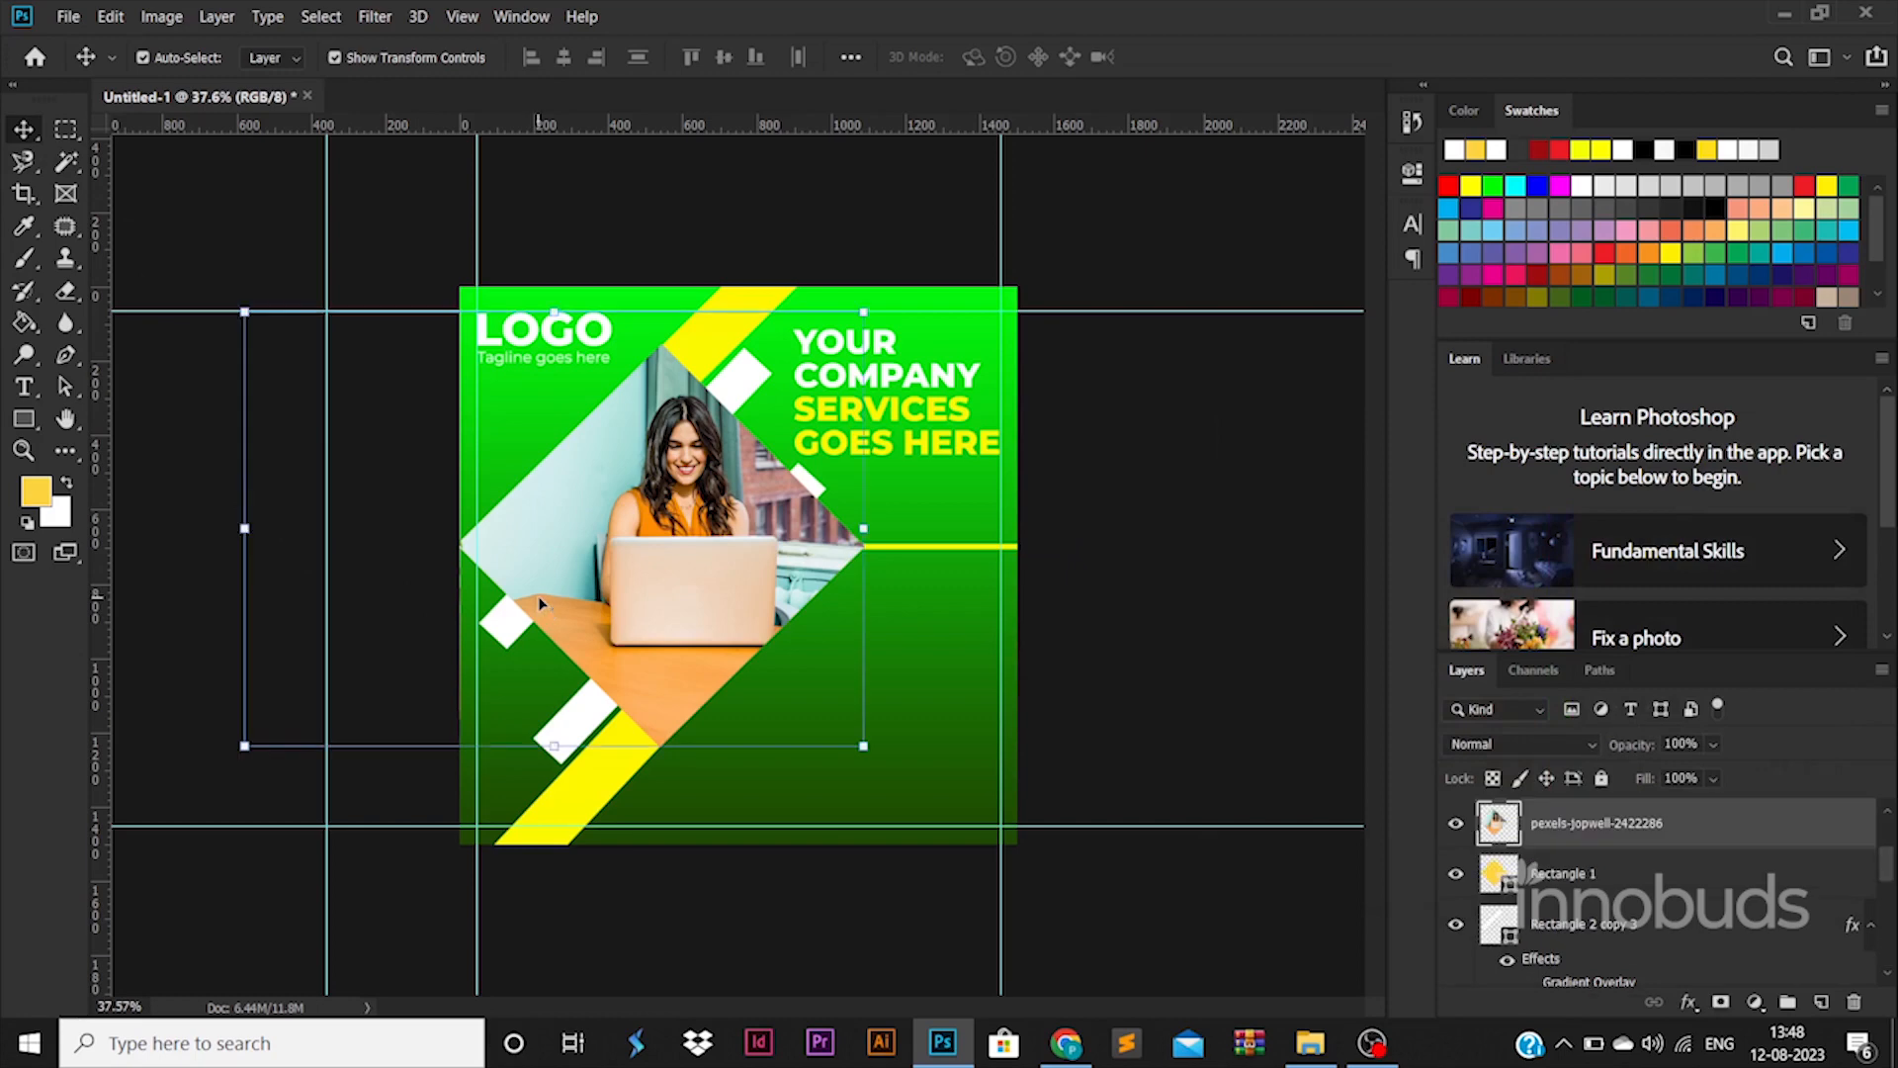
Add a drop shadow to the diamond photo and nudge the lower white square left
double_click(1751, 838)
click(1088, 888)
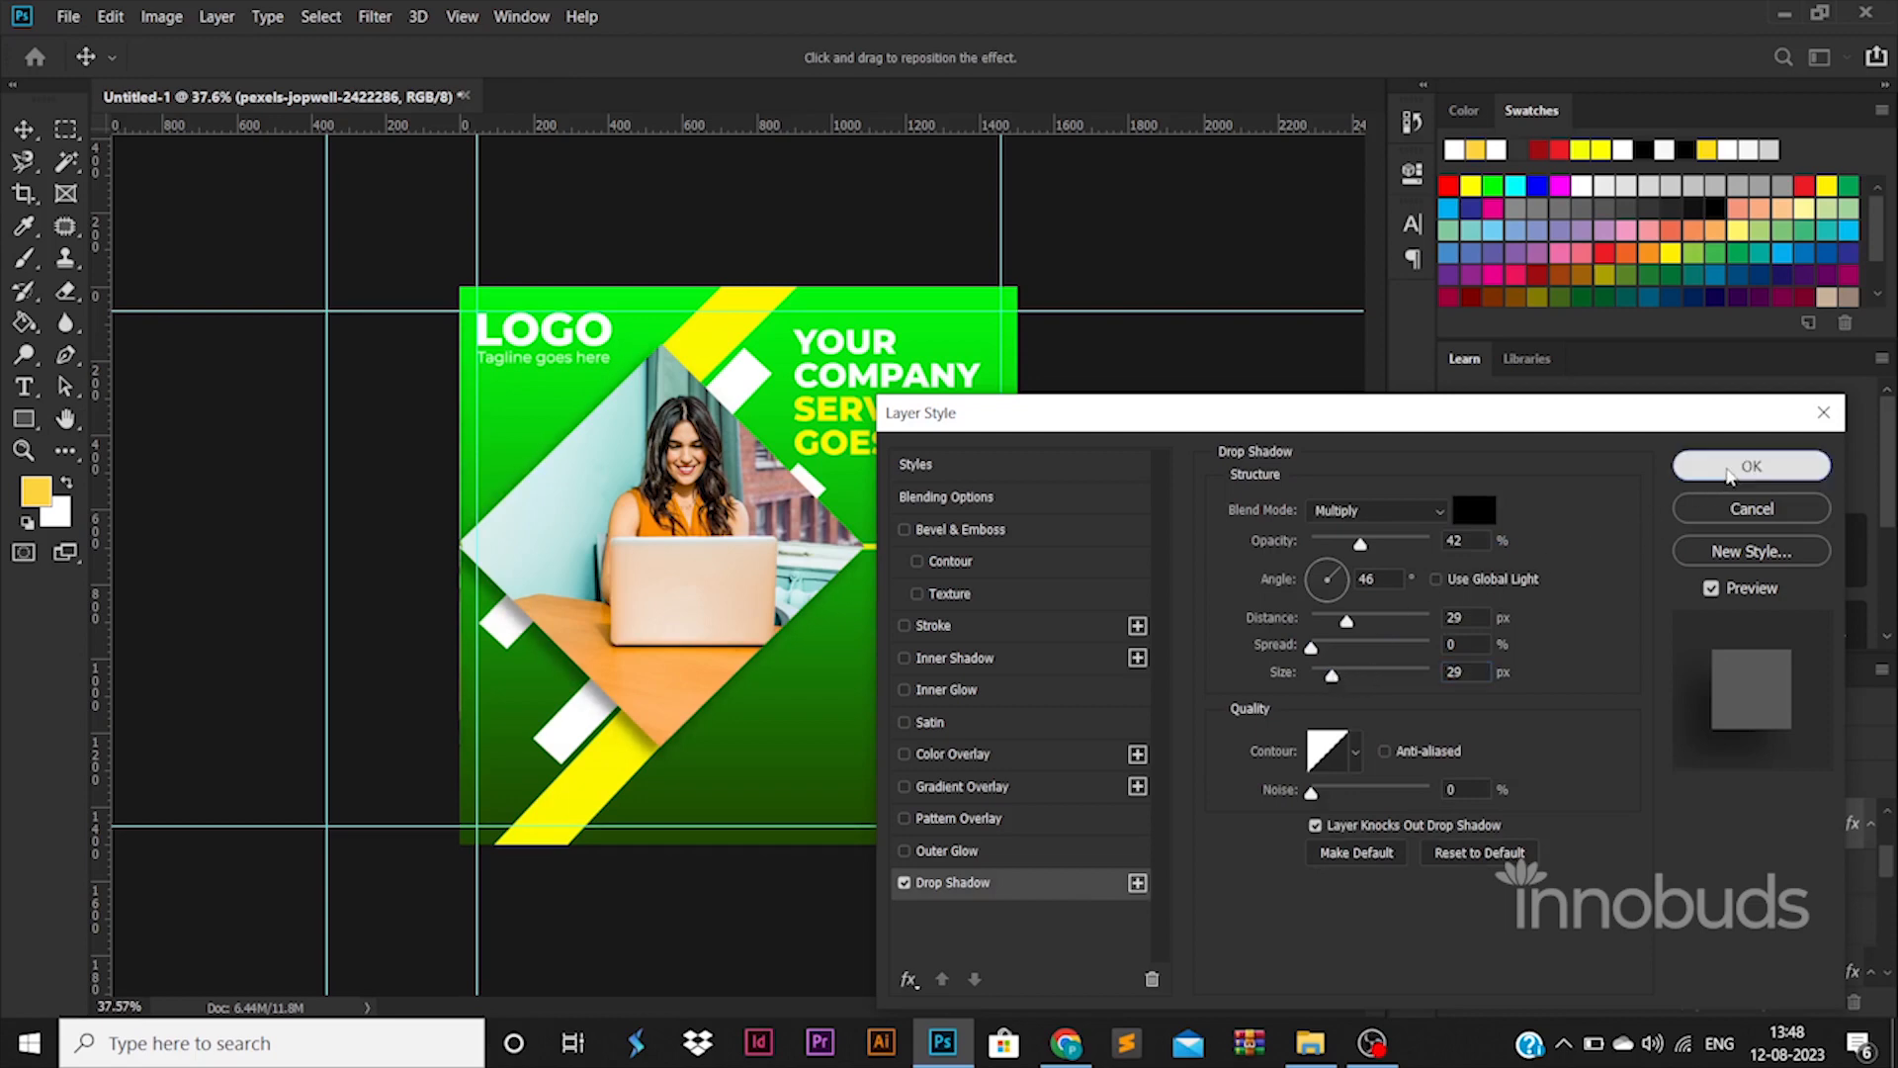
click(1751, 466)
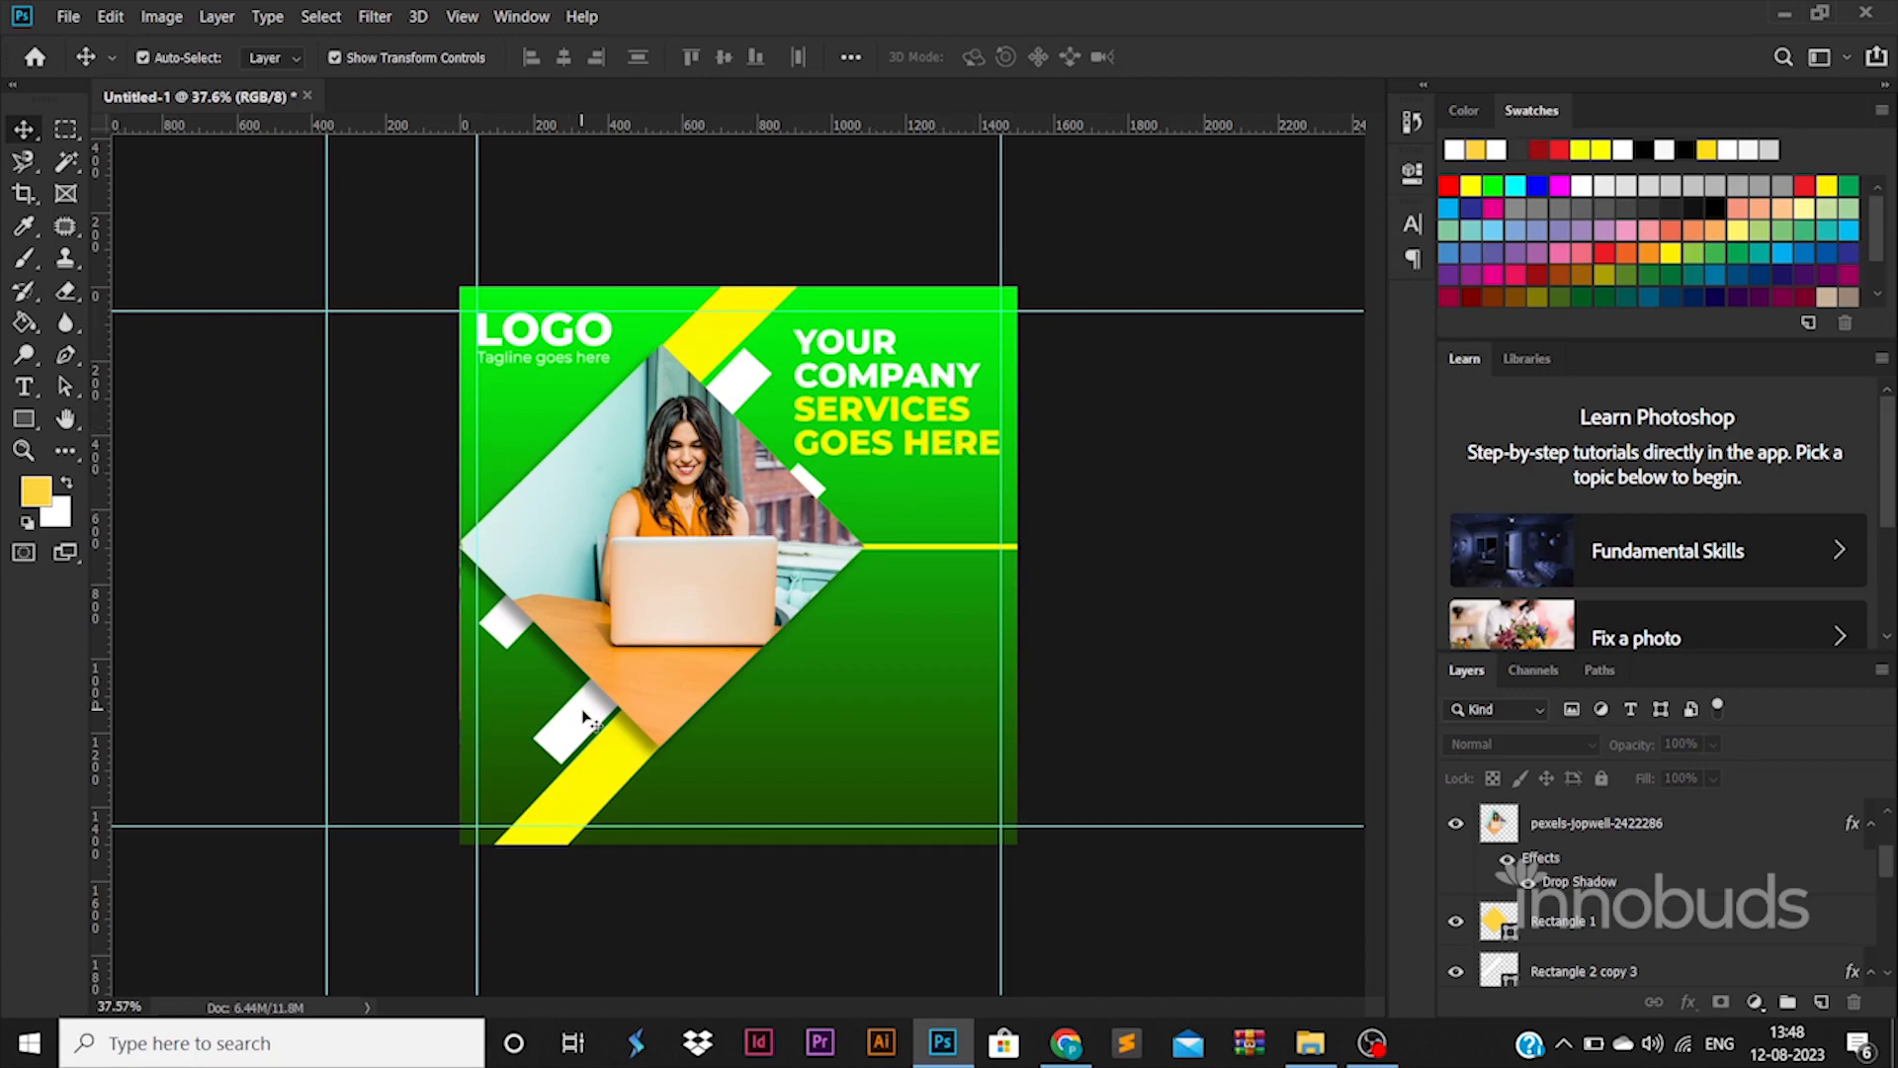
drag(582, 709, 579, 709)
click(1162, 676)
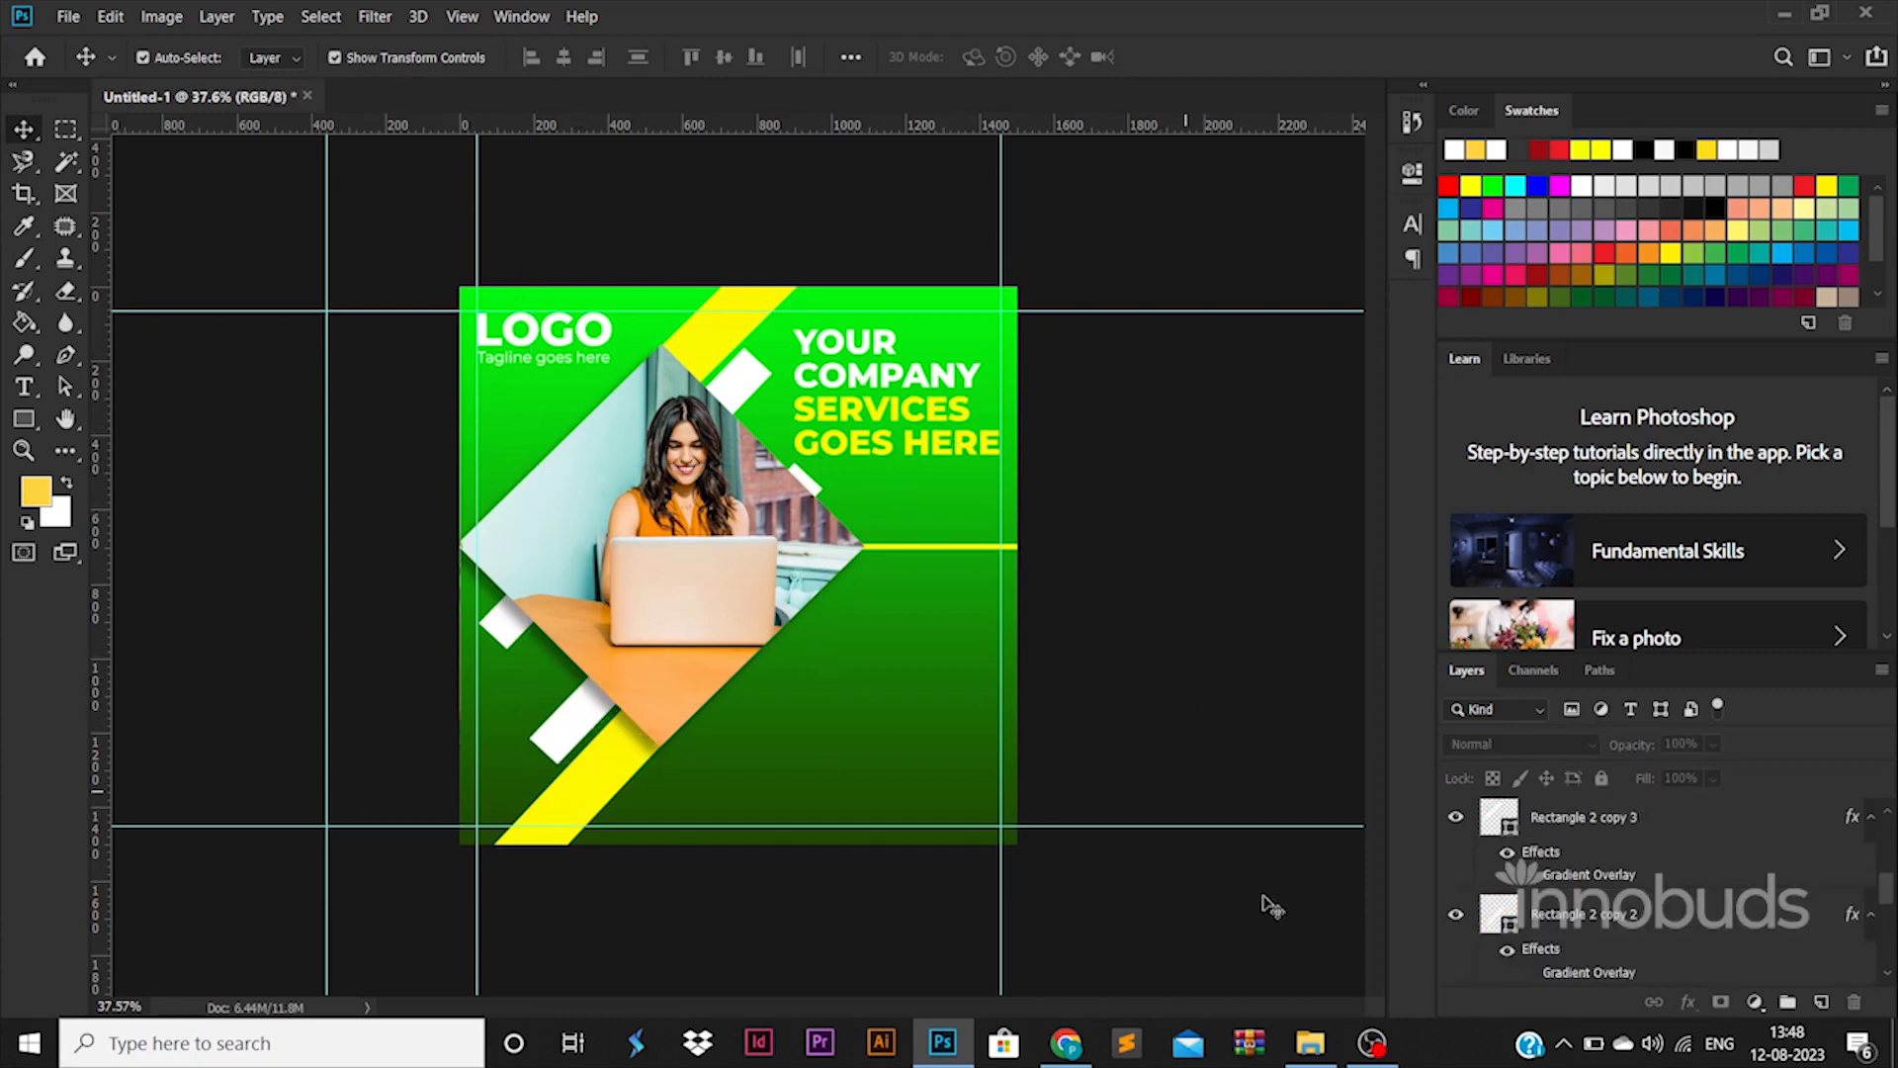
In File Explorer, open ICONS and drag email.png, globe.png and phone.png onto the poster
click(1310, 1043)
click(608, 81)
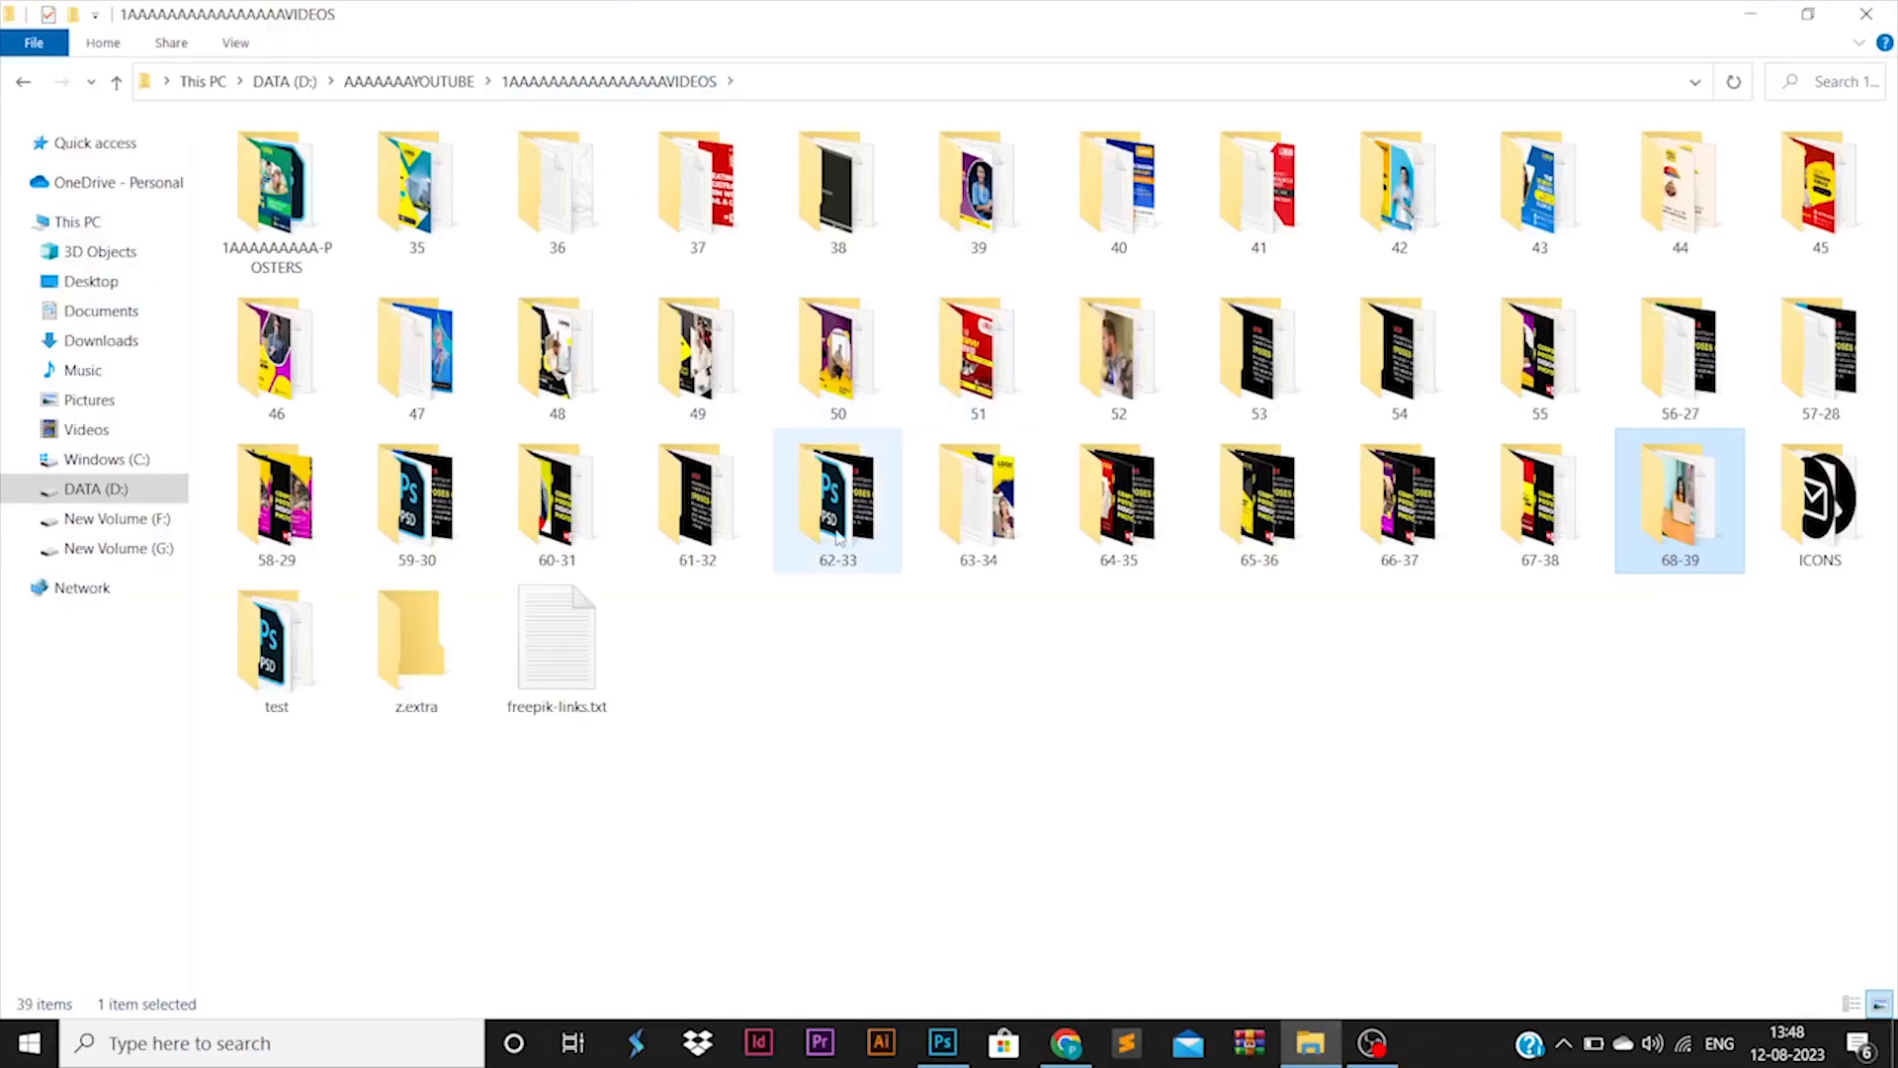
double_click(1820, 500)
click(276, 178)
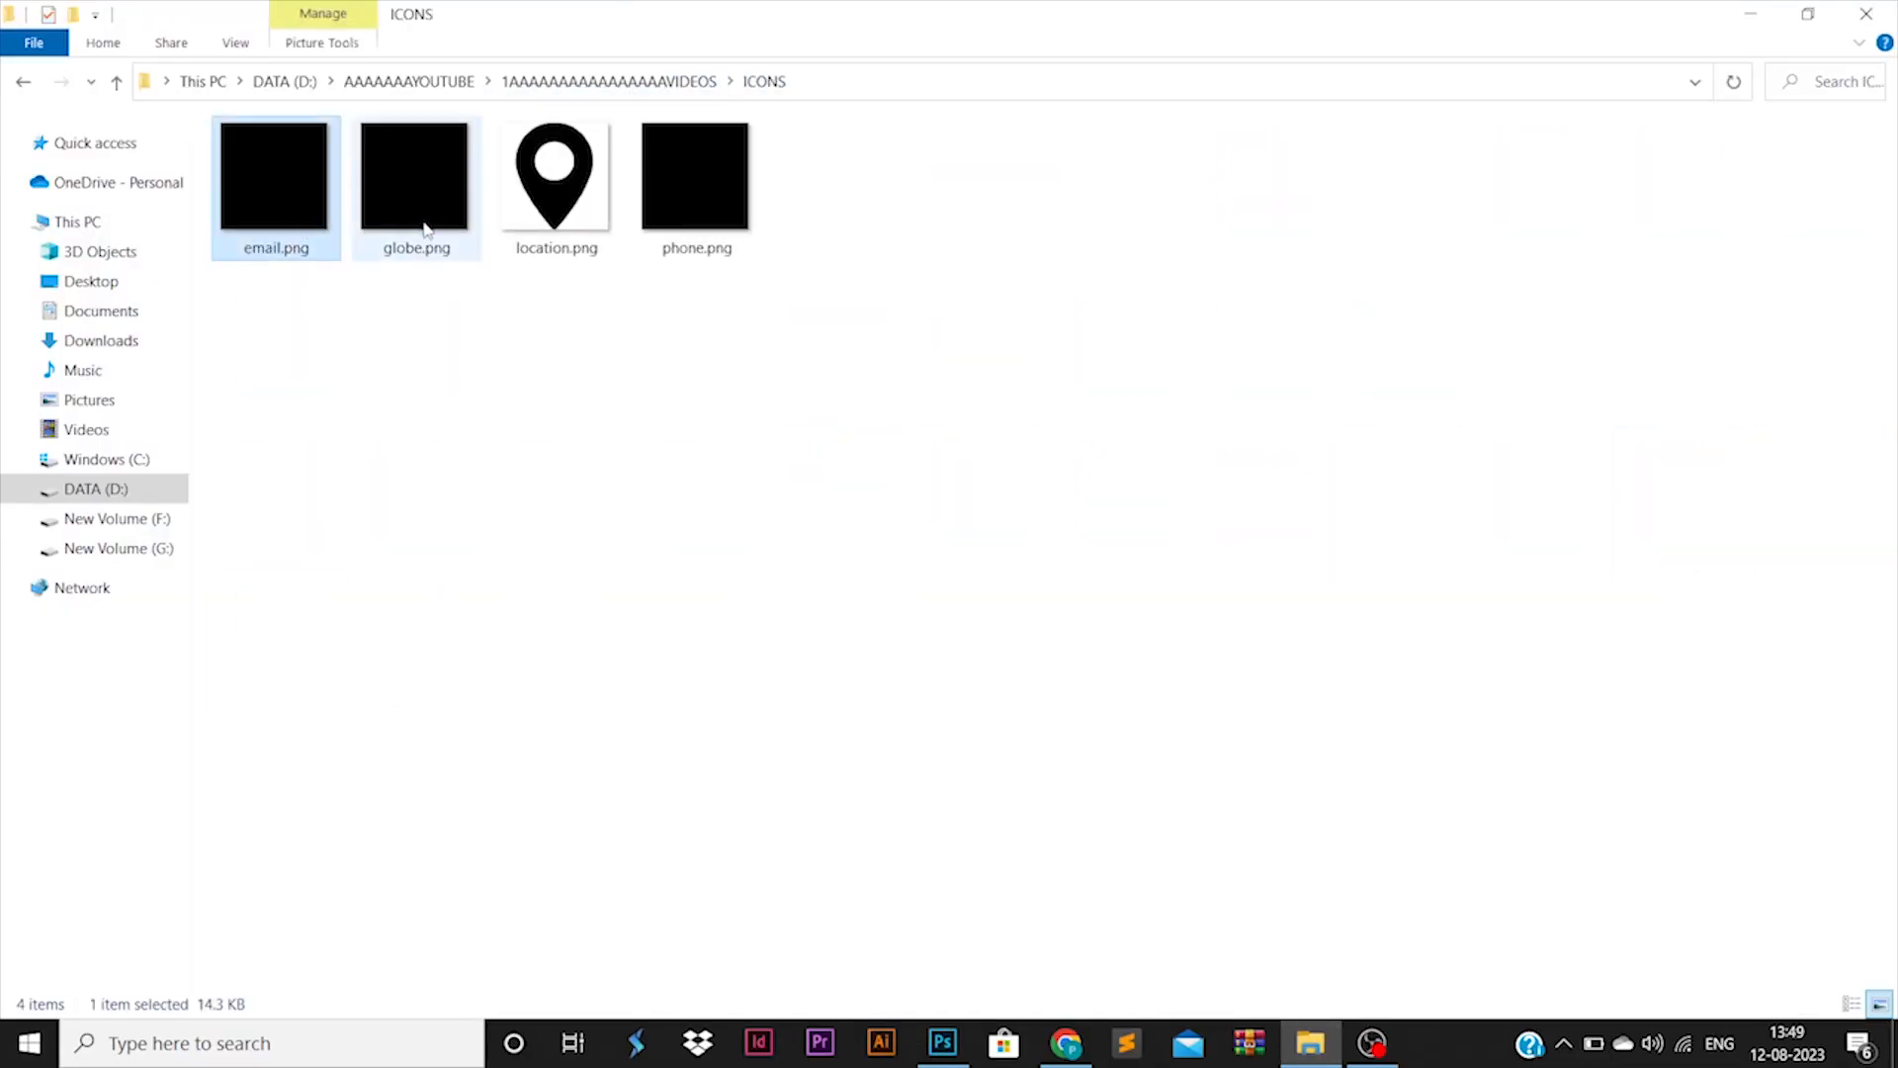
ctrl+click(426, 229)
ctrl+click(725, 192)
drag(733, 213, 994, 499)
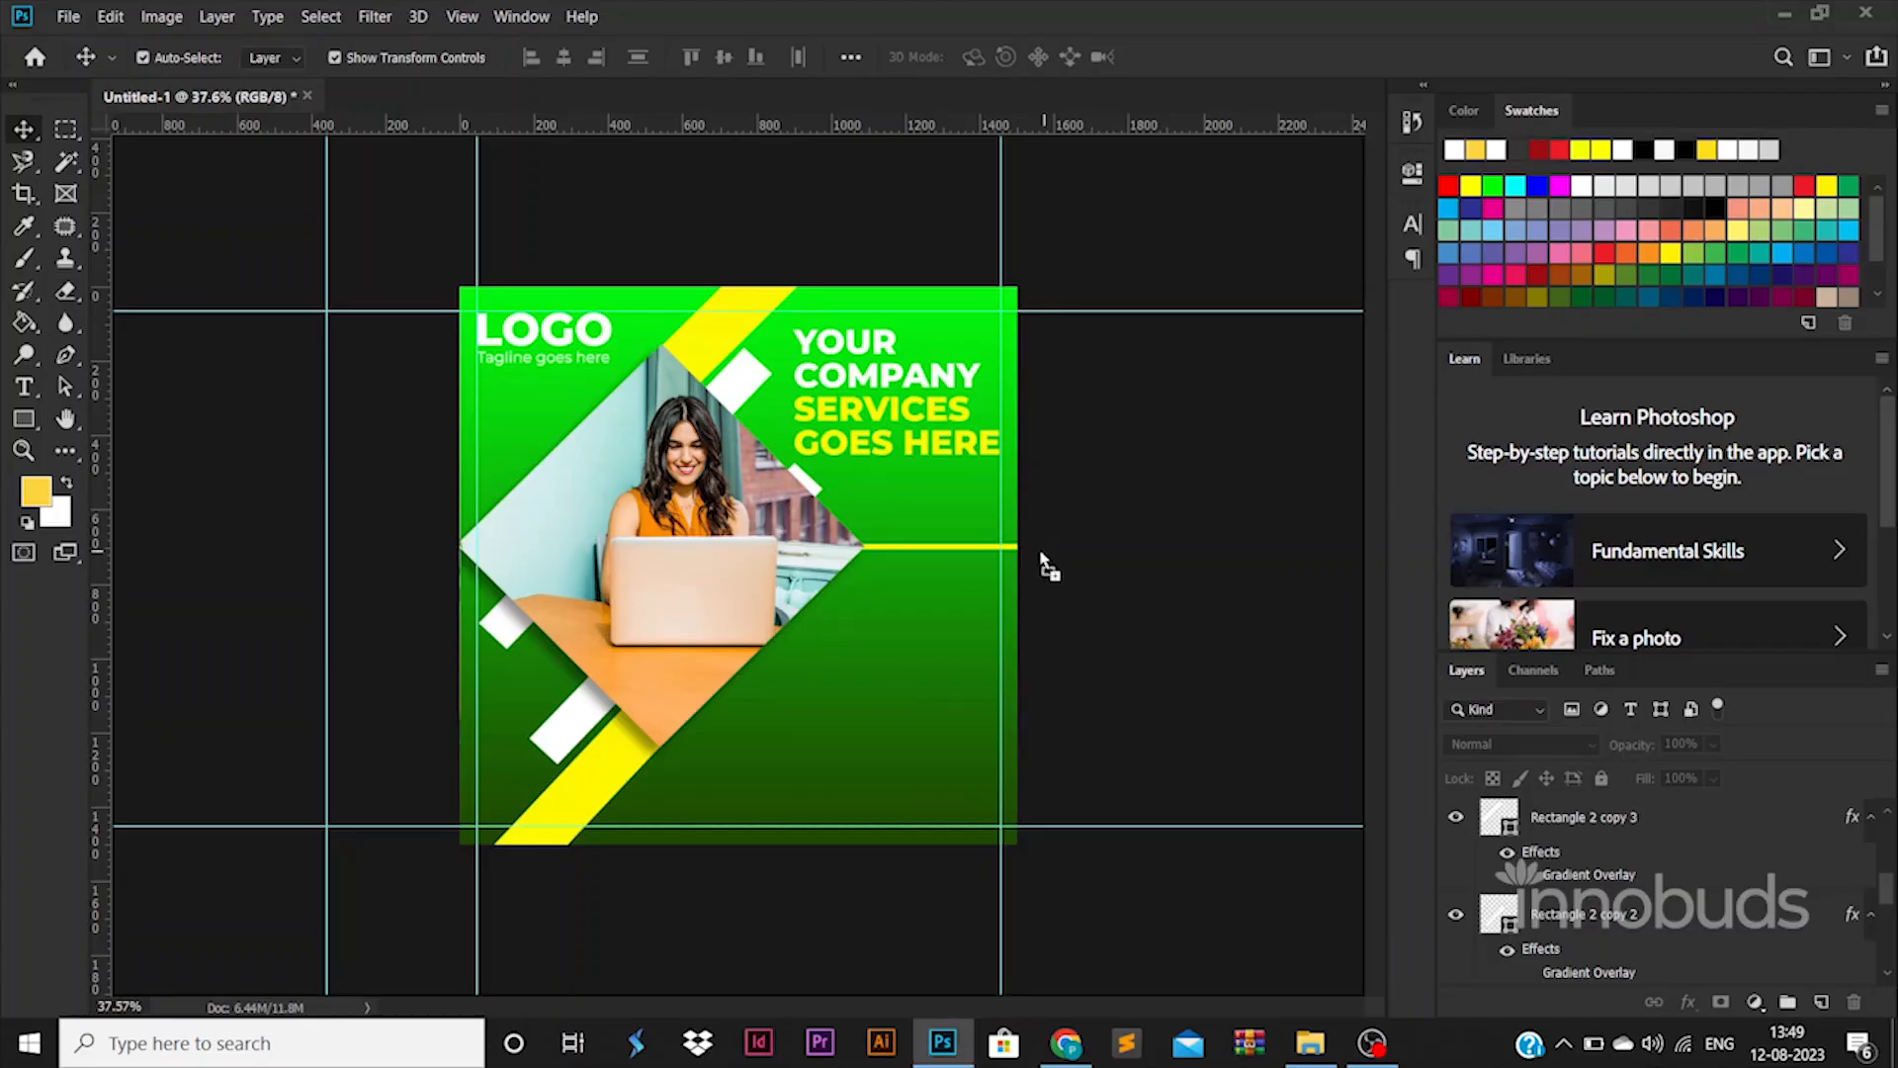
drag(1038, 563, 1039, 555)
Place the three icons and shrink them together to a small size
key(Return)
key(Return)
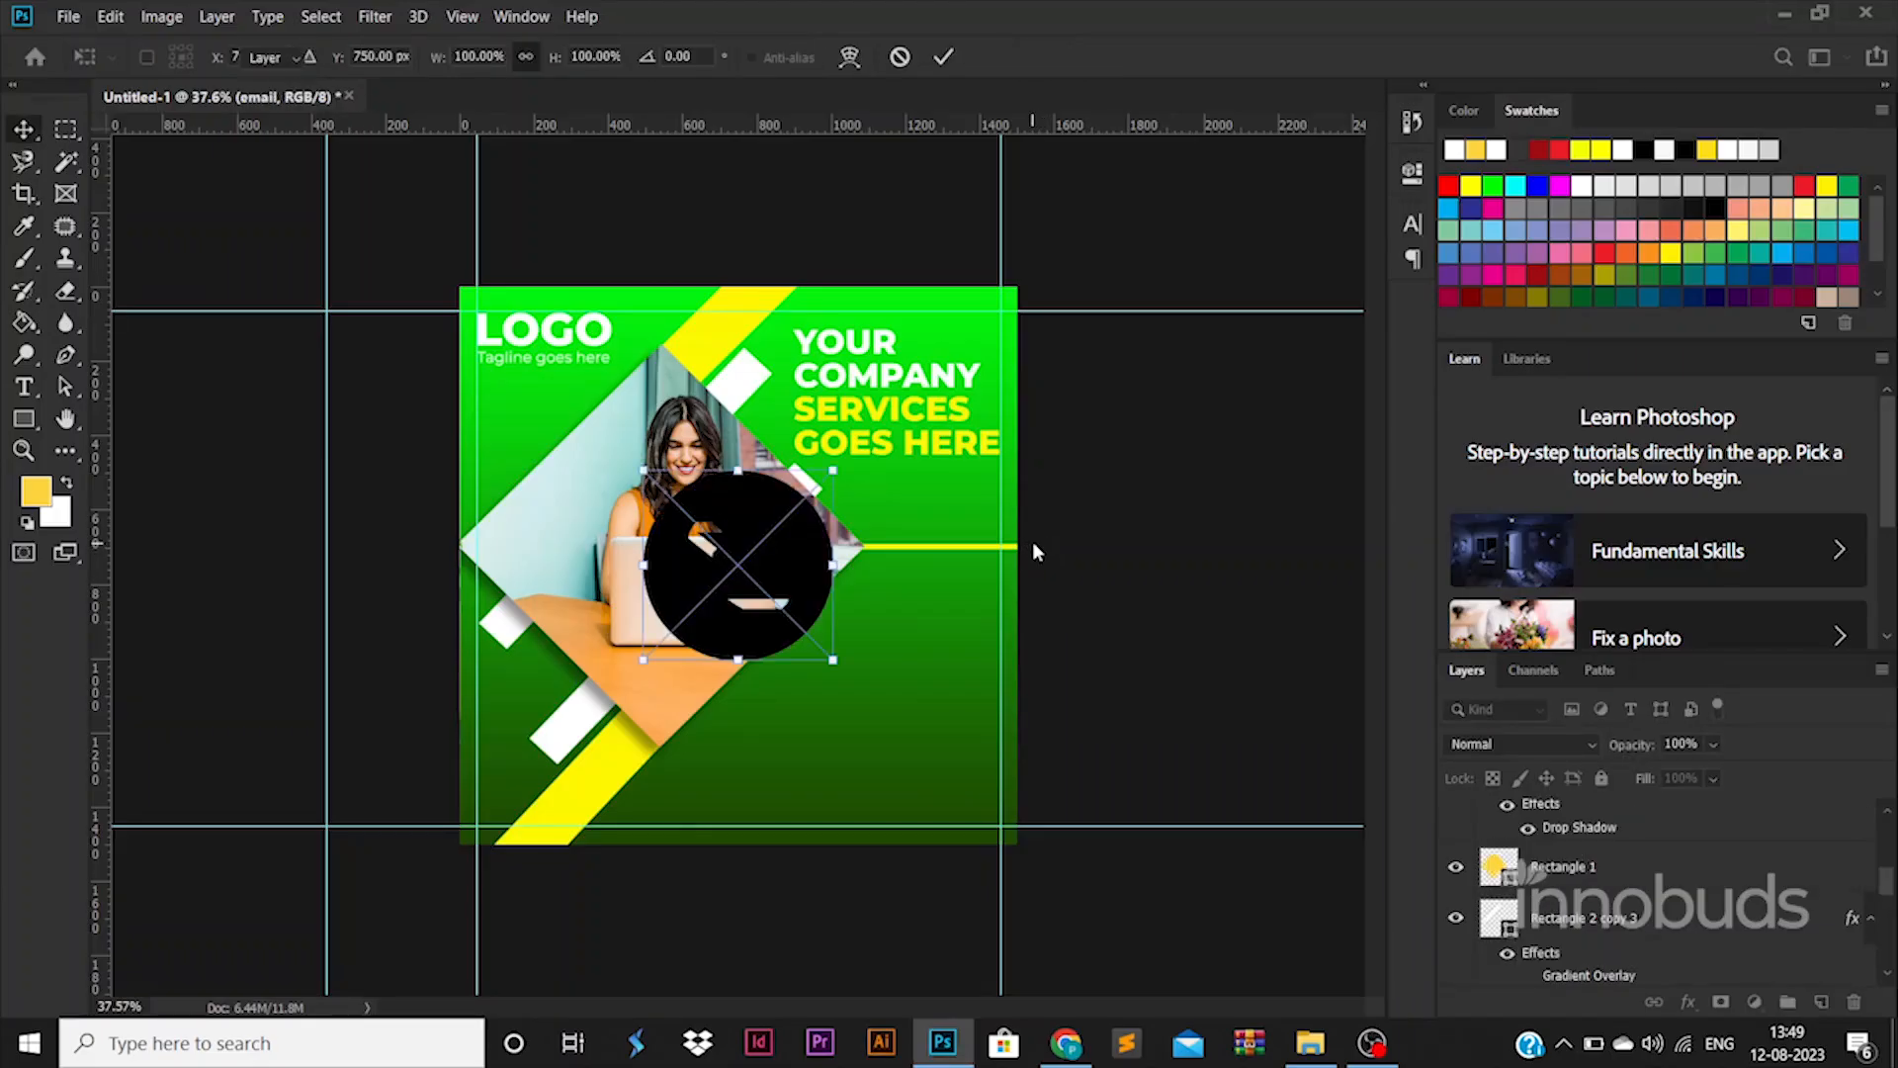
key(Return)
scroll(1558, 842, up, 3)
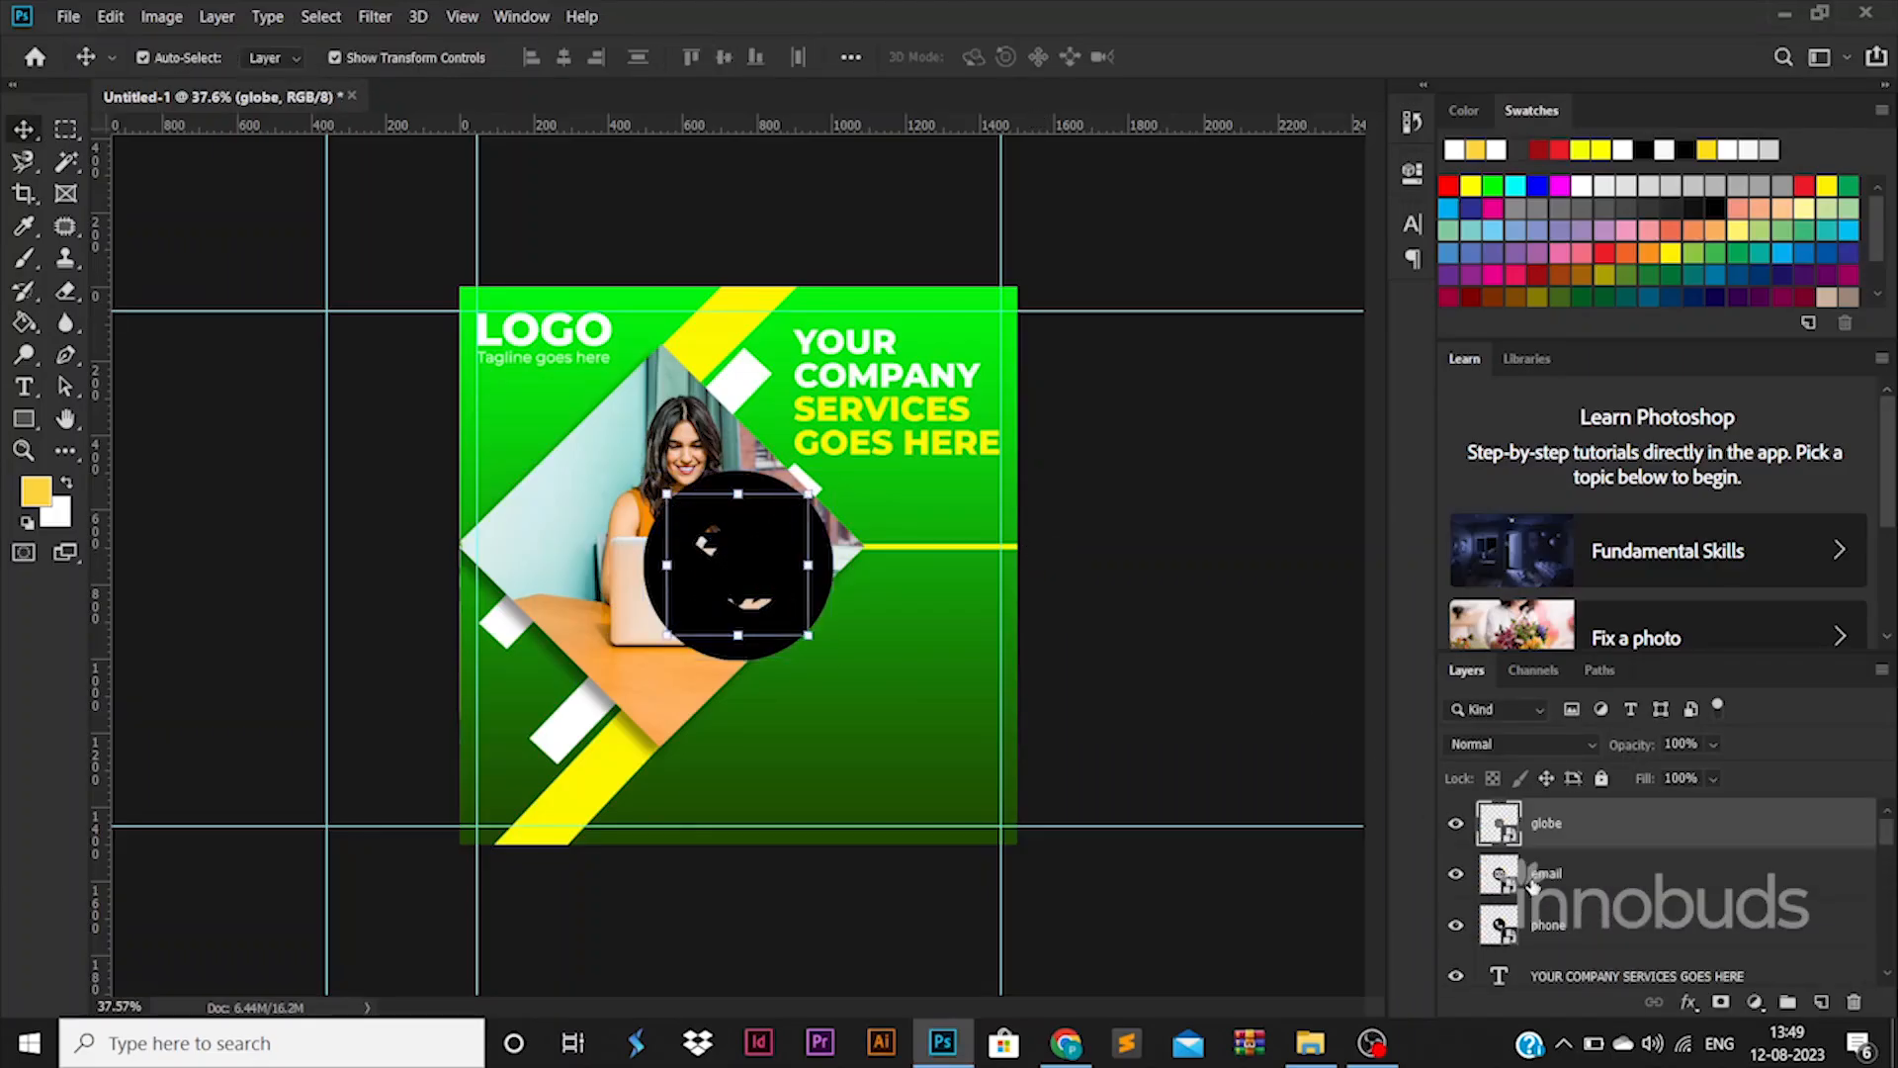
shift+click(1558, 841)
drag(831, 470, 834, 814)
key(Return)
click(833, 781)
Stack the phone, email and globe icons in a column, distribute them vertically, and raise them
drag(1179, 825, 1178, 821)
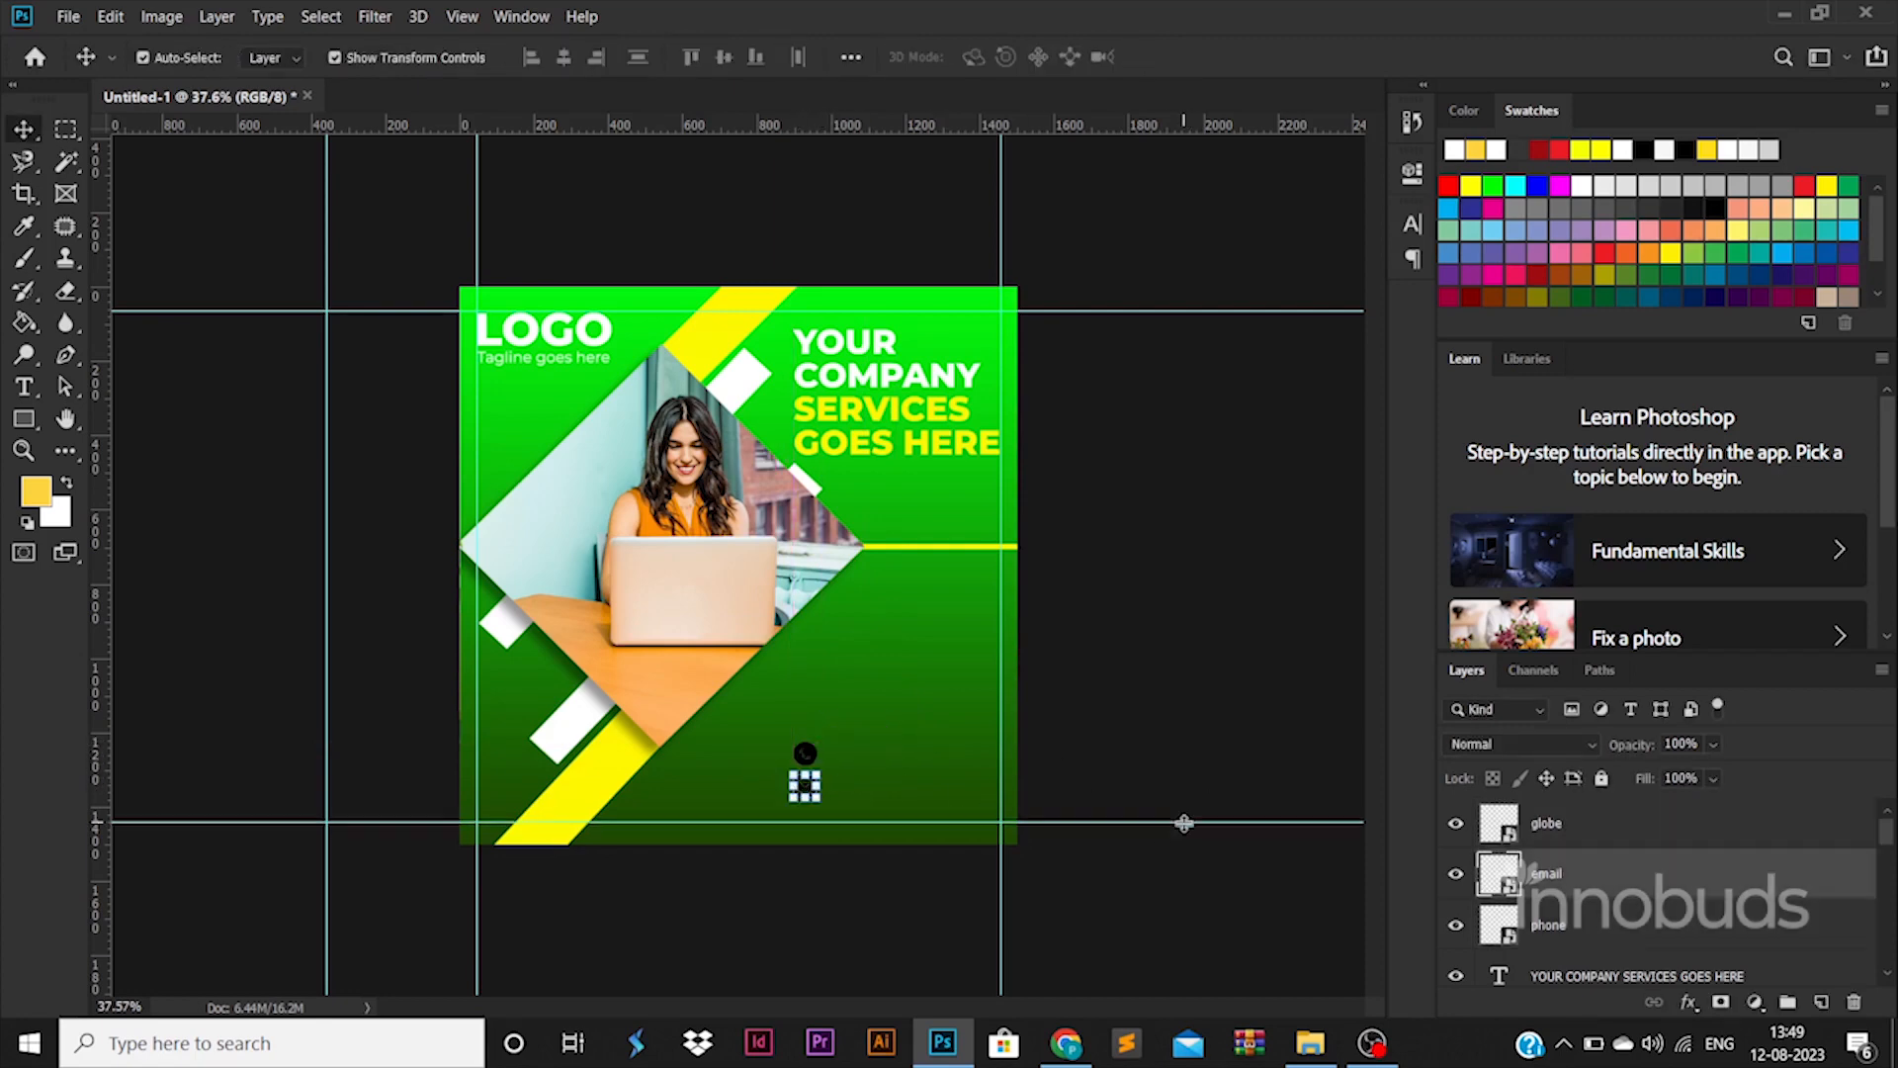
drag(806, 754, 804, 817)
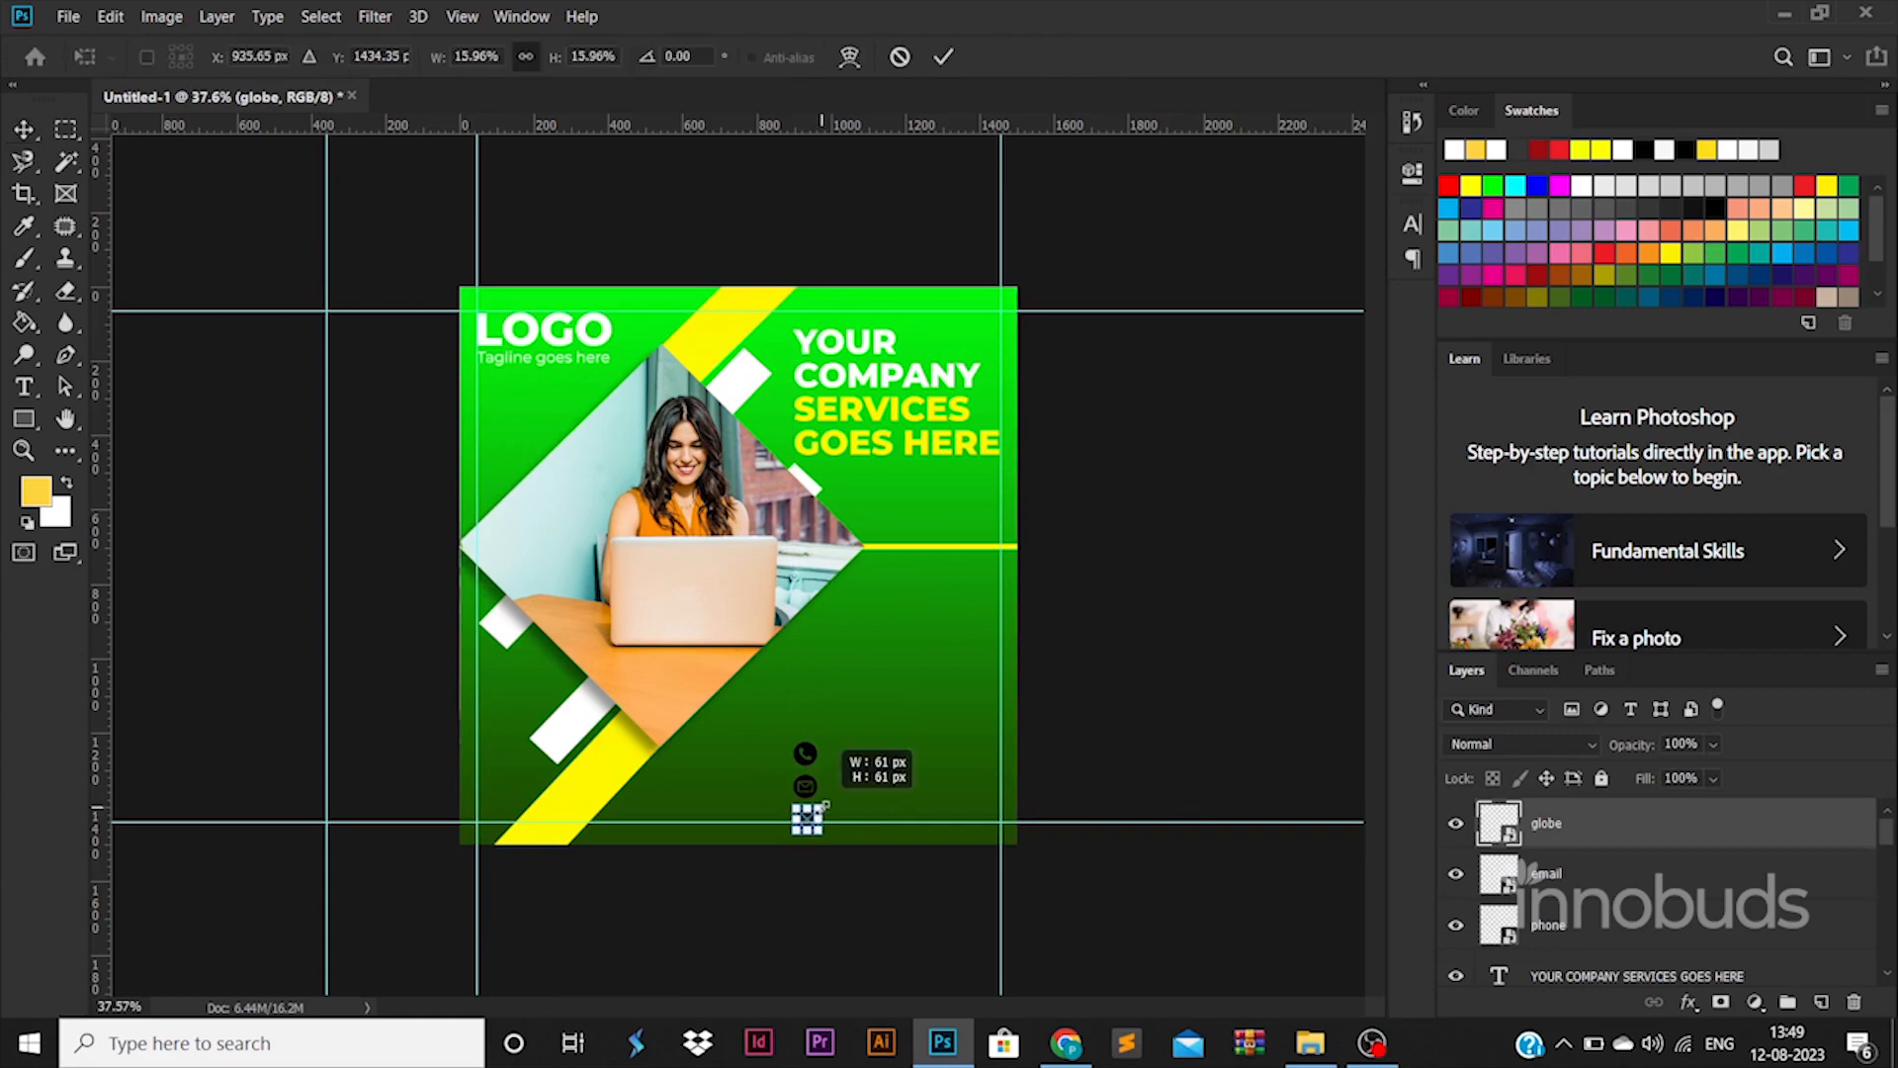
key(ctrl+plus)
ctrl+click(747, 784)
scroll(749, 784, down, 2)
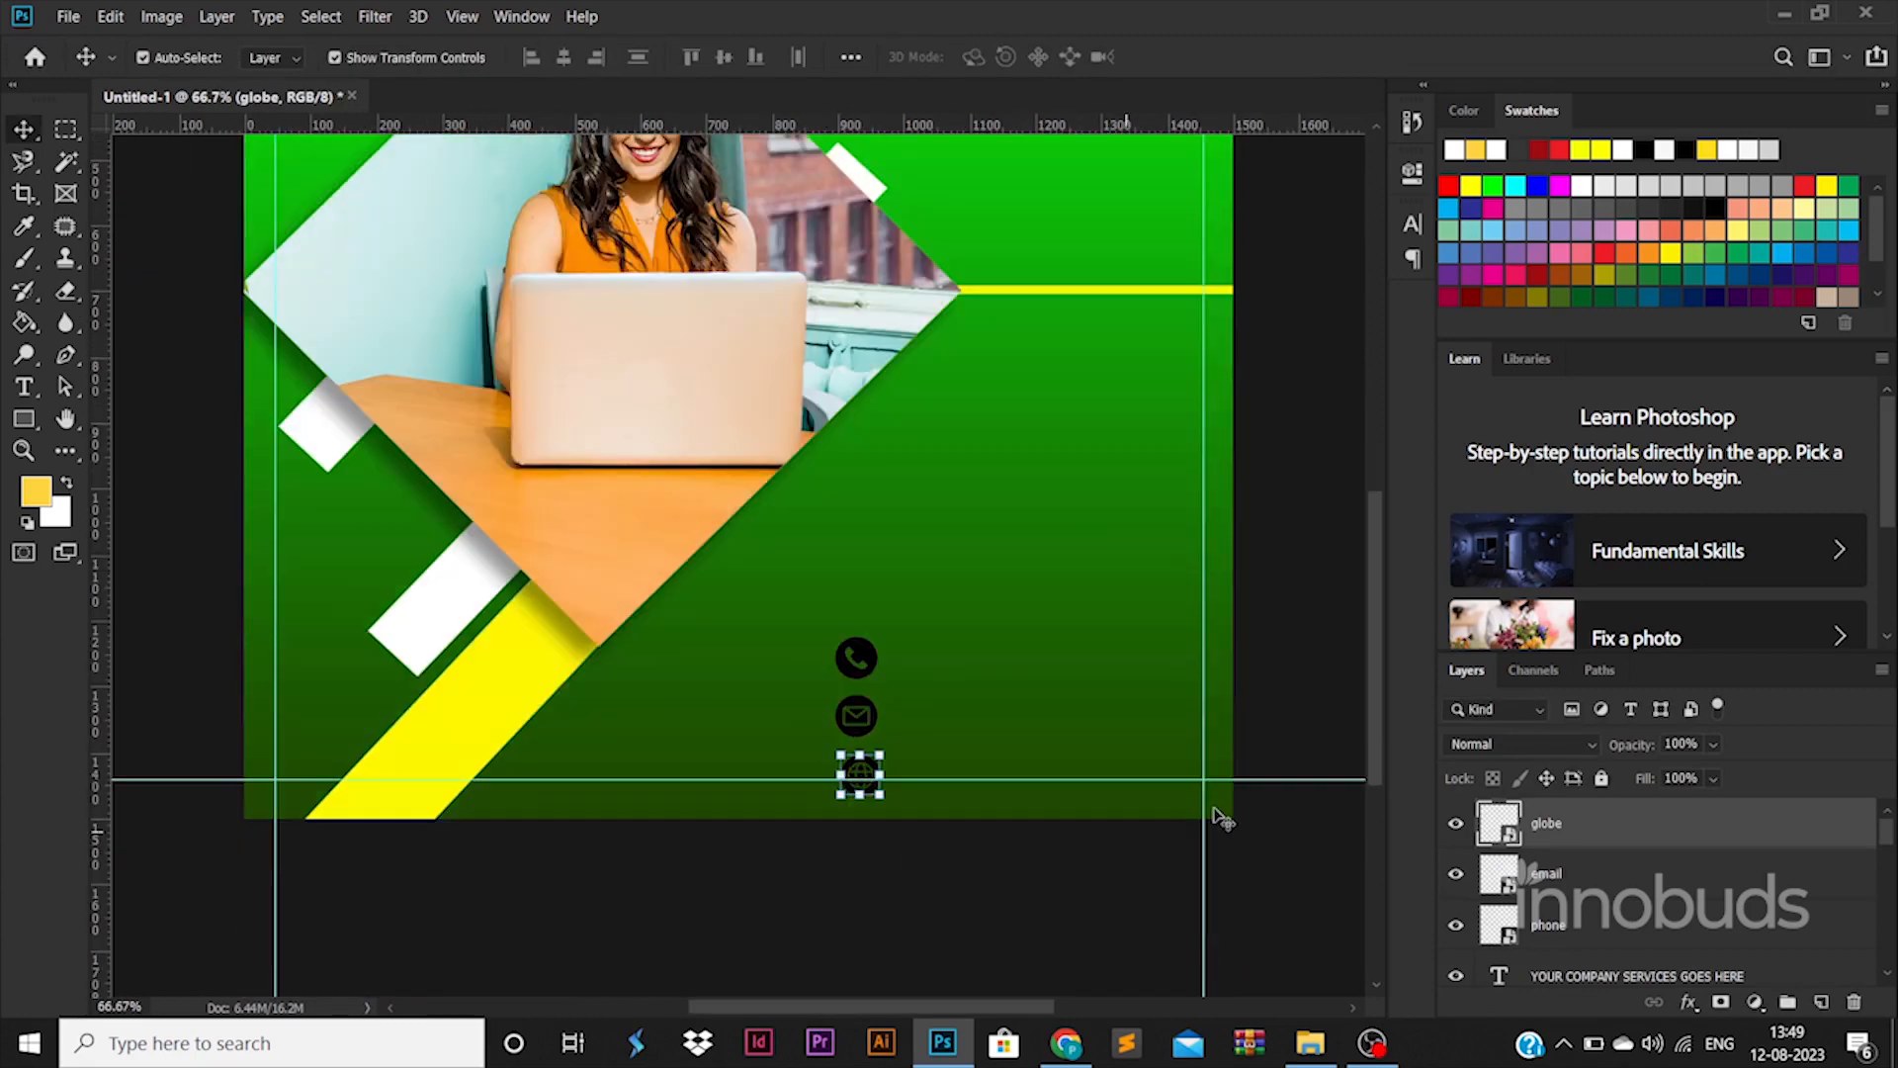
click(1294, 845)
click(862, 776)
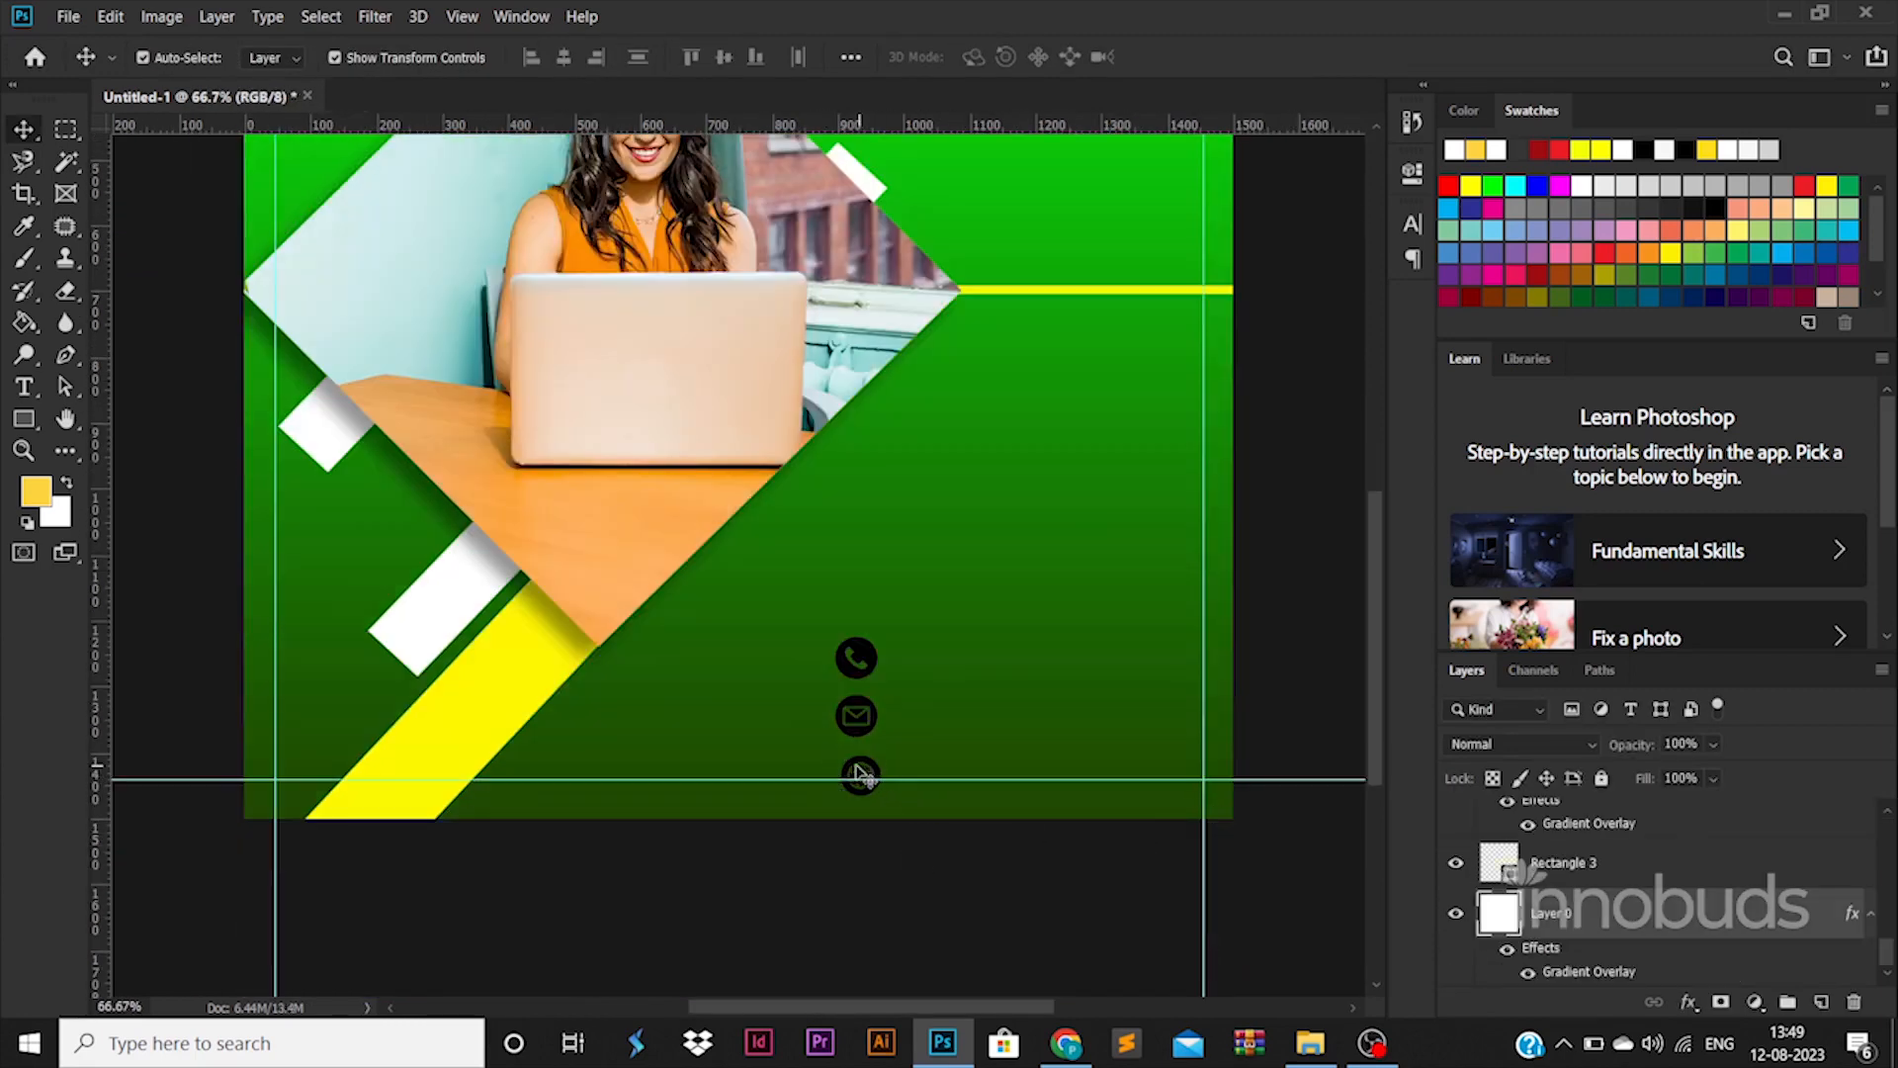
click(862, 767)
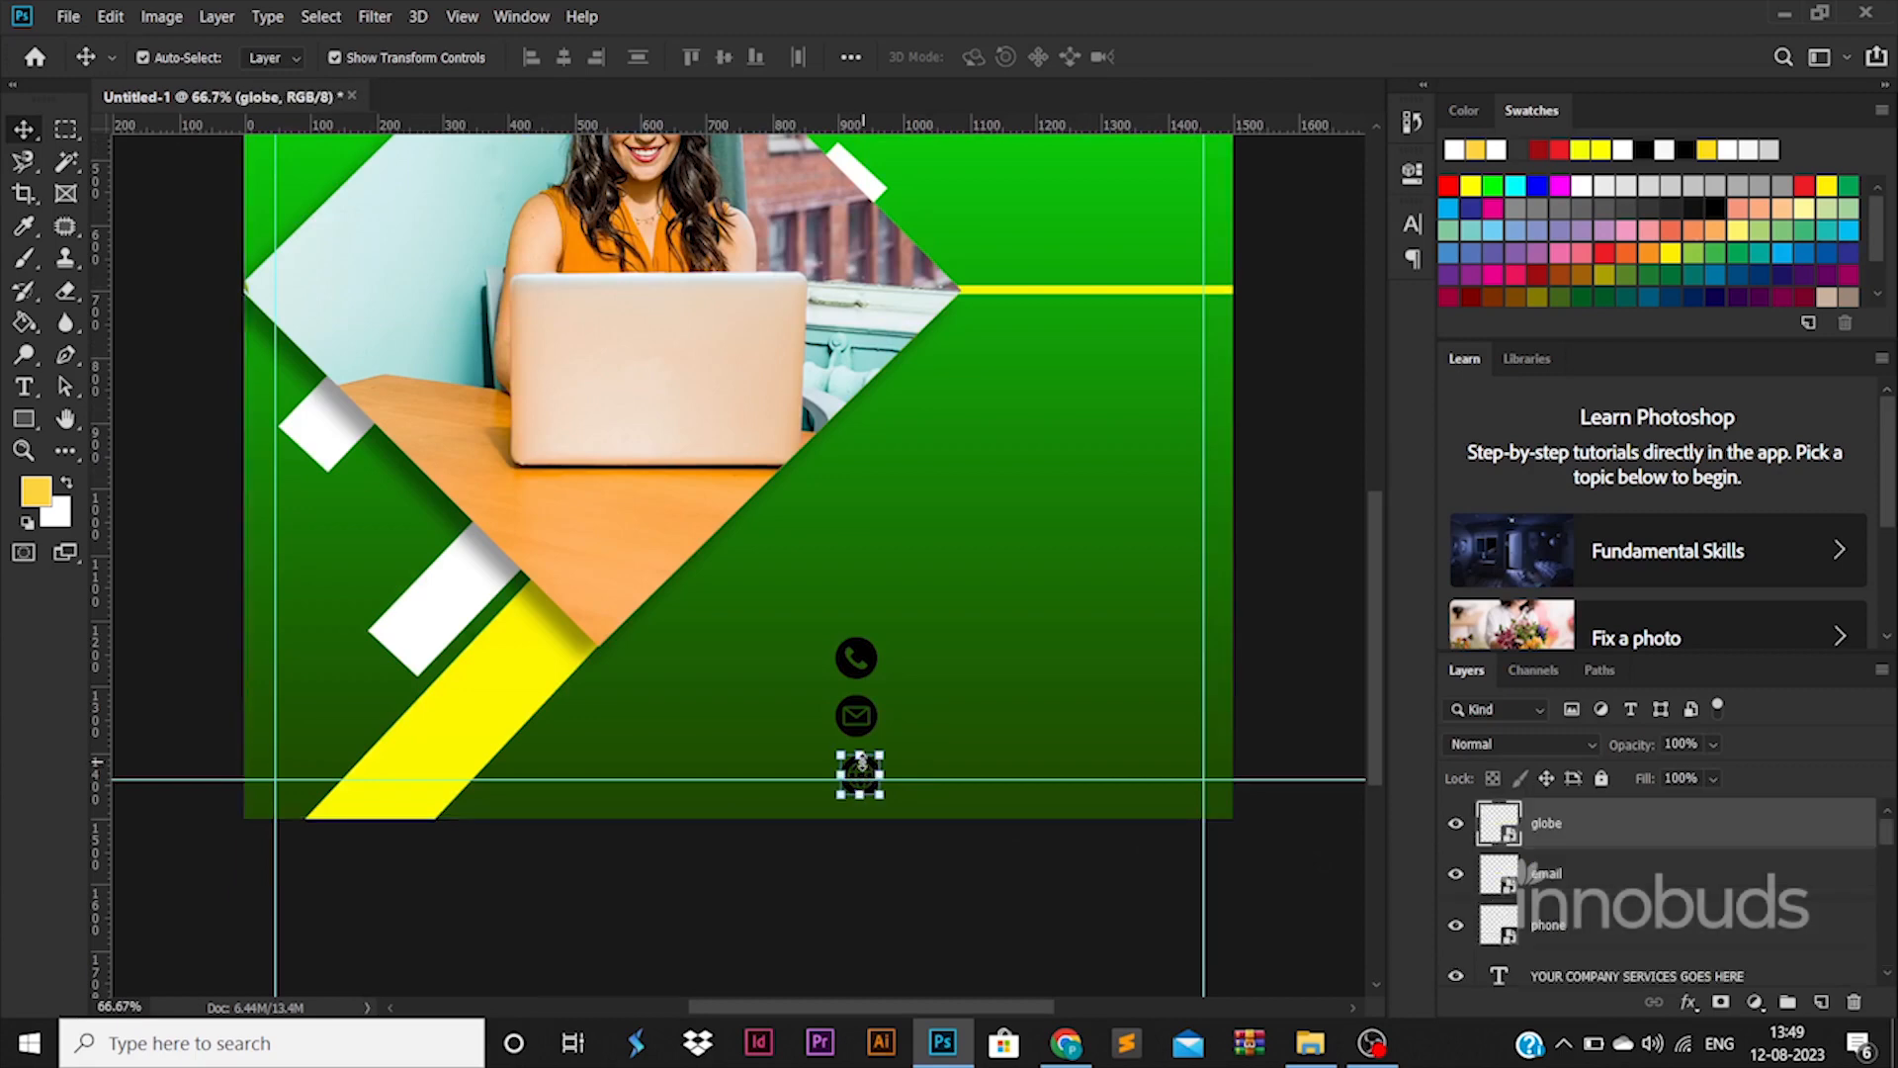
shift+click(1558, 921)
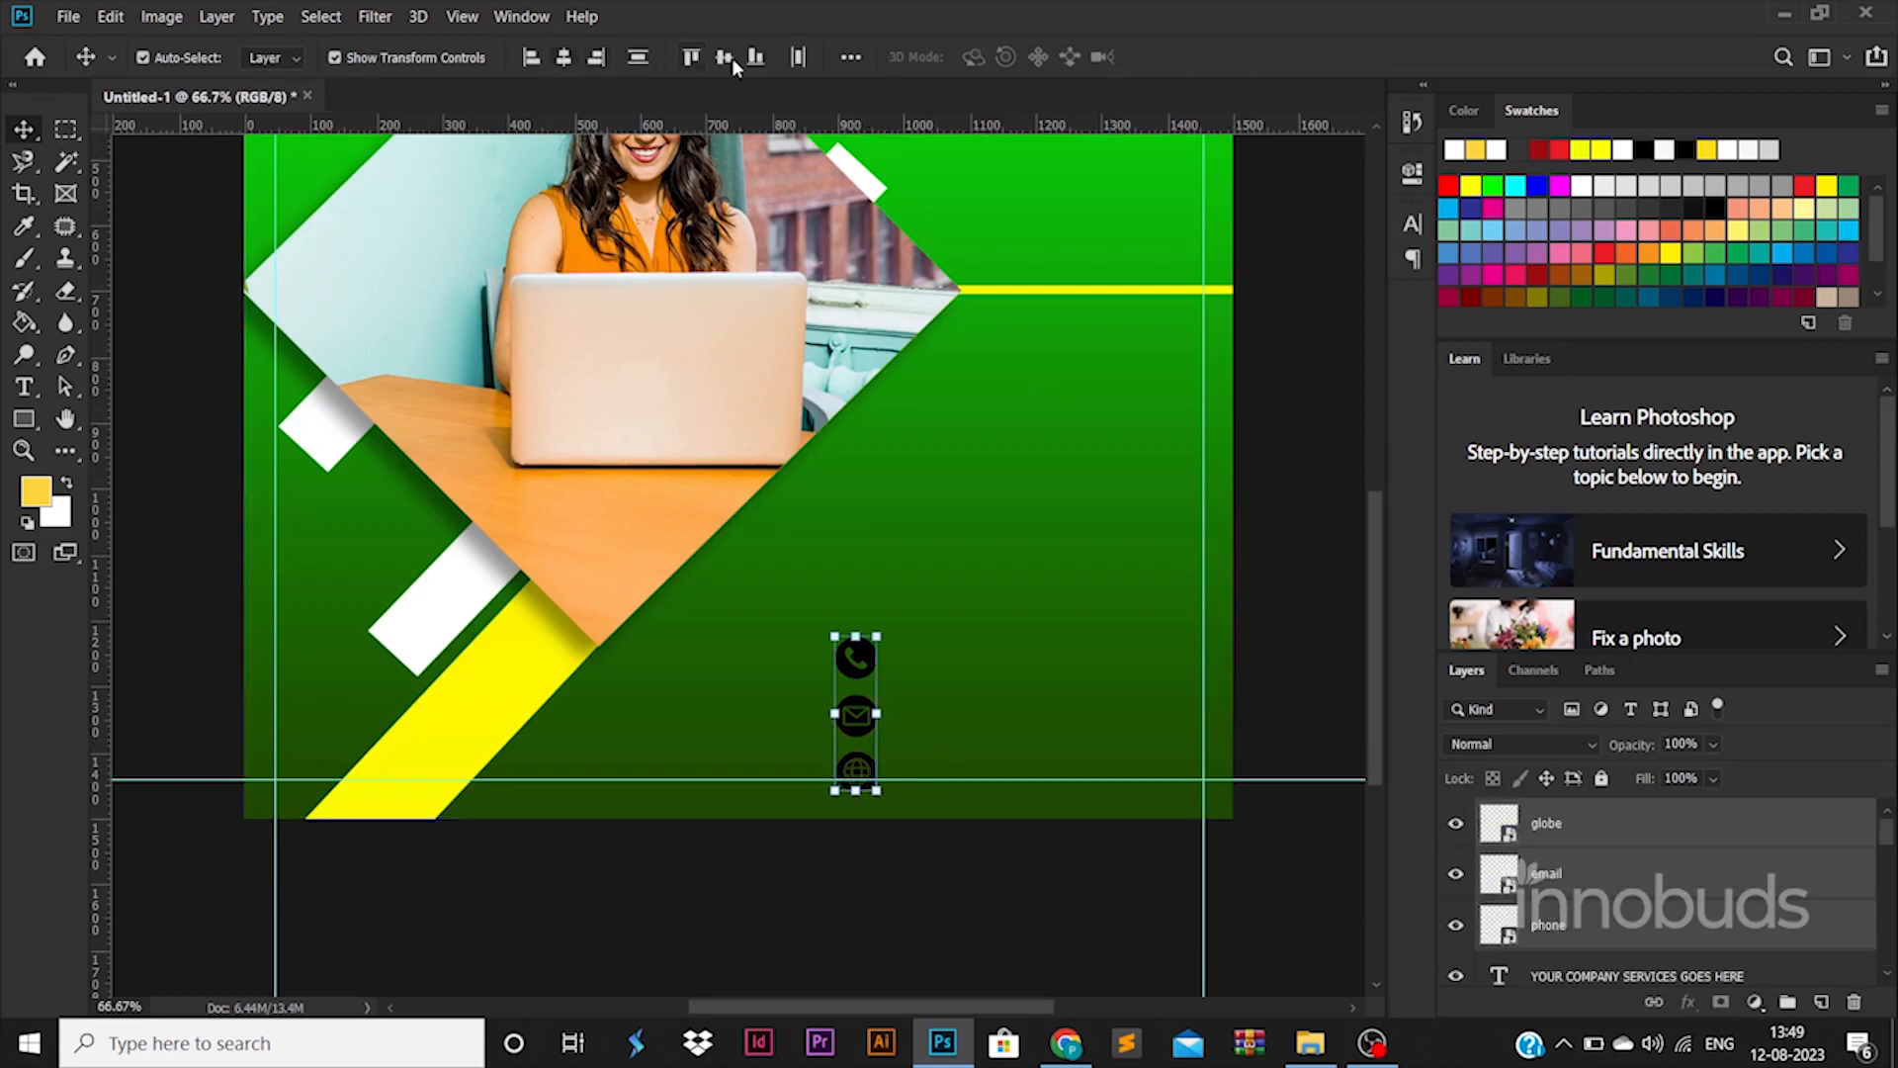
click(636, 65)
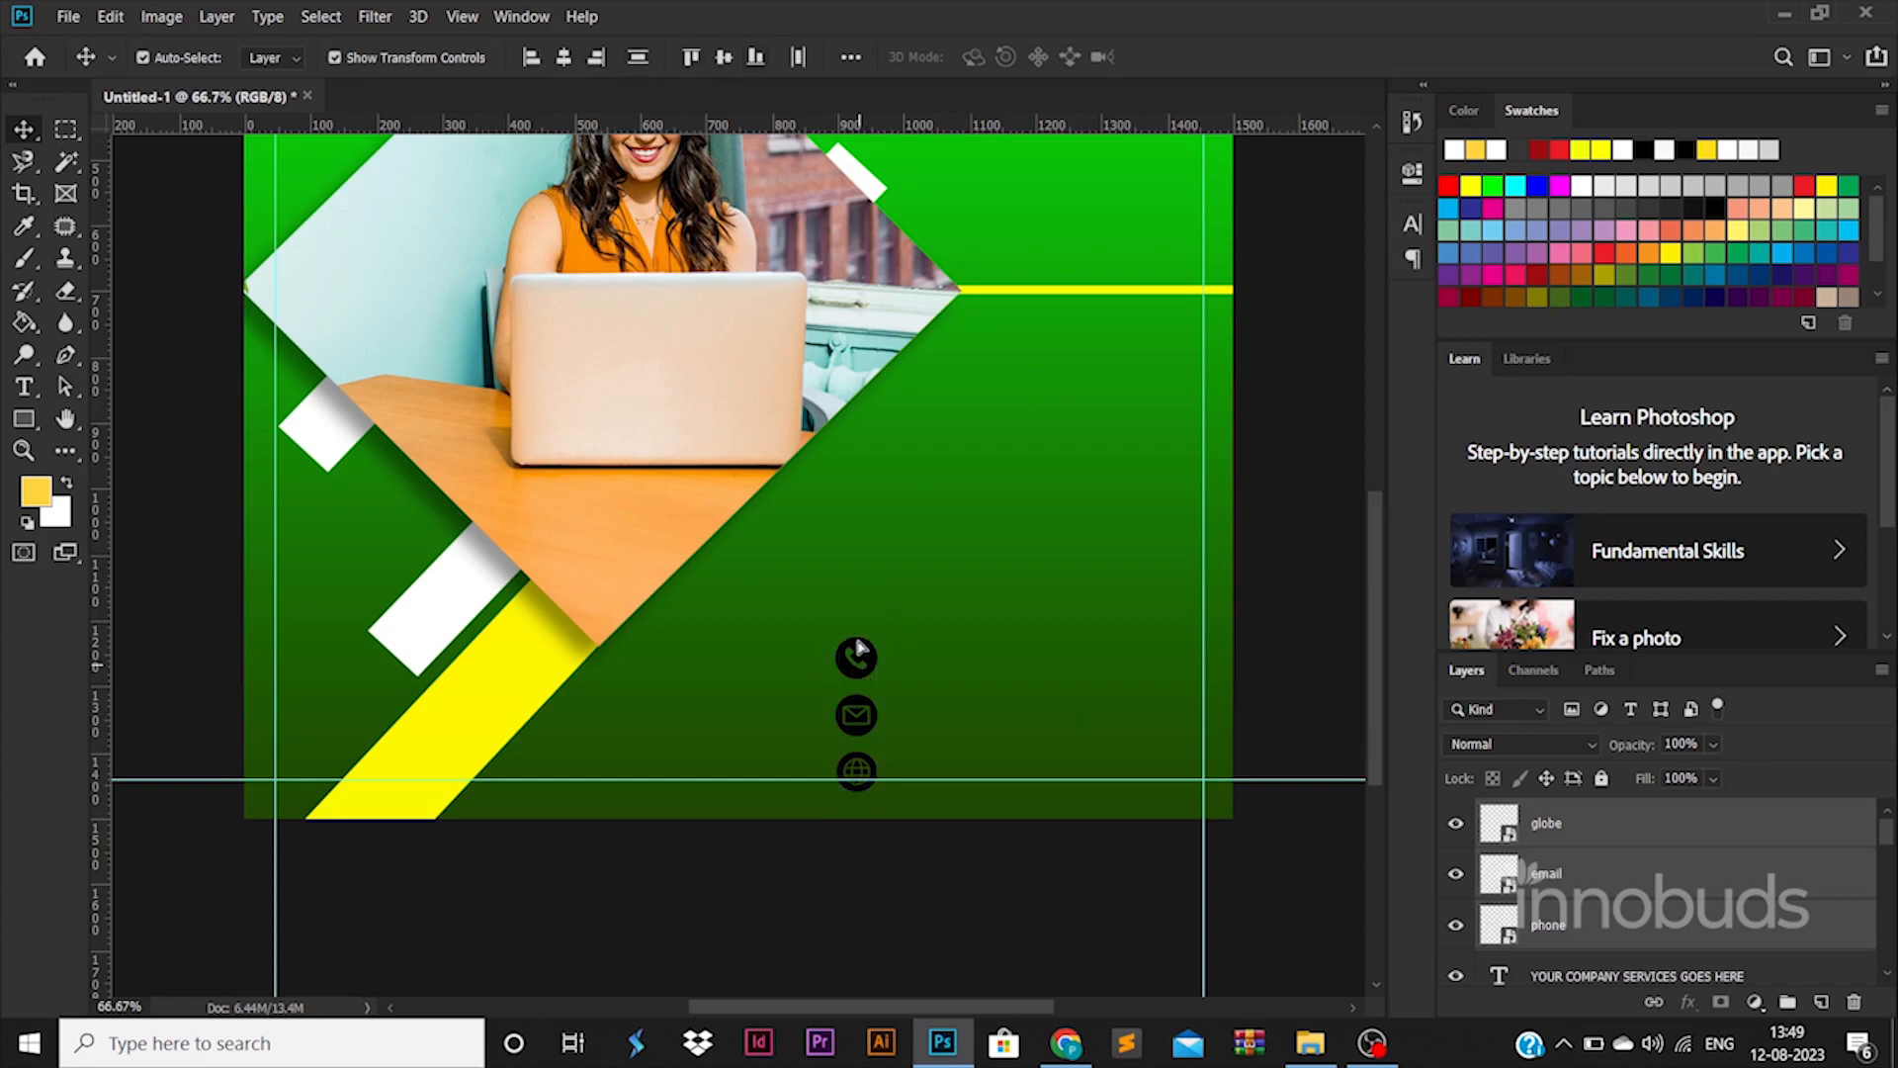
drag(874, 646, 874, 611)
click(1602, 823)
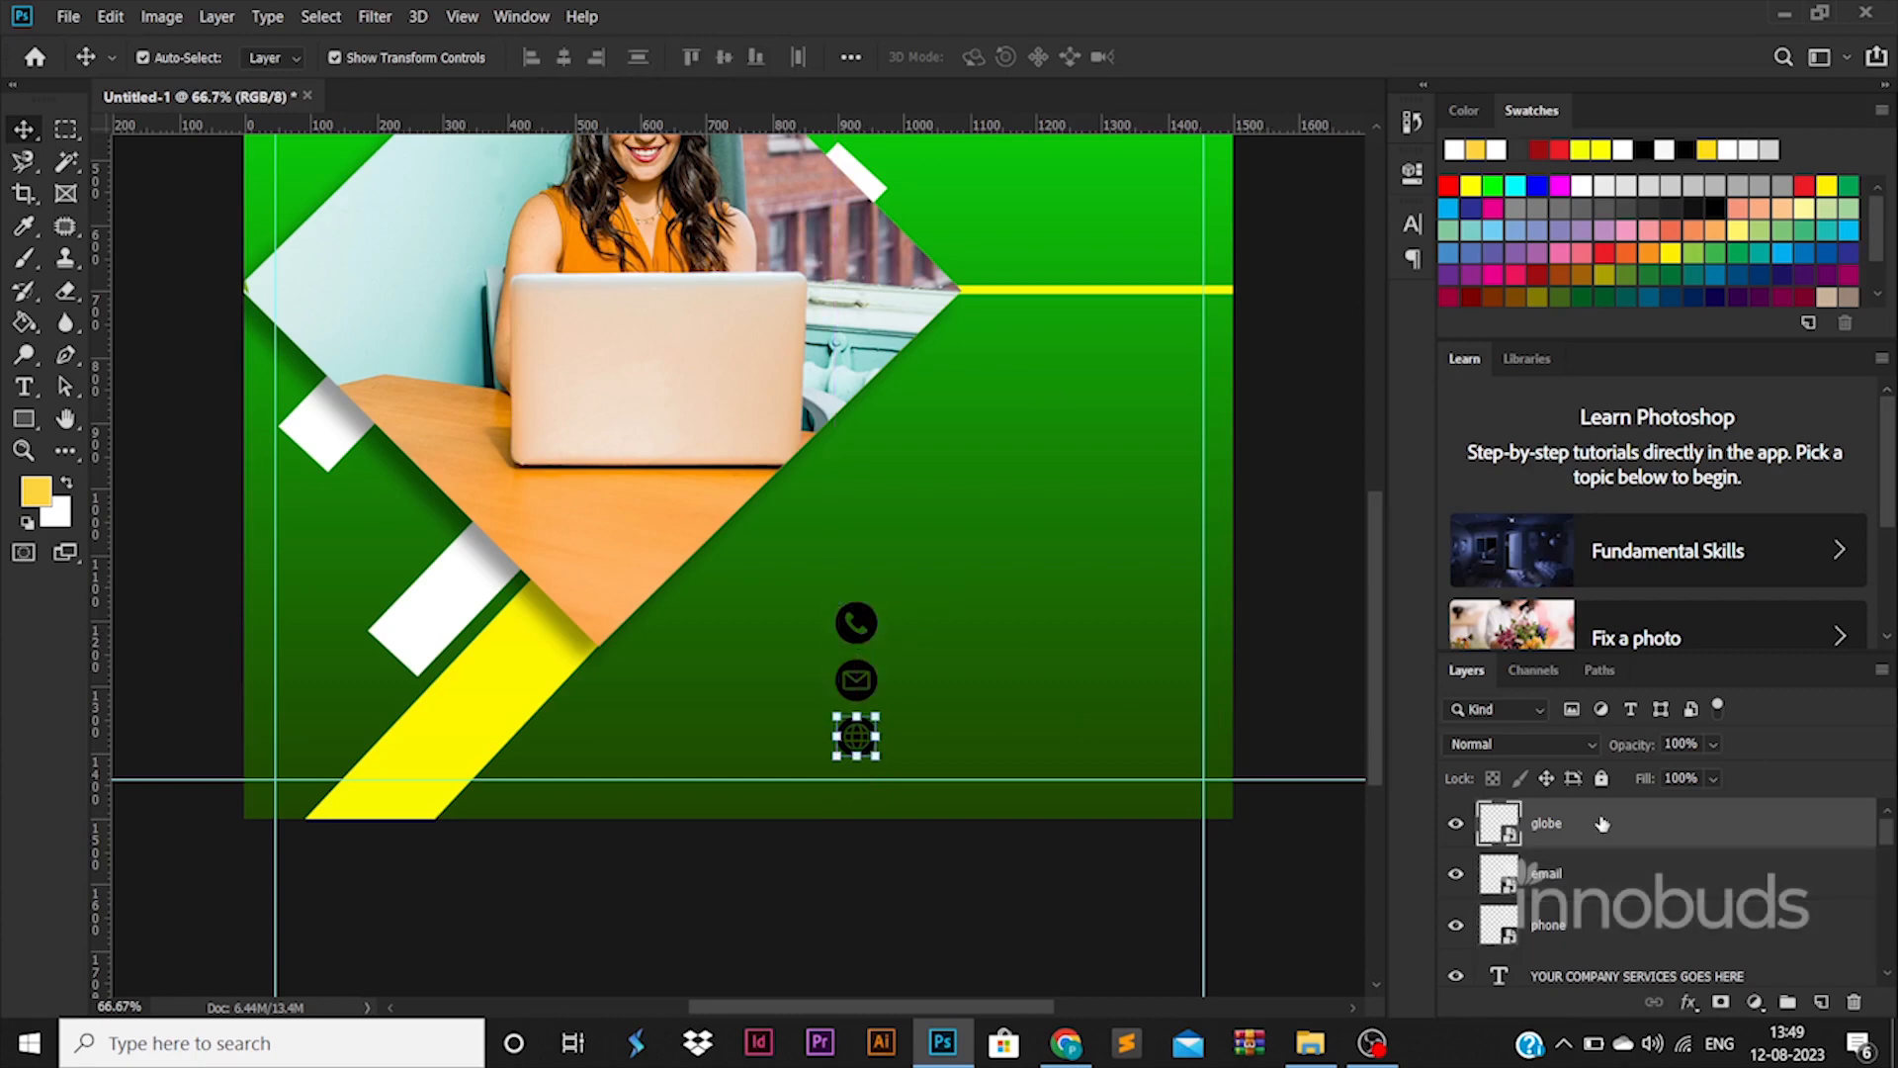
Give the globe icon layer a white Color Overlay layer style
double_click(1602, 823)
click(1000, 754)
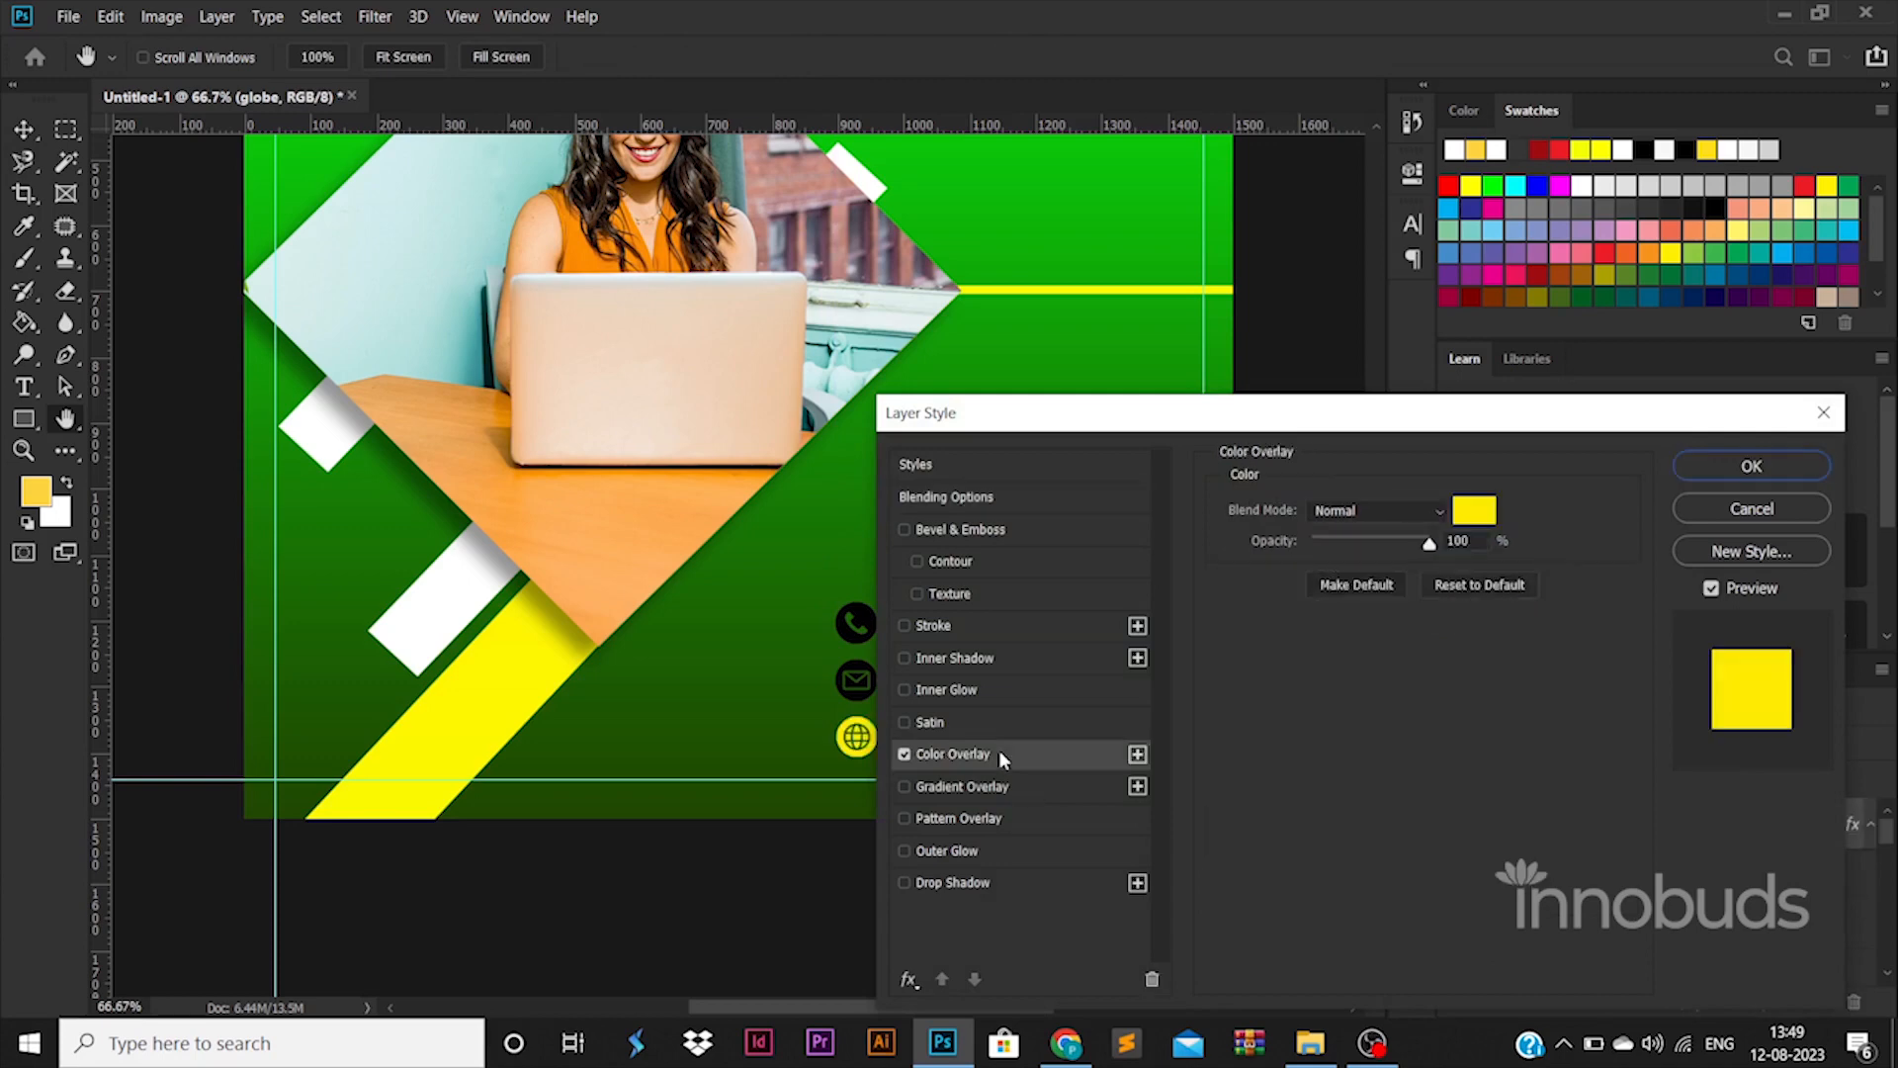
click(1480, 511)
click(1222, 492)
click(1784, 475)
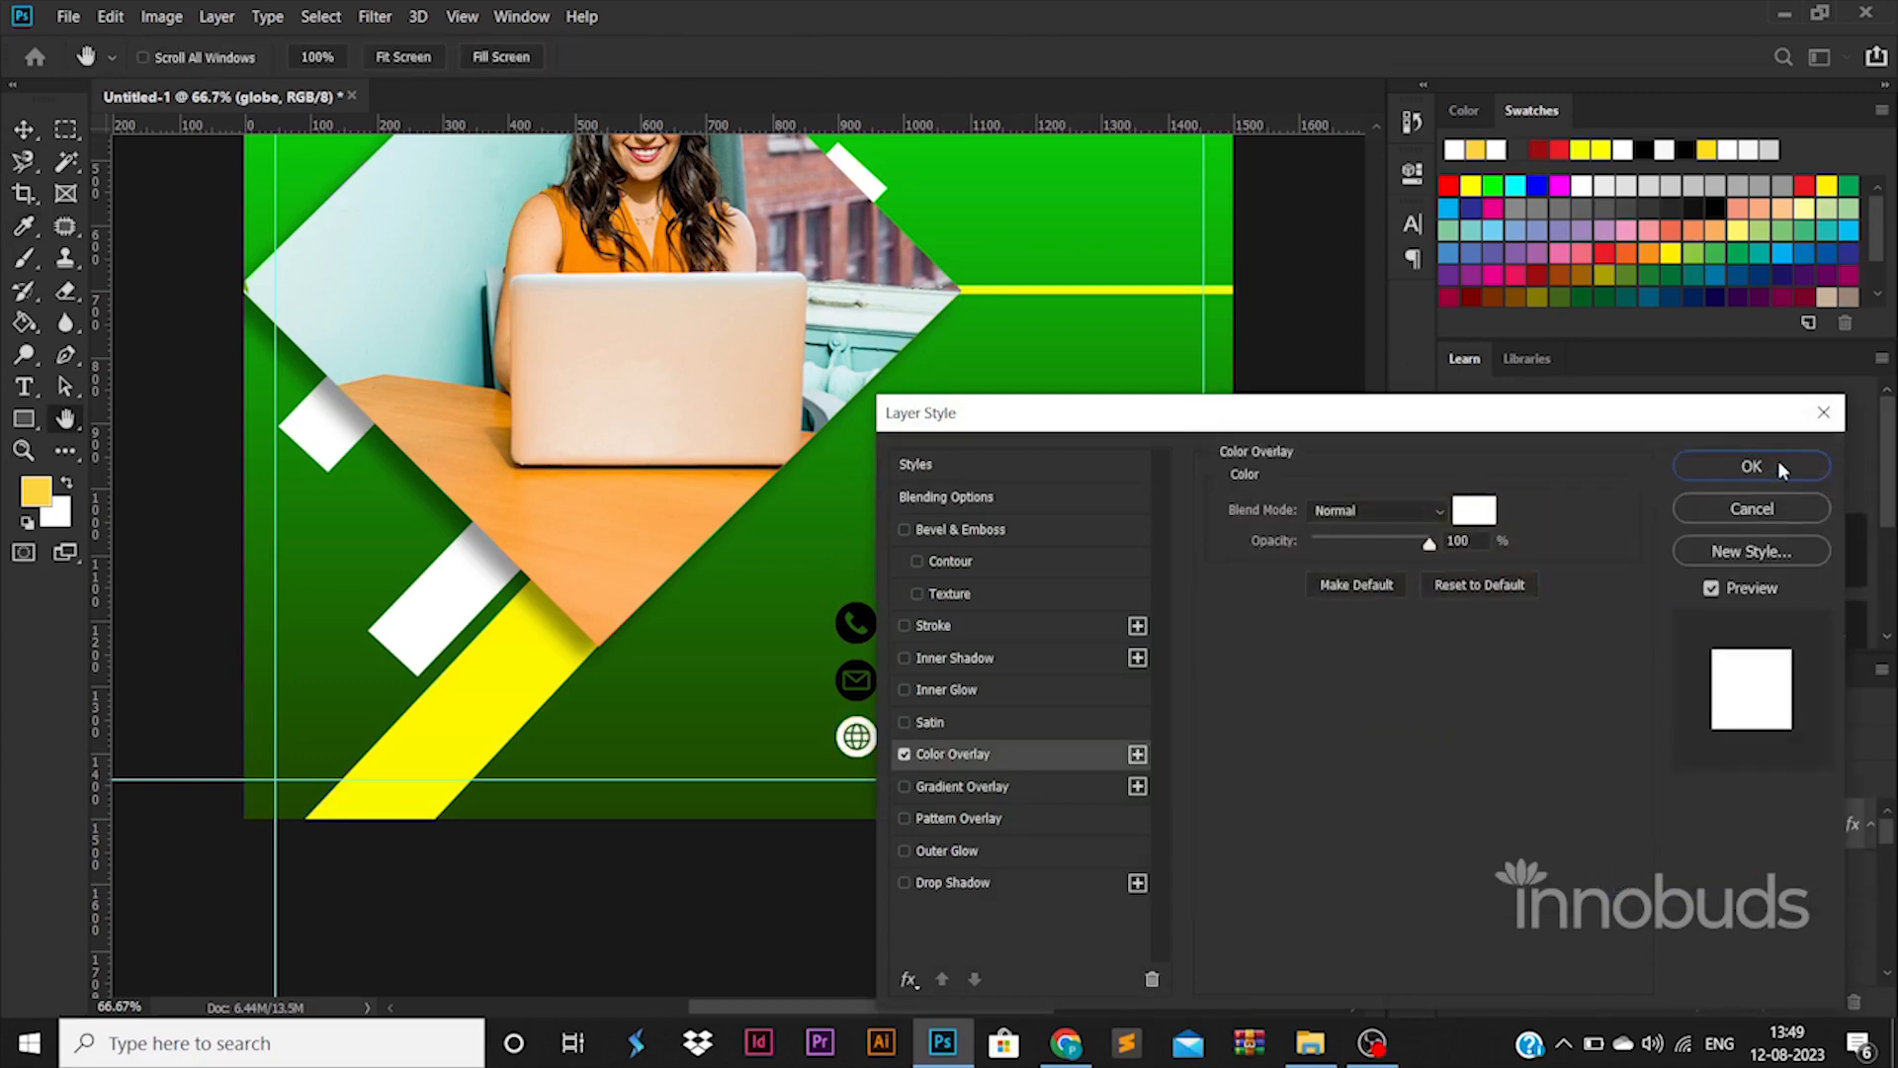
click(1777, 462)
Copy the globe's white overlay style onto the phone and email icons, then nudge the icons down
right_click(1697, 834)
click(1463, 602)
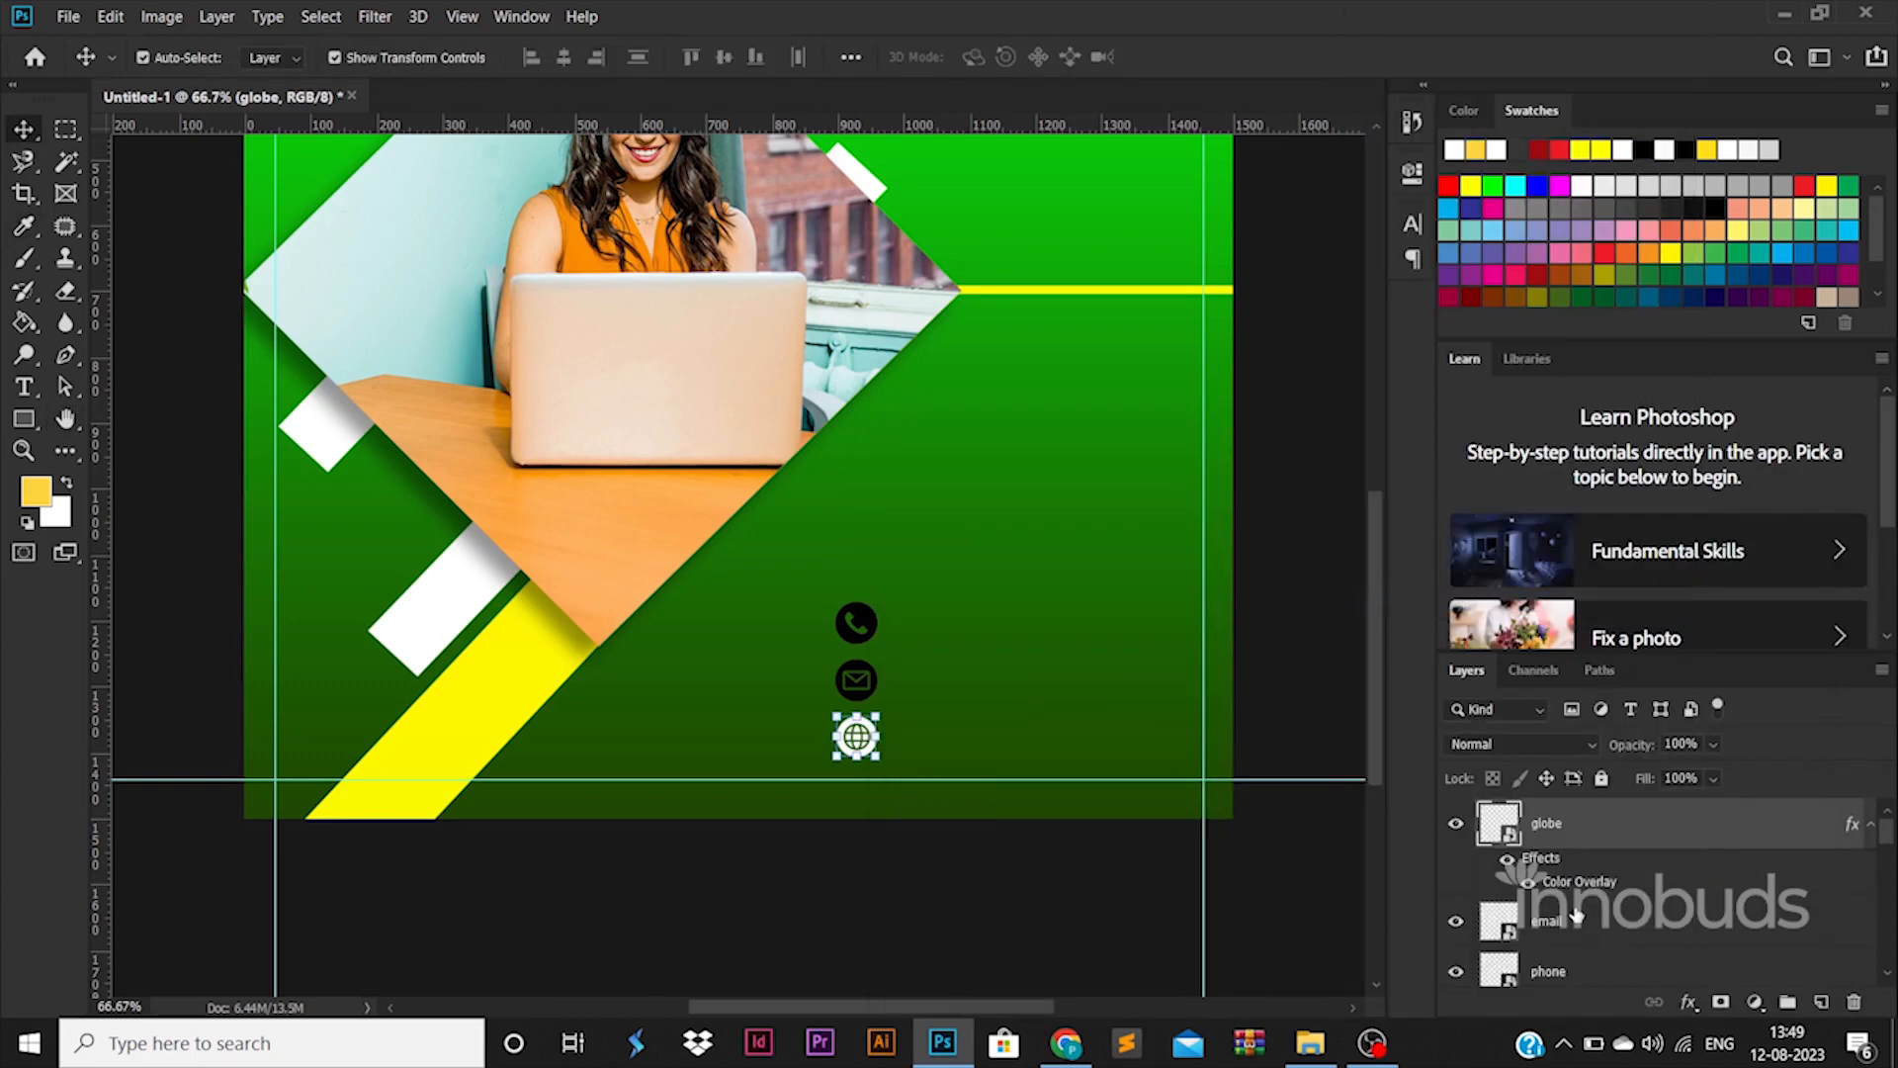
scroll(1592, 915, down, 1)
shift+click(1590, 890)
right_click(1592, 888)
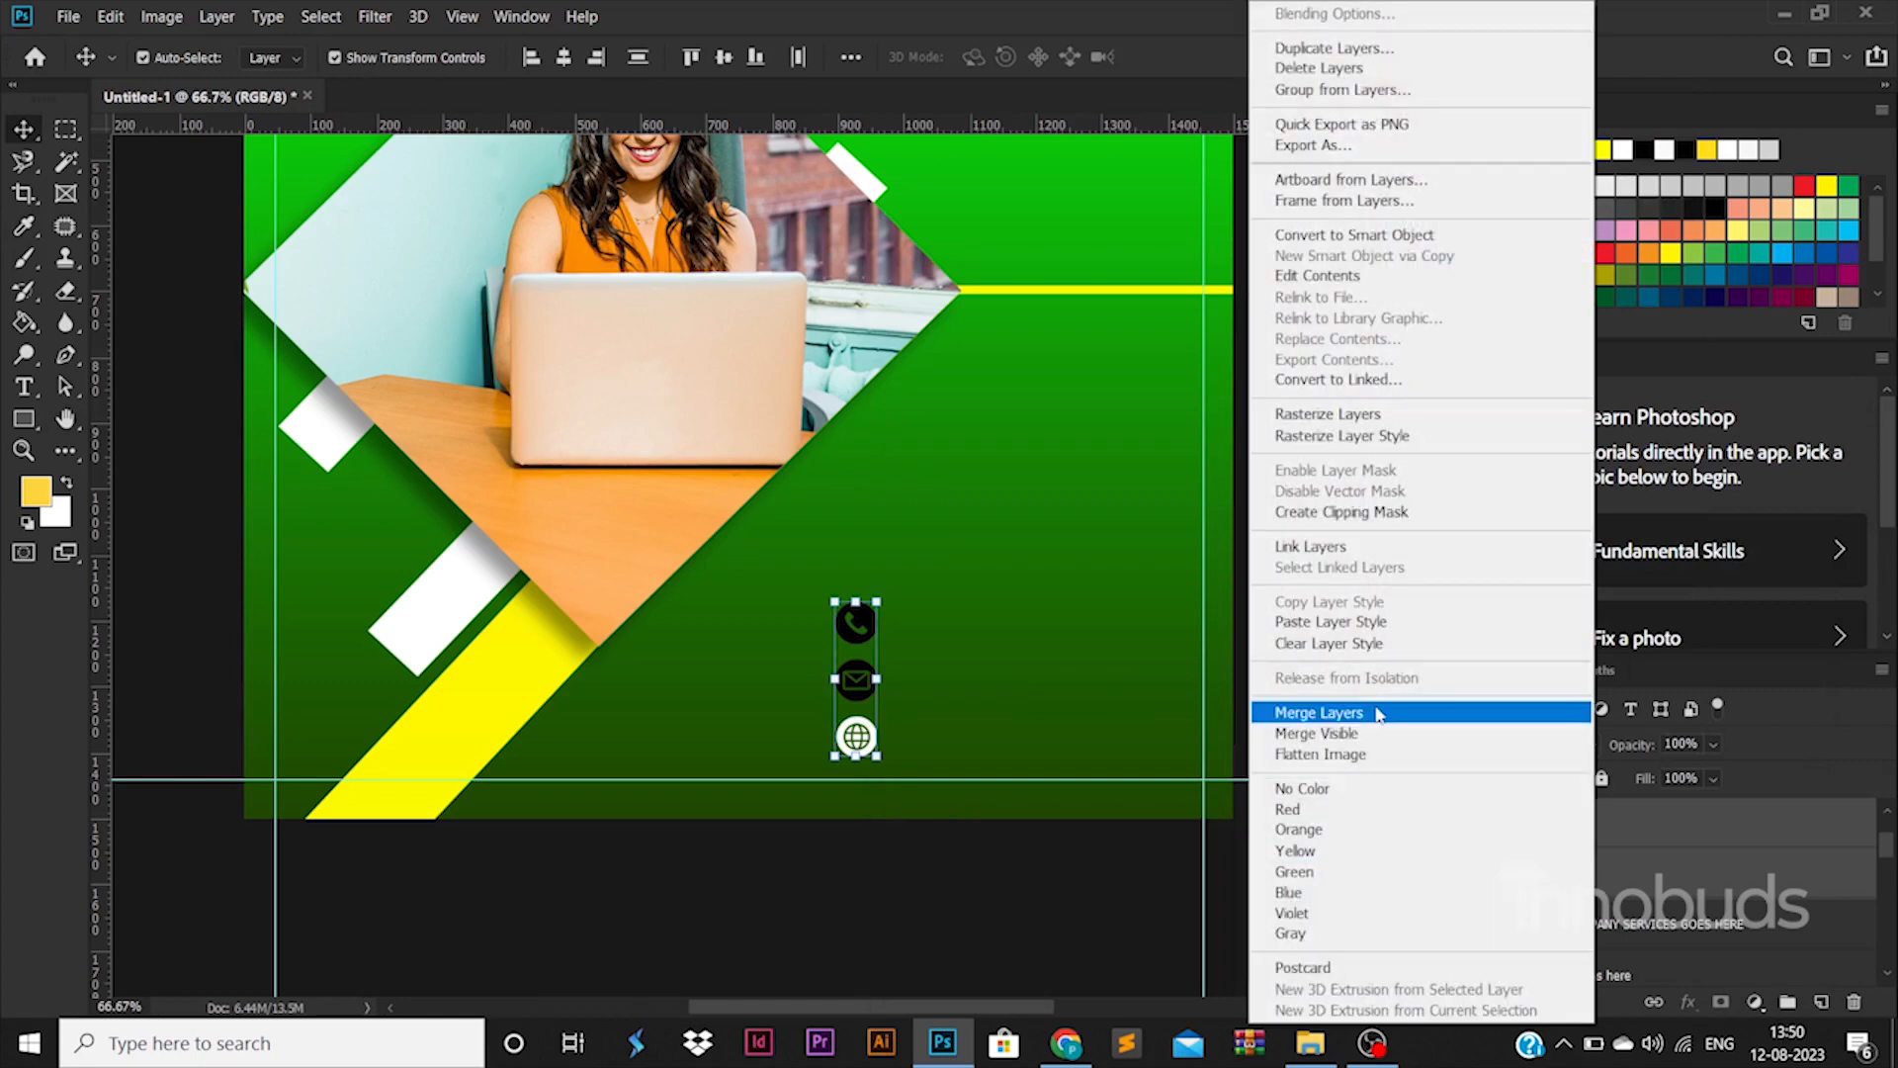
click(1361, 625)
key(Down)
key(Down)
key(Down)
key(Down)
key(Down)
key(Down)
key(Down)
key(Down)
key(Down)
key(Down)
key(Down)
key(Down)
key(Down)
key(Down)
key(Down)
key(Down)
key(Down)
key(Down)
key(Down)
key(Down)
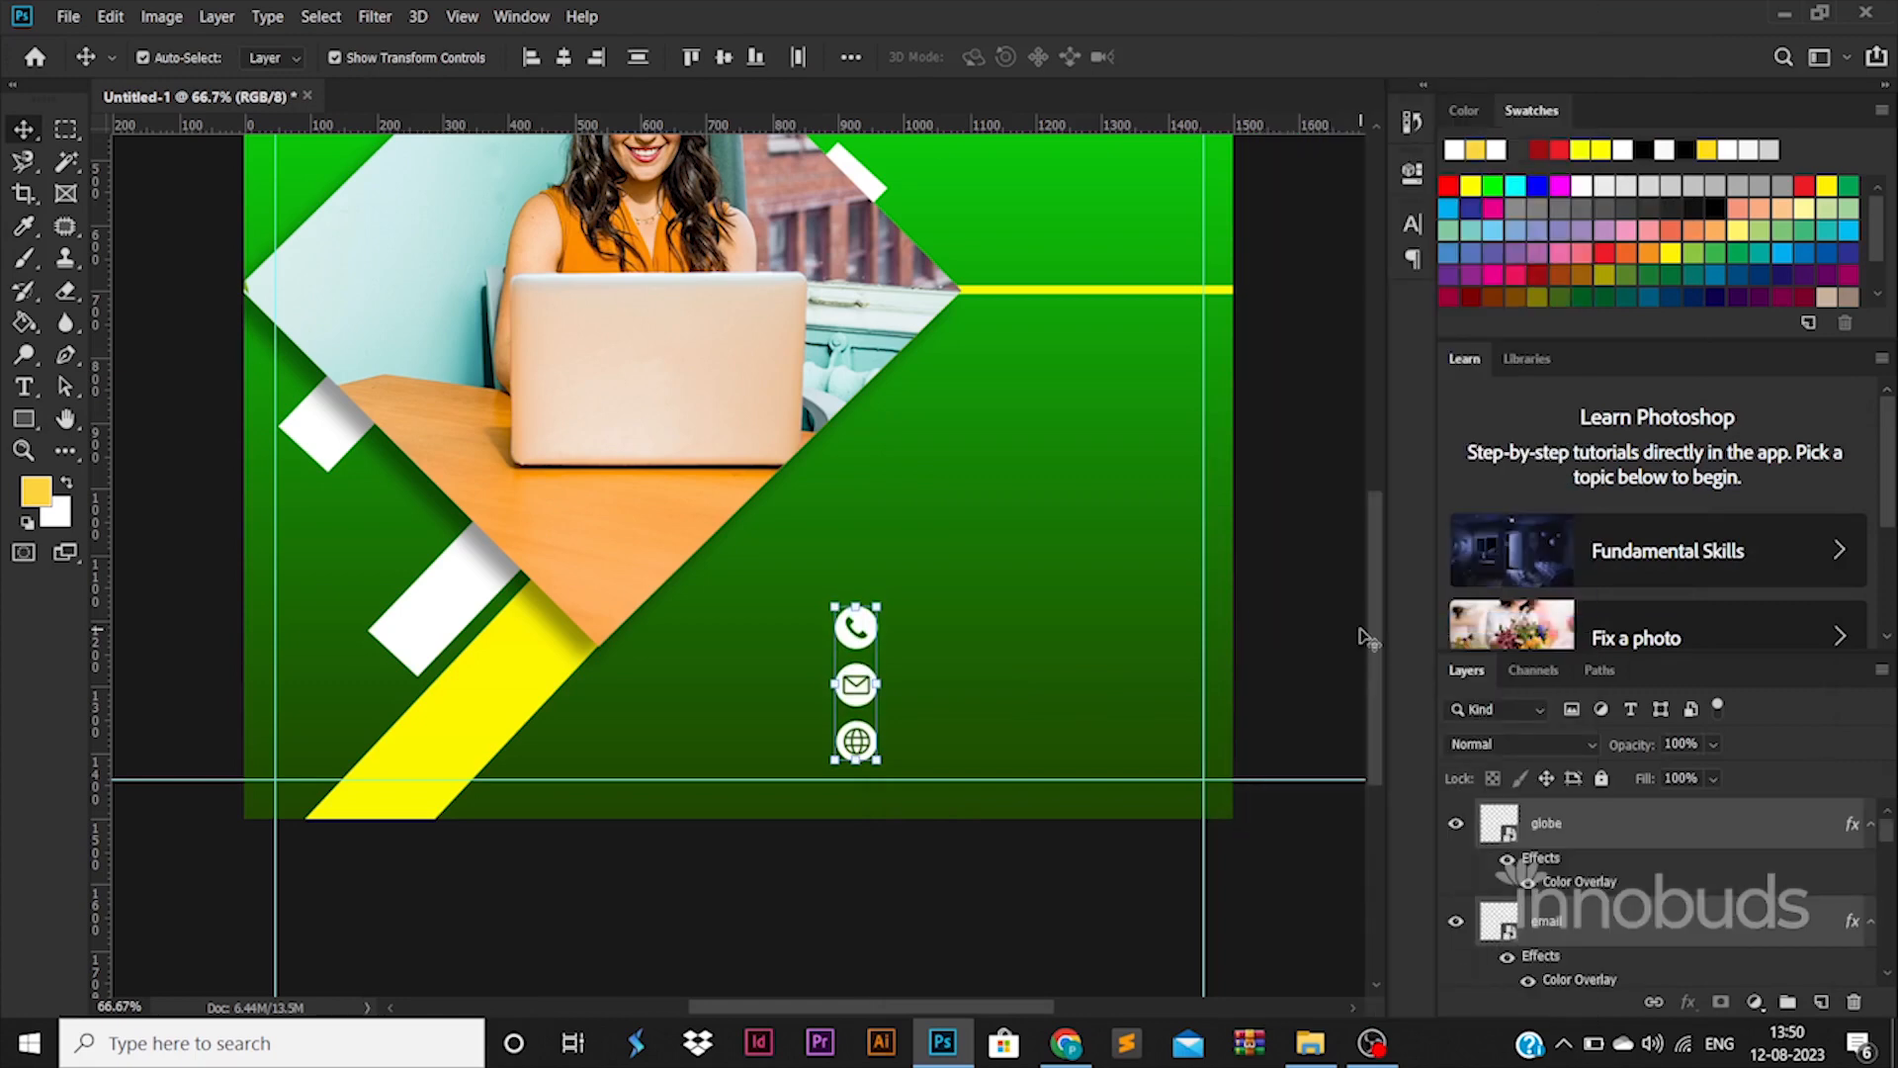
Add the phone number as a text line beside the phone icon and enlarge it
click(24, 385)
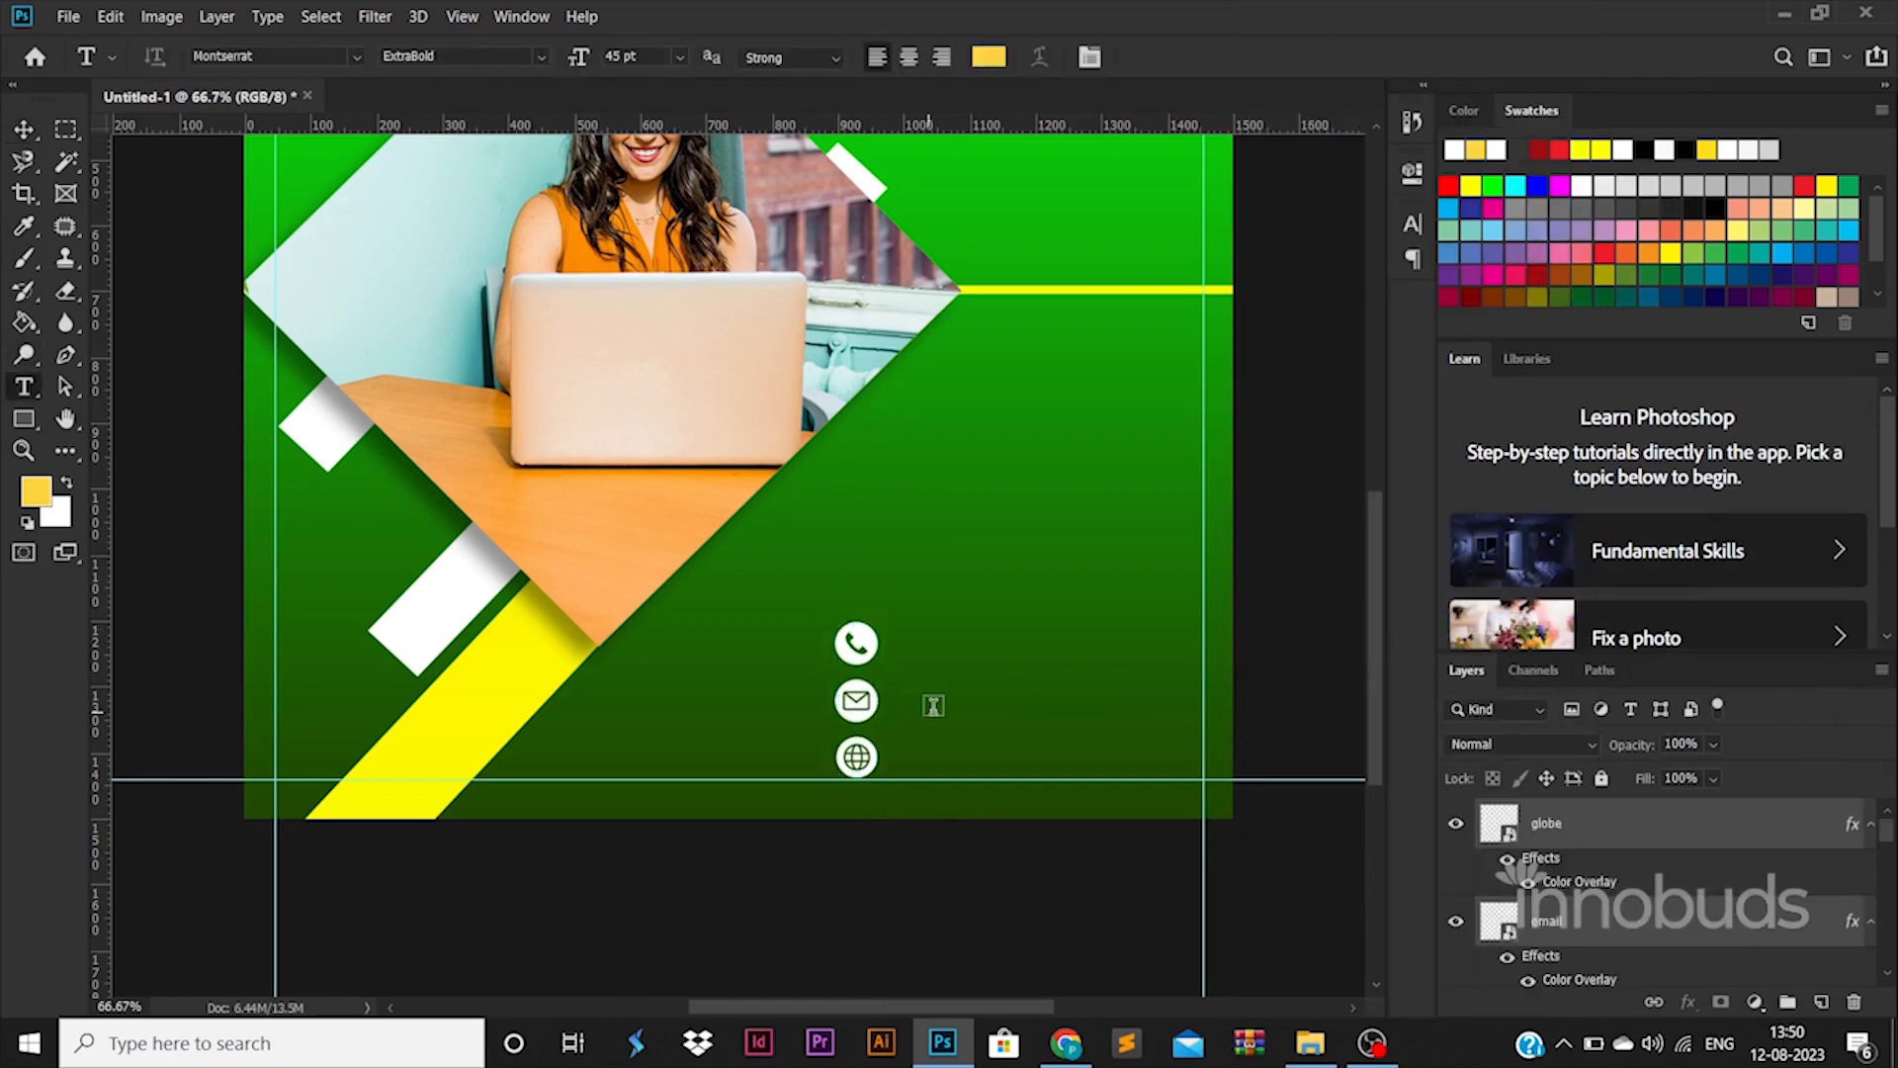
click(967, 660)
text(+)
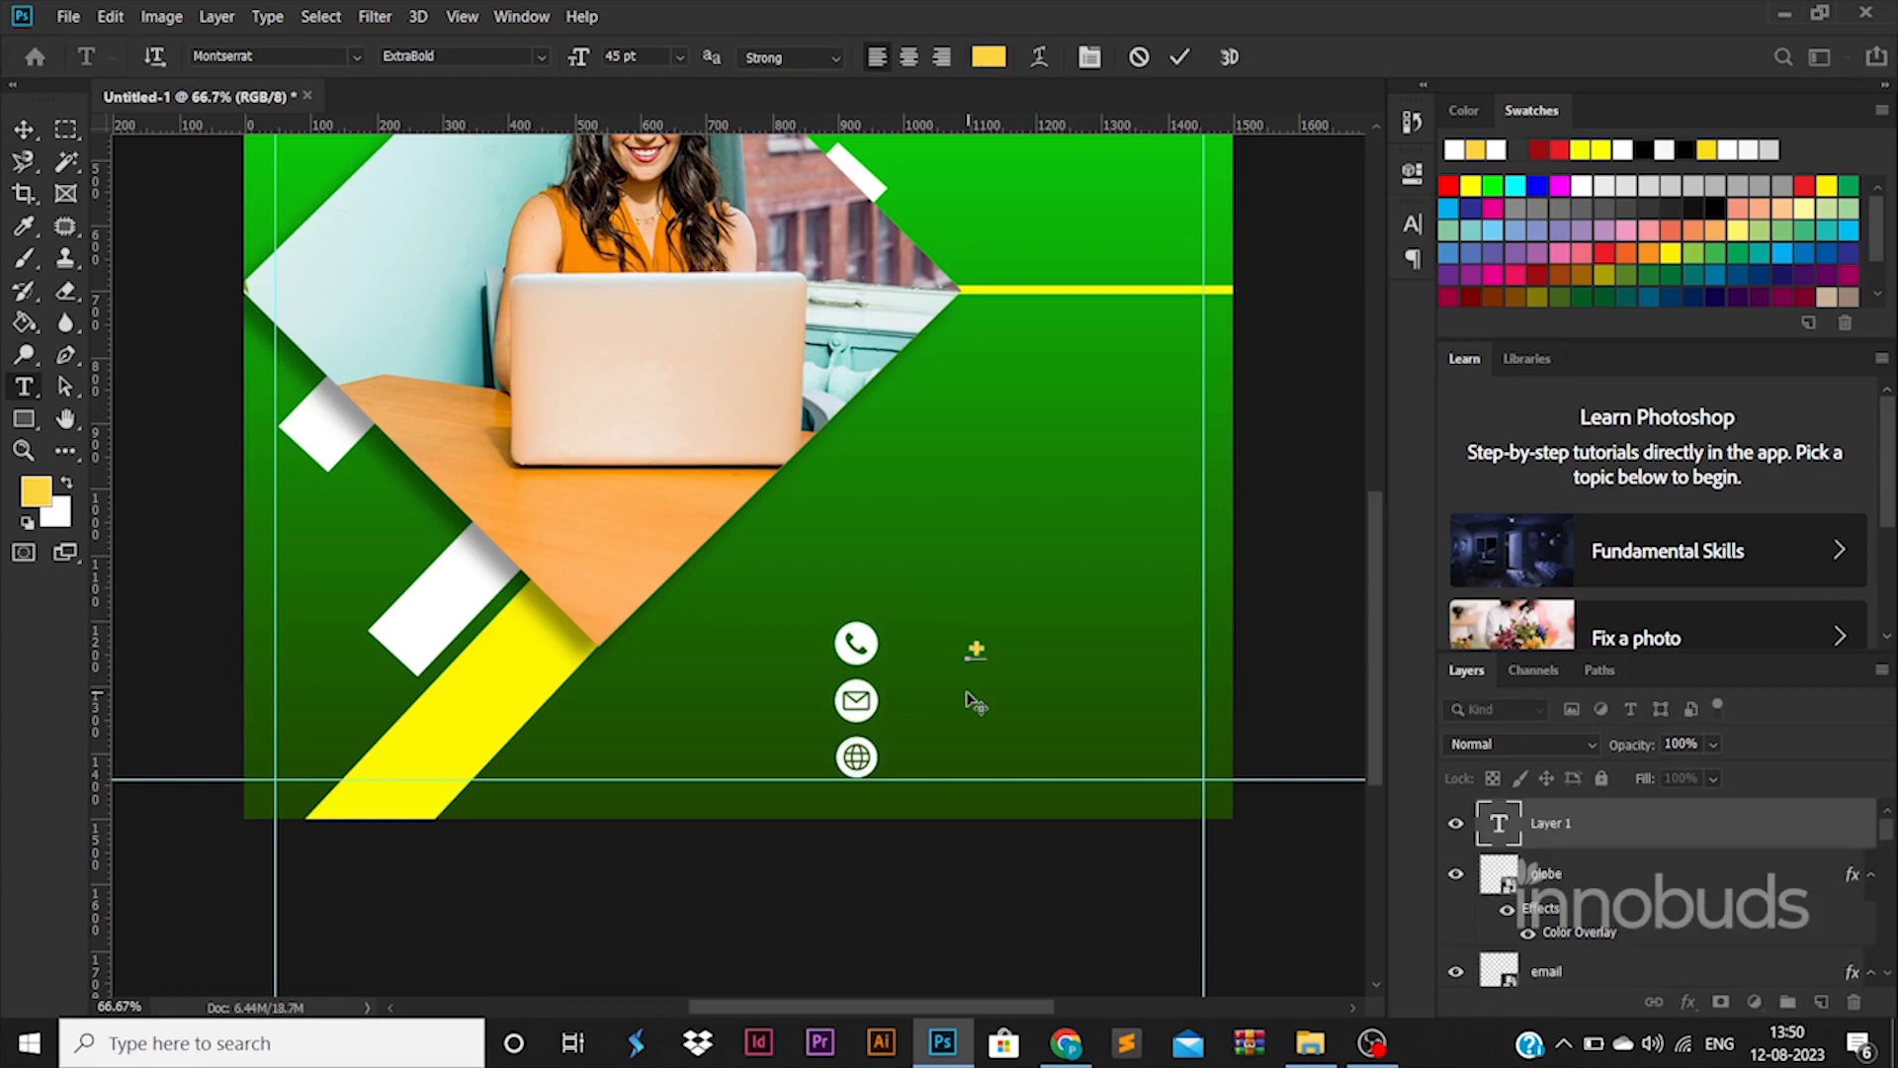
text(91 88888 8)
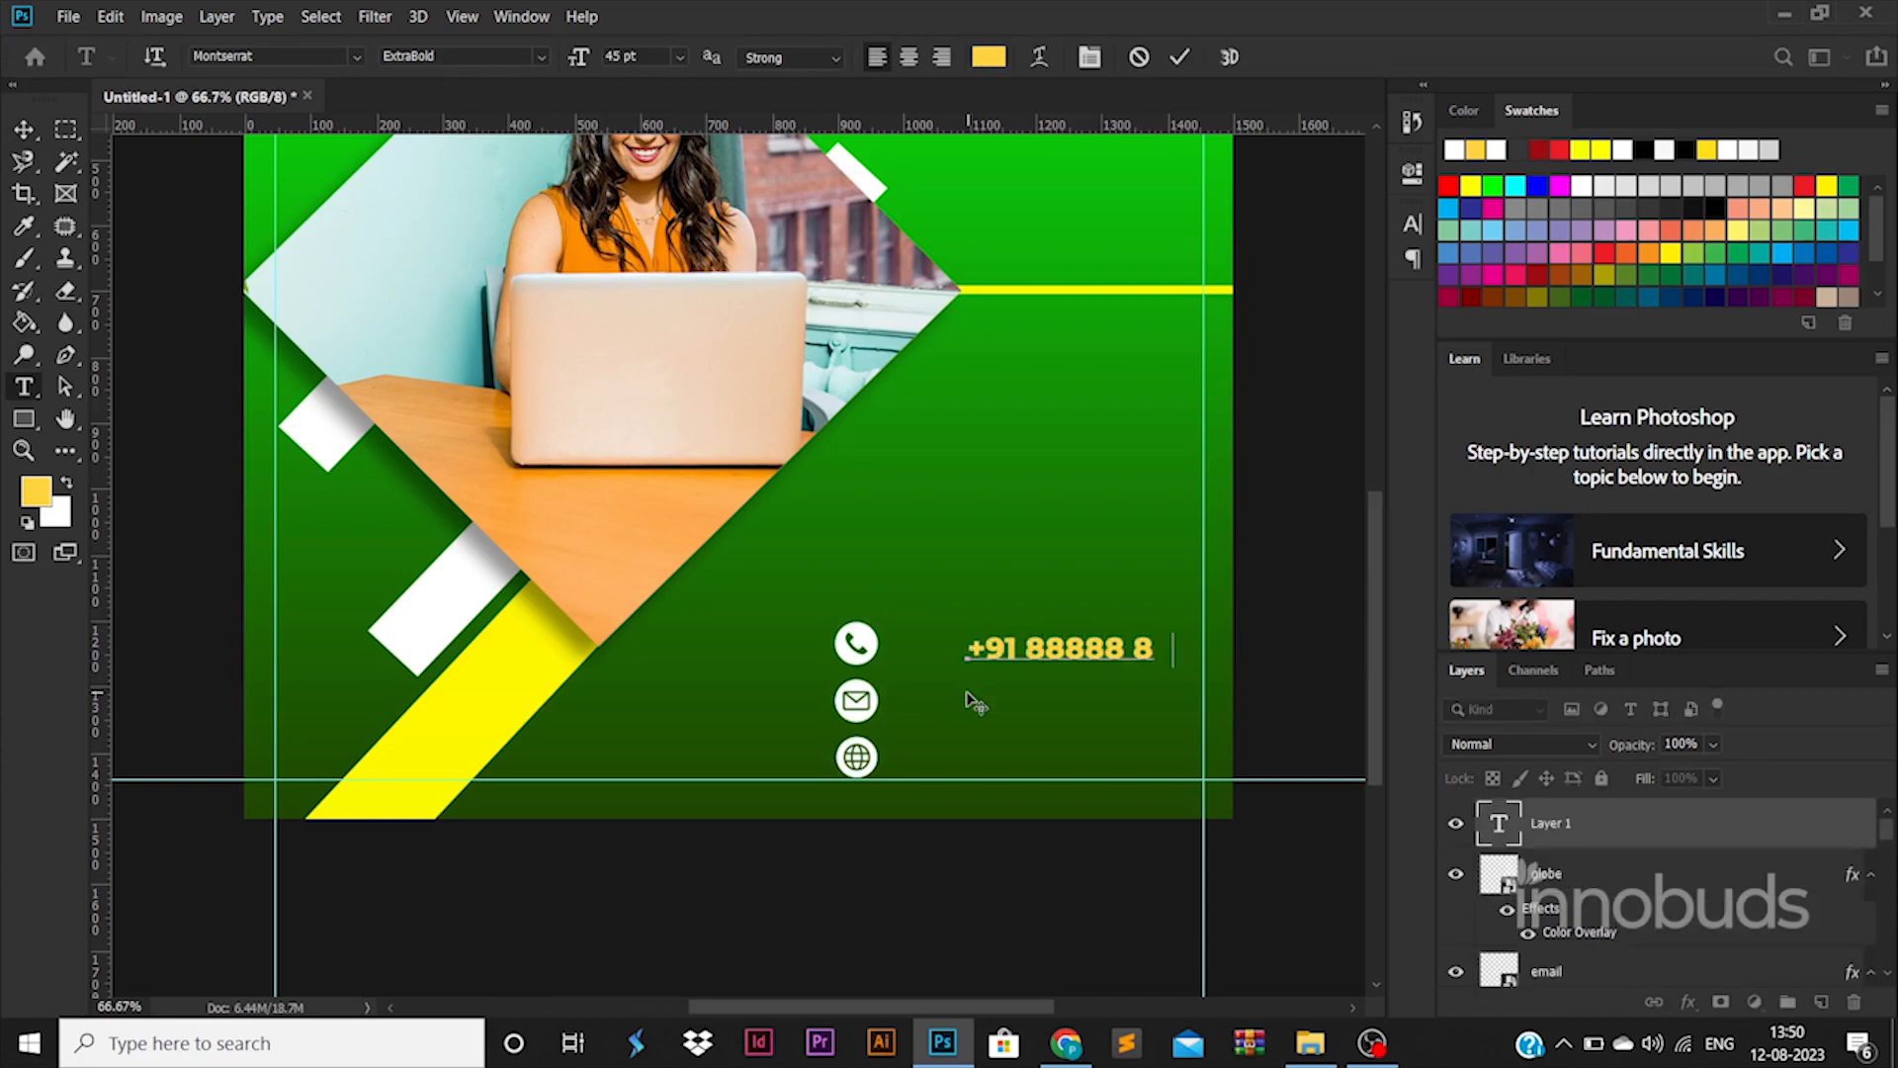
text(8888)
click(45, 131)
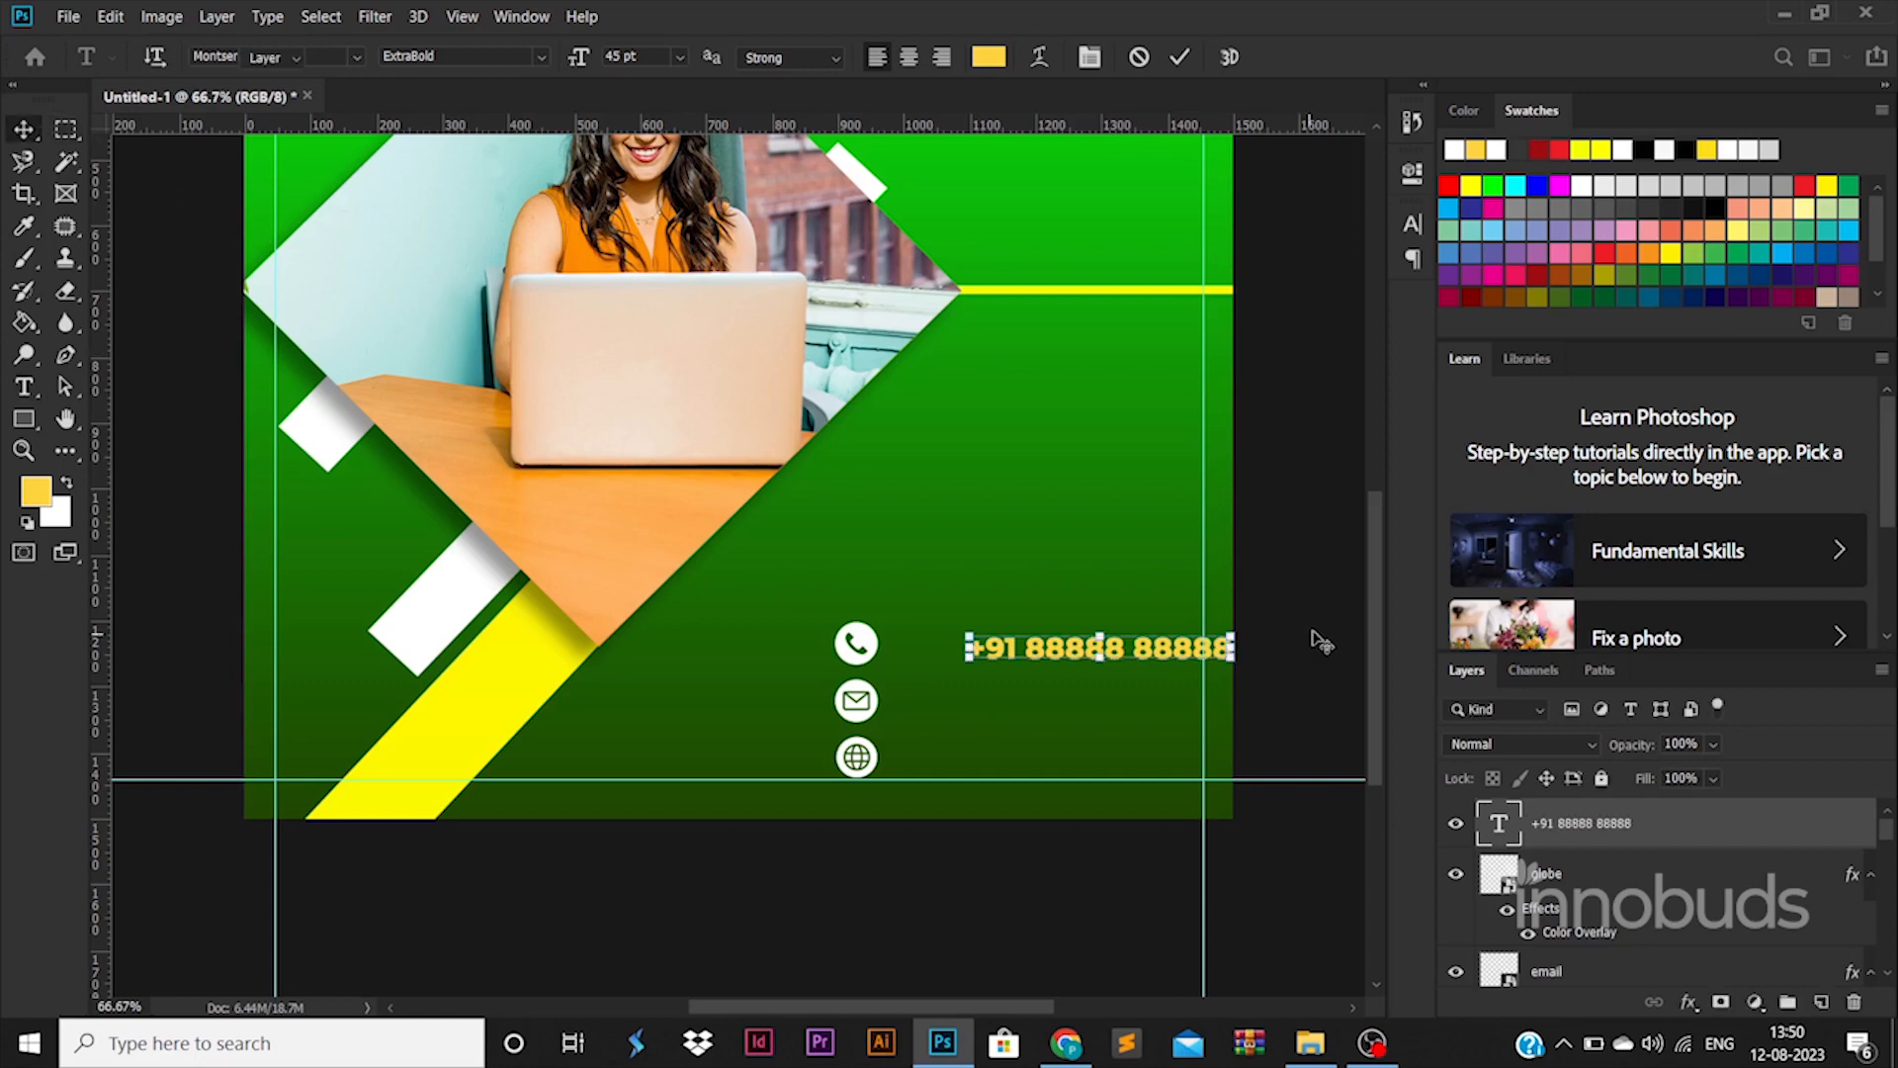
key(ctrl+t)
drag(1245, 628, 1201, 627)
key(Return)
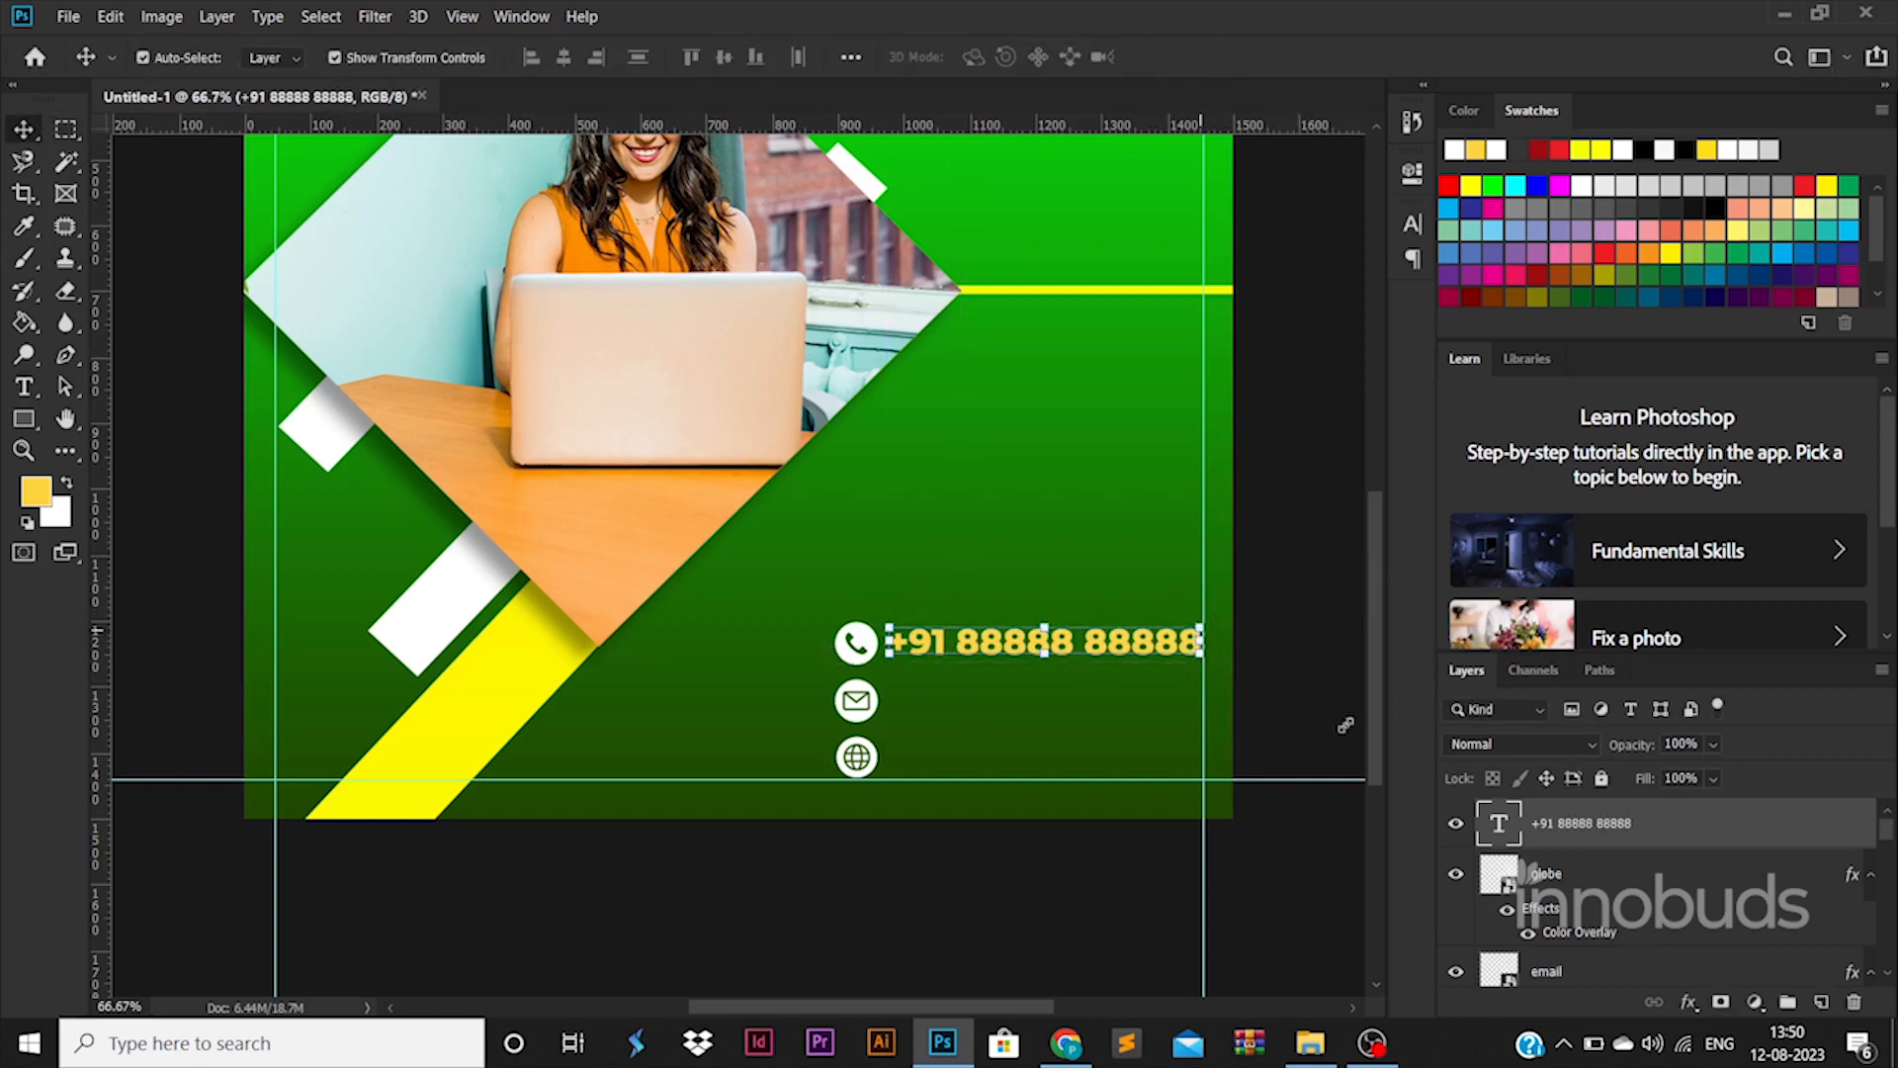
Make the phone number text white (ffffff)
double_click(1498, 828)
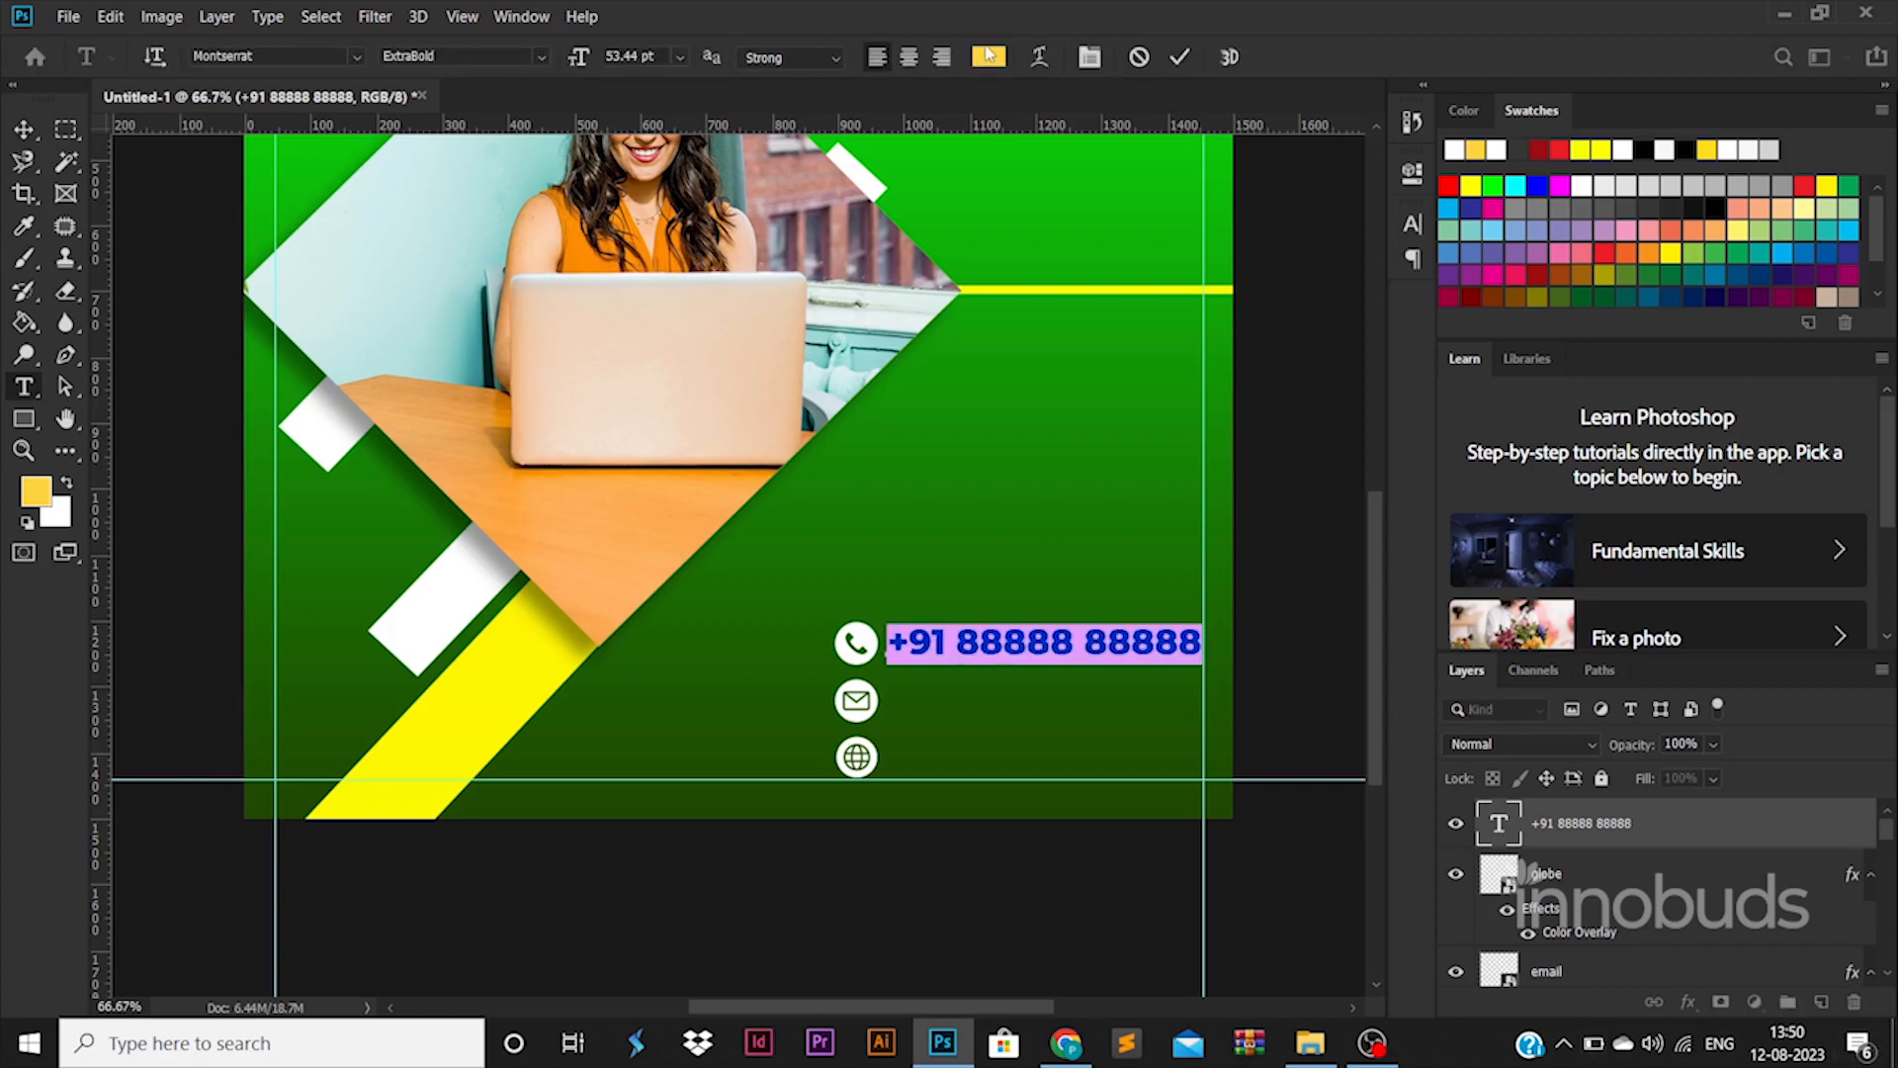
click(990, 56)
text(ffffff)
click(1740, 482)
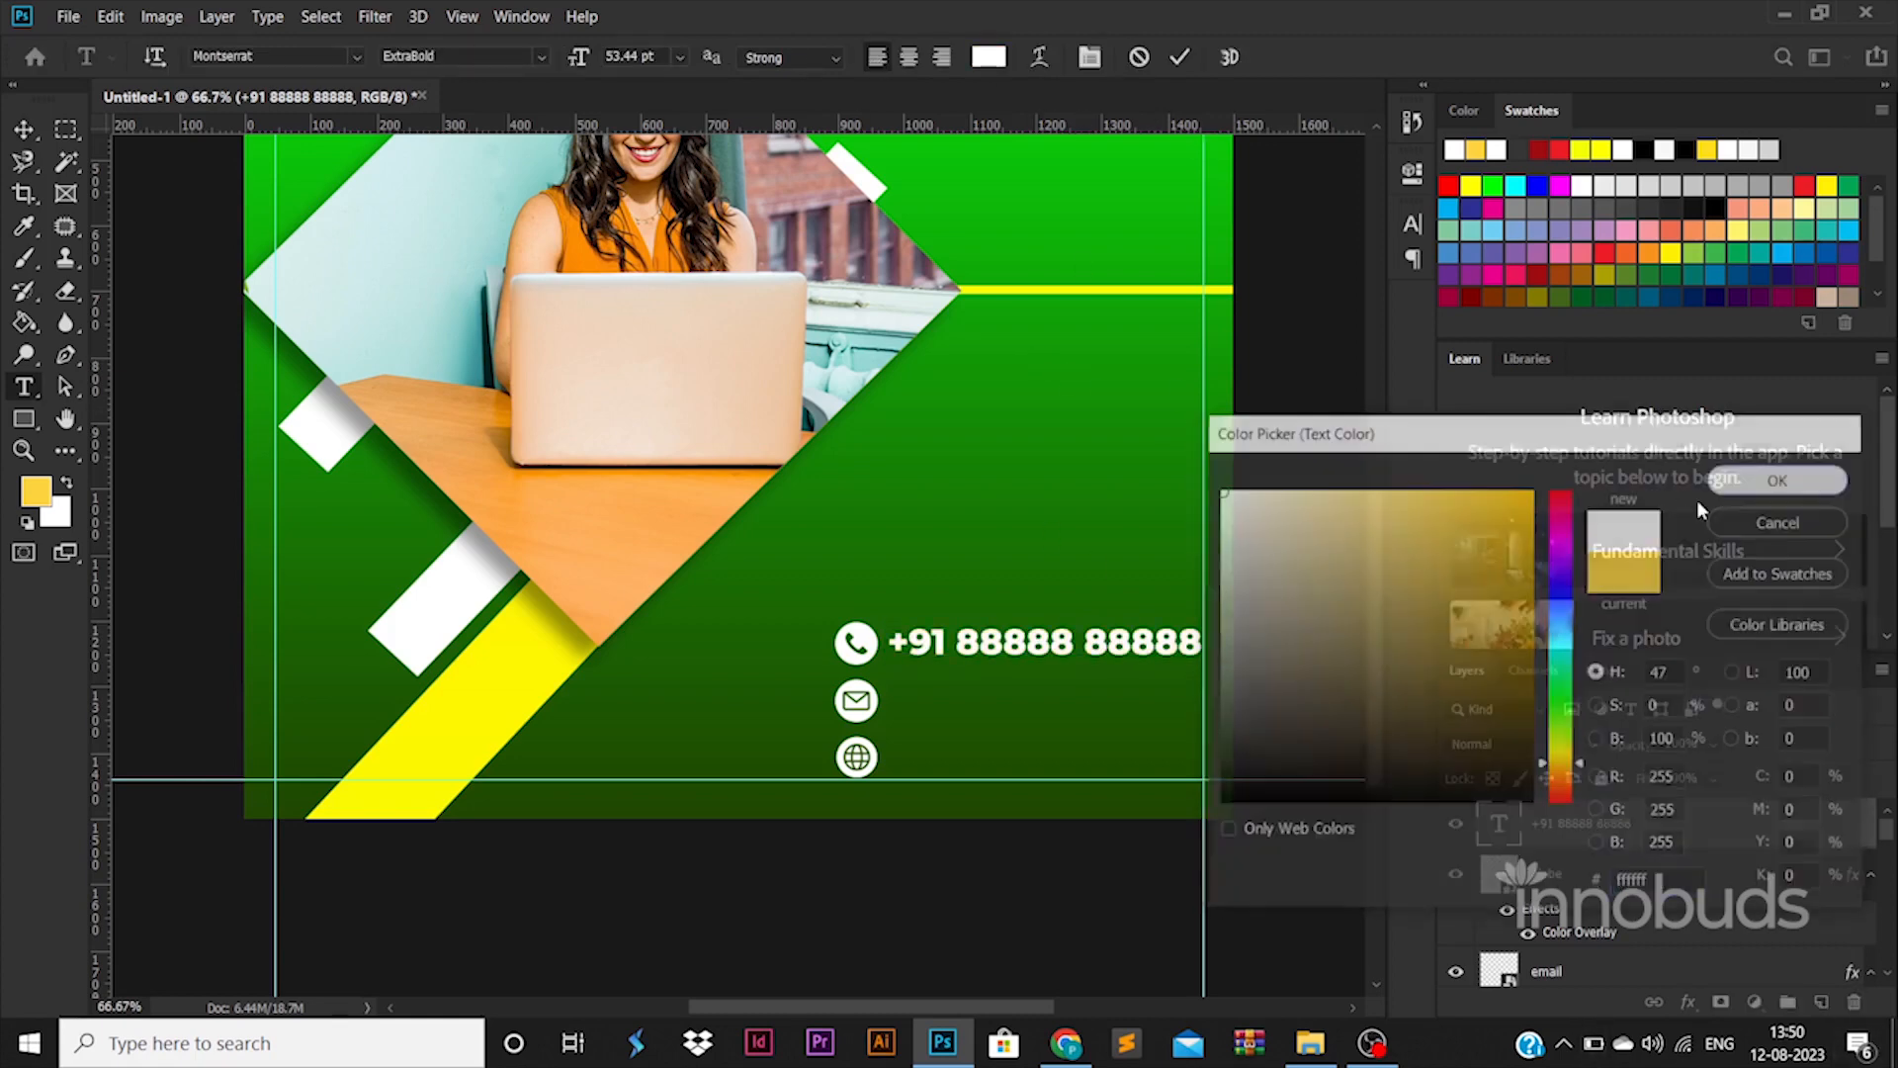
click(35, 136)
Add the e-mail address as a text line aligned beside the email icon
key(t)
click(885, 714)
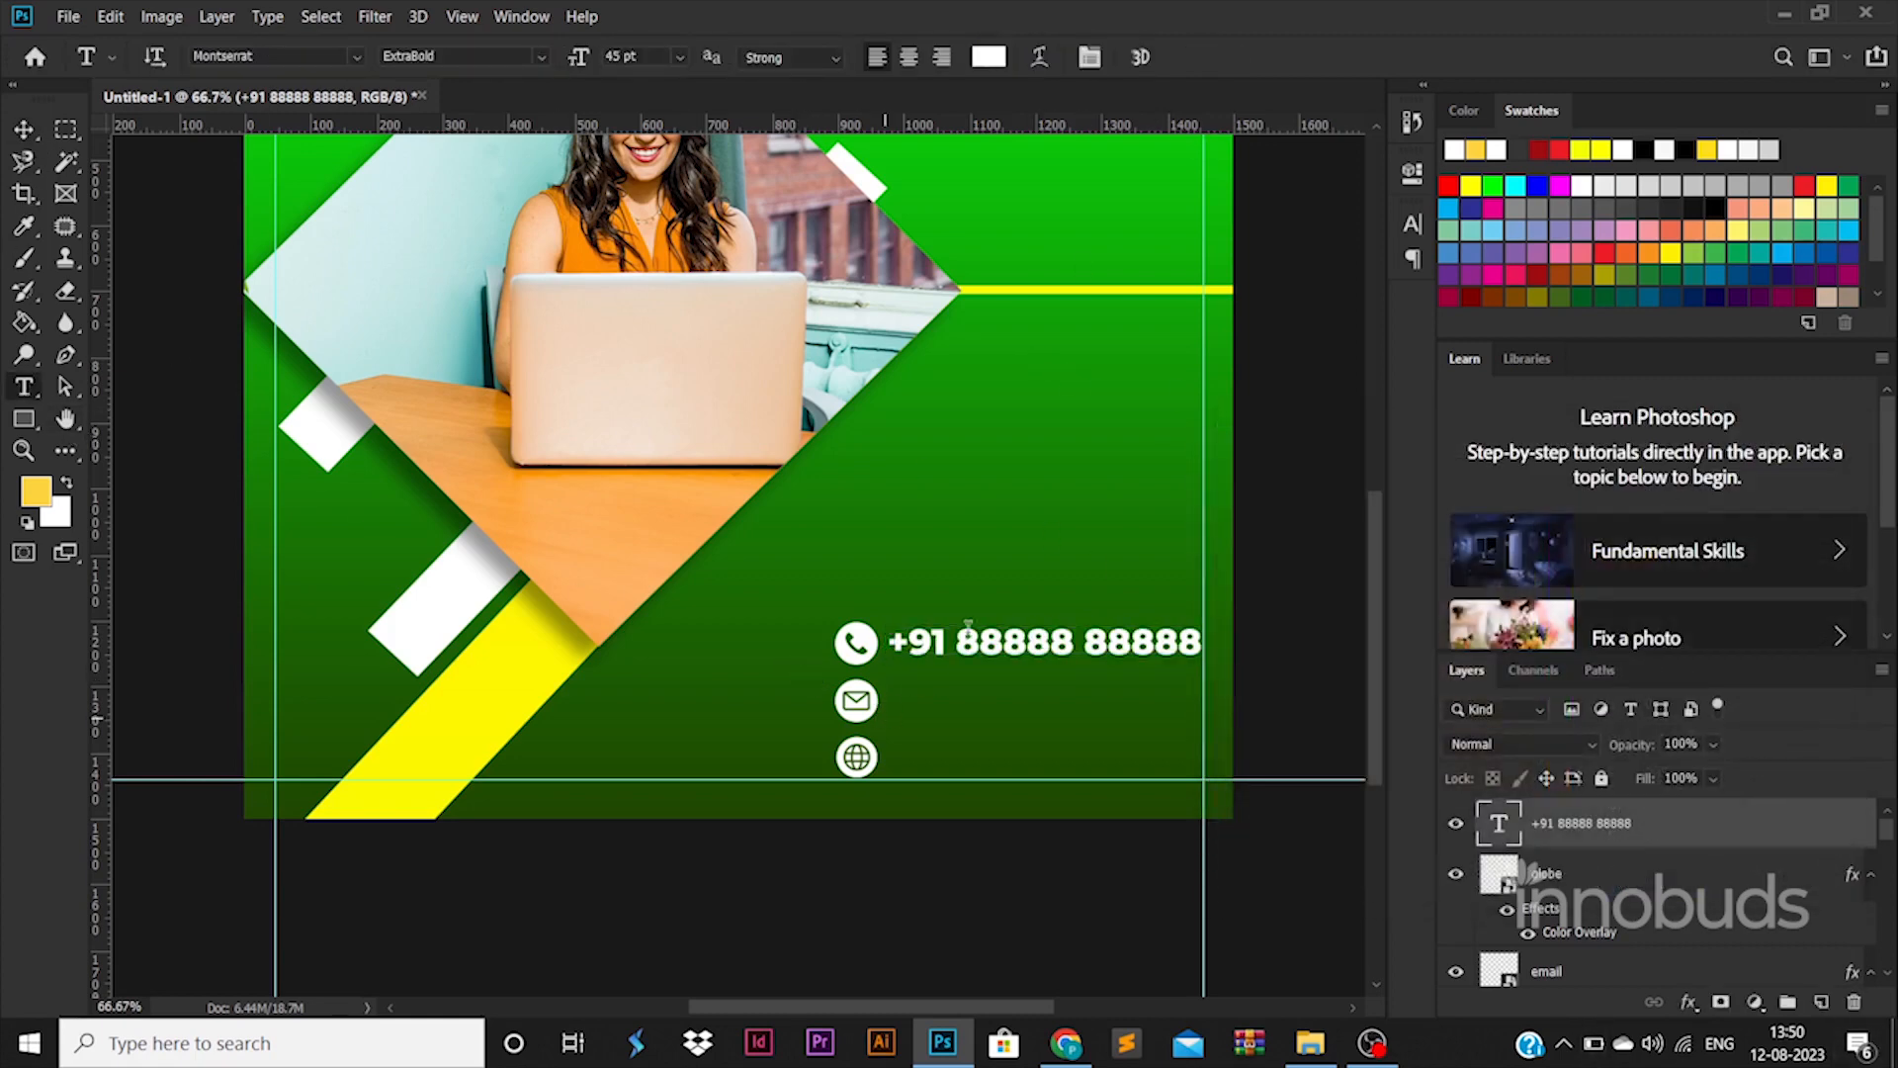
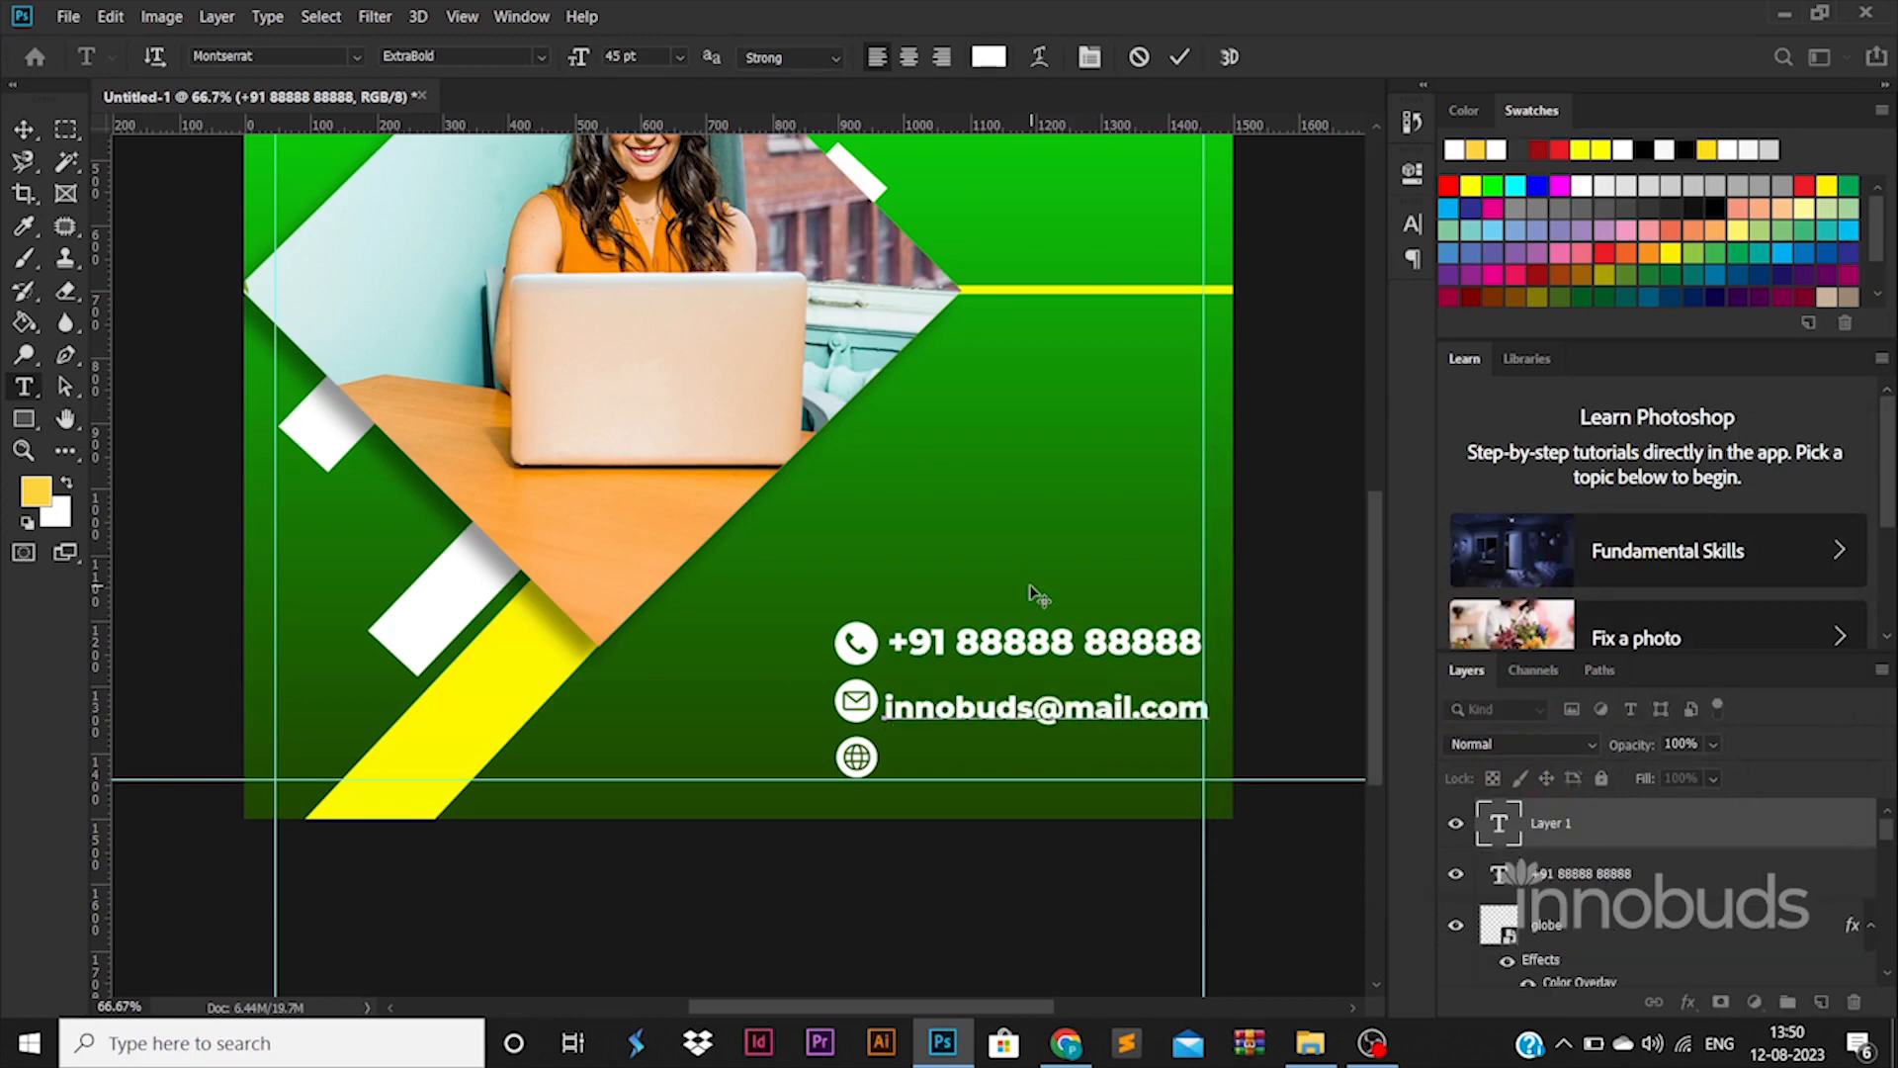
click(28, 139)
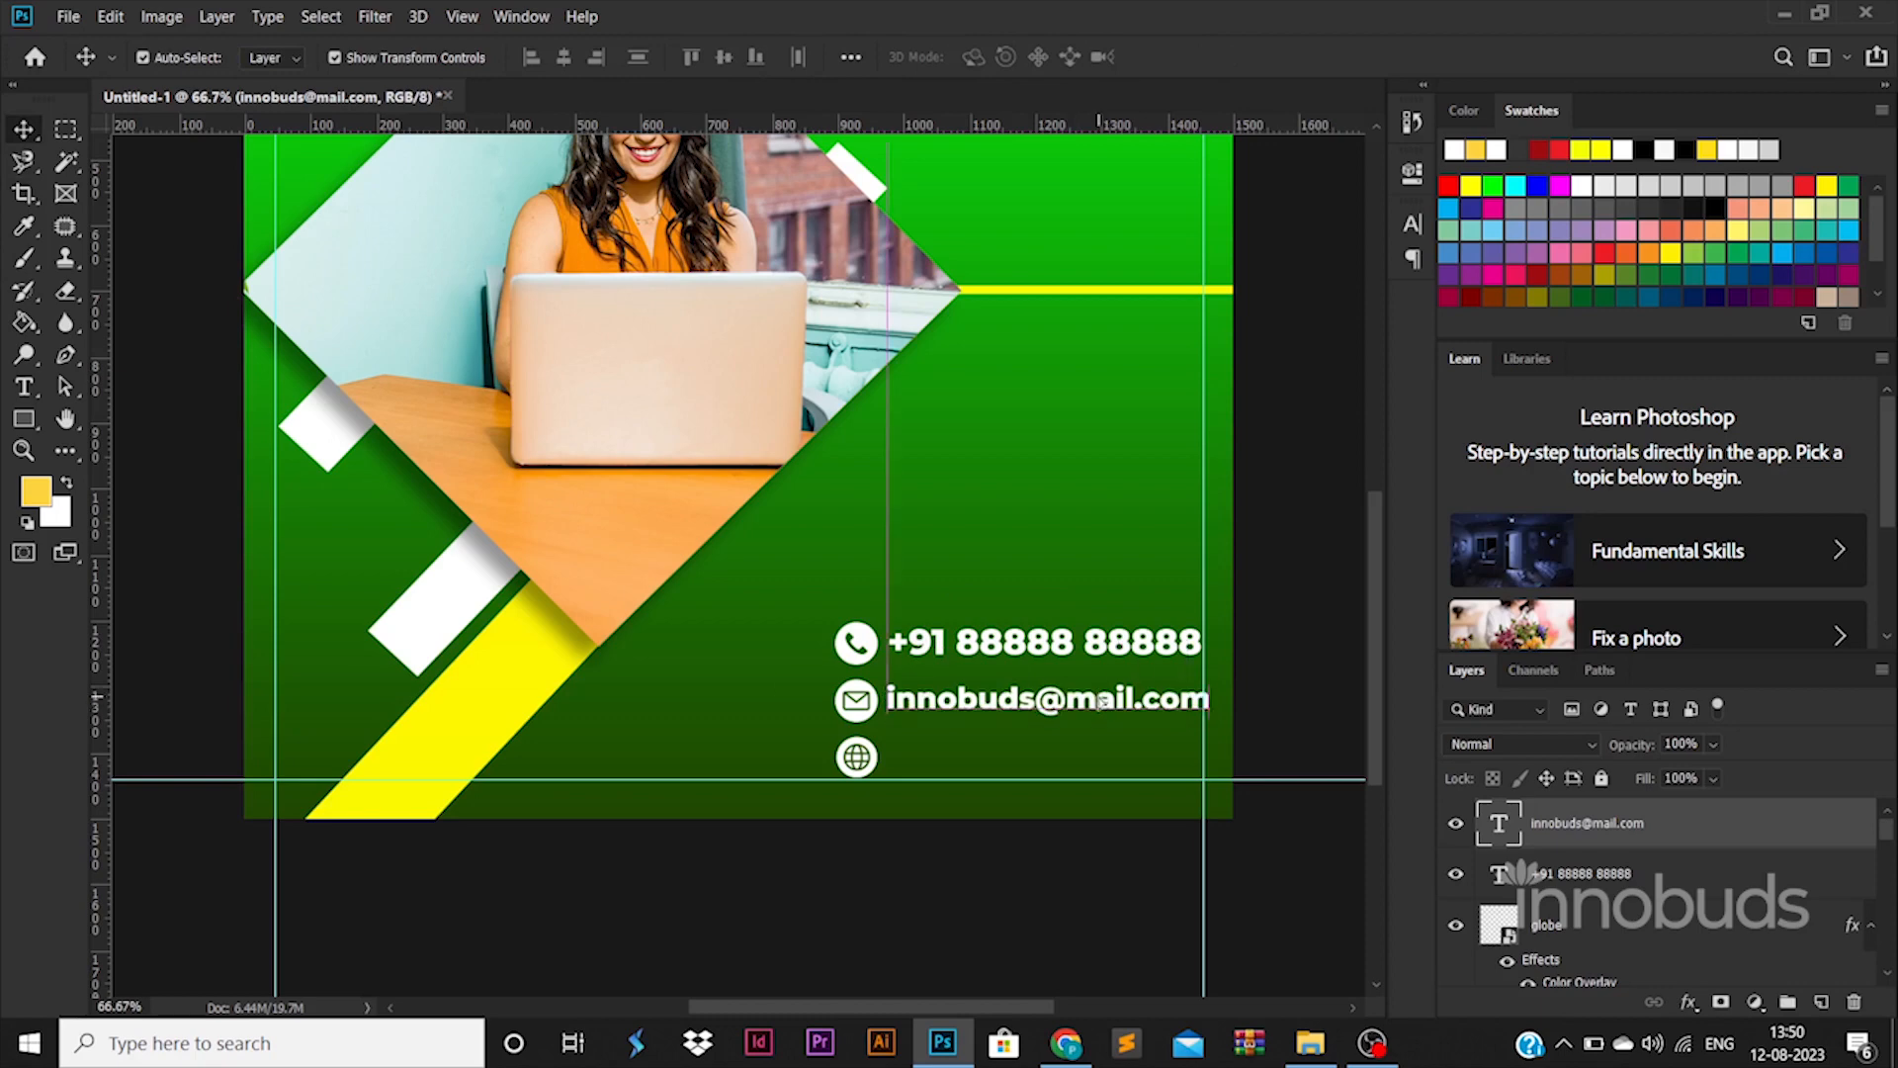
drag(1219, 689, 1124, 685)
key(Right)
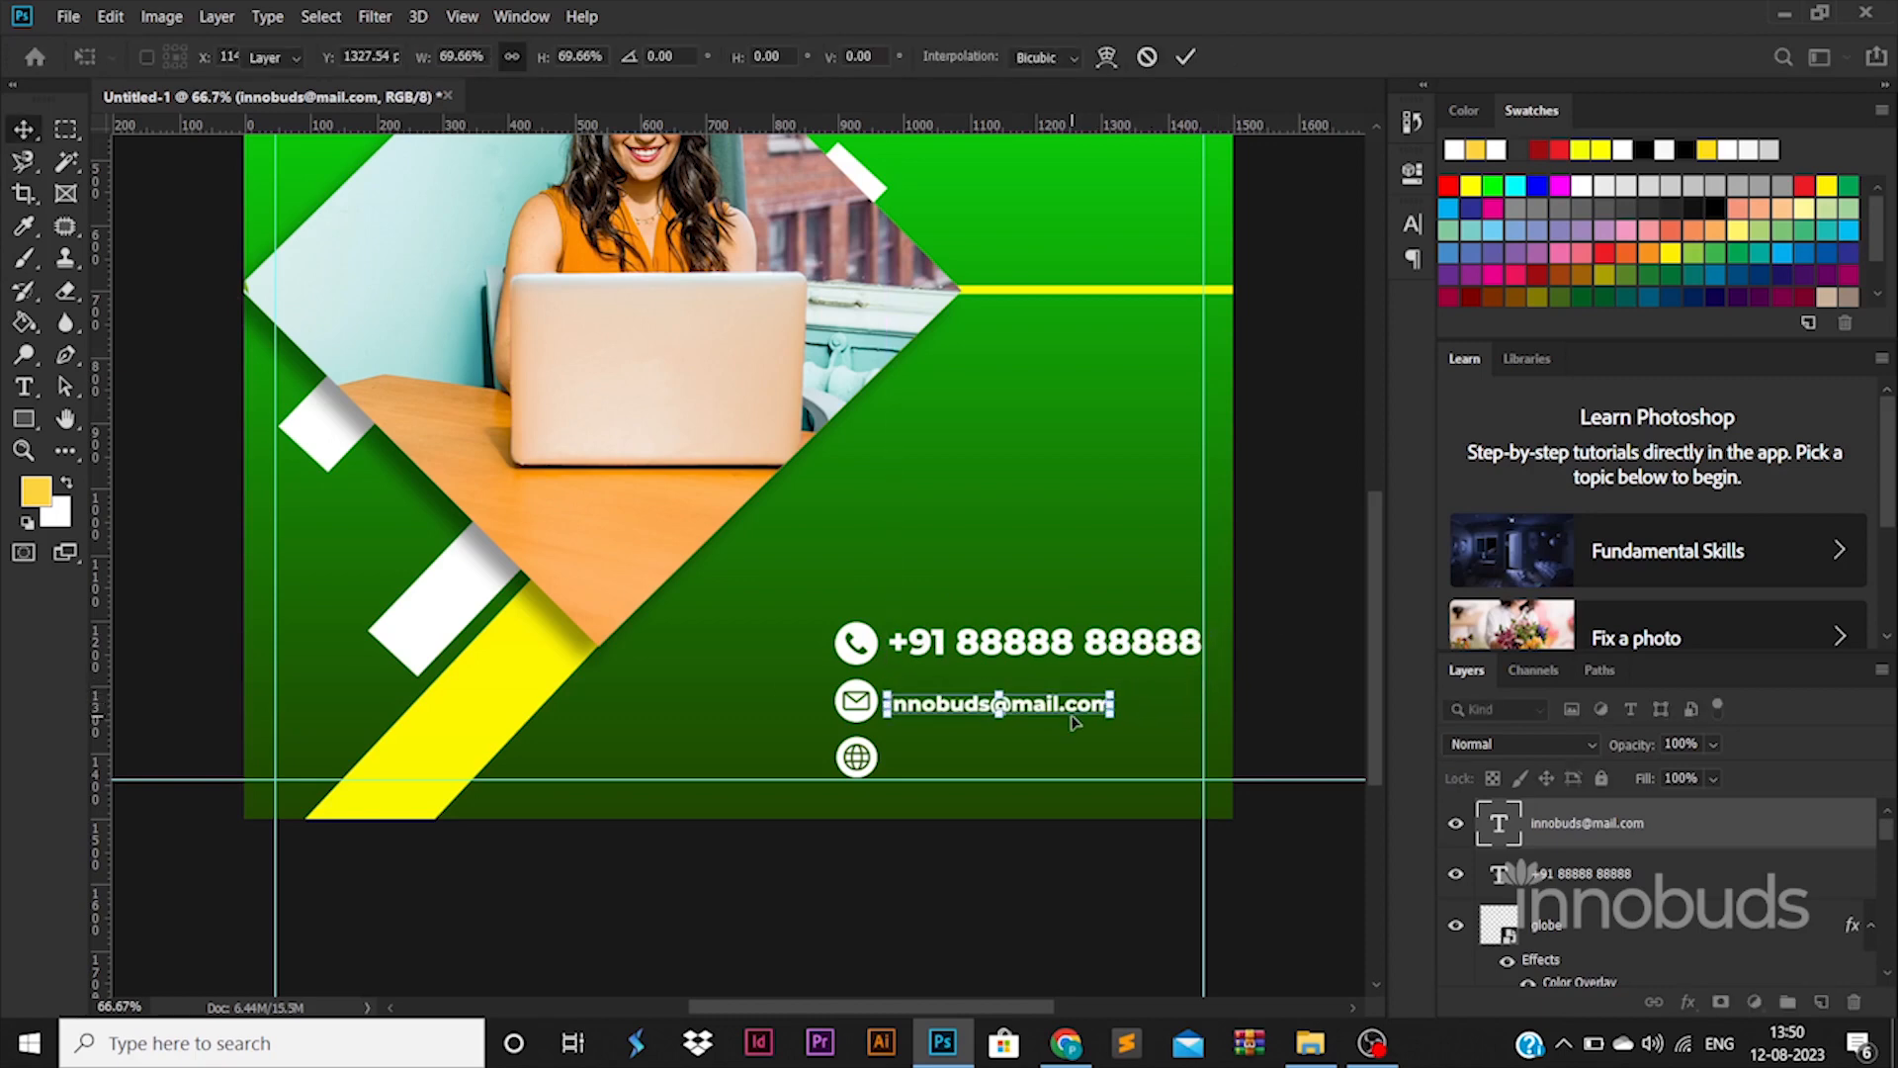
key(Return)
key(Right)
key(Right)
key(Right)
key(Right)
Change the e-mail text to Montserrat Regular weight
double_click(1495, 825)
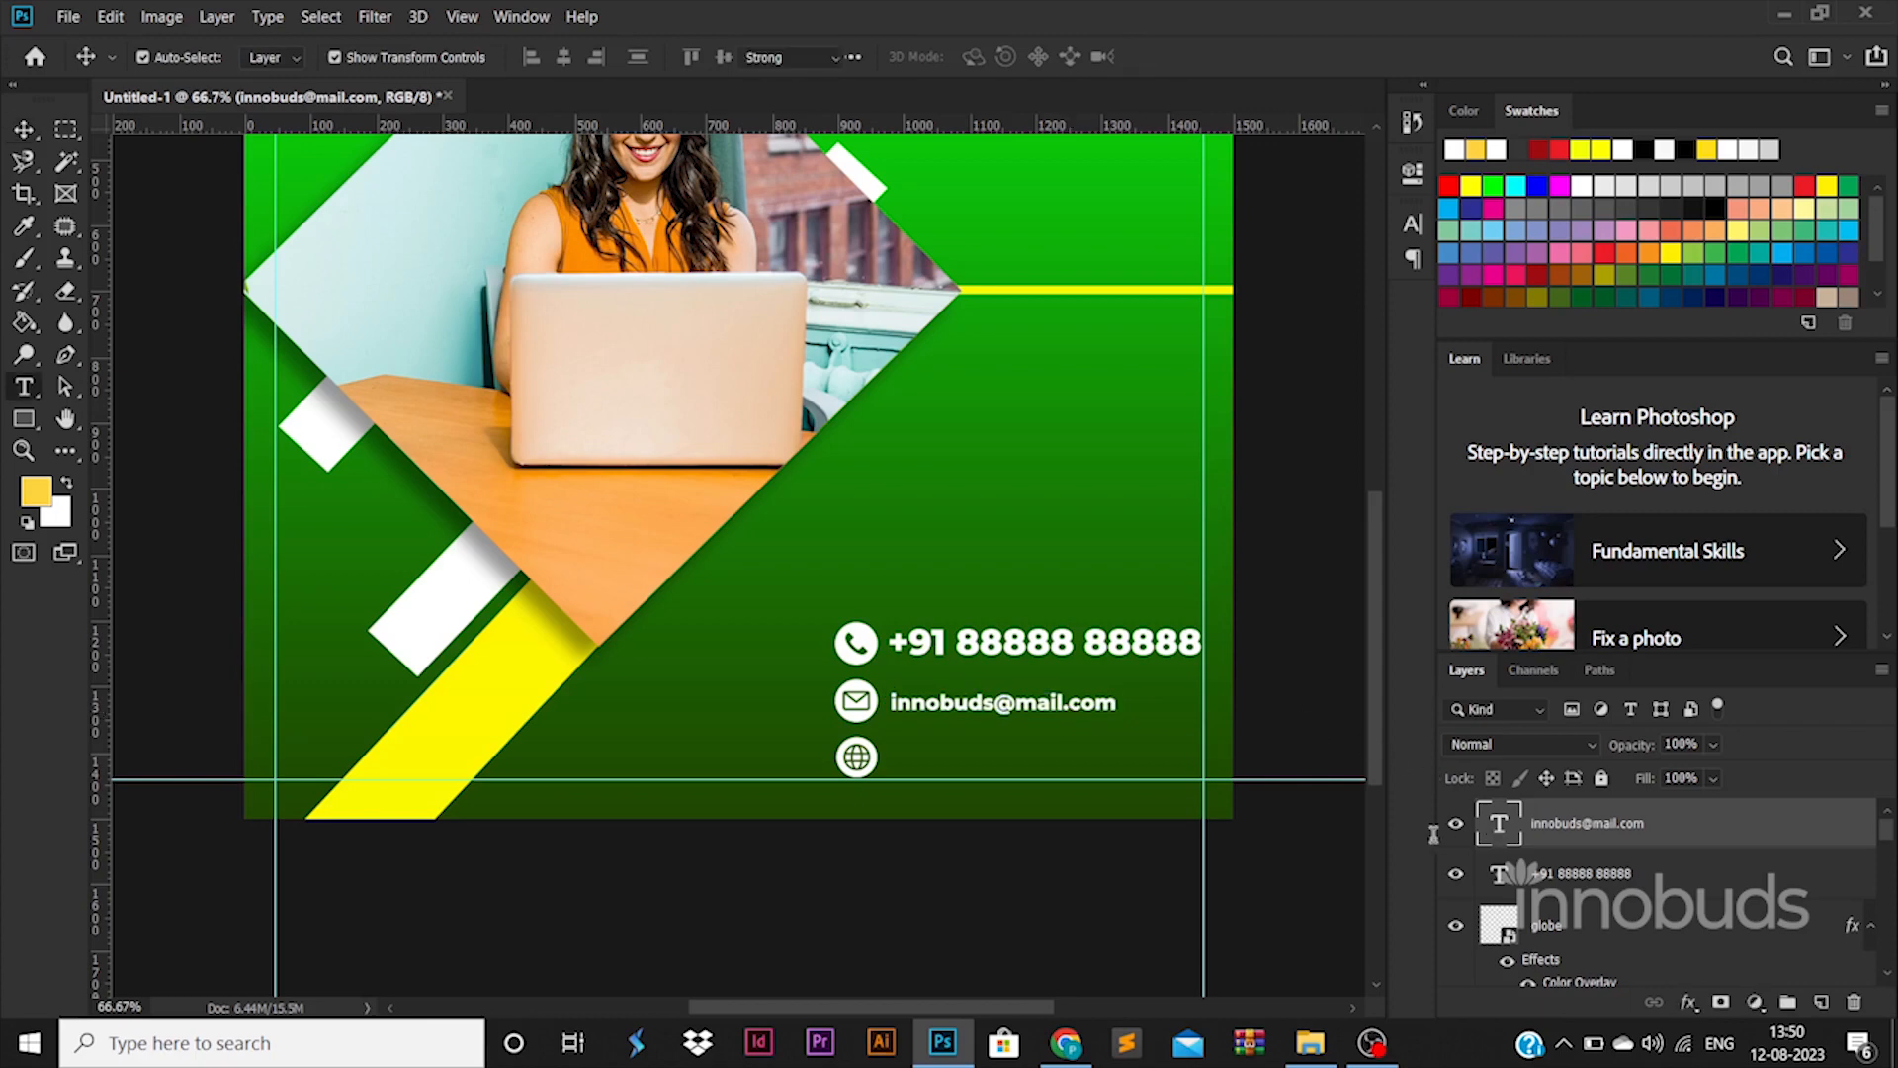
click(415, 57)
click(547, 202)
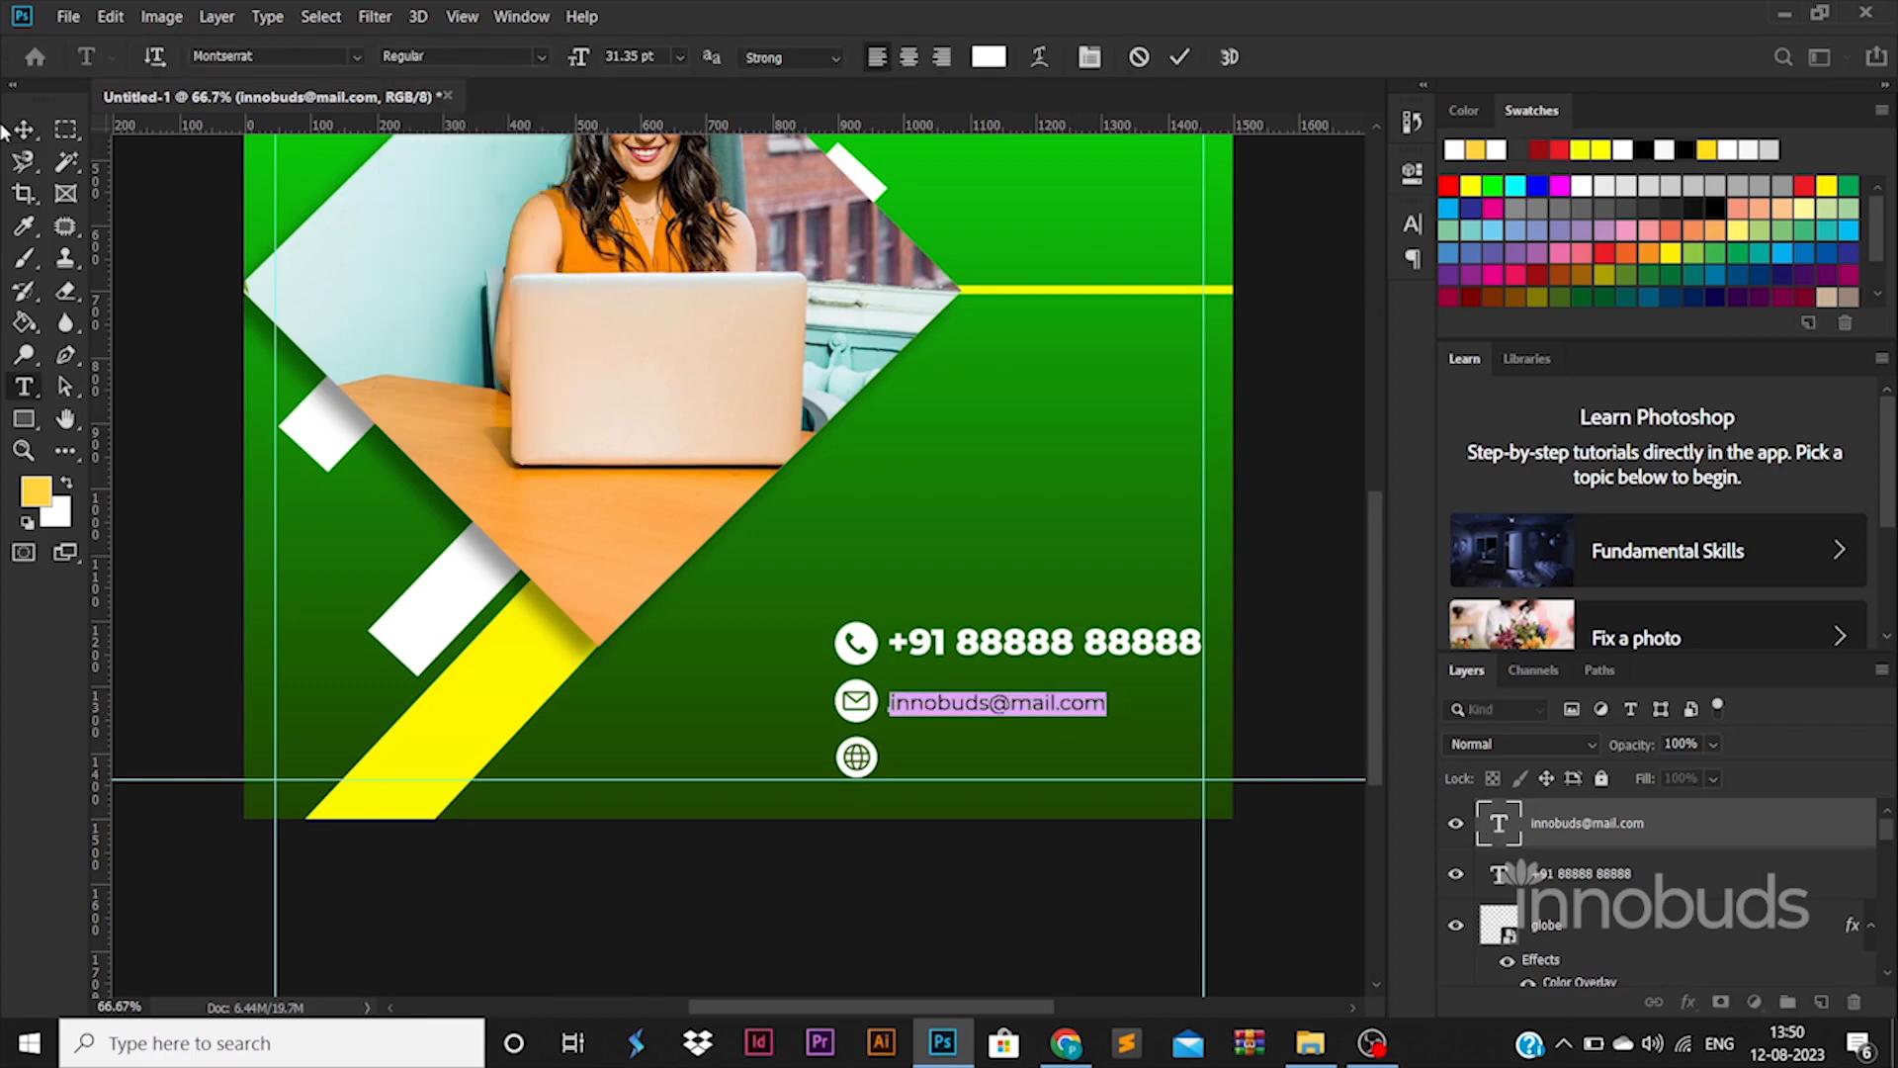
key(ctrl+Return)
key(v)
drag(1067, 711, 1065, 763)
double_click(1064, 763)
key(Left)
key(Right)
key(Right)
key(Right)
key(ctrl+a)
text(www)
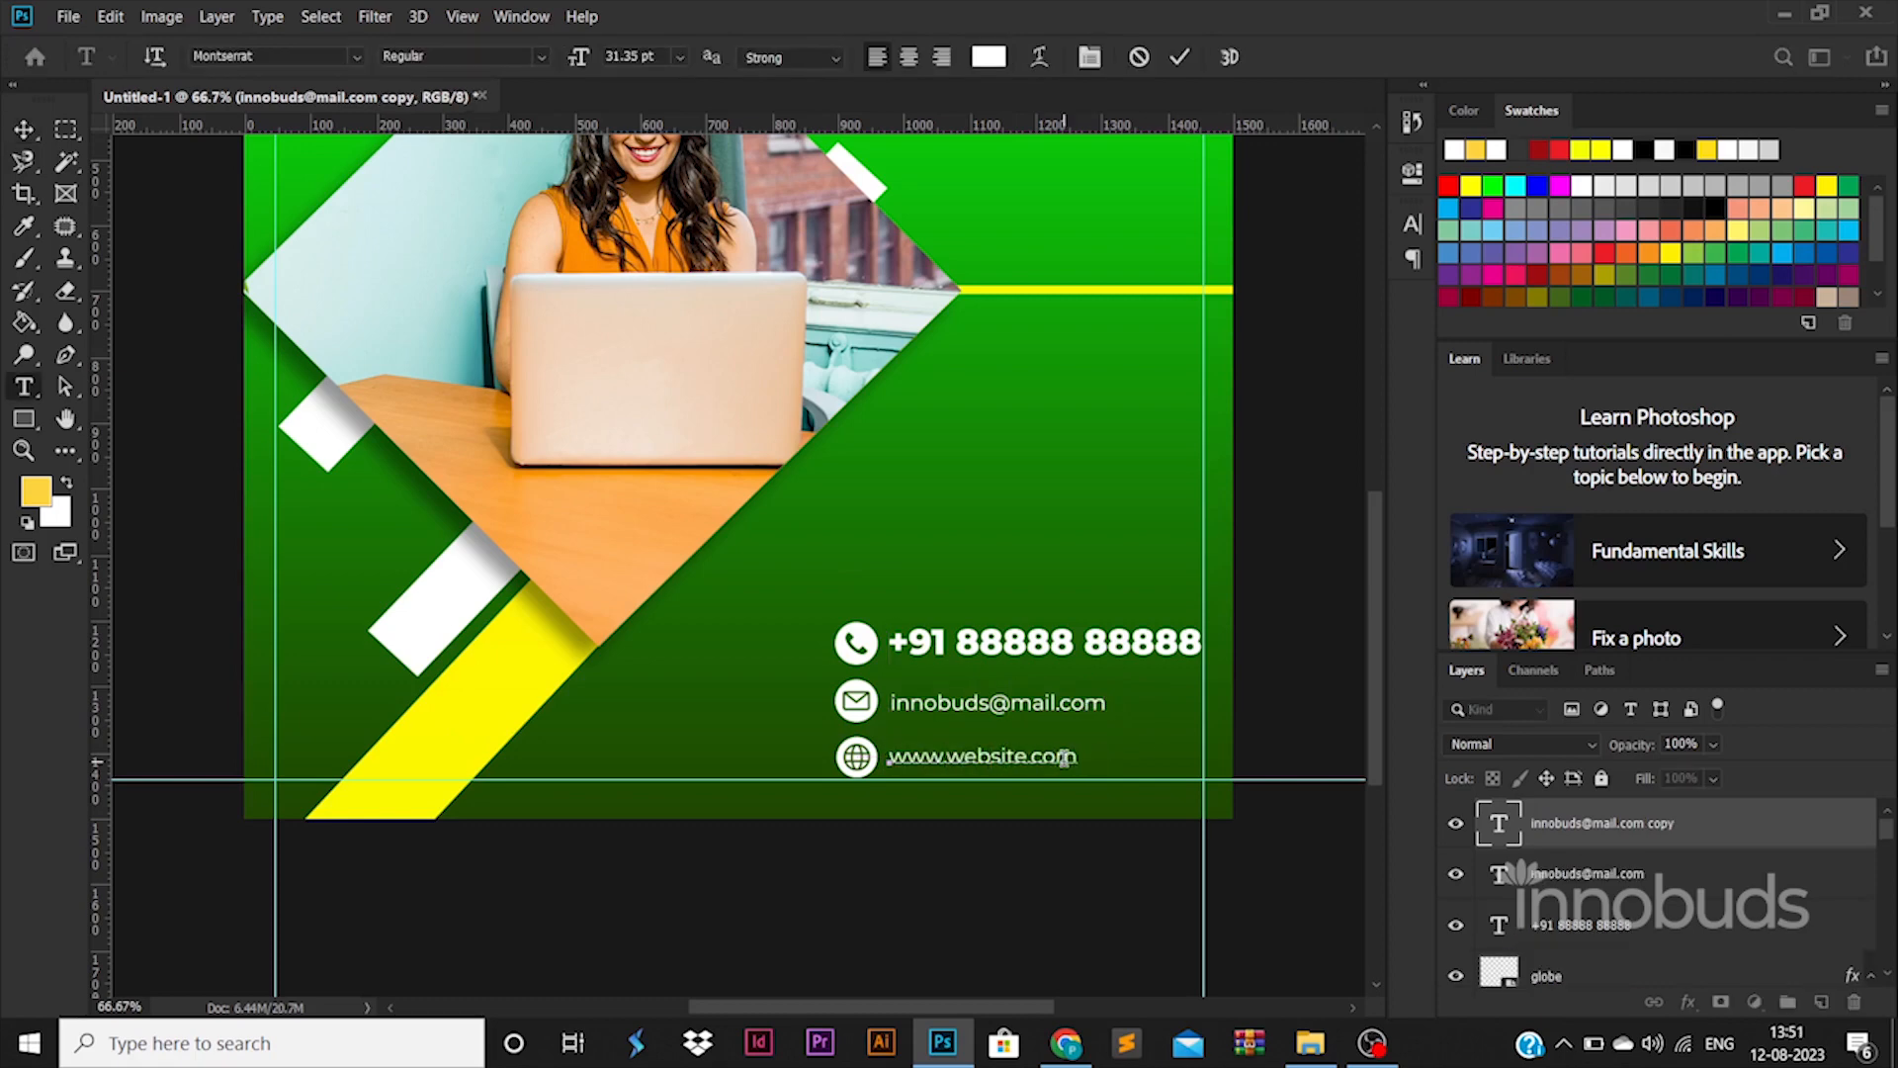
click(22, 135)
key(ctrl+0)
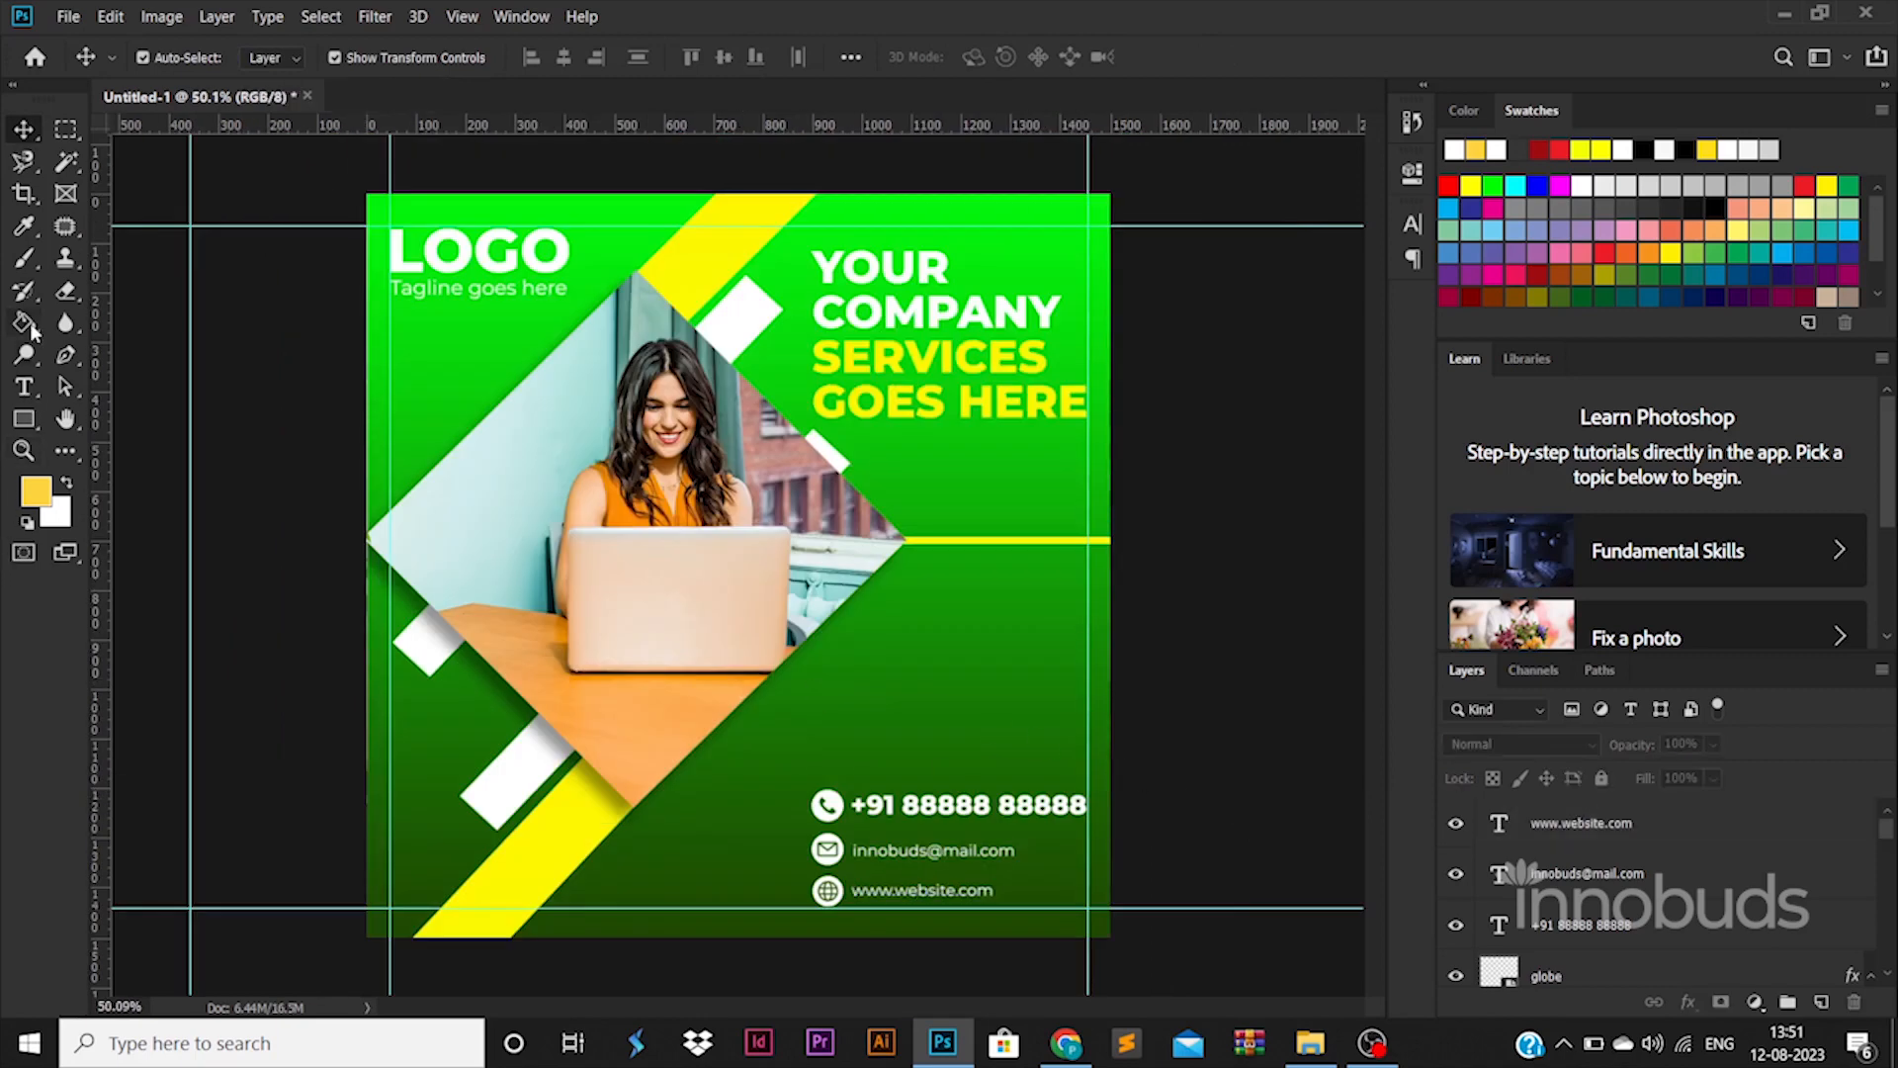
Draw a tall yellow rectangle, moved lower in the layer stack, rotated to about -48° behind the contact details
click(24, 418)
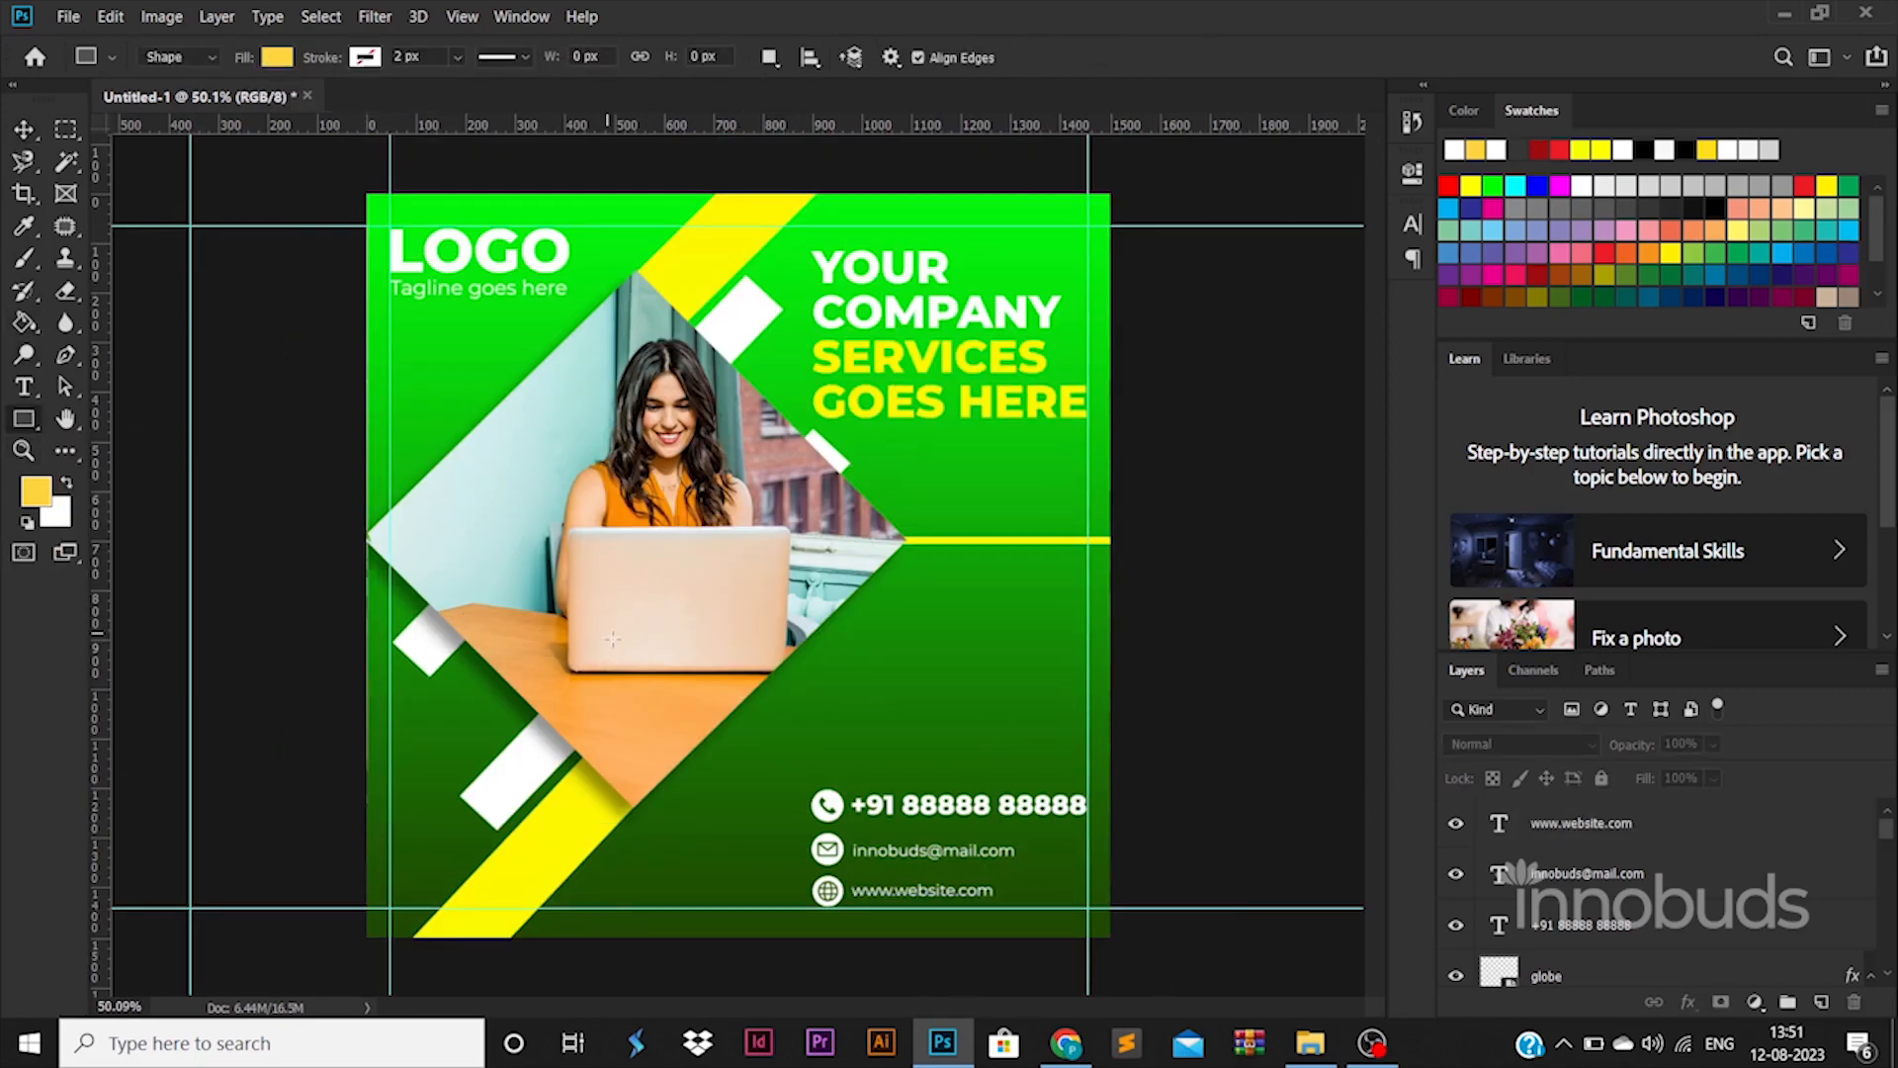
mouse_move(638, 663)
mouse_down()
mouse_move(734, 767)
mouse_move(676, 878)
mouse_up()
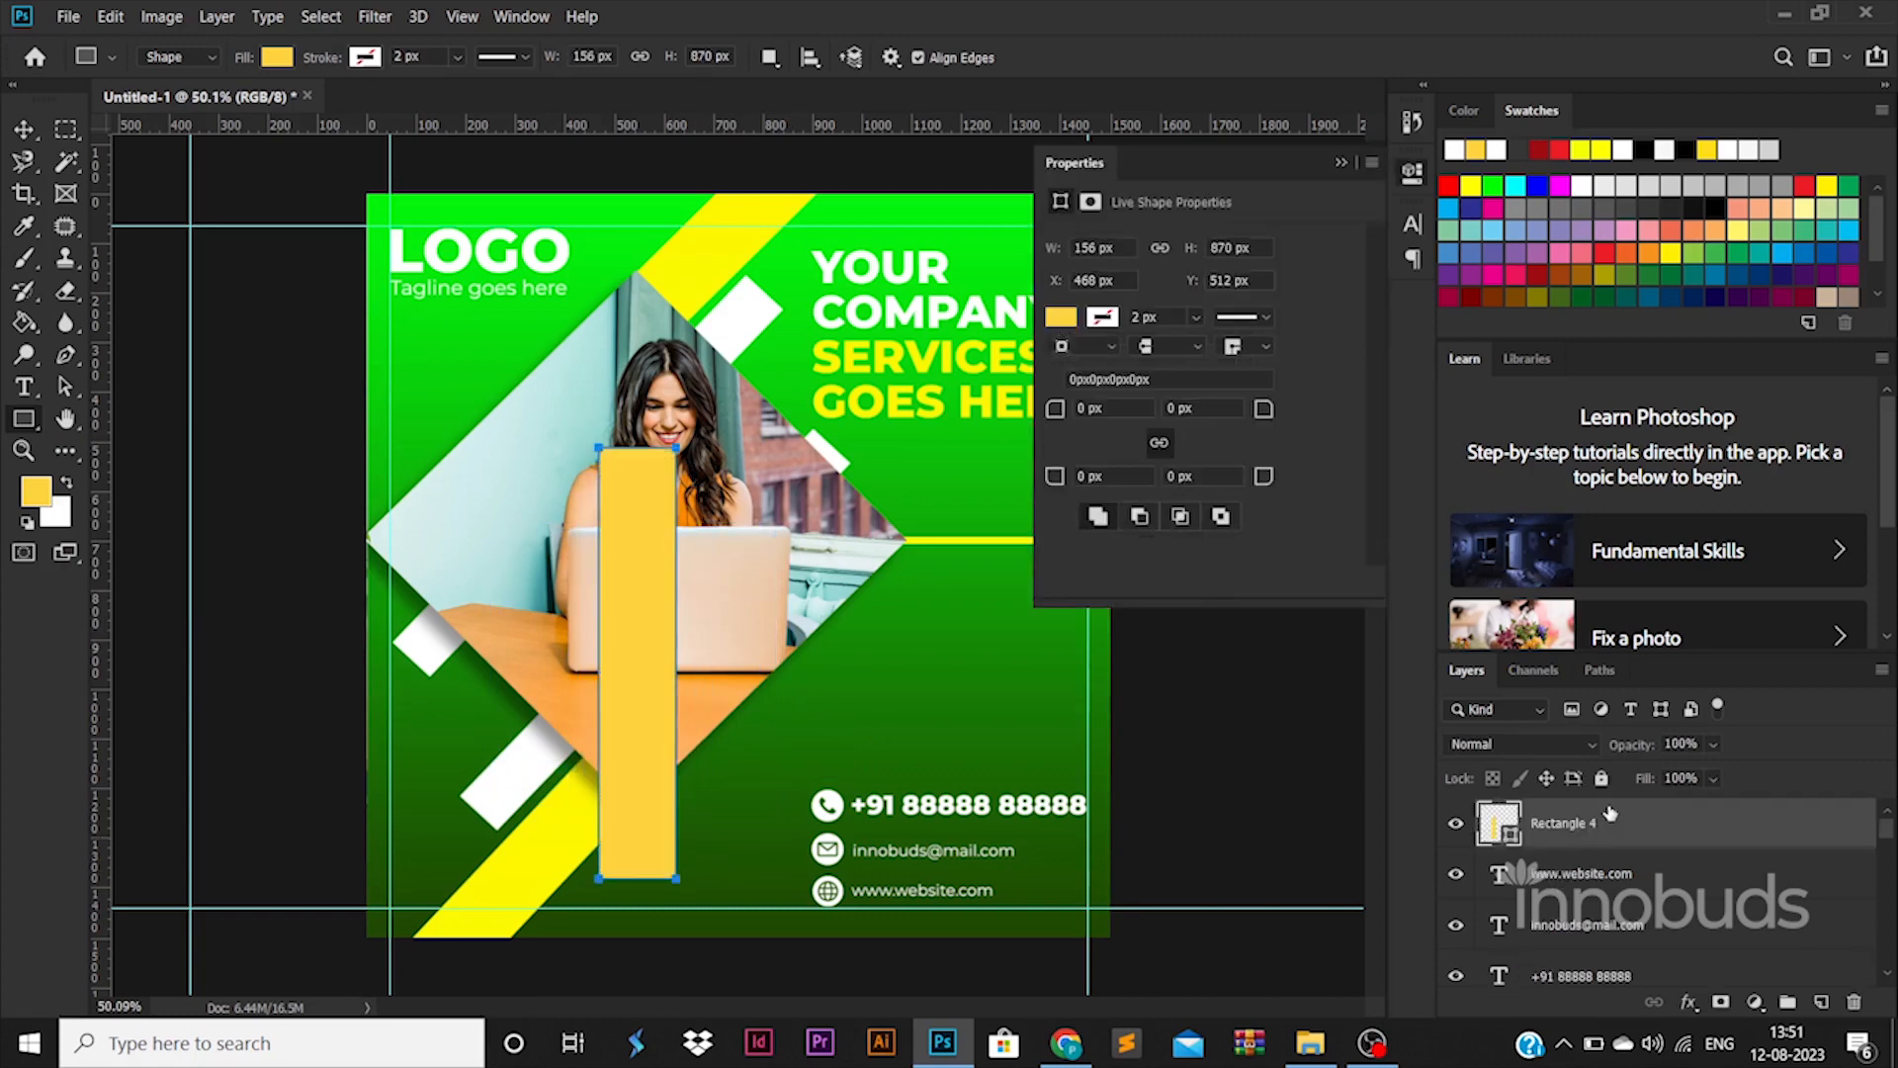
drag(1610, 813, 1589, 902)
key(ctrl+t)
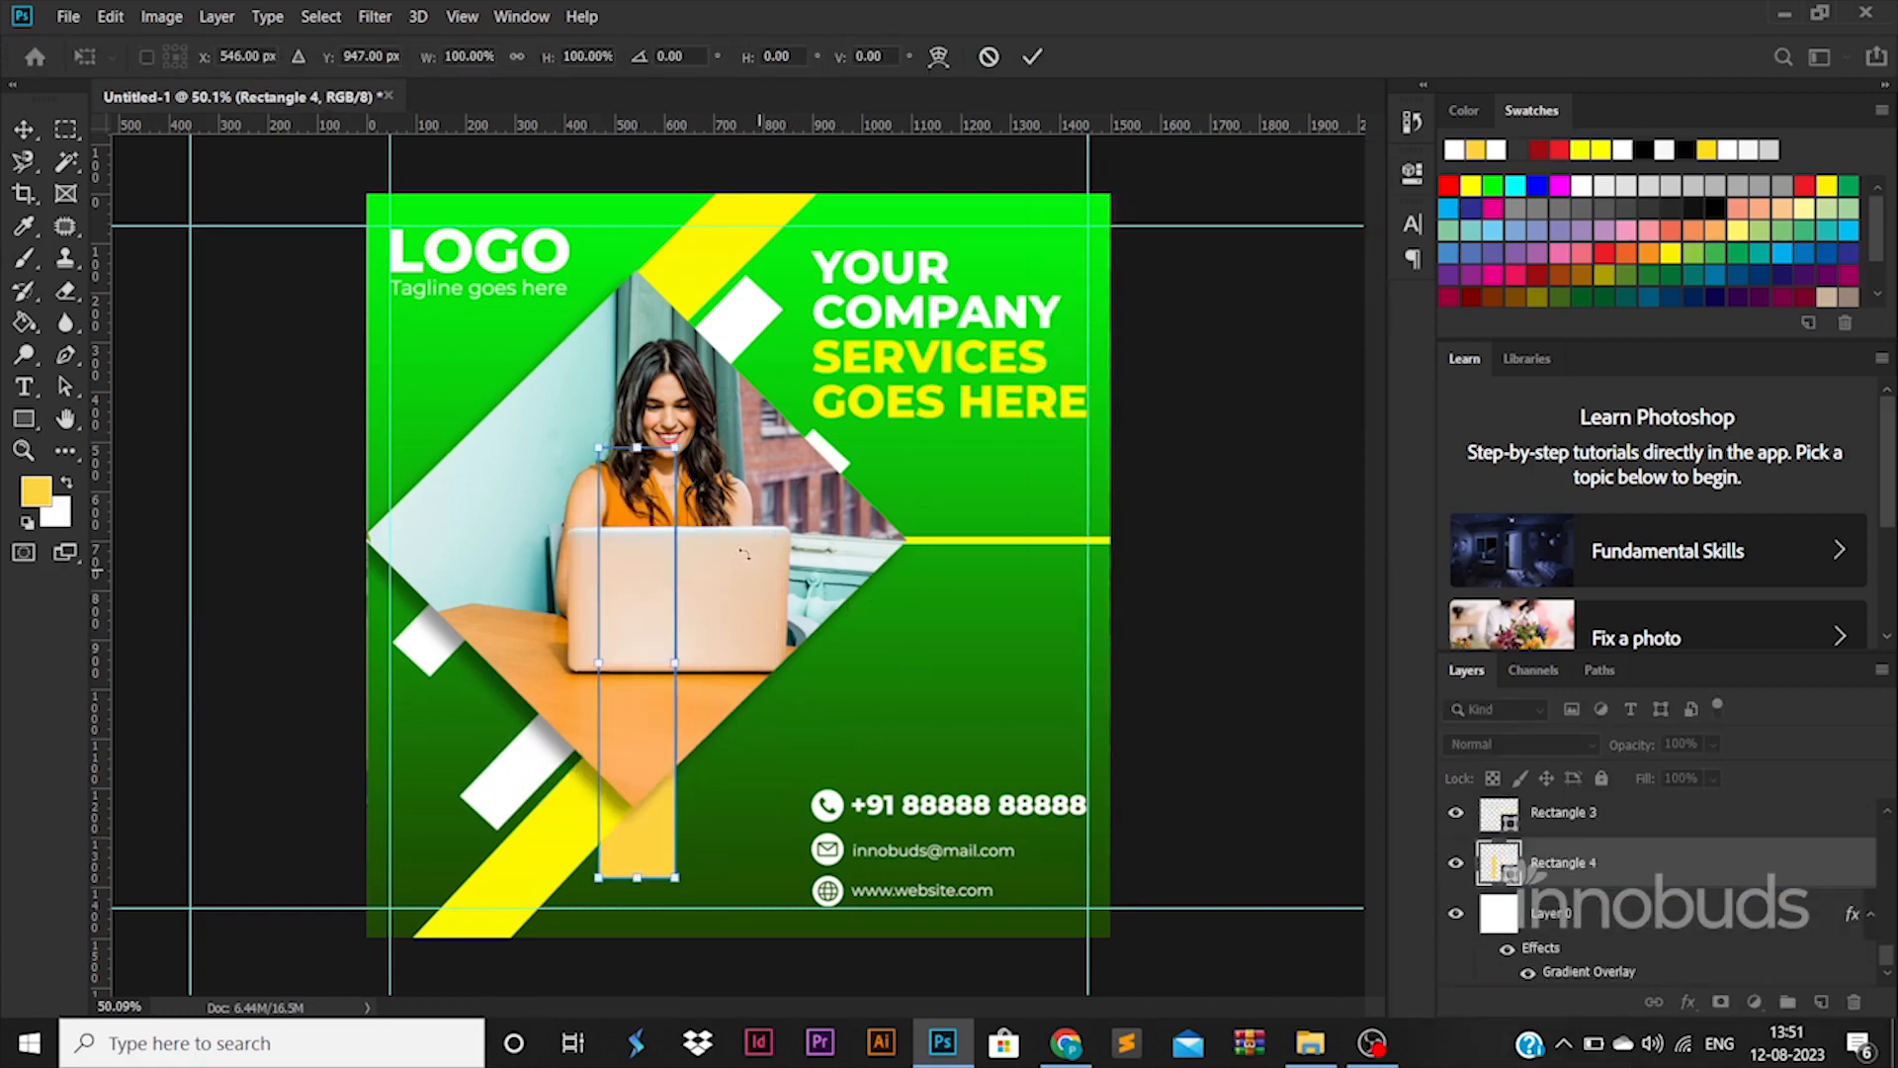
drag(791, 455, 652, 400)
drag(689, 747, 864, 888)
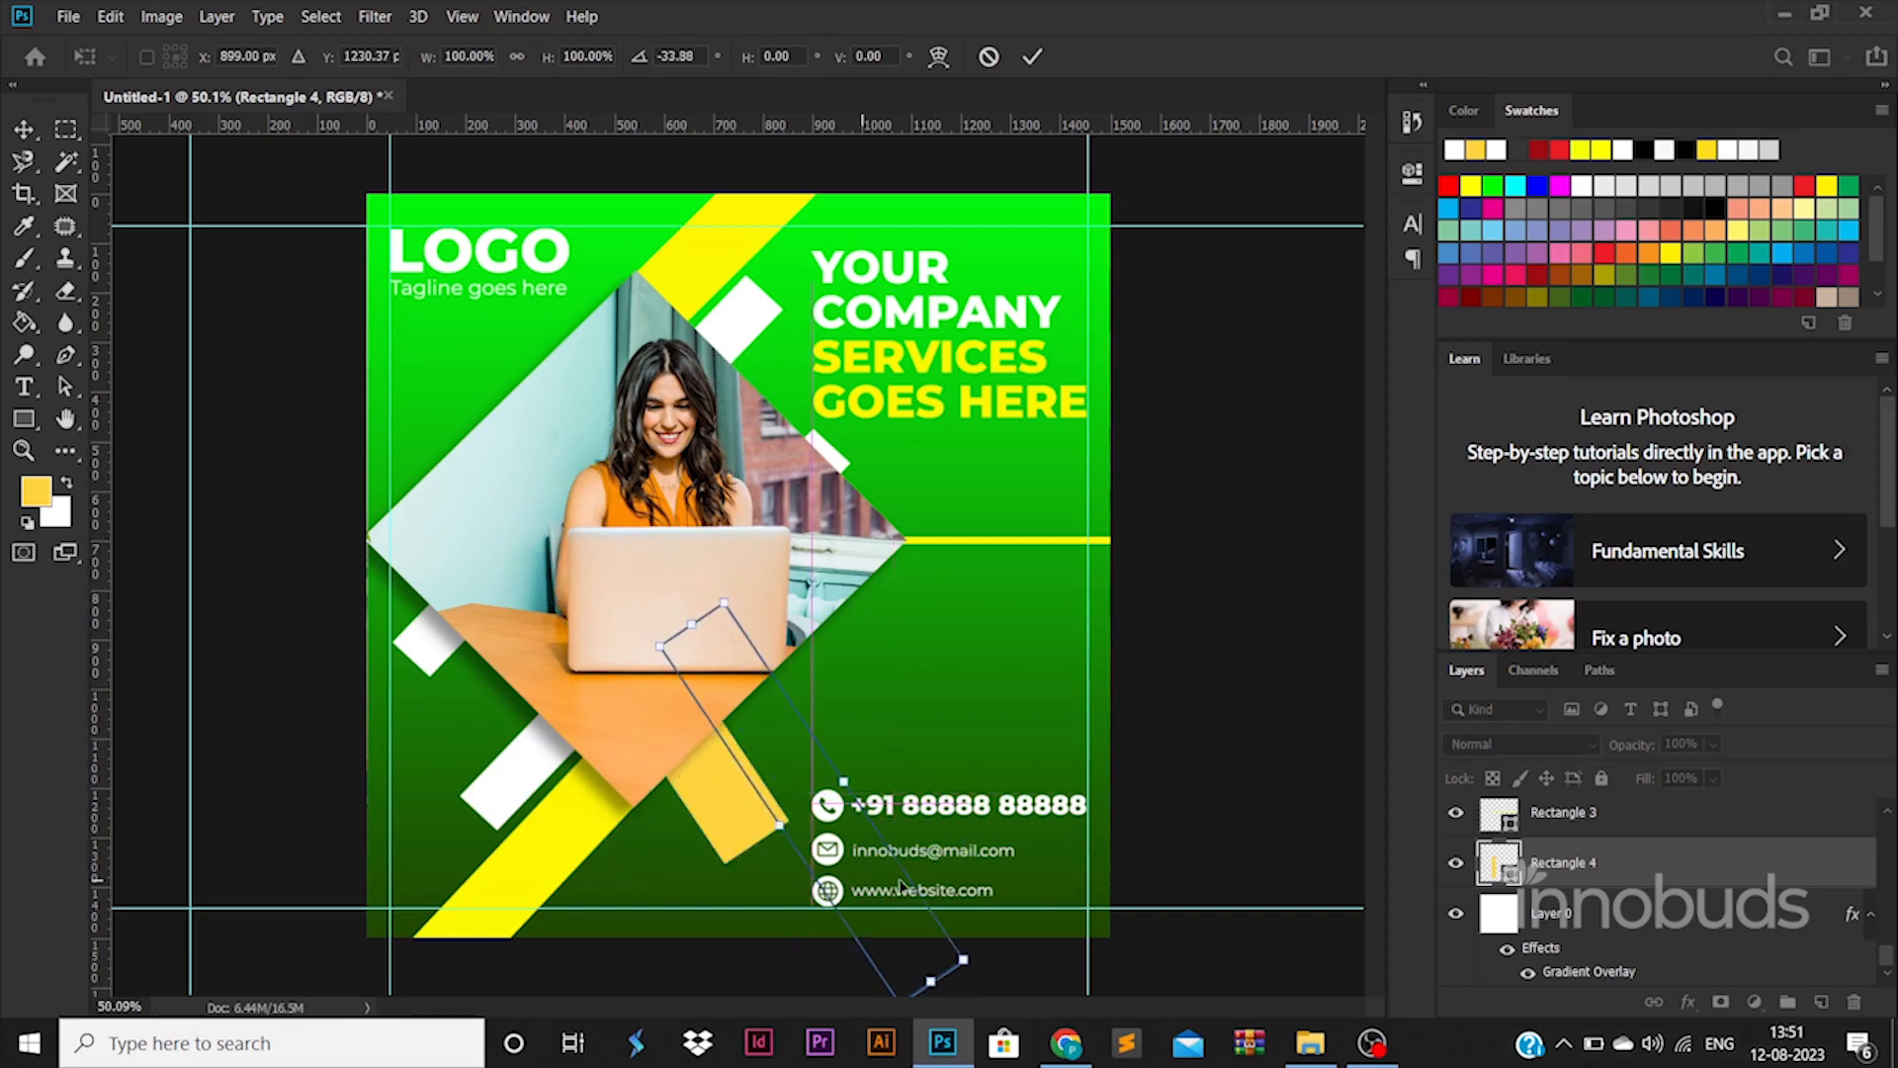
drag(951, 824, 932, 779)
drag(1047, 841, 1056, 878)
drag(847, 857, 959, 975)
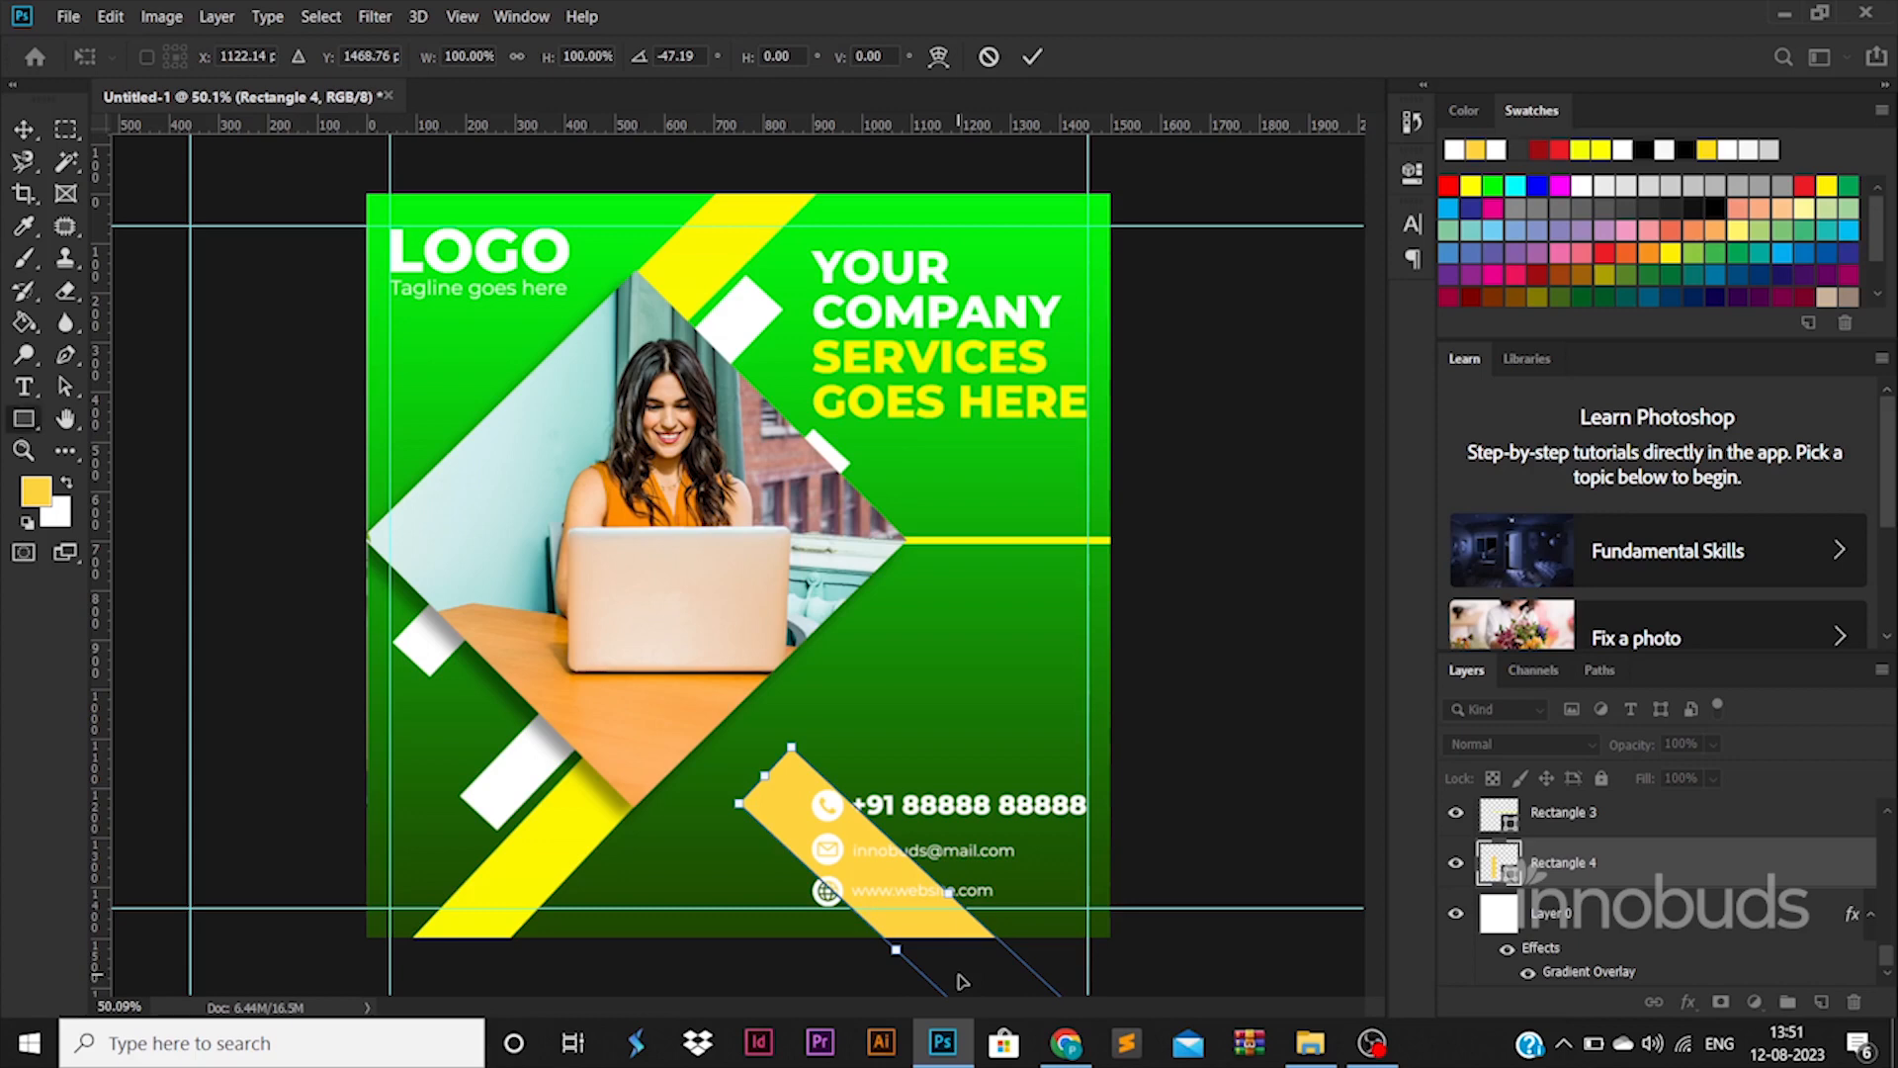
key(Return)
click(919, 409)
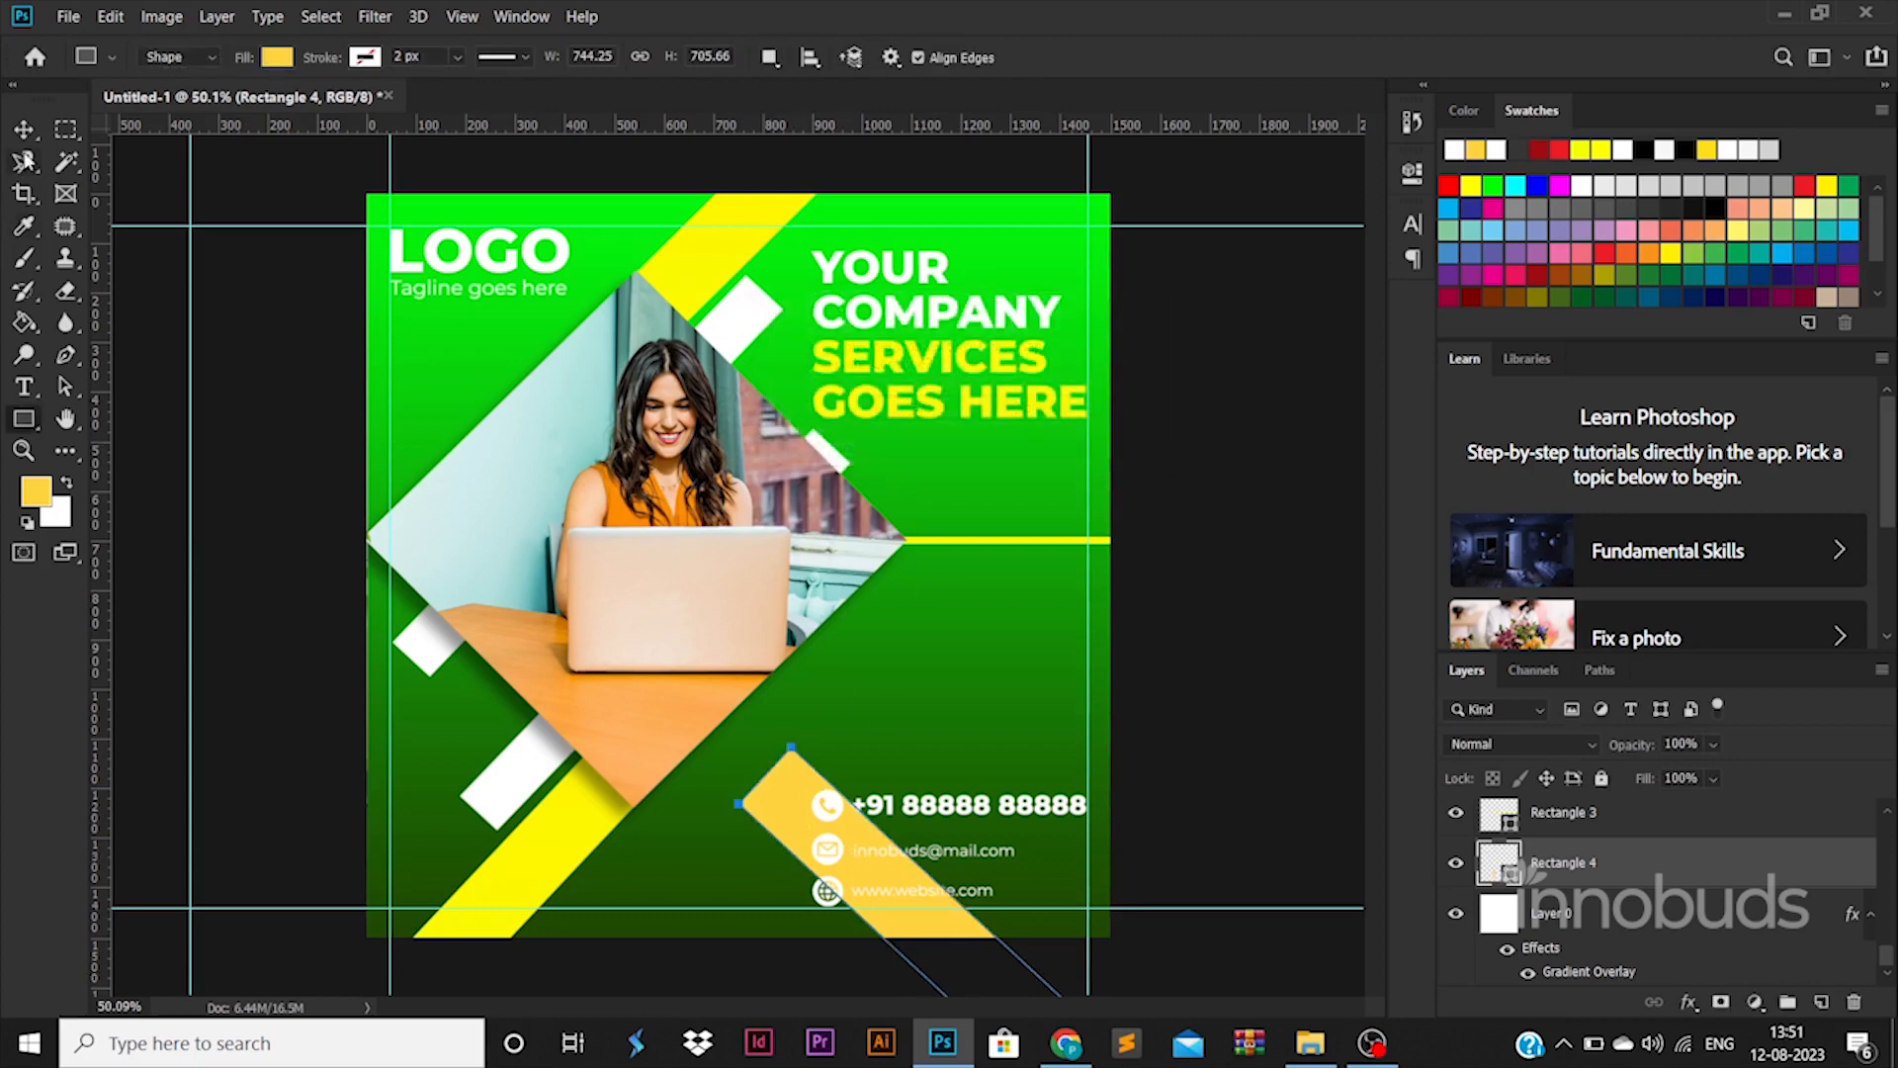
Alt-drag copies of the stripe up and to the right to form parallel stripes
key(v)
drag(800, 806, 760, 936)
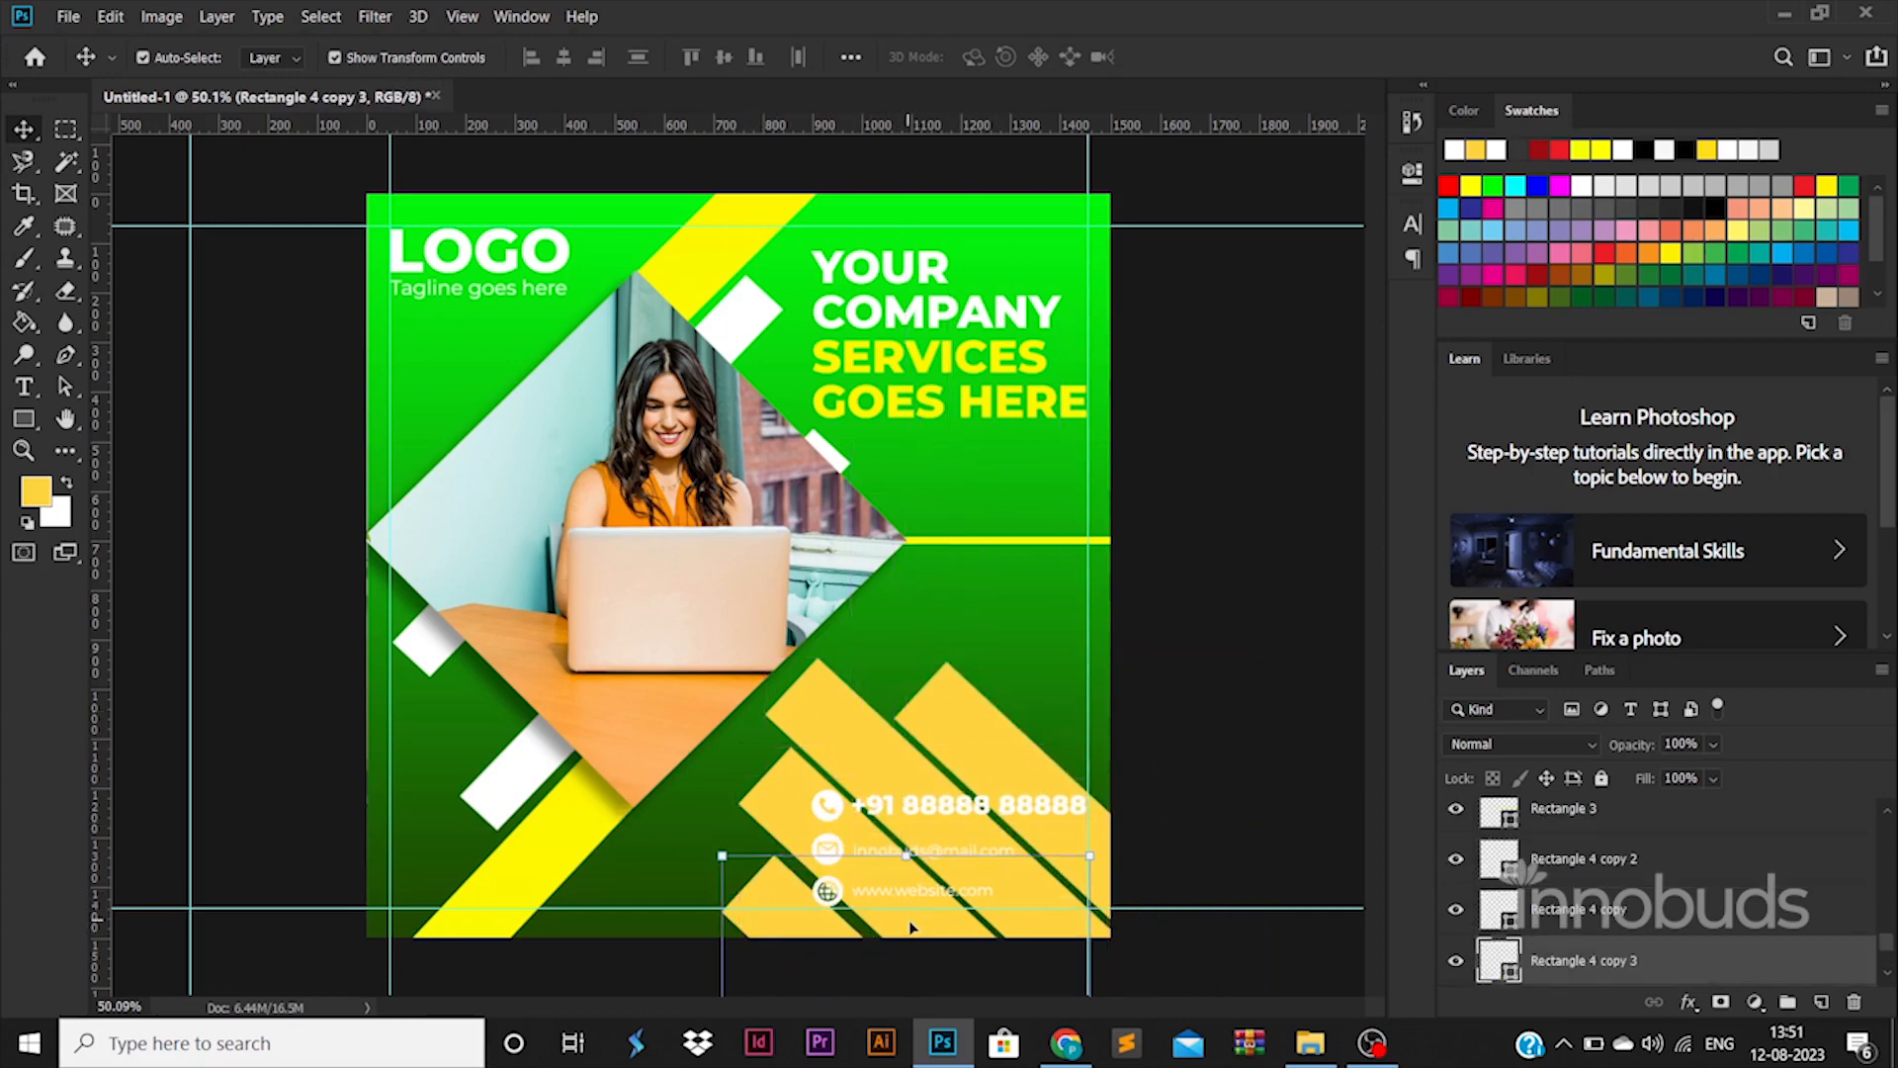
key(alt+bracketleft)
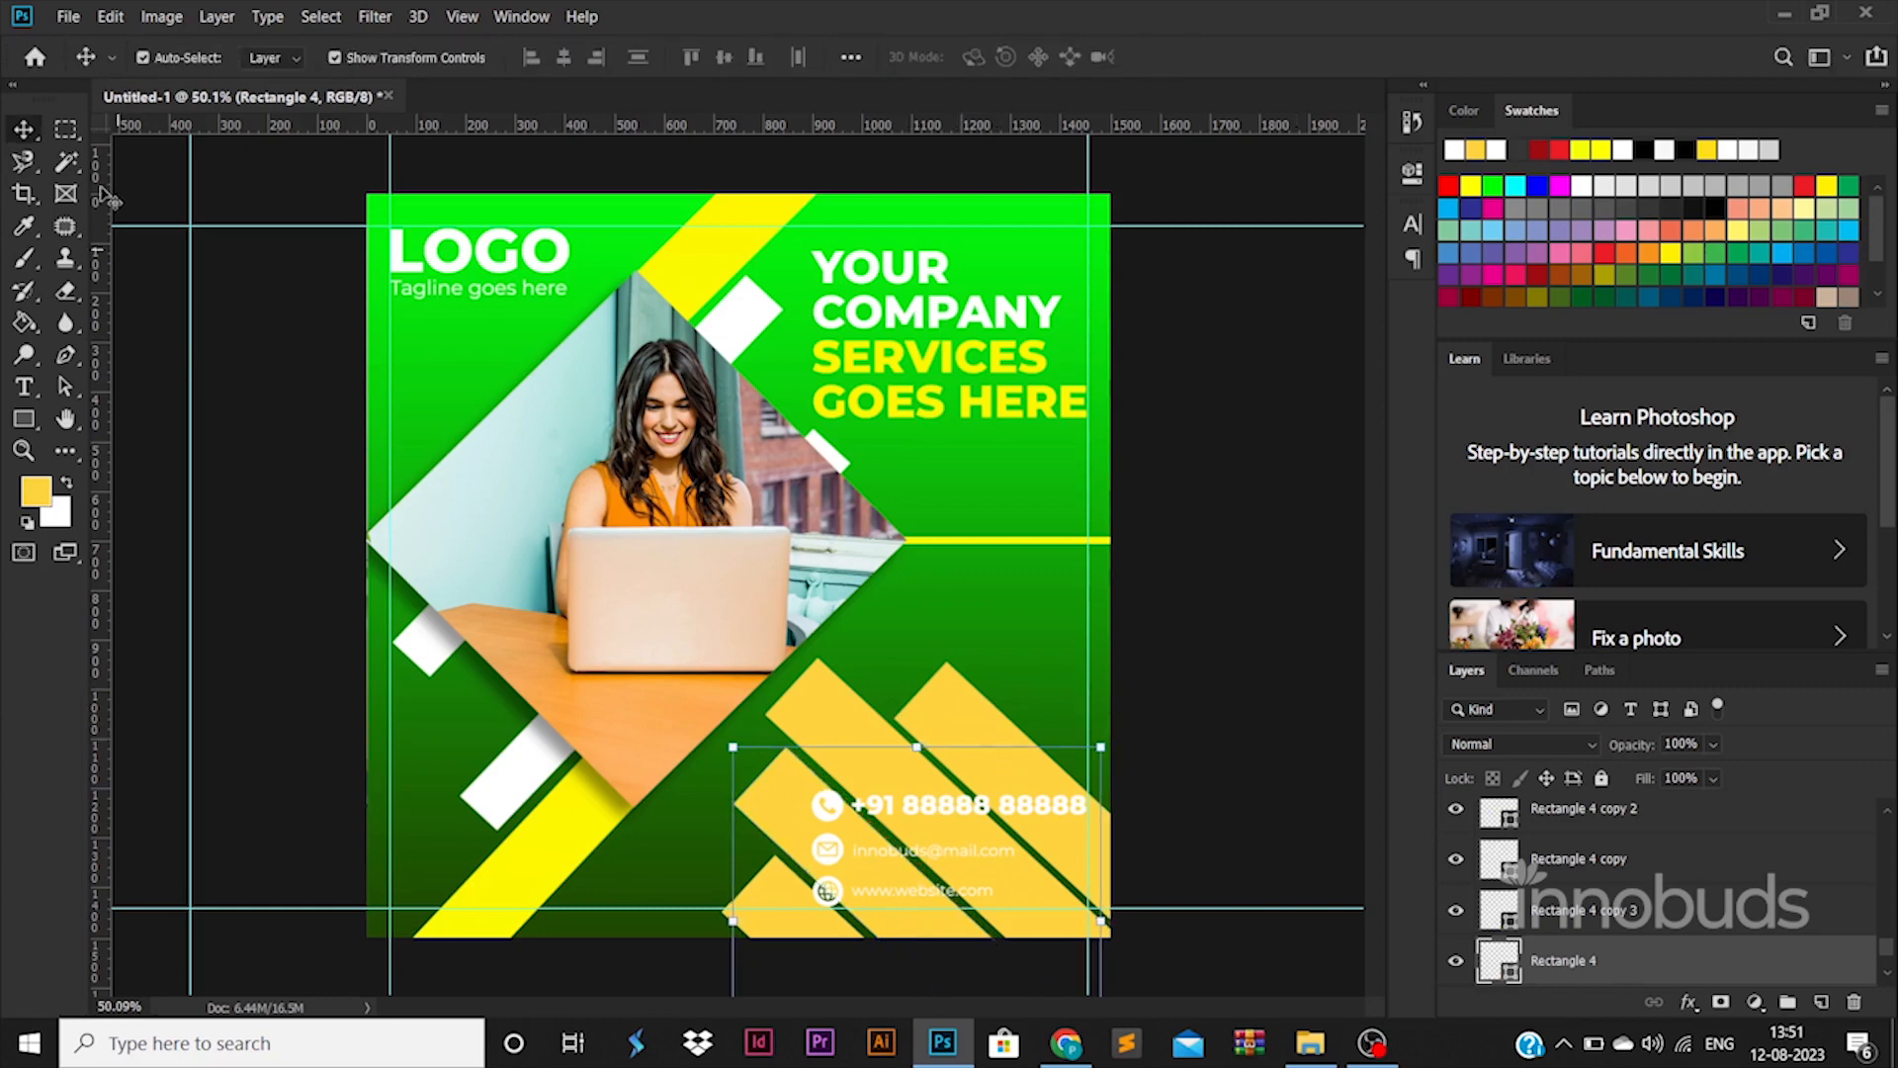
click(957, 720)
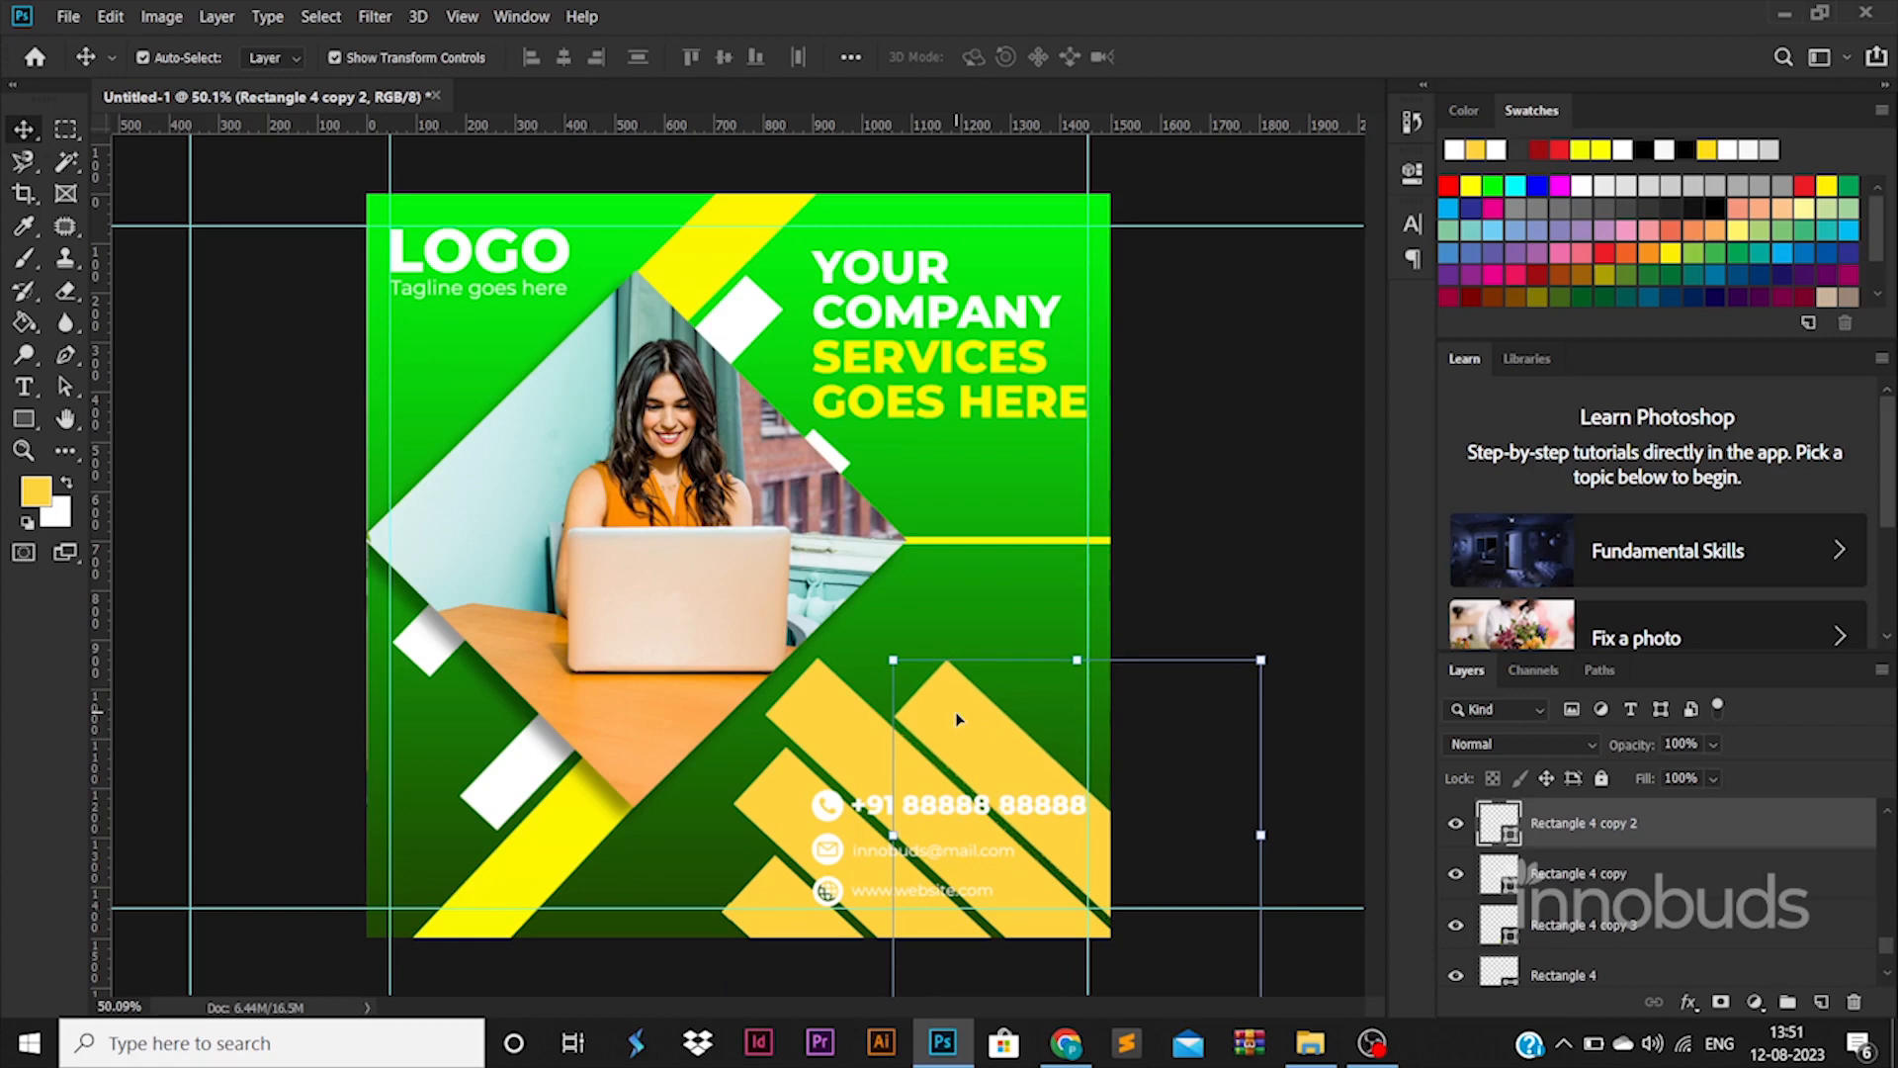
Recolour the uppermost stripe's fill dark green and paste a layer style onto it
double_click(1499, 831)
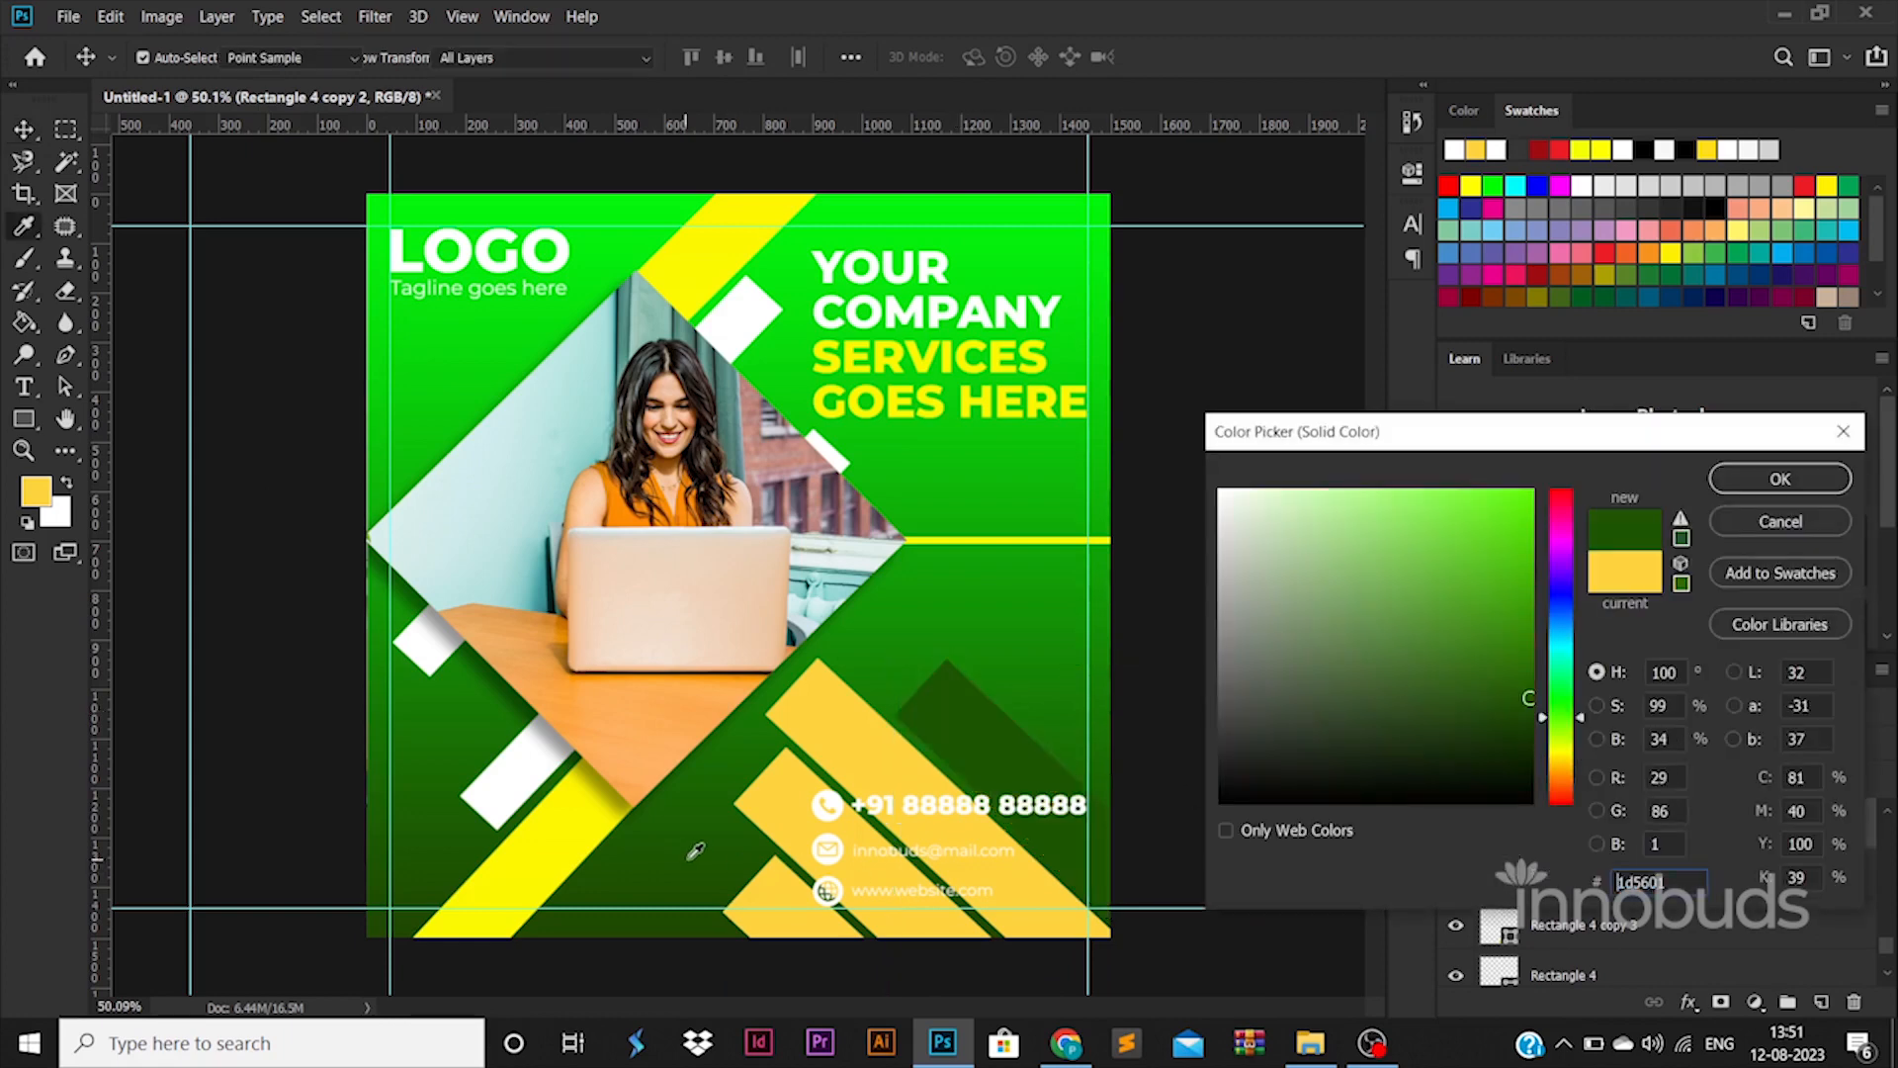
click(1489, 706)
click(1760, 479)
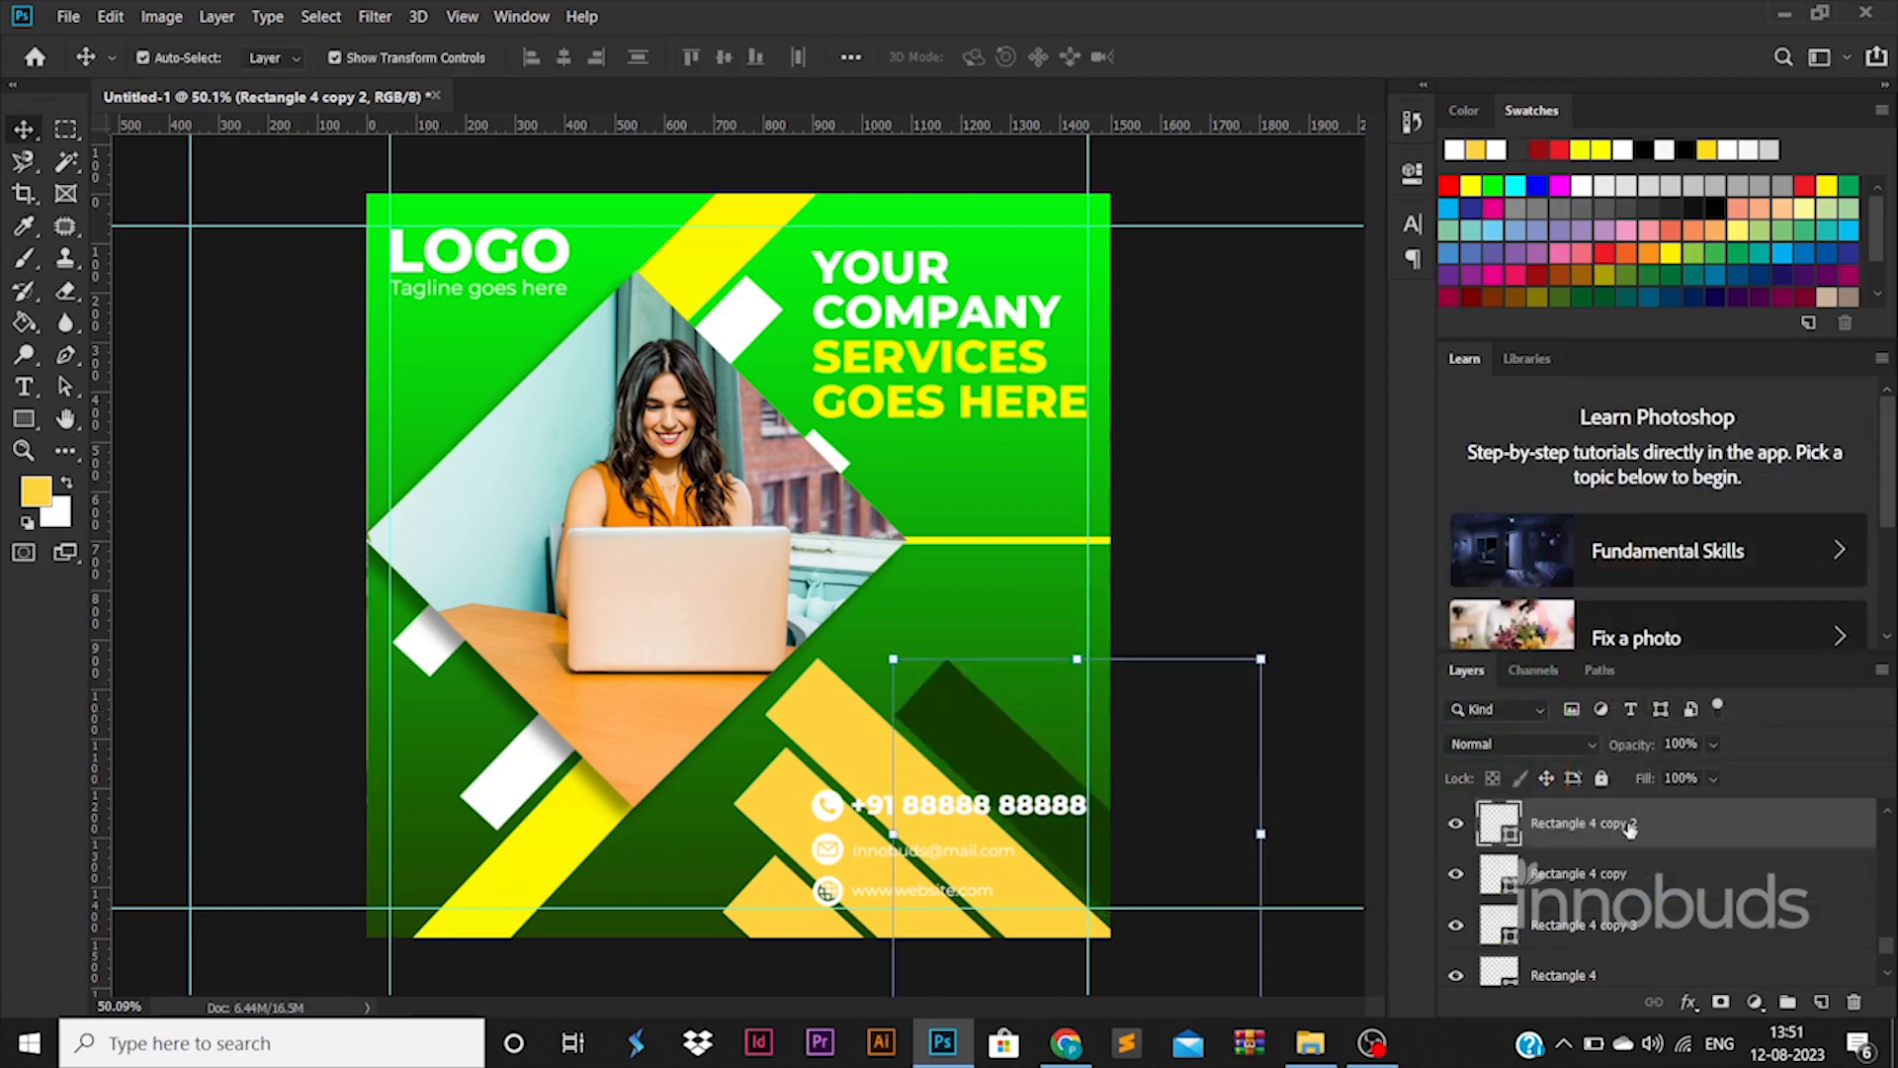
right_click(1629, 828)
click(1363, 562)
click(895, 707)
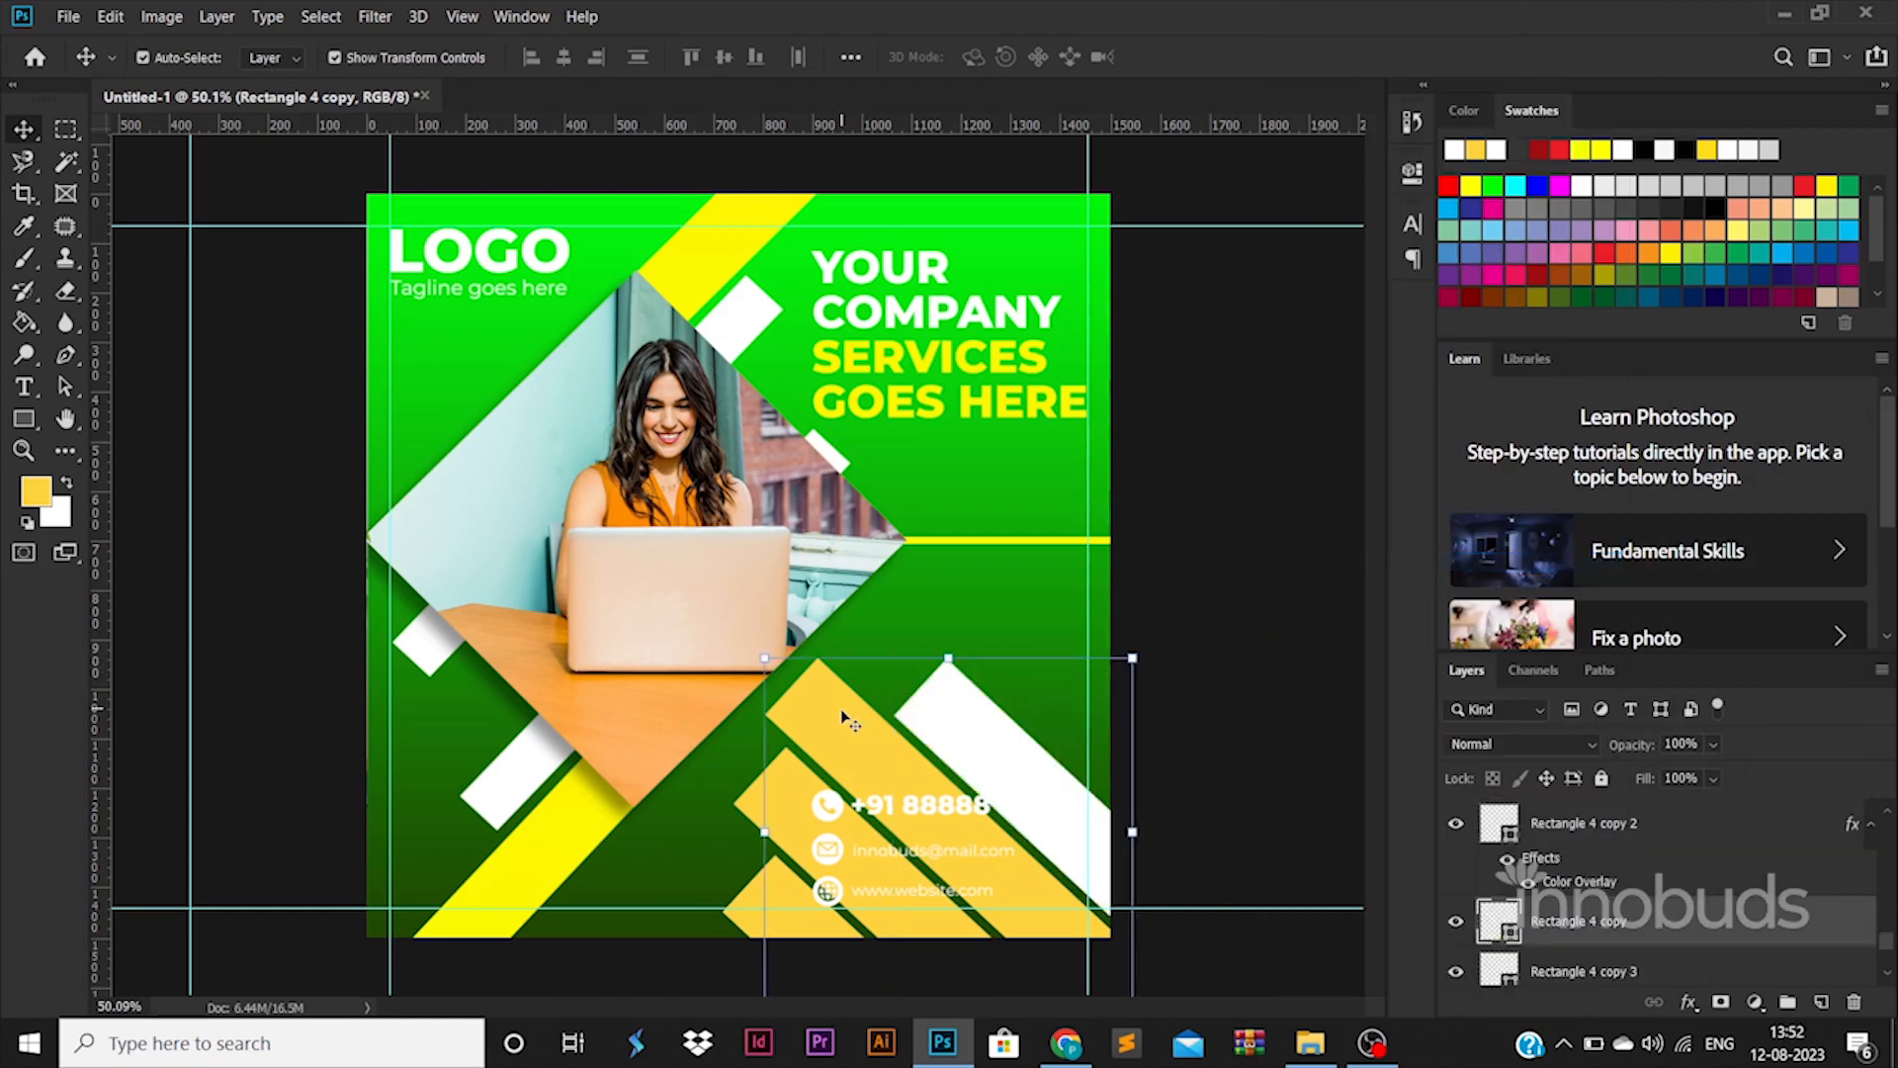
scroll(1592, 867, up, 2)
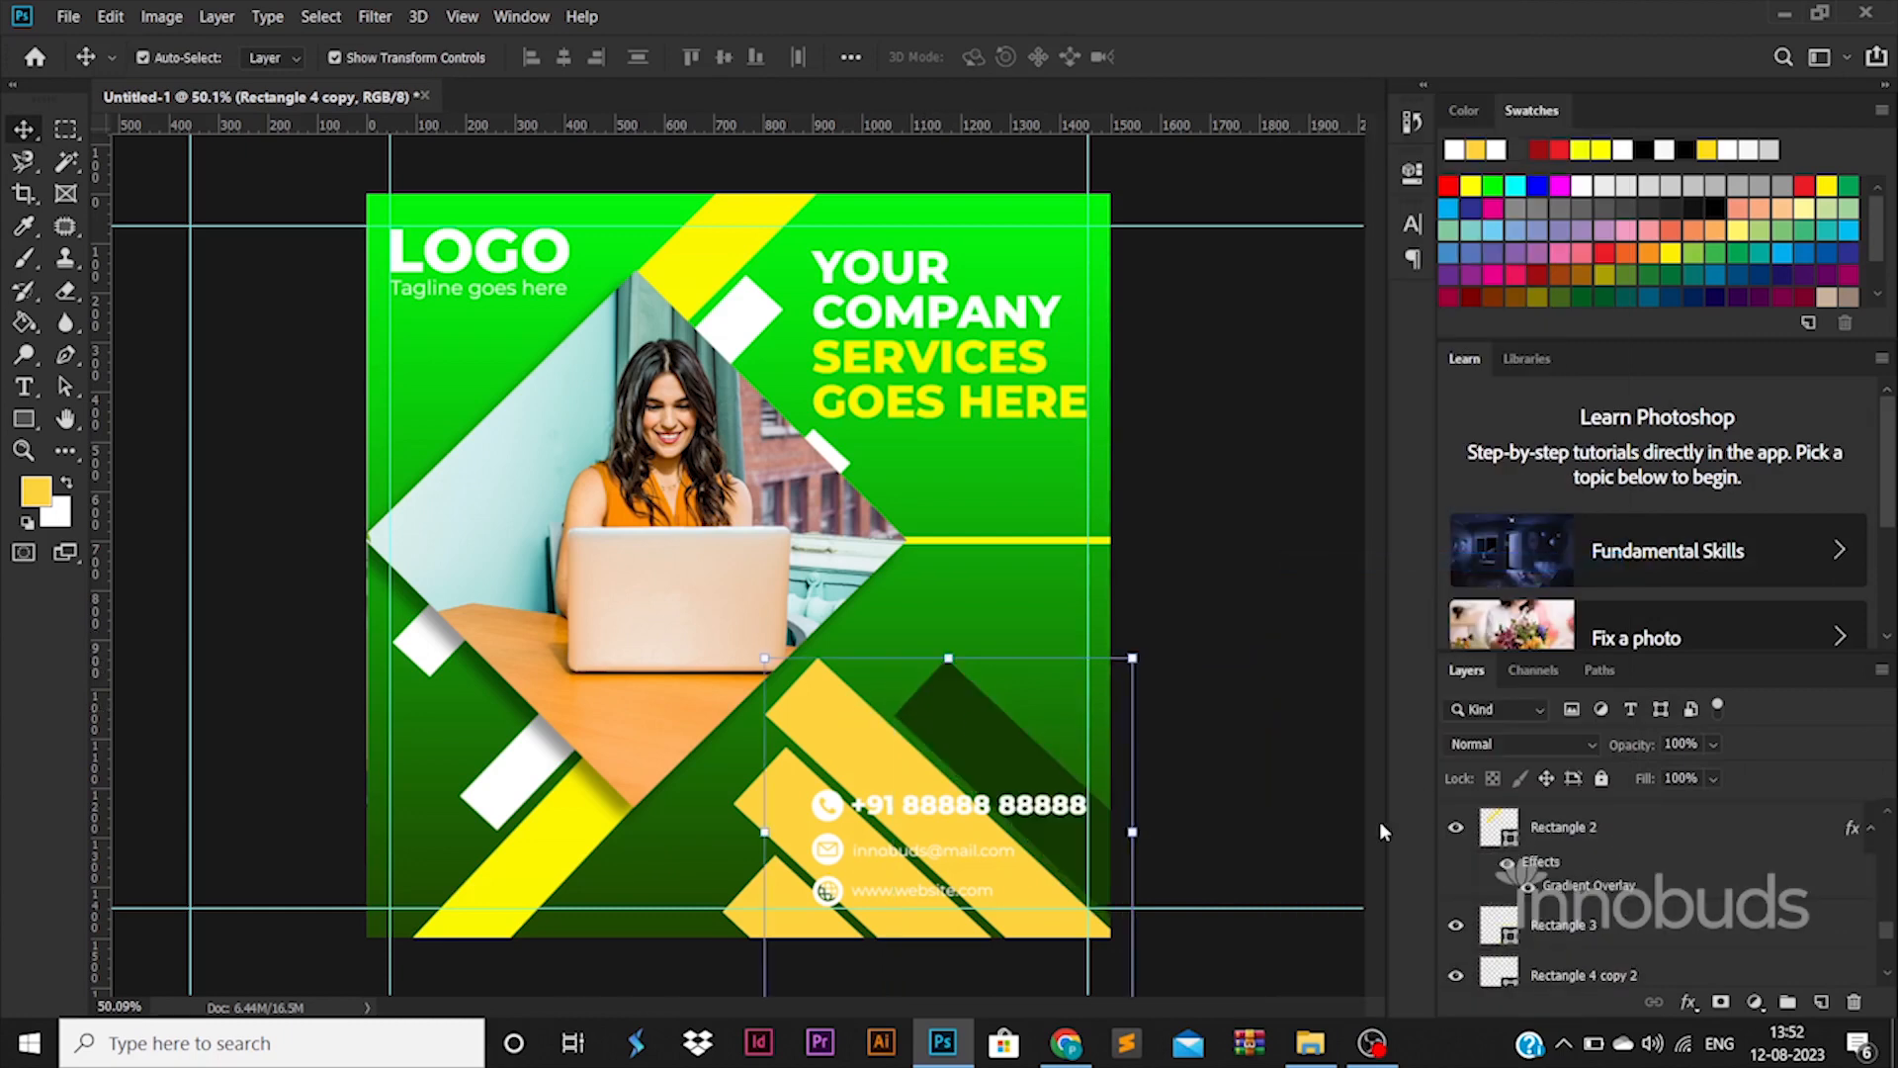
click(1007, 753)
right_click(1673, 950)
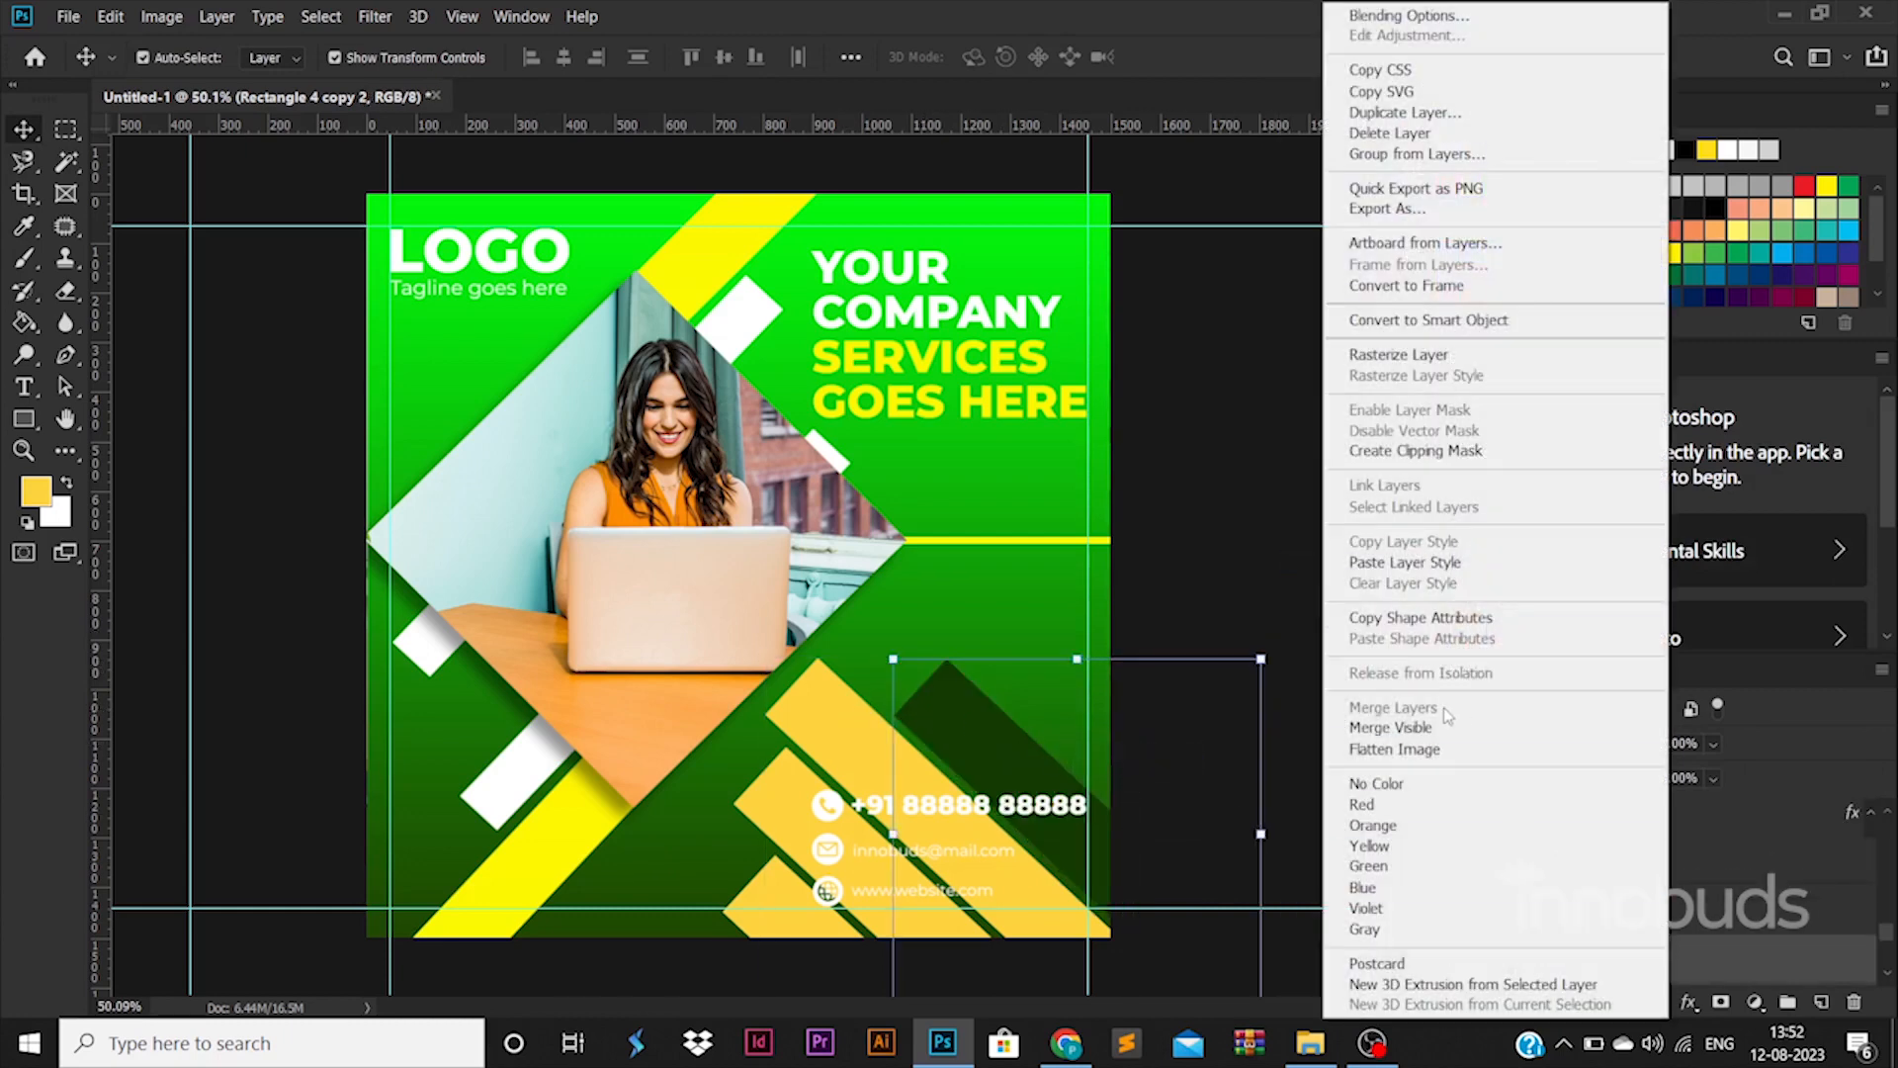
Copy the green stripe's shape attributes and paste them onto all four stripes
click(1417, 618)
scroll(1654, 983, down, 3)
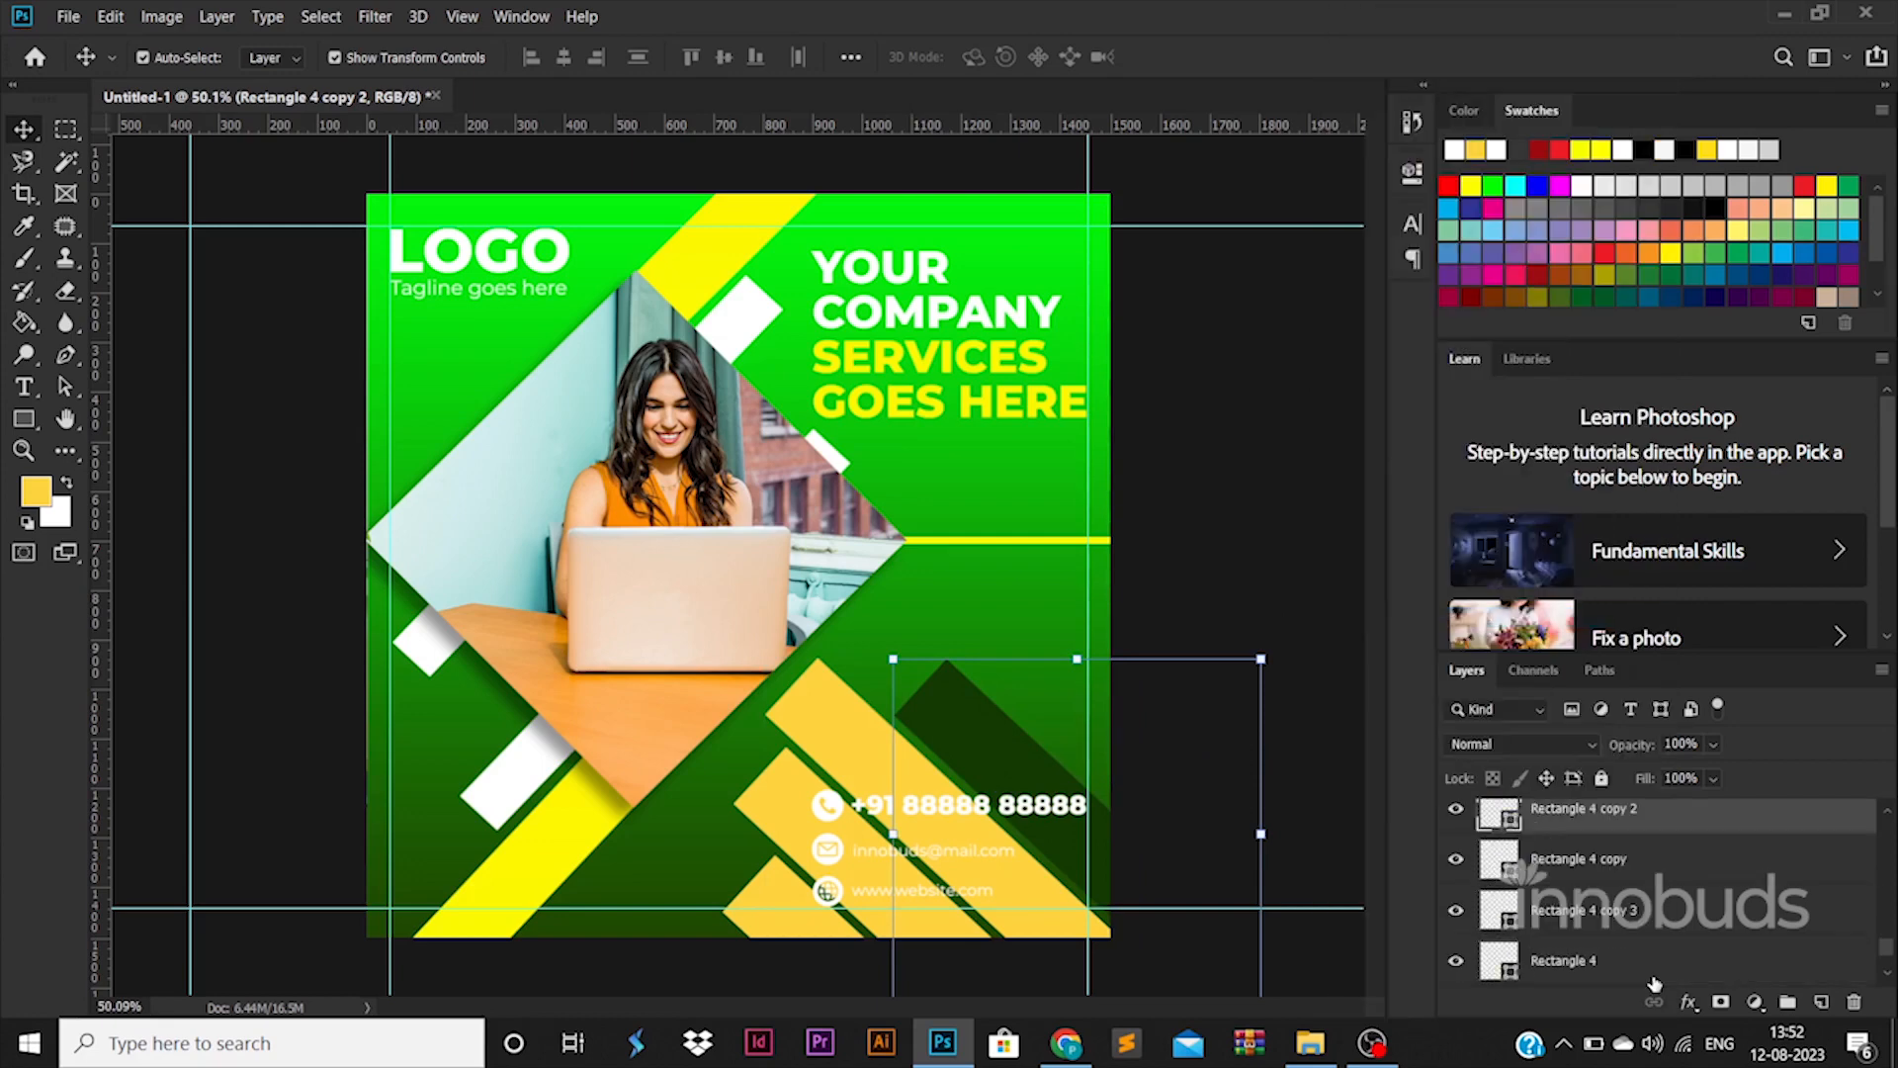
shift+click(1651, 971)
right_click(1645, 959)
click(1370, 641)
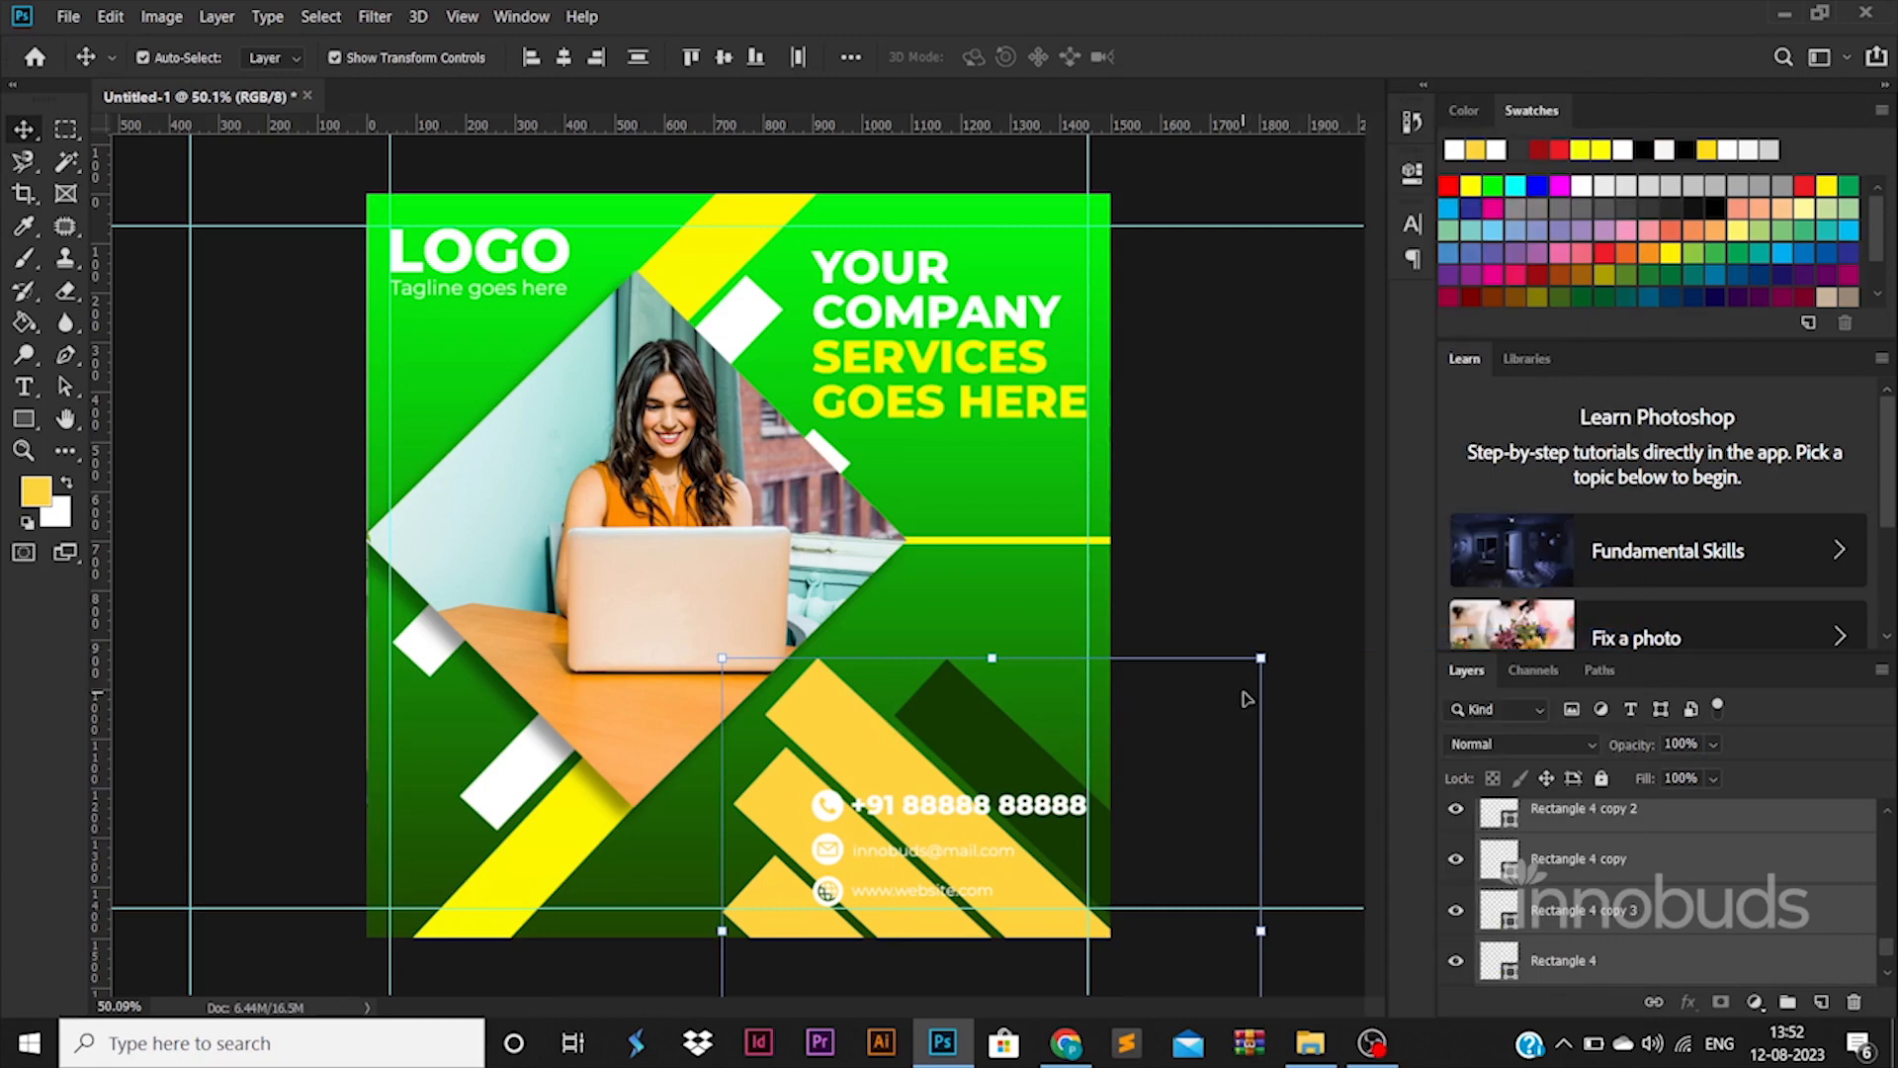
click(967, 728)
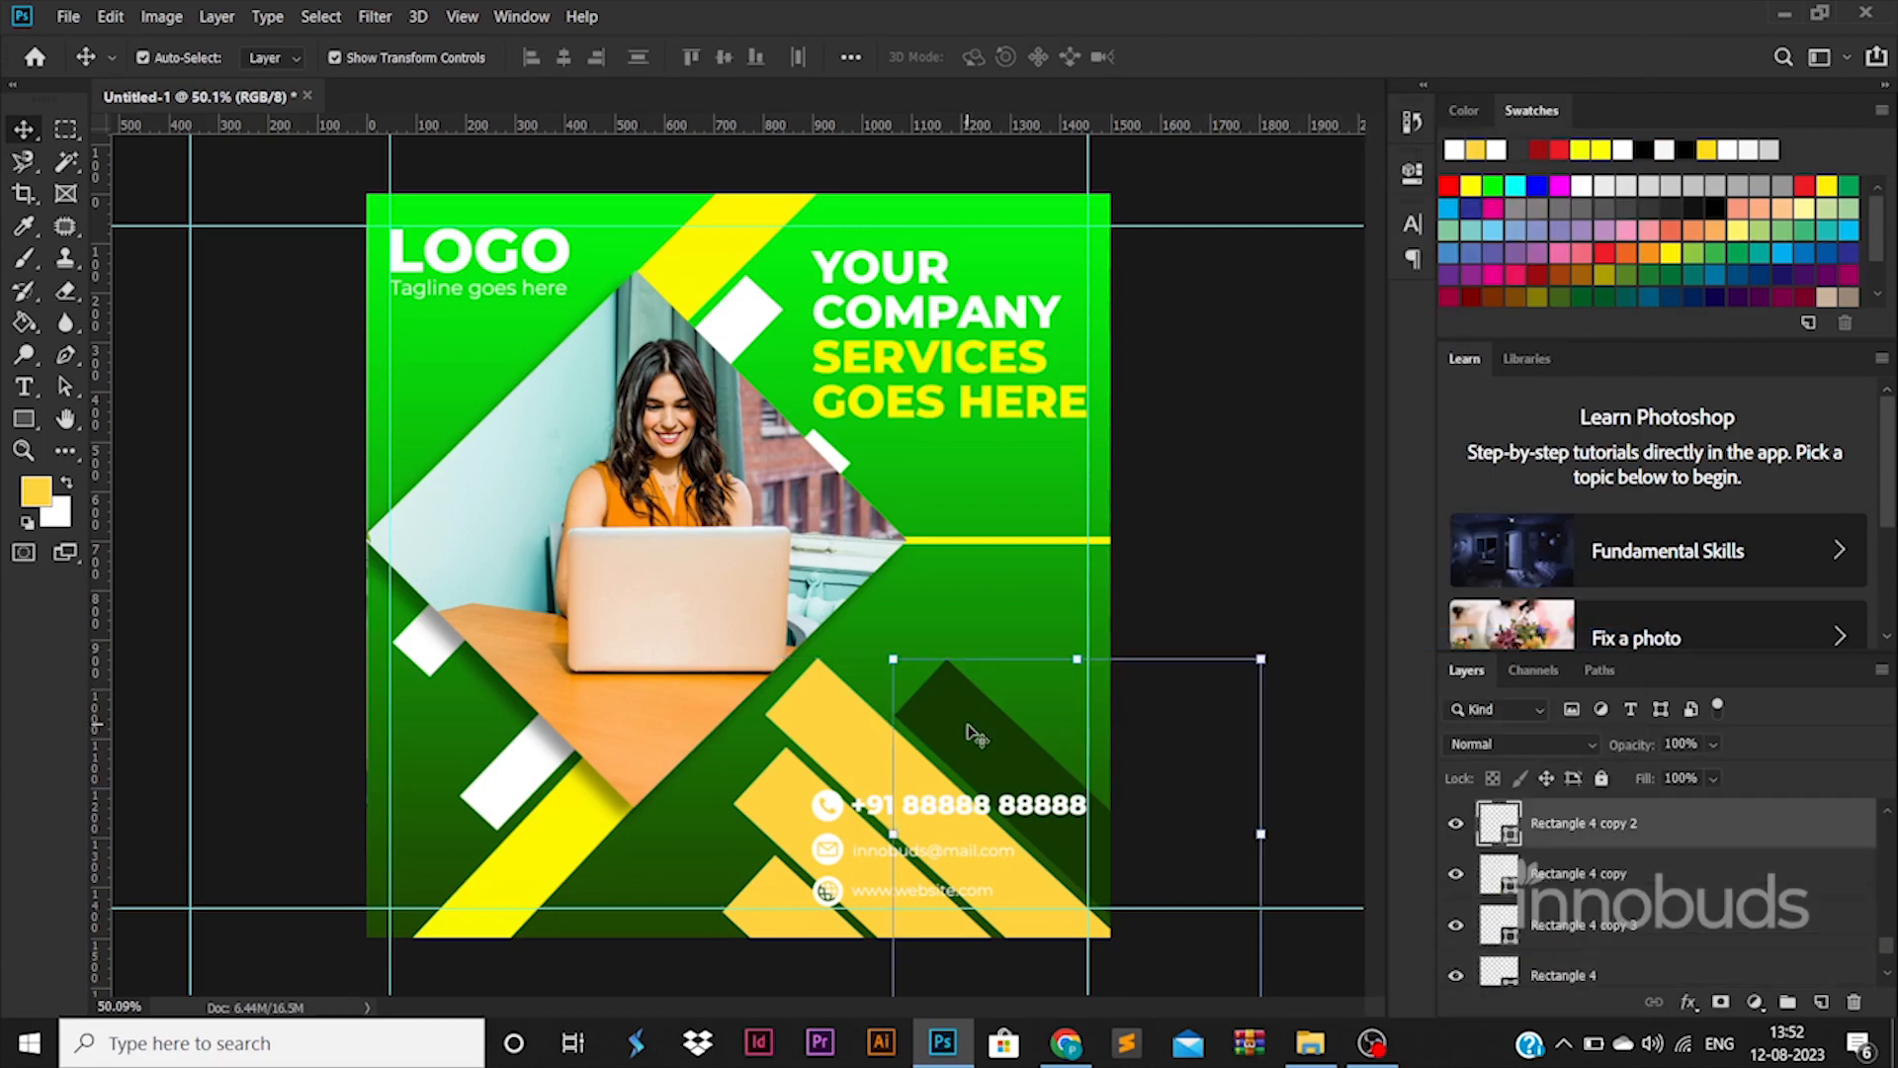
Give the top stripe a Color Overlay with dark green sampled from the poster background
double_click(1713, 841)
click(1077, 754)
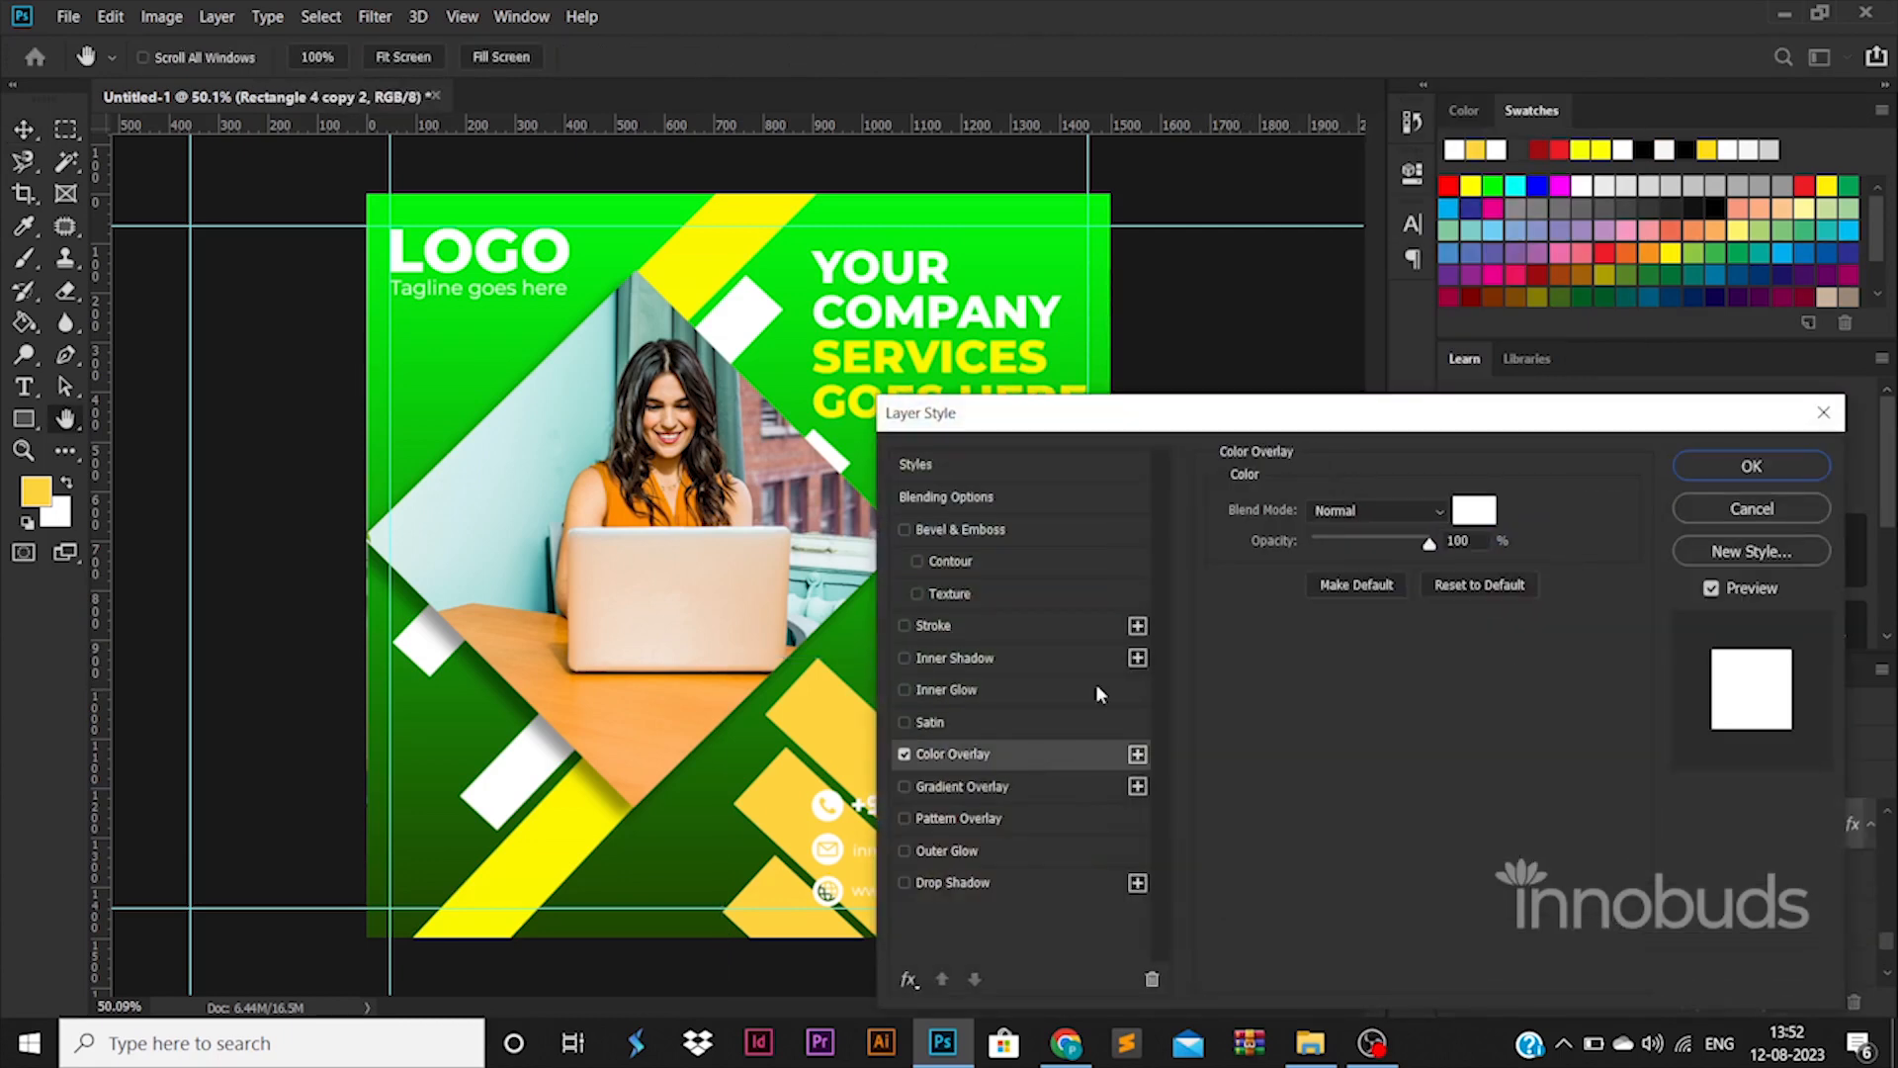
click(1473, 511)
click(615, 895)
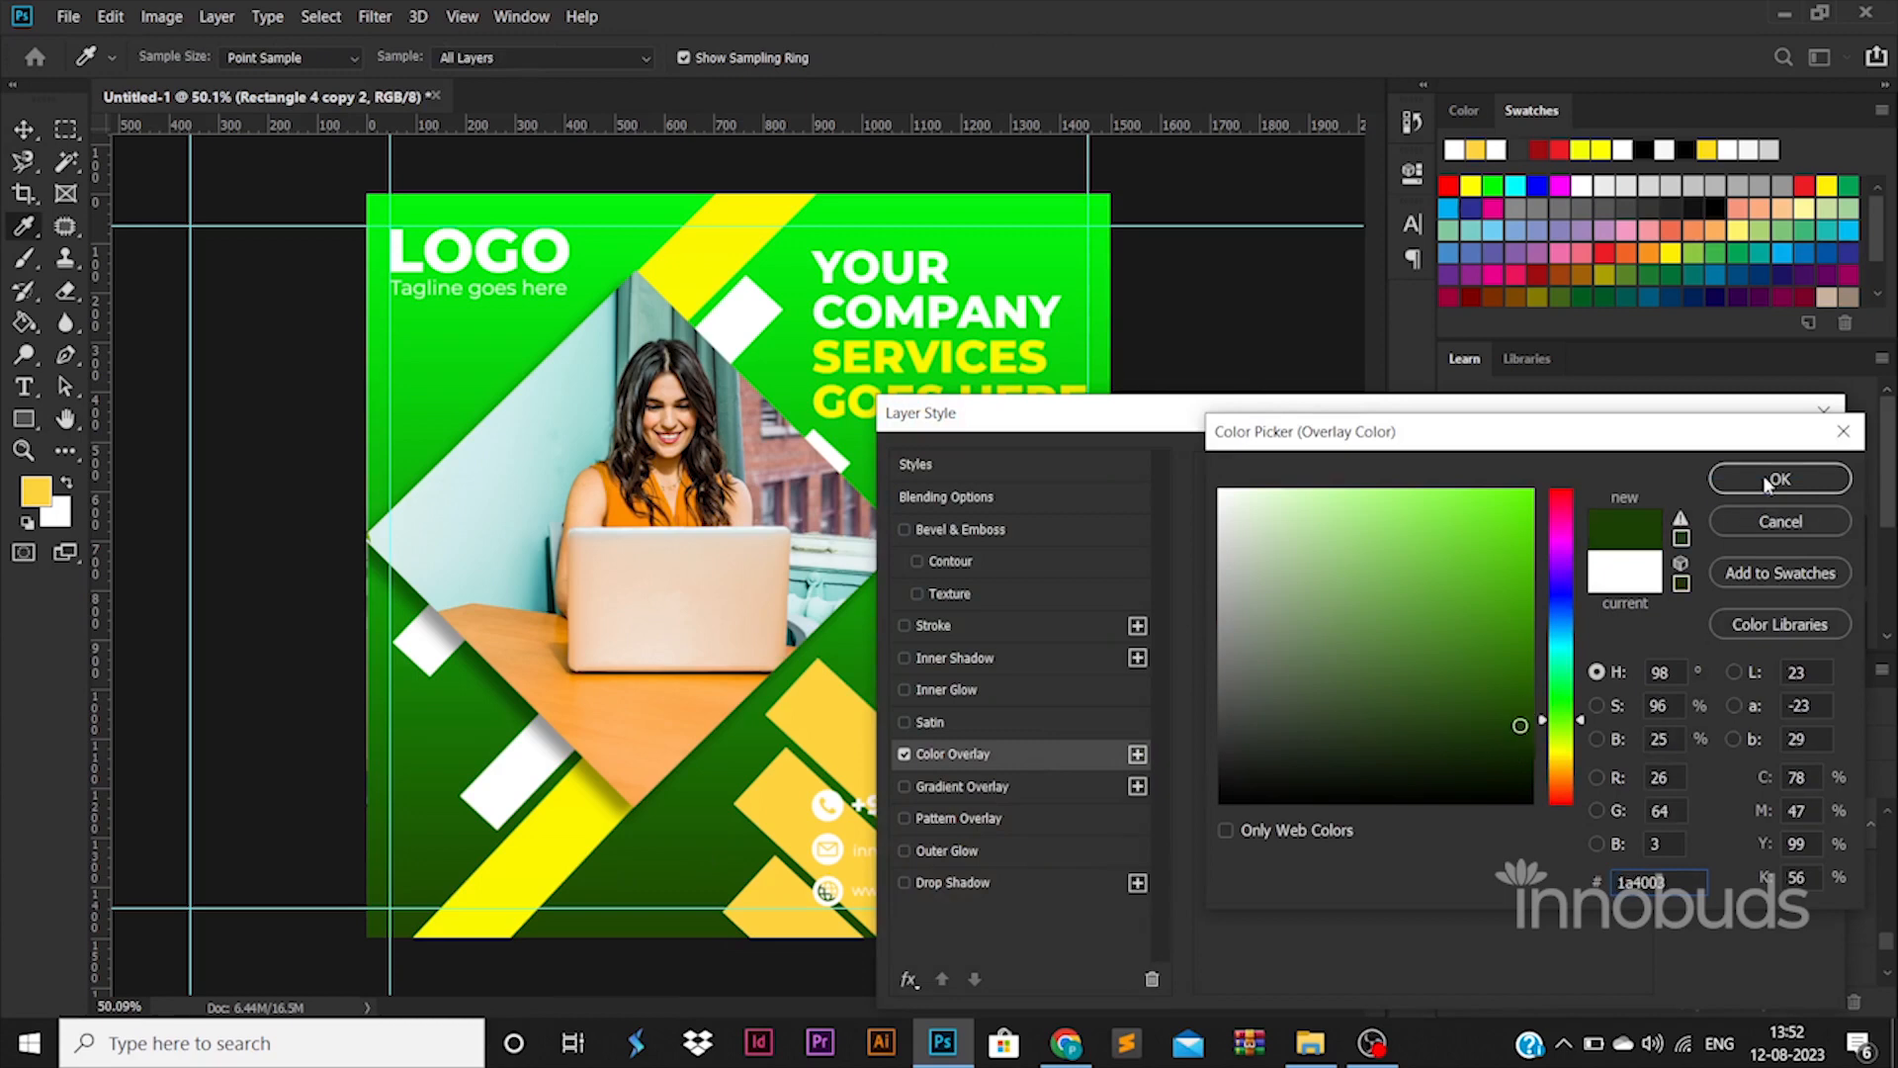
click(1775, 482)
key(Return)
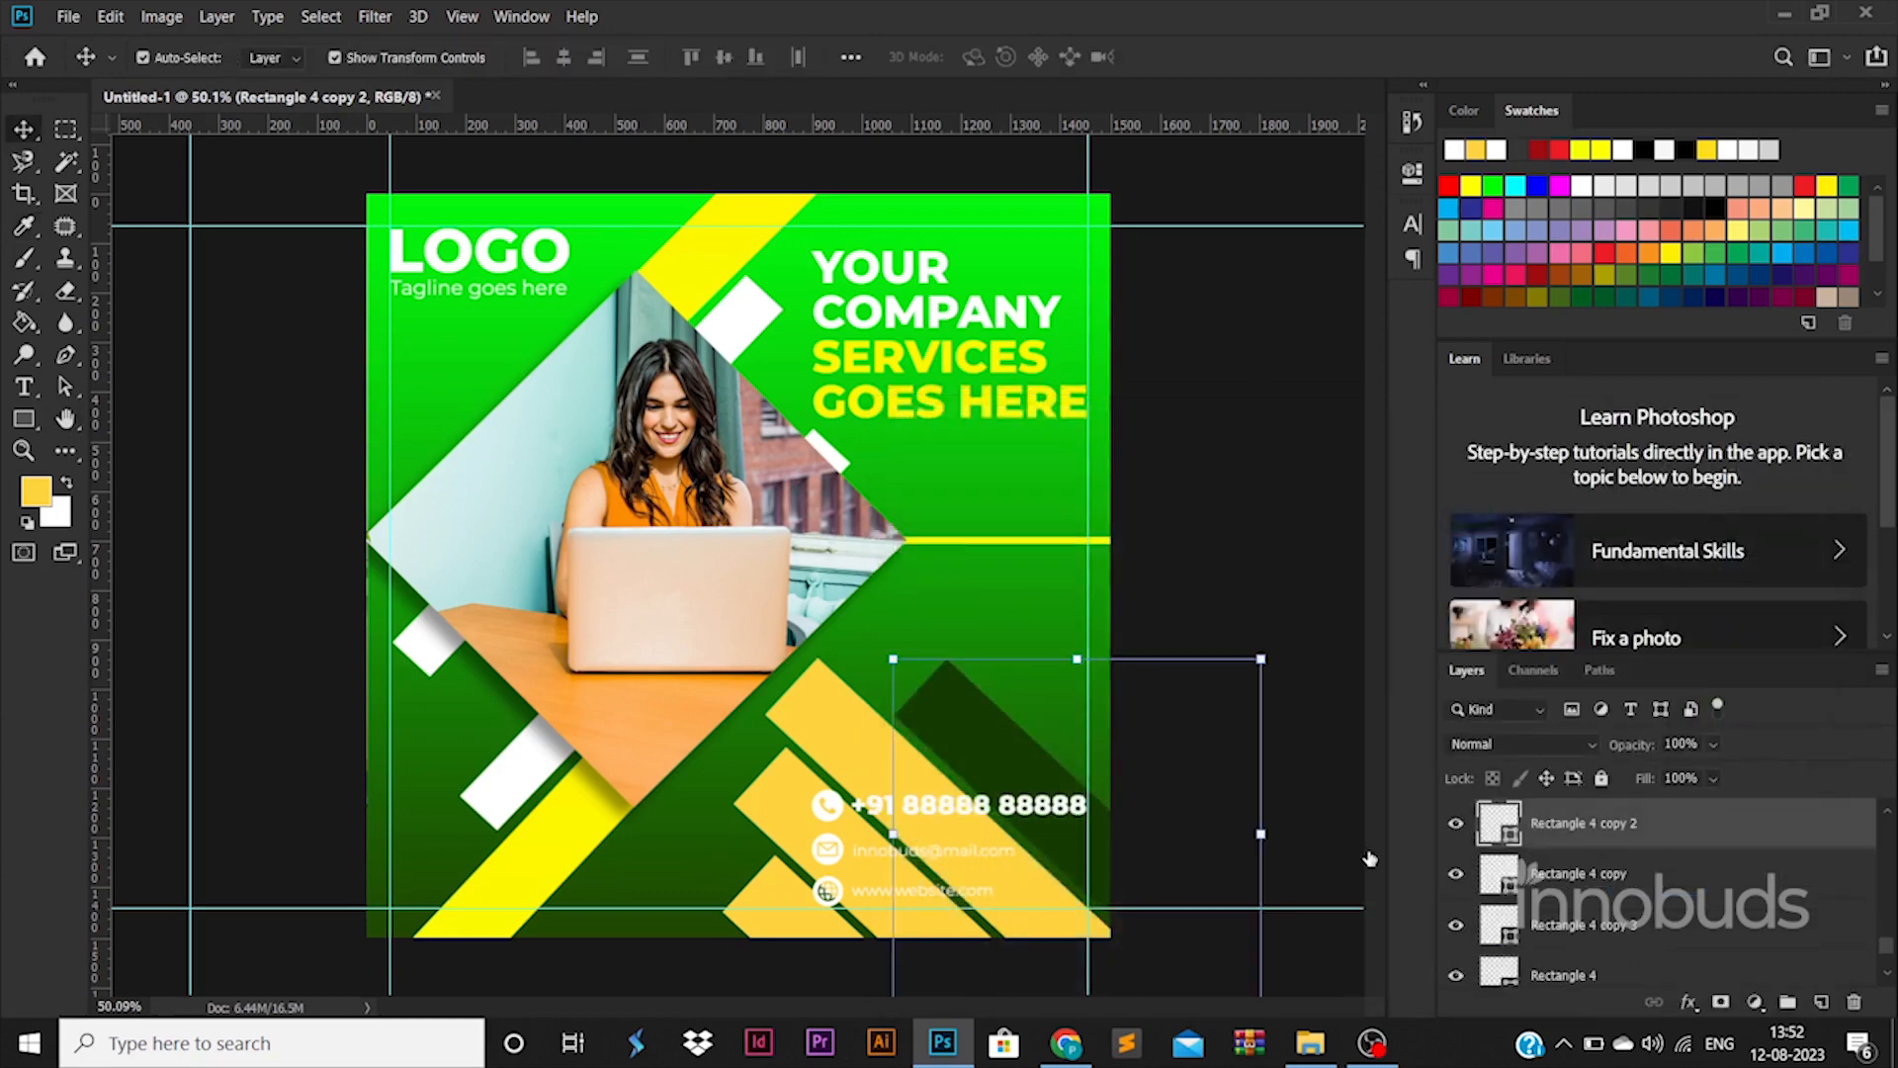
double_click(1730, 823)
click(952, 754)
click(1473, 511)
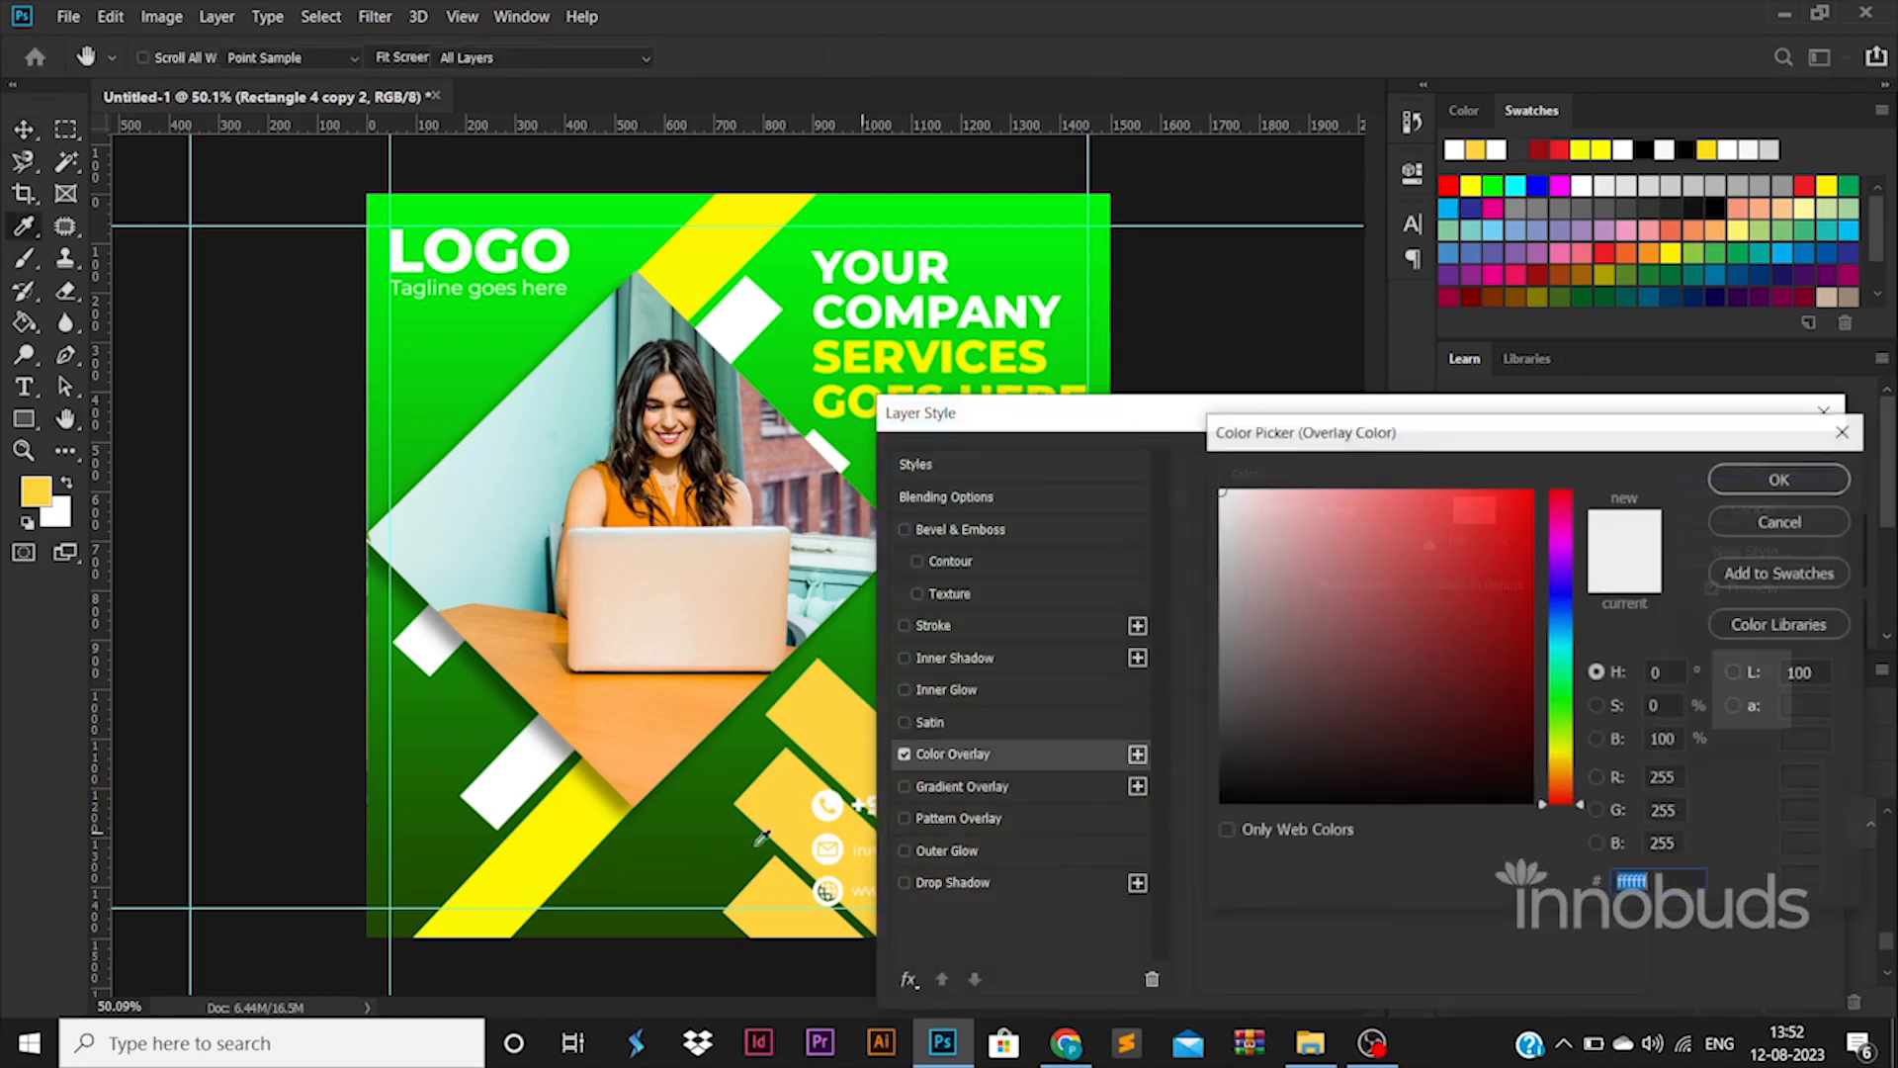
click(626, 904)
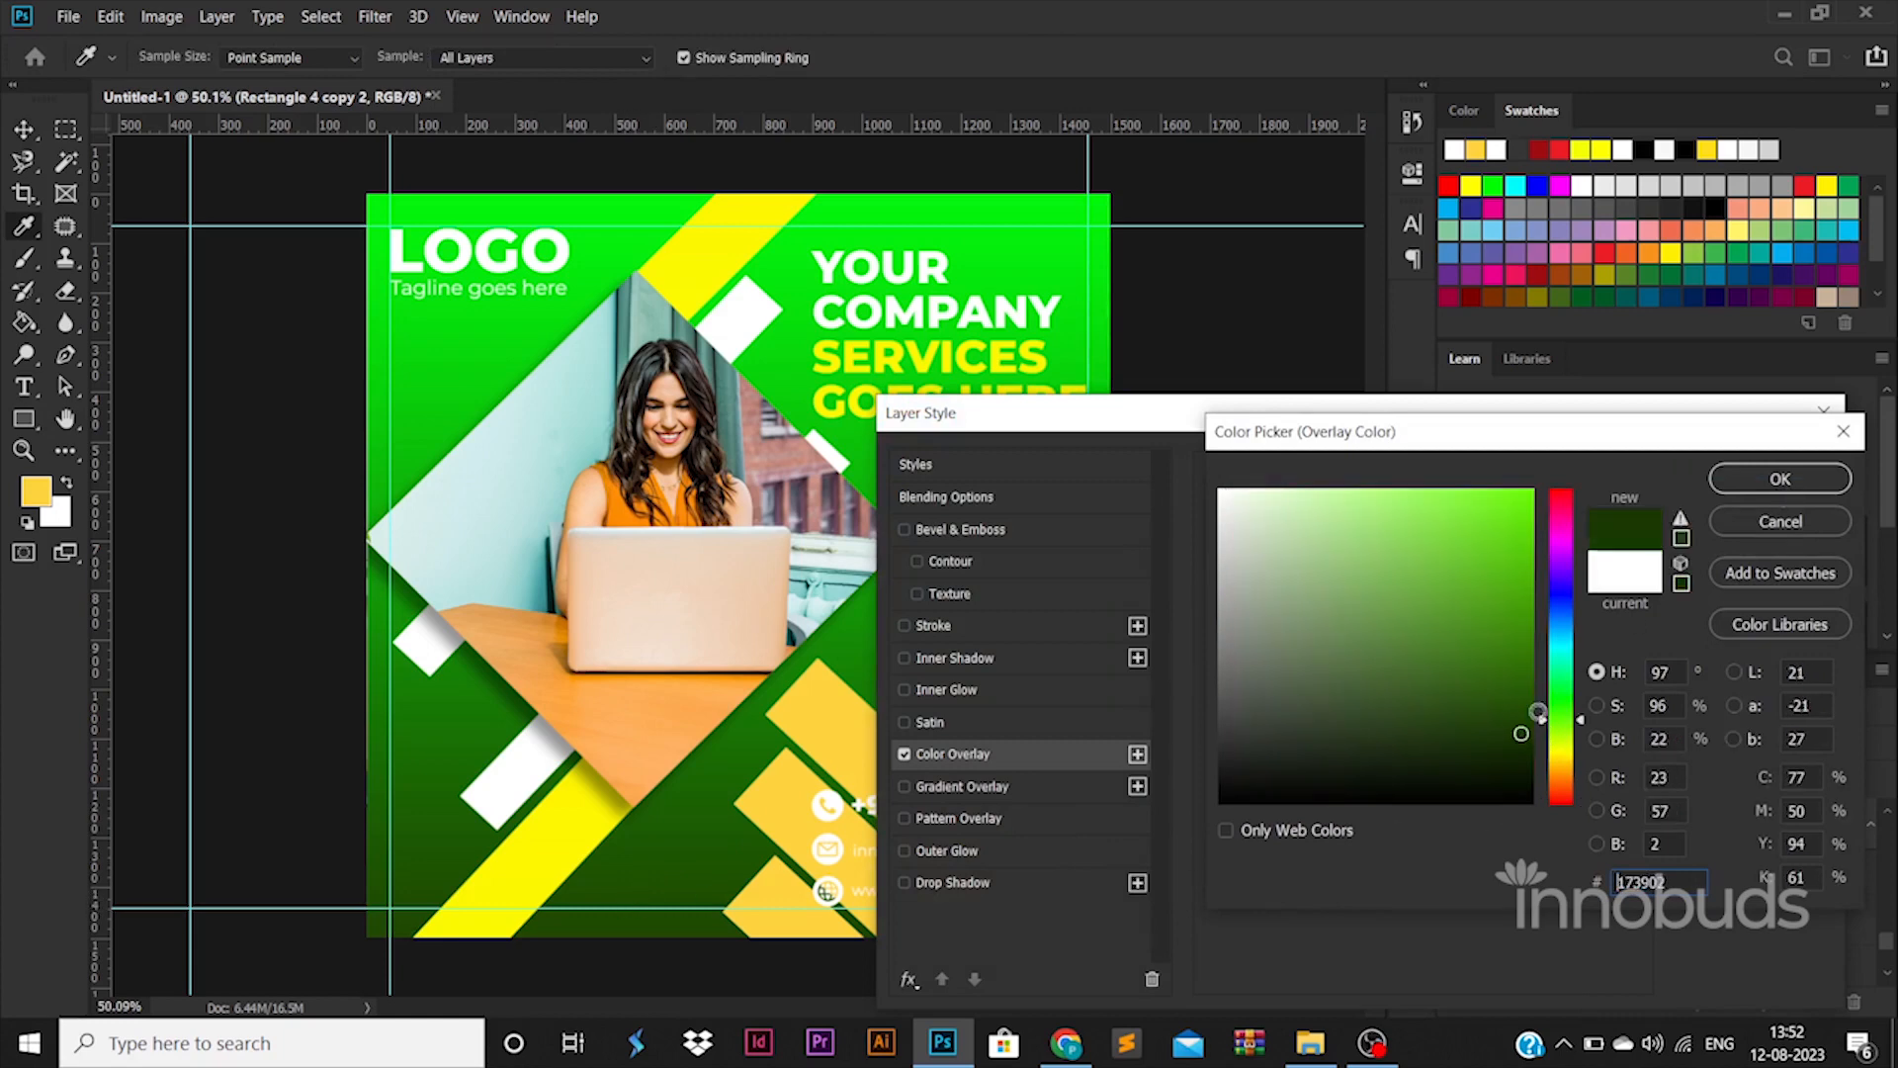
click(1780, 478)
click(1813, 462)
Copy the dark green overlay style and paste it onto the remaining stripes
right_click(1686, 826)
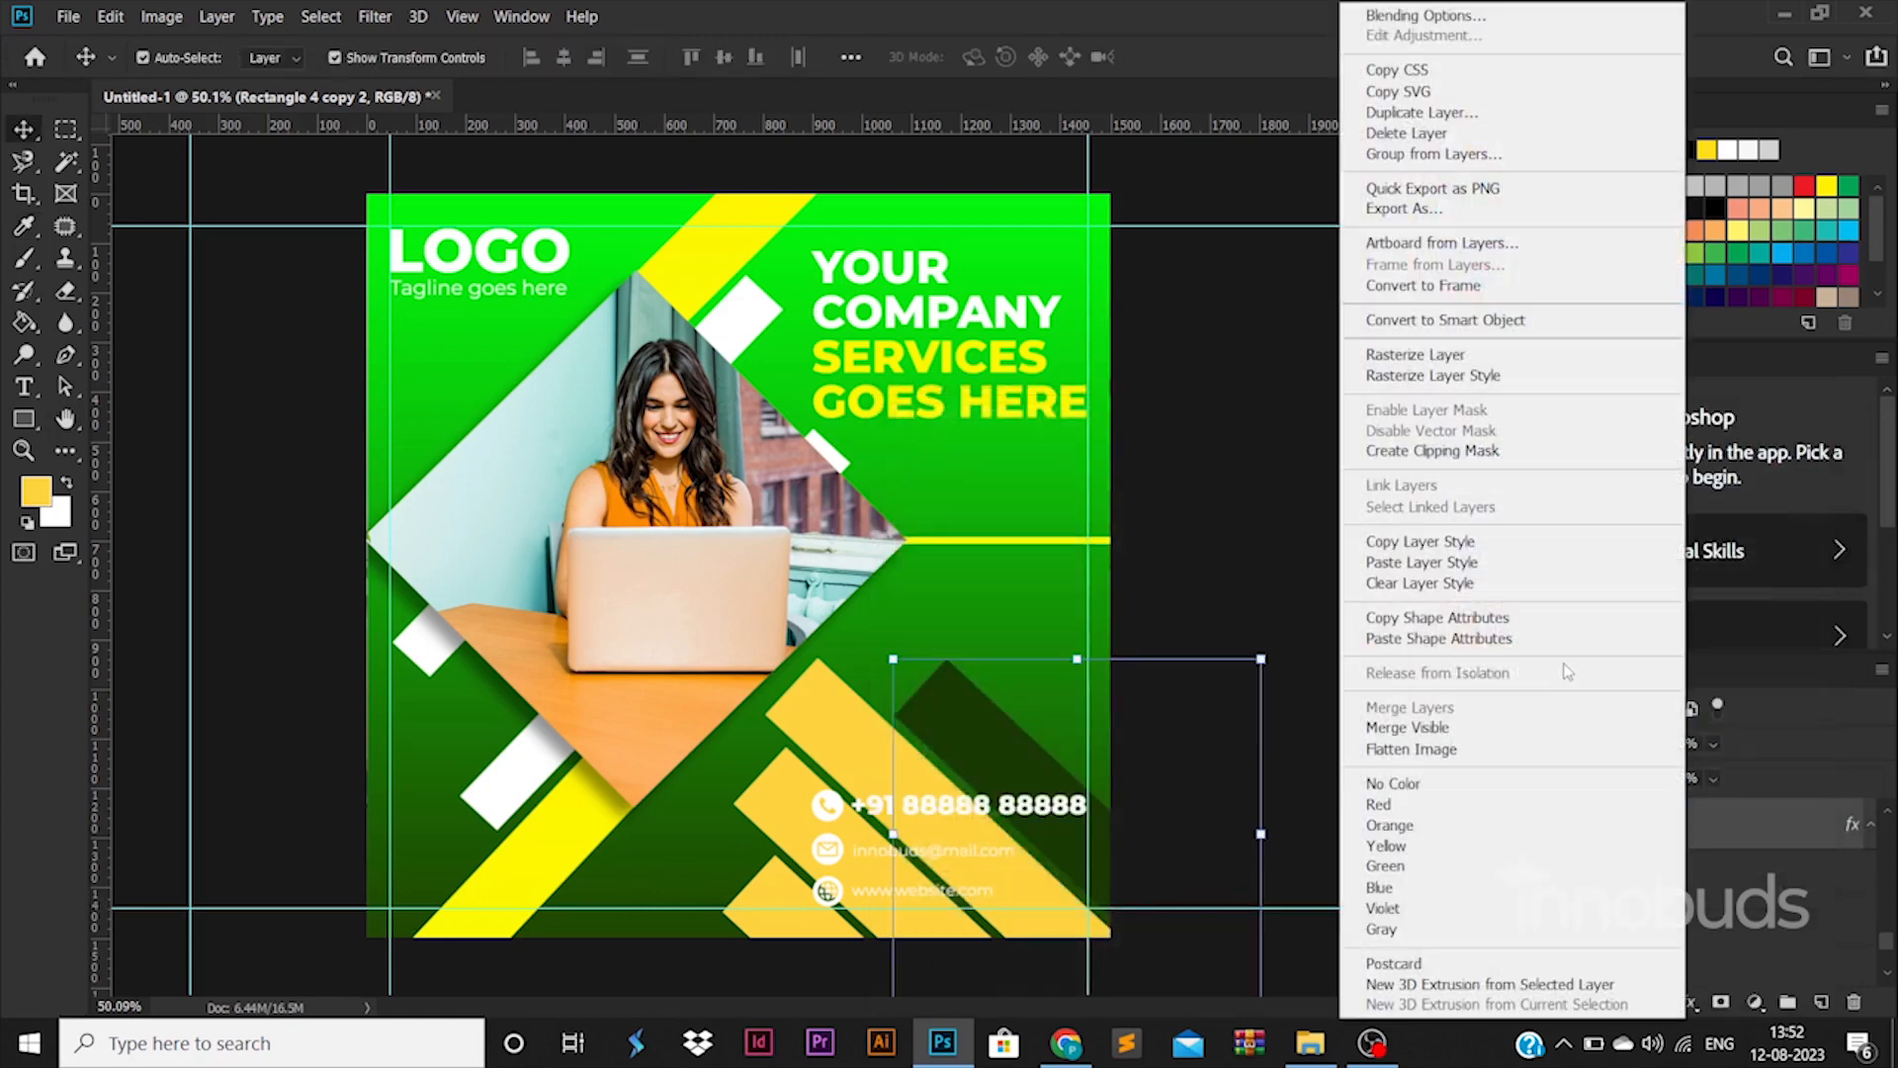
click(1433, 563)
scroll(1642, 940, down, 3)
shift+click(1621, 890)
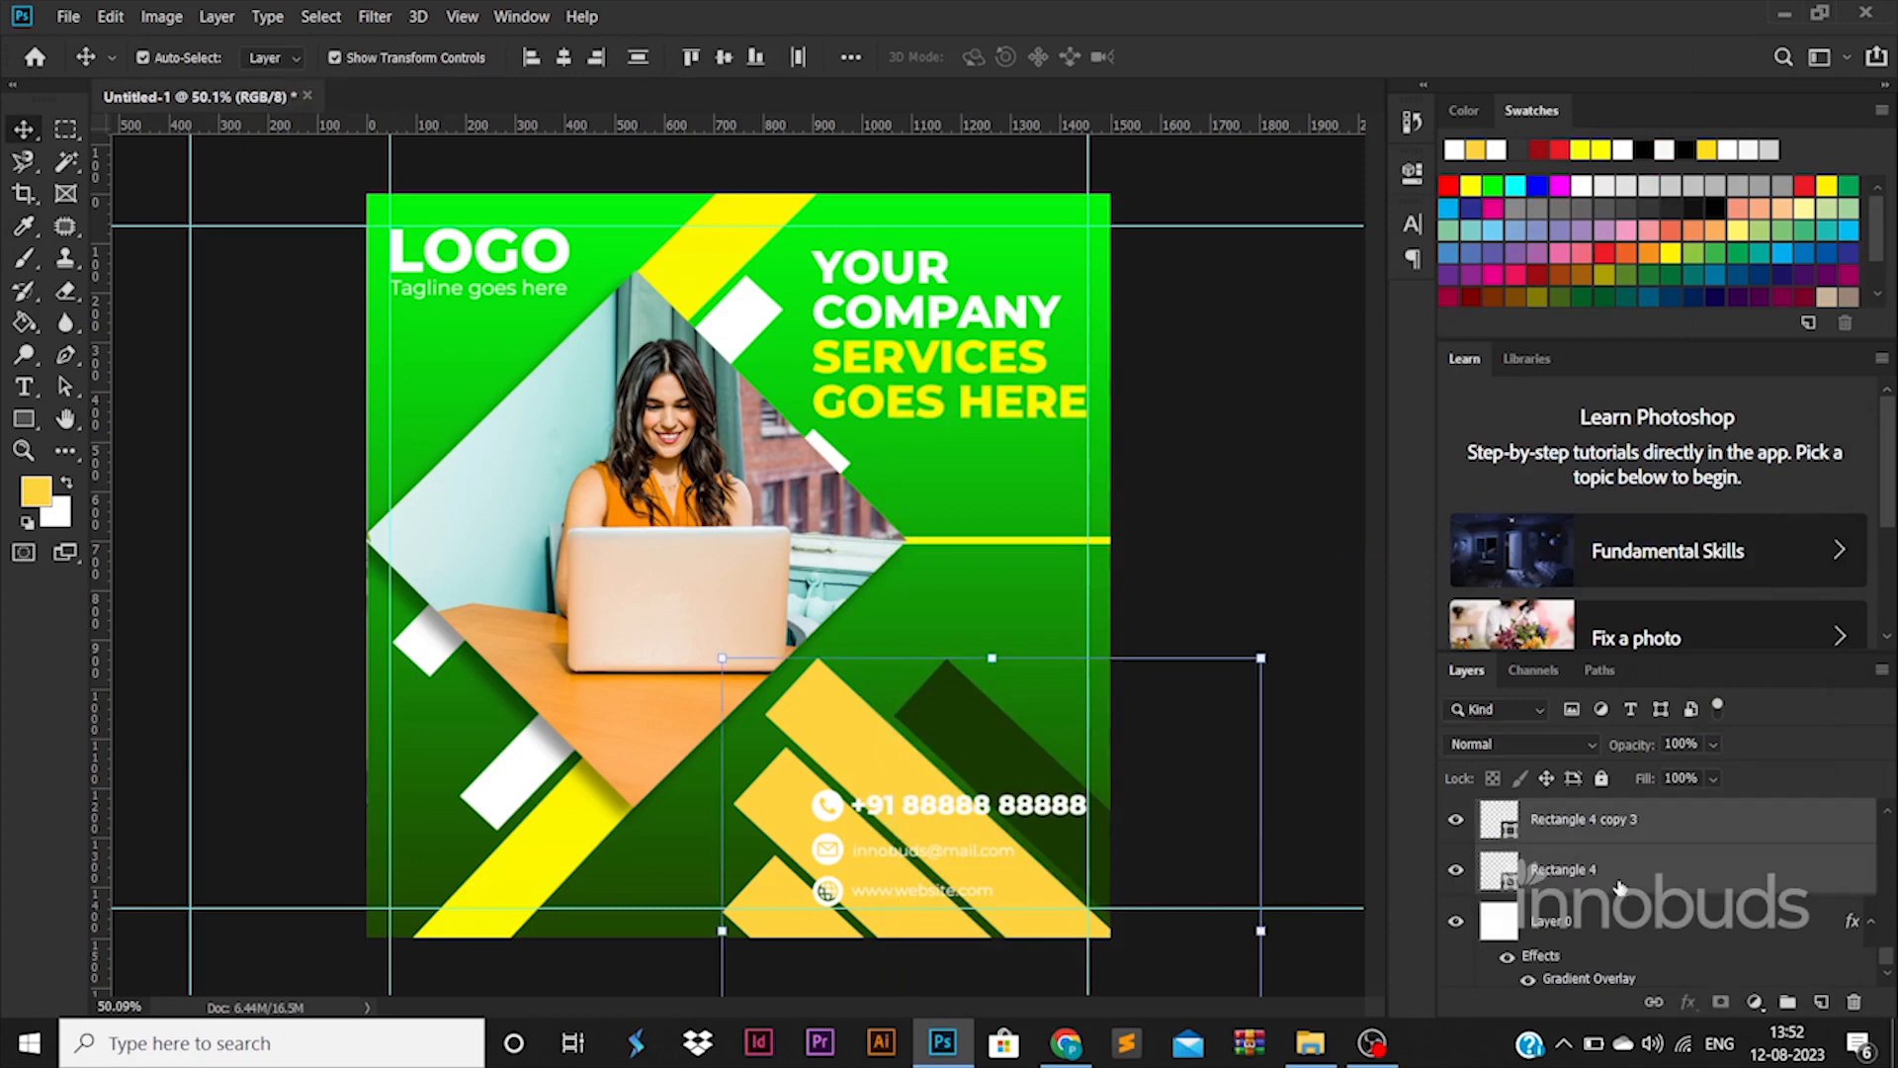
right_click(1621, 890)
click(1365, 564)
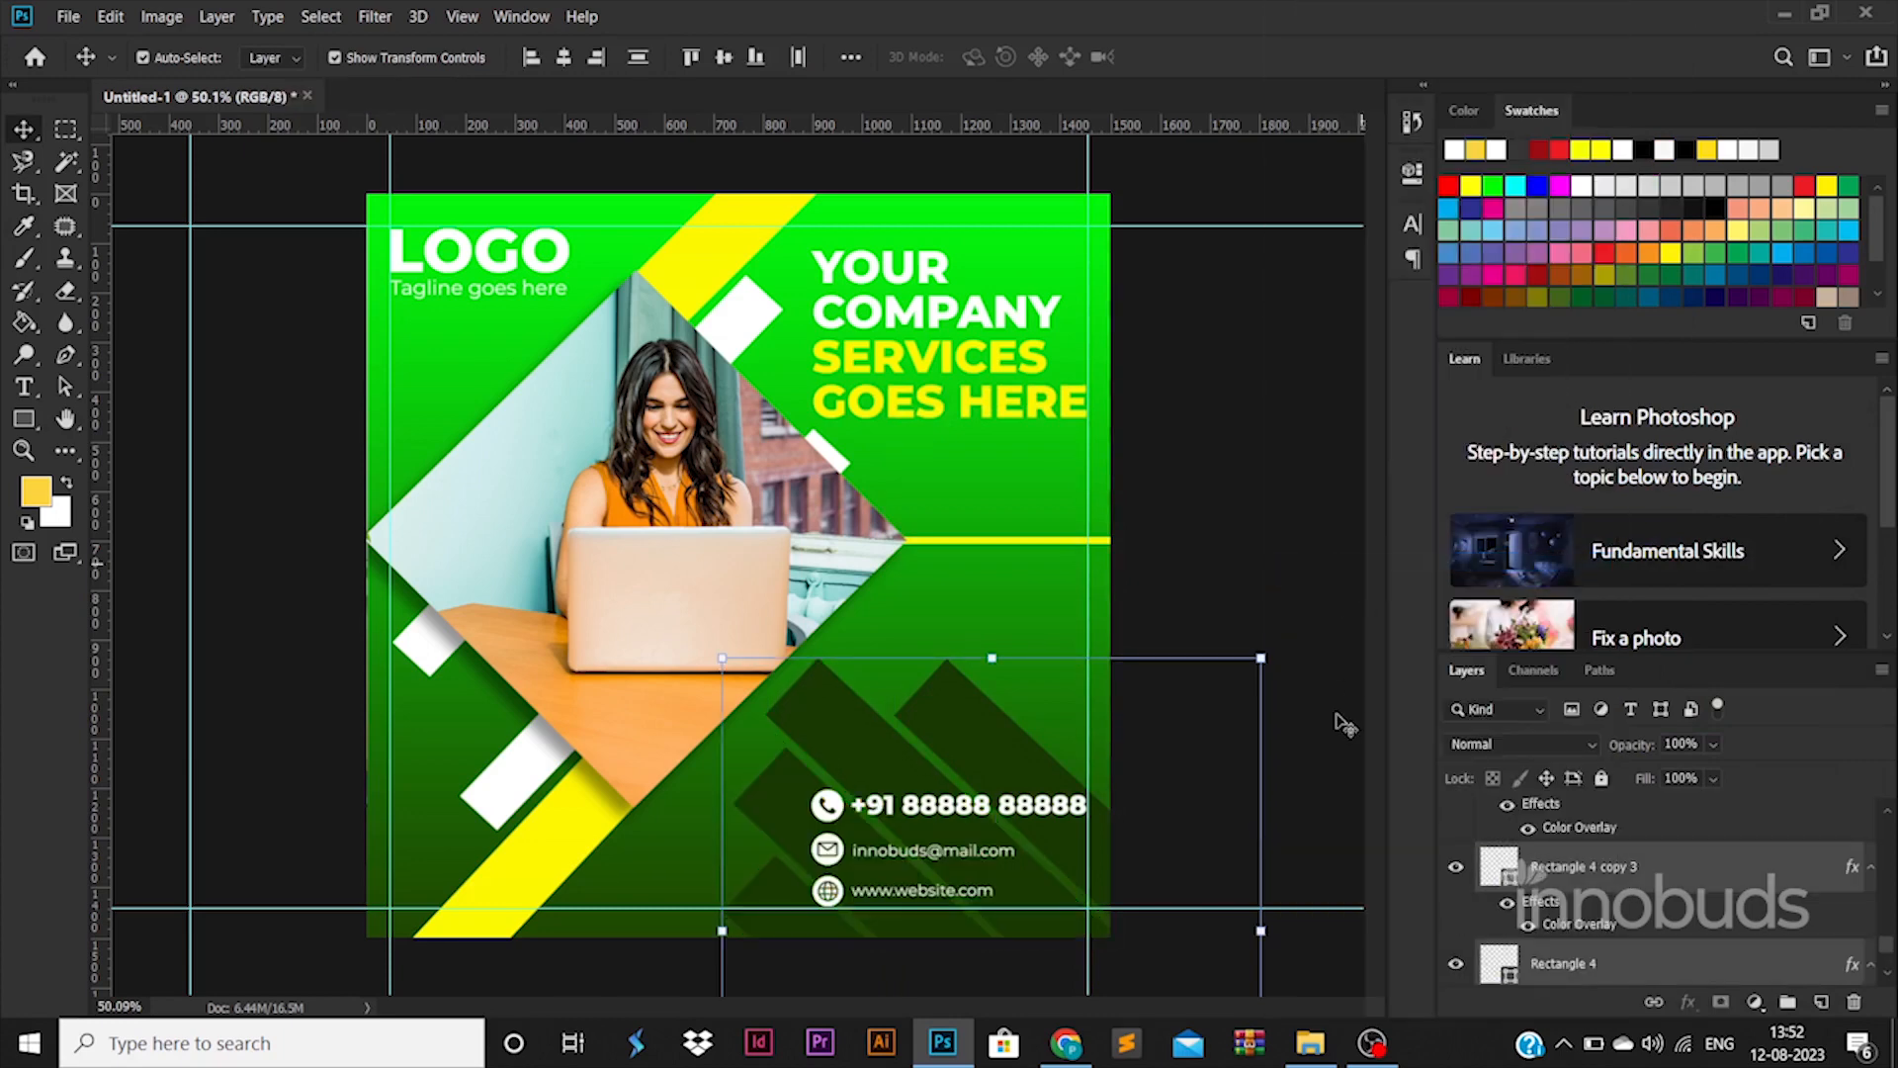
Move the Rectangle 4 copy 3 stripe slightly up and to the right
click(1275, 625)
click(1004, 745)
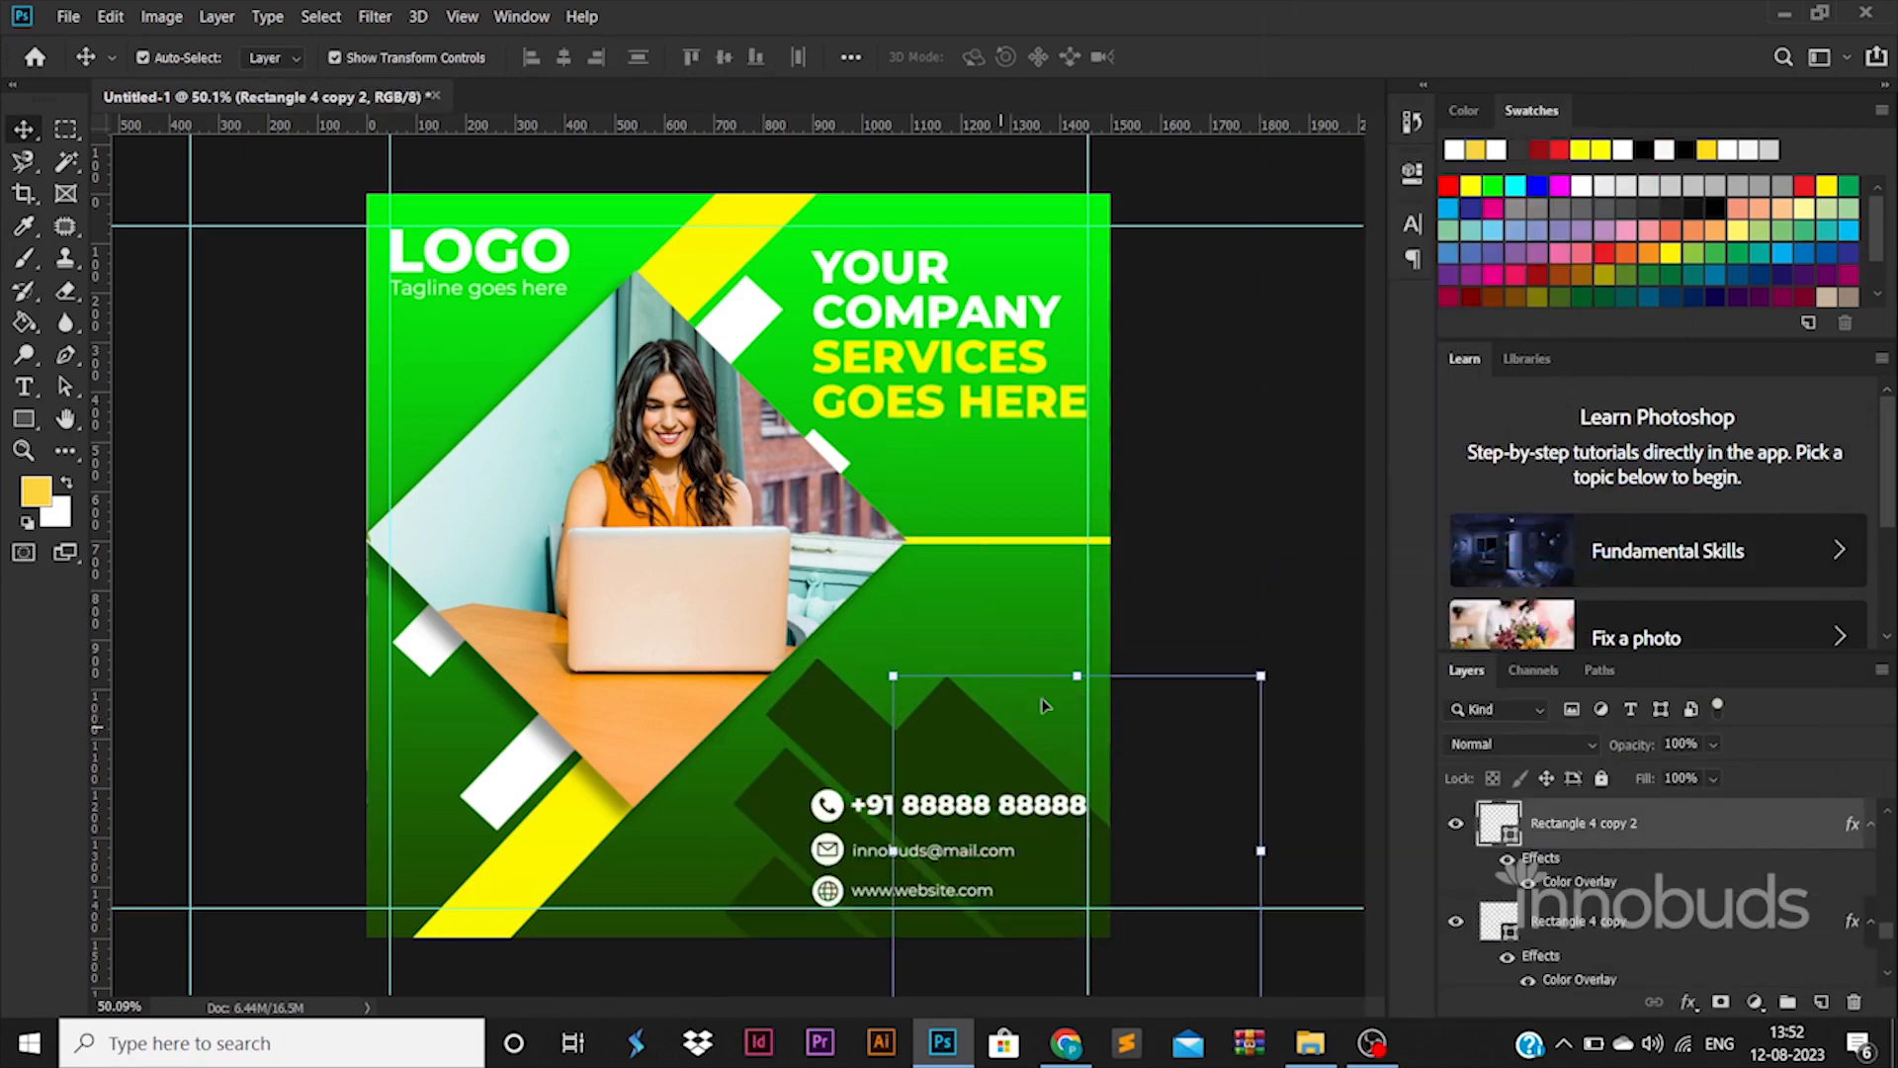
click(793, 803)
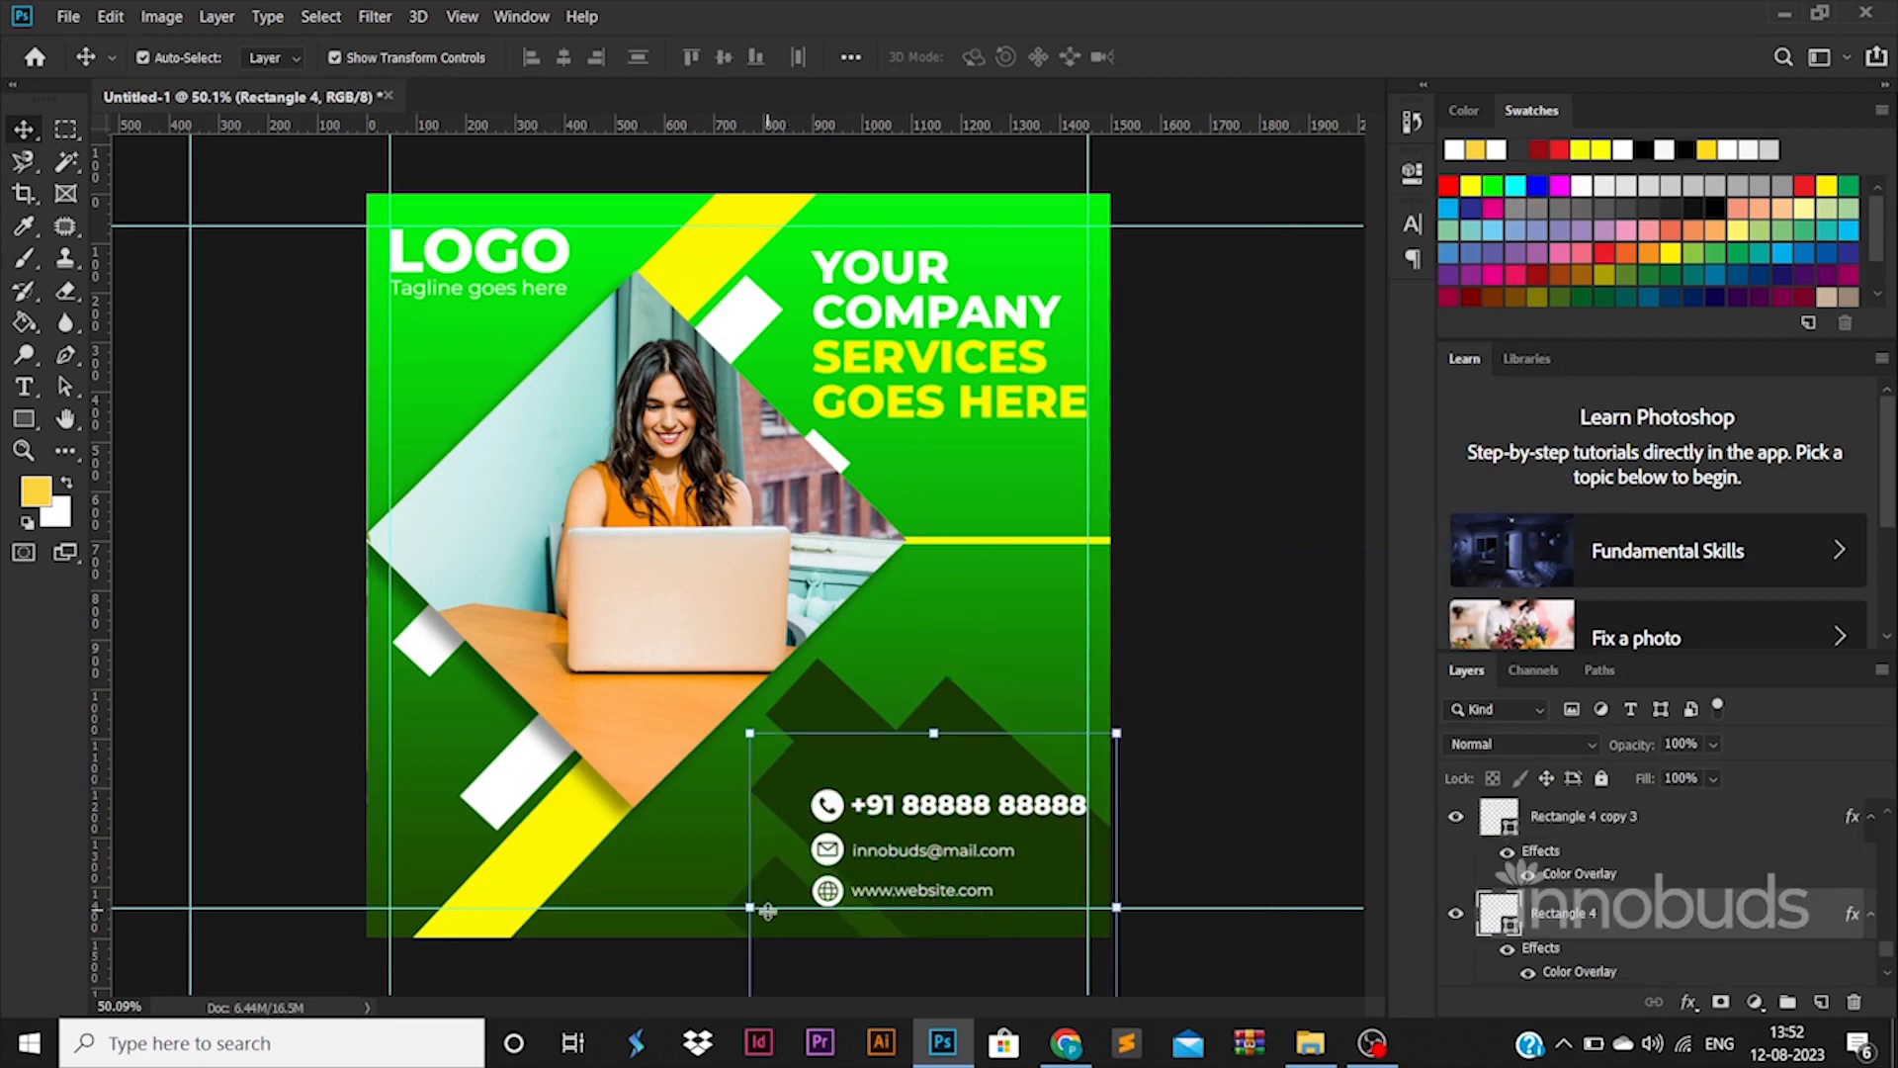
click(898, 866)
drag(774, 891, 790, 876)
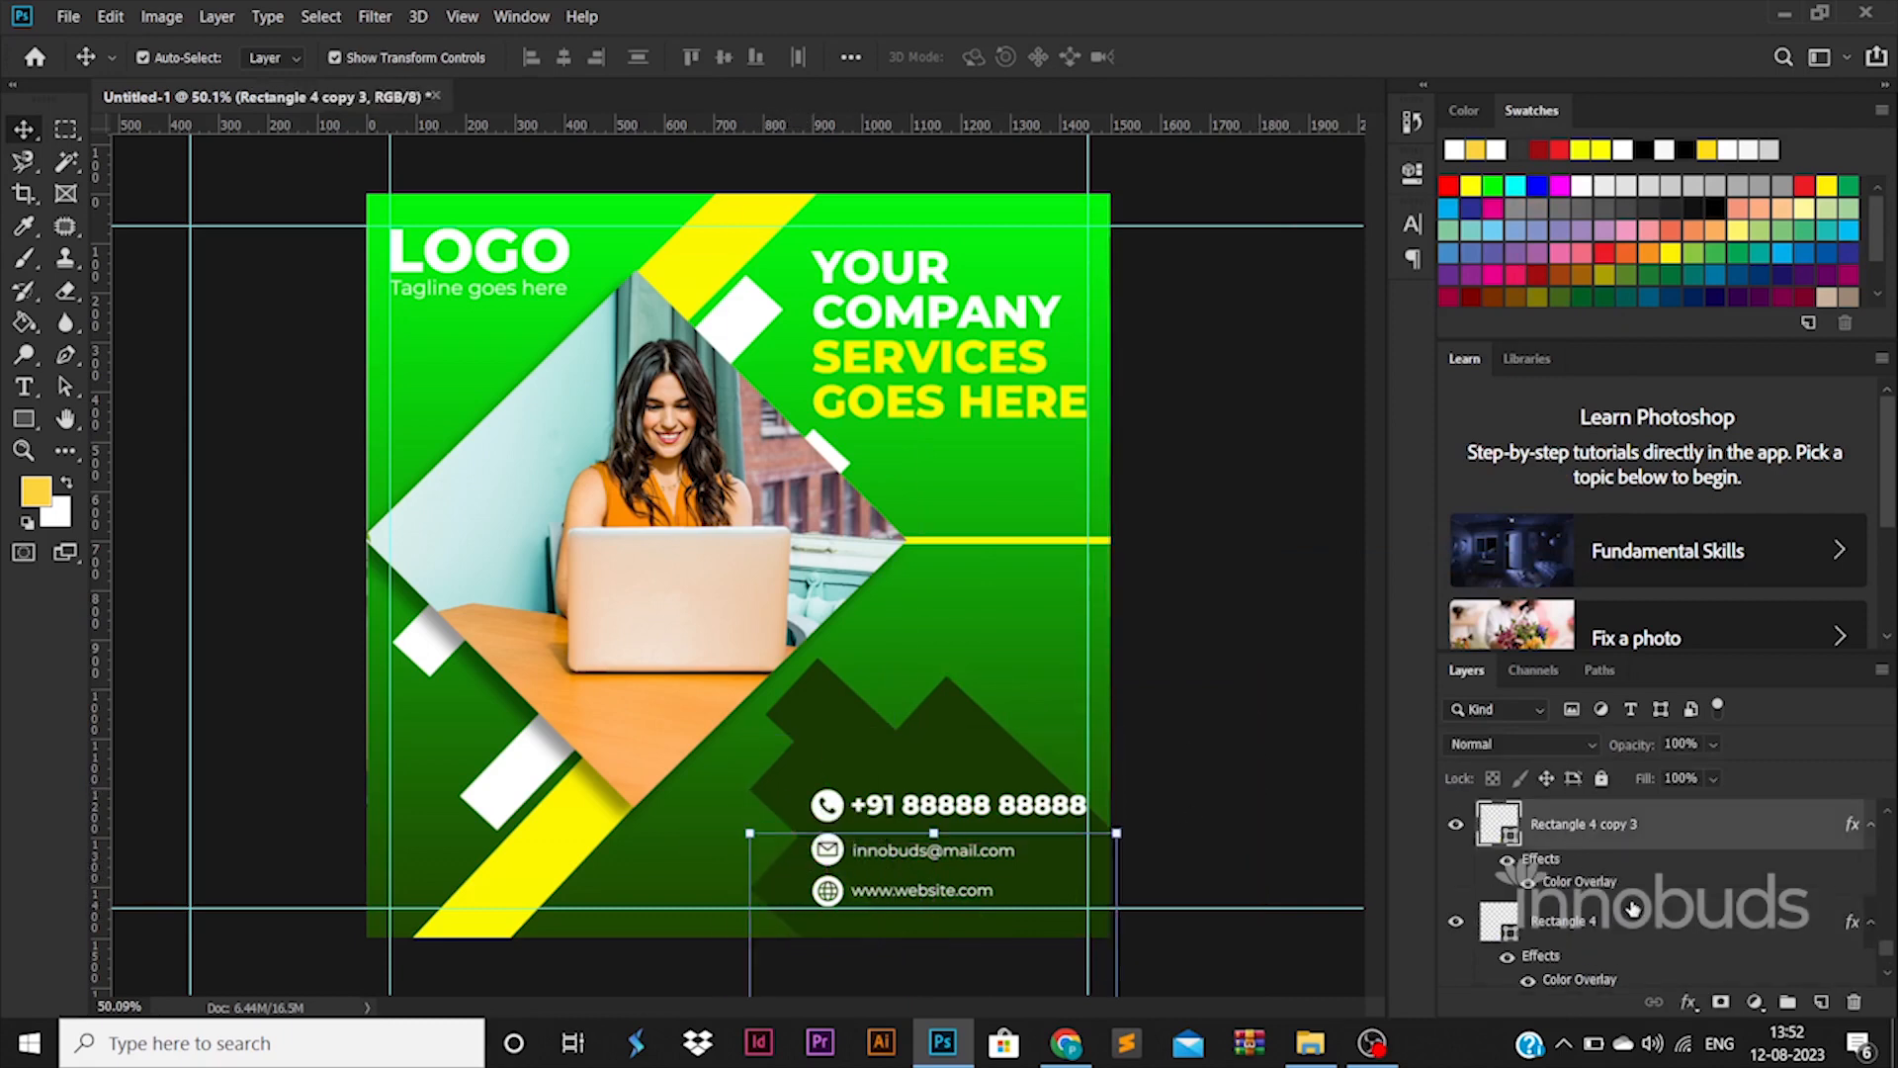
Add Rectangle 4, Rectangle 4 copy and Rectangle 4 copy 2 to the stripe selection
scroll(1632, 908, down, 1)
ctrl+click(1616, 840)
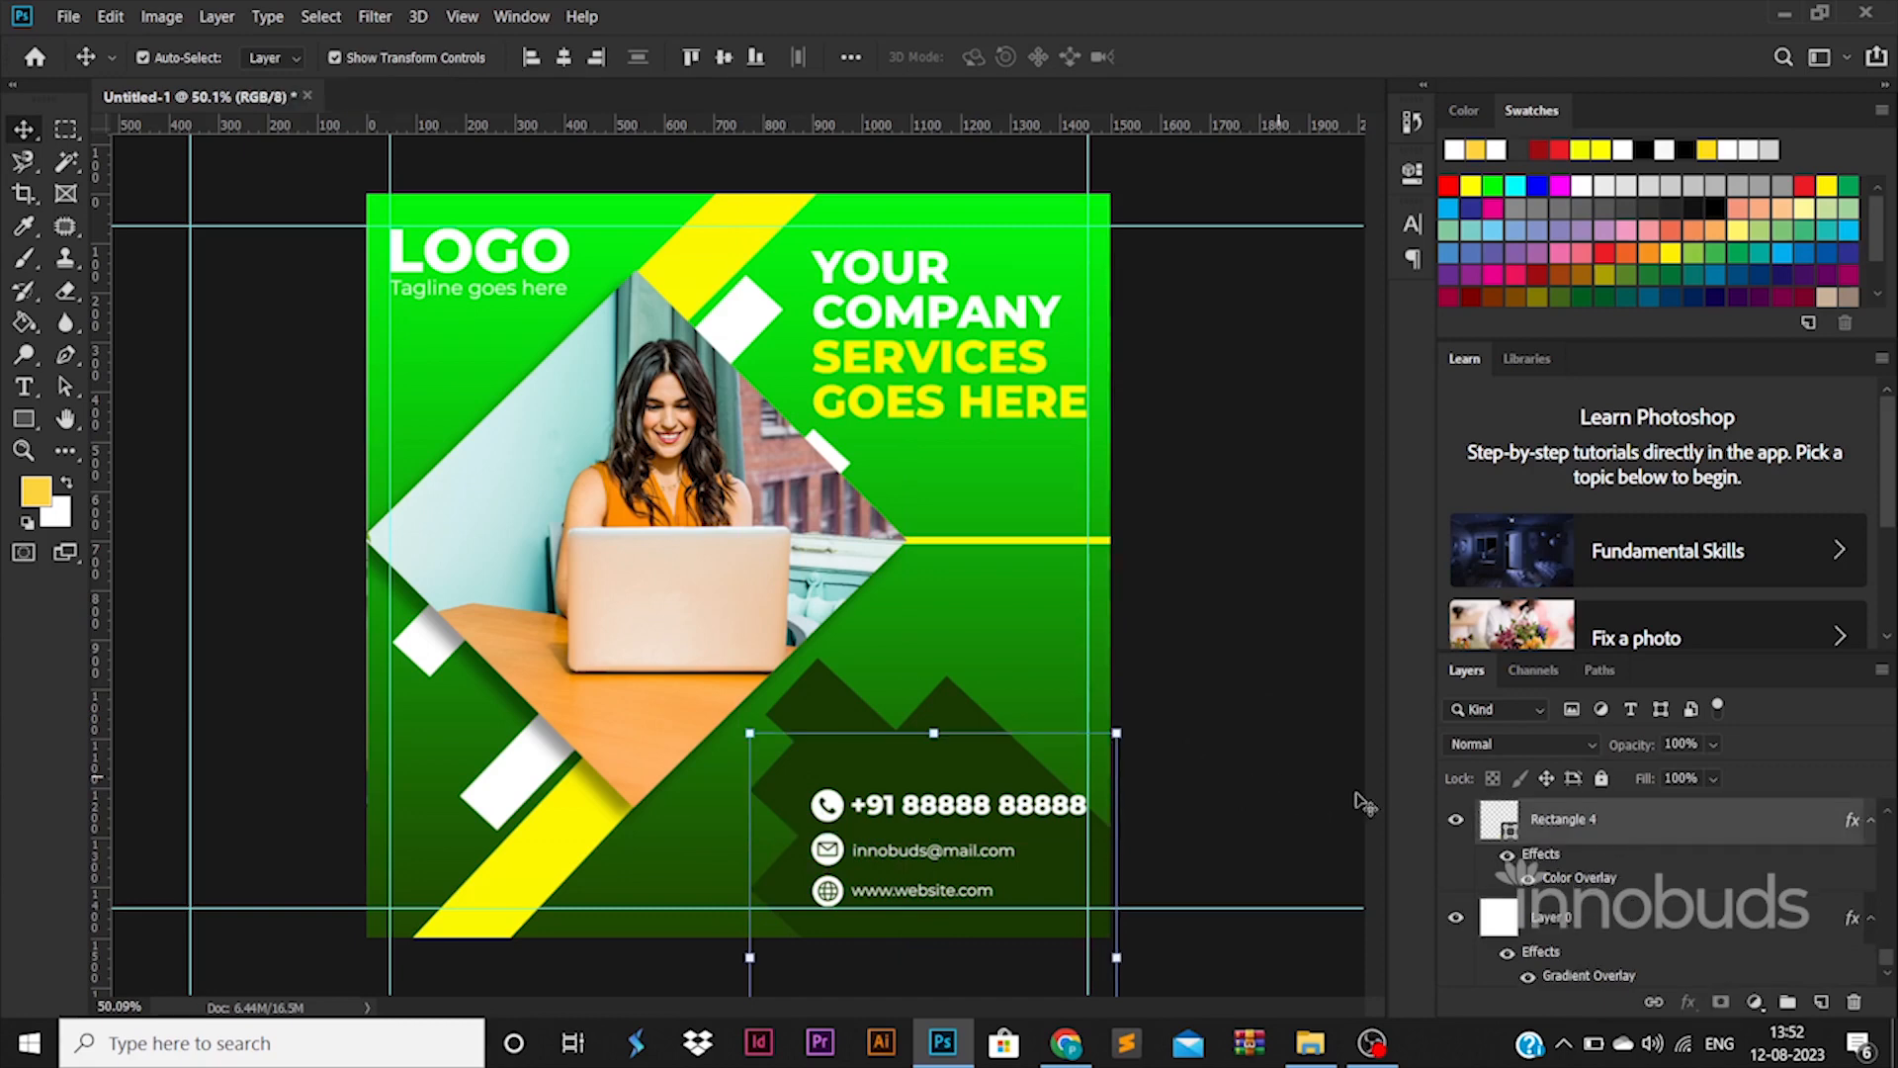
scroll(1592, 870, up, 3)
ctrl+click(1577, 894)
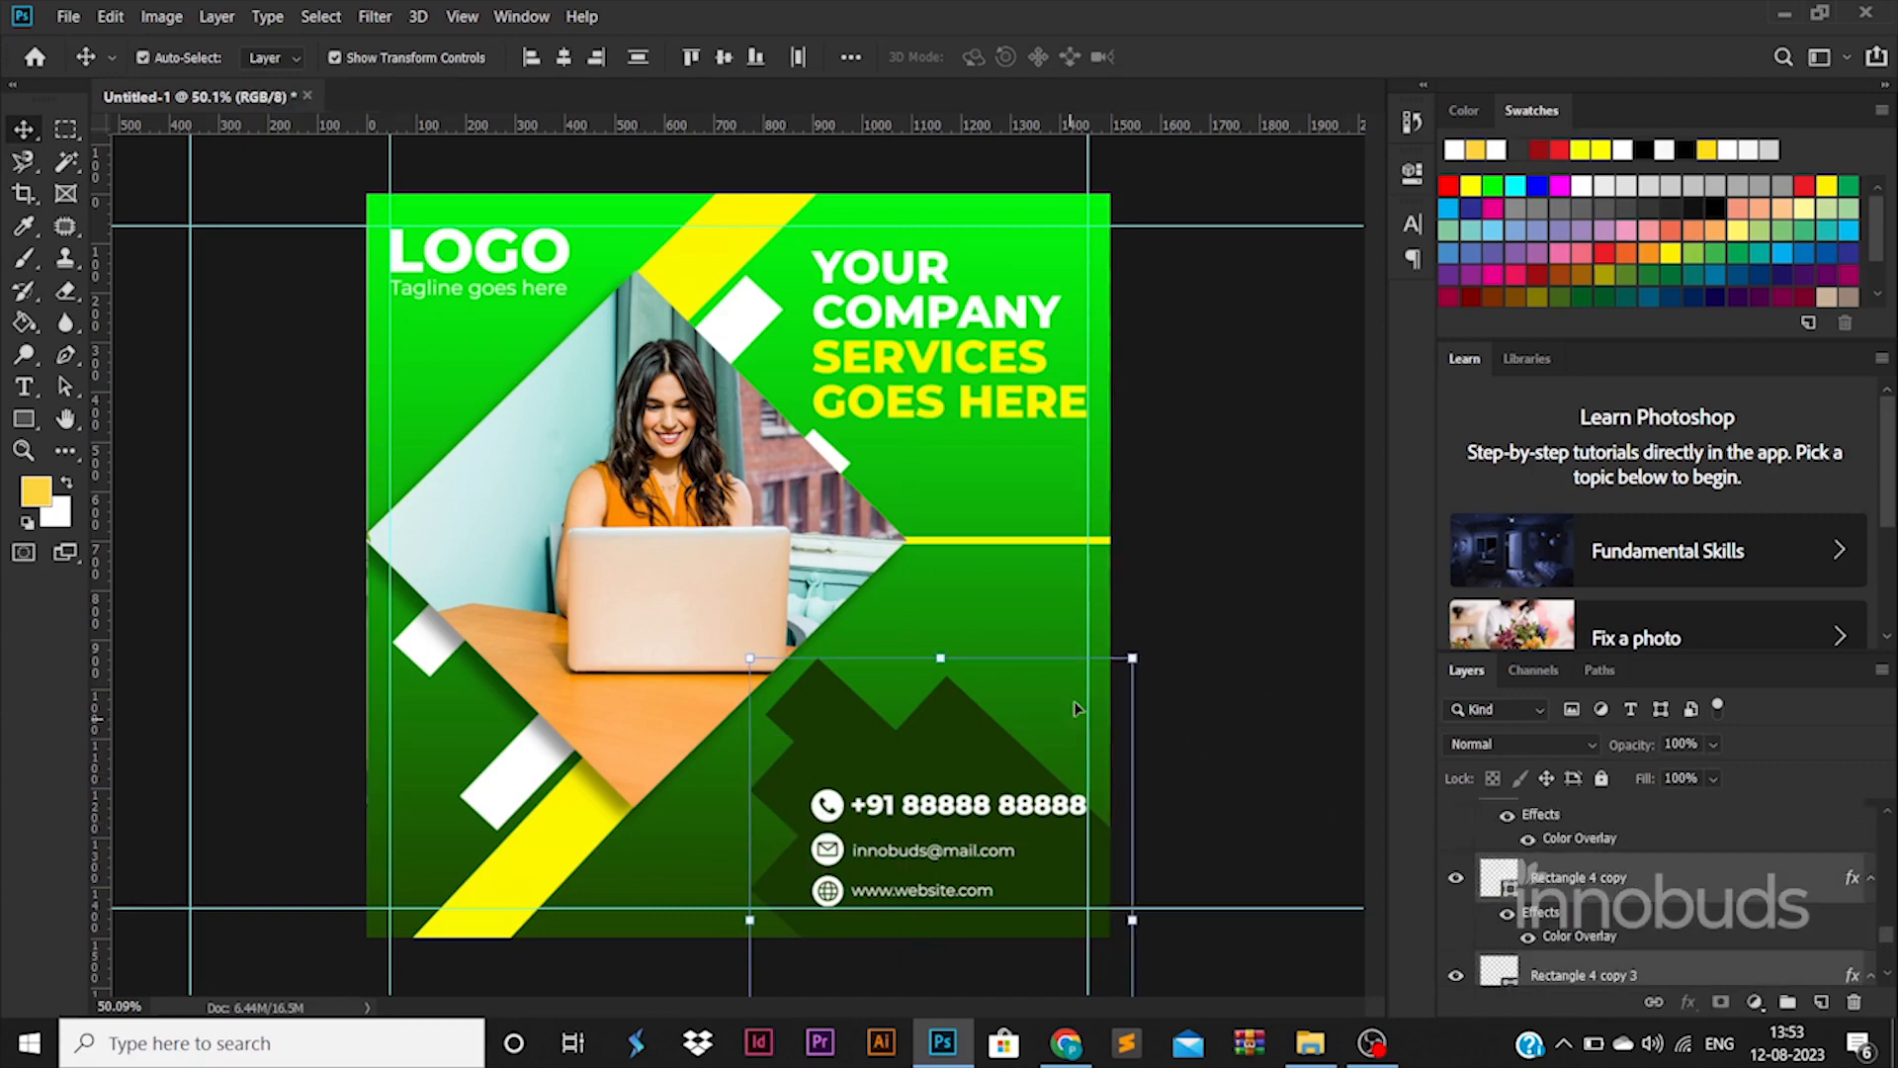
drag(940, 658, 946, 677)
key(ctrl+z)
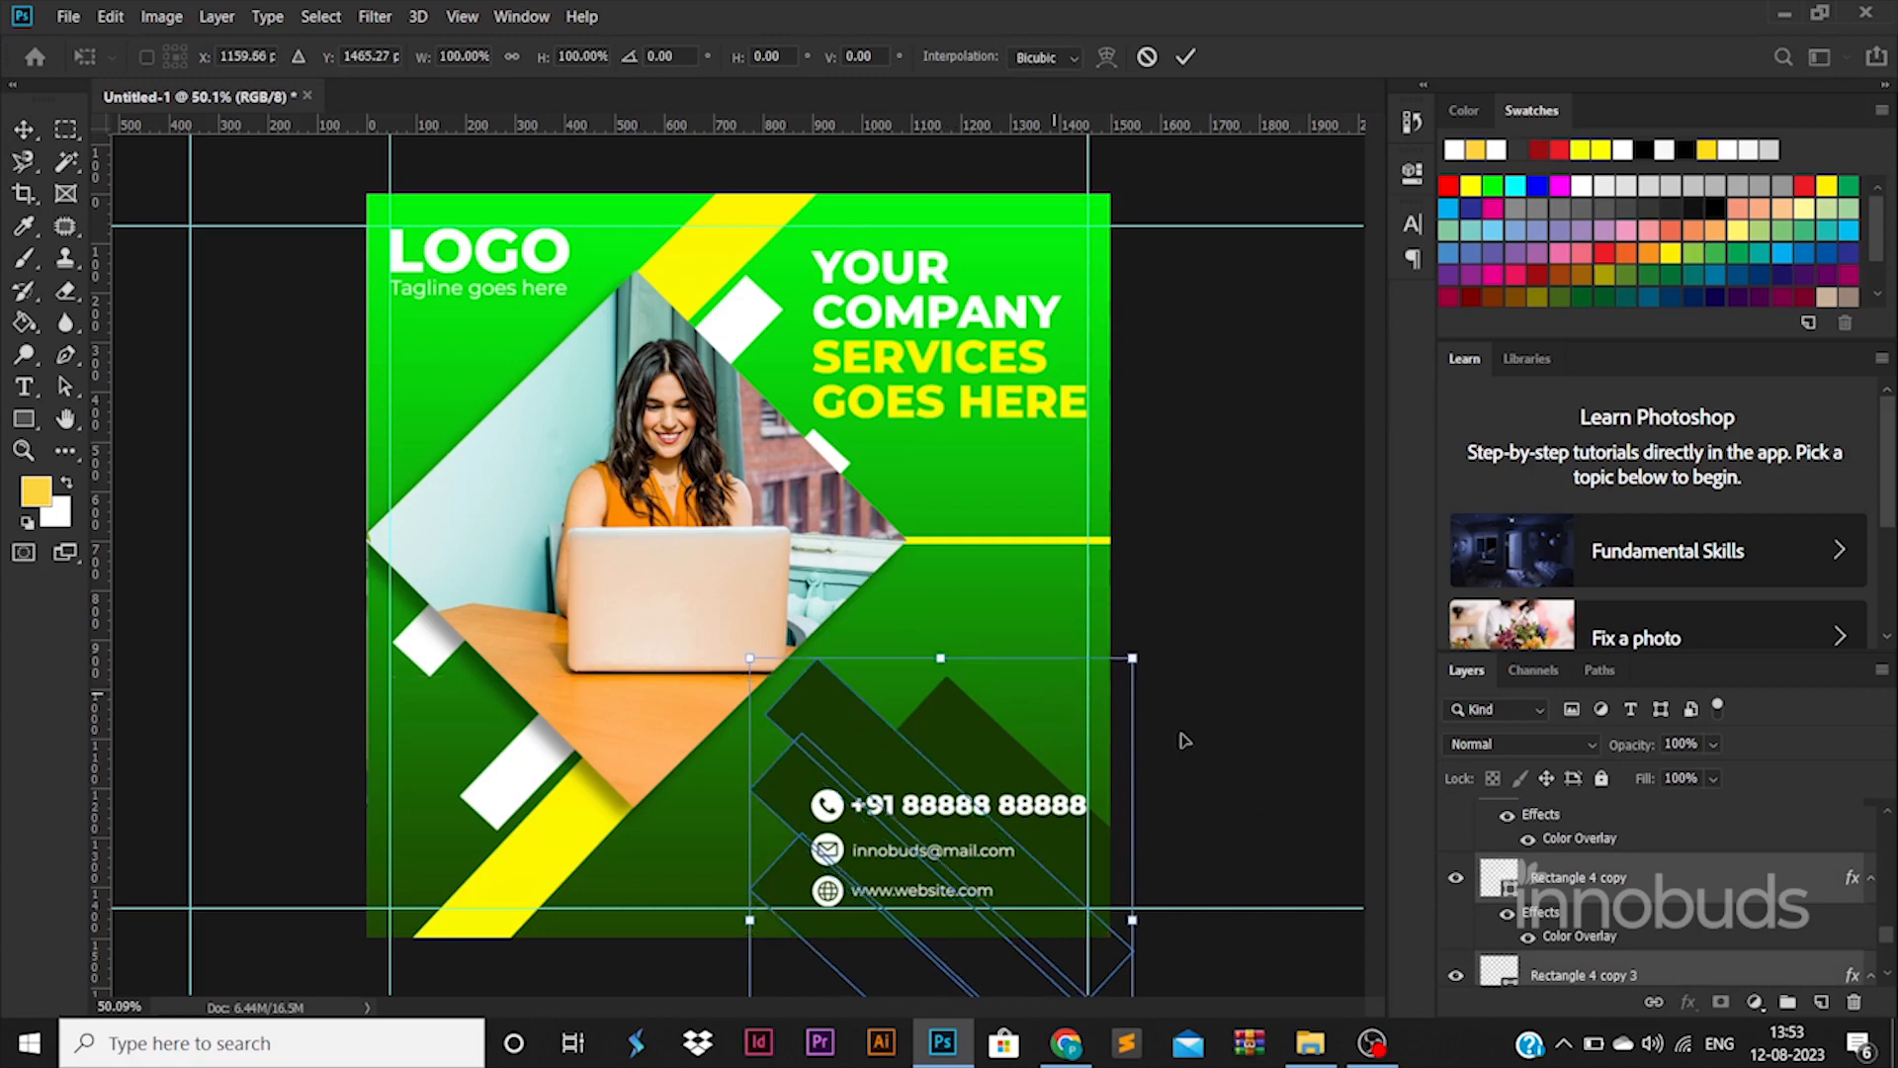
scroll(1615, 920, up, 1)
ctrl+click(1607, 843)
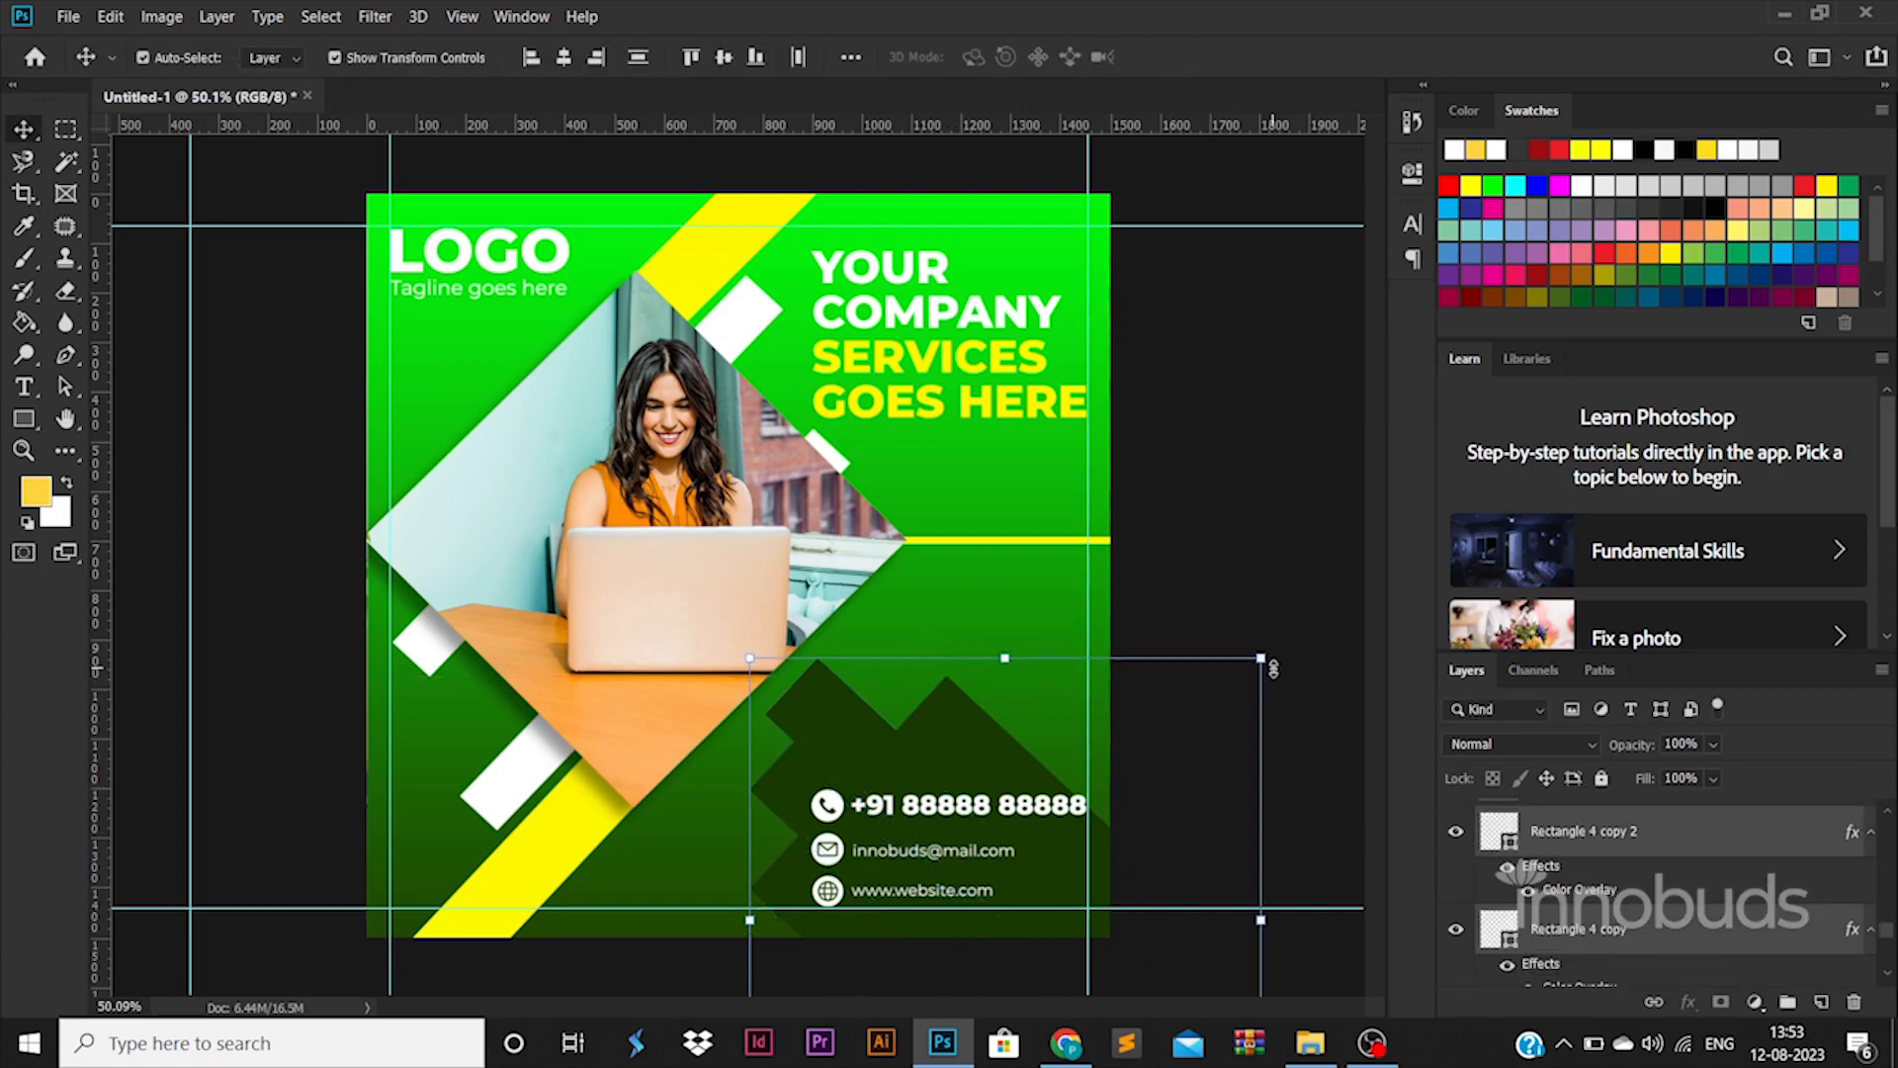
Enlarge the selected stripes to about 119% by 113% and shift them into the lower-right corner
drag(1262, 660, 1360, 592)
drag(1045, 740, 1035, 805)
key(Return)
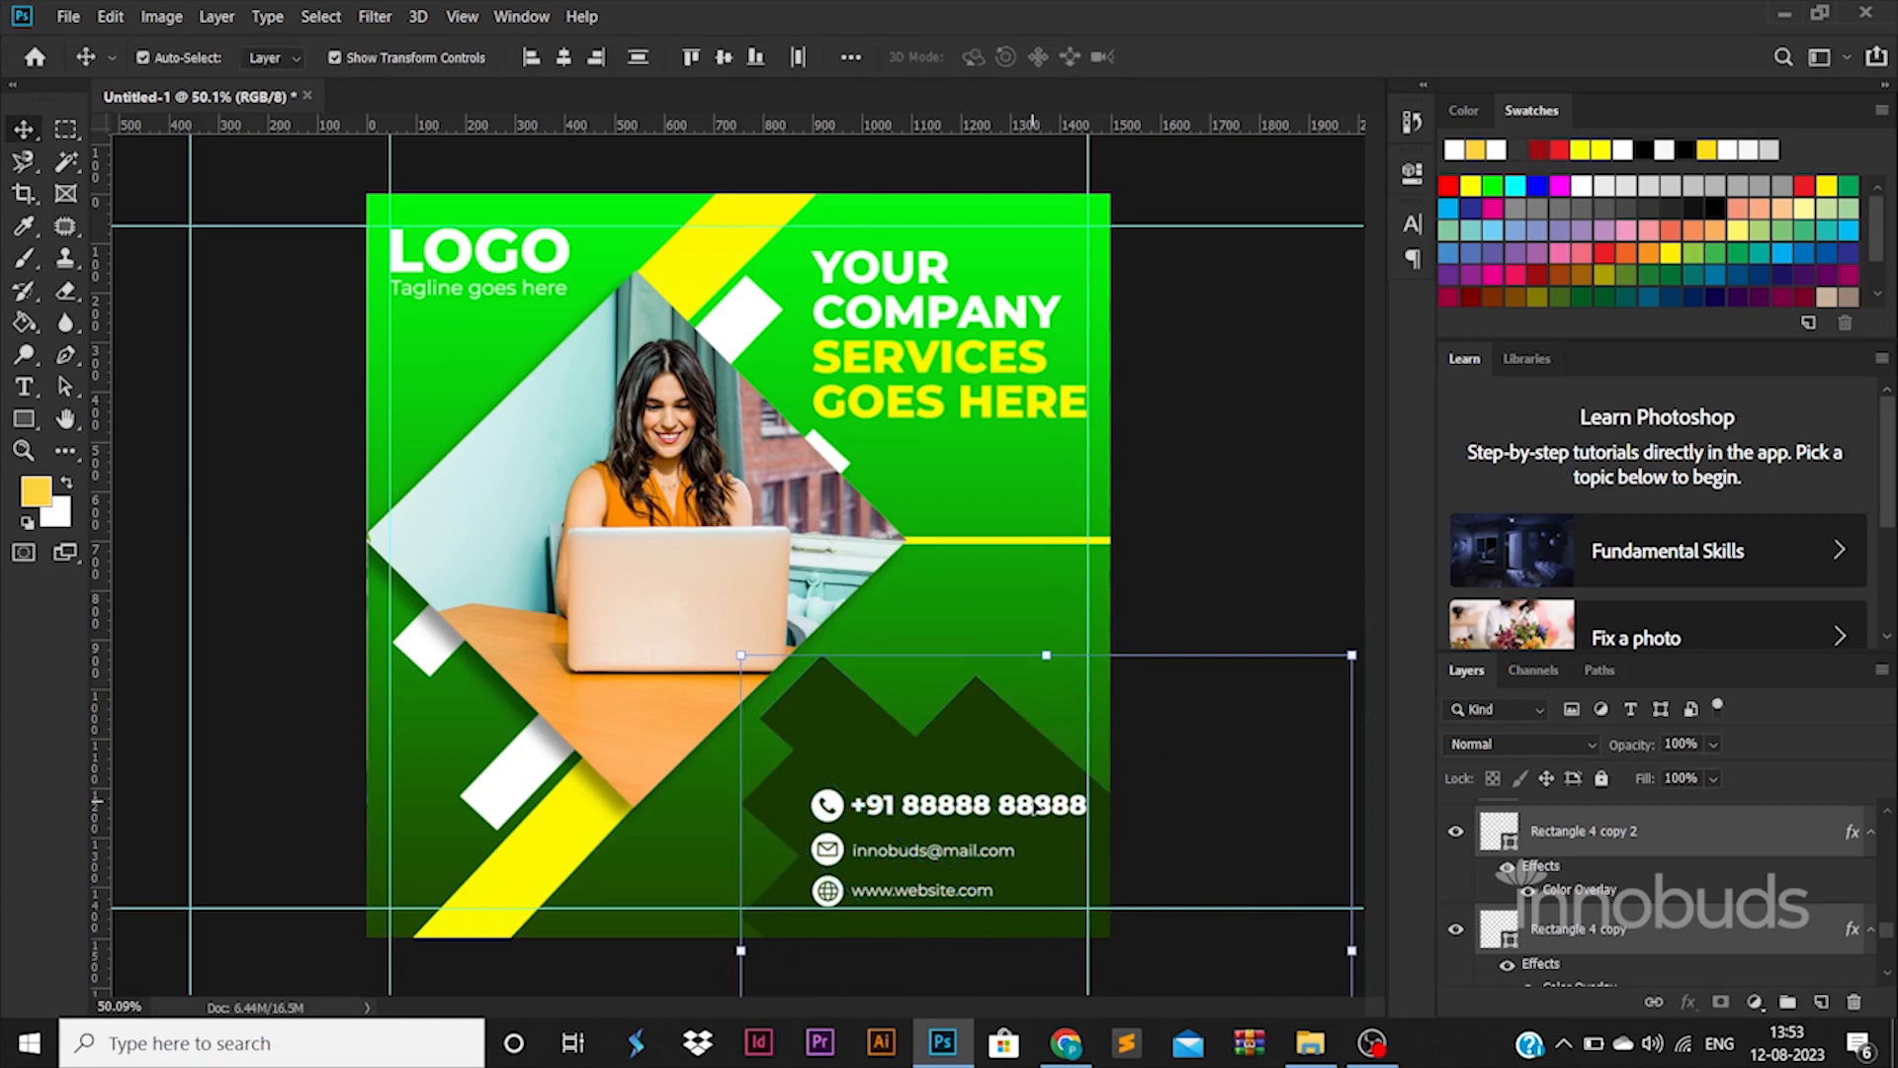
click(1194, 592)
scroll(1088, 619, down, 2)
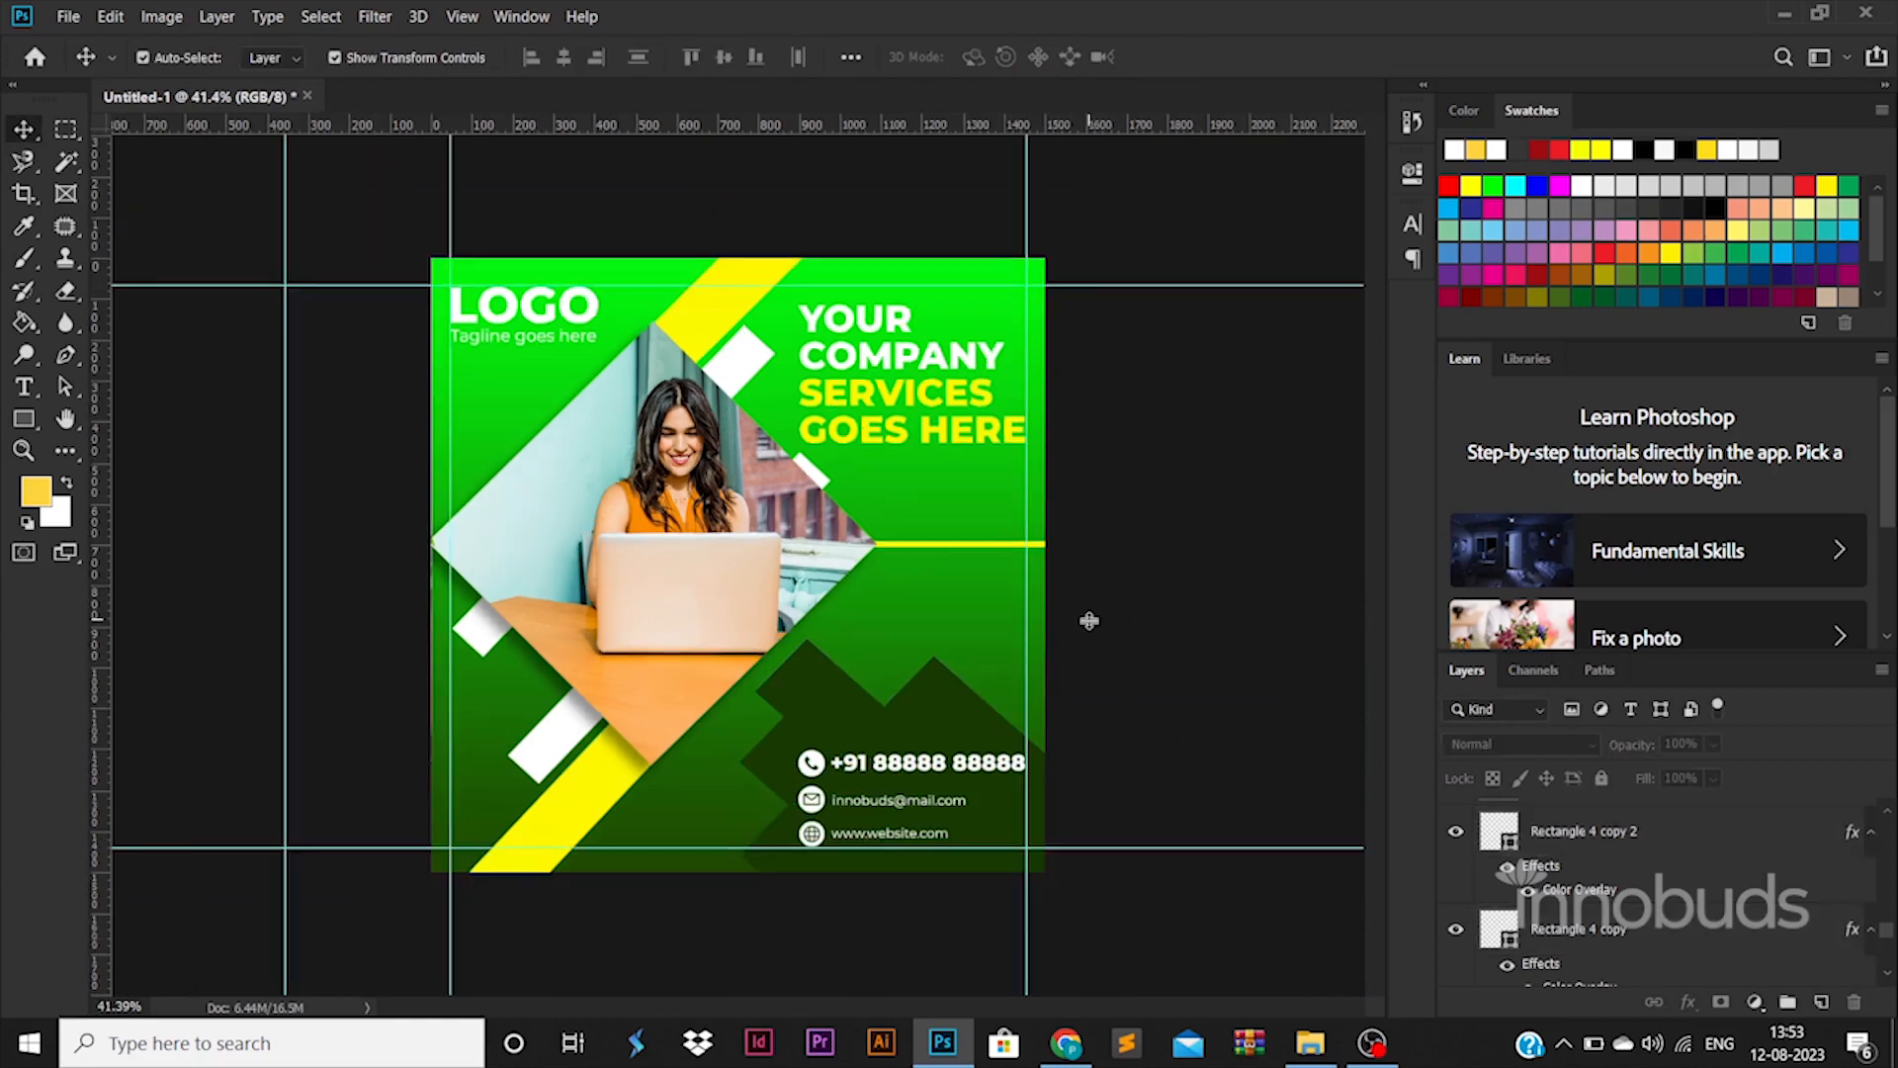
click(816, 675)
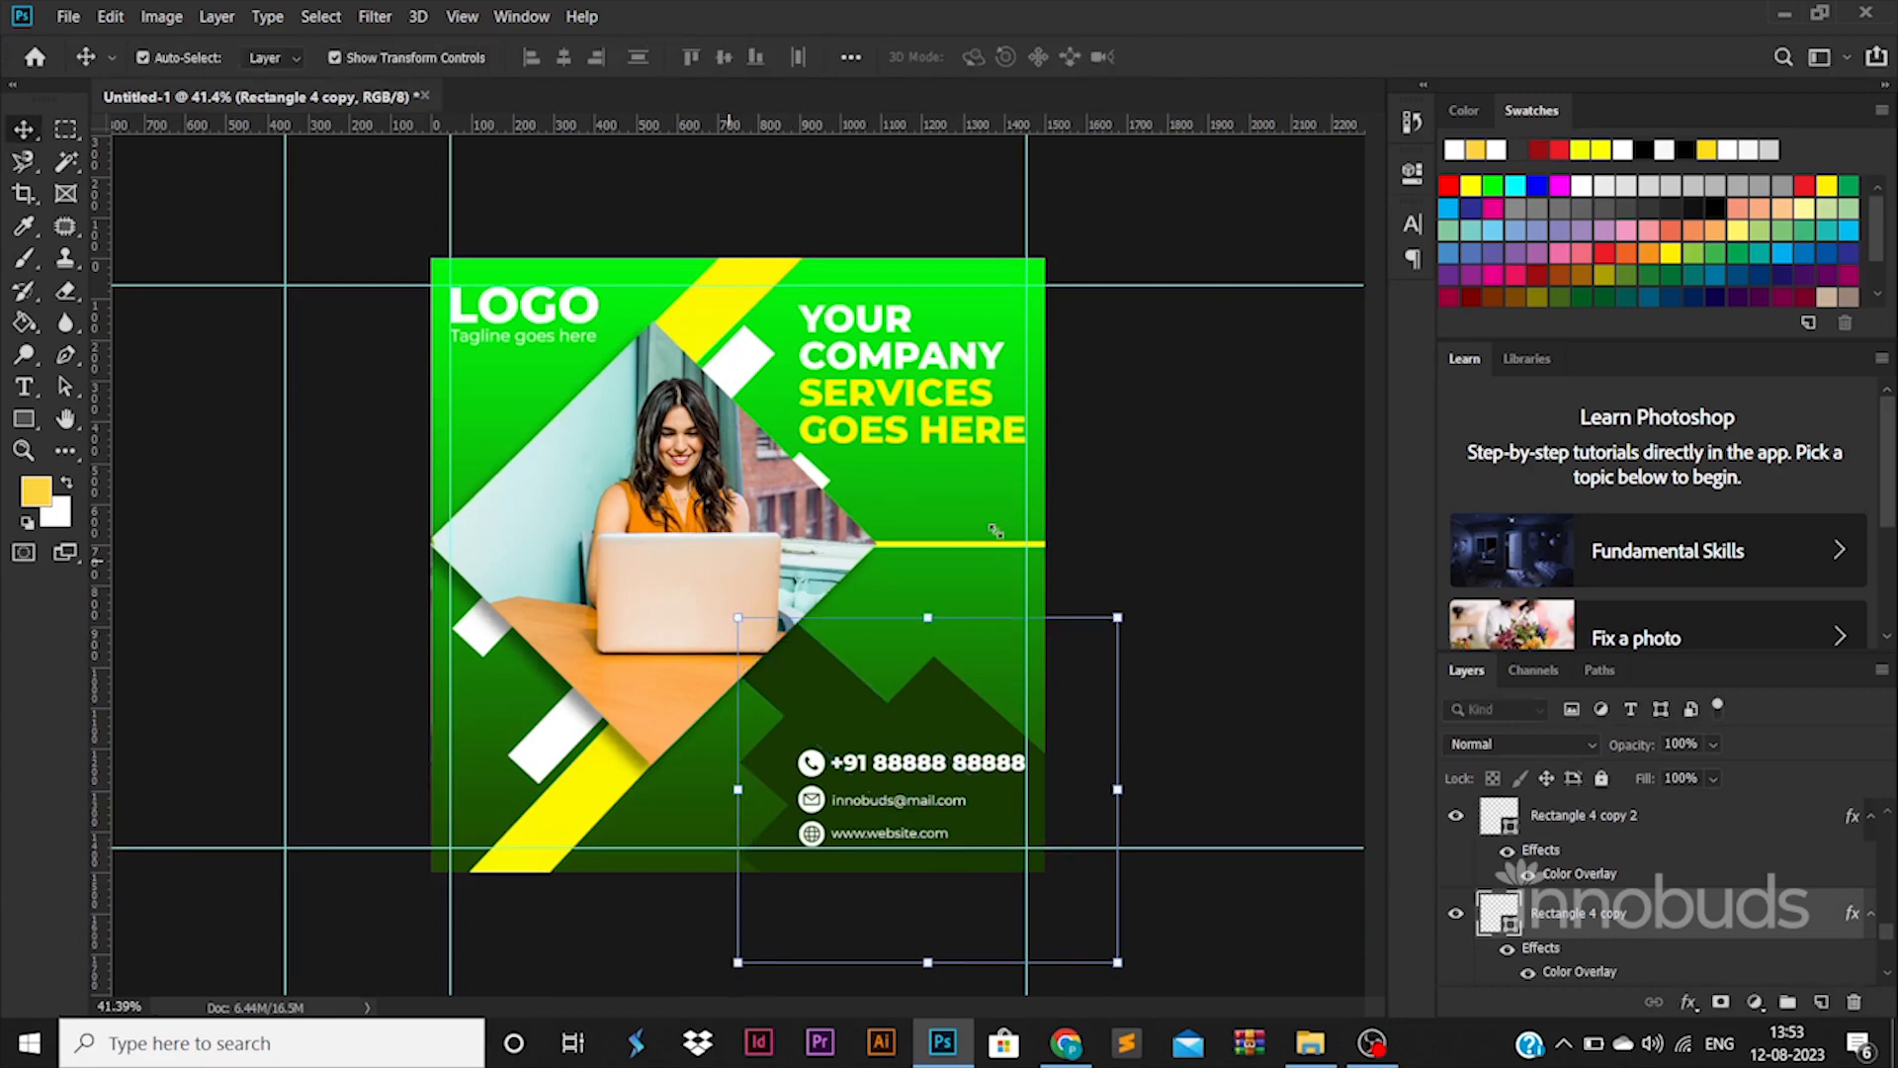
click(1245, 553)
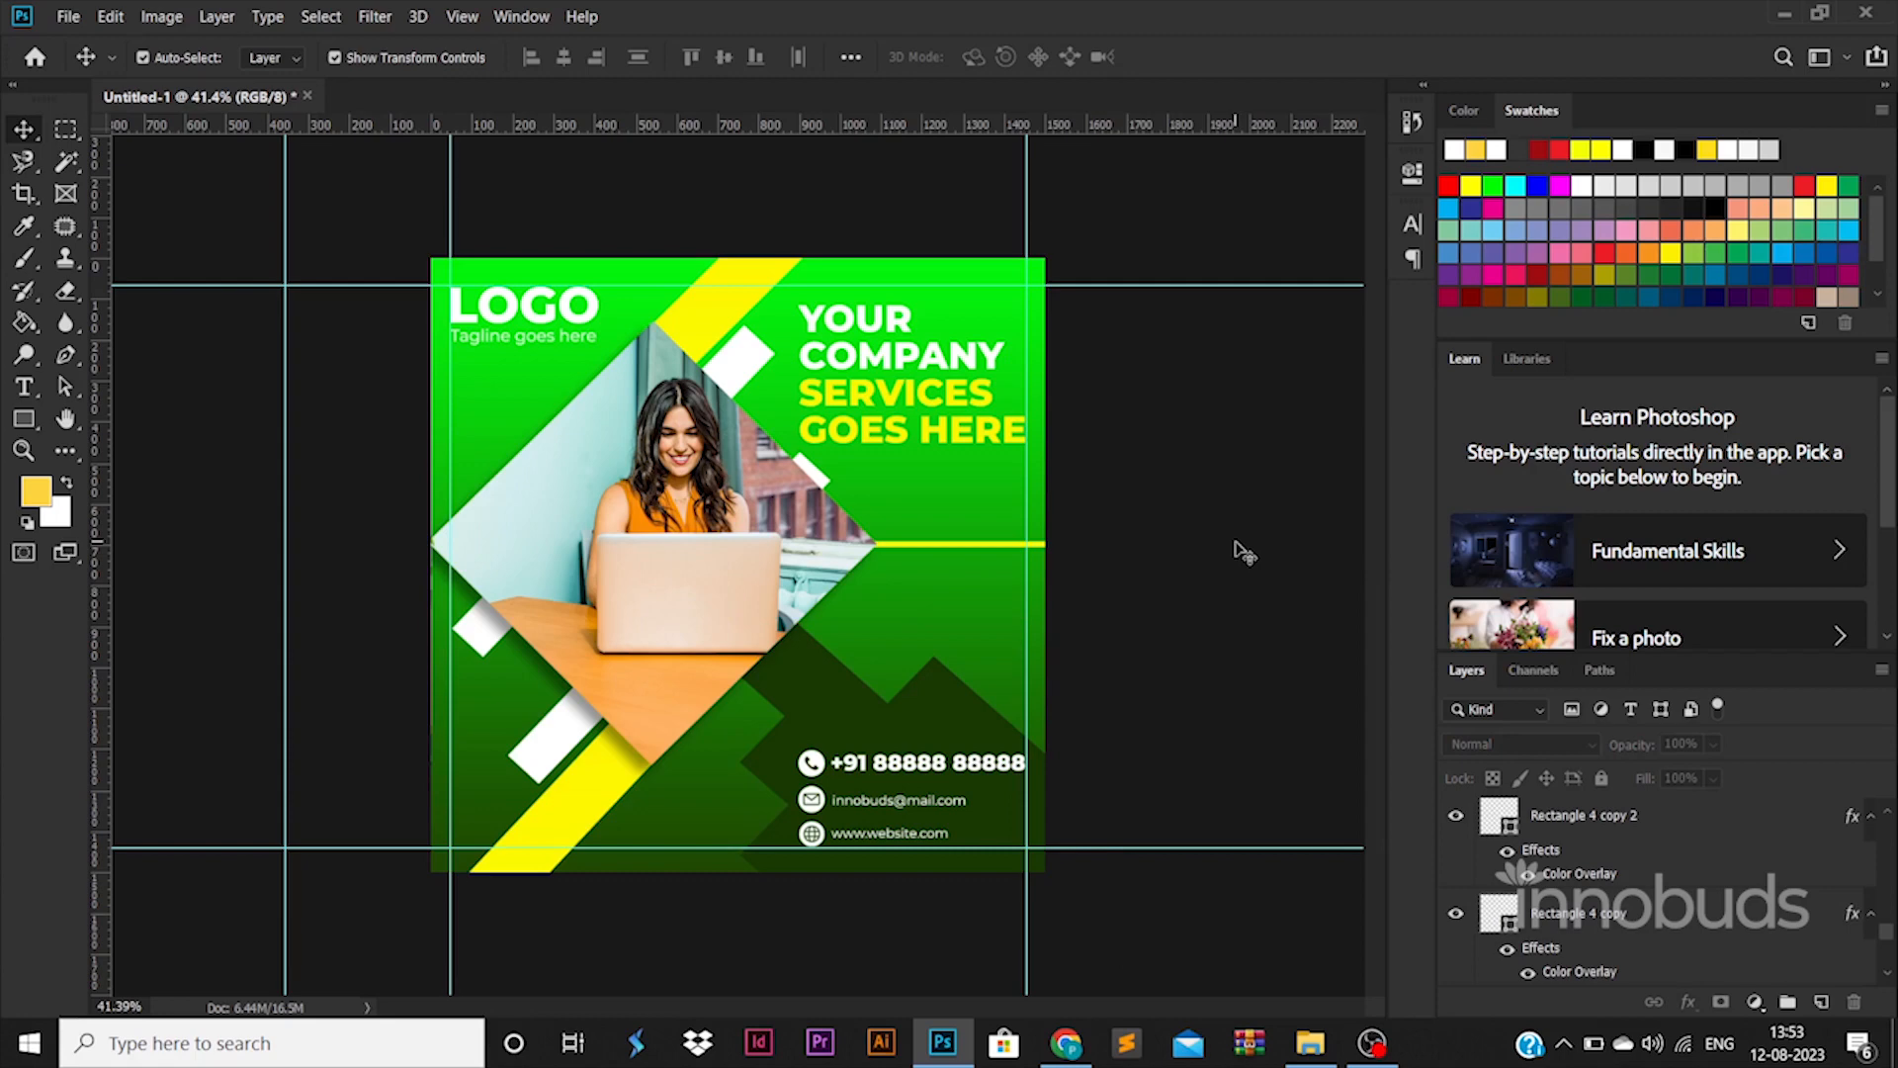
Change the left stop of Layer 0's Gradient Overlay from neon green to 34cc16
click(1018, 615)
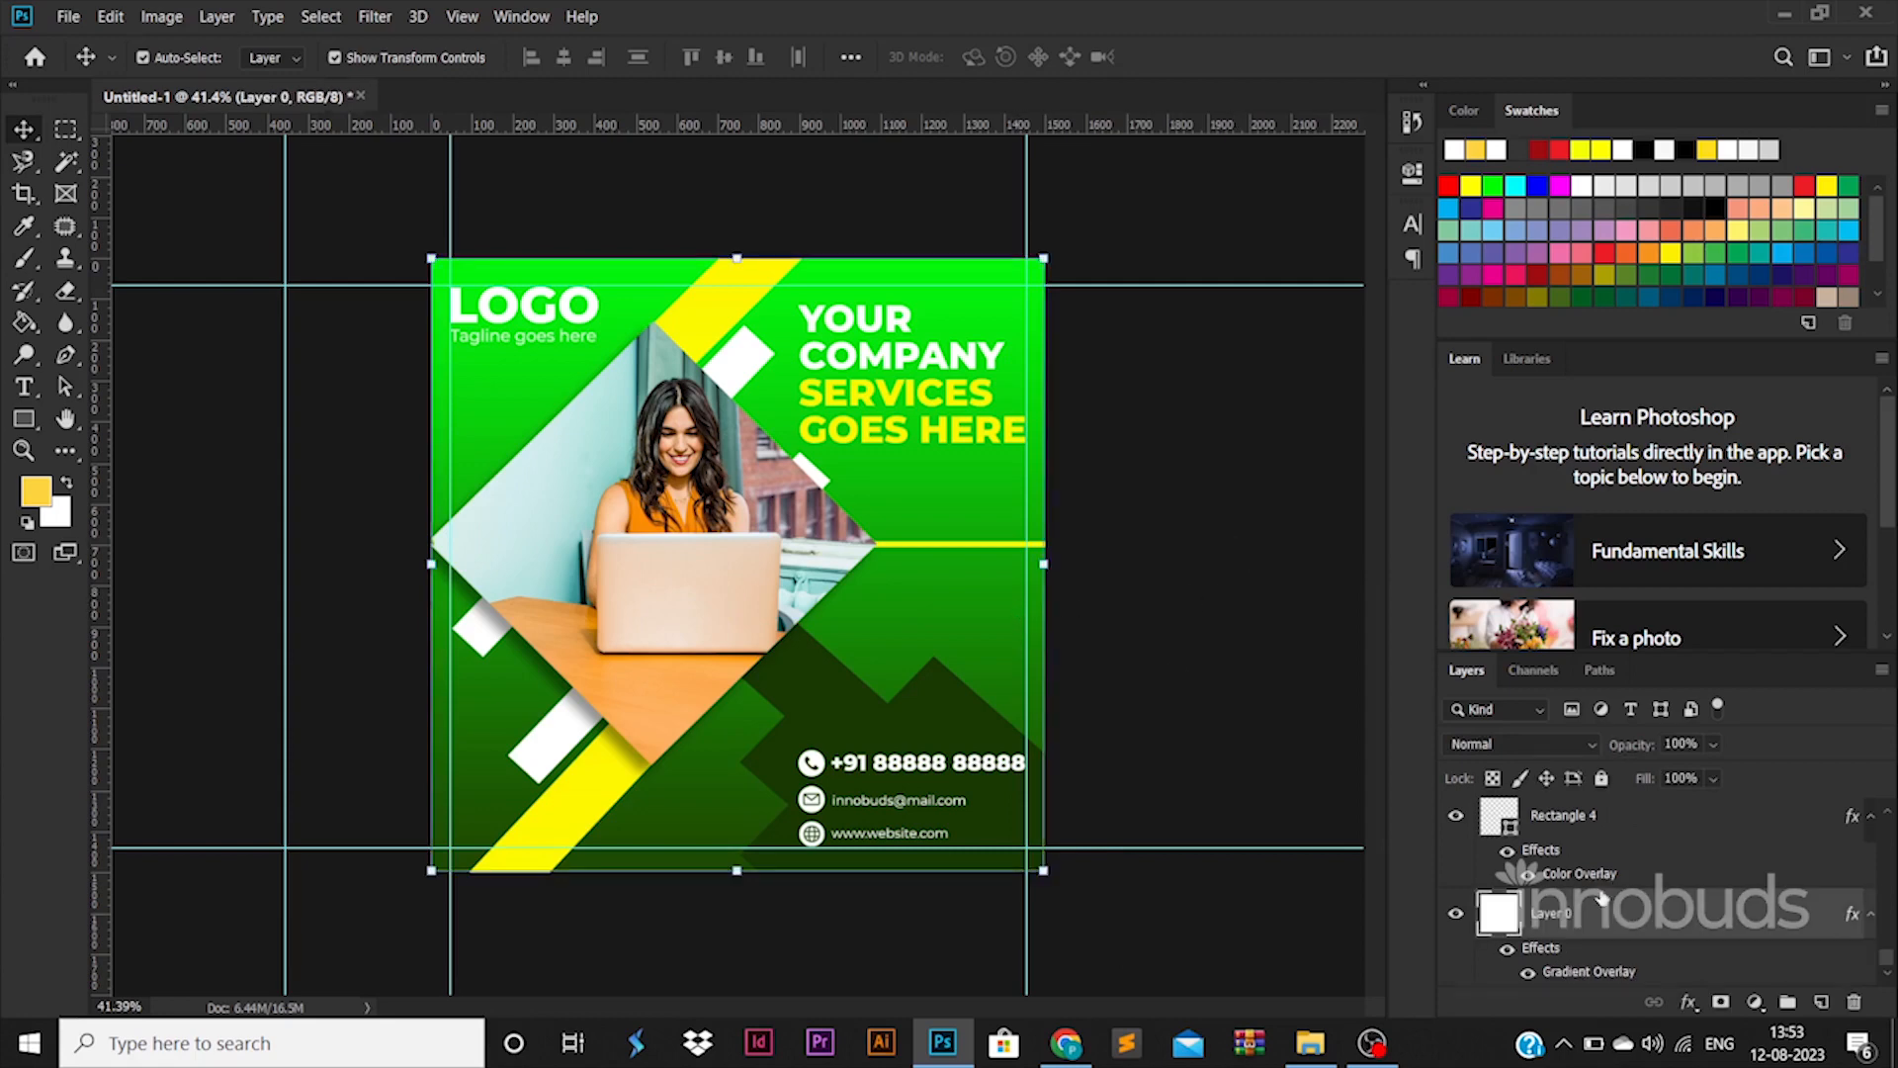
double_click(1583, 974)
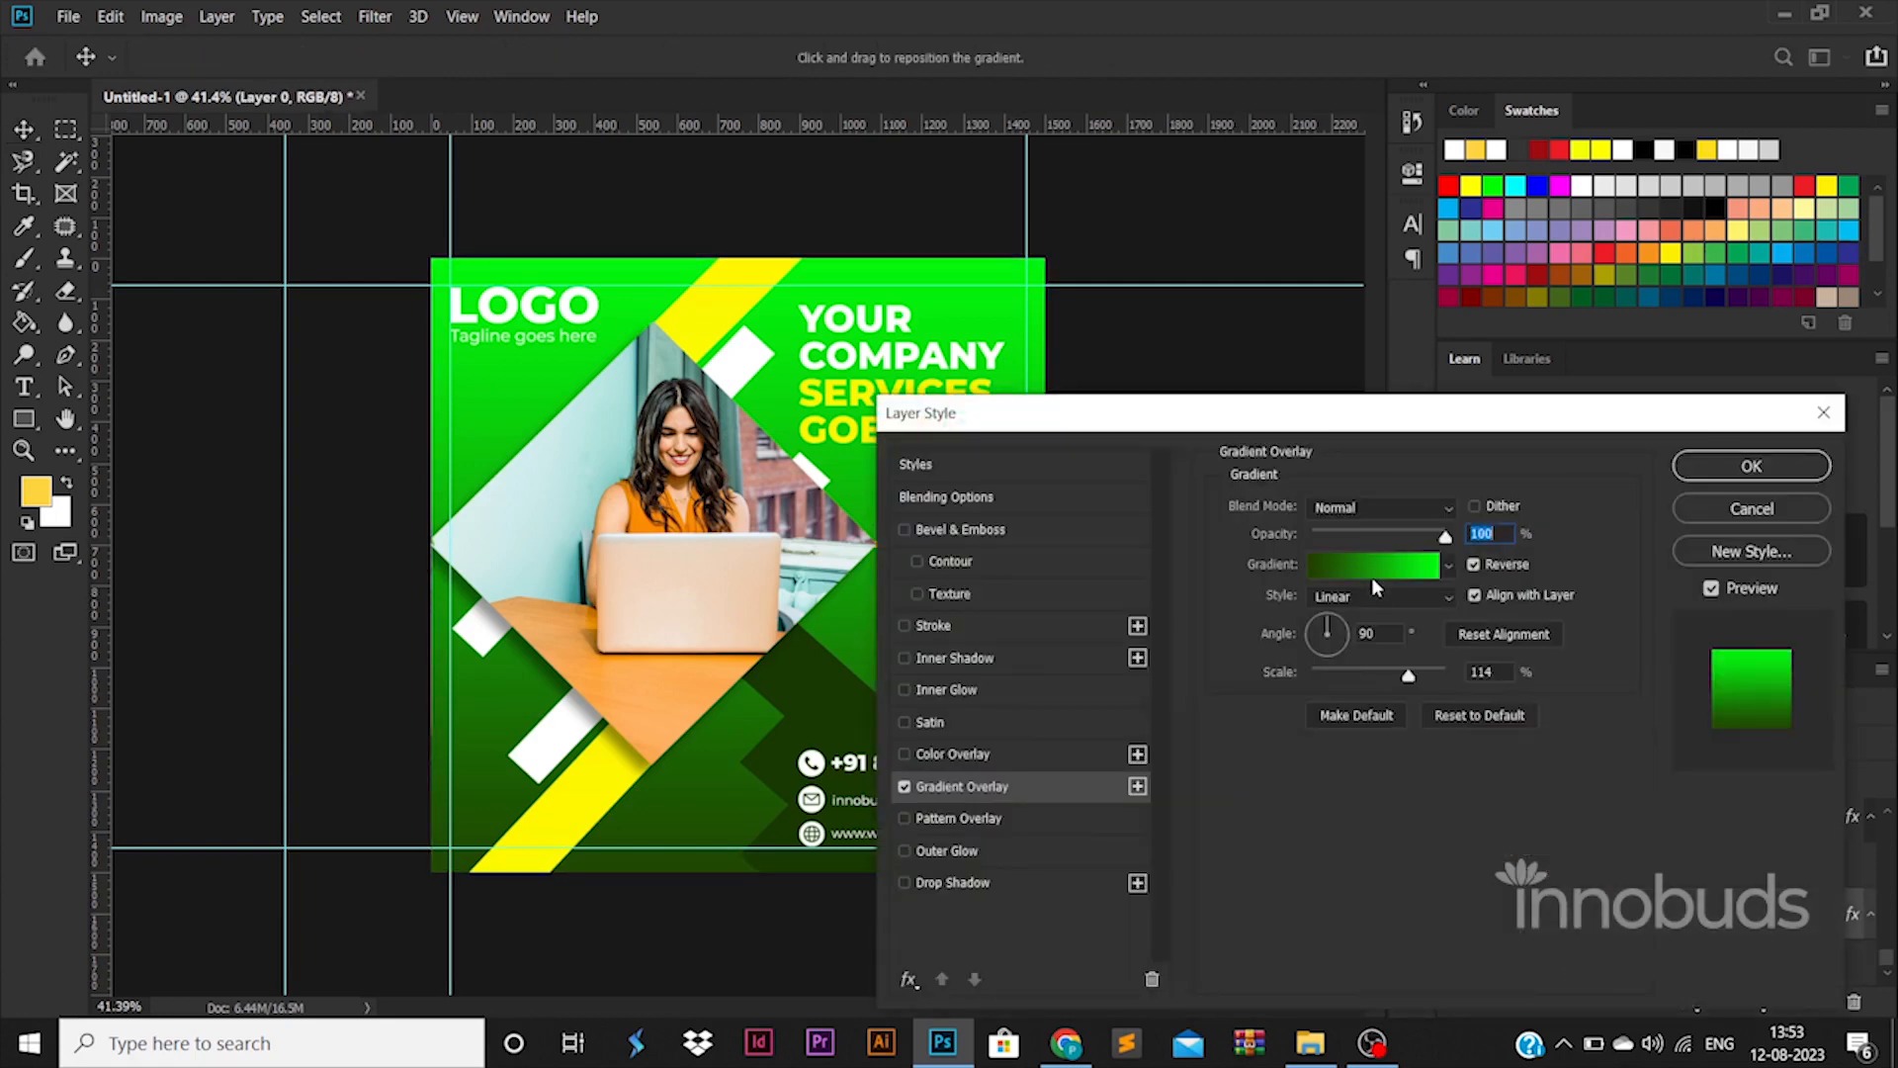
click(1374, 568)
click(1295, 839)
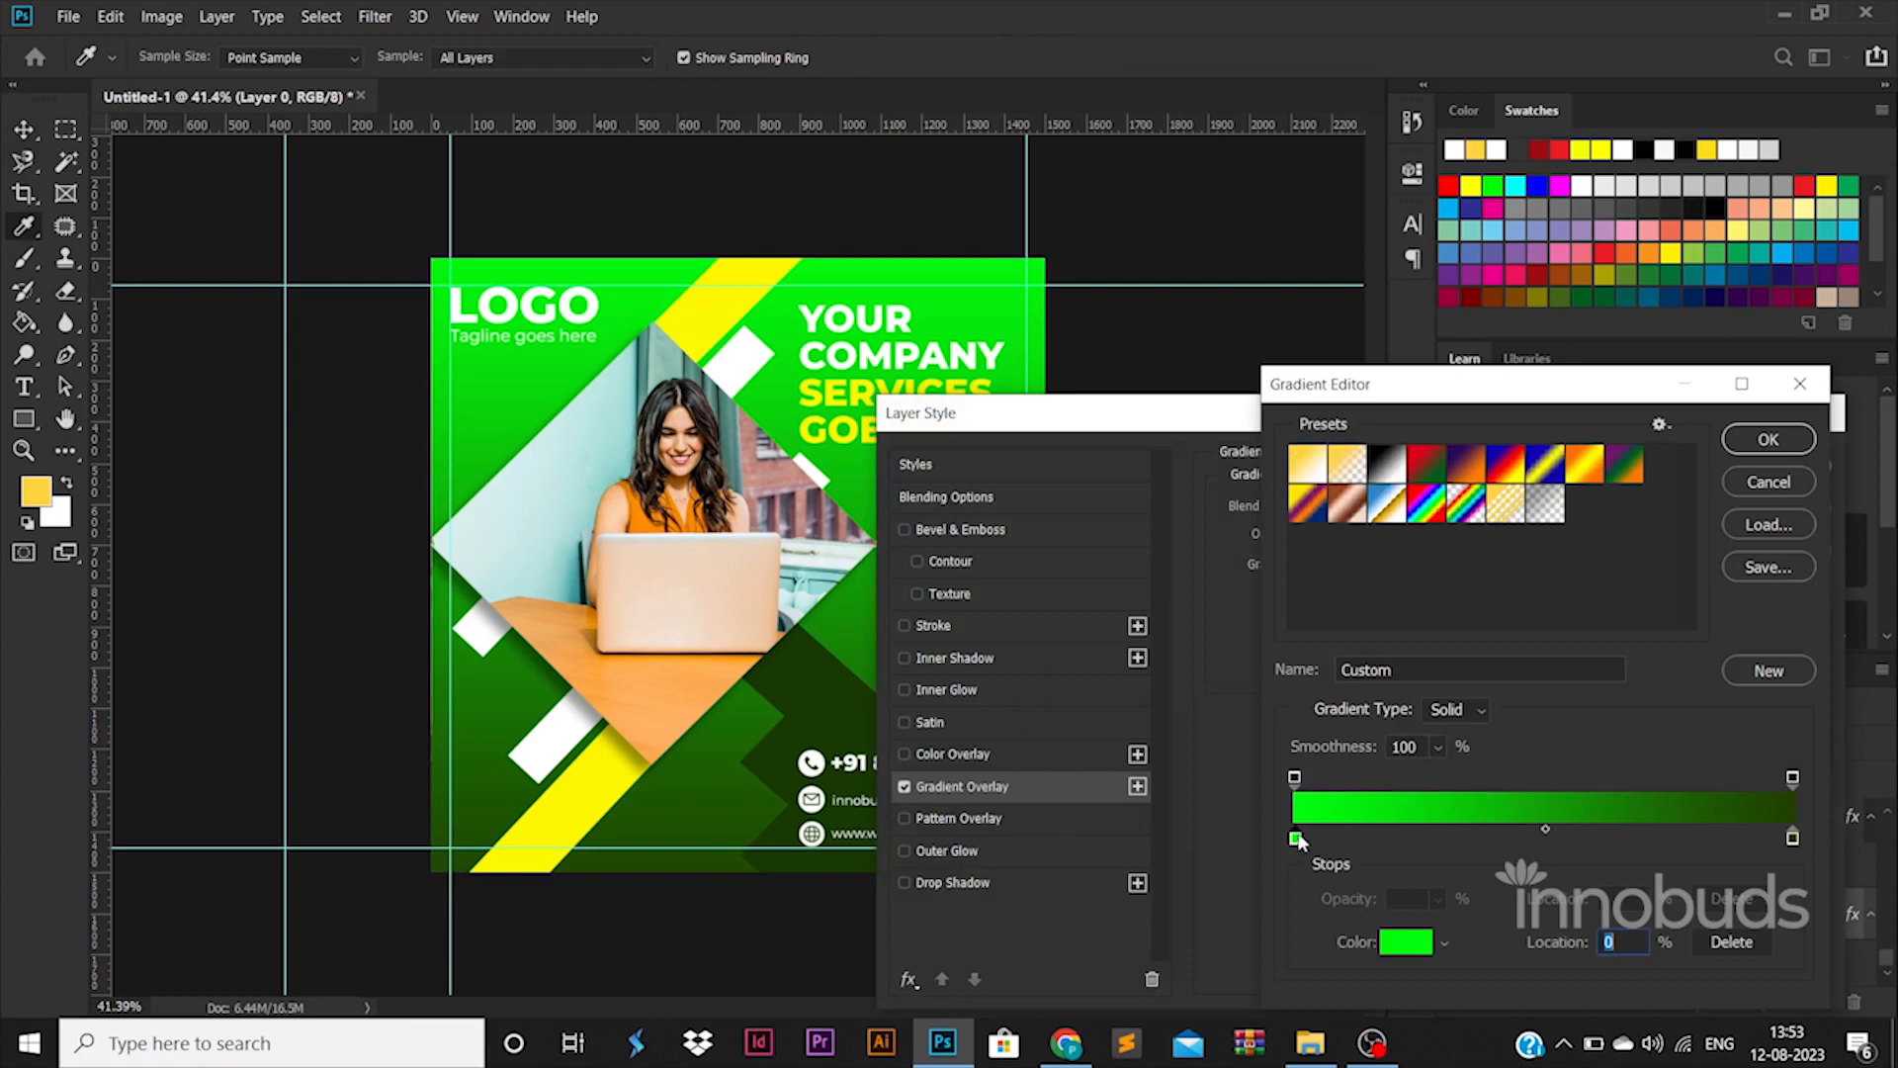
double_click(1297, 838)
click(1564, 709)
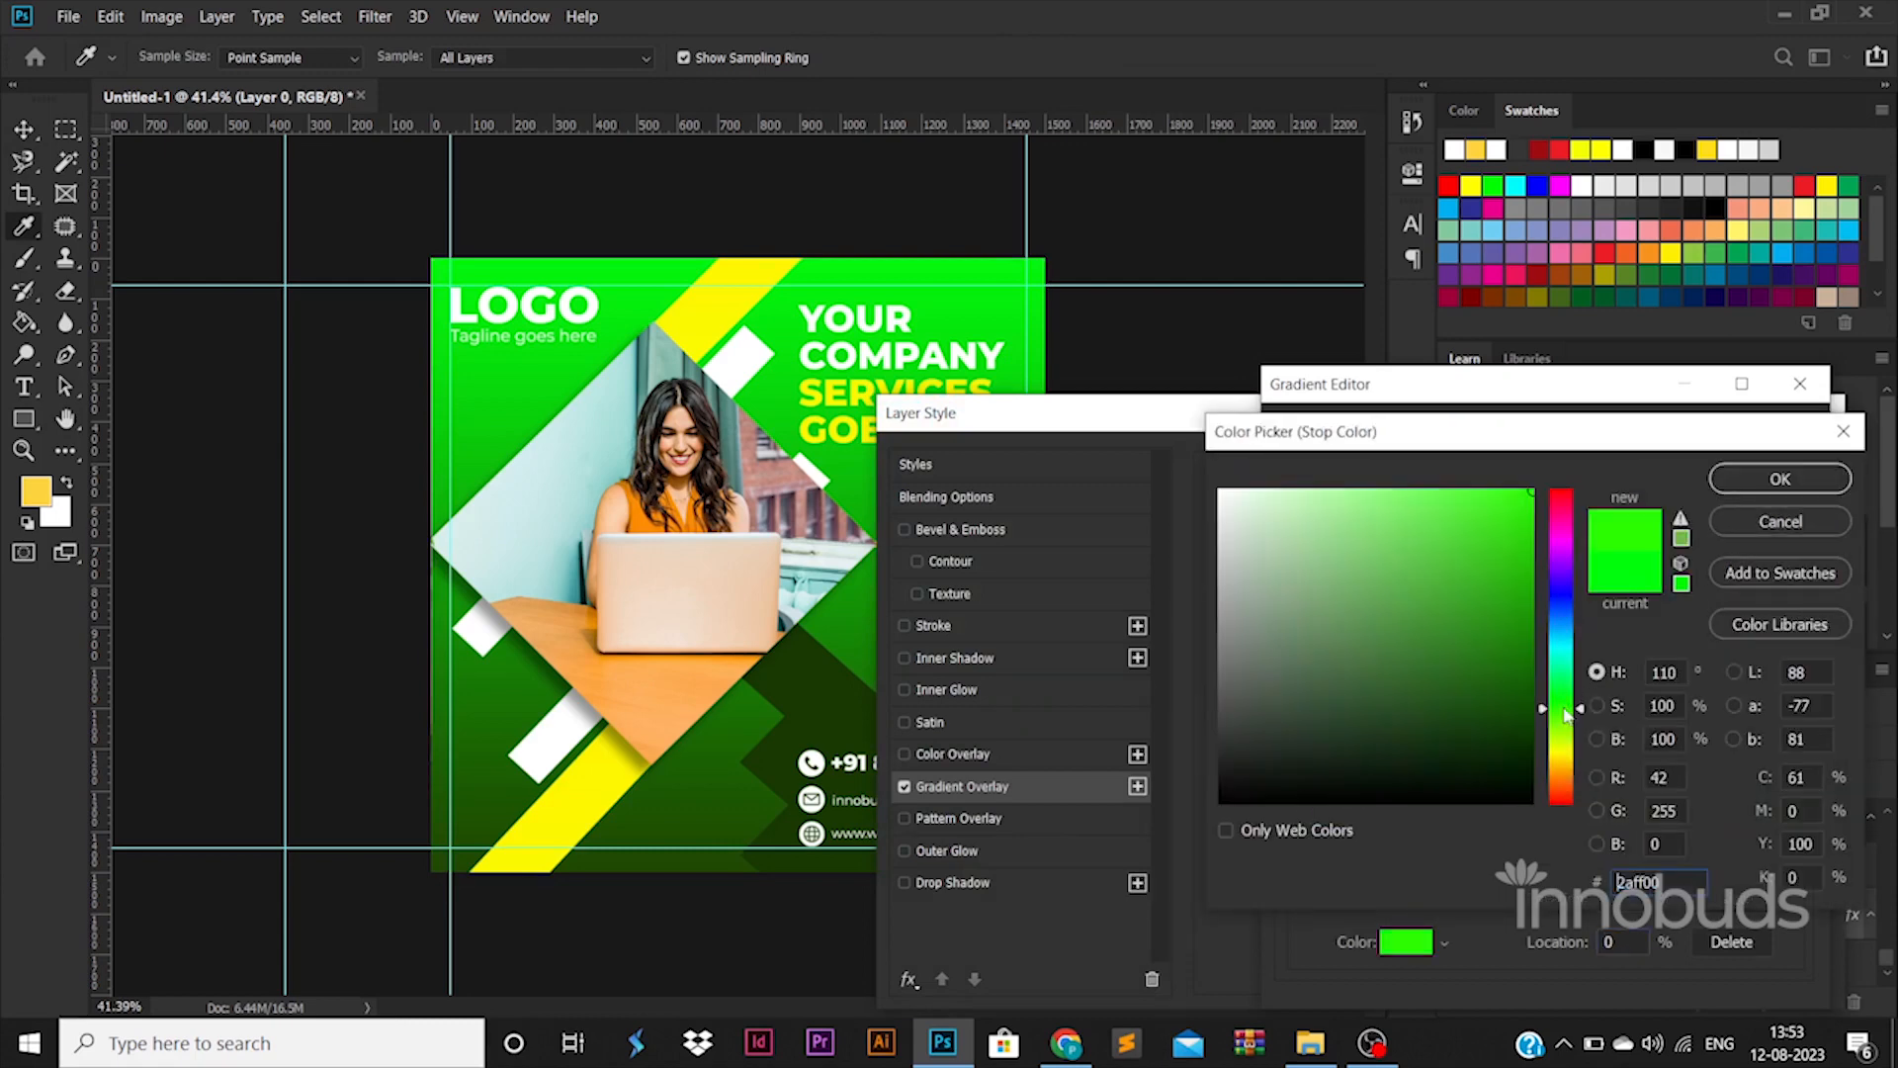
click(1500, 551)
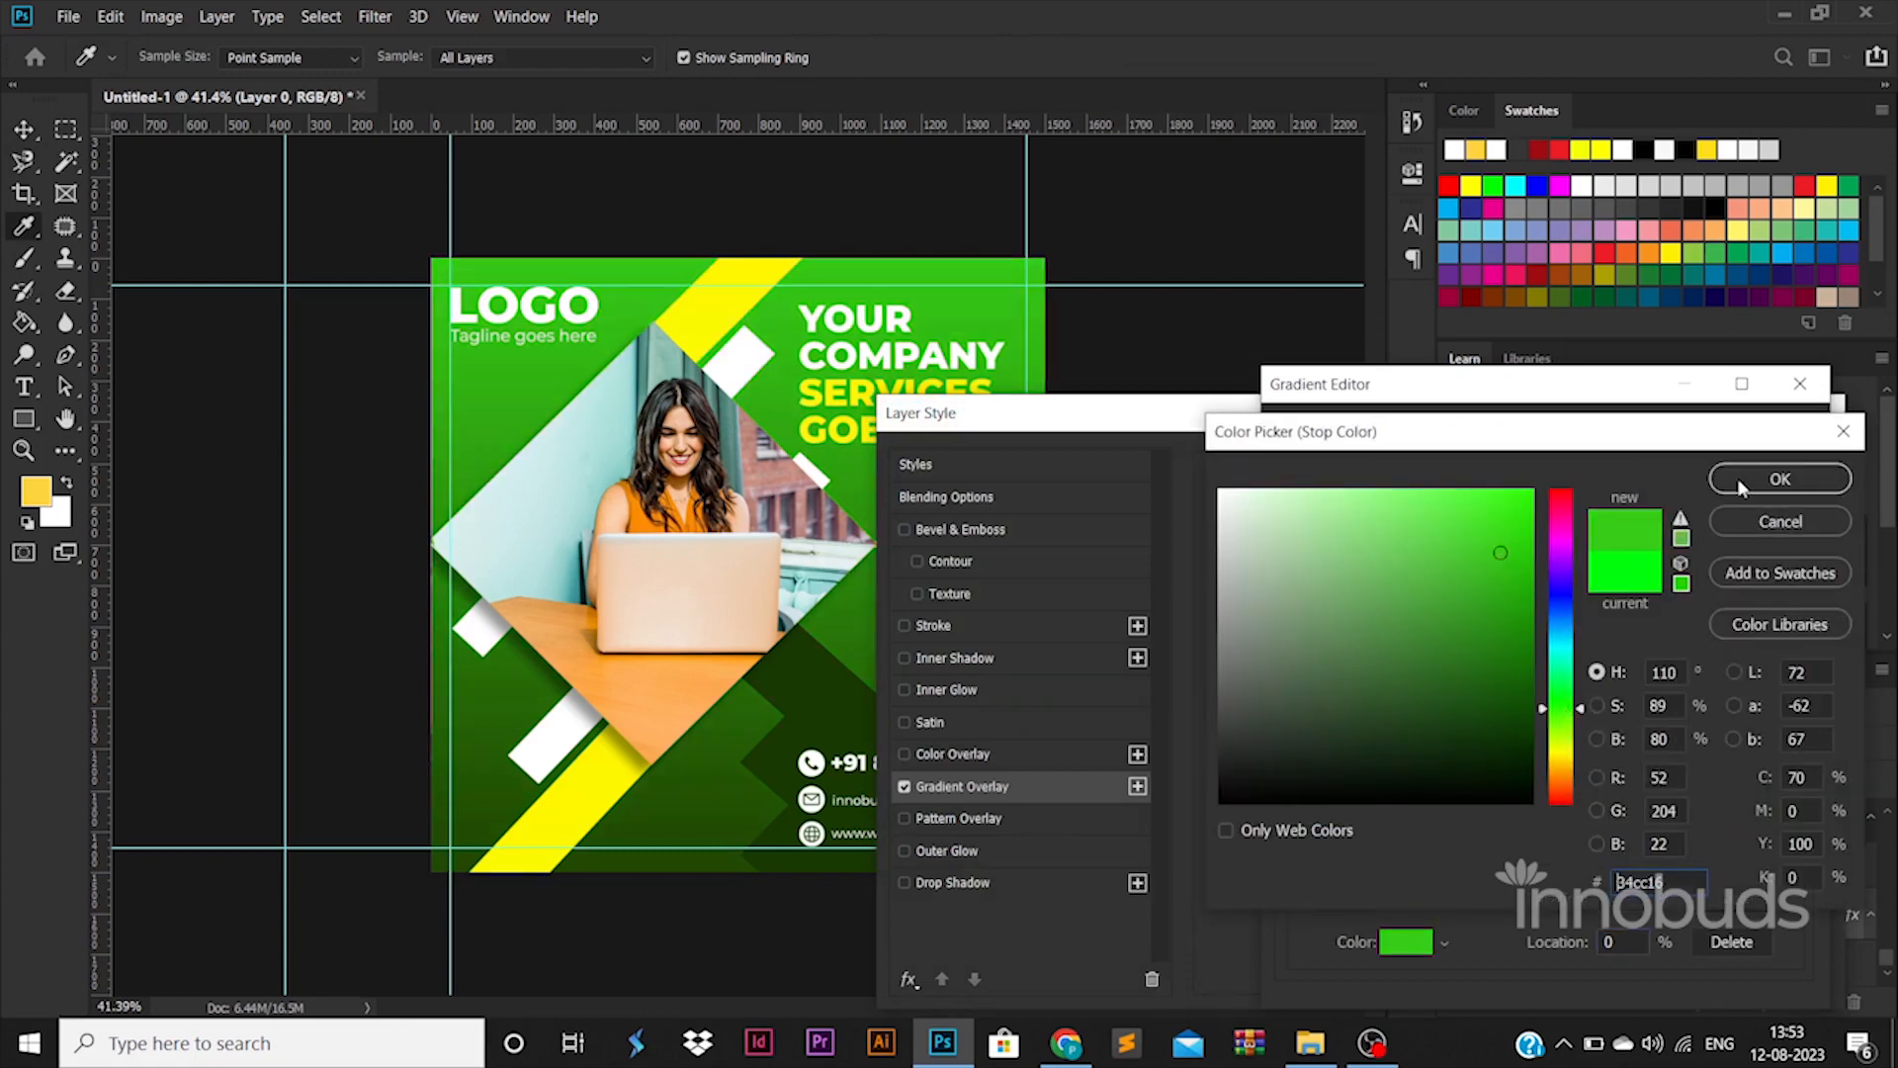
click(1780, 479)
click(1775, 438)
click(1770, 465)
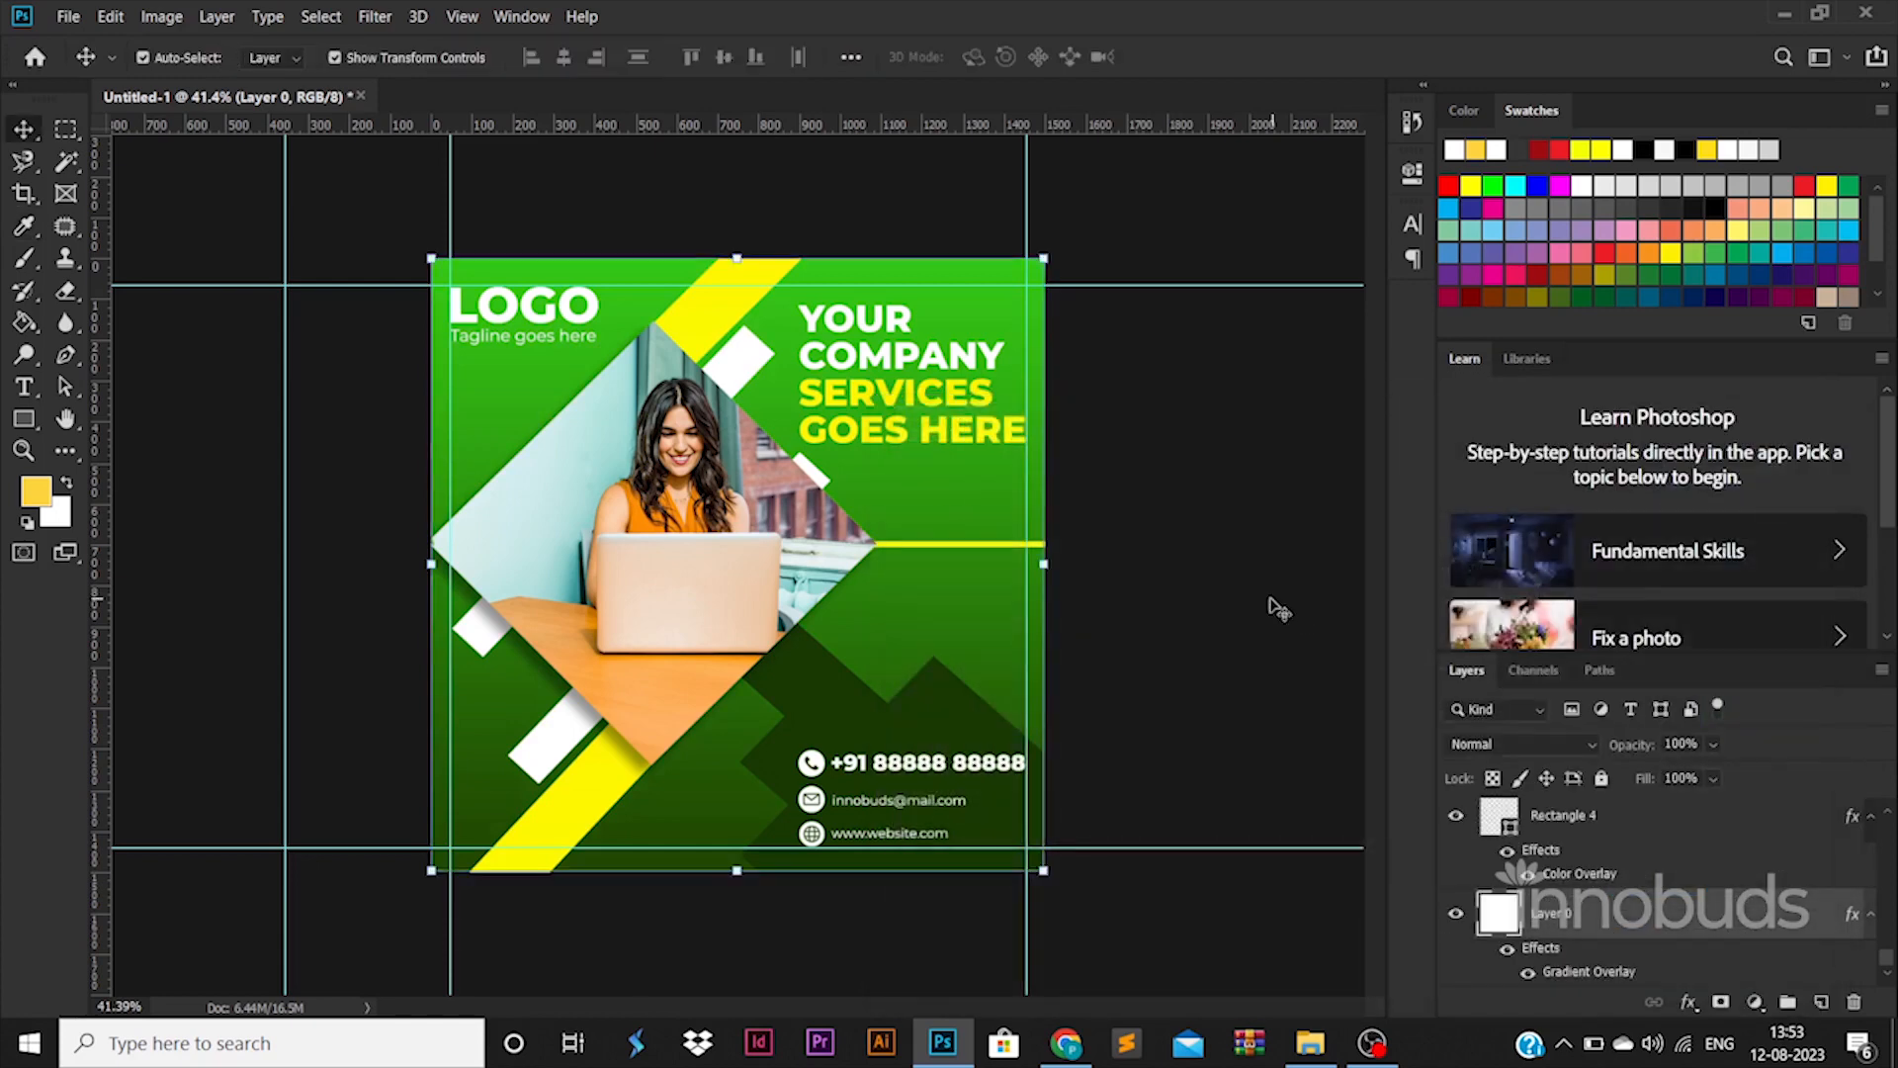
click(1278, 610)
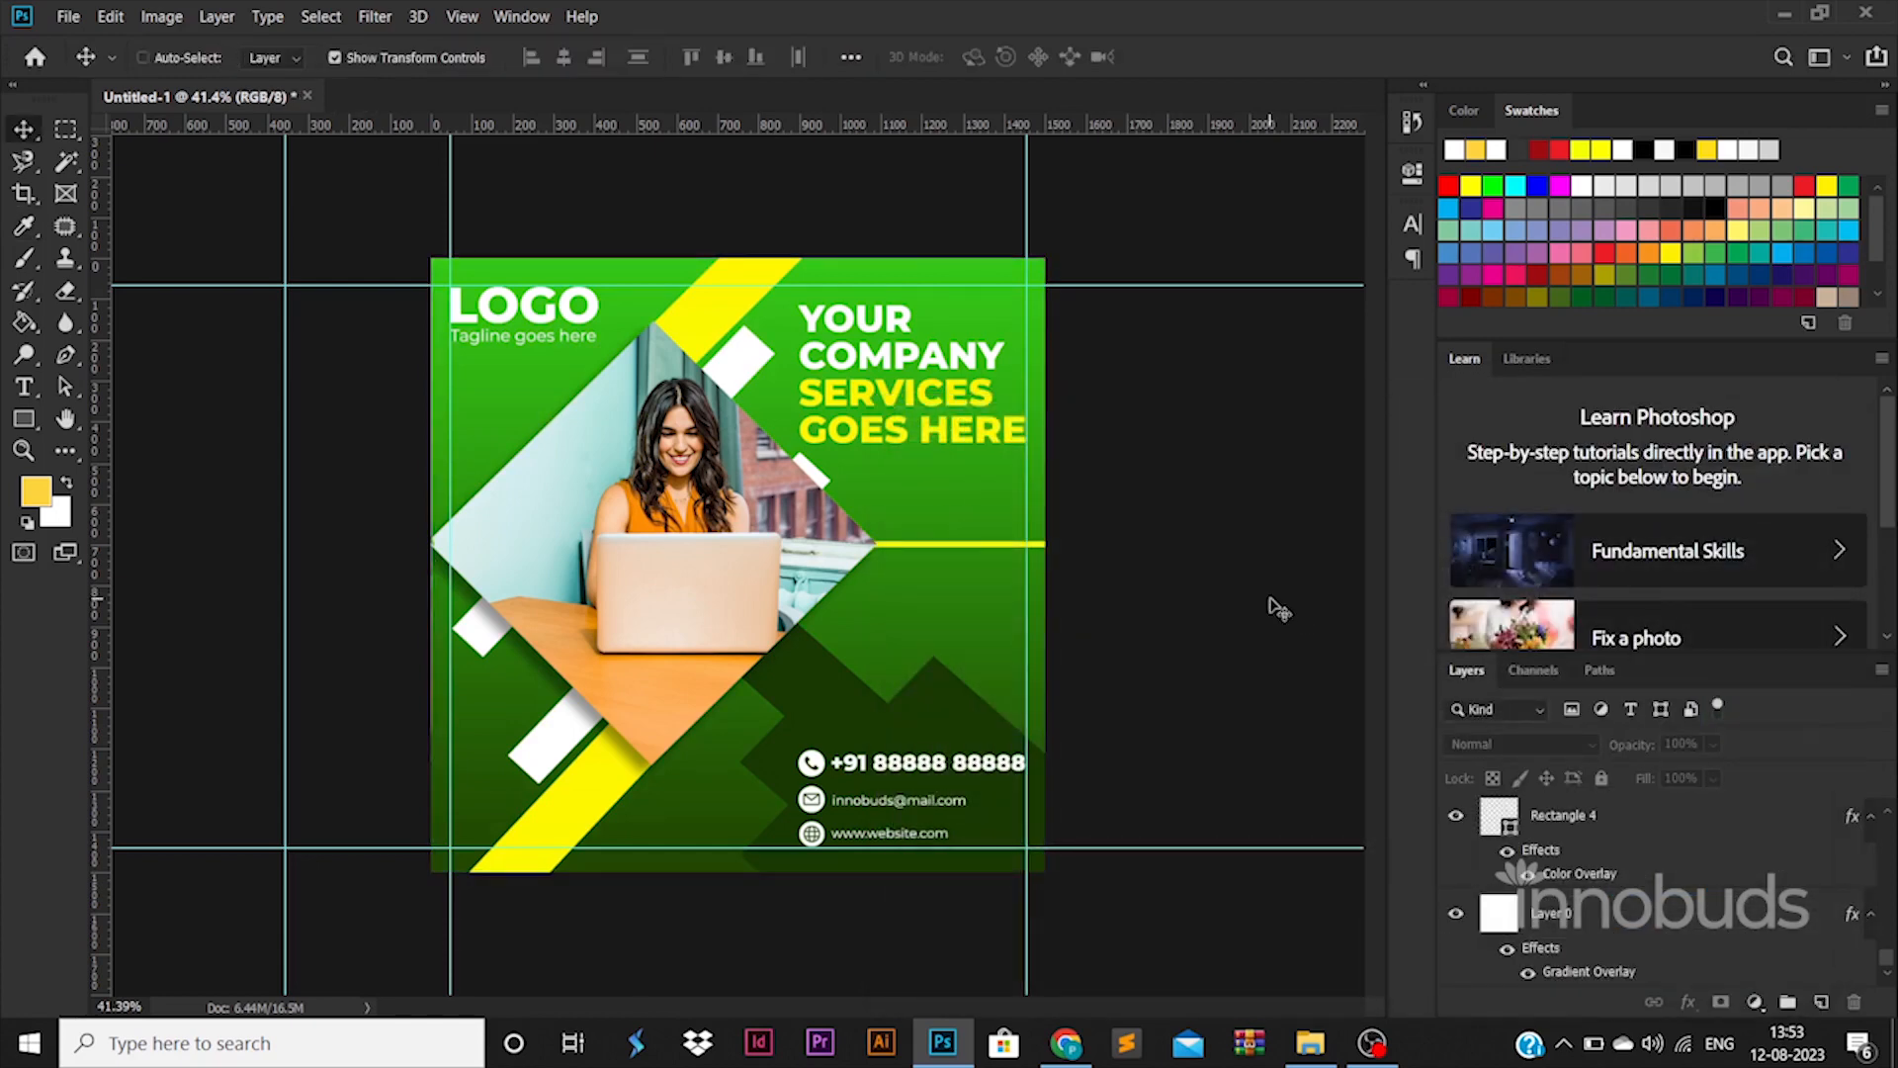
Save for Web as JPEG High into D: > YouTube projects > videos > 68-39 as poster.jpg
key(ctrl+alt+shift+s)
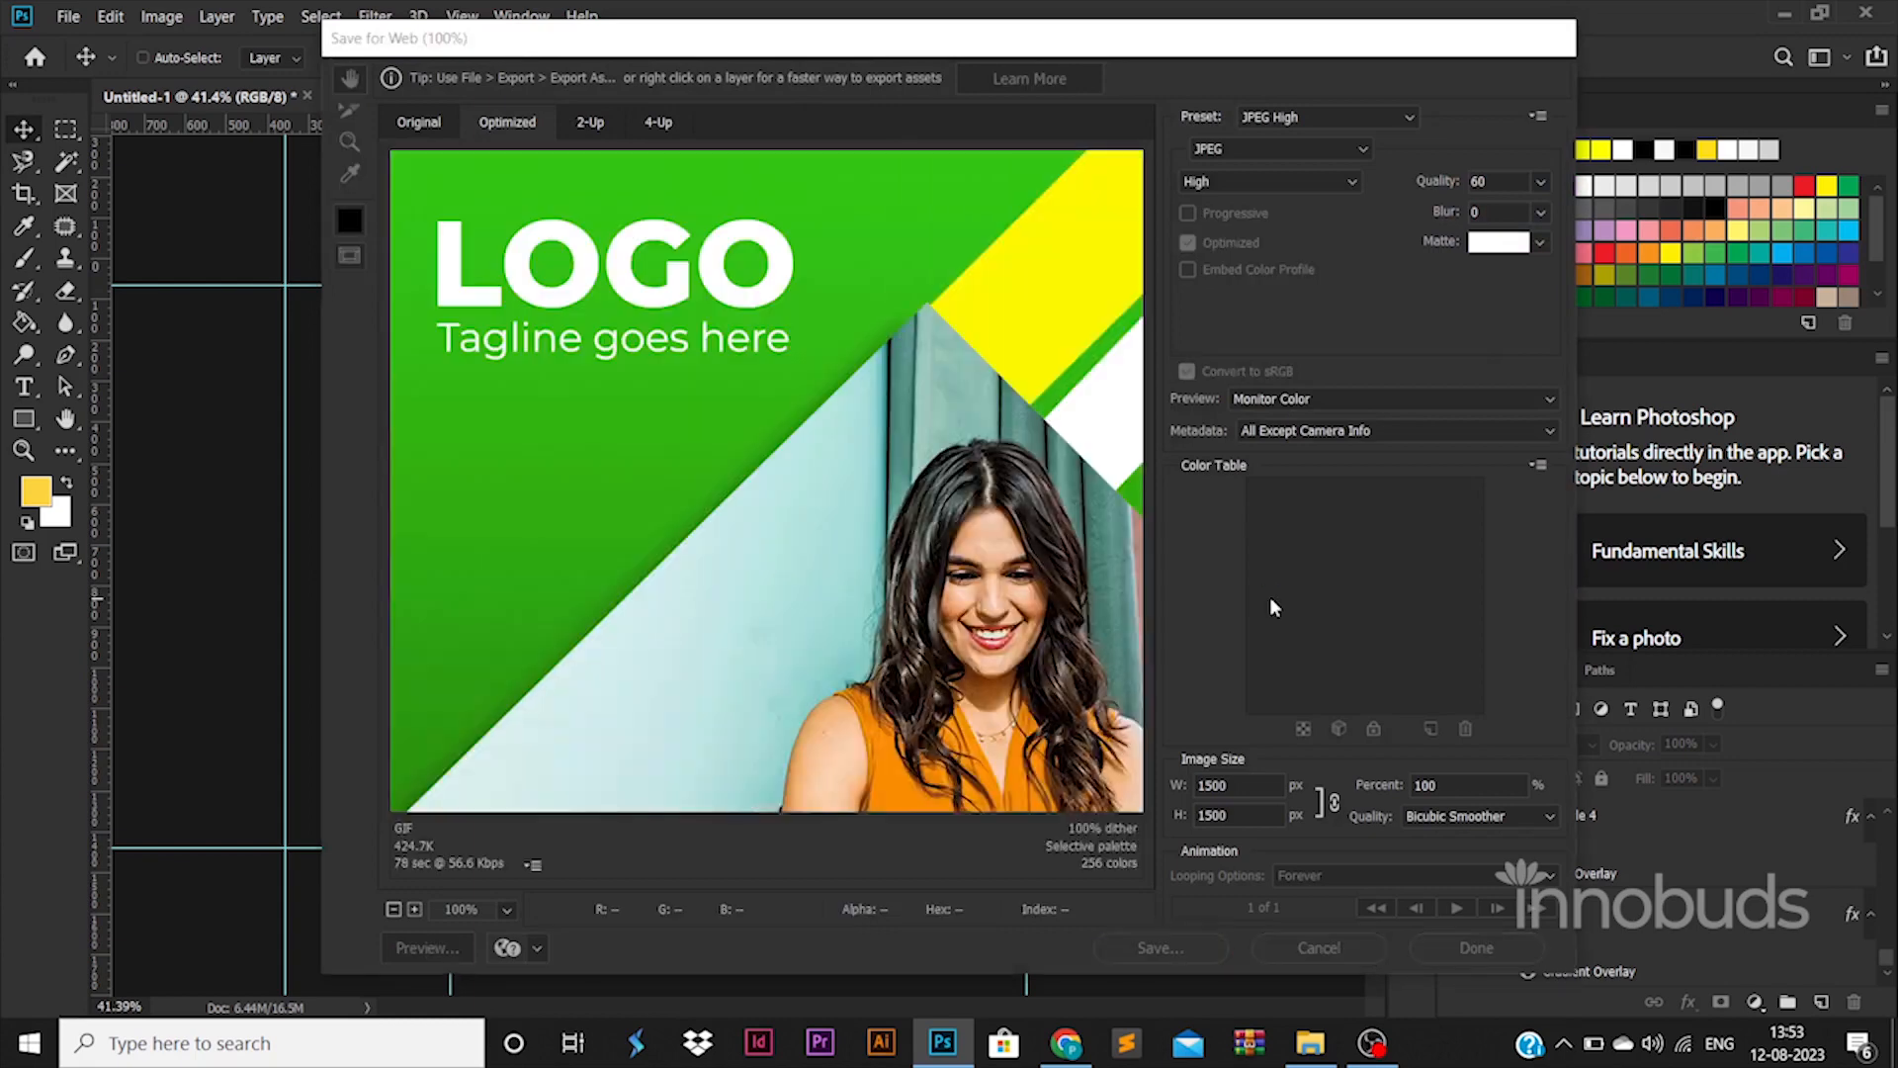
key(Return)
click(77, 337)
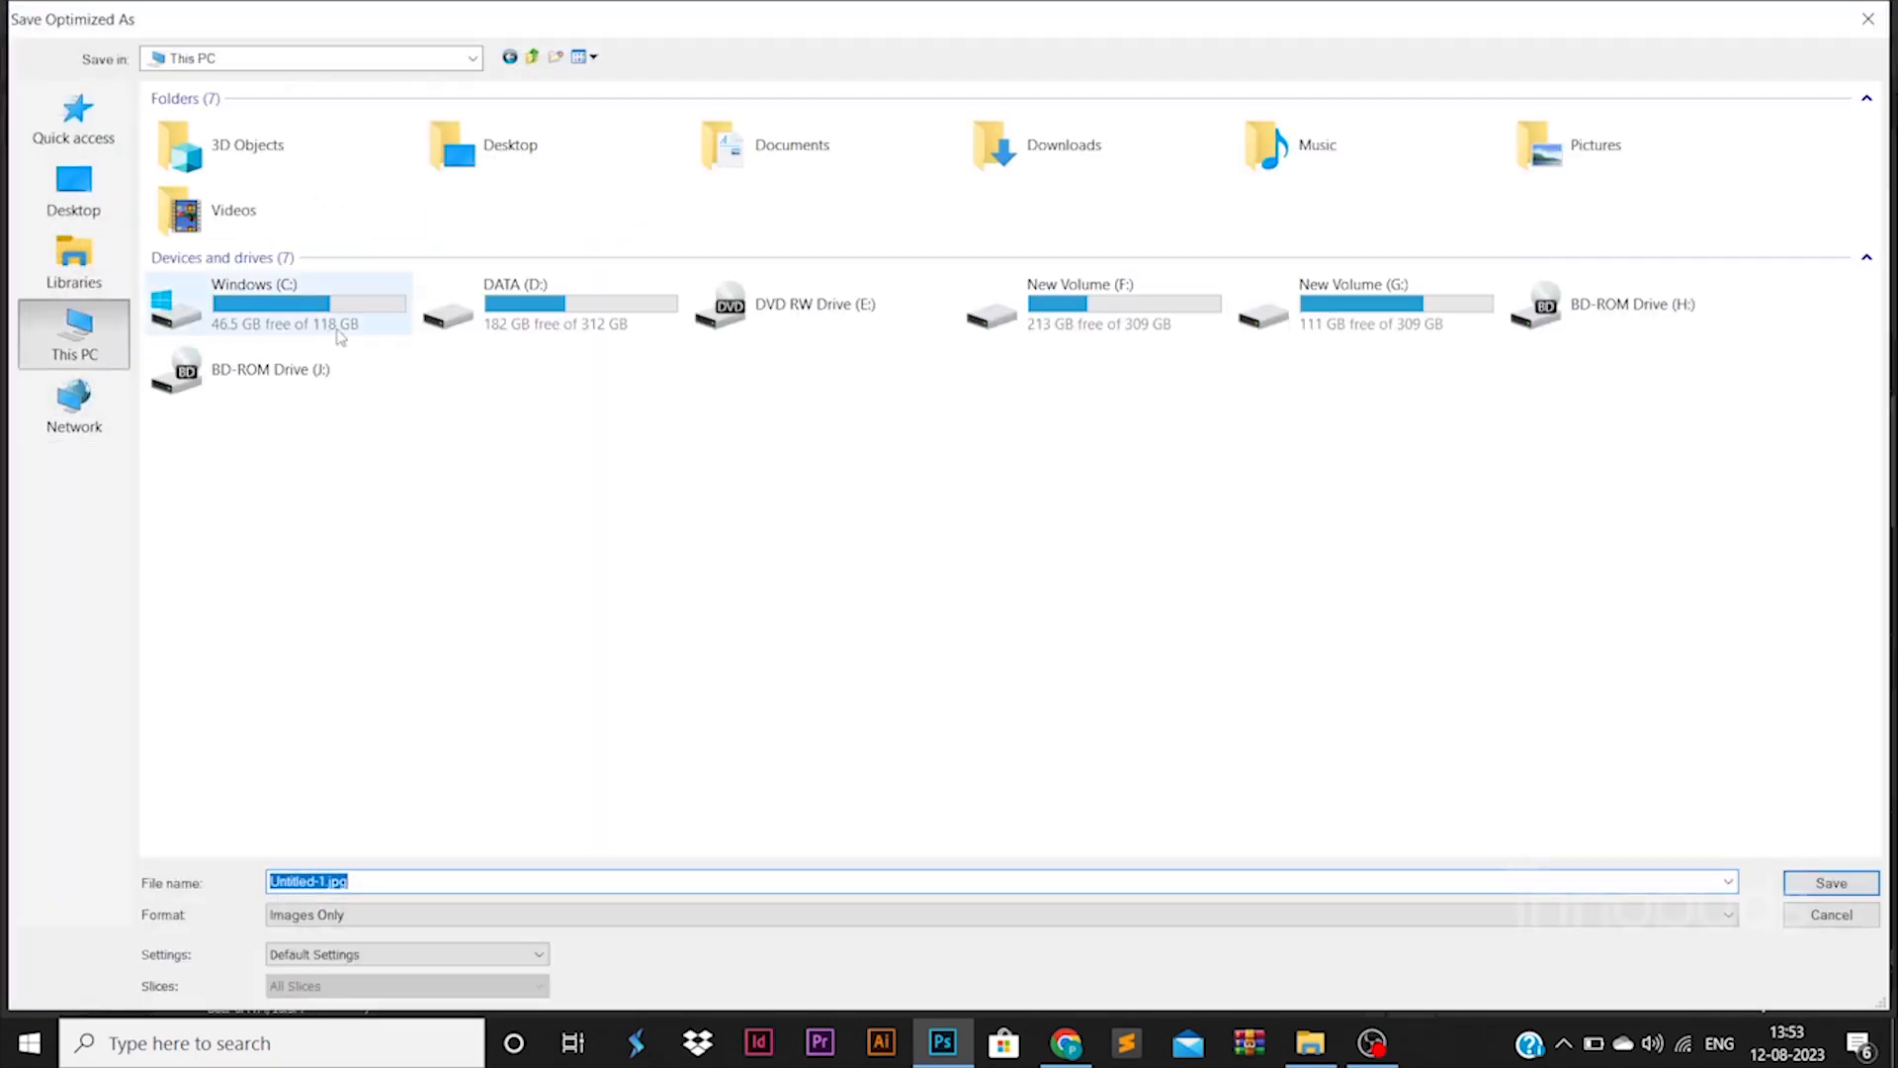
double_click(500, 296)
scroll(529, 225, down, 4)
double_click(458, 837)
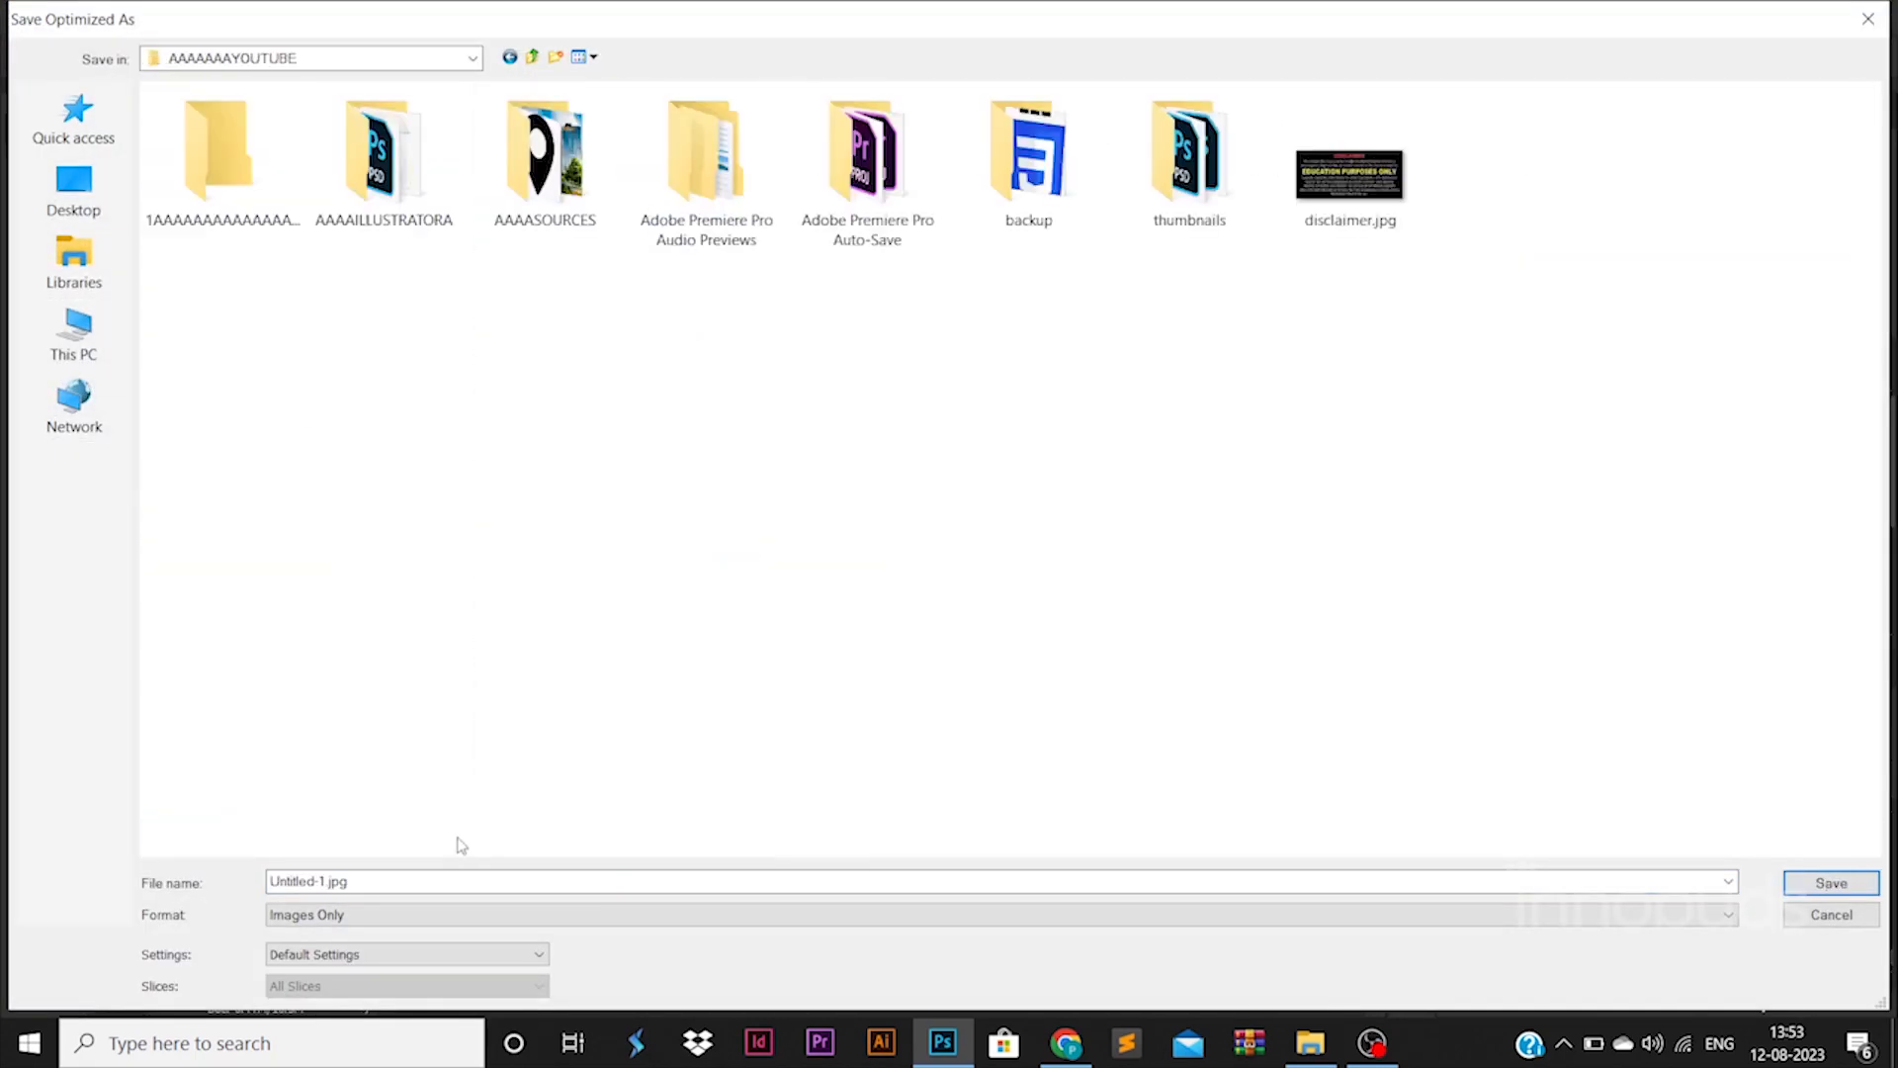
double_click(265, 237)
double_click(860, 781)
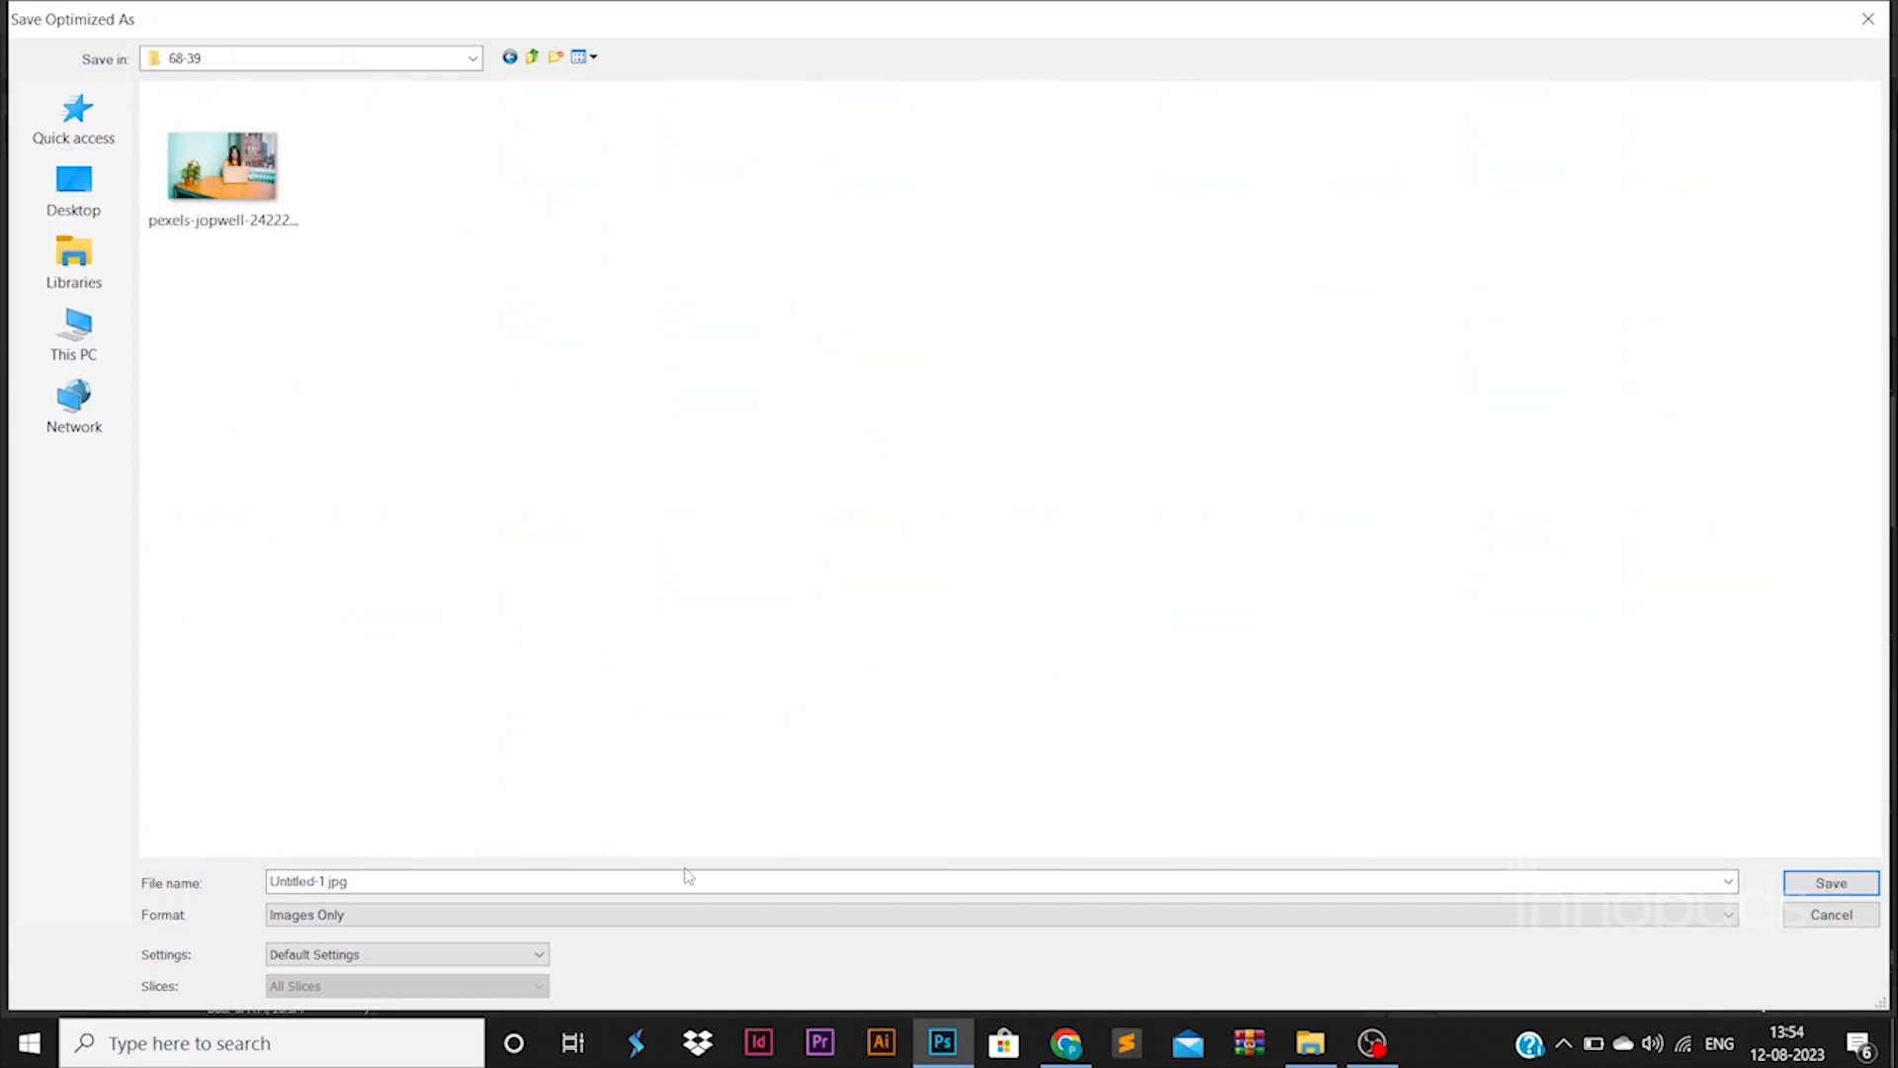
double_click(686, 883)
text(po)
key(Return)
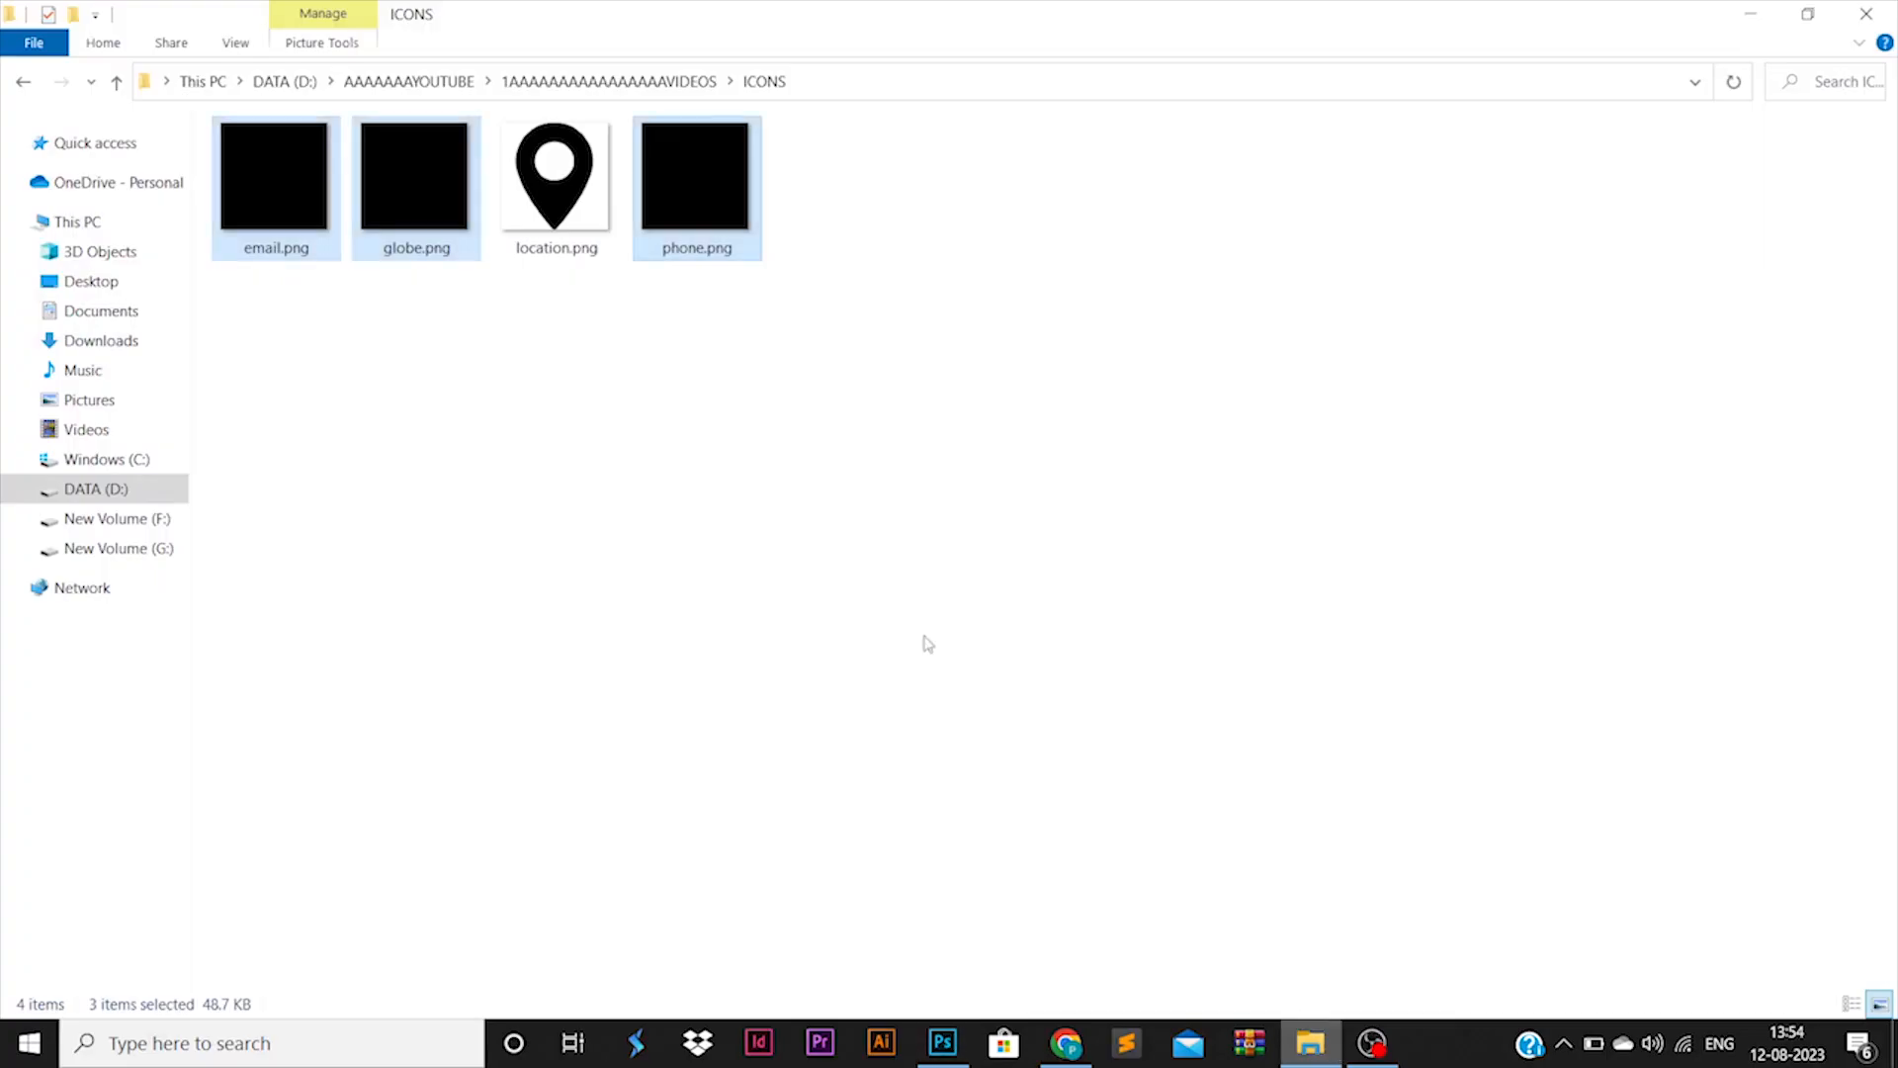
key(alt+Up)
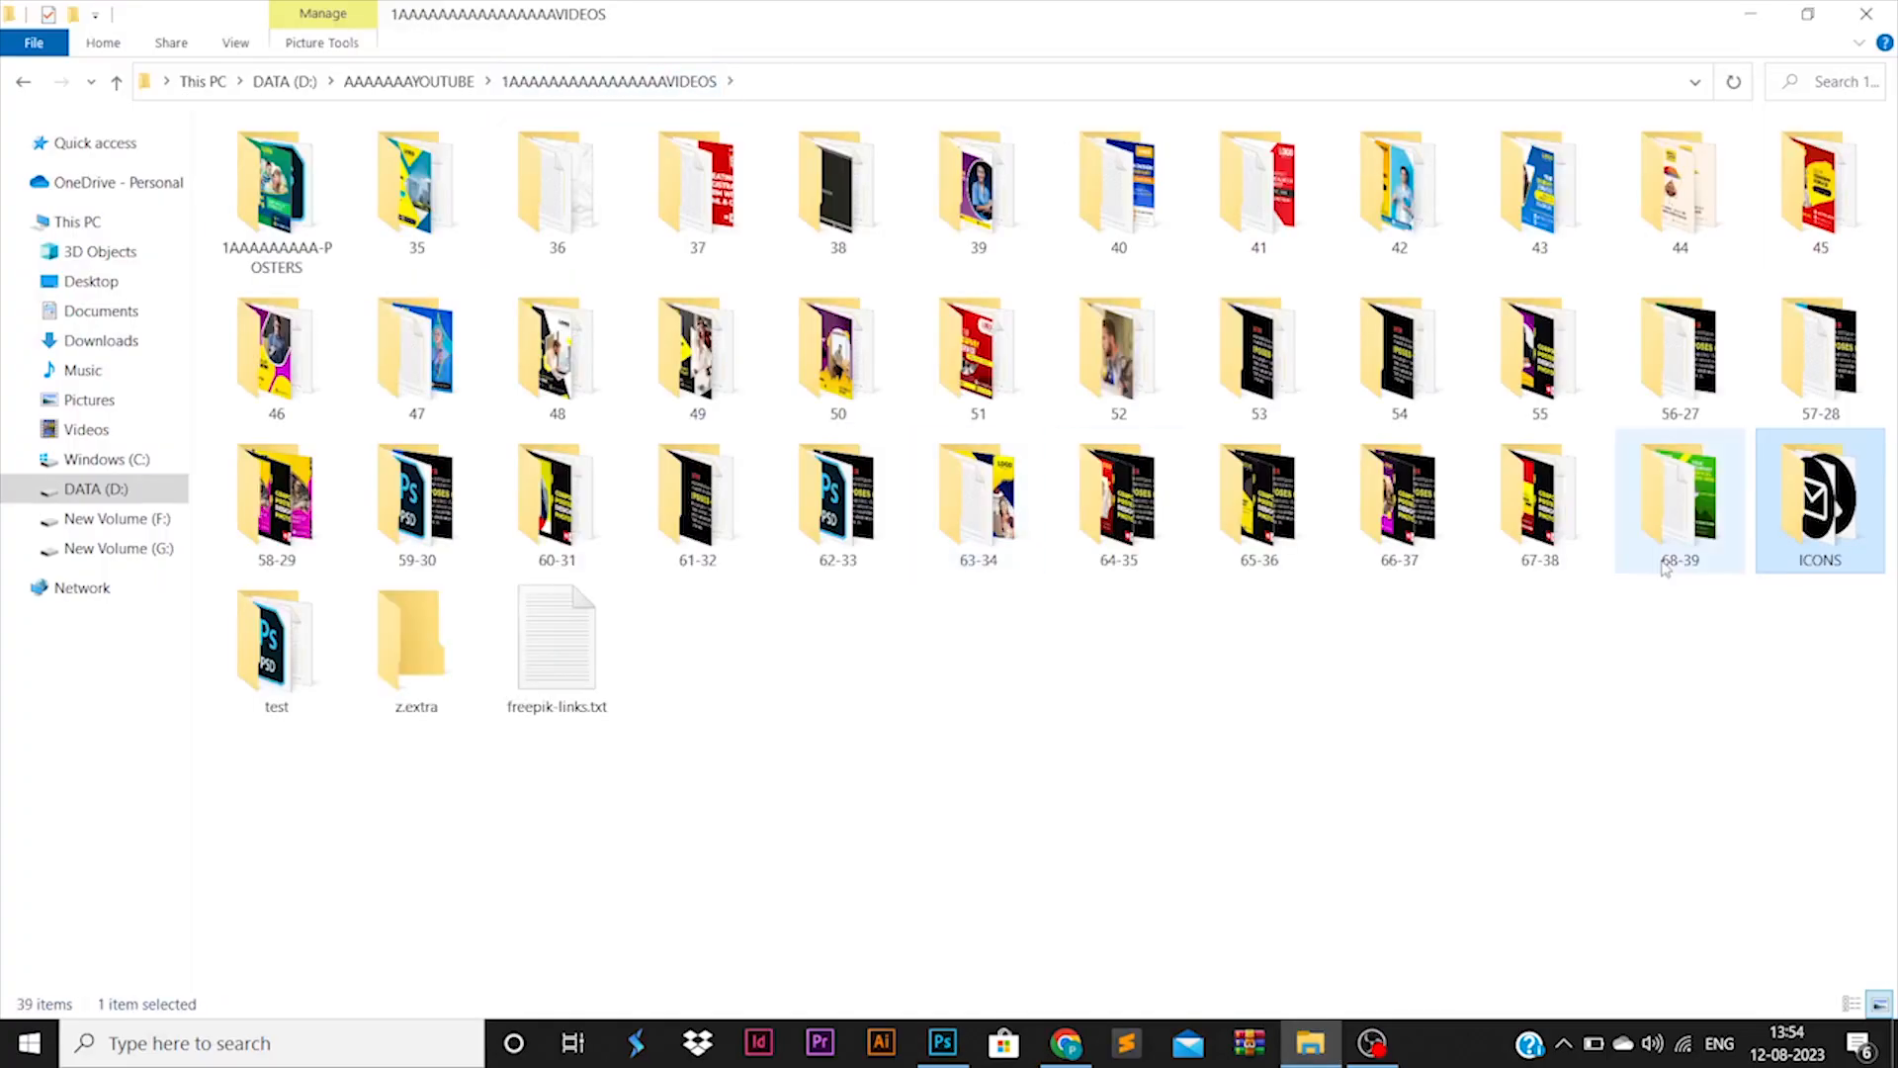
Open the exported poster.jpg from the 68-39 folder in the Photos viewer
double_click(1671, 524)
click(583, 252)
right_click(578, 163)
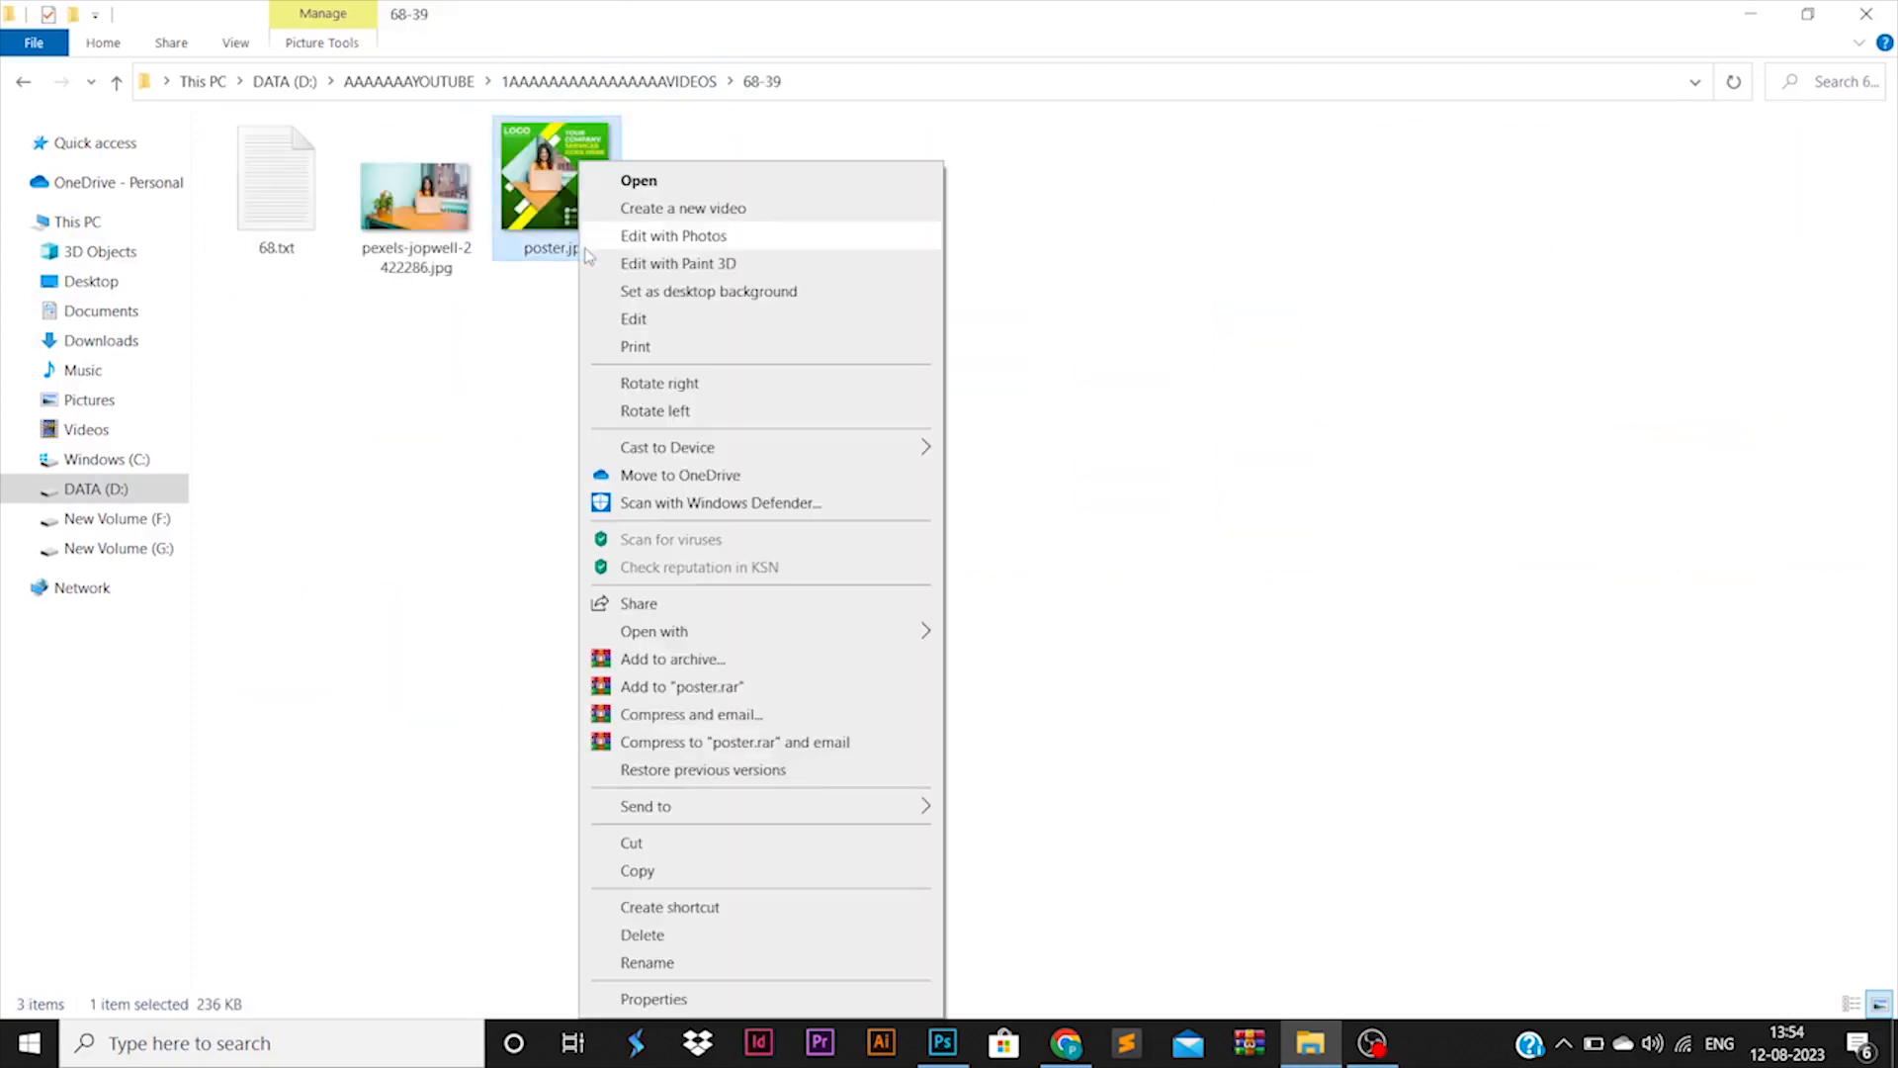
click(633, 180)
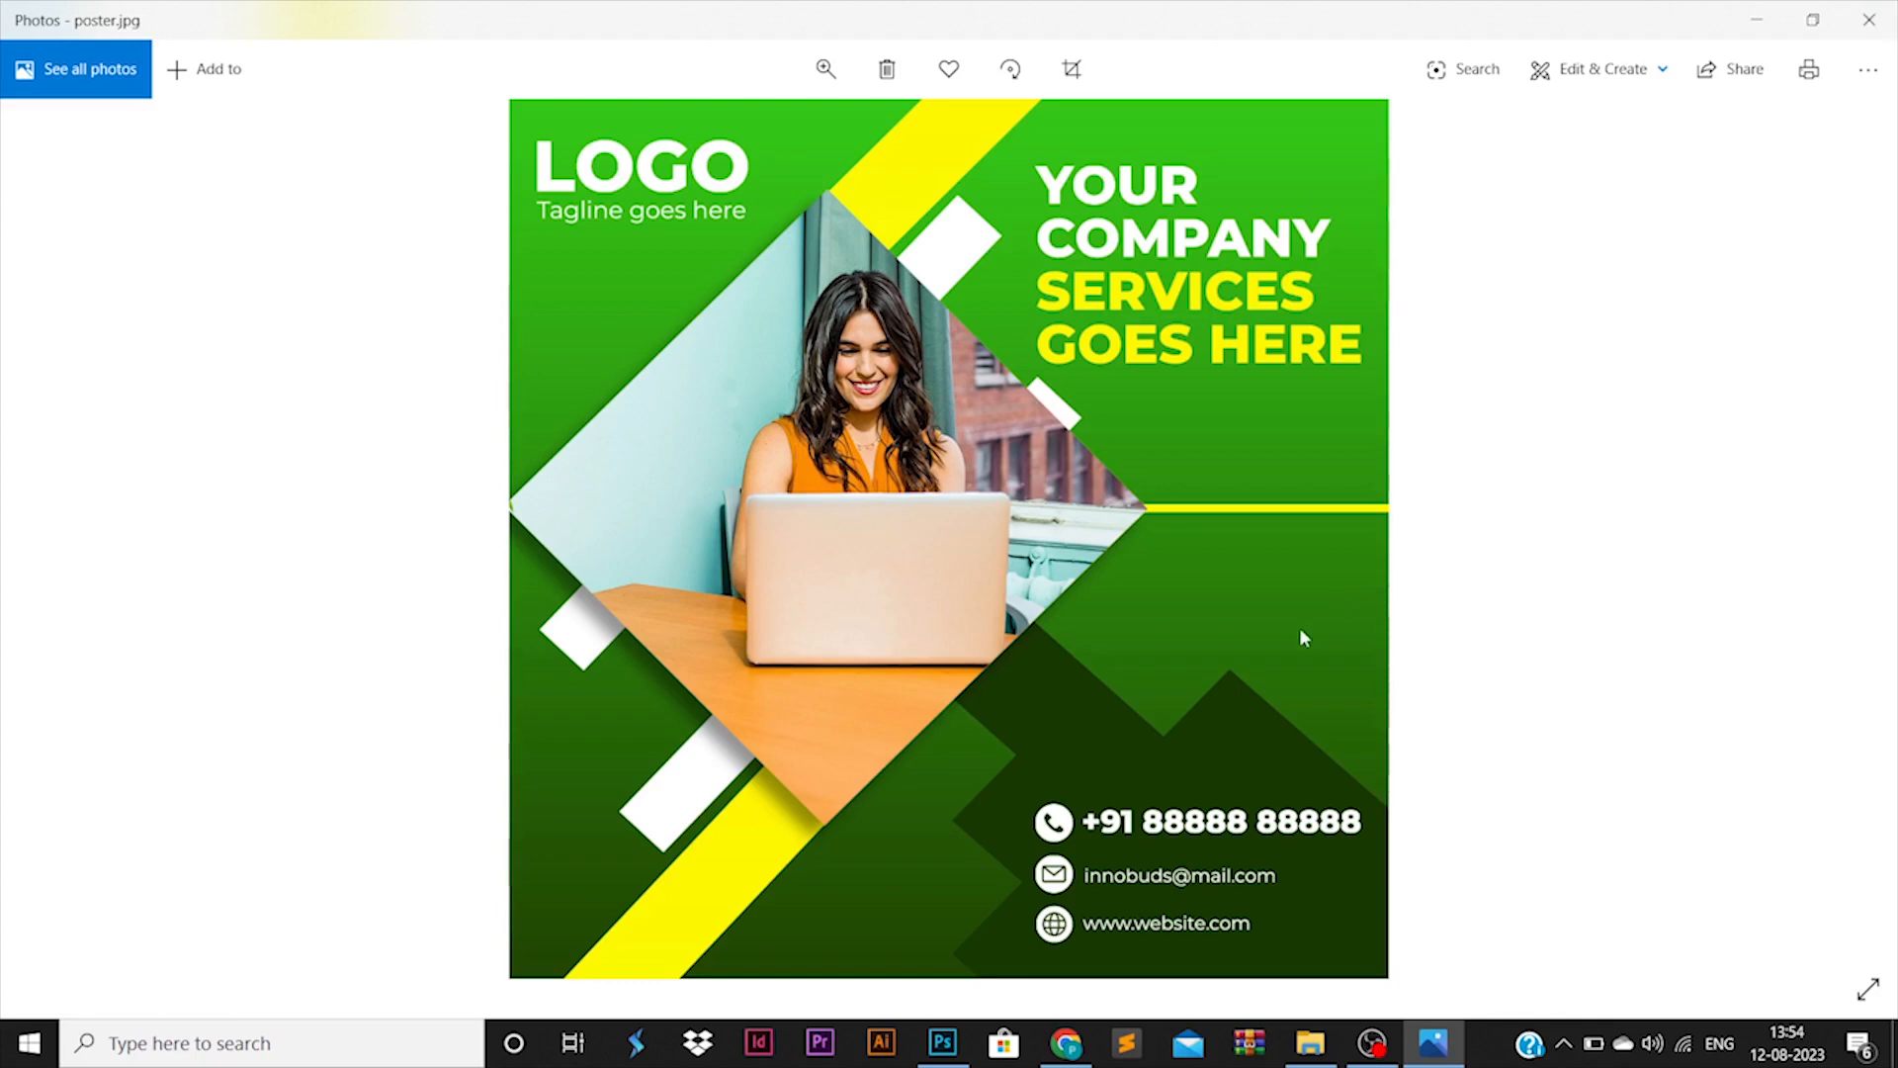
Switch back to the Untitled-1 poster document in Photoshop from the taskbar
click(942, 1044)
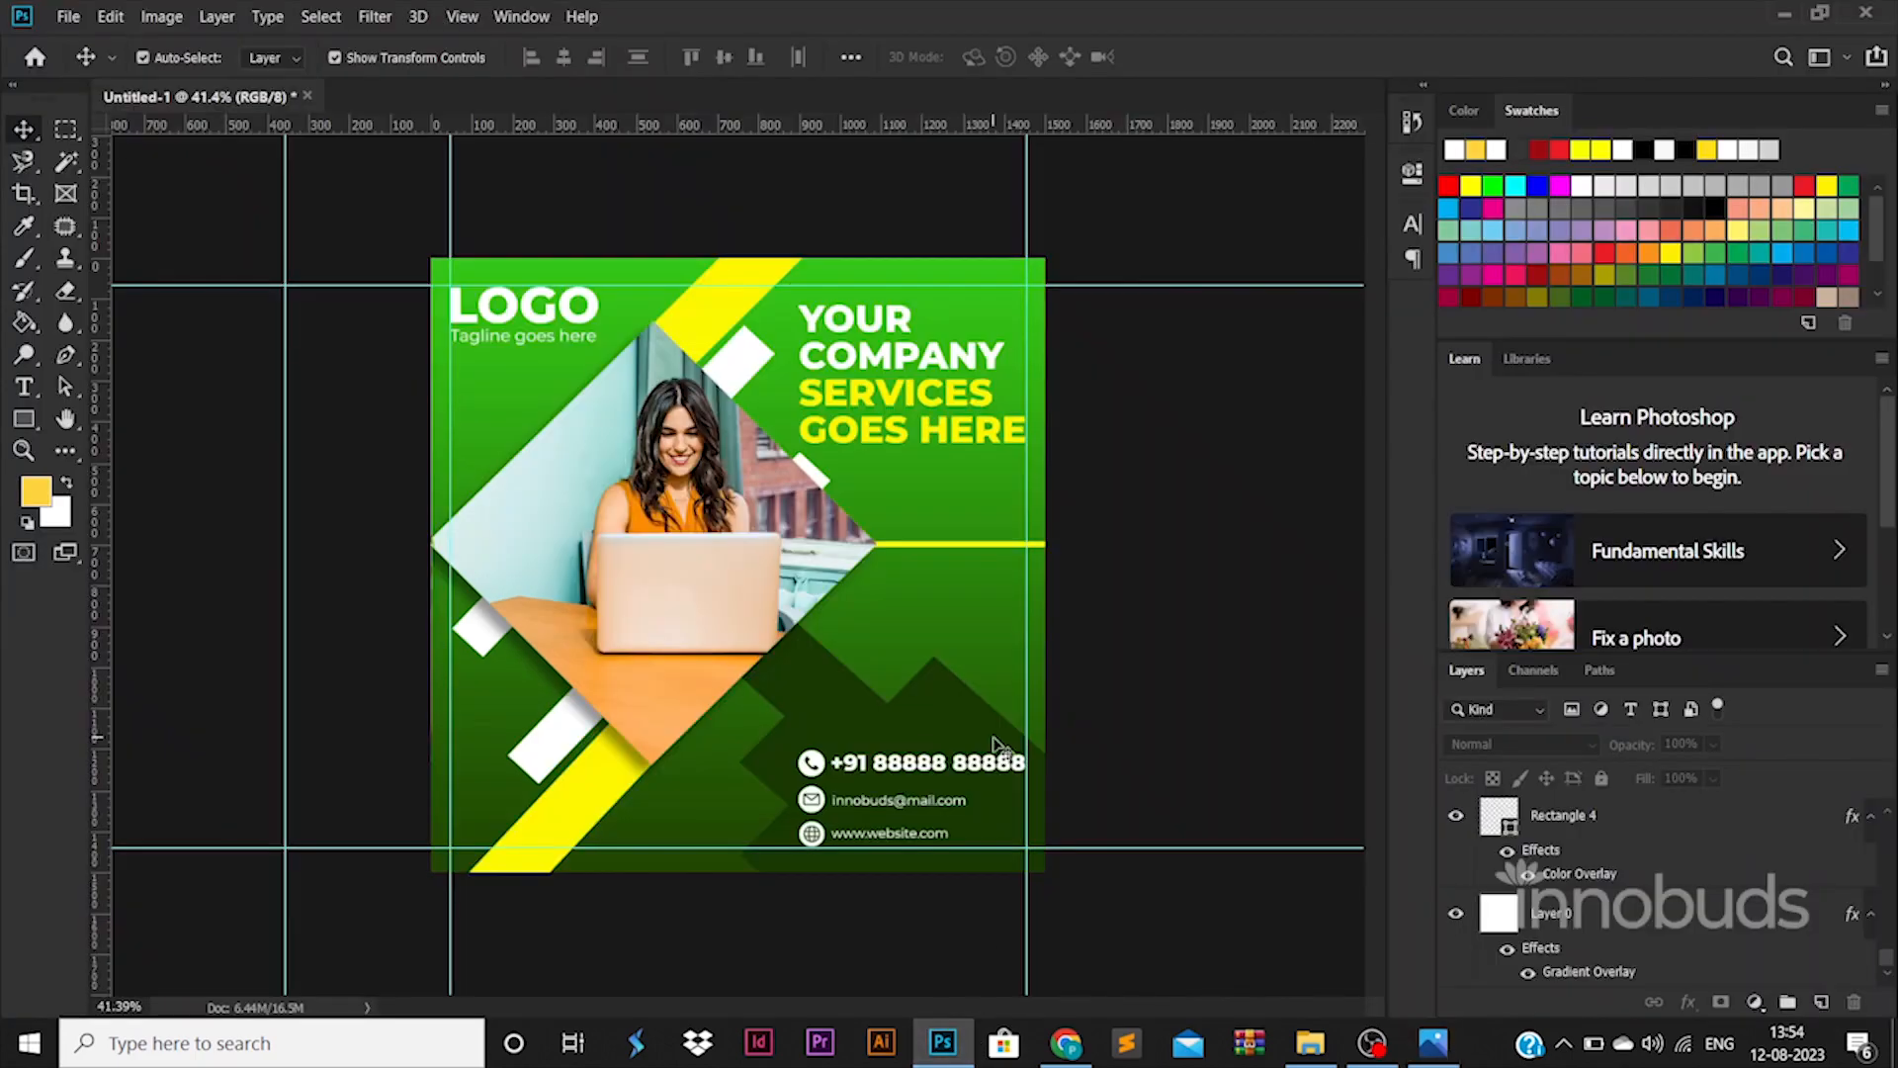